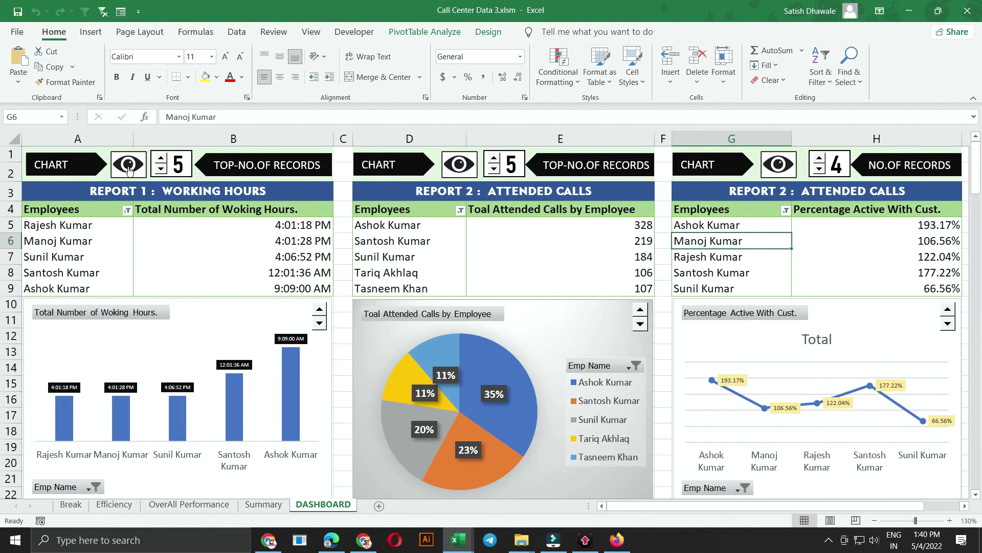
# Hide and reshow the working-hours bar, attended-calls pie and percentage-active line charts
pyautogui.click(136, 176)
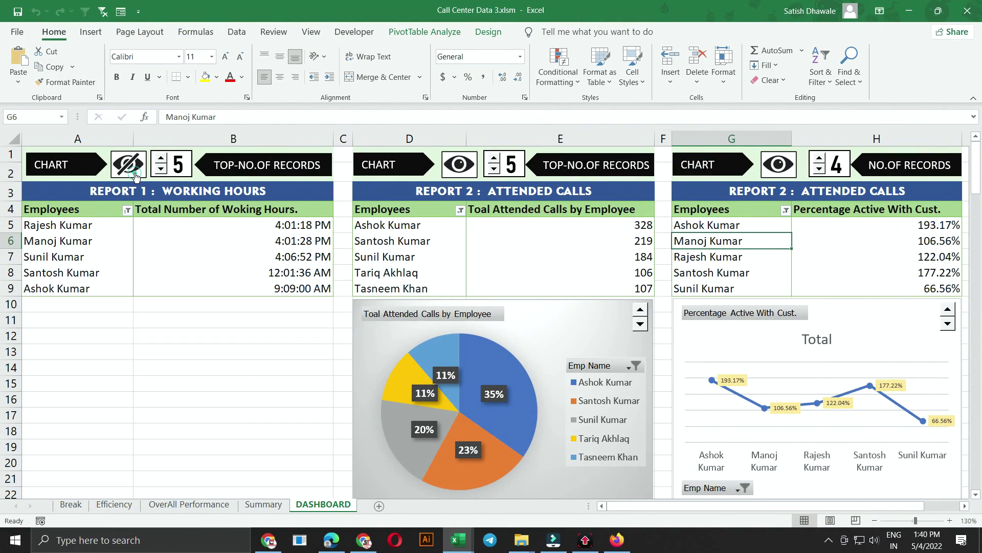
pyautogui.click(135, 174)
pyautogui.click(456, 175)
pyautogui.click(456, 174)
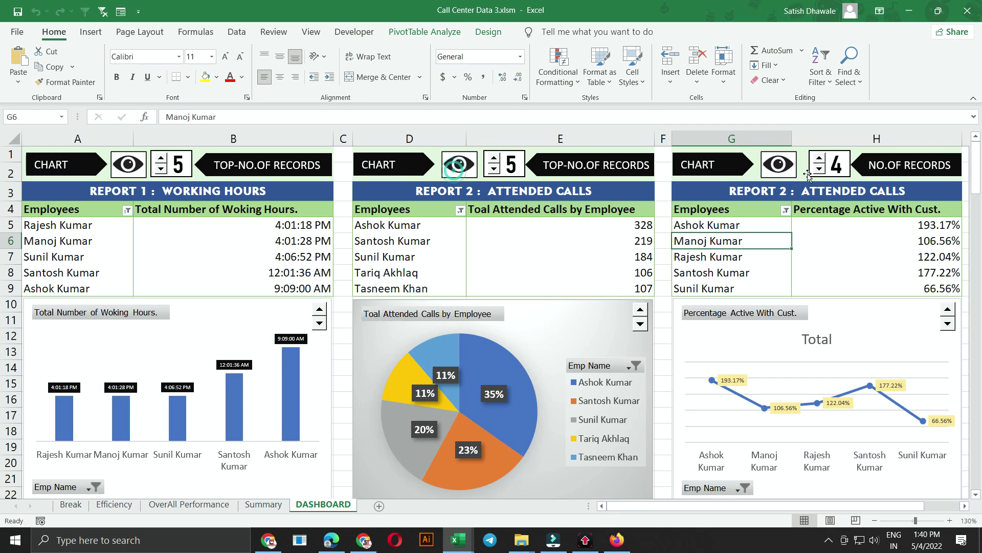
pyautogui.click(788, 173)
pyautogui.click(787, 168)
# Step Report 1's record count down to 3 and back up to 5, twice
pyautogui.click(162, 172)
pyautogui.click(162, 170)
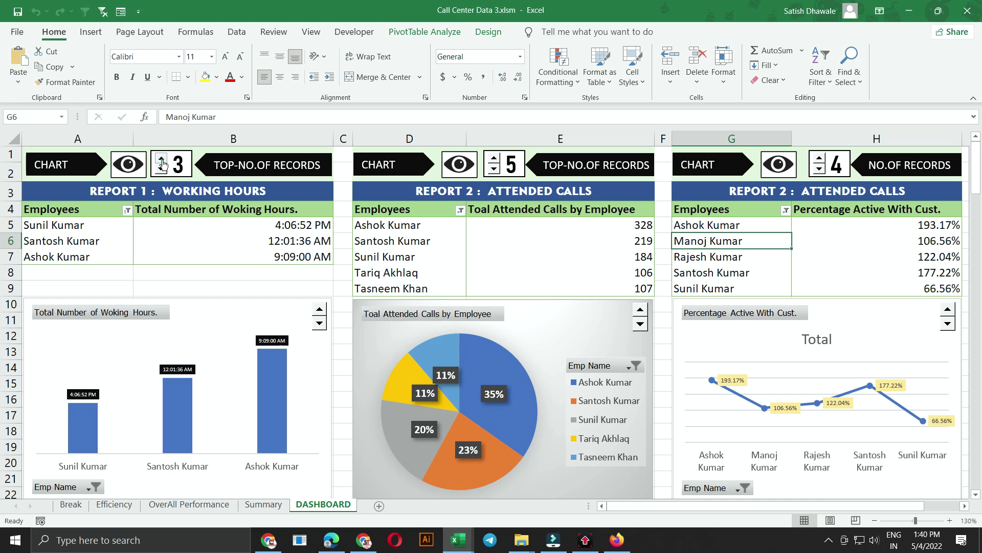
pyautogui.click(162, 160)
pyautogui.click(161, 159)
pyautogui.click(319, 323)
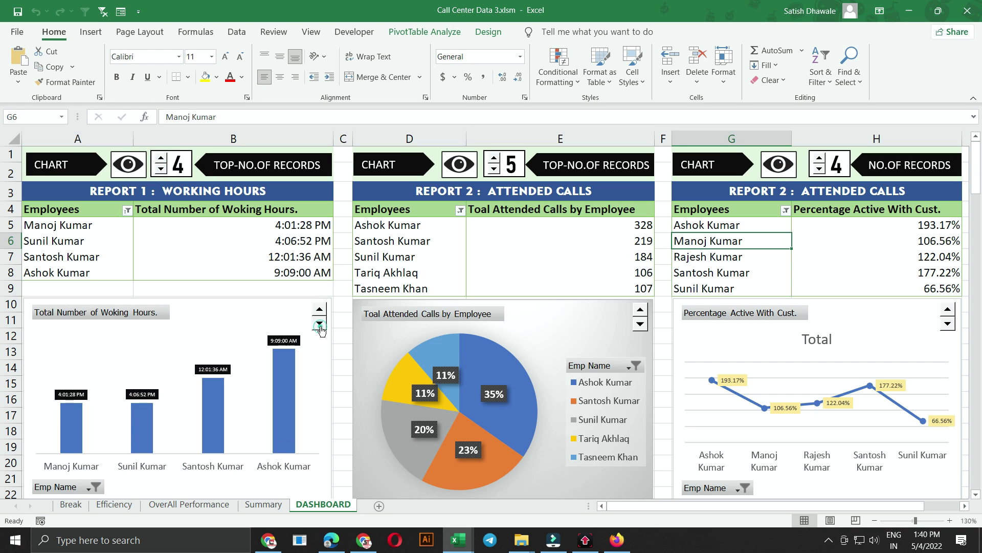
pyautogui.click(319, 323)
pyautogui.click(319, 309)
pyautogui.click(319, 311)
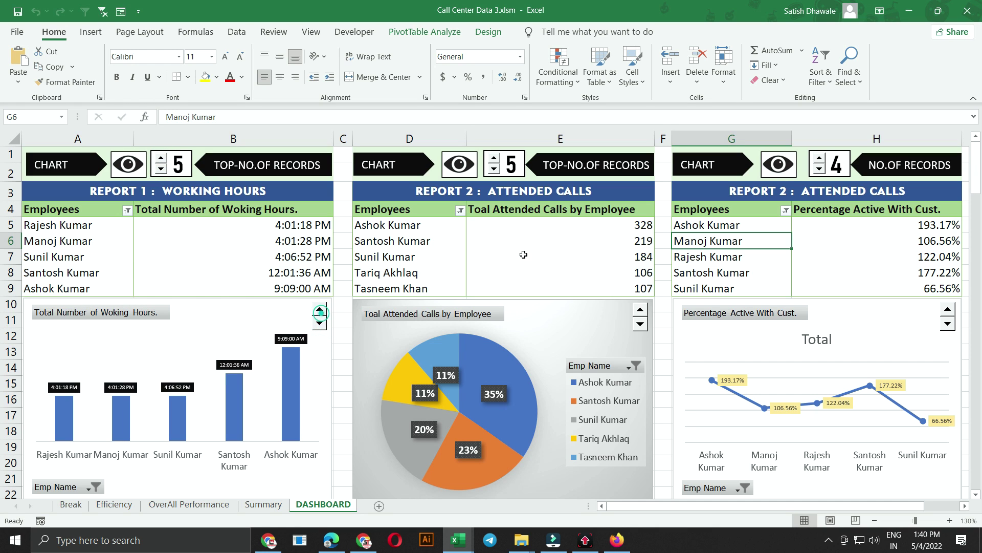
# Lower Report 2's record count to 3, then raise it back to 5
pyautogui.click(498, 173)
pyautogui.click(498, 173)
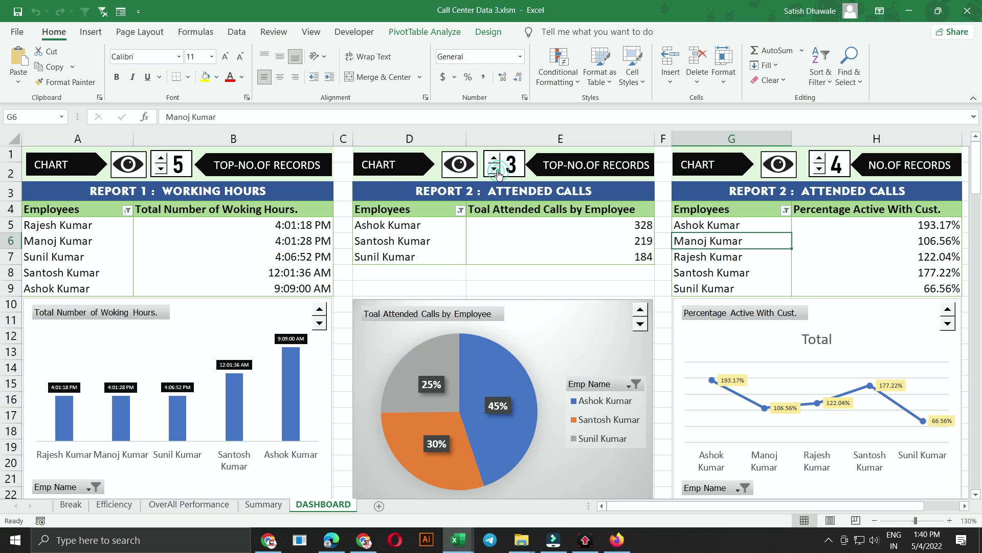
pyautogui.click(494, 159)
pyautogui.click(494, 158)
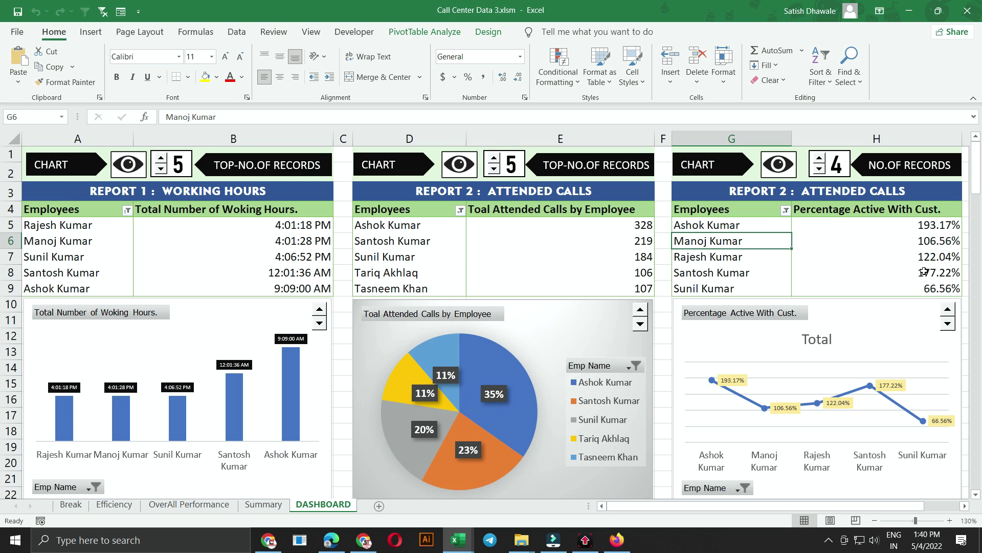
# Set Report 3 to its top 4 employees and toggle the percentage-active line chart
pyautogui.click(949, 325)
pyautogui.click(949, 326)
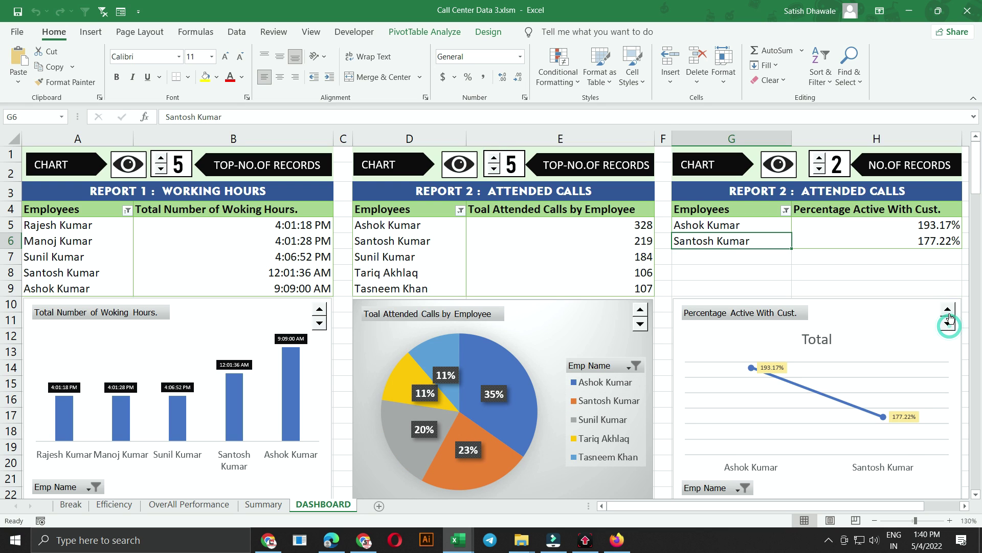
pyautogui.click(949, 314)
pyautogui.click(948, 313)
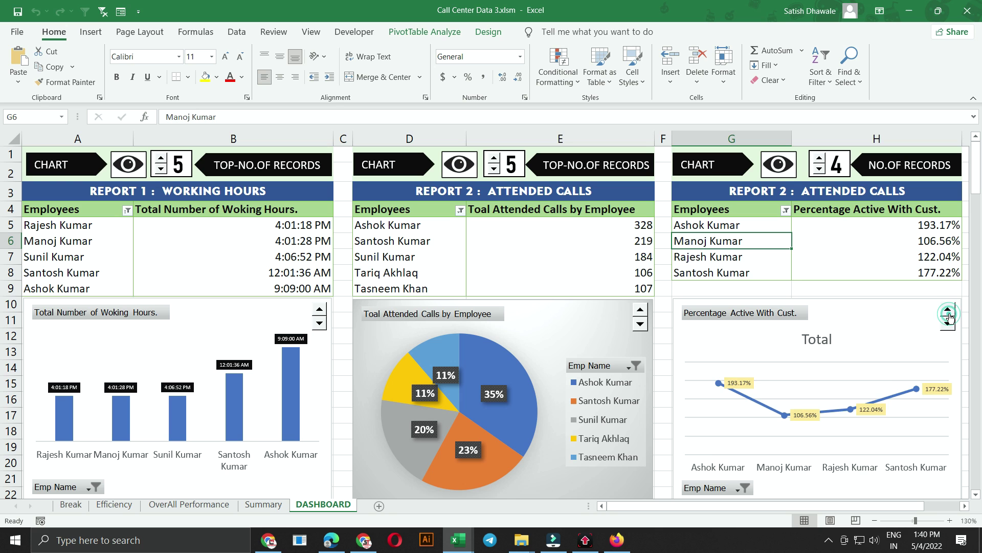
pyautogui.click(783, 167)
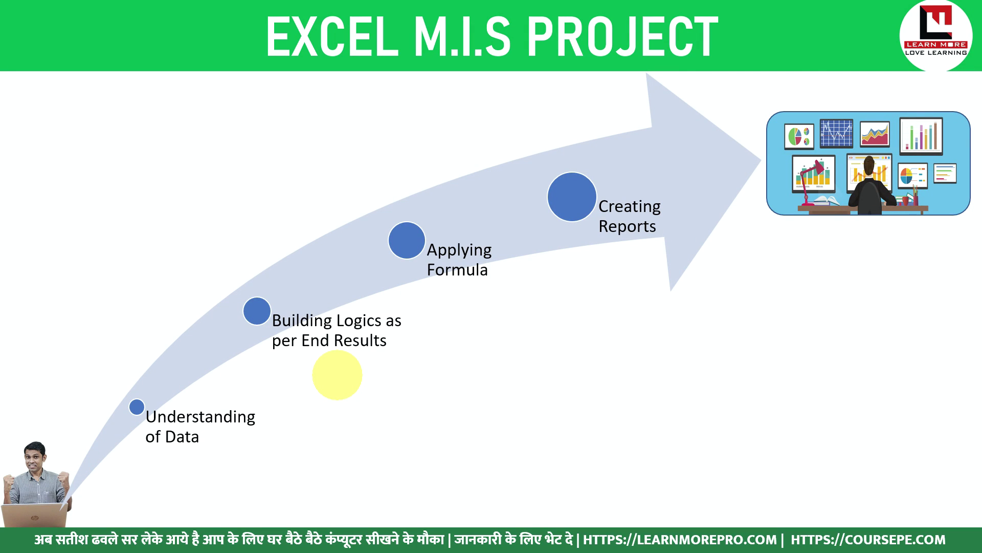
# Switch from the PowerPoint slideshow back to the Excel workbook with Alt+Tab
pyautogui.hotkey('alt', 'Tab')
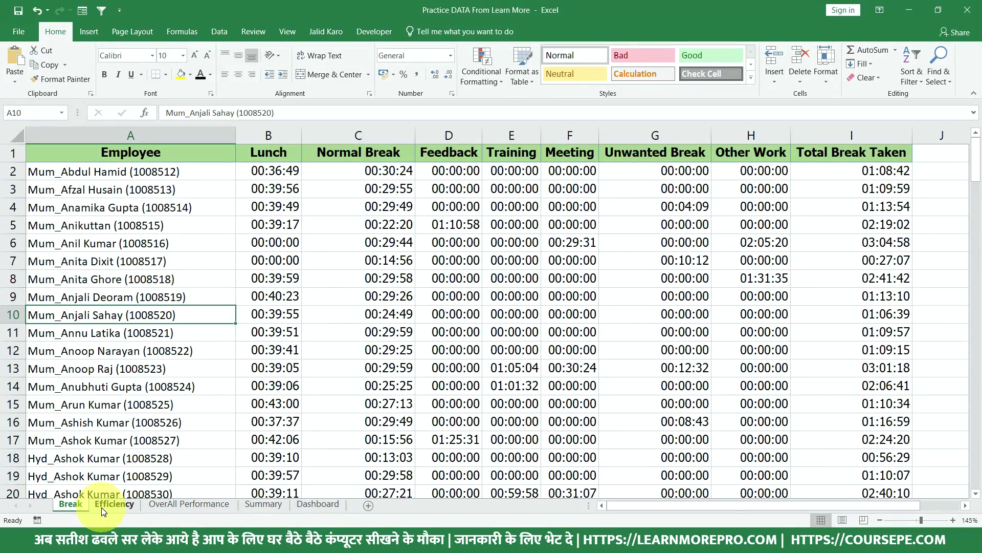
# Tour the Efficiency, OverAll Performance, Summary and Dashboard sheets, ending on the Break sheet
pyautogui.click(102, 506)
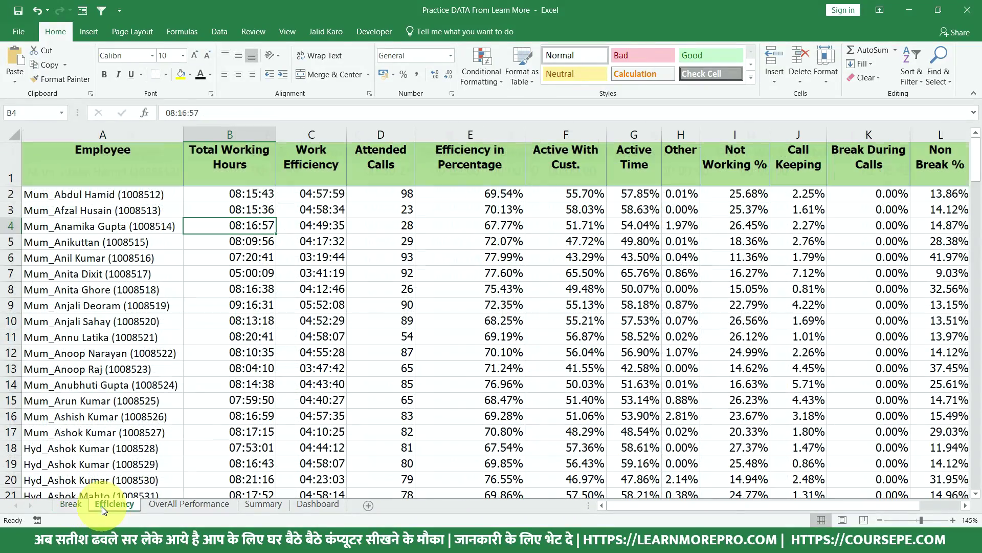
pyautogui.click(167, 505)
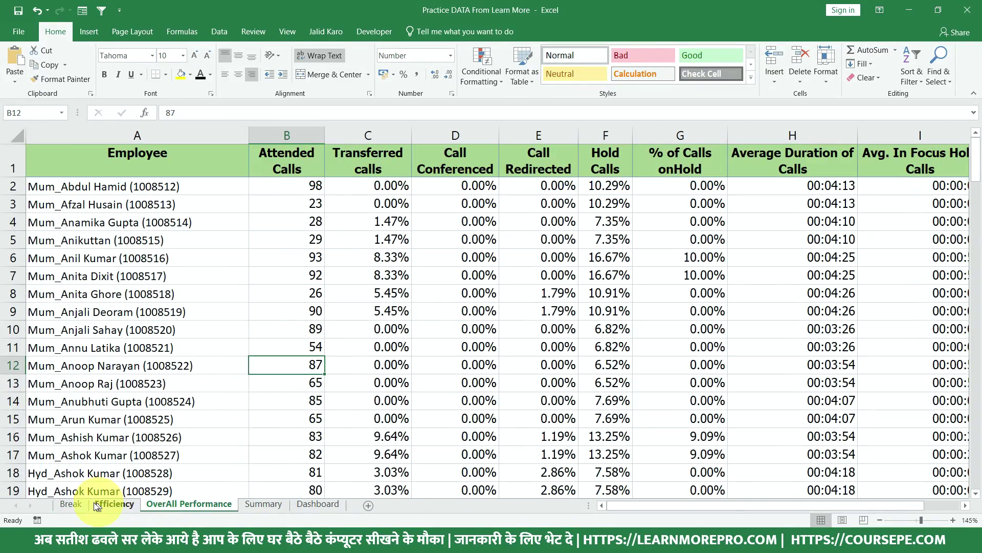
pyautogui.click(78, 502)
pyautogui.click(107, 505)
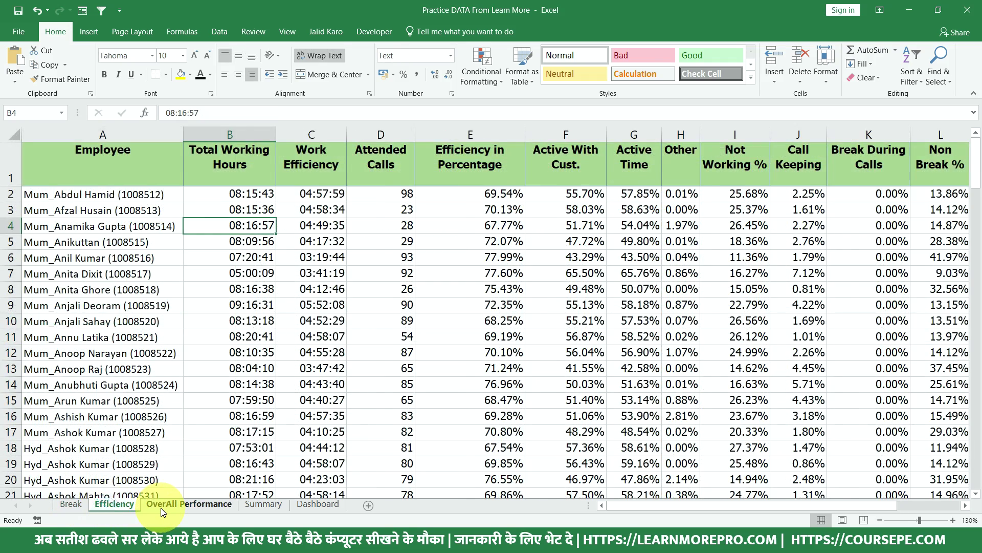
pyautogui.click(161, 508)
pyautogui.click(257, 505)
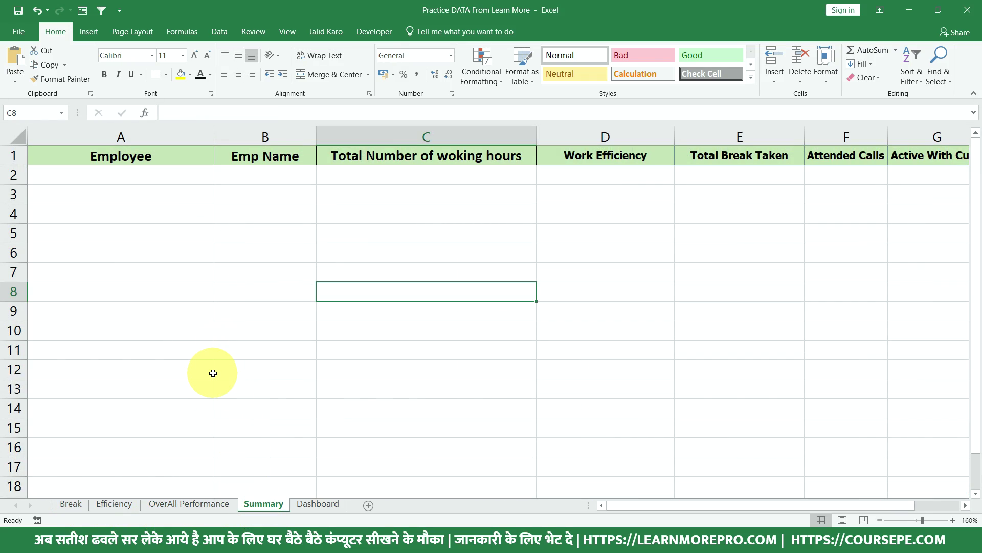
pyautogui.click(312, 504)
pyautogui.keyDown('ctrl'); pyautogui.scroll(4, 154, 318); pyautogui.keyUp('ctrl')
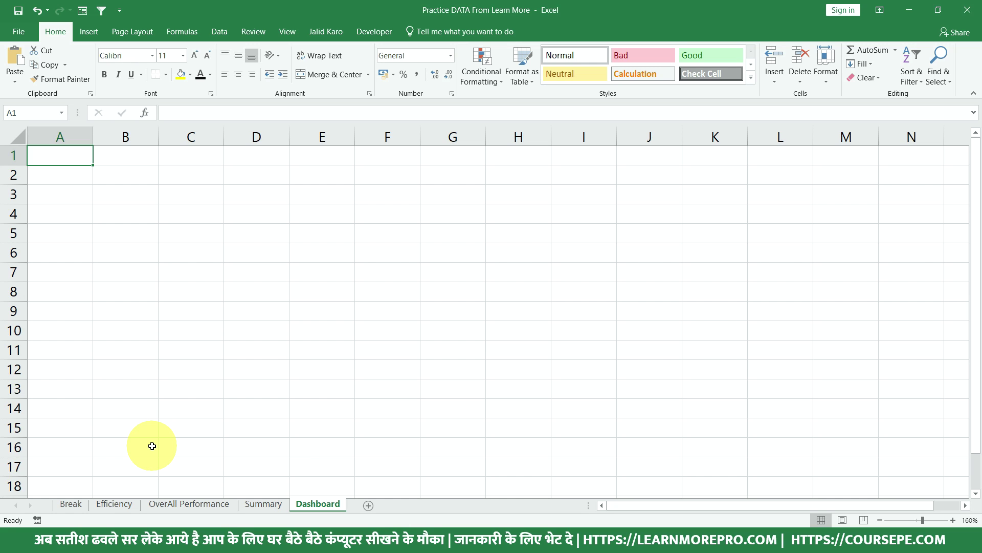
pyautogui.click(72, 505)
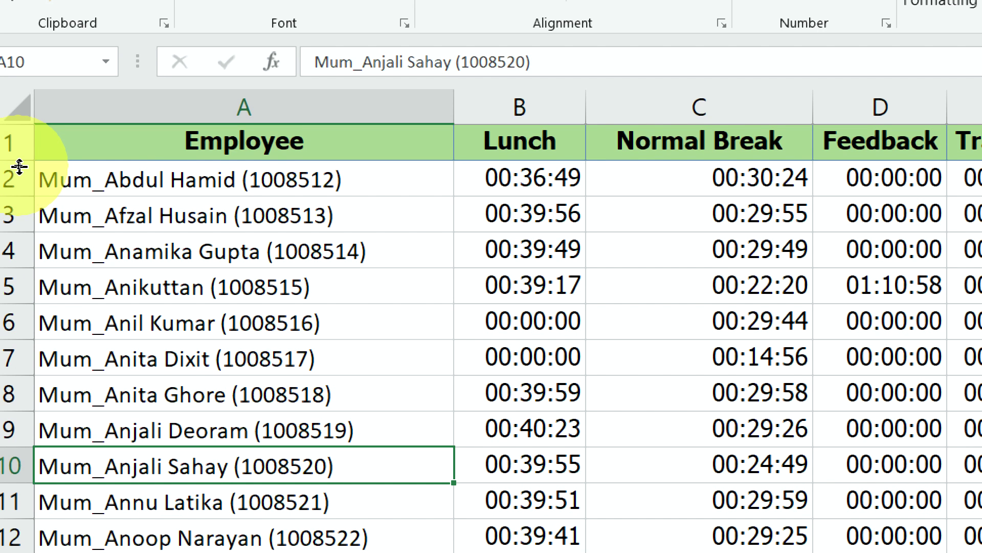
# Select the first employee in A2 and scroll through the Break sheet's employee rows
pyautogui.click(186, 215)
pyautogui.click(163, 188)
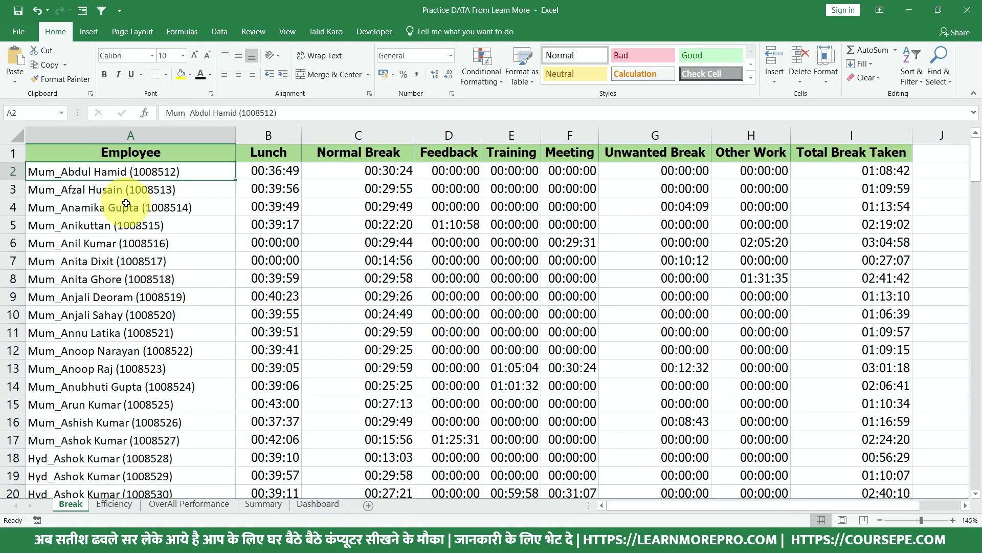
pyautogui.scroll(-1, 126, 203)
pyautogui.scroll(-2, 128, 200)
pyautogui.scroll(-2, 107, 220)
pyautogui.scroll(-2, 118, 228)
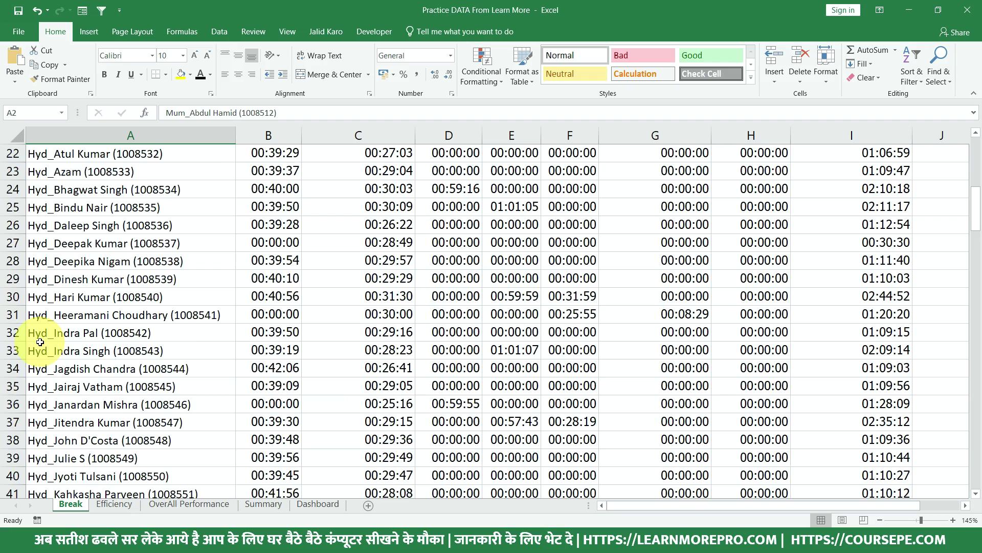
pyautogui.scroll(-3, 40, 342)
pyautogui.scroll(-5, 44, 347)
pyautogui.scroll(-6, 51, 366)
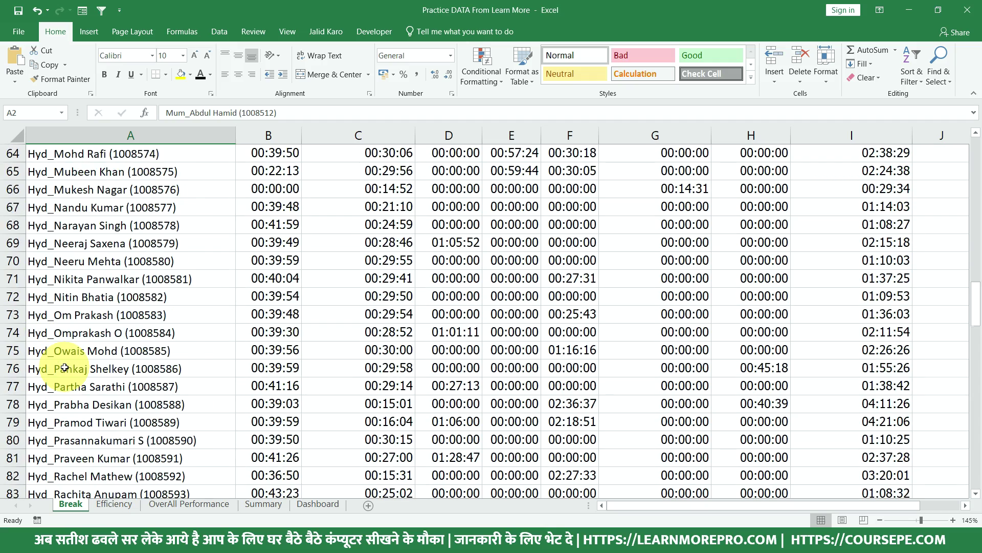
pyautogui.scroll(-5, 64, 367)
pyautogui.scroll(-4, 62, 364)
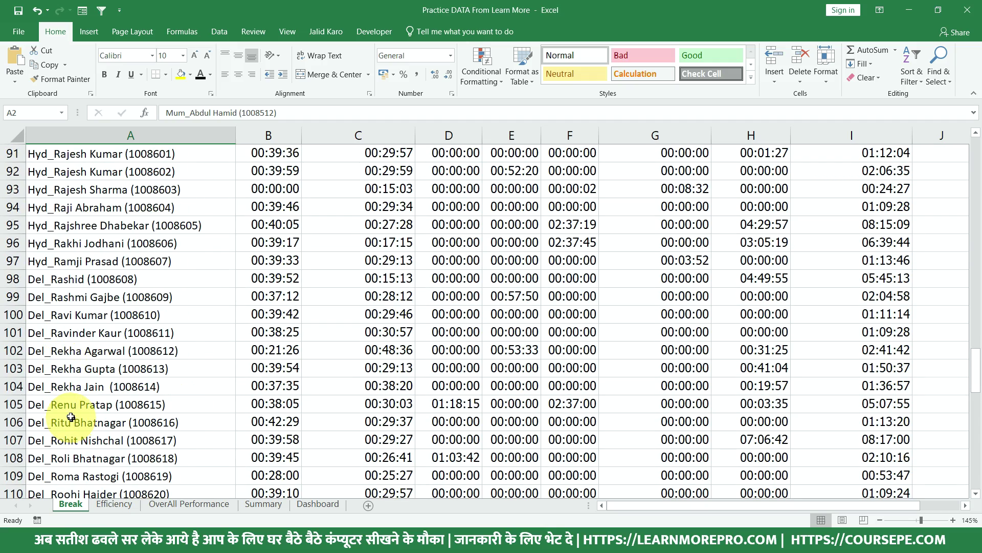
pyautogui.scroll(12, 71, 416)
pyautogui.scroll(10, 71, 416)
pyautogui.scroll(8, 70, 416)
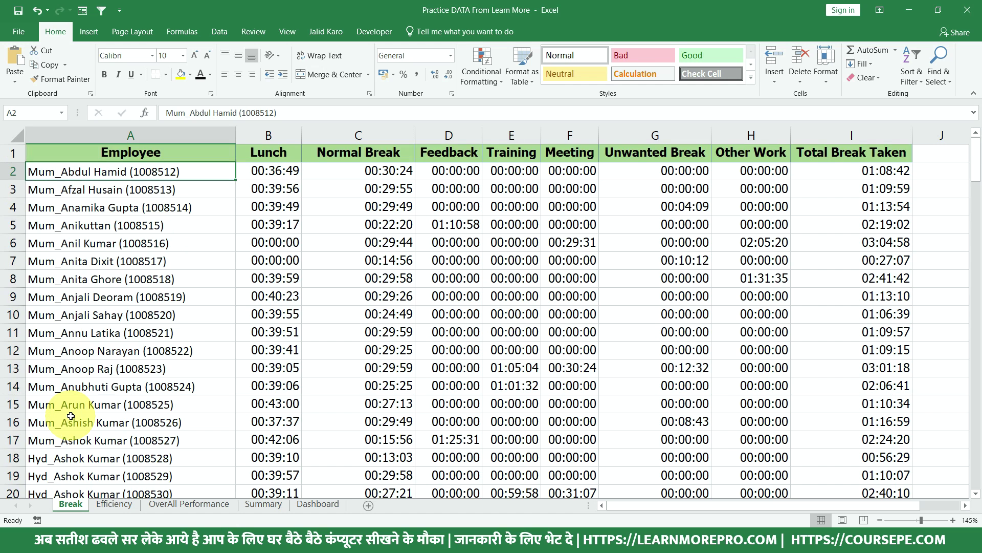
# Select each break column from Lunch to Total Break Taken, then go to Efficiency
pyautogui.click(275, 135)
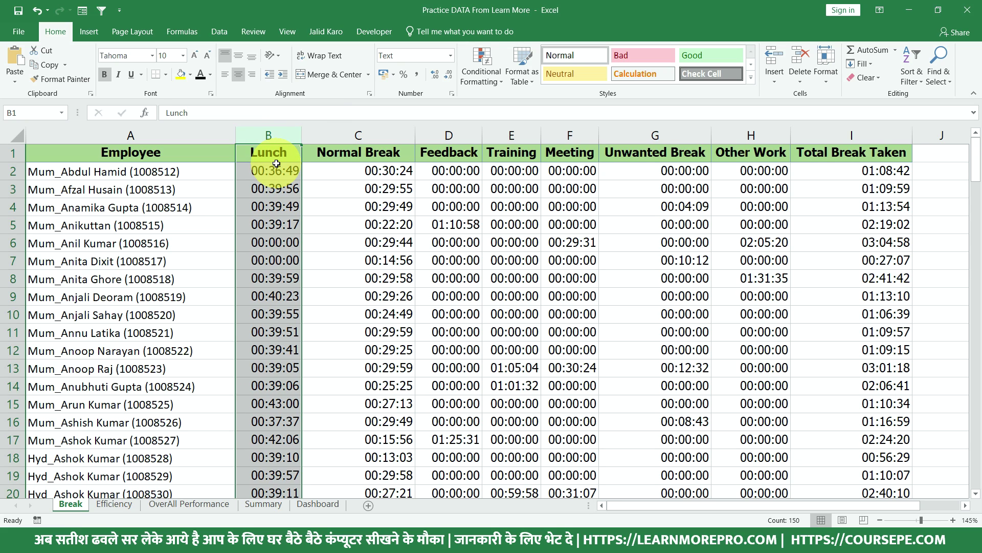
pyautogui.click(358, 135)
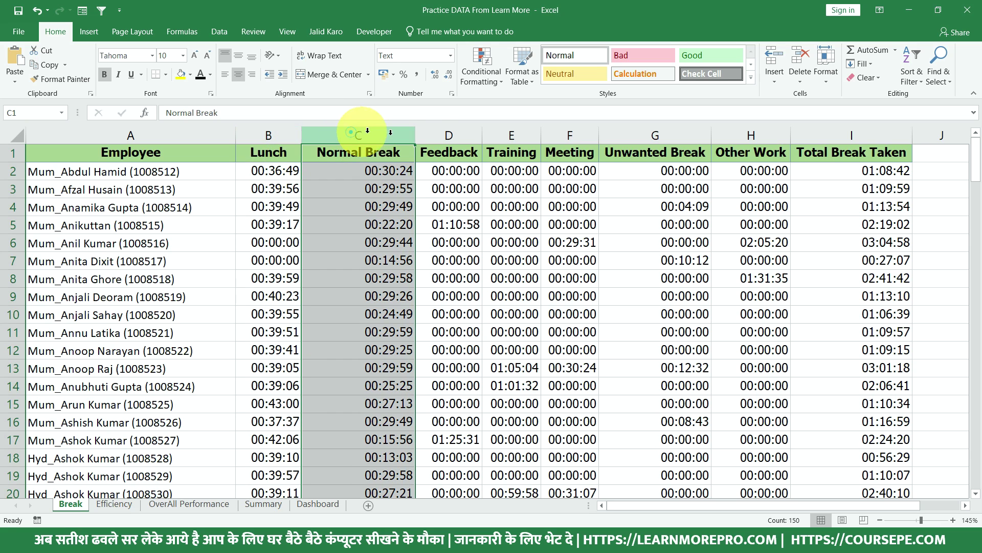
pyautogui.click(449, 135)
pyautogui.click(525, 128)
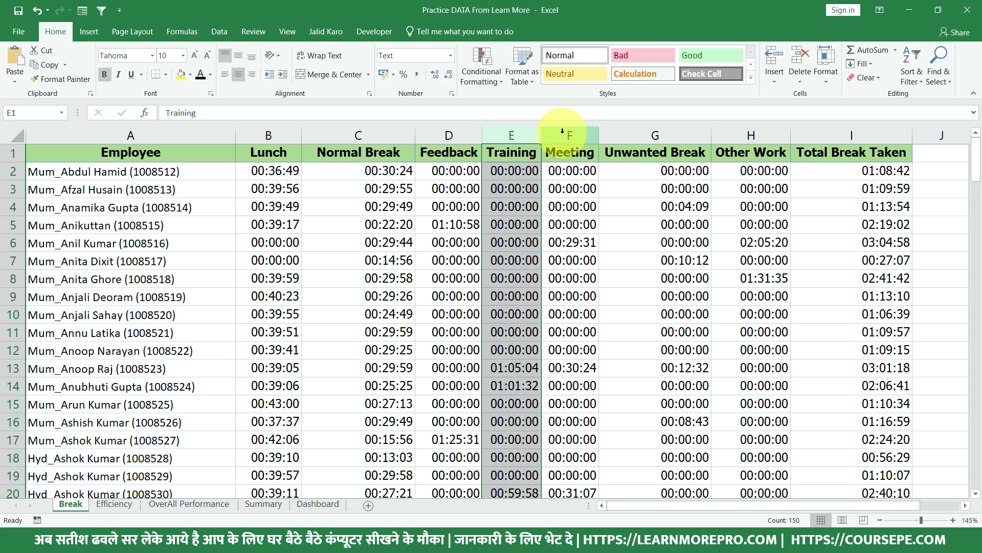
pyautogui.click(563, 133)
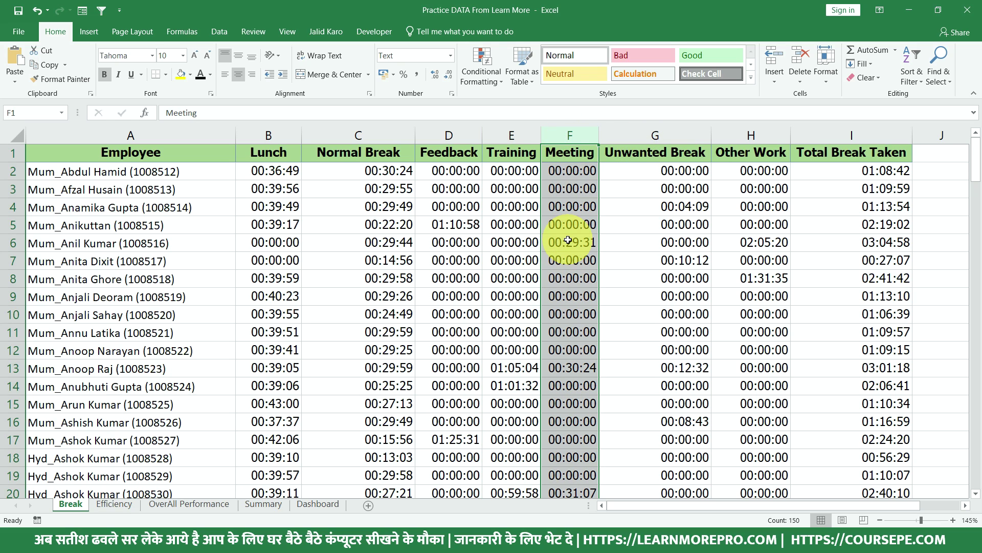
pyautogui.click(656, 137)
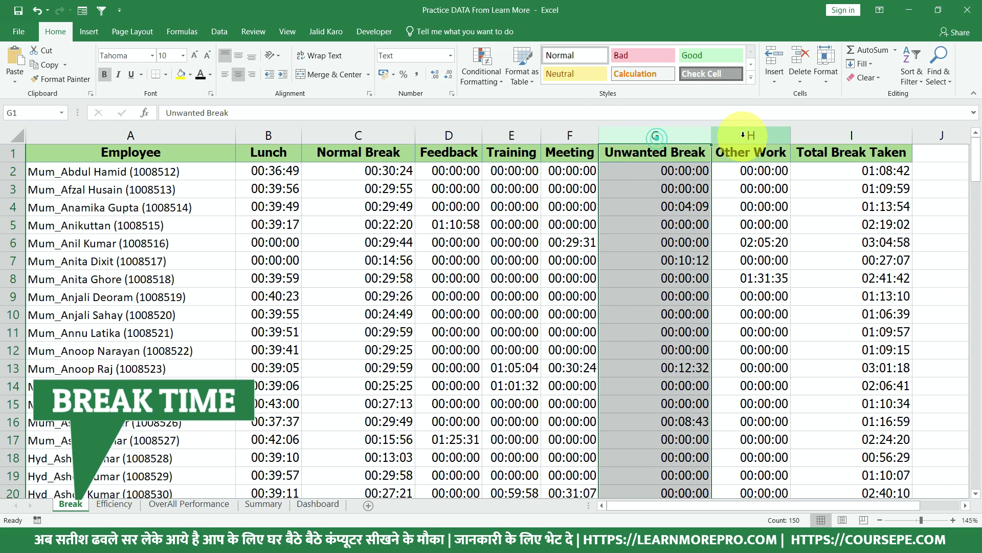
pyautogui.click(743, 134)
pyautogui.click(830, 134)
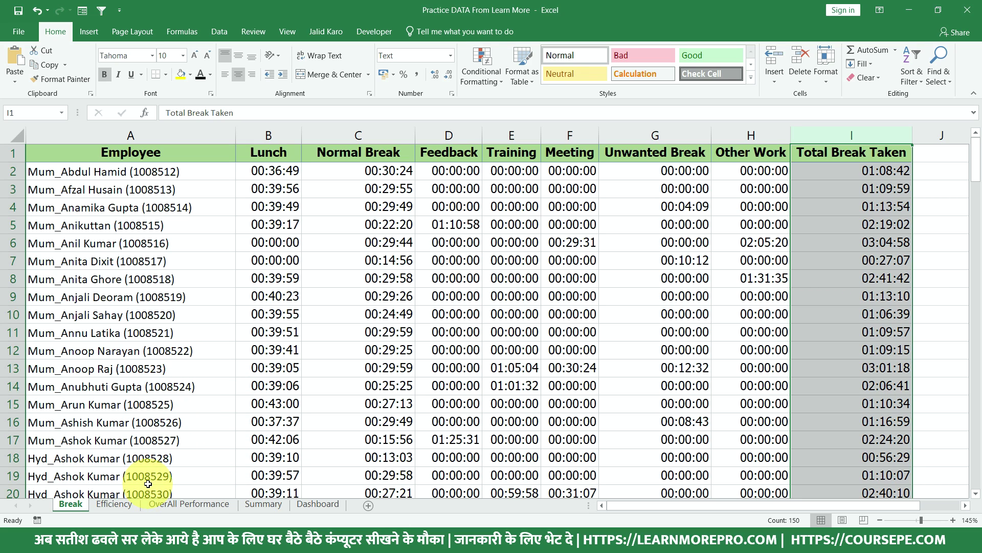
pyautogui.click(116, 505)
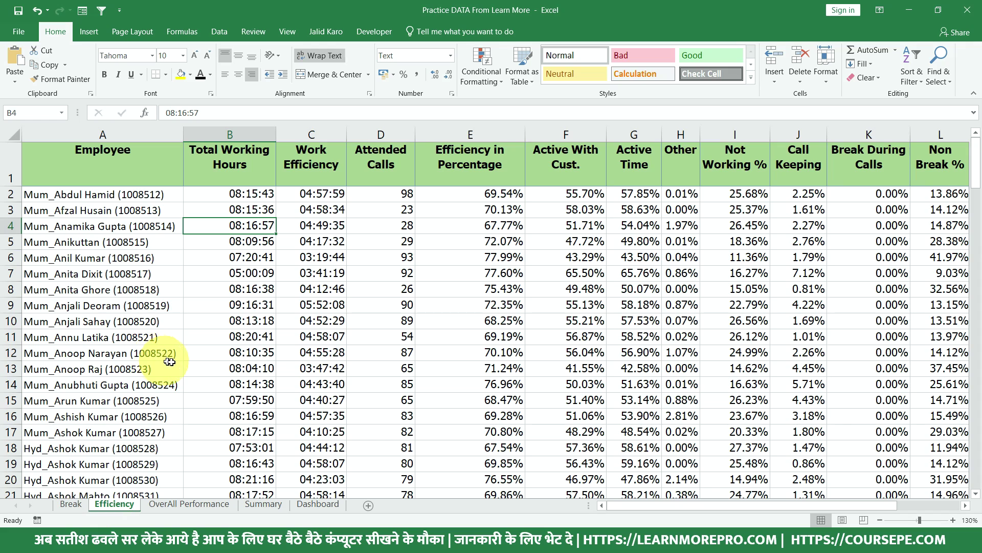
pyautogui.moveTo(104, 167); pyautogui.dragTo(92, 364)
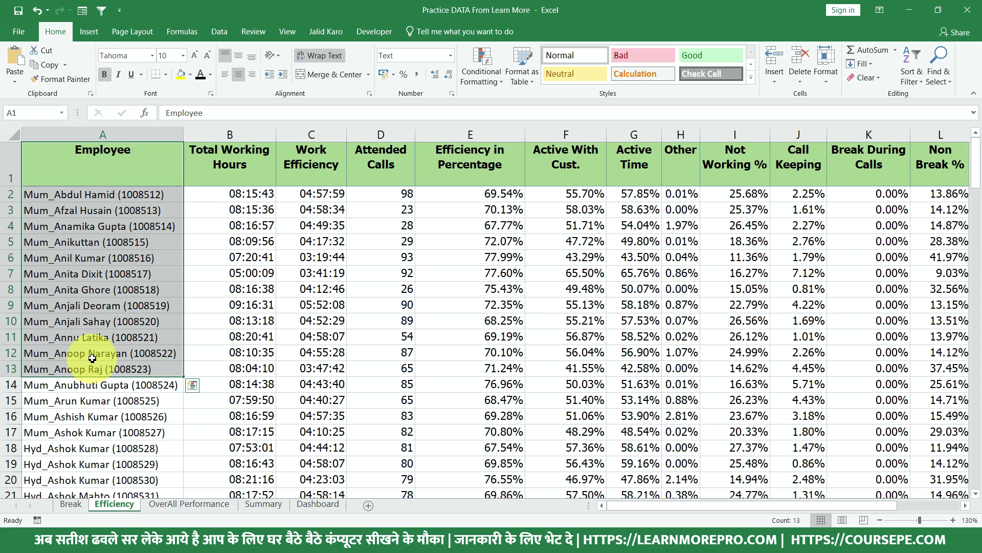
pyautogui.click(66, 502)
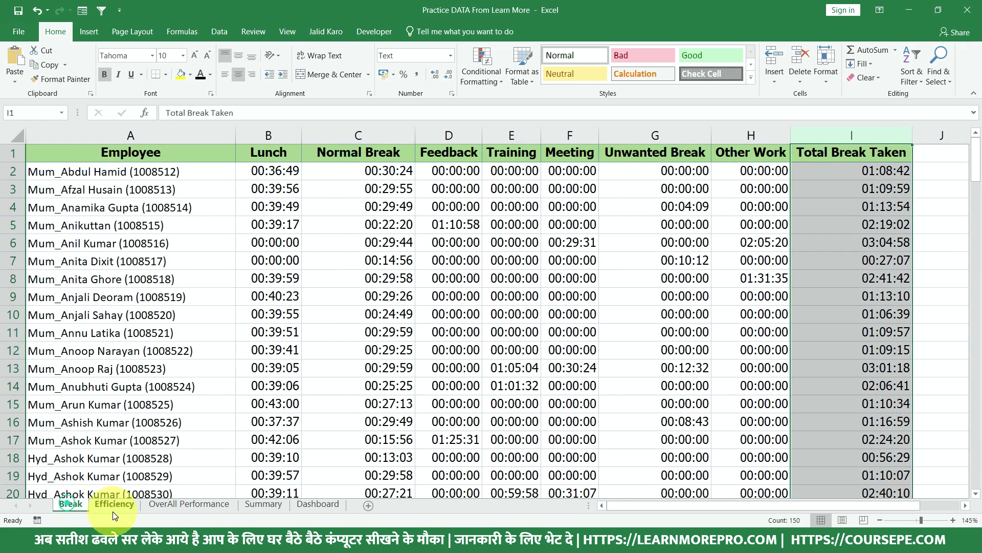
pyautogui.click(110, 504)
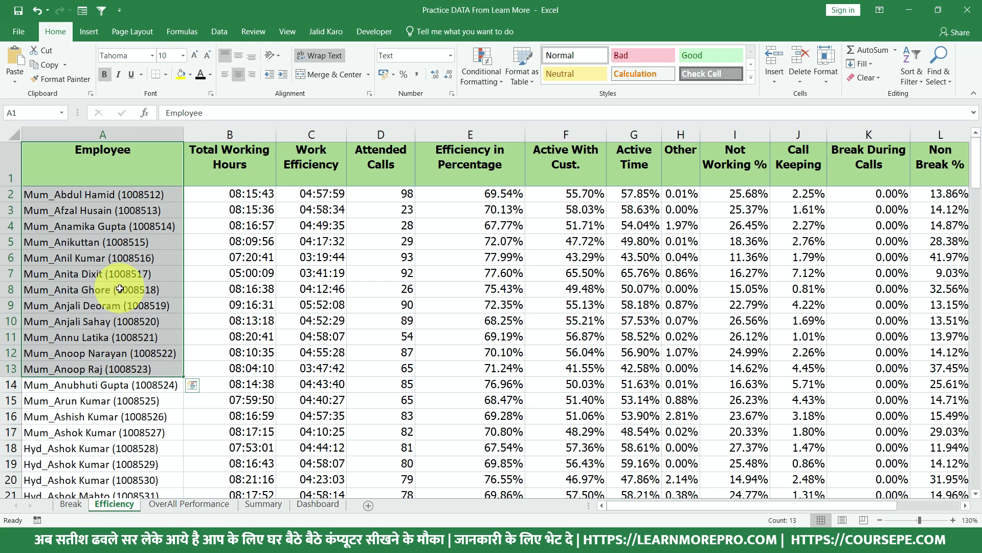
pyautogui.keyDown('ctrl'); pyautogui.scroll(1, 36, 258); pyautogui.keyUp('ctrl')
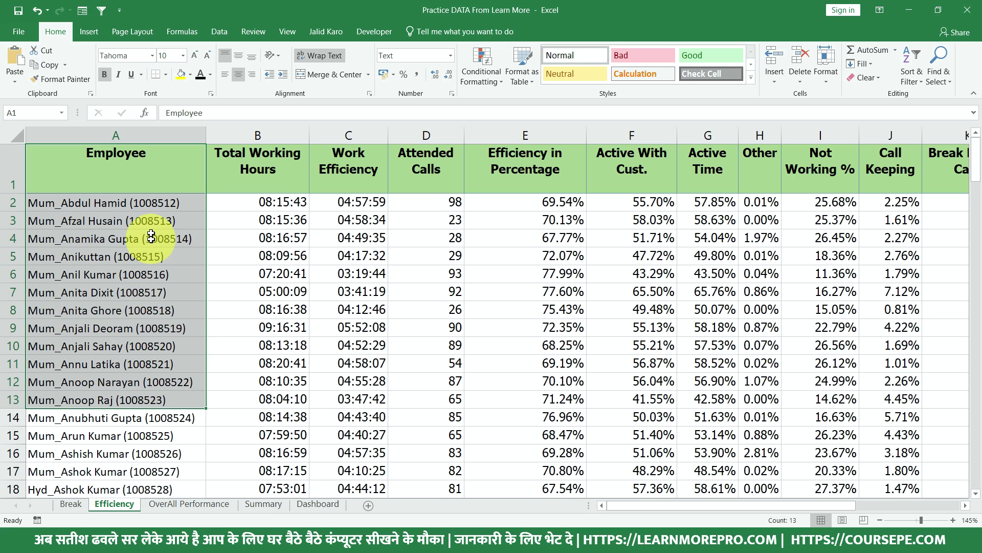
pyautogui.click(154, 137)
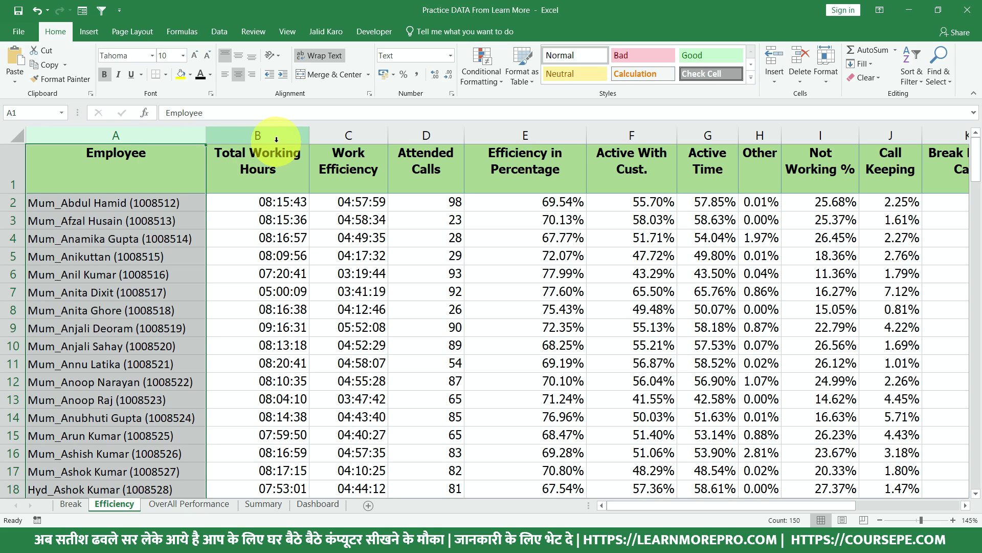
pyautogui.click(276, 138)
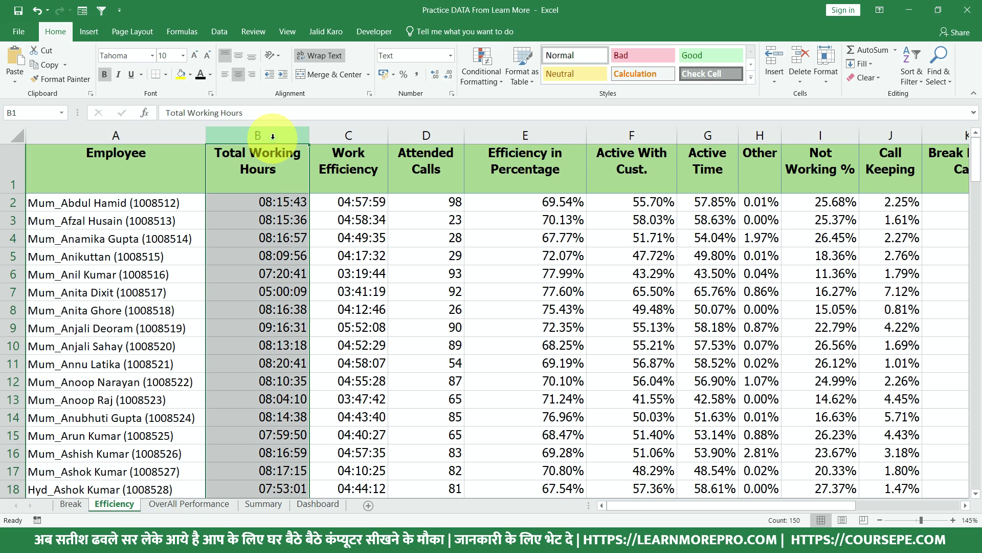
pyautogui.click(356, 133)
pyautogui.click(418, 135)
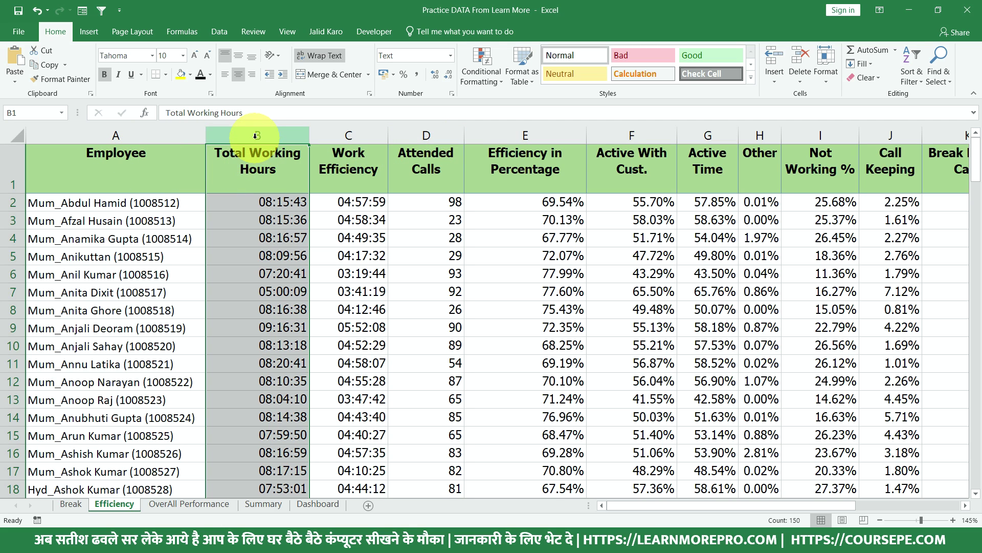
pyautogui.click(349, 134)
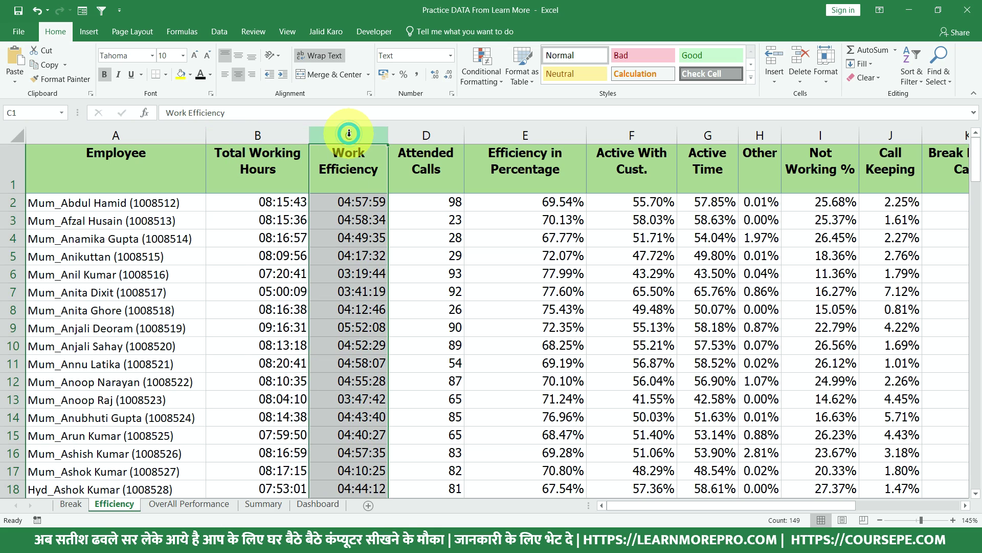
pyautogui.click(429, 134)
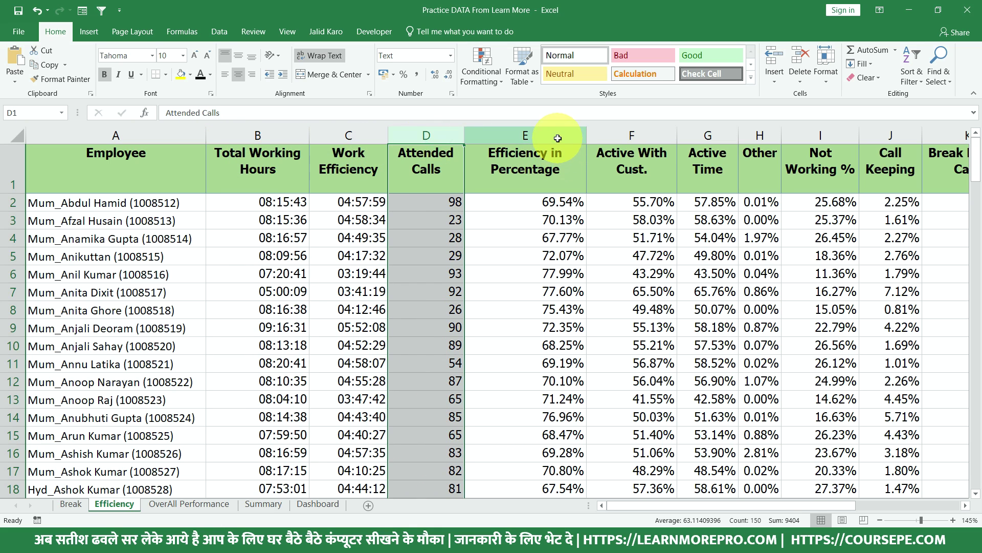
pyautogui.click(558, 138)
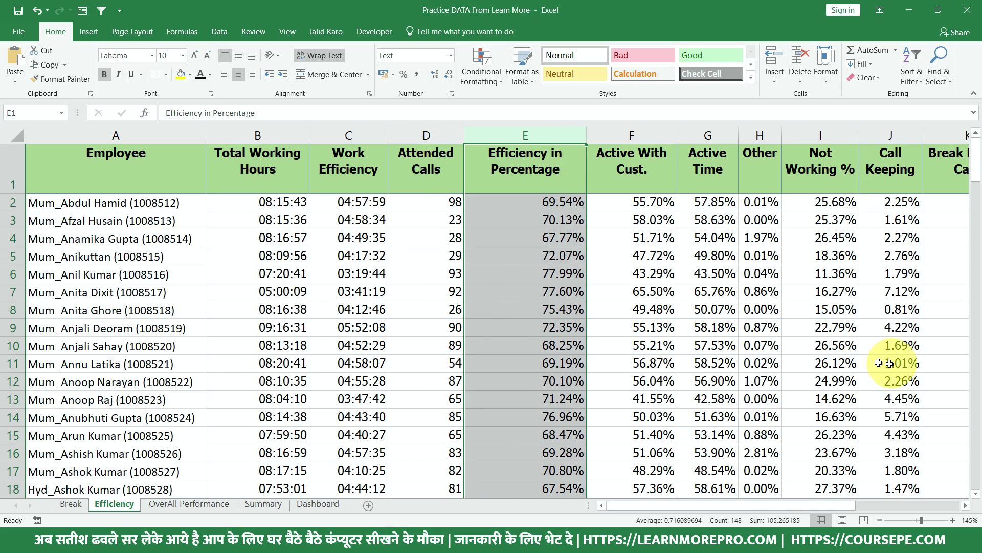
pyautogui.moveTo(807, 505); pyautogui.dragTo(910, 502)
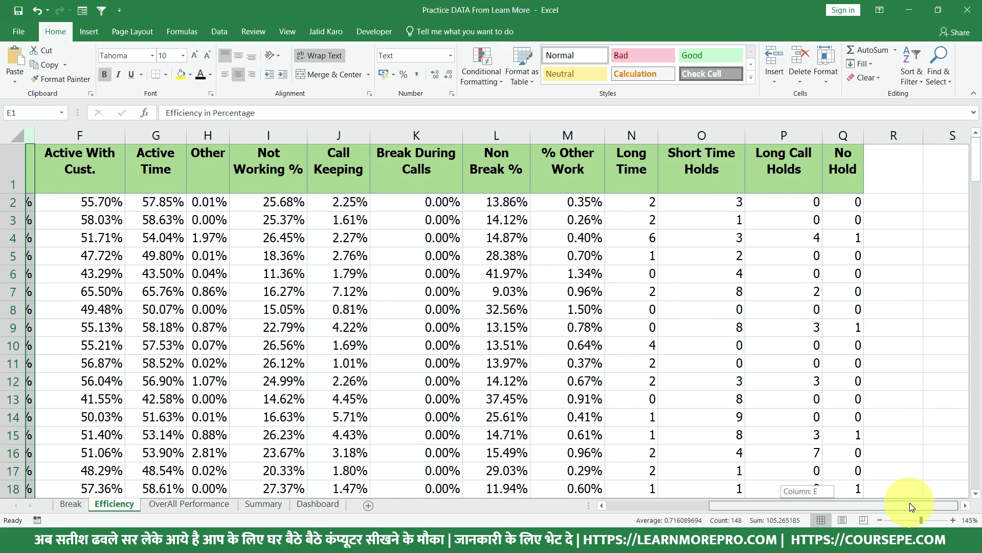
pyautogui.moveTo(910, 503); pyautogui.dragTo(799, 498)
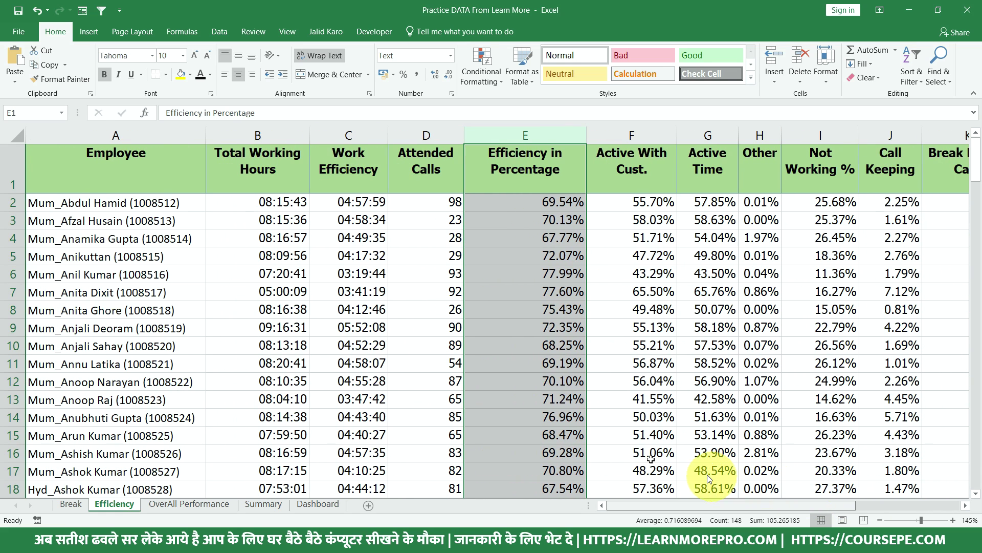
pyautogui.click(316, 323)
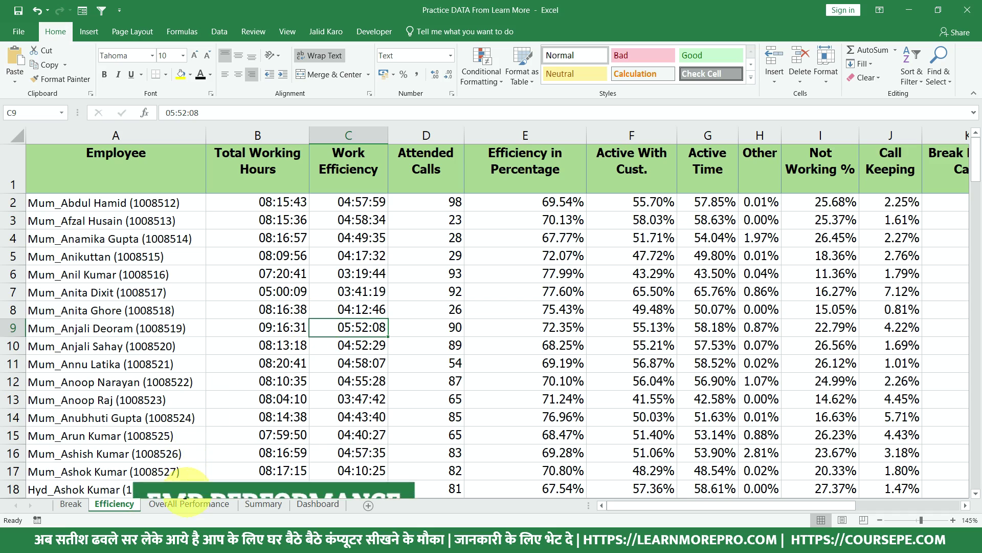
# On OverAll Performance, select the employee, Attended Calls and Transferred calls values to review them
pyautogui.click(172, 505)
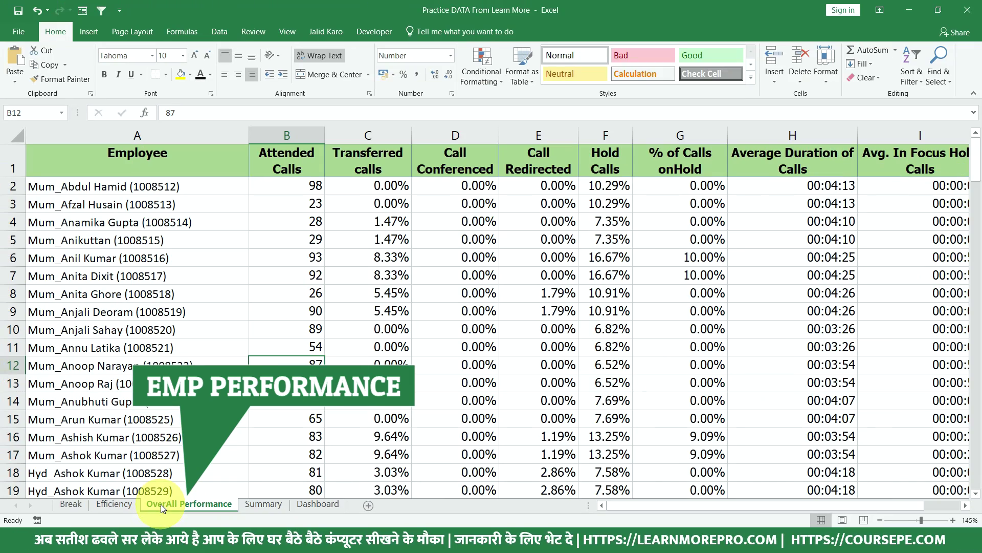
pyautogui.click(86, 191)
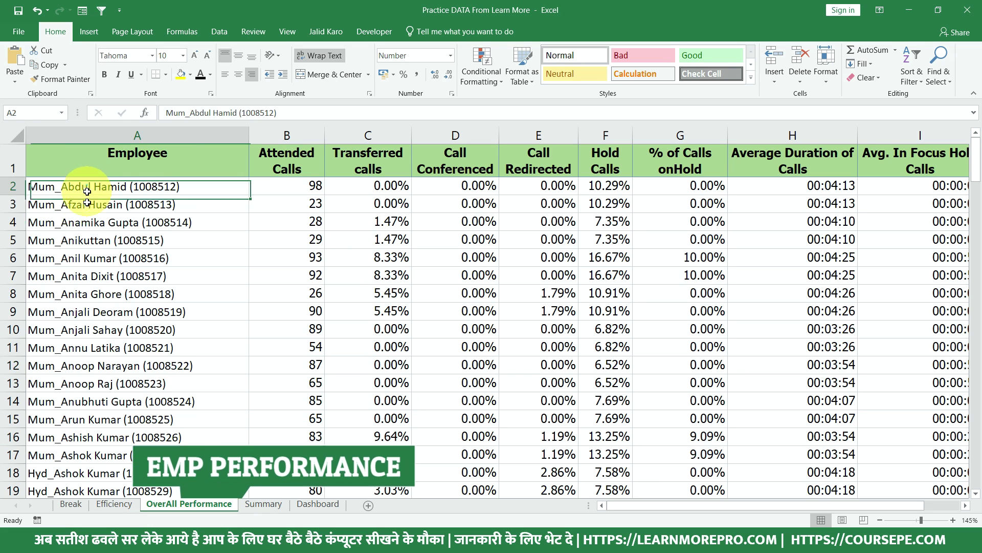
pyautogui.moveTo(87, 192); pyautogui.dragTo(153, 365)
pyautogui.moveTo(307, 189)
pyautogui.mouseDown()
pyautogui.moveTo(259, 256)
pyautogui.moveTo(307, 340)
pyautogui.mouseUp()
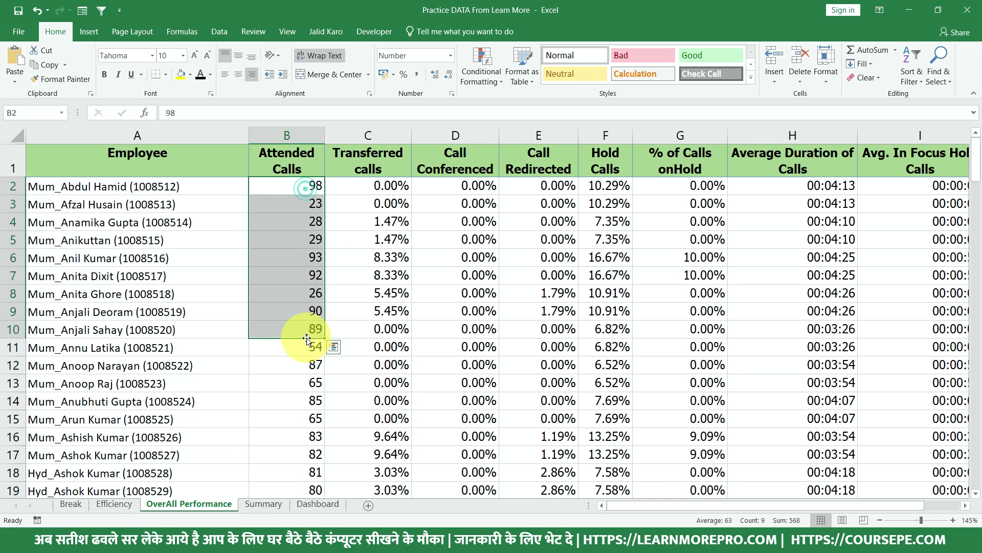
pyautogui.moveTo(384, 187); pyautogui.dragTo(387, 349)
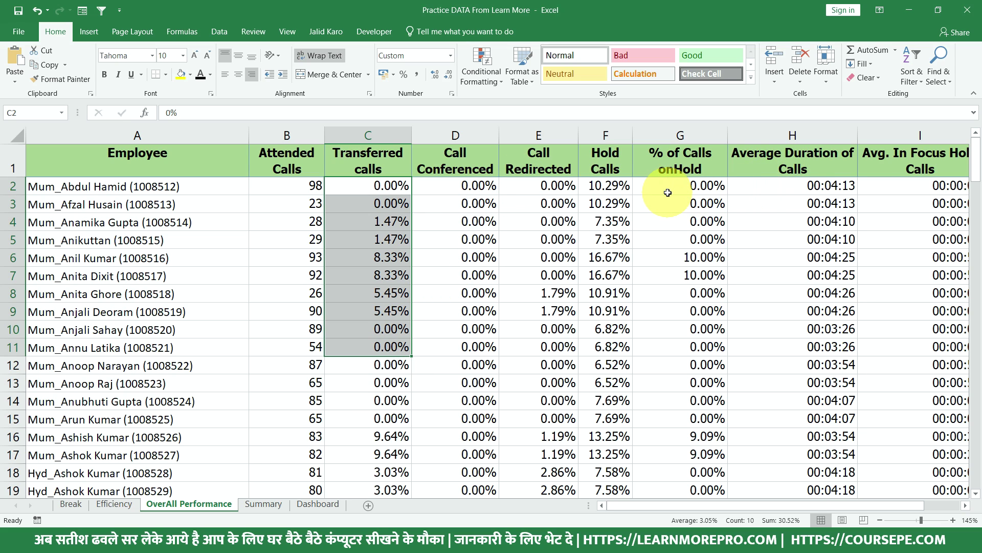
pyautogui.click(816, 203)
pyautogui.moveTo(816, 203)
pyautogui.mouseDown()
pyautogui.moveTo(116, 269)
pyautogui.moveTo(12, 261)
pyautogui.mouseUp()
pyautogui.click(193, 263)
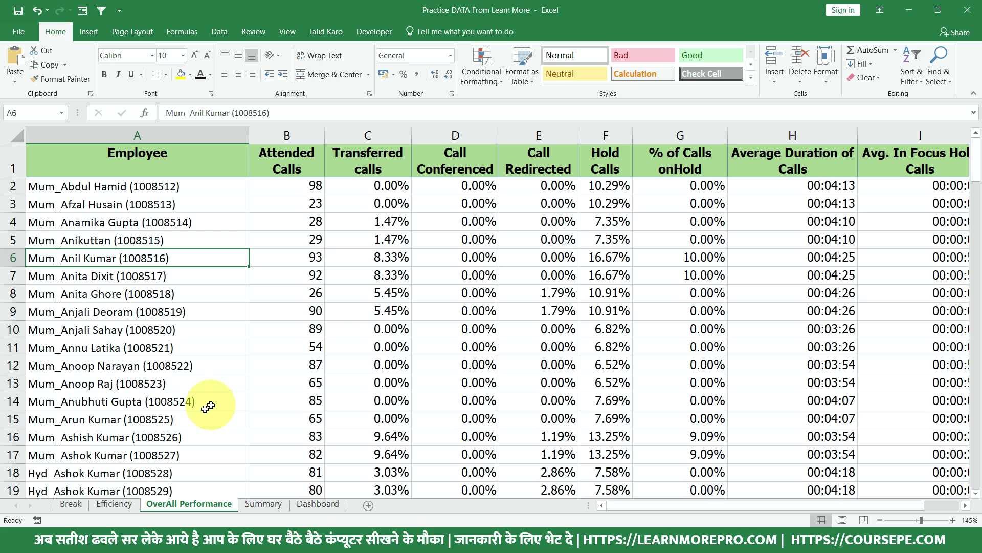
# Flip through Break, Efficiency and OverAll Performance, ending on the Summary sheet
pyautogui.click(71, 504)
pyautogui.click(112, 504)
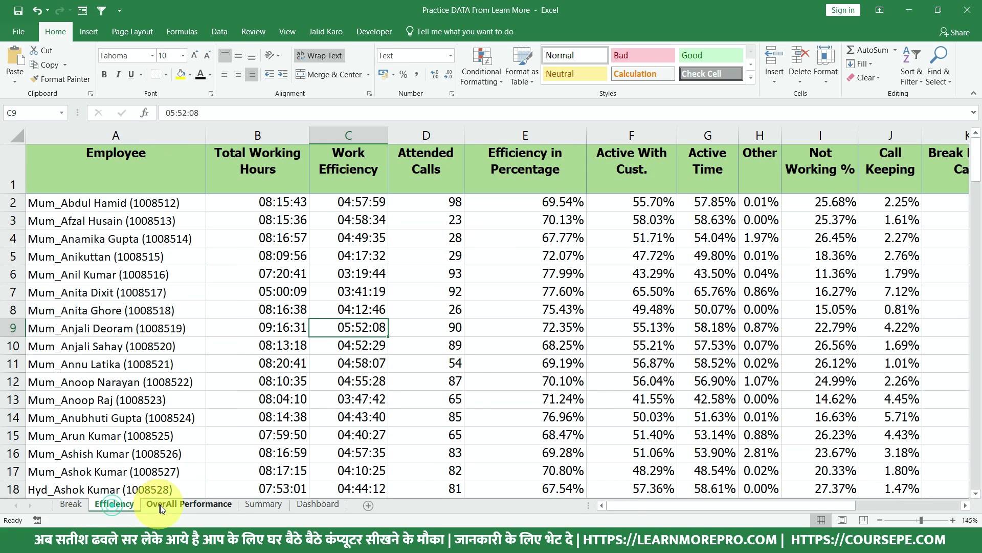
pyautogui.click(161, 507)
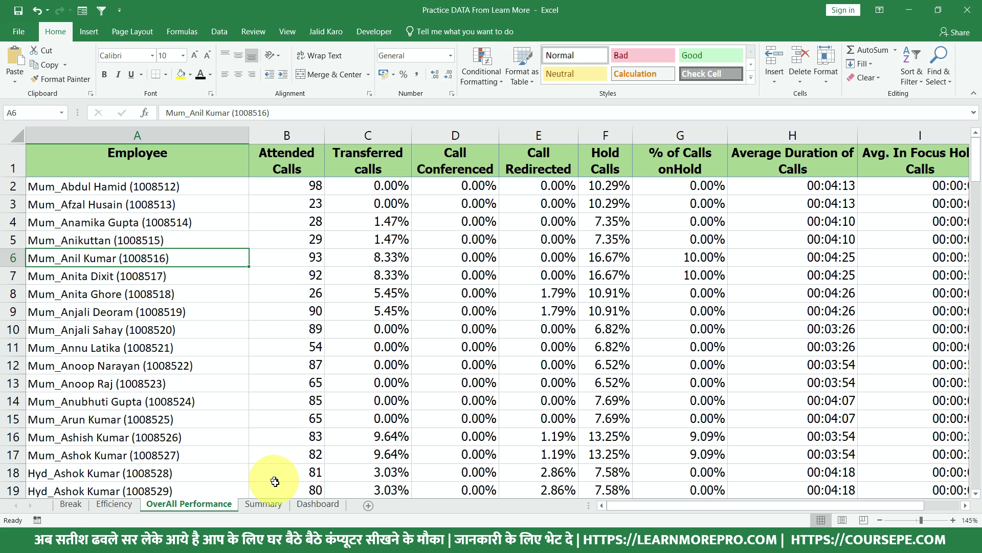
pyautogui.click(271, 503)
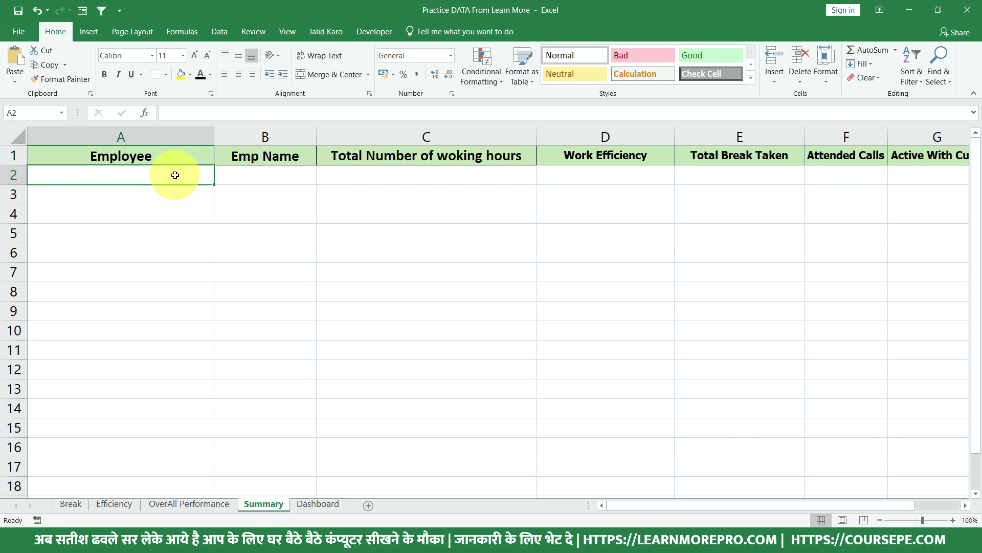
pyautogui.click(164, 137)
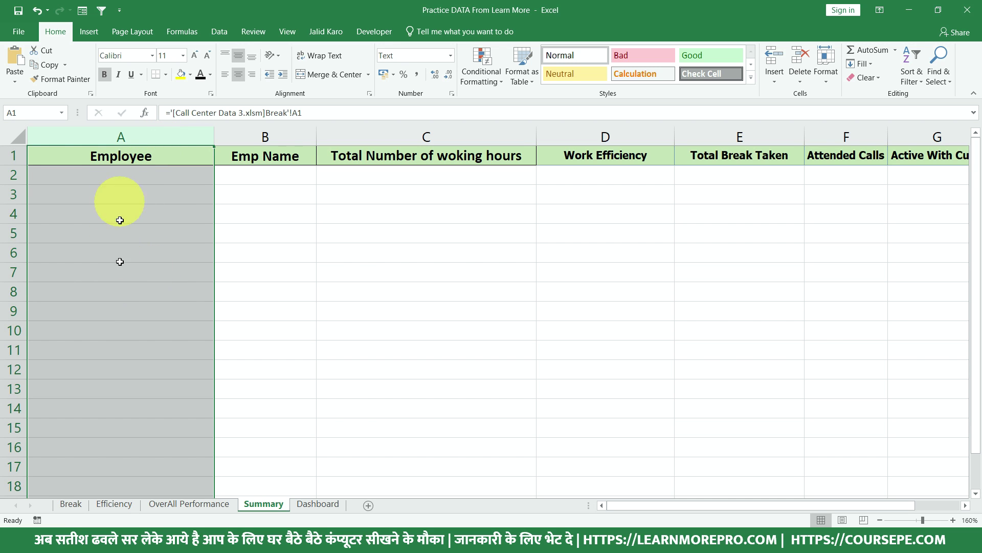
pyautogui.click(72, 505)
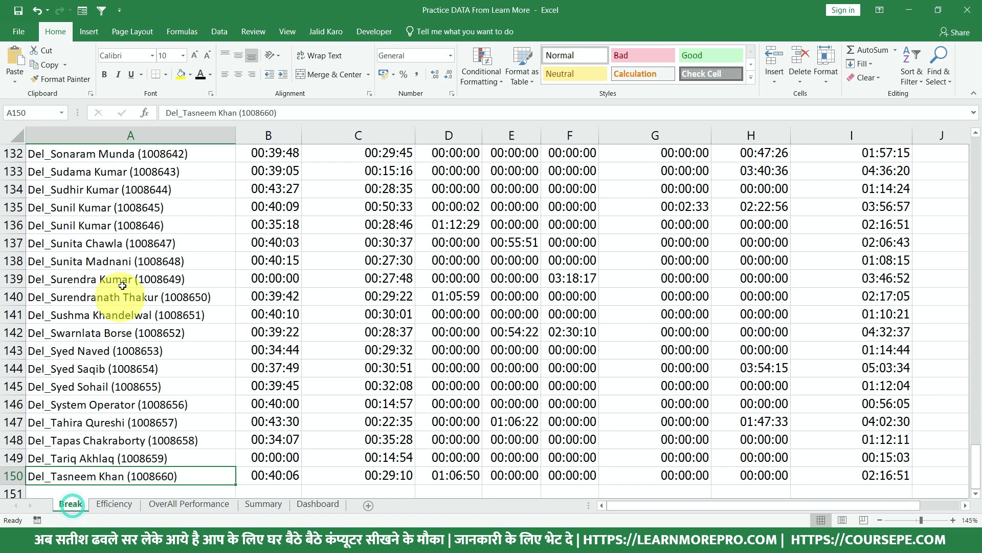
pyautogui.click(131, 321)
pyautogui.hotkey('ctrl', 'Home')
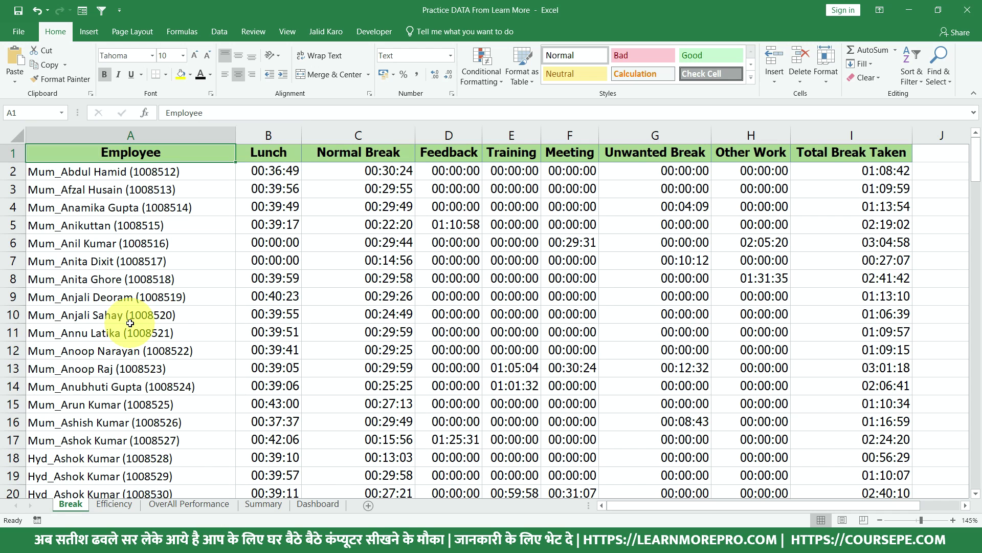
pyautogui.hotkey('ctrl', 'Down')
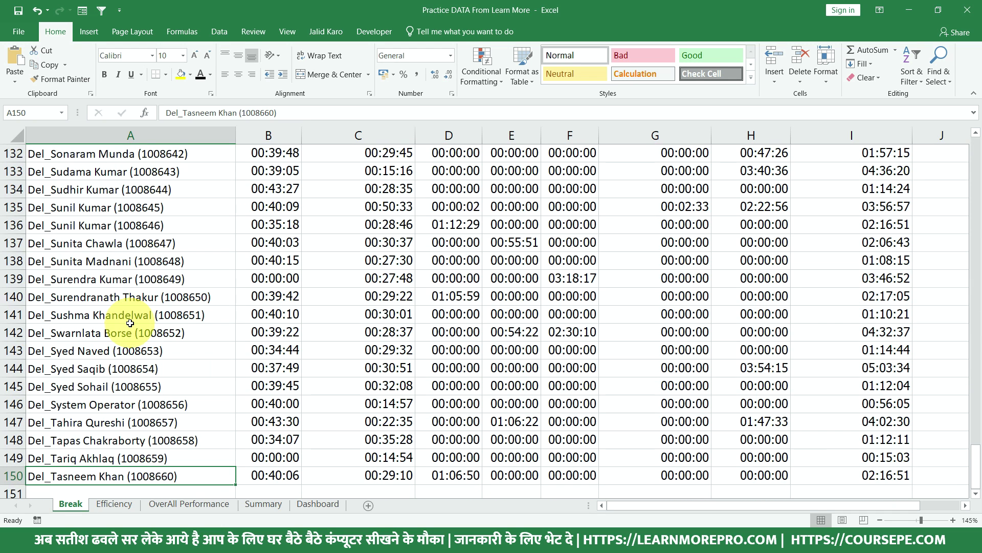
pyautogui.click(264, 504)
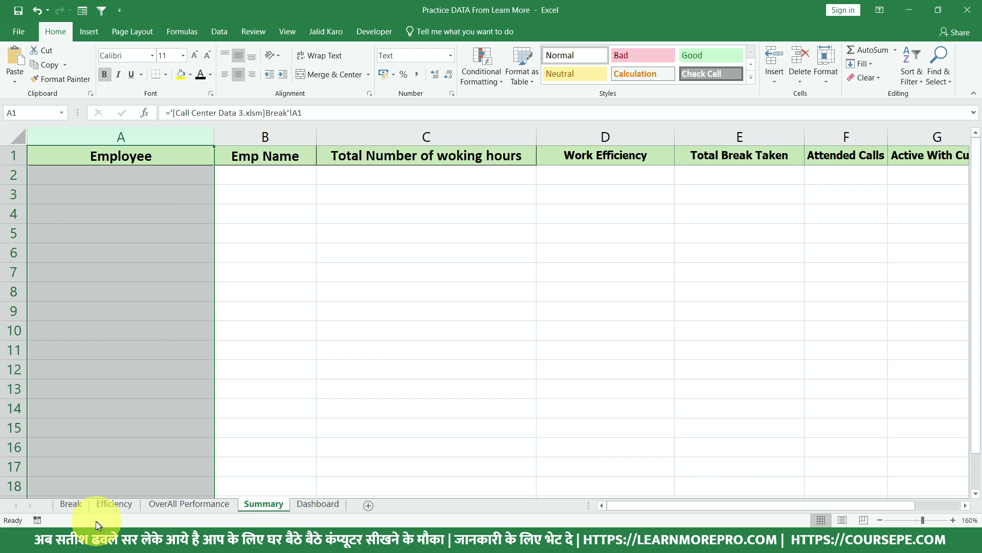
pyautogui.click(75, 504)
pyautogui.scroll(-1, 54, 465)
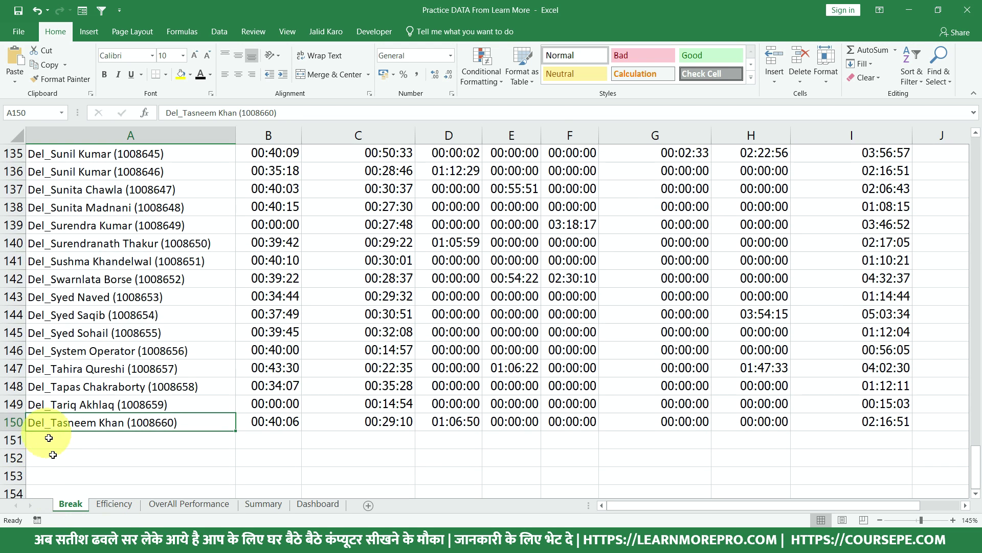
pyautogui.click(262, 504)
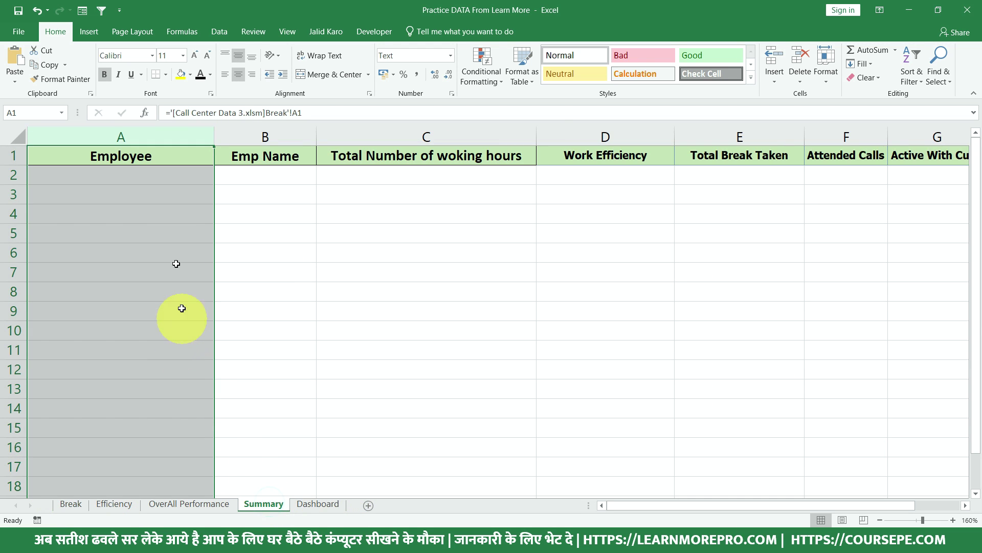
pyautogui.moveTo(178, 175); pyautogui.dragTo(204, 429)
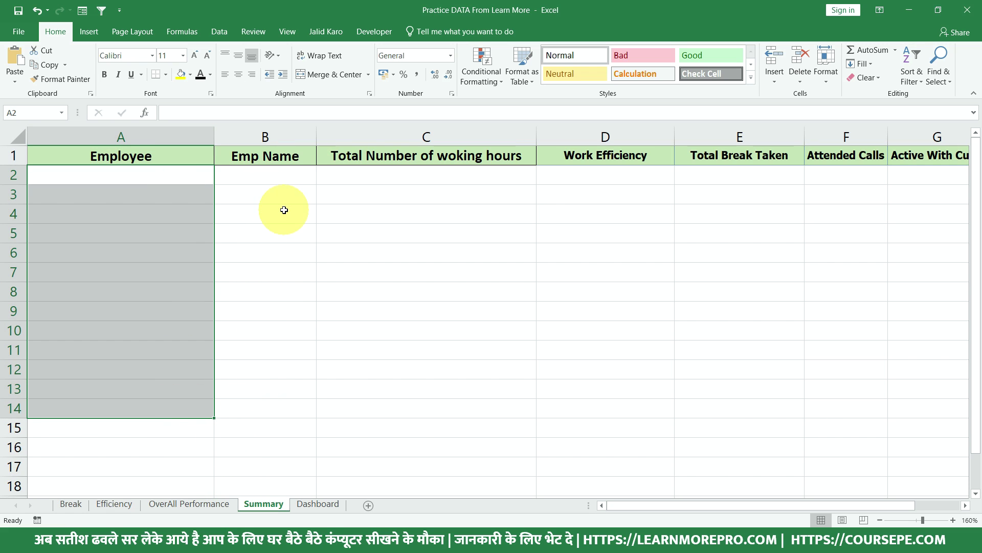
pyautogui.moveTo(189, 172); pyautogui.dragTo(179, 274)
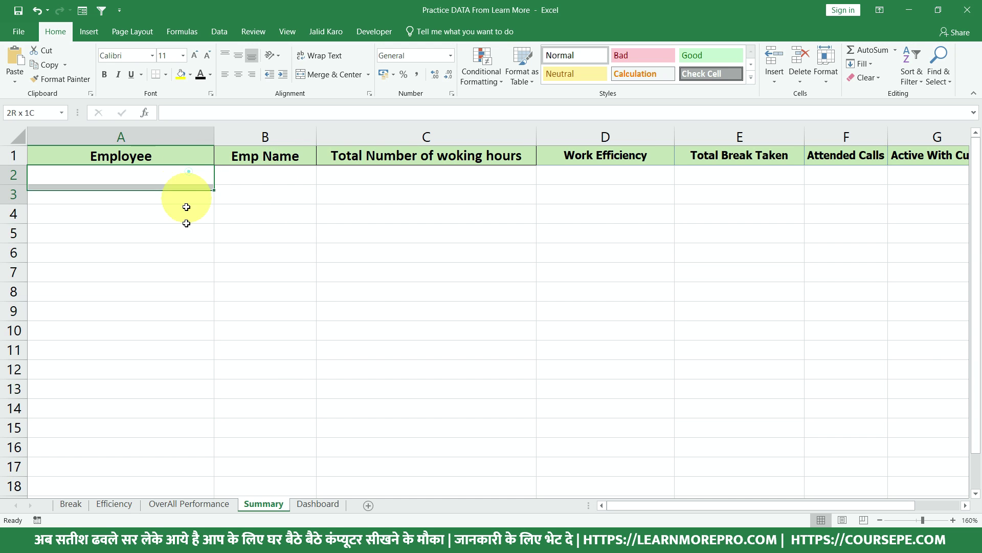
pyautogui.click(72, 504)
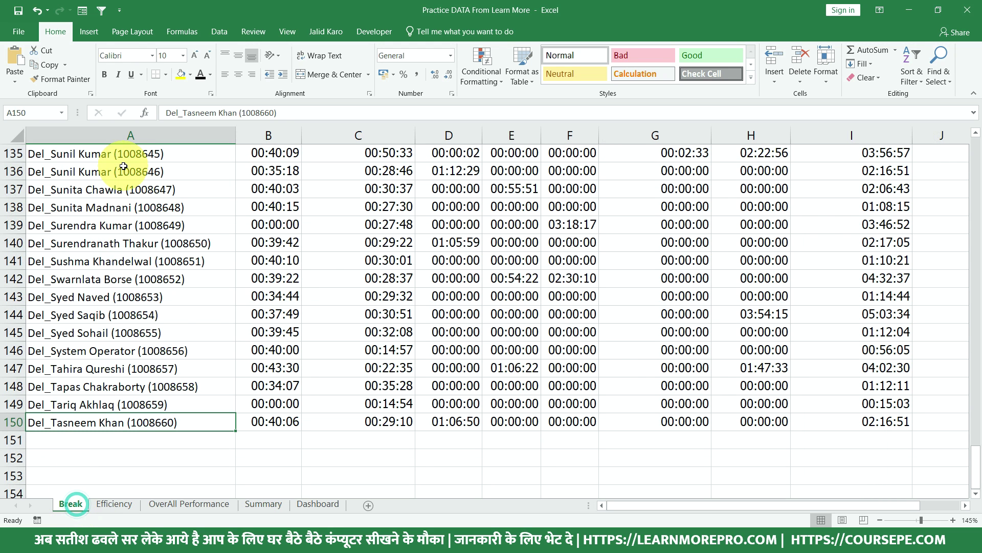
pyautogui.moveTo(125, 171); pyautogui.dragTo(138, 382)
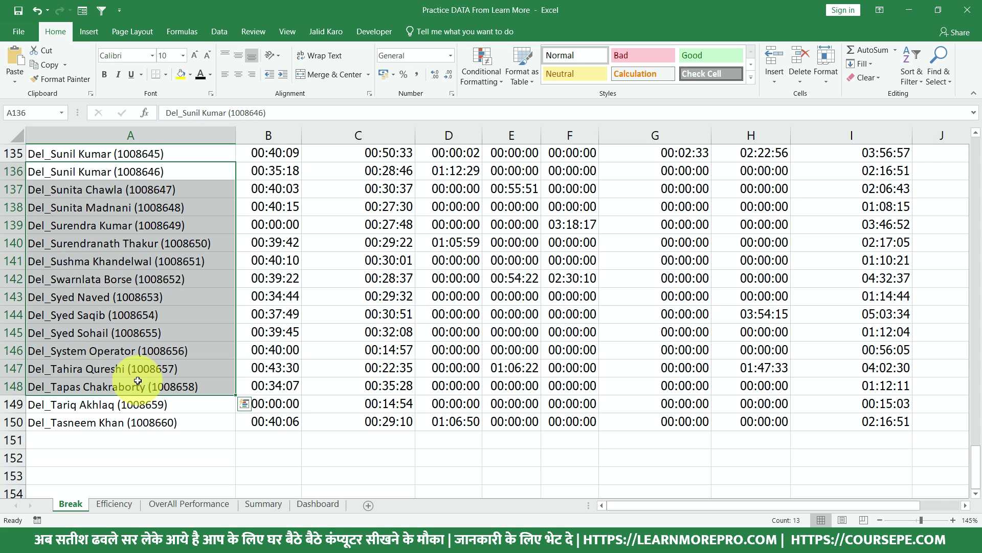
pyautogui.click(279, 503)
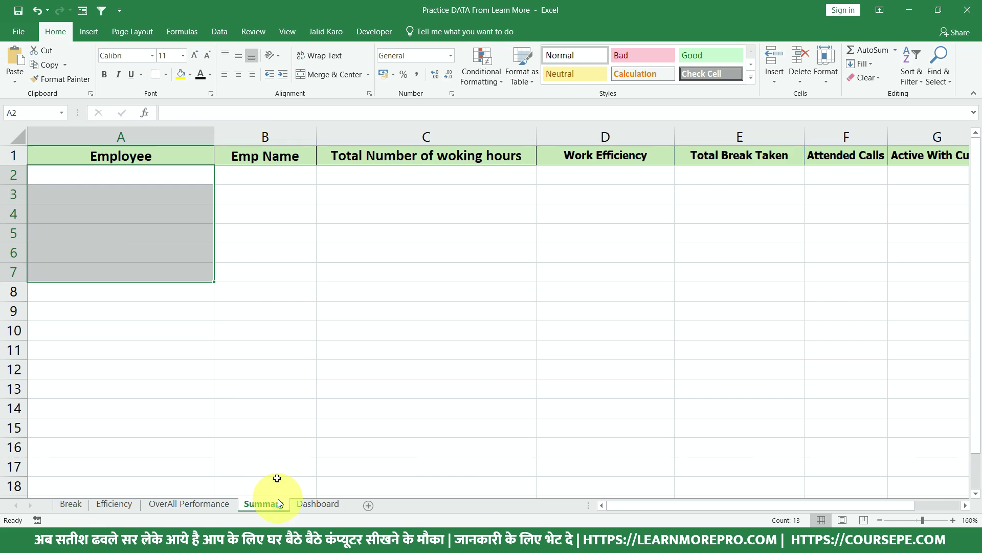
pyautogui.moveTo(269, 156); pyautogui.dragTo(245, 448)
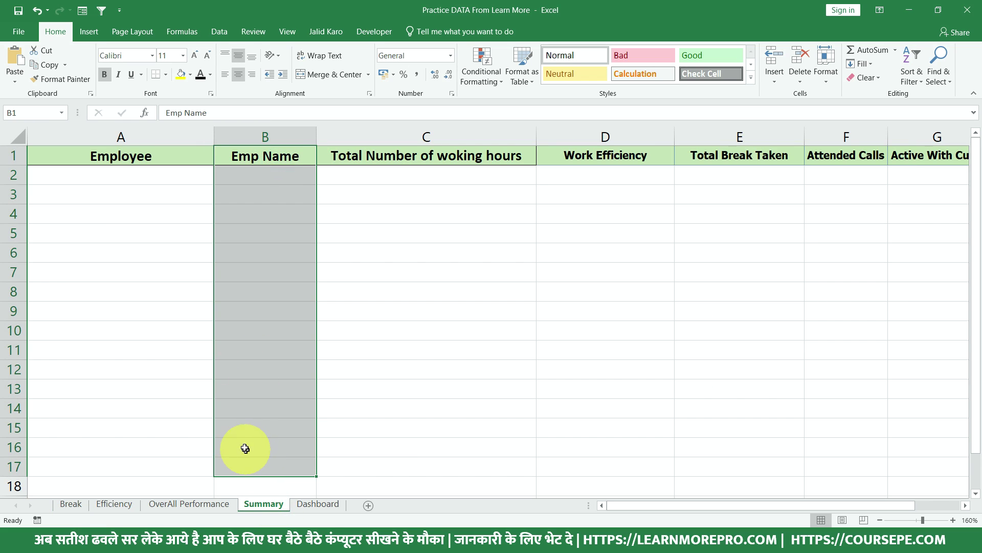
pyautogui.moveTo(440, 171); pyautogui.dragTo(432, 460)
pyautogui.moveTo(604, 200); pyautogui.dragTo(605, 349)
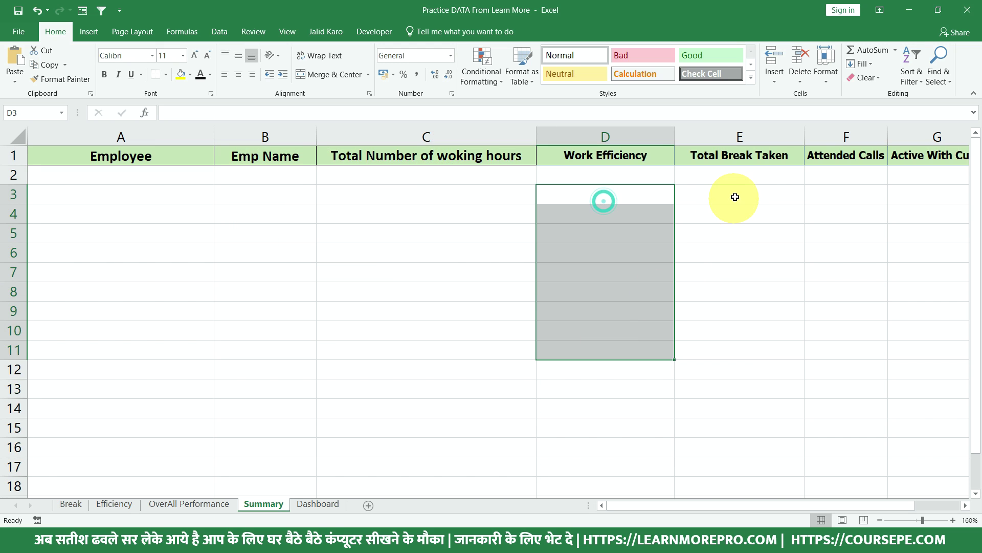
pyautogui.moveTo(735, 194); pyautogui.dragTo(757, 307)
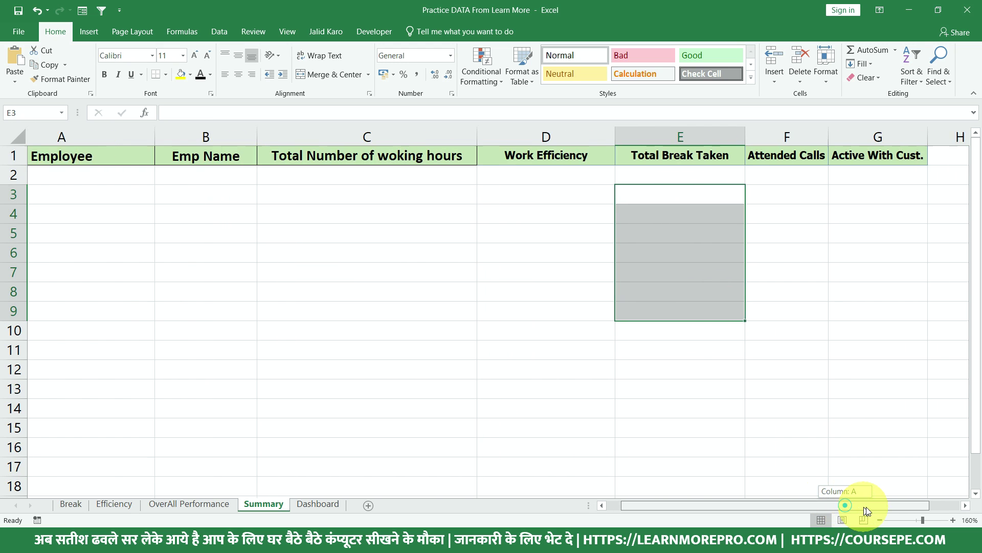
pyautogui.moveTo(845, 505); pyautogui.dragTo(877, 509)
pyautogui.moveTo(650, 175); pyautogui.dragTo(659, 354)
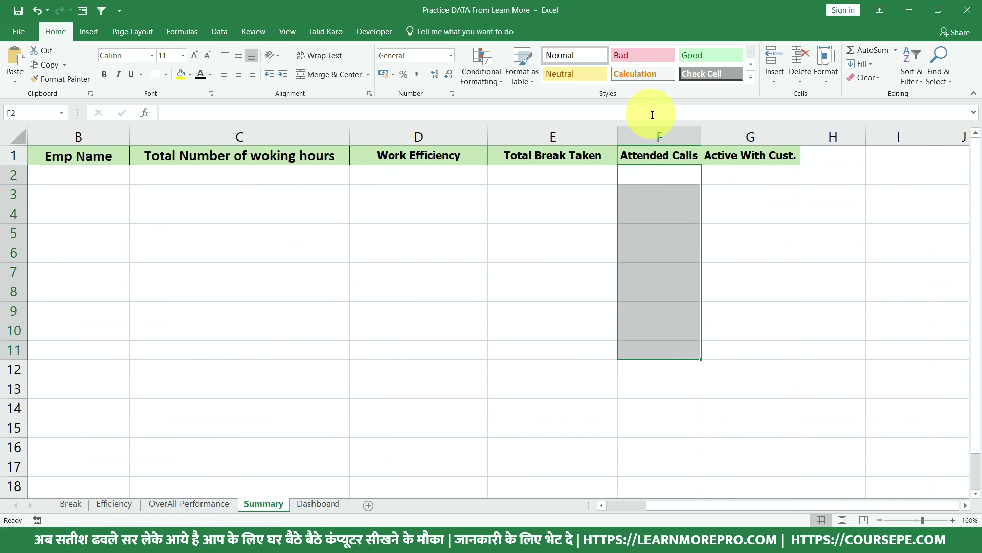
pyautogui.click(418, 267)
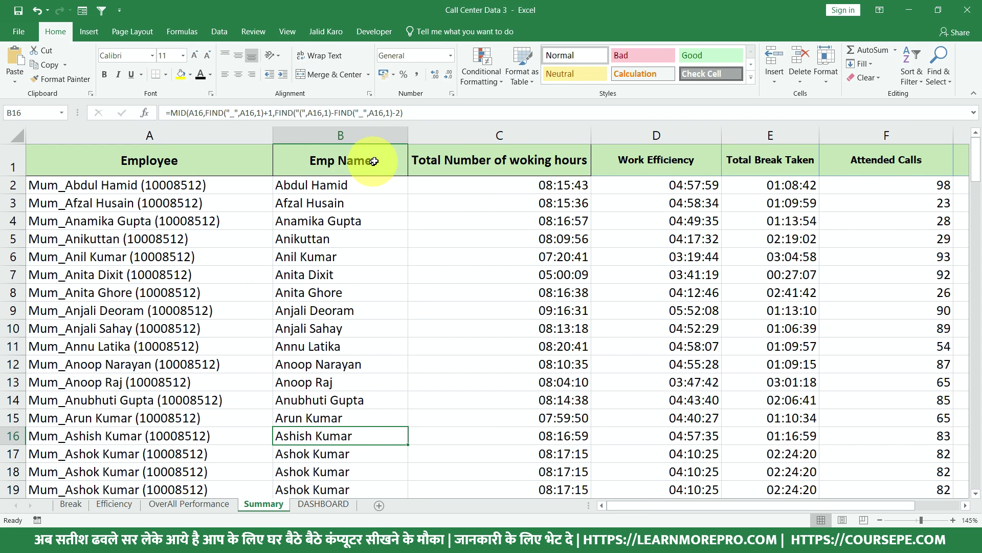
# Inspect the Employee and Emp Name formulas and working-hours columns, then open DASHBOARD
pyautogui.click(383, 133)
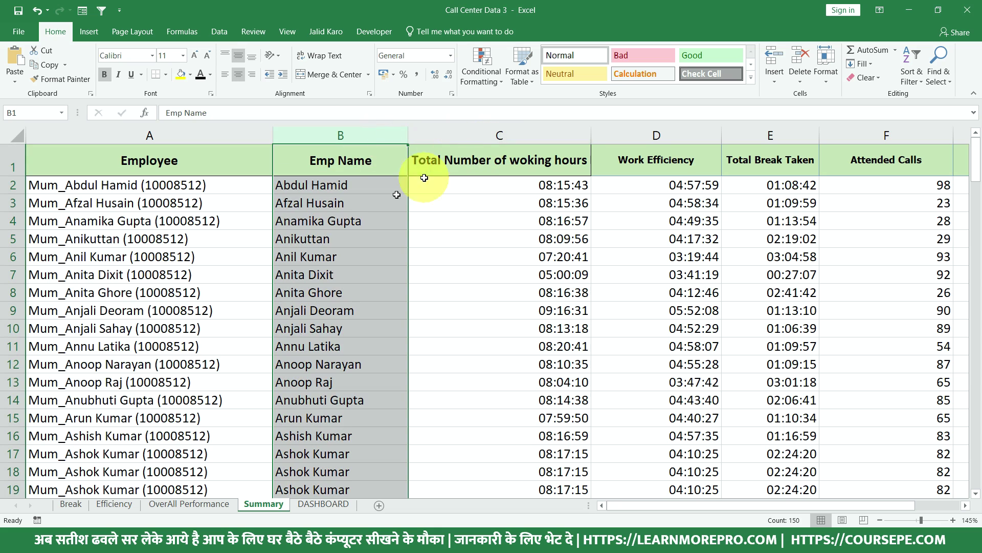
pyautogui.click(185, 182)
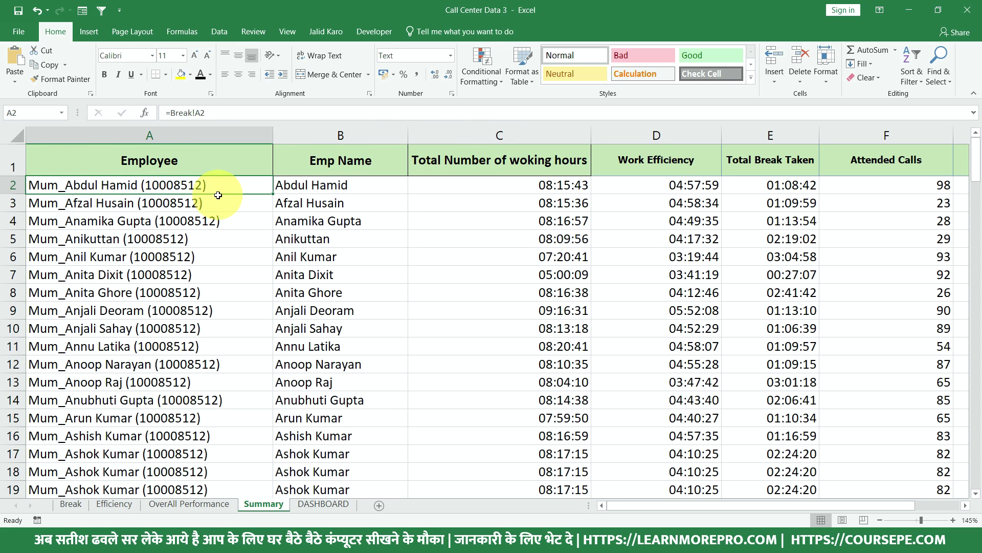
pyautogui.click(345, 188)
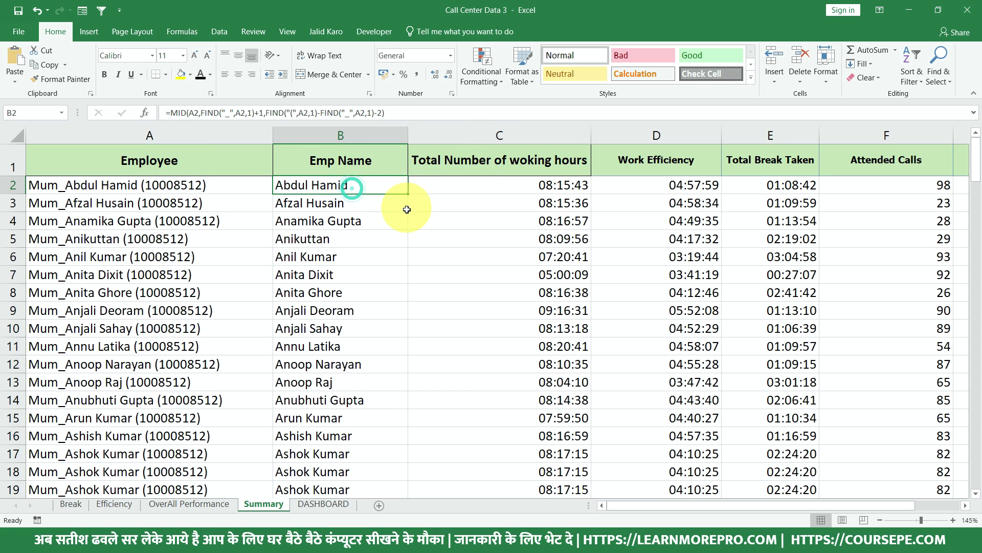
pyautogui.click(377, 137)
pyautogui.click(512, 135)
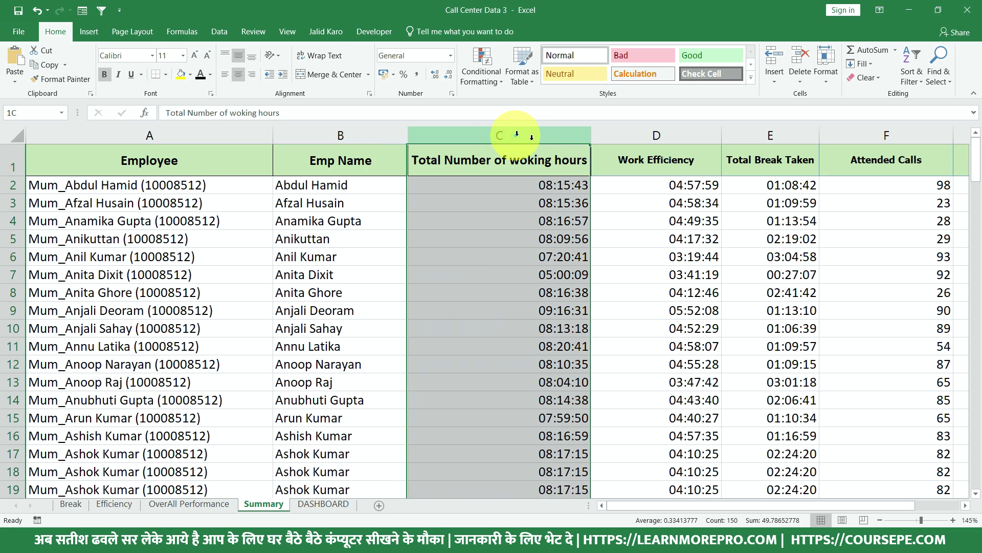
pyautogui.click(648, 138)
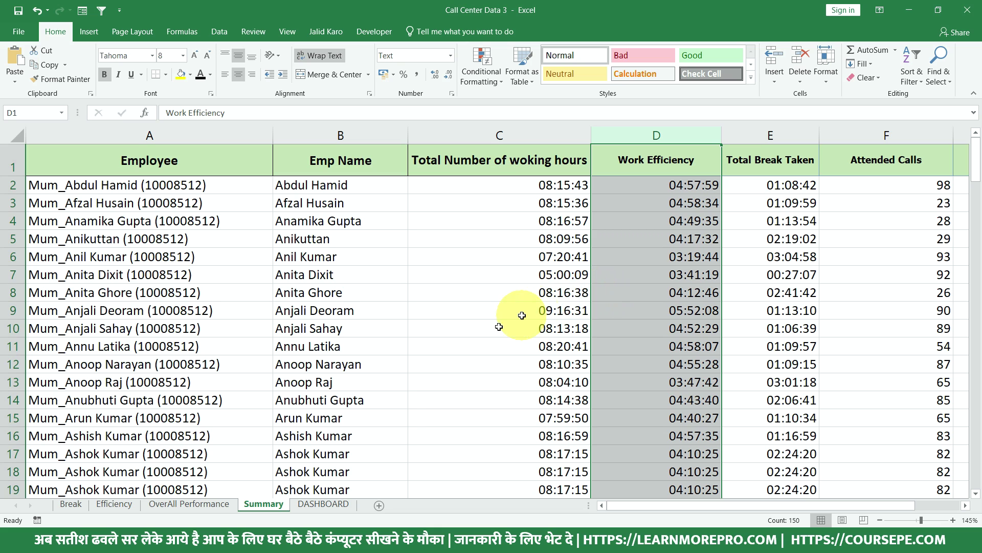
pyautogui.click(392, 403)
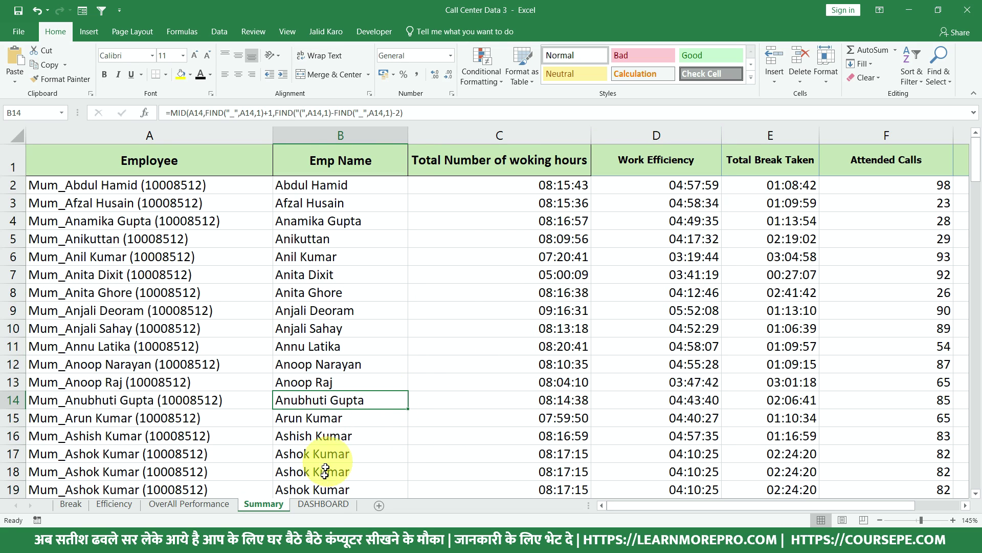
pyautogui.click(326, 506)
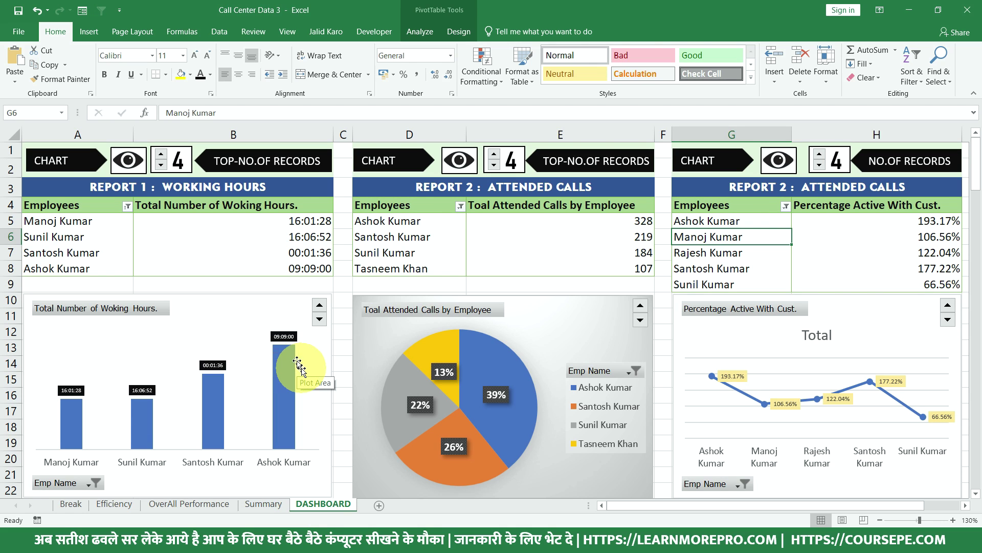
# Set Report 1 to top 5, toggle its chart, and vary its count between 3 and 6
pyautogui.click(163, 155)
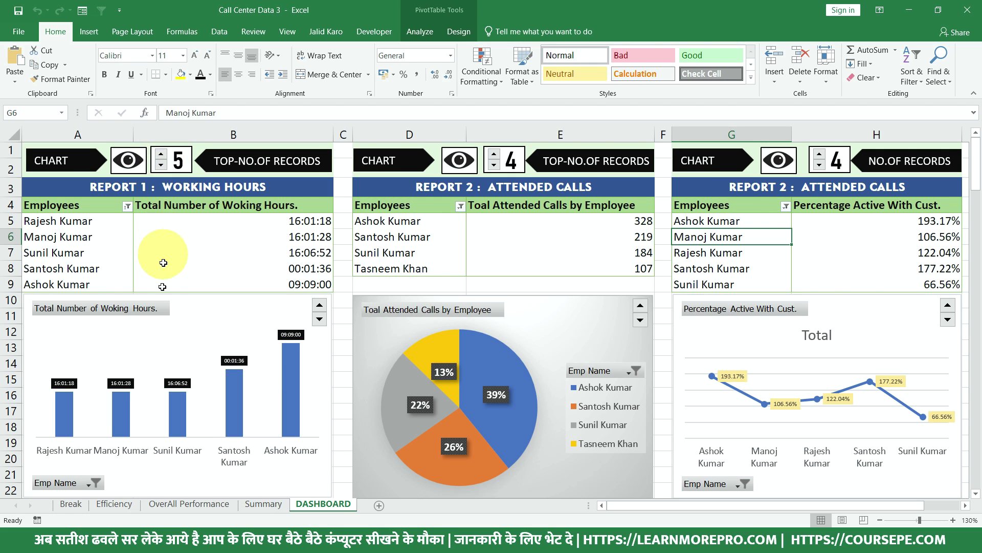
pyautogui.click(135, 162)
pyautogui.click(135, 163)
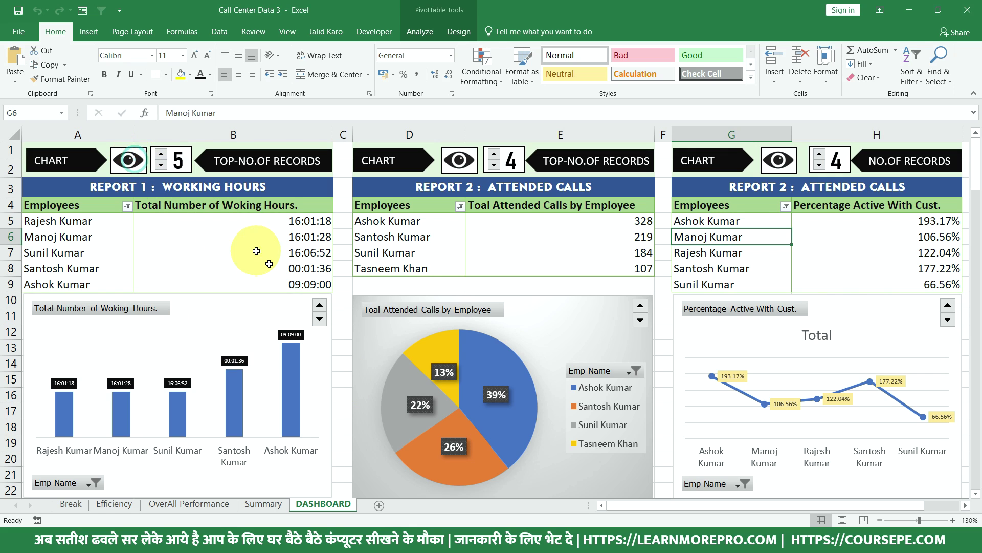
pyautogui.click(319, 305)
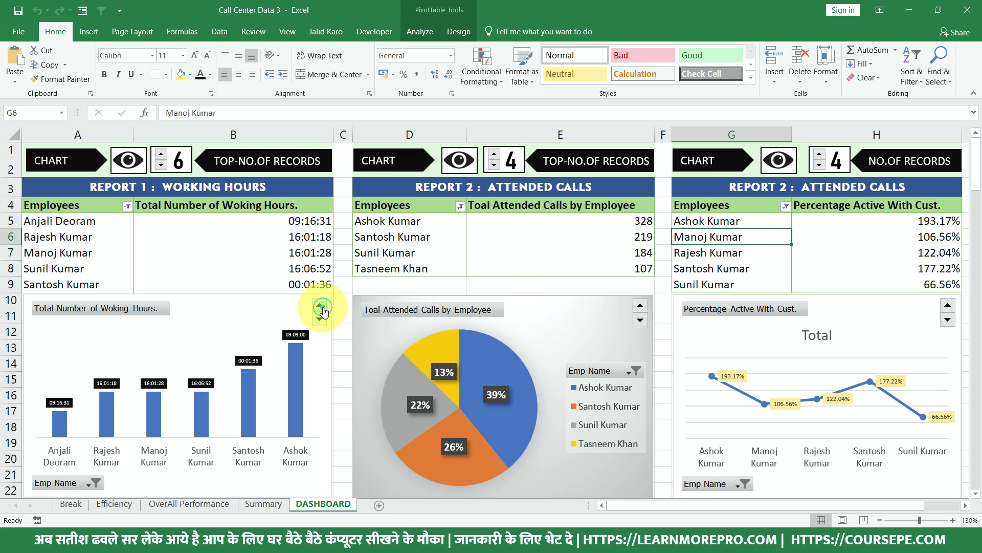
pyautogui.click(321, 319)
pyautogui.click(321, 320)
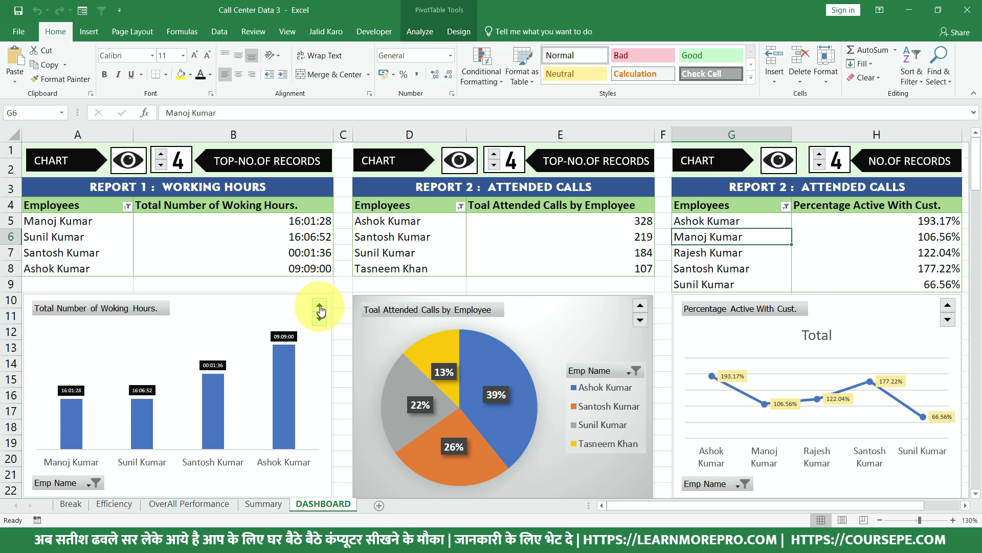
pyautogui.click(319, 306)
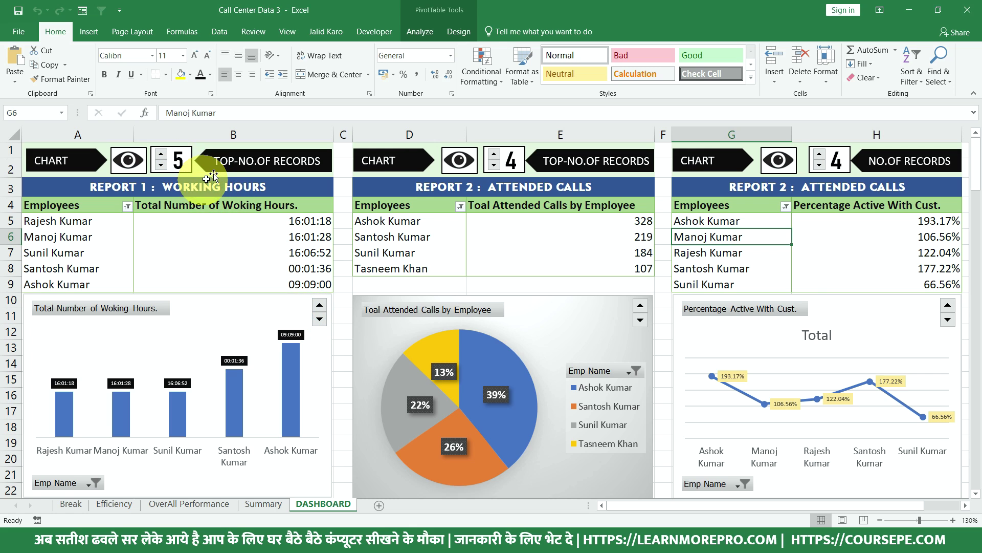
pyautogui.click(320, 321)
pyautogui.click(320, 320)
pyautogui.click(319, 305)
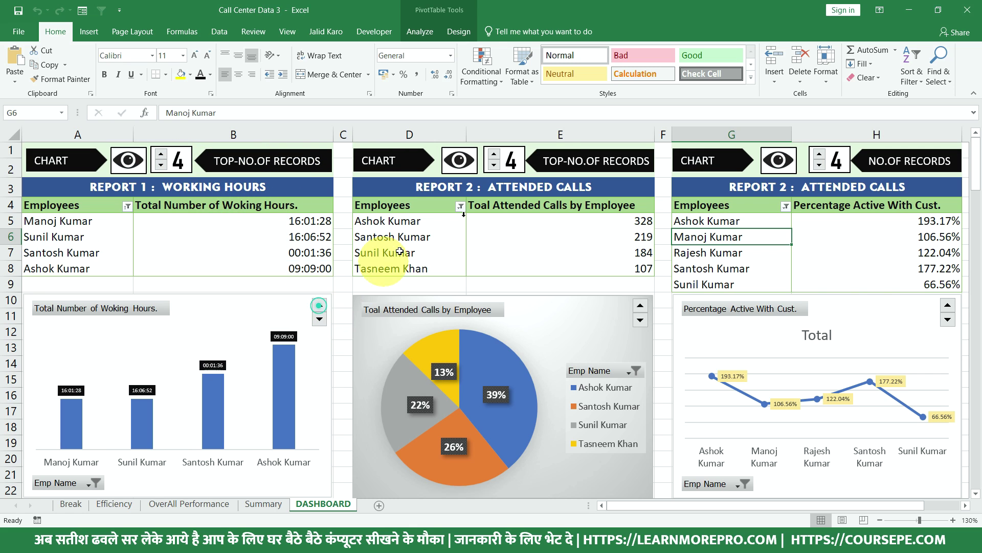
# Lower Report 2 to its top 3 and hide and reshow the pie and line charts
pyautogui.click(493, 155)
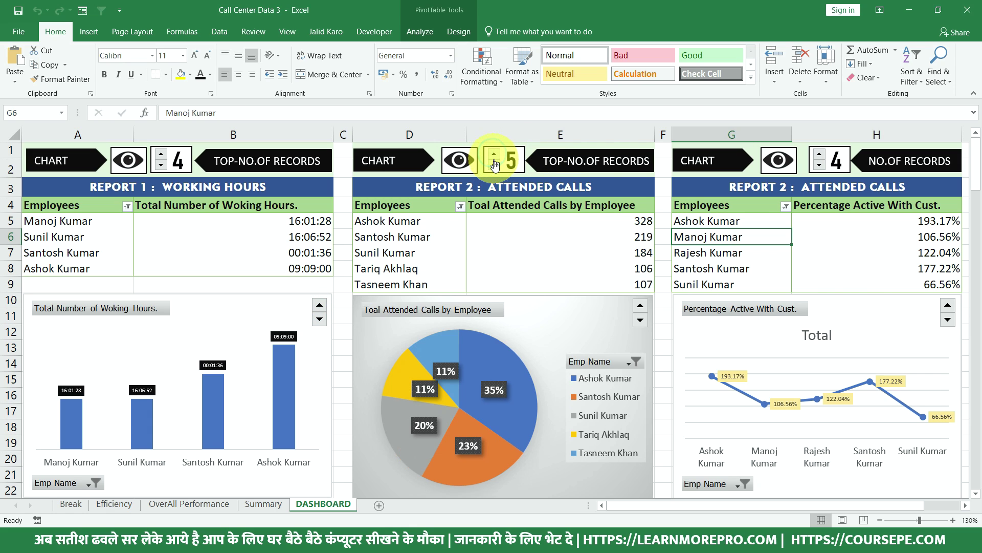
pyautogui.click(494, 165)
pyautogui.click(494, 165)
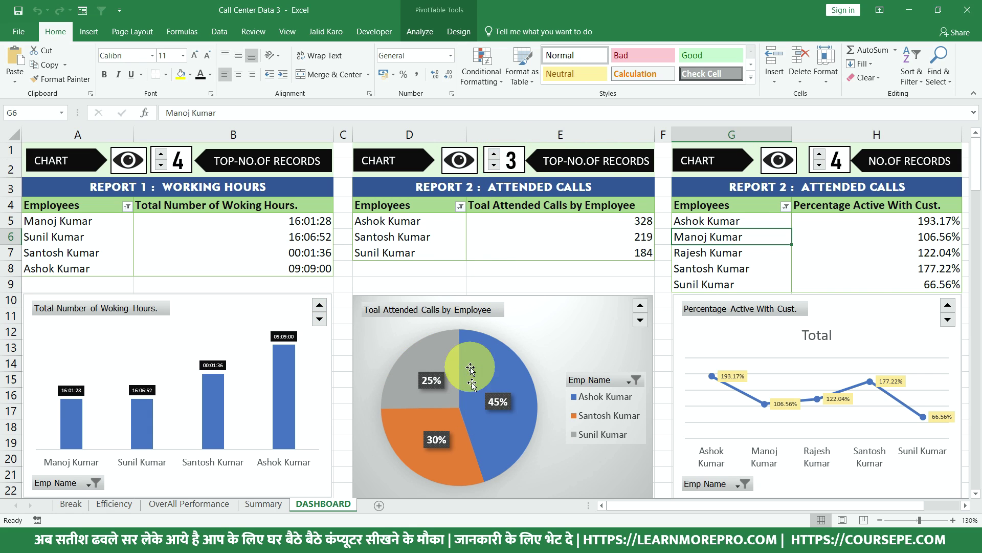
pyautogui.click(460, 164)
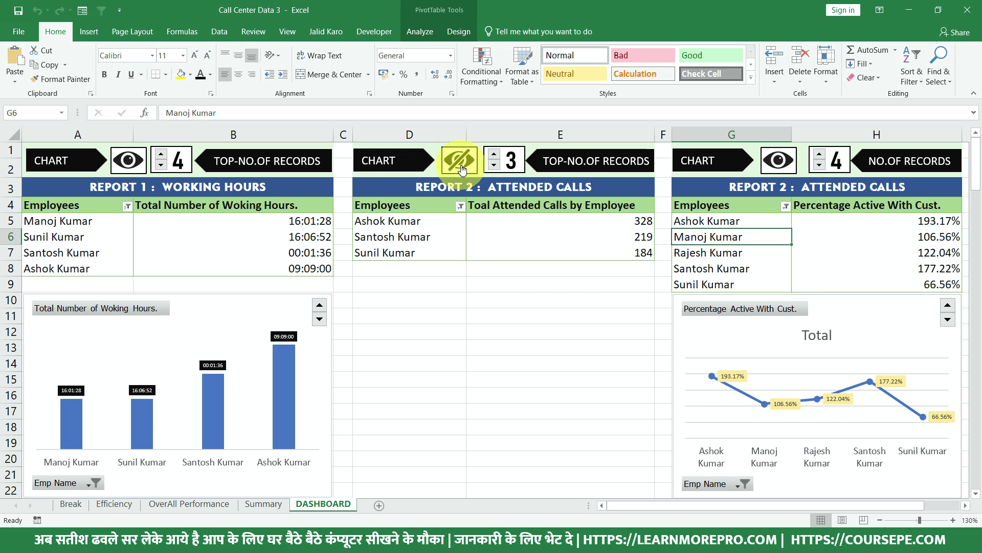
pyautogui.click(462, 169)
pyautogui.click(462, 169)
pyautogui.click(462, 170)
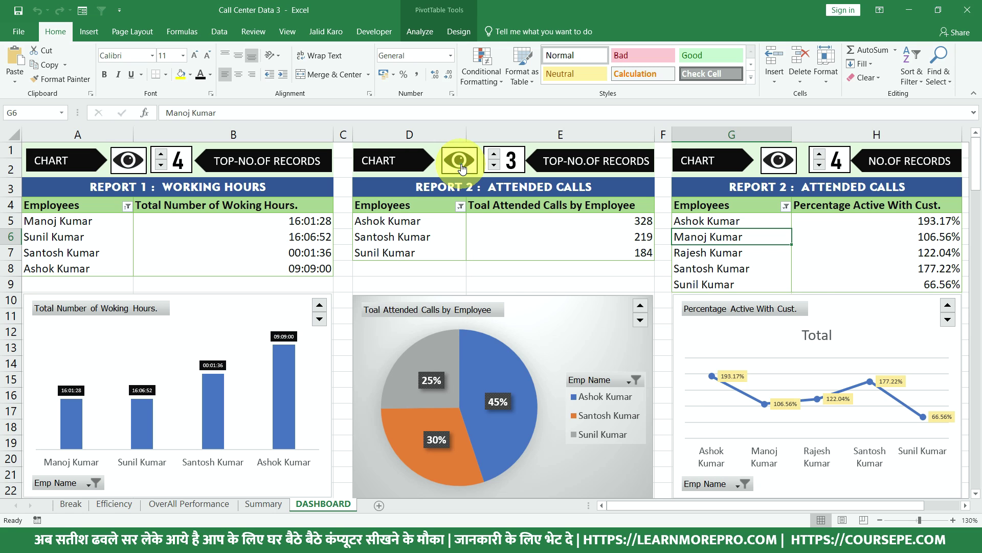
pyautogui.click(462, 169)
pyautogui.click(462, 170)
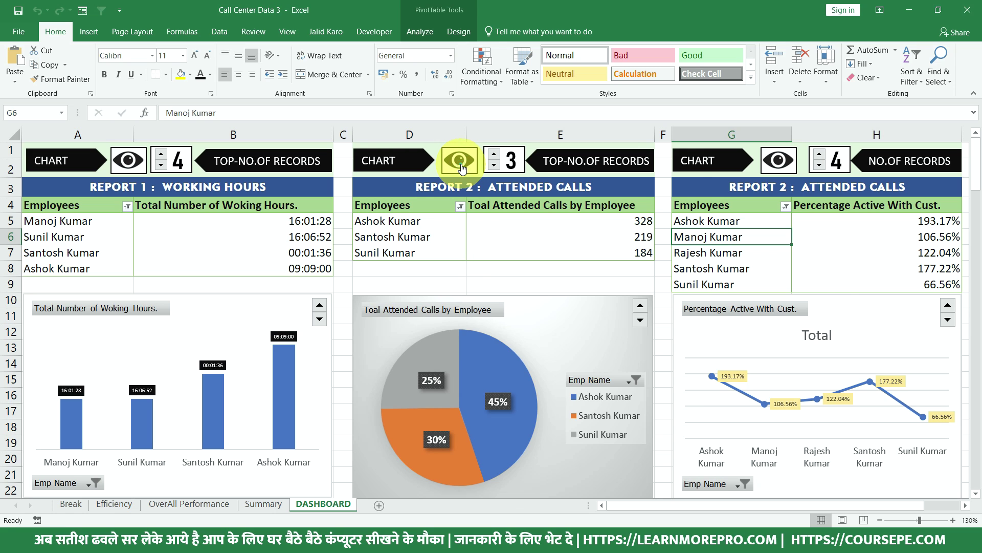
pyautogui.click(776, 167)
pyautogui.click(776, 167)
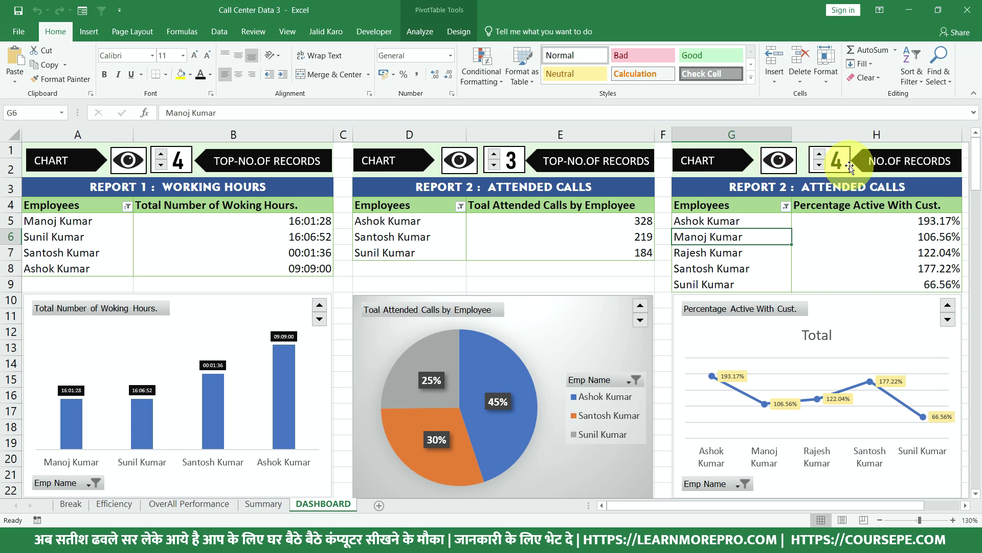
# Return Reports 2 and 1 to their top 5, then close the workbook with Ctrl+W
pyautogui.click(495, 156)
pyautogui.click(495, 154)
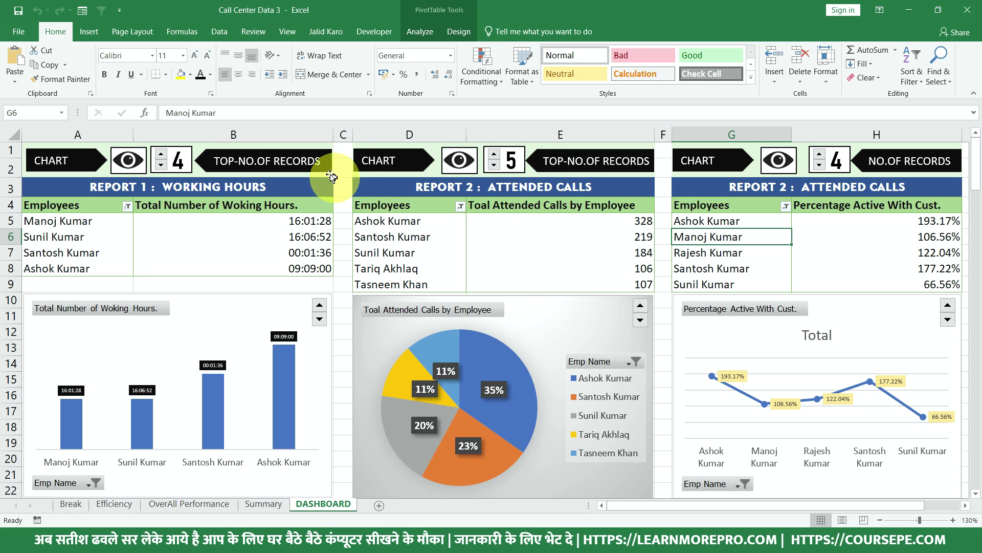
pyautogui.click(160, 152)
pyautogui.click(478, 295)
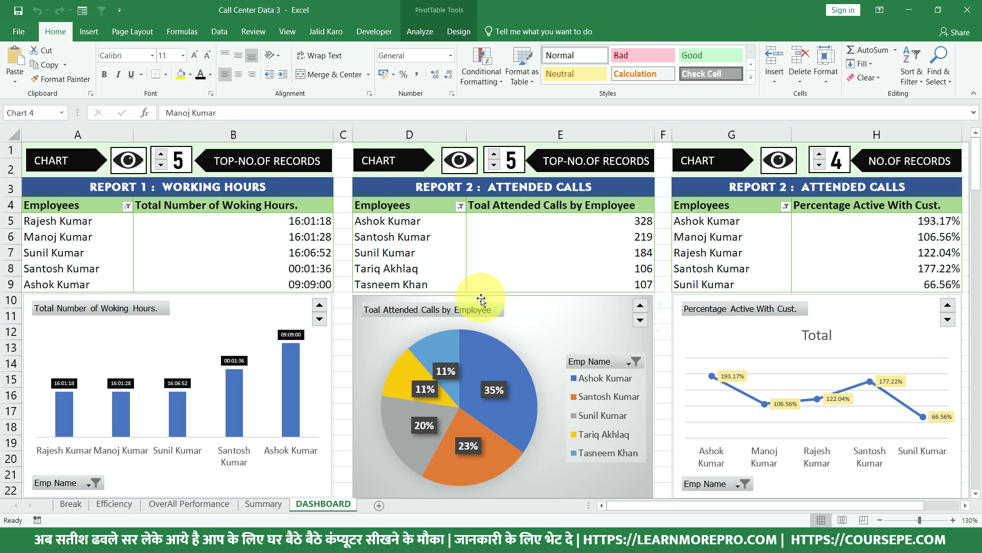
pyautogui.hotkey('ctrl', 'w')
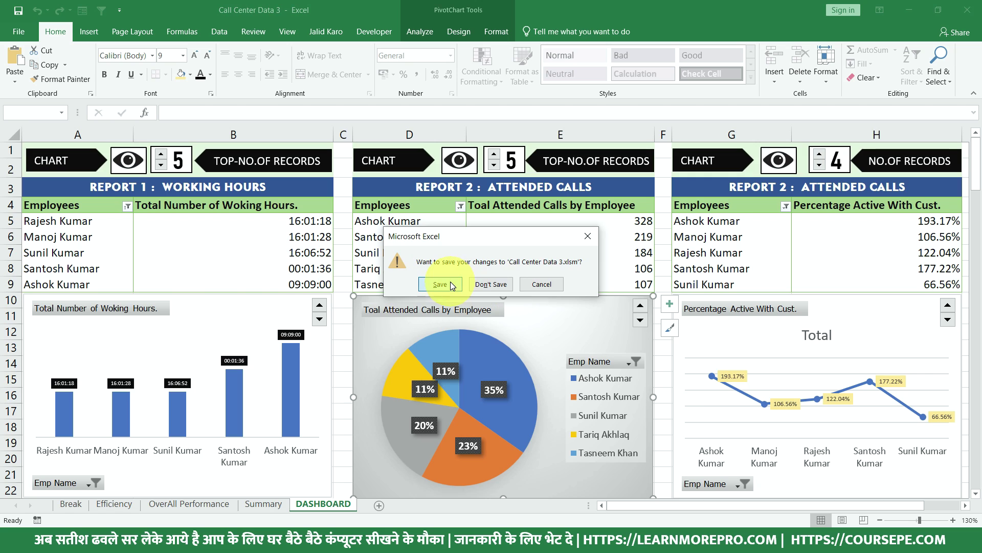
# Save Call Center Data 3 on closing, then select cell A2 on the Summary sheet
pyautogui.click(443, 282)
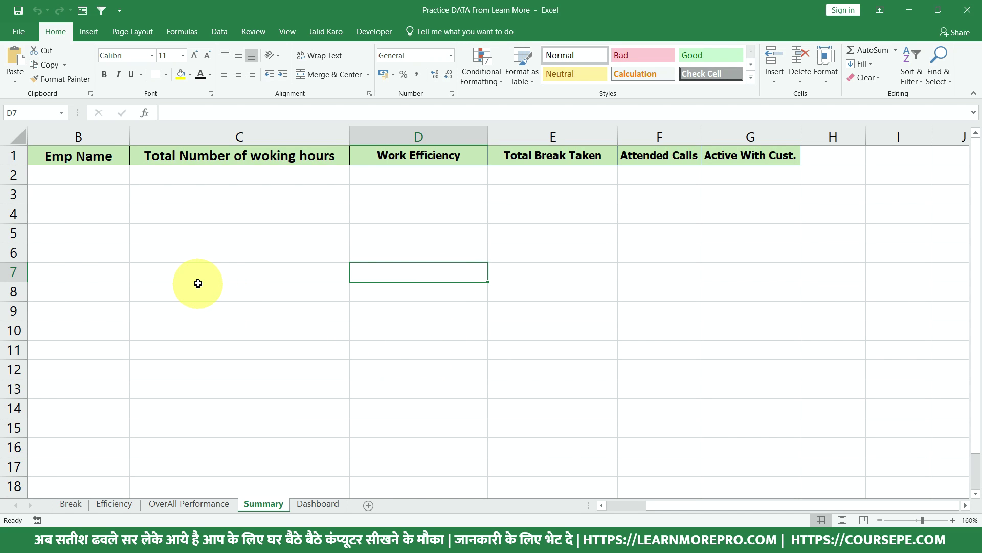
pyautogui.moveTo(285, 207)
pyautogui.mouseDown()
pyautogui.moveTo(39, 196)
pyautogui.moveTo(53, 195)
pyautogui.mouseUp()
pyautogui.click(132, 174)
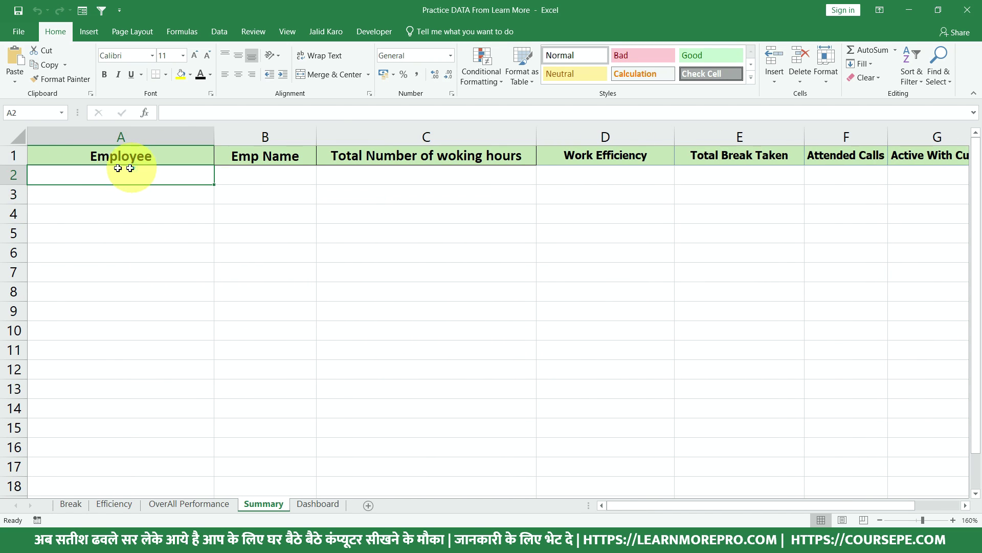
pyautogui.click(169, 199)
pyautogui.click(199, 229)
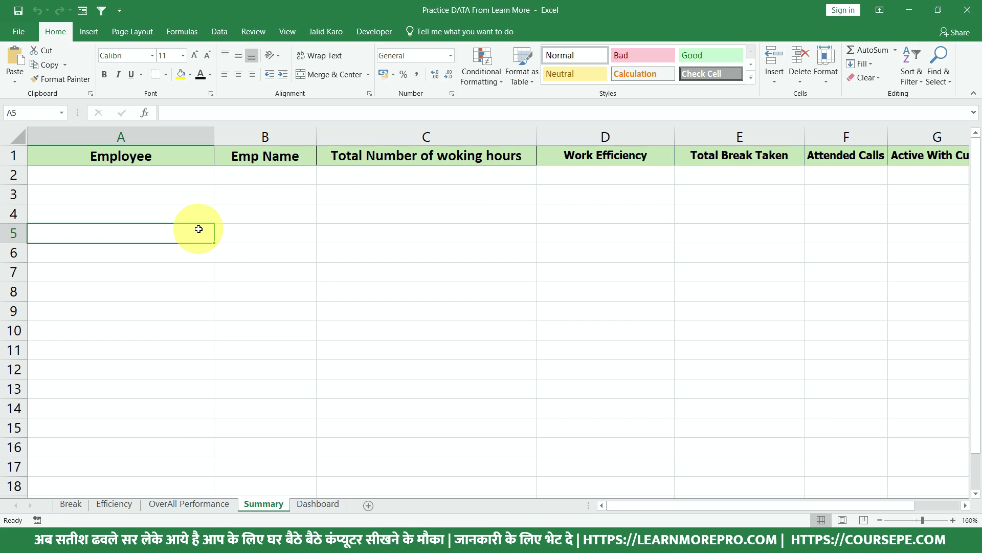
pyautogui.click(189, 180)
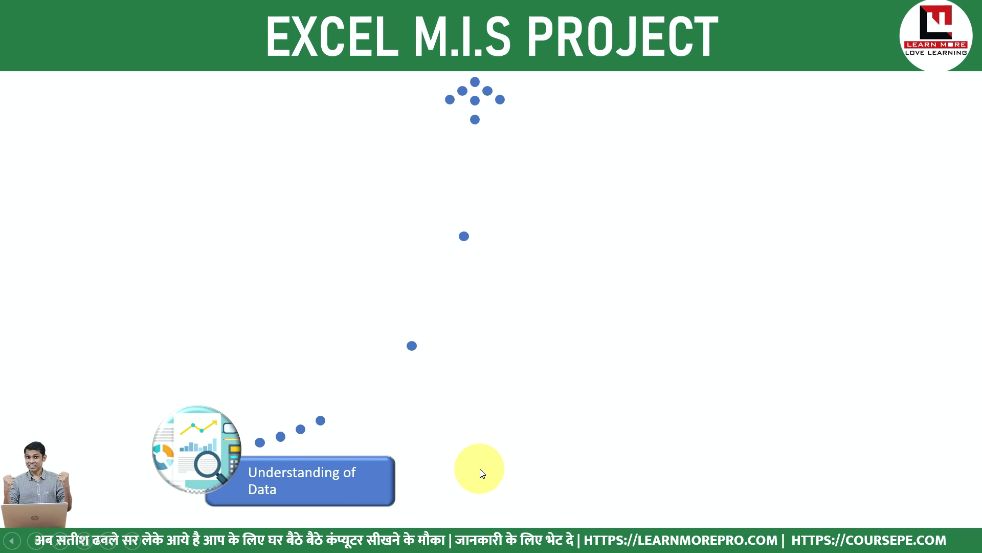
# Leave the slideshow and return to Excel's Practice DATA Summary sheet with Alt+Tab
pyautogui.hotkey('alt', 'Tab')
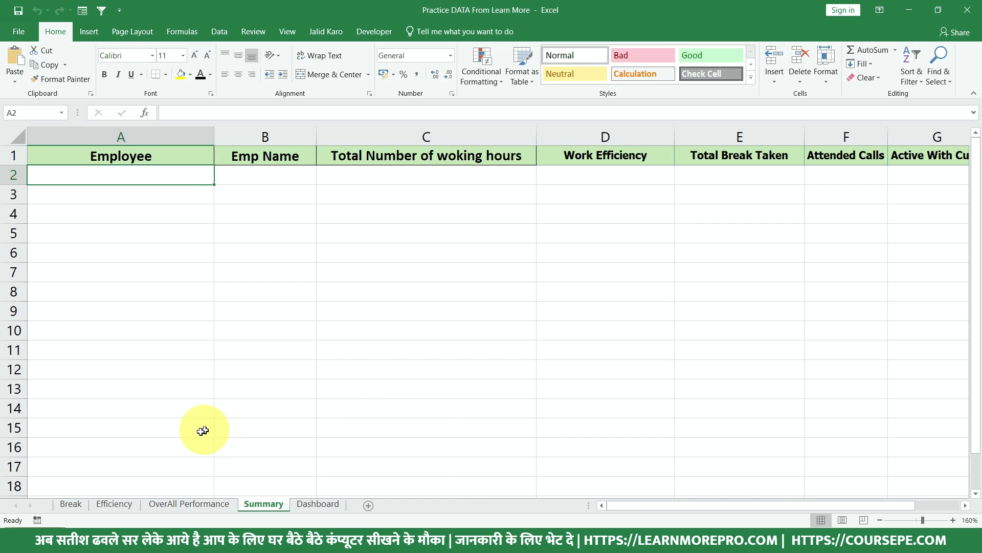
# Enter =Break!A2 in Summary cell A2 to link the first employee
pyautogui.click(79, 504)
pyautogui.click(164, 227)
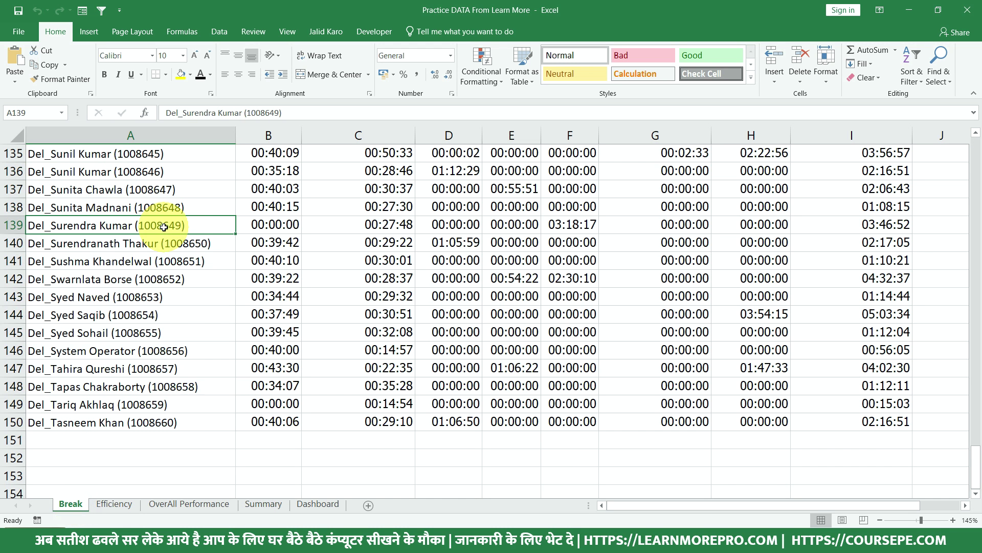
pyautogui.hotkey('ctrl', 'Up')
pyautogui.press('Down')
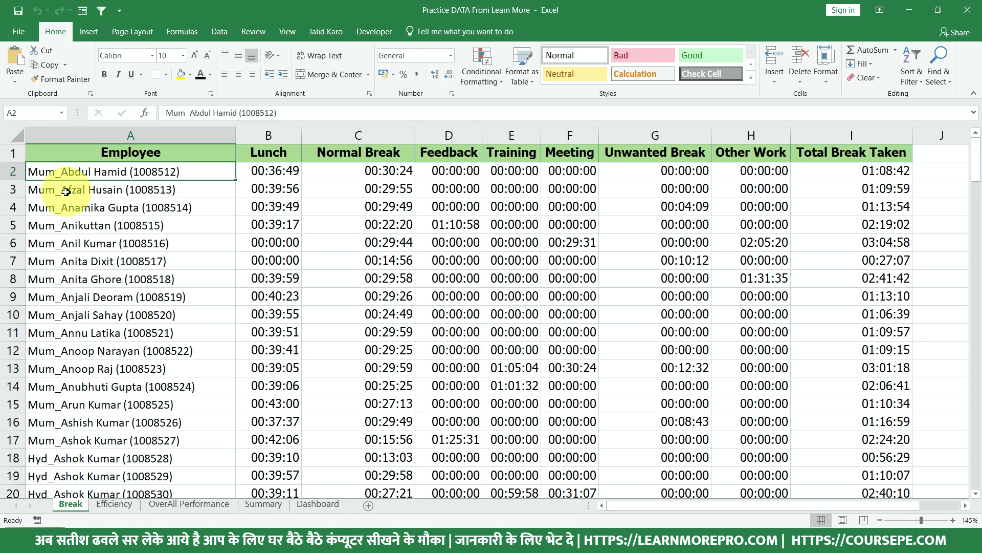
pyautogui.click(252, 505)
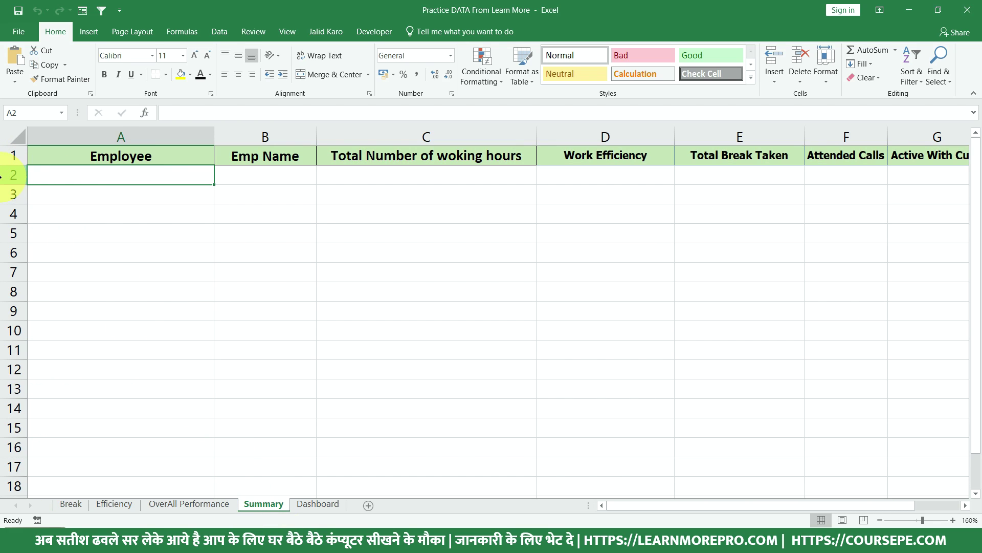
pyautogui.click(67, 172)
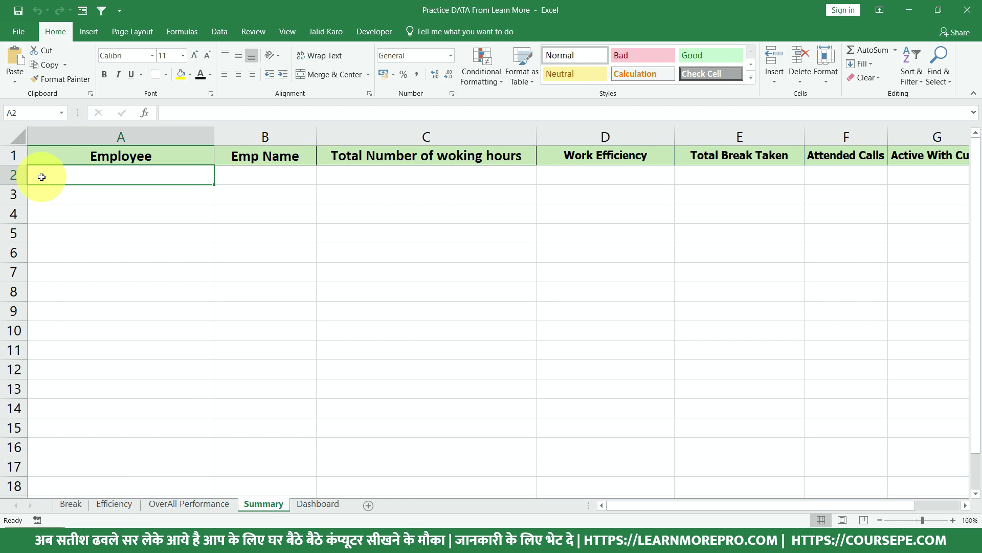
pyautogui.write('=')
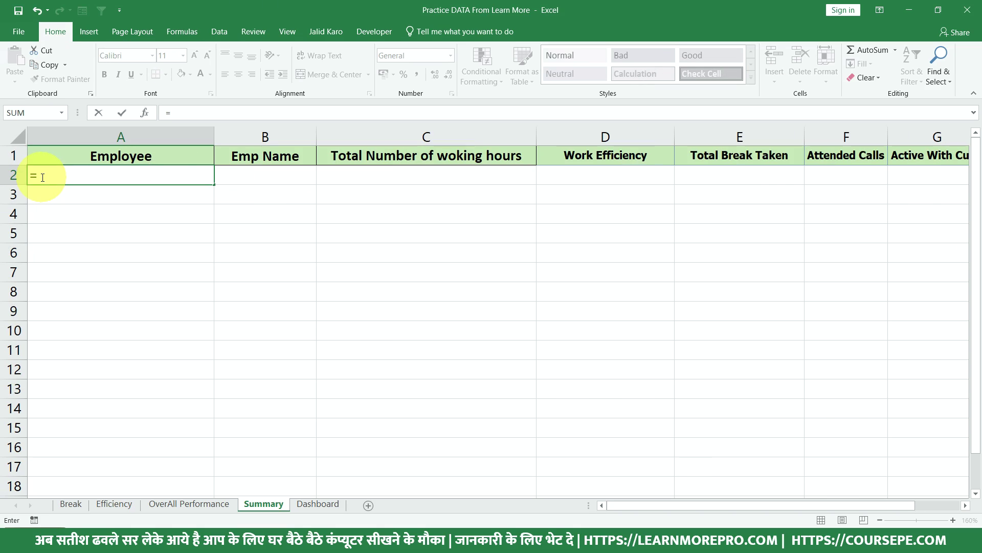
pyautogui.click(74, 506)
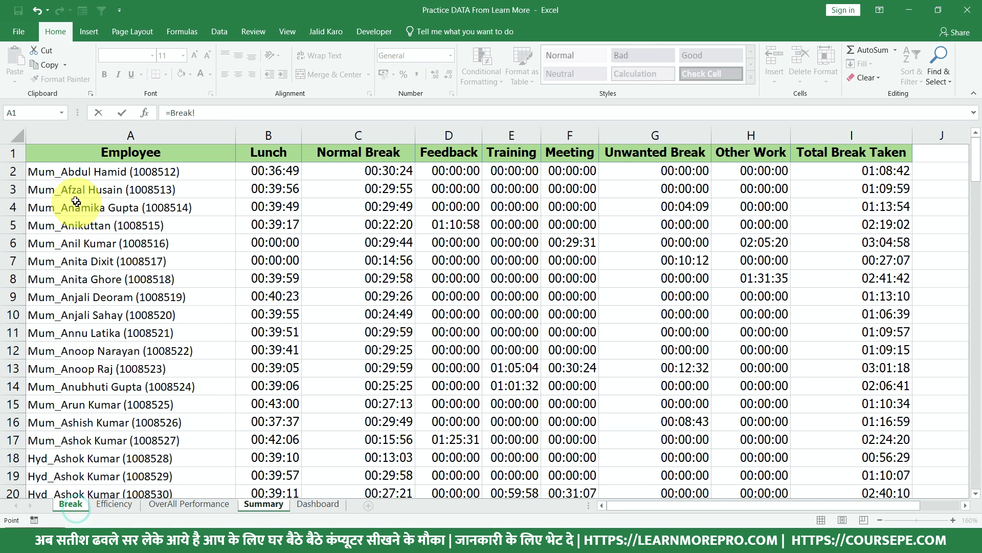
pyautogui.click(60, 177)
pyautogui.press('Return')
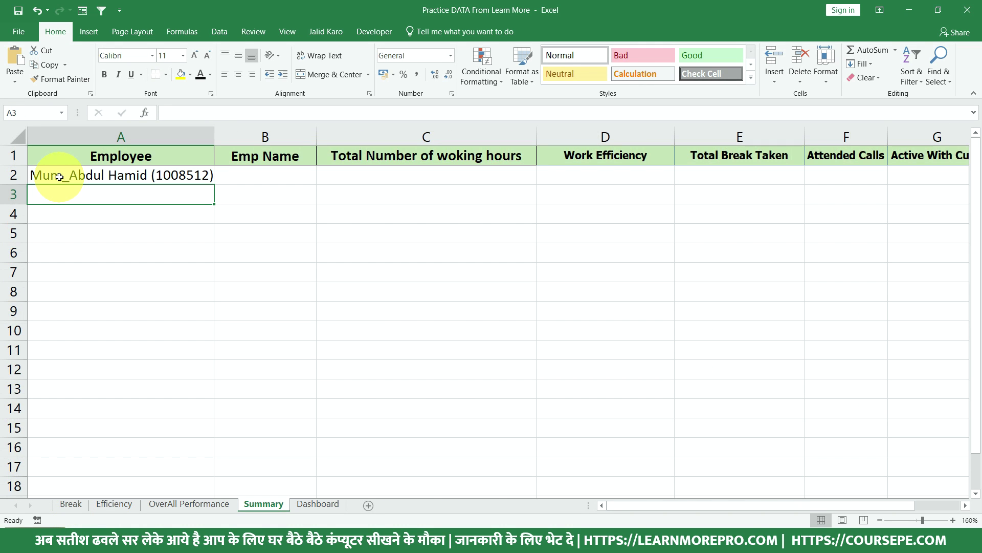
# Fill the A2 link down column A to the last employee row
pyautogui.click(60, 177)
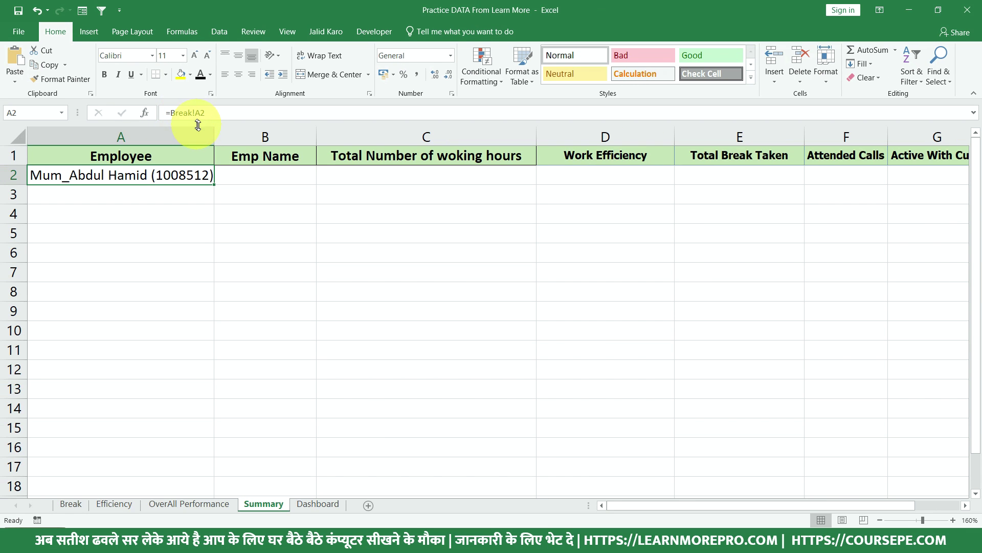
pyautogui.moveTo(214, 137); pyautogui.dragTo(227, 144)
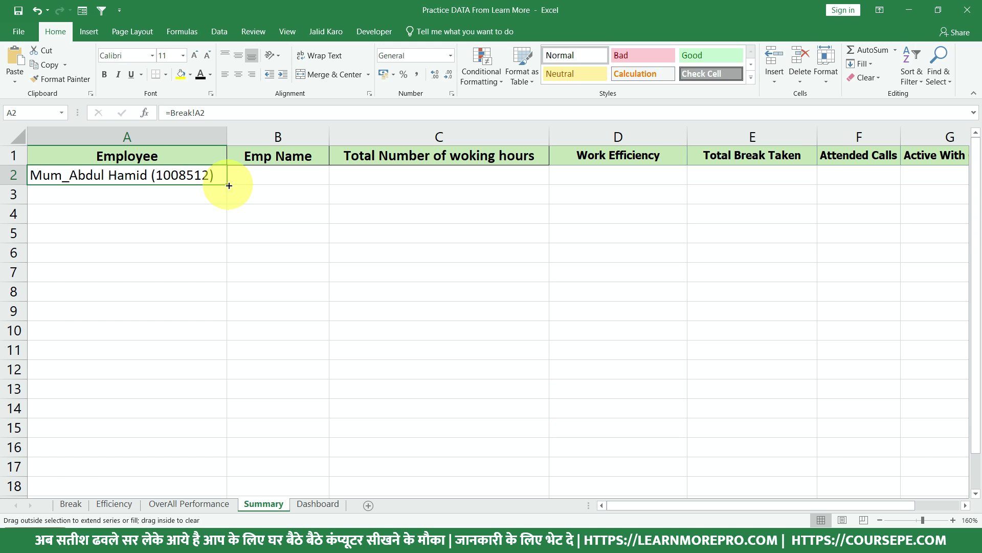
pyautogui.moveTo(228, 185)
pyautogui.mouseDown()
pyautogui.moveTo(228, 522)
pyautogui.moveTo(189, 130)
pyautogui.mouseUp()
pyautogui.scroll(1, 190, 130)
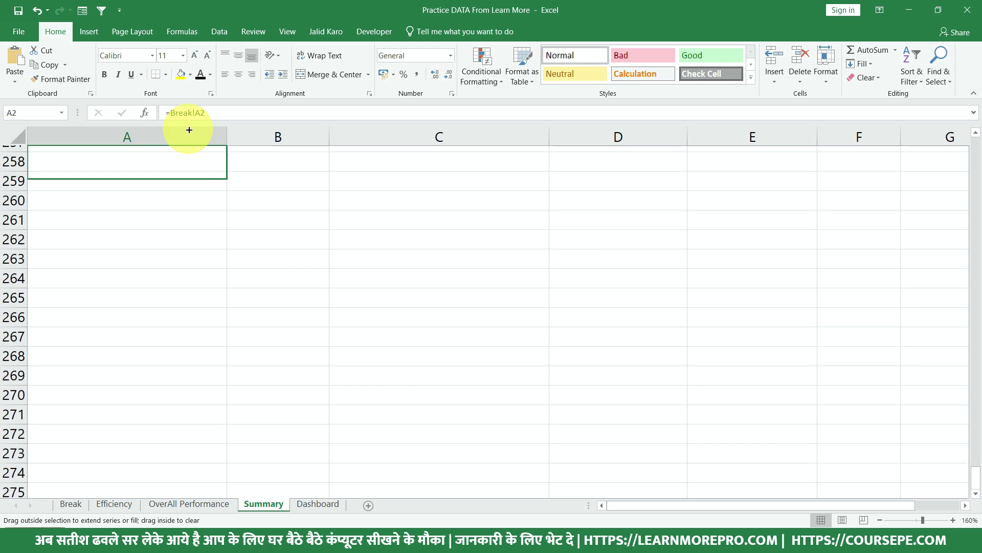
pyautogui.scroll(1, 189, 130)
pyautogui.scroll(1, 189, 130)
pyautogui.scroll(1, 189, 130)
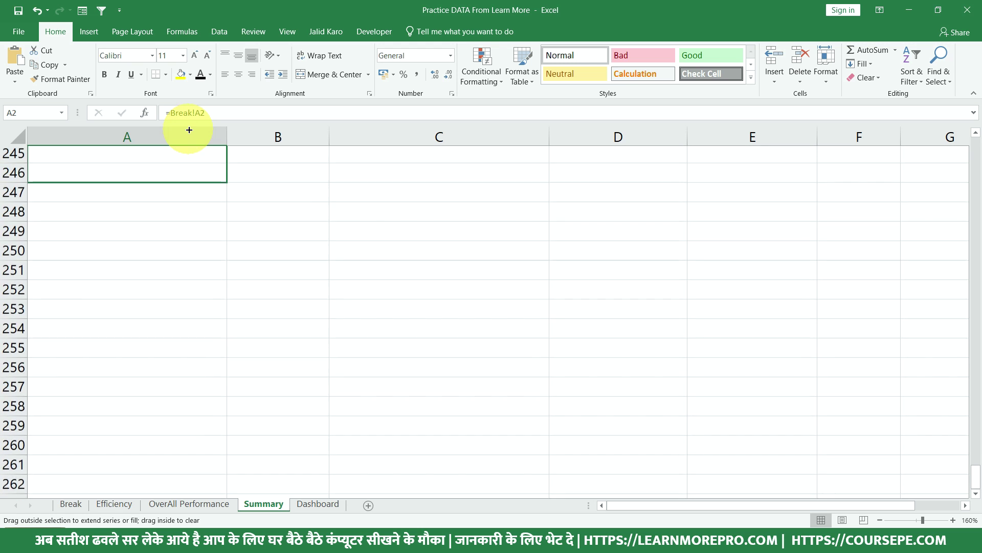
pyautogui.scroll(1, 190, 130)
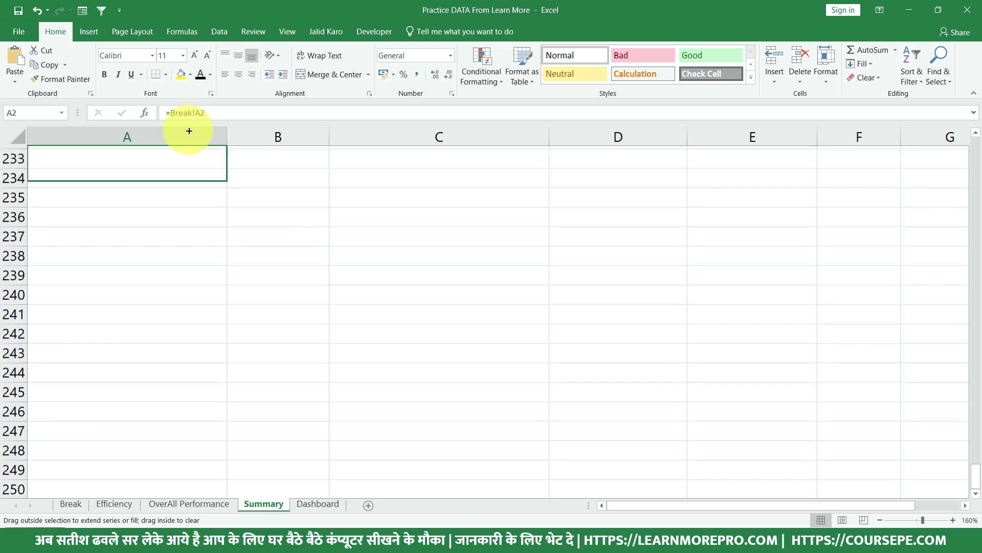
pyautogui.moveTo(189, 130)
pyautogui.mouseDown()
pyautogui.moveTo(204, 183)
pyautogui.moveTo(205, 128)
pyautogui.mouseUp()
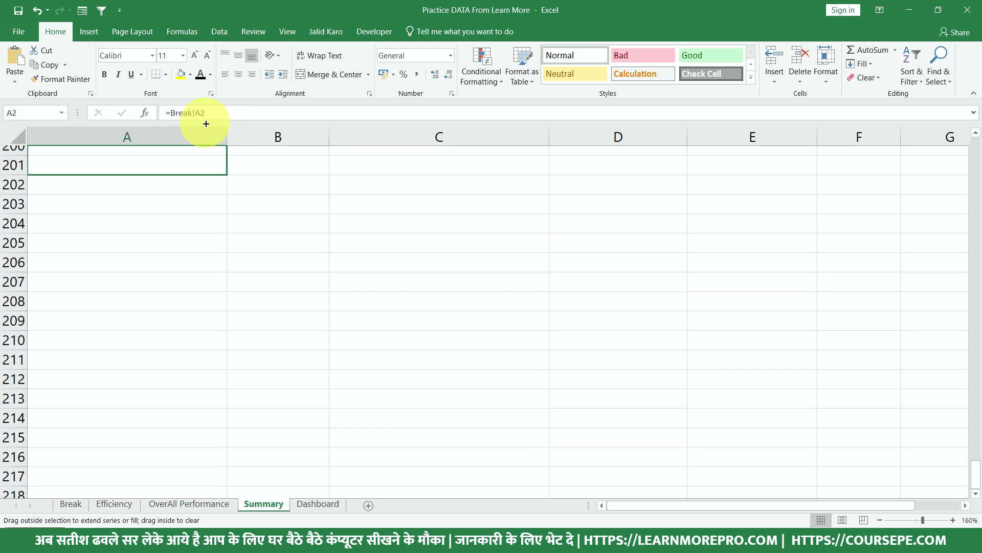
pyautogui.moveTo(205, 128); pyautogui.dragTo(240, 276)
# Widen column A so the employee names fit, then select B2 for Emp Name
pyautogui.scroll(12, 240, 276)
pyautogui.scroll(9, 240, 275)
pyautogui.scroll(11, 240, 275)
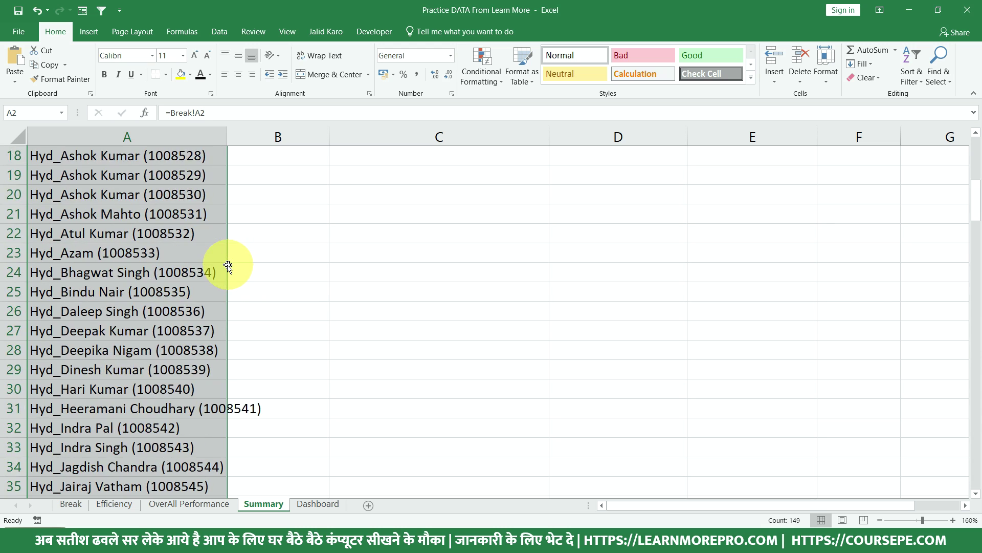
pyautogui.scroll(6, 228, 264)
pyautogui.moveTo(227, 136); pyautogui.dragTo(244, 137)
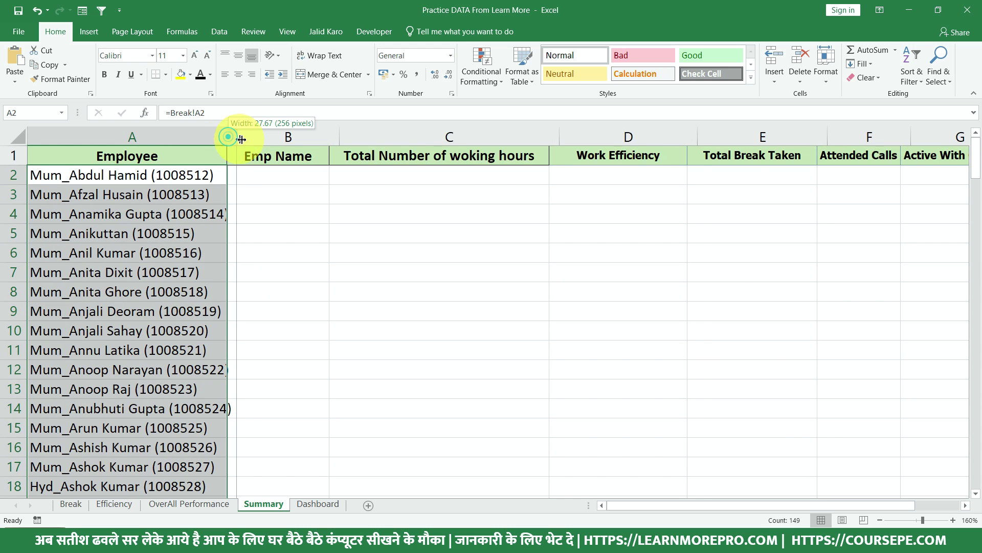
pyautogui.click(262, 165)
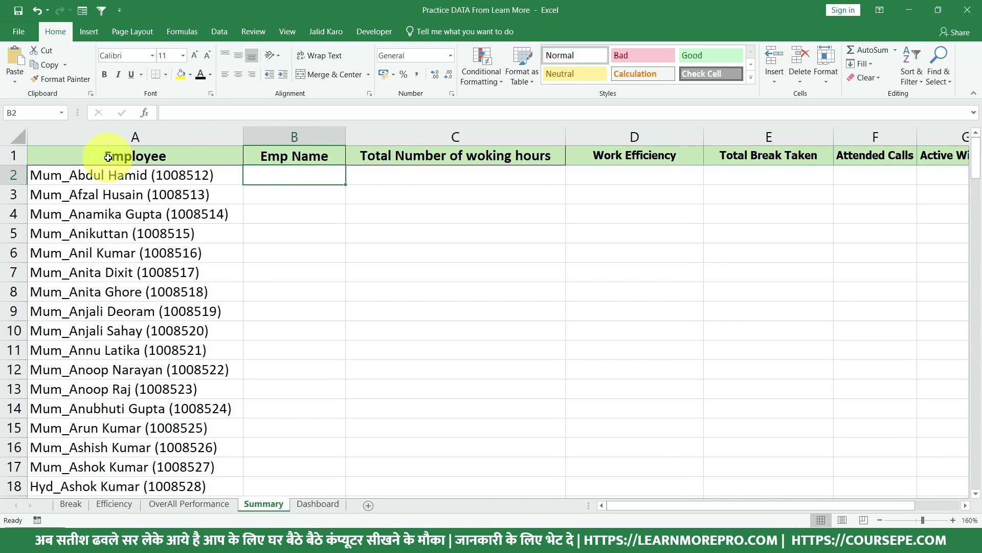
pyautogui.moveTo(107, 156); pyautogui.dragTo(105, 335)
pyautogui.click(296, 172)
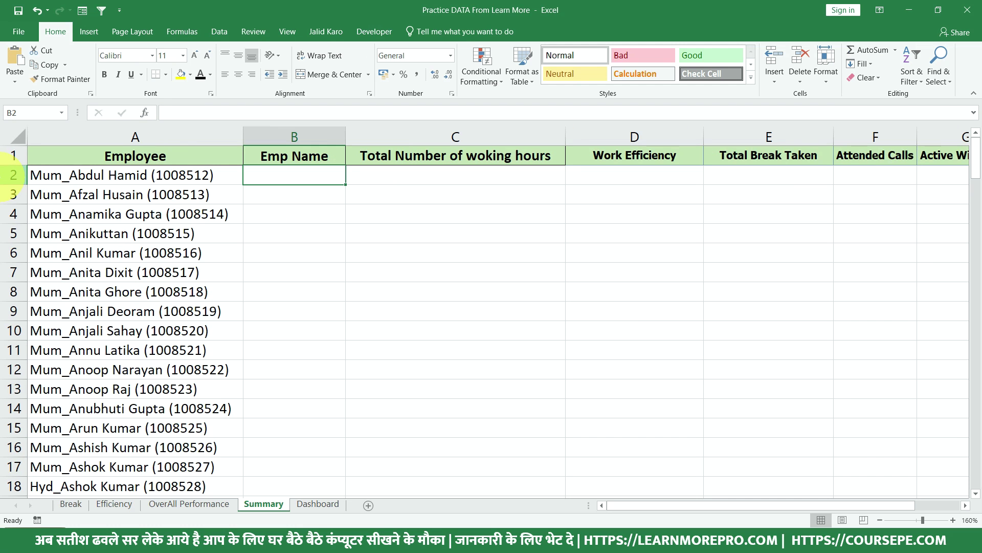
pyautogui.scroll(-4, 89, 270)
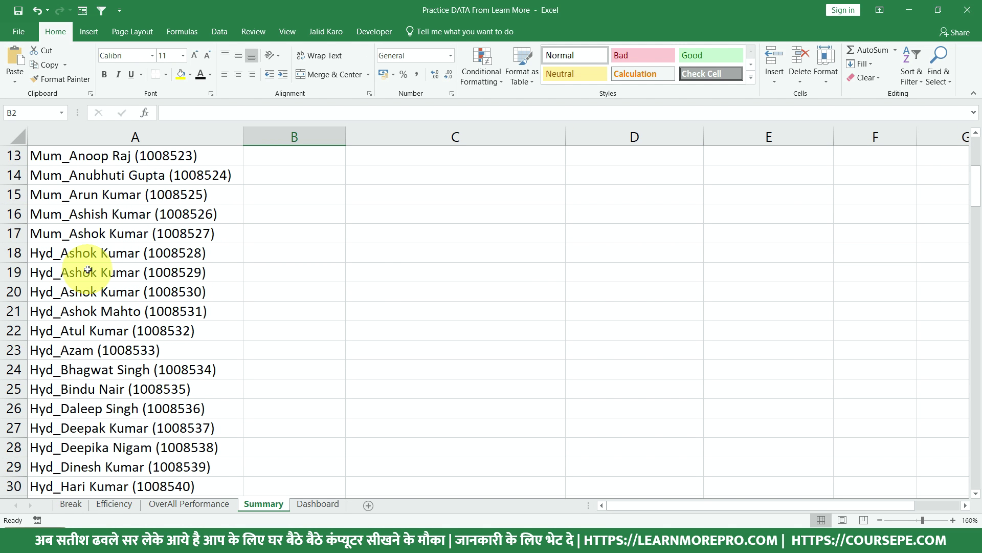
pyautogui.scroll(-4, 88, 270)
pyautogui.scroll(-4, 88, 270)
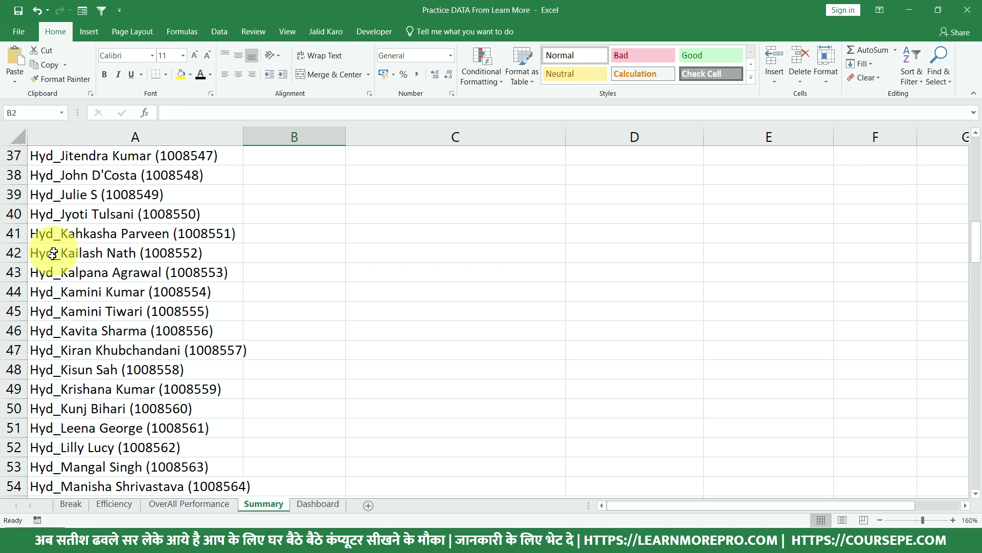
pyautogui.scroll(5, 97, 256)
pyautogui.scroll(7, 56, 281)
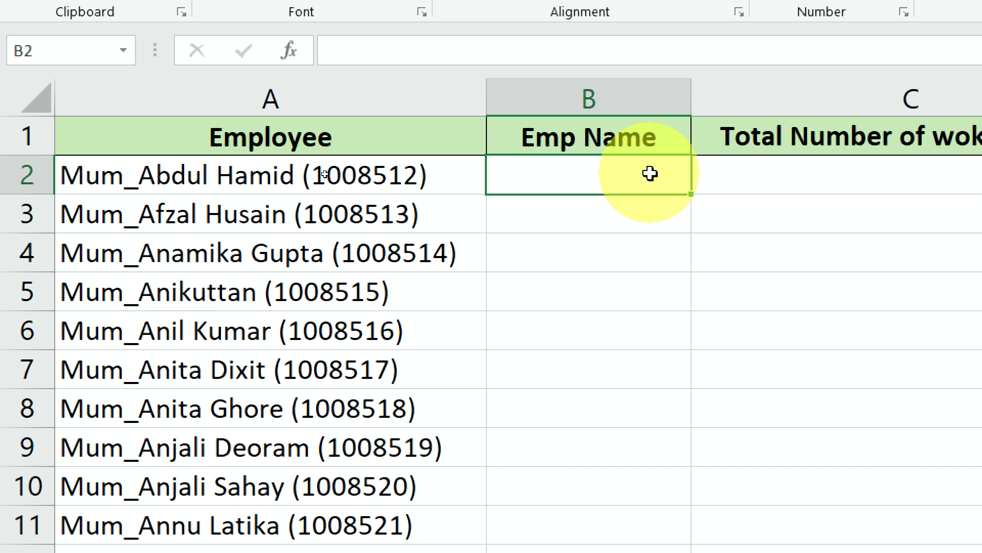
# Enter =FIND("_",A2,1) in B2, returning 4 as the underscore position
pyautogui.write('=')
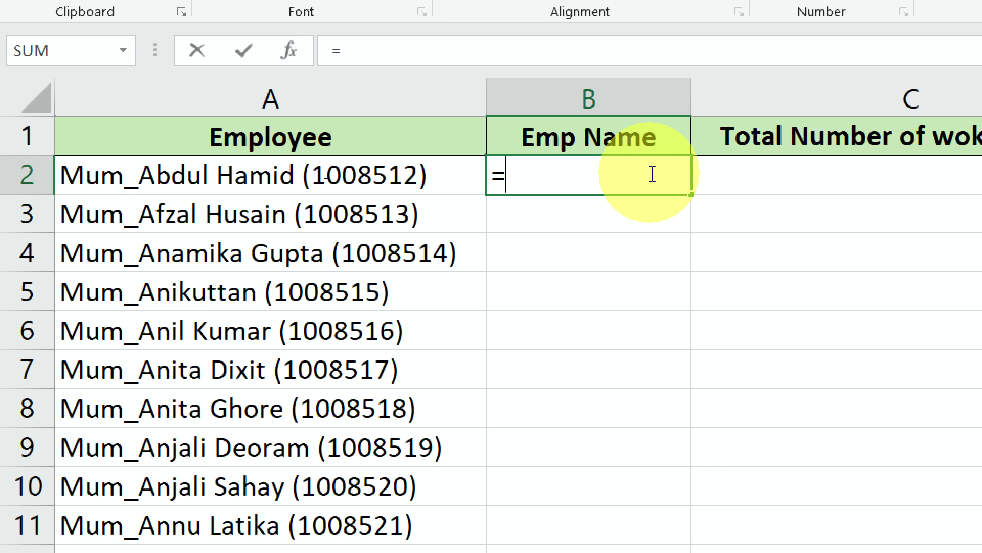
pyautogui.write('find')
pyautogui.press('Tab')
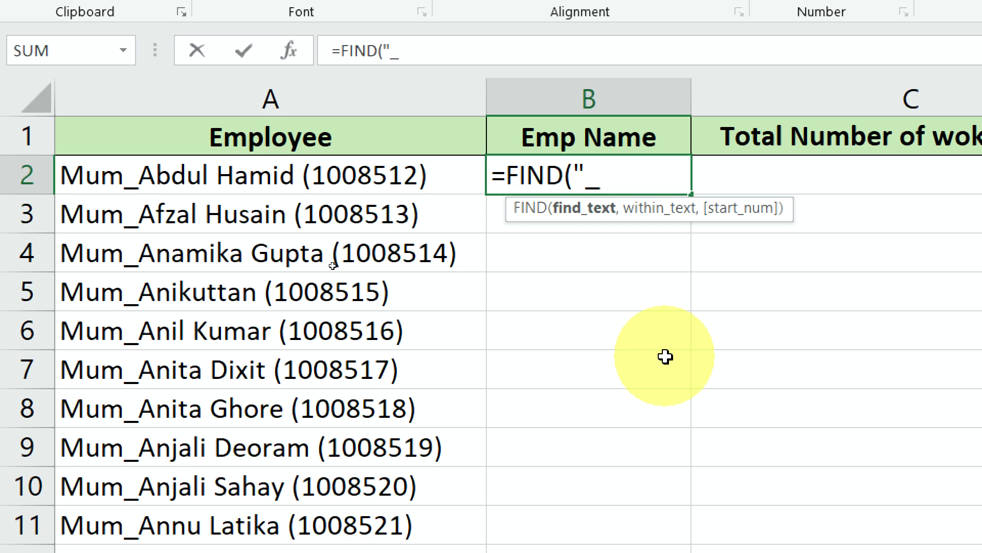
pyautogui.write('"')
pyautogui.write(',')
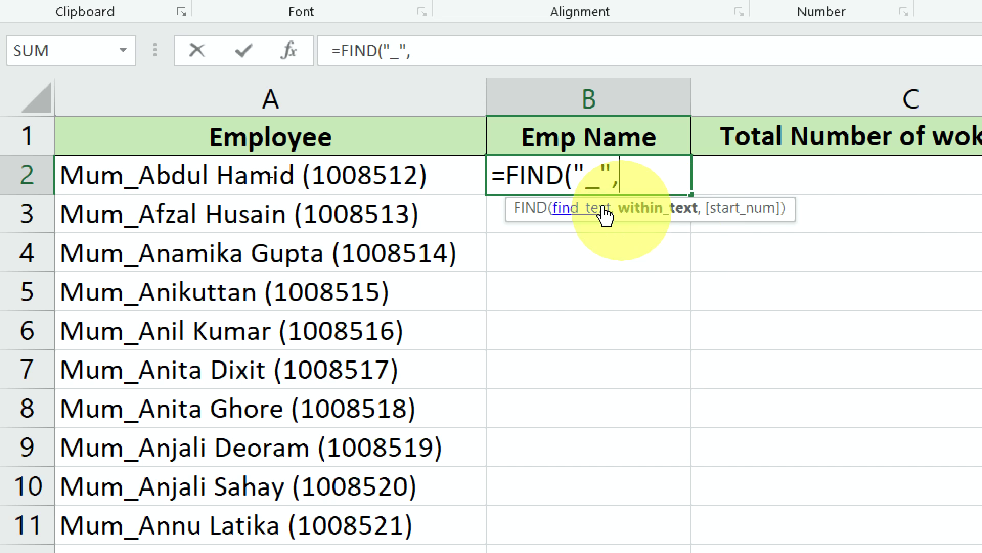
pyautogui.click(315, 168)
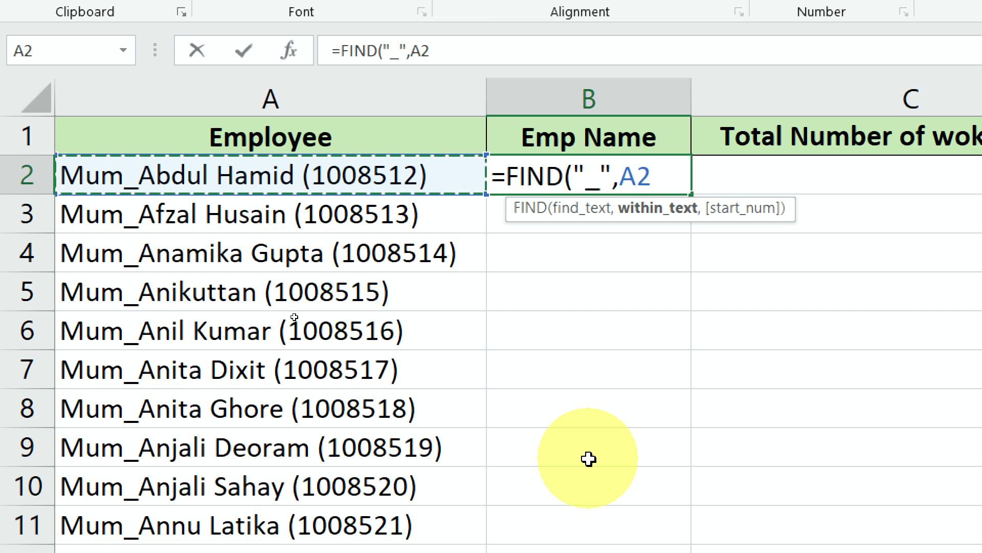
pyautogui.write(',1')
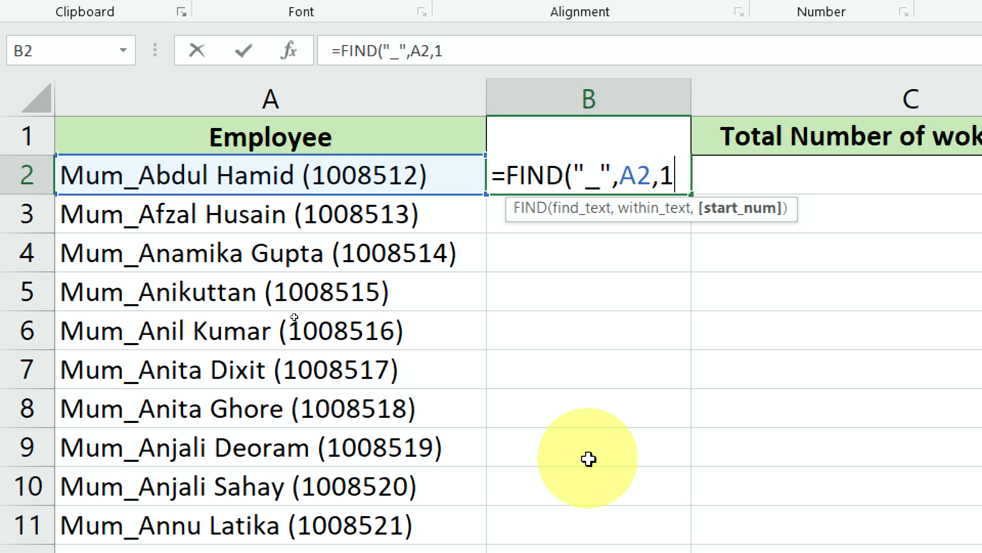
pyautogui.write(')')
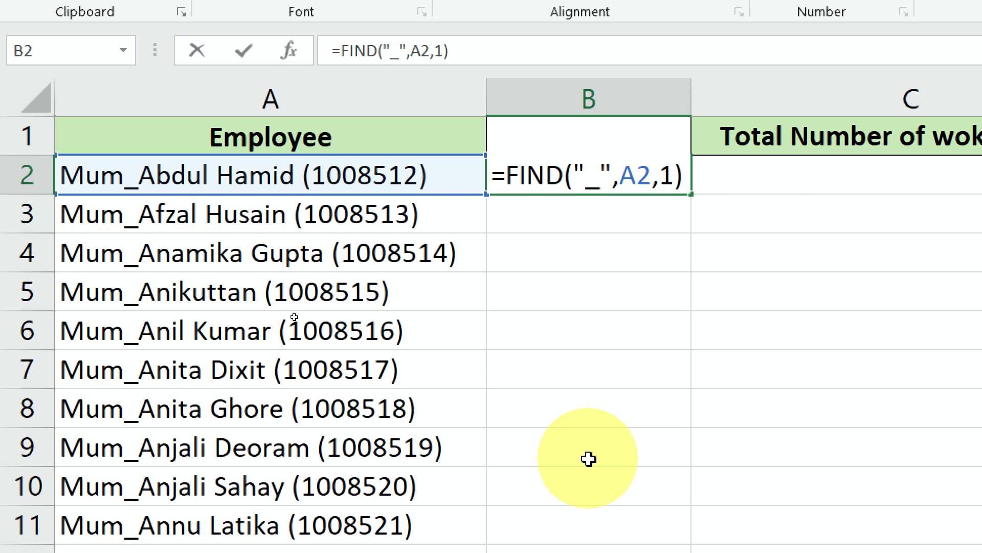
pyautogui.press('Return')
pyautogui.press('Up')
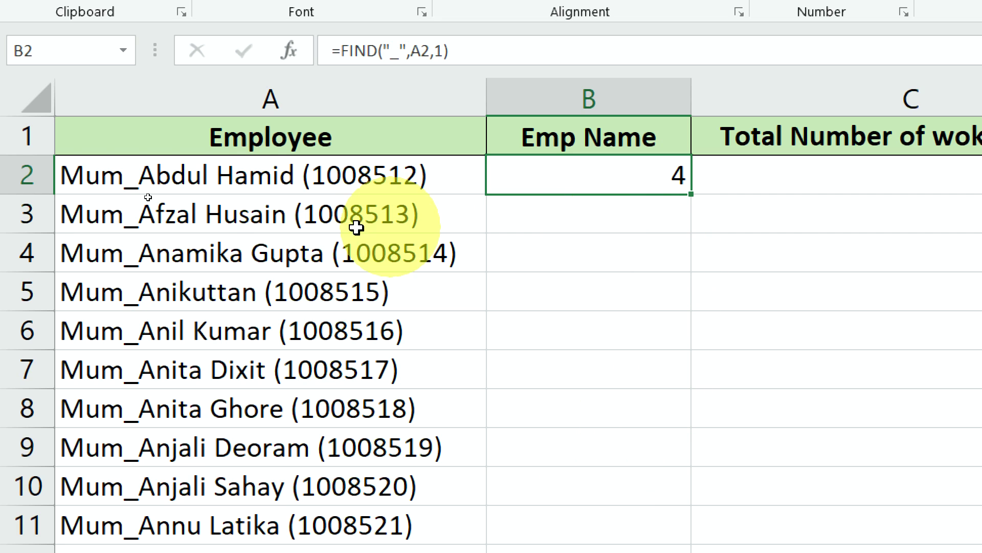
# Copy B2's formula down to B6, then clear B3:B6 so only B2 keeps it
pyautogui.click(200, 180)
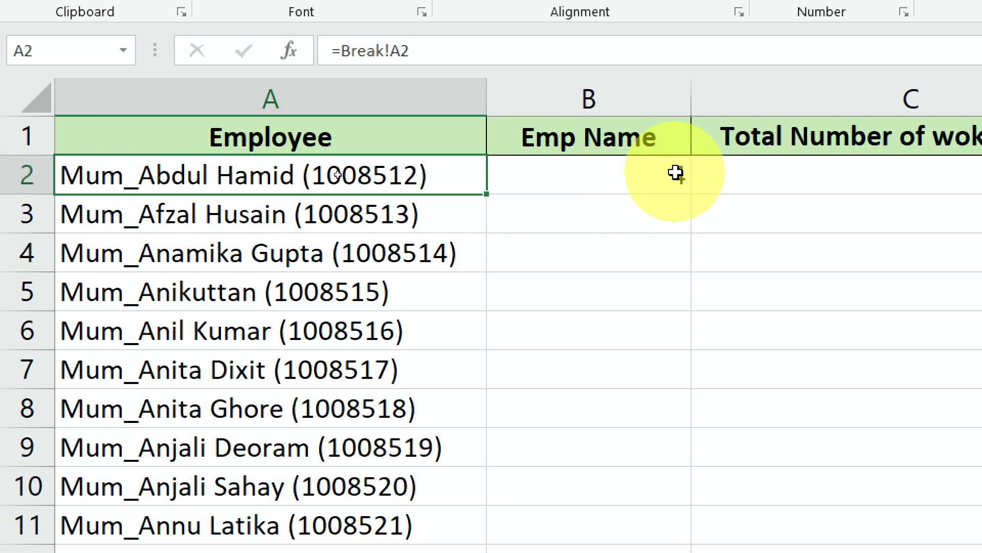
pyautogui.click(678, 177)
pyautogui.moveTo(690, 194); pyautogui.dragTo(688, 332)
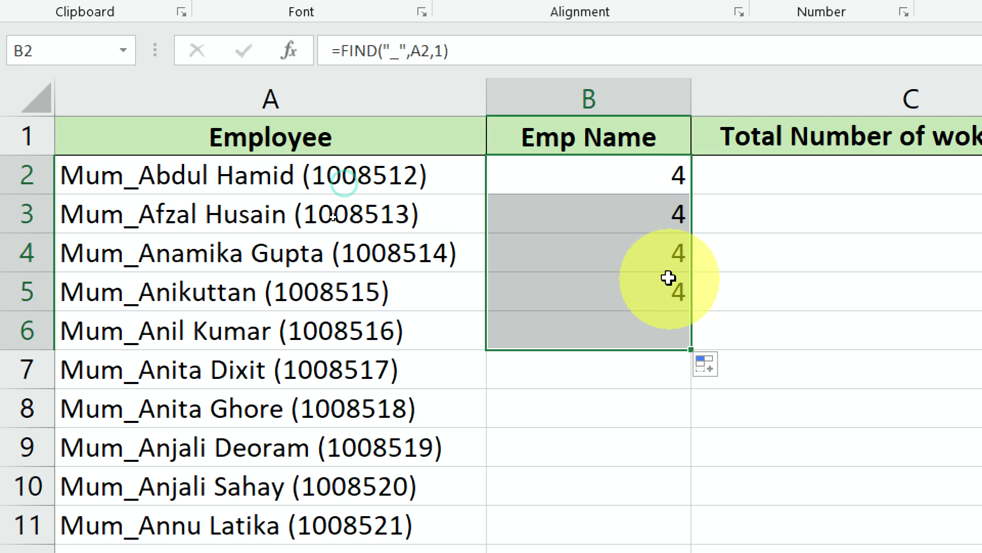
pyautogui.moveTo(574, 231); pyautogui.dragTo(606, 337)
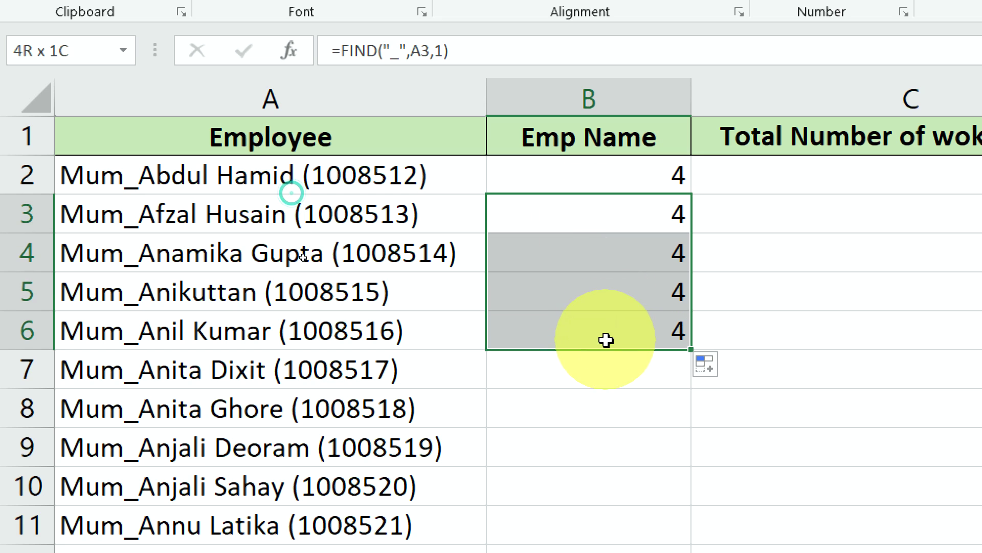
pyautogui.press('Delete')
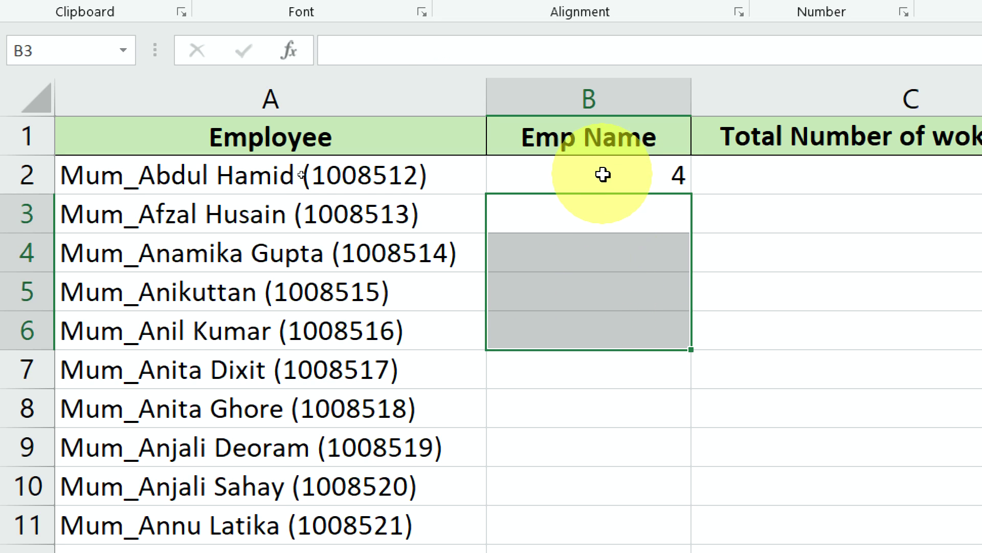
pyautogui.doubleClick(604, 174)
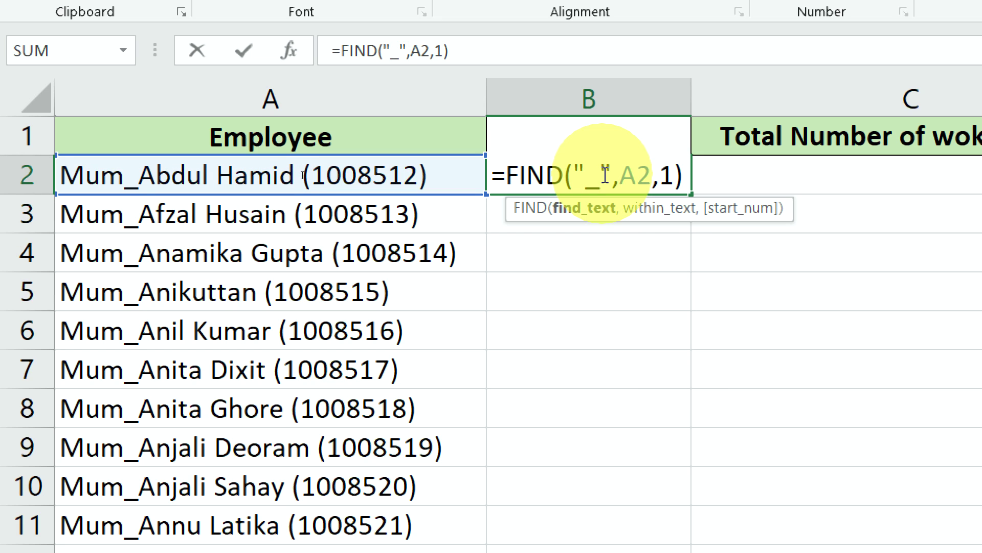
pyautogui.hotkey('ctrl', 'Return')
pyautogui.click(584, 212)
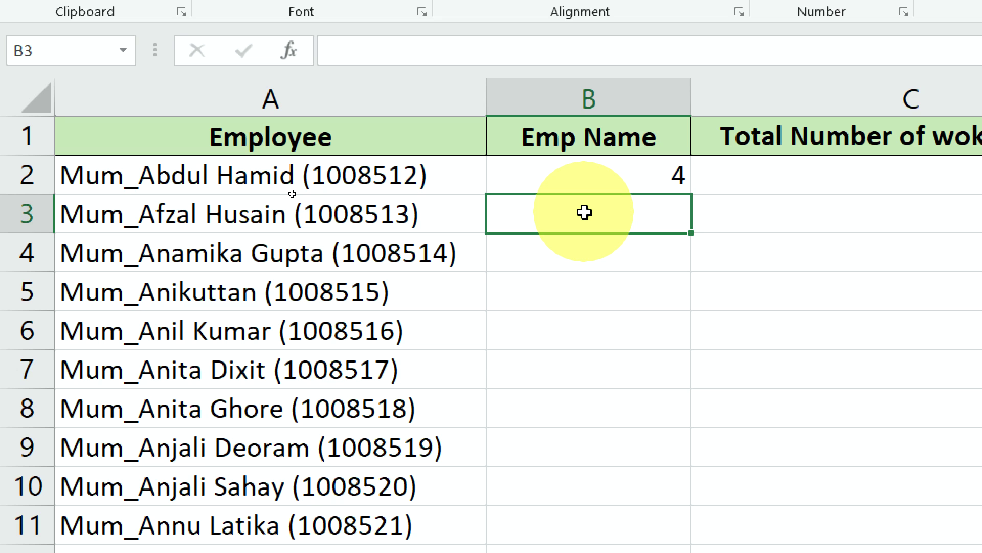
# Enter =MID(A2,B2,10) in B3 to extract text from A2 starting at B2's position
pyautogui.write('=mid')
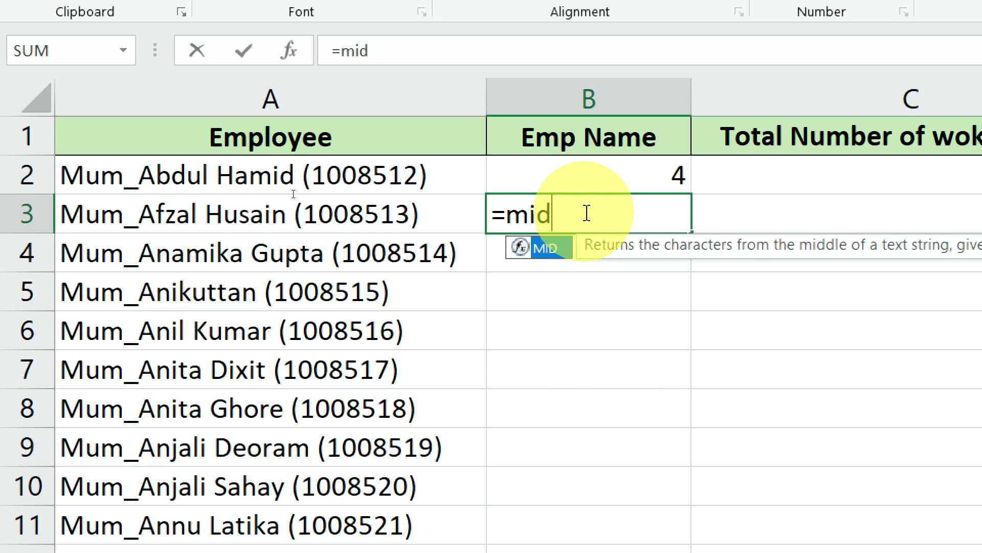
pyautogui.press('Tab')
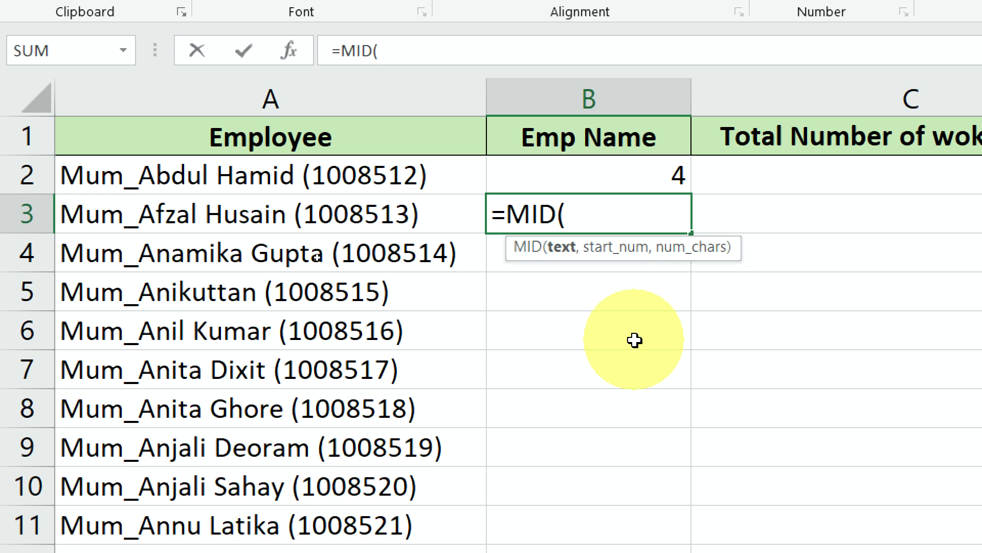
pyautogui.click(335, 179)
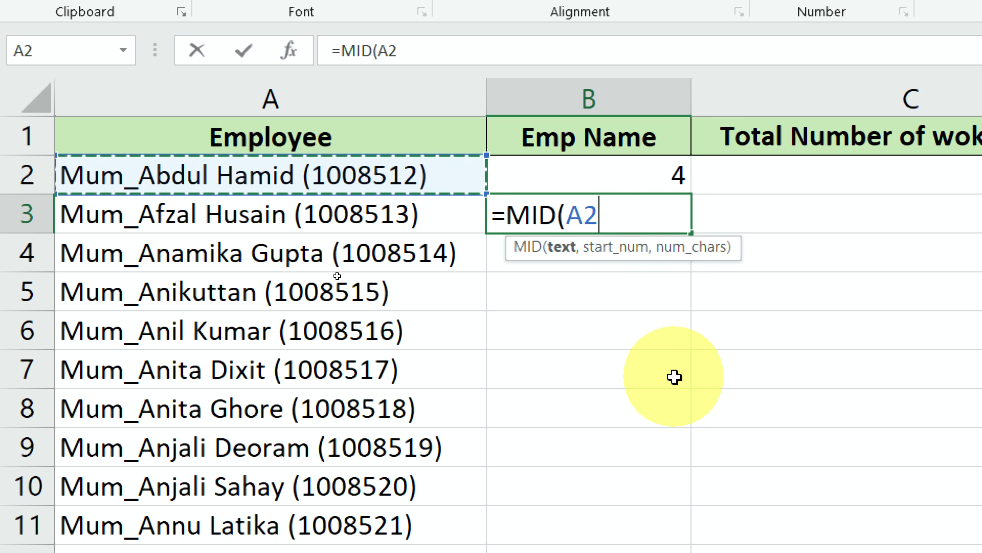
pyautogui.write(',')
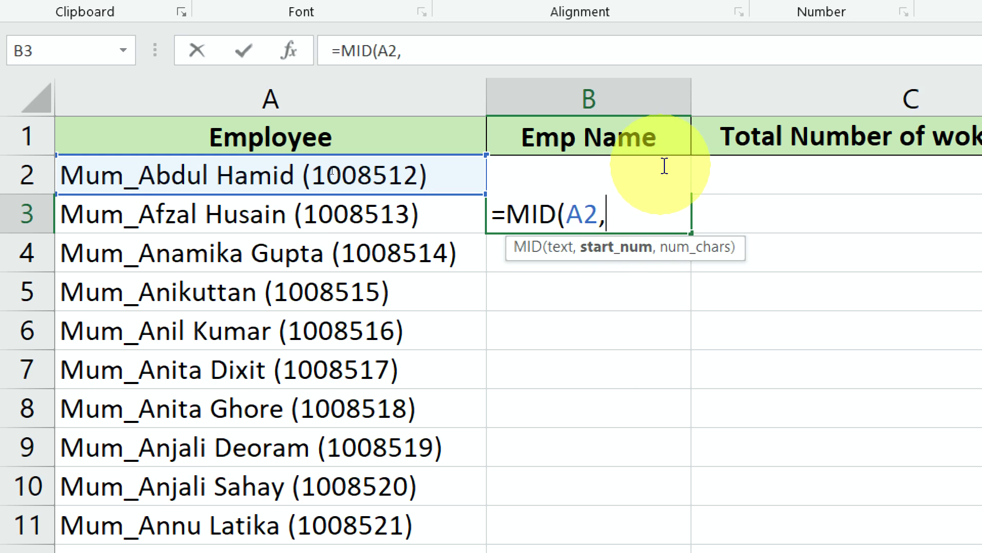
pyautogui.click(705, 167)
pyautogui.click(688, 169)
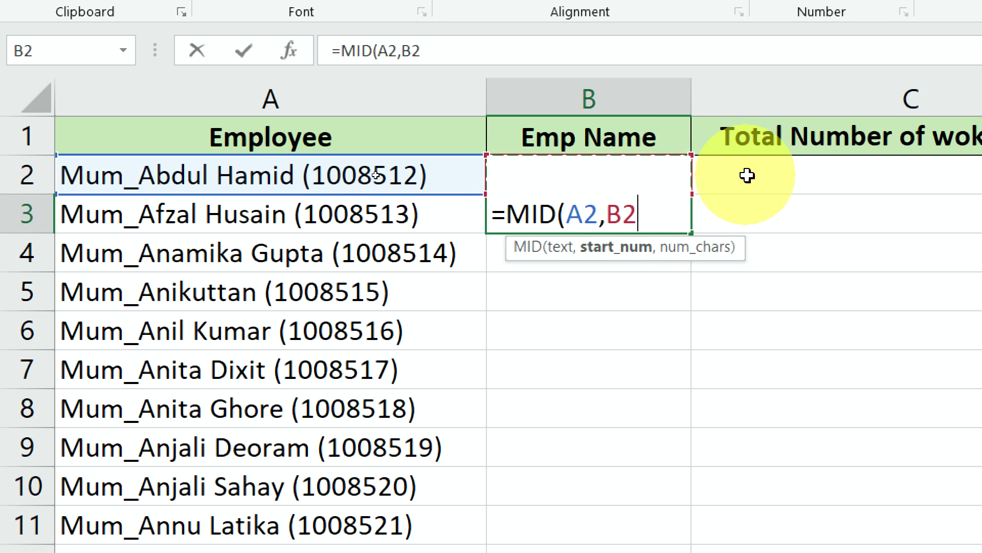
pyautogui.click(738, 159)
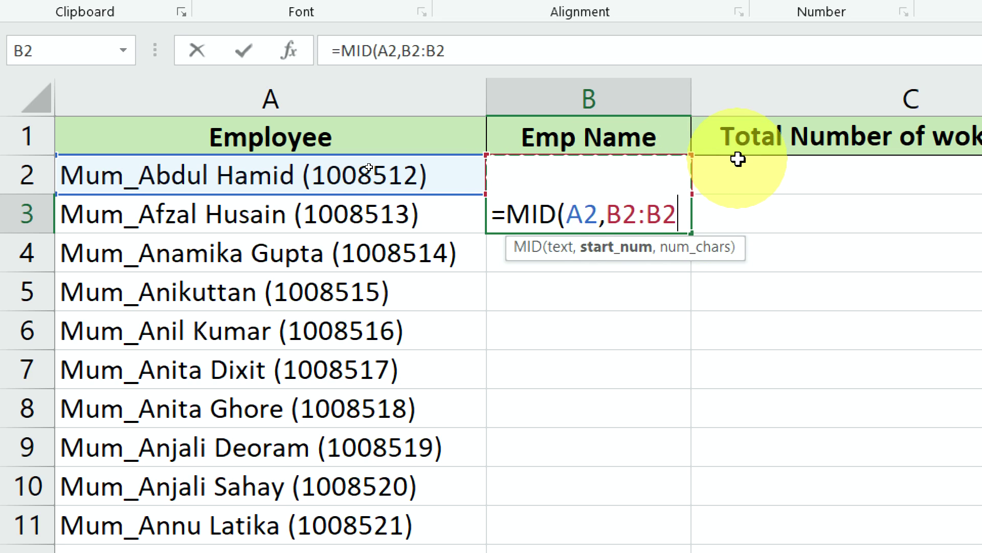
pyautogui.press('BackSpace')
pyautogui.press('BackSpace')
pyautogui.press('BackSpace')
pyautogui.write(',')
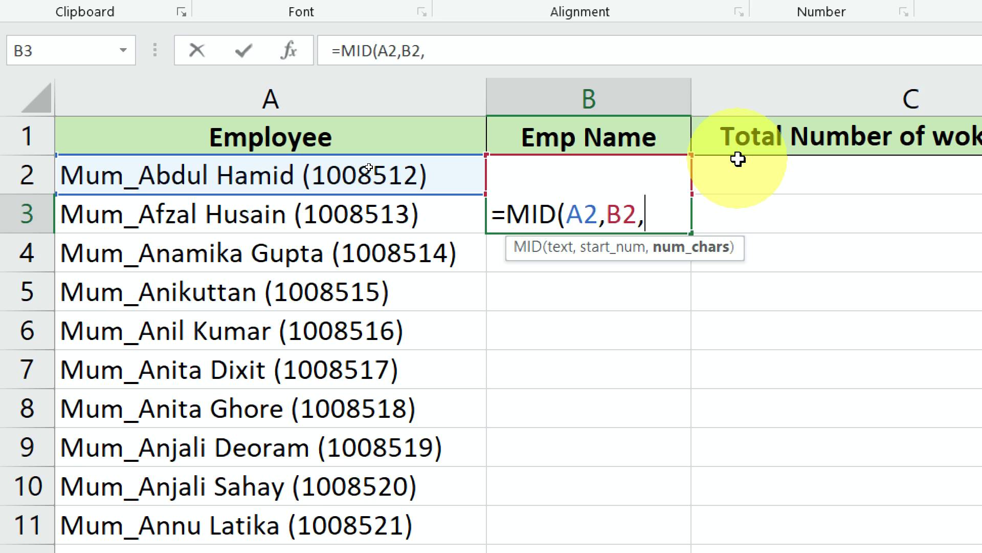
pyautogui.write('10')
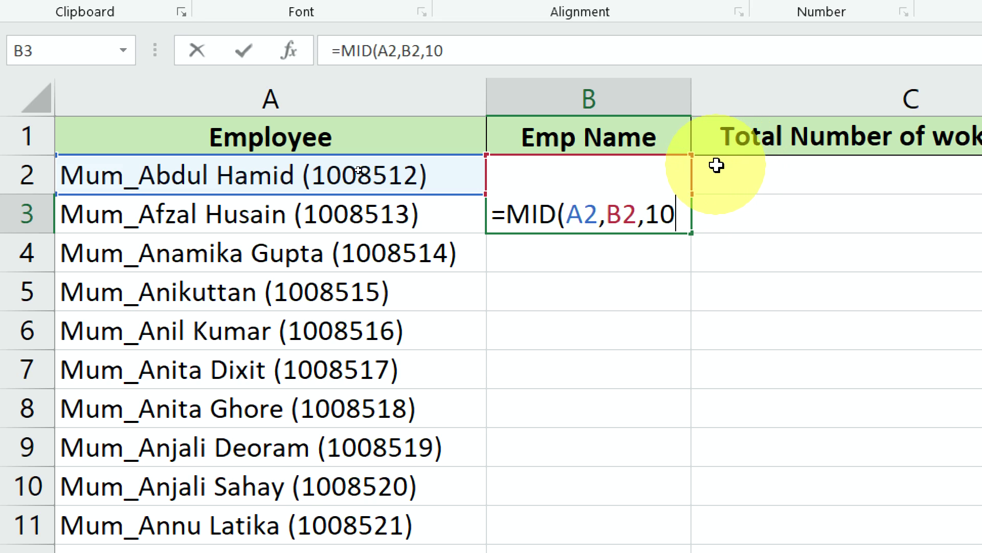
pyautogui.press('Return')
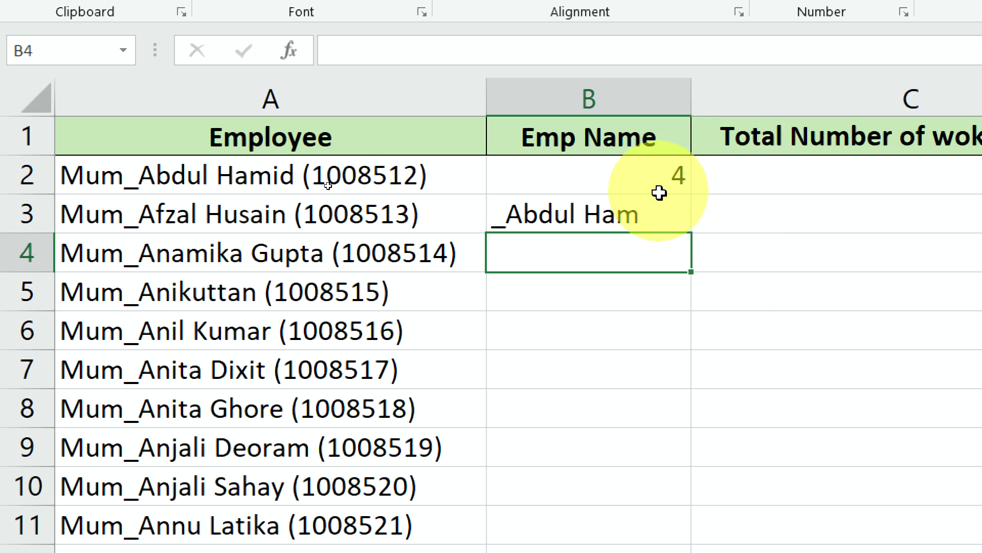
# Change the character count in B3's MID formula from 10 to 15
pyautogui.click(655, 199)
pyautogui.doubleClick(649, 203)
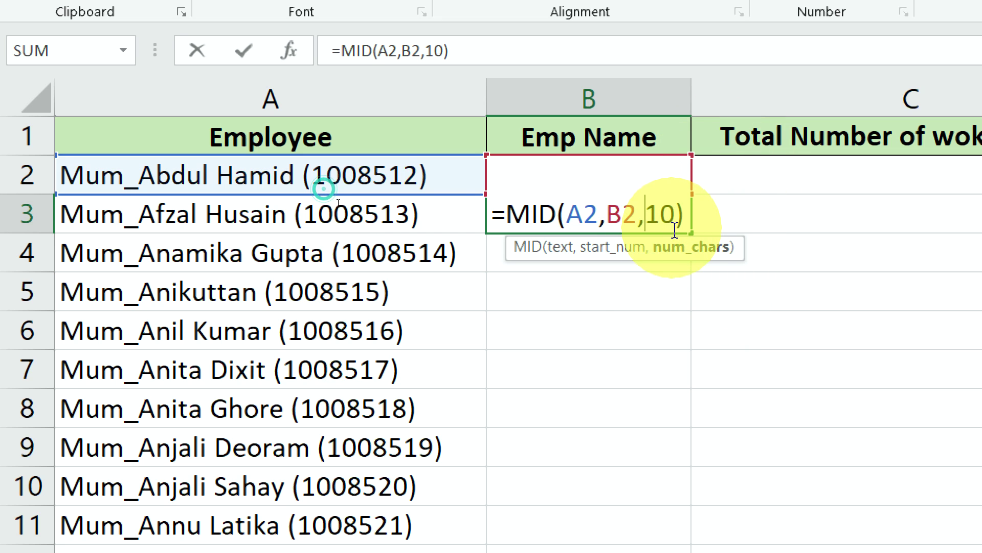
pyautogui.moveTo(646, 215); pyautogui.dragTo(672, 213)
pyautogui.press('Return')
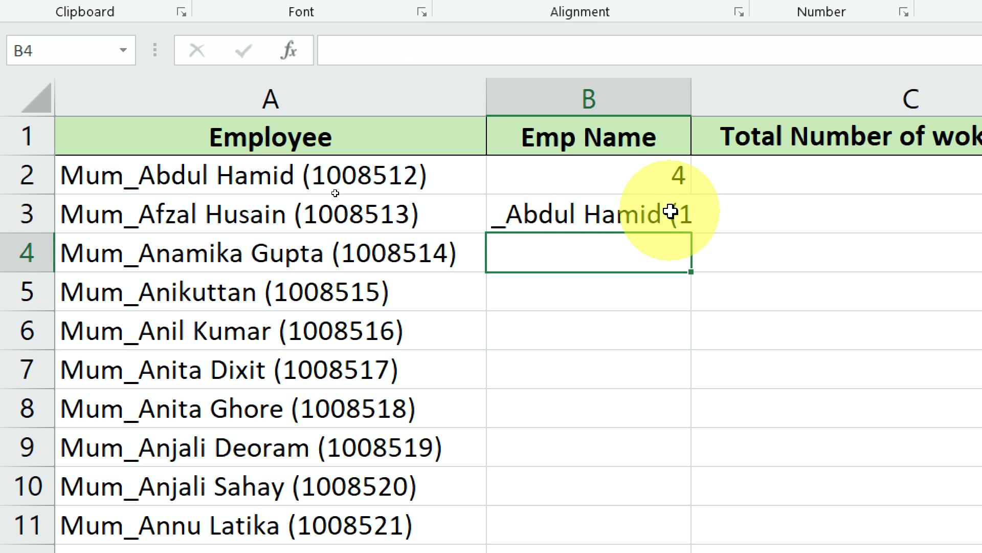
# Revise B3 to =MID(A2,B2+1,15) so the extraction skips the underscore
pyautogui.click(670, 211)
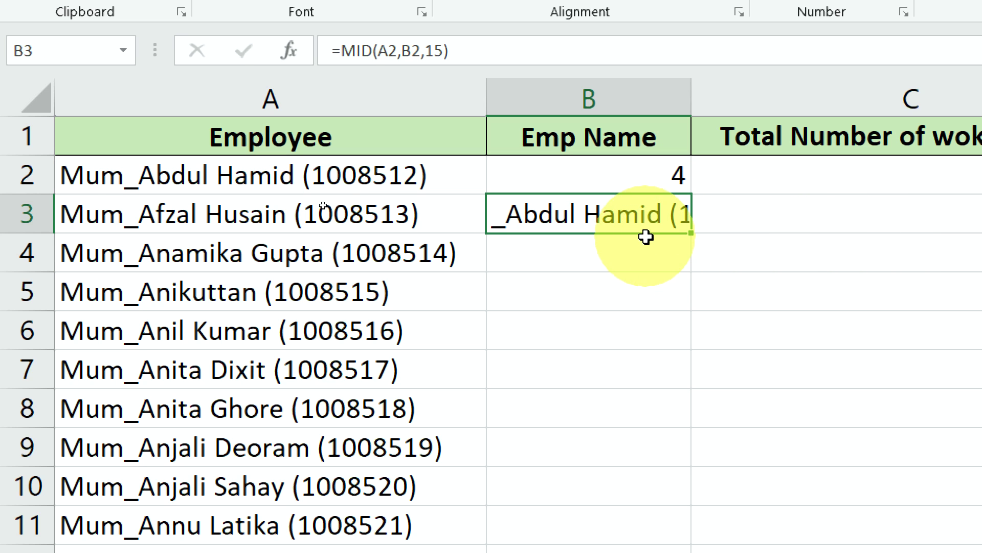
pyautogui.doubleClick(550, 219)
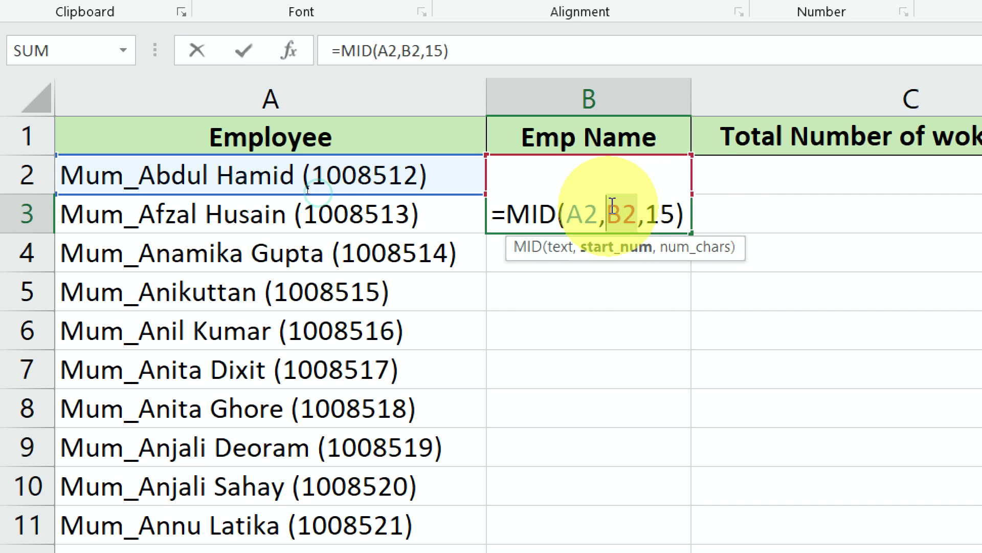
pyautogui.doubleClick(621, 214)
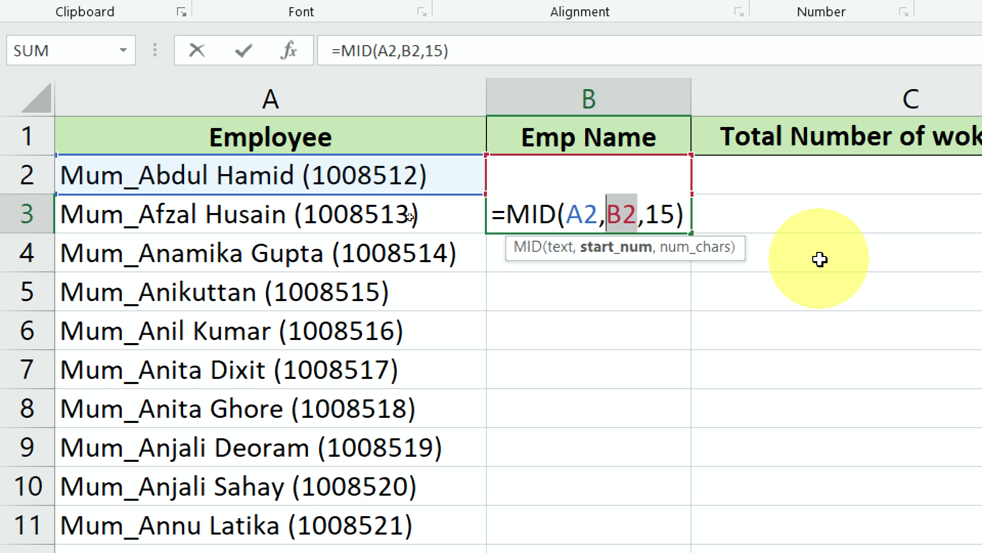
pyautogui.click(638, 205)
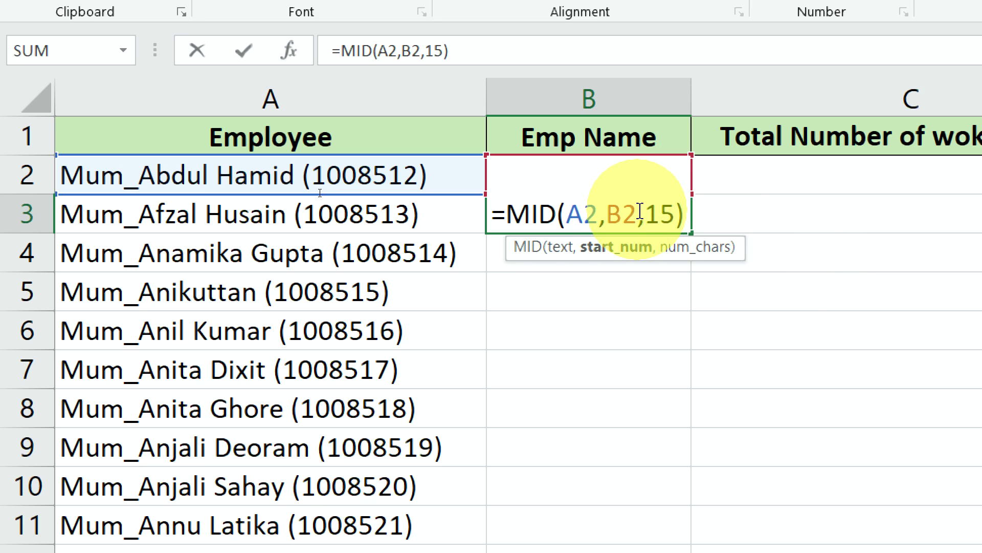
pyautogui.write('+1')
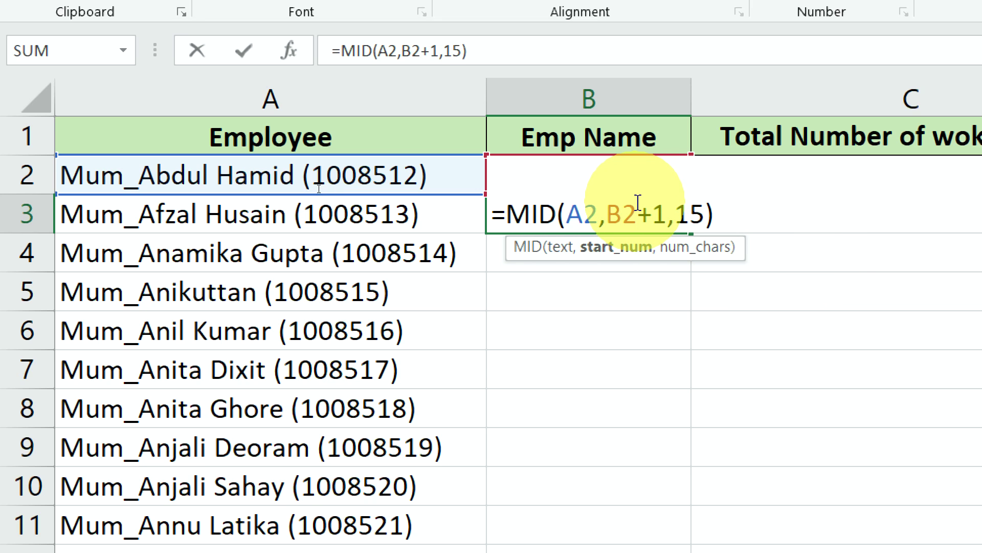
pyautogui.press('Return')
pyautogui.click(635, 202)
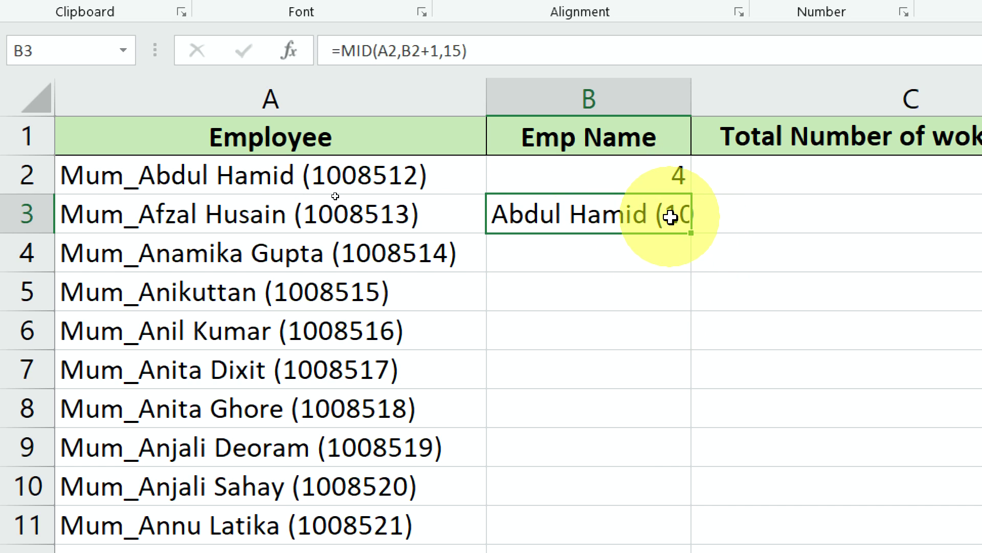
# Clear the trial MID formula from B3
pyautogui.press('F2')
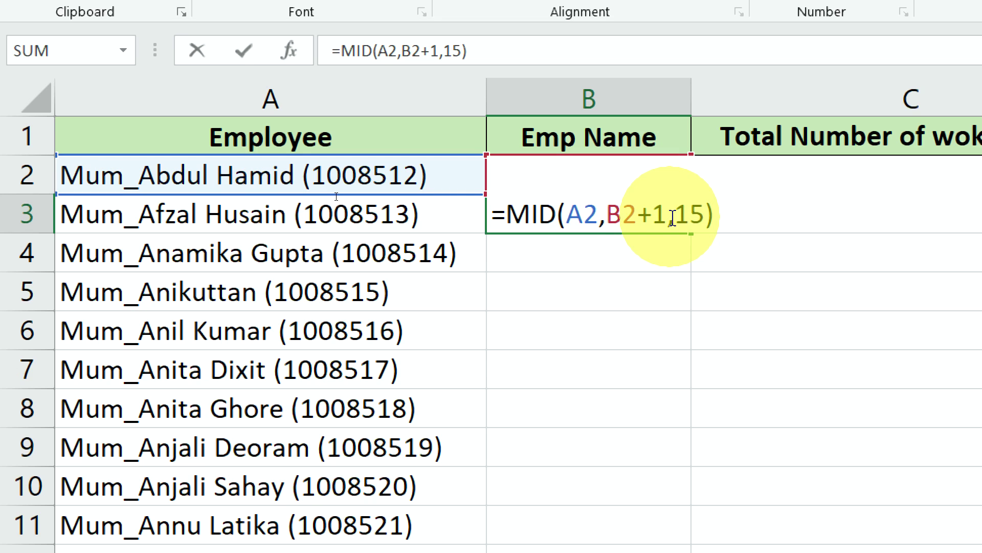
pyautogui.hotkey('ctrl', 'Return')
pyautogui.press('Delete')
# Insert MID( with A2 before B2's FIND so it reads =MID(A2,FIND("_",A2,1)
pyautogui.press('Up')
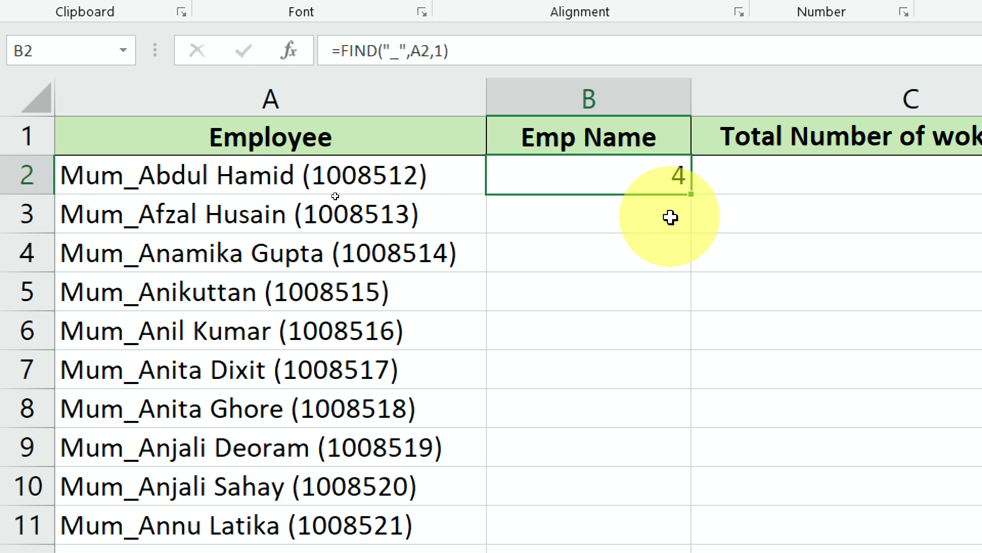
pyautogui.press('F2')
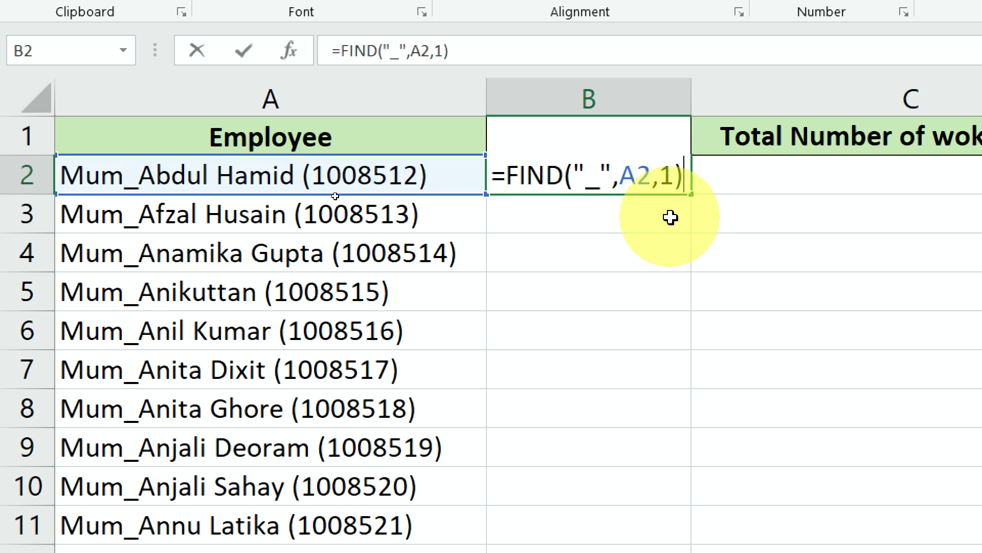
pyautogui.hotkey('ctrl', 'Return')
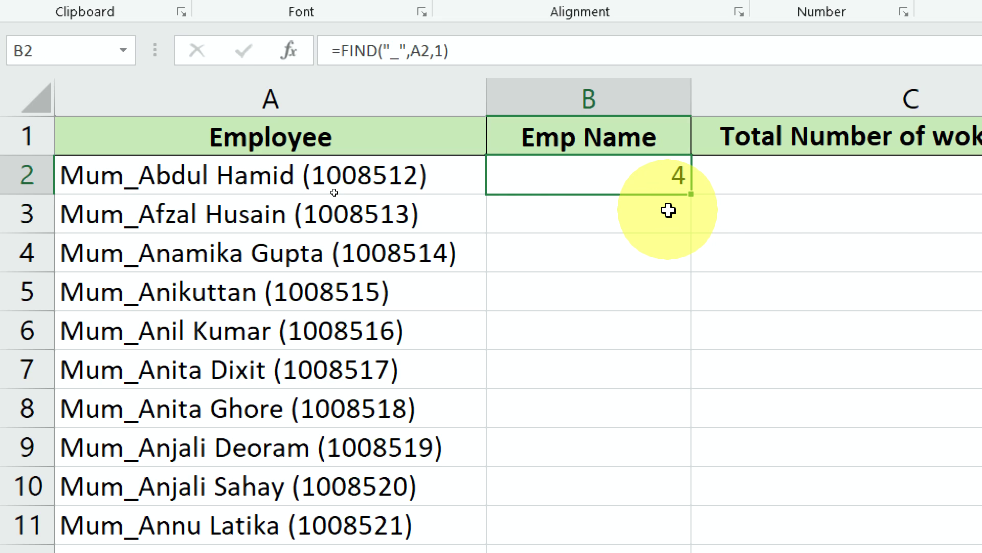
pyautogui.doubleClick(545, 177)
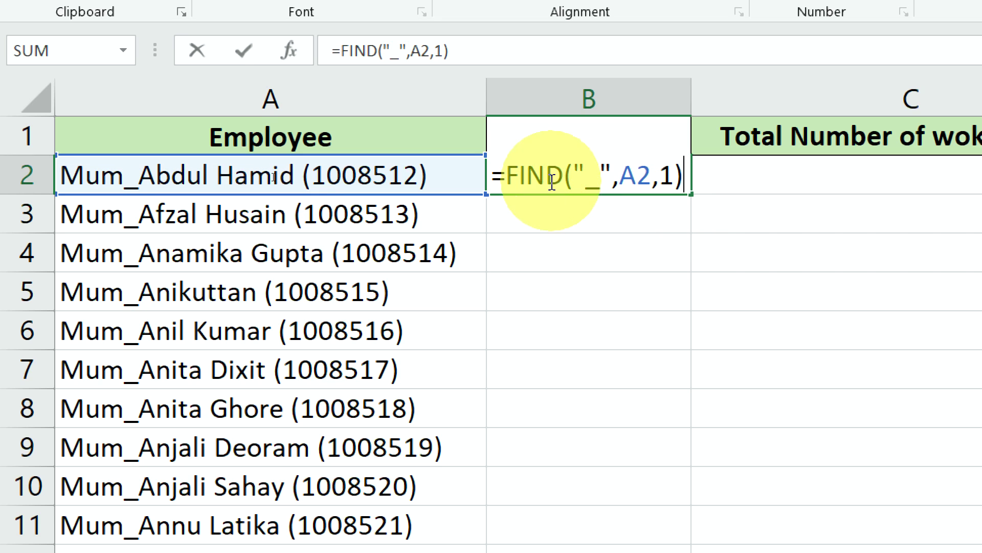
pyautogui.click(507, 176)
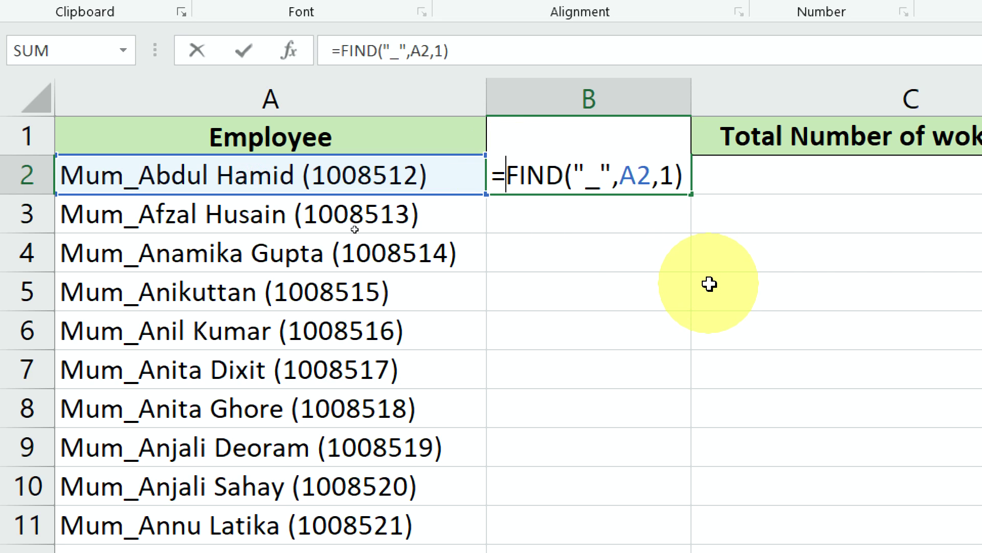
pyautogui.write('m')
pyautogui.press('BackSpace')
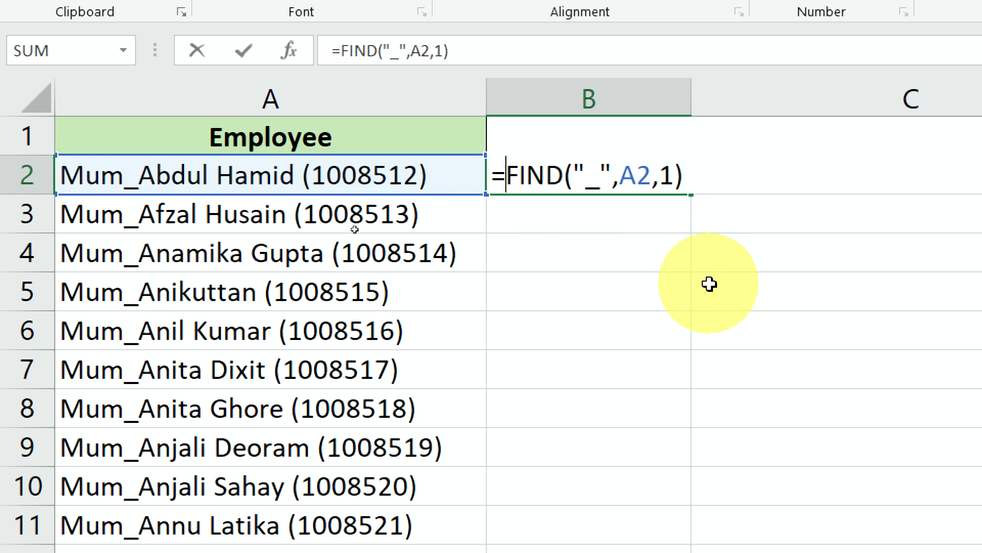
pyautogui.write('MID')
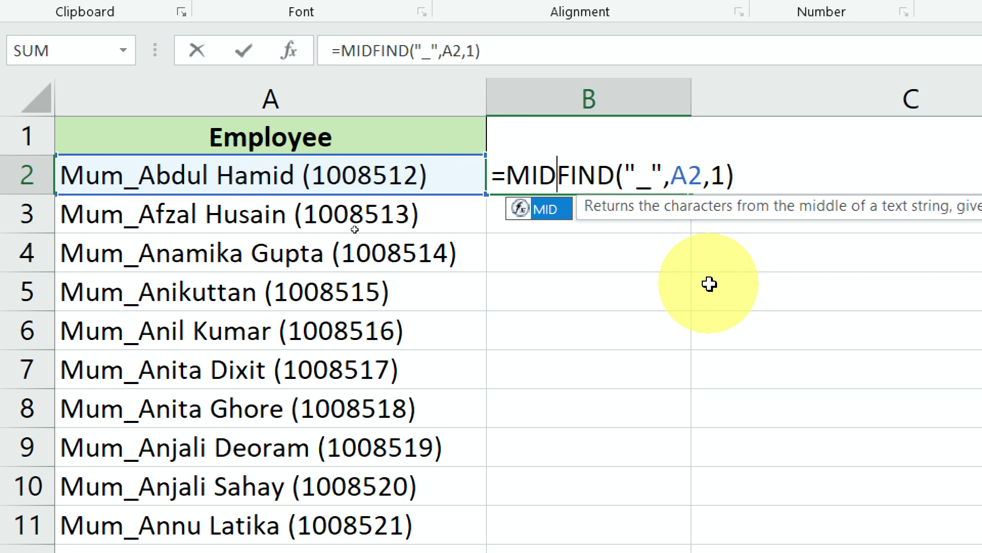
pyautogui.press('BackSpace')
pyautogui.press('BackSpace')
pyautogui.press('BackSpace')
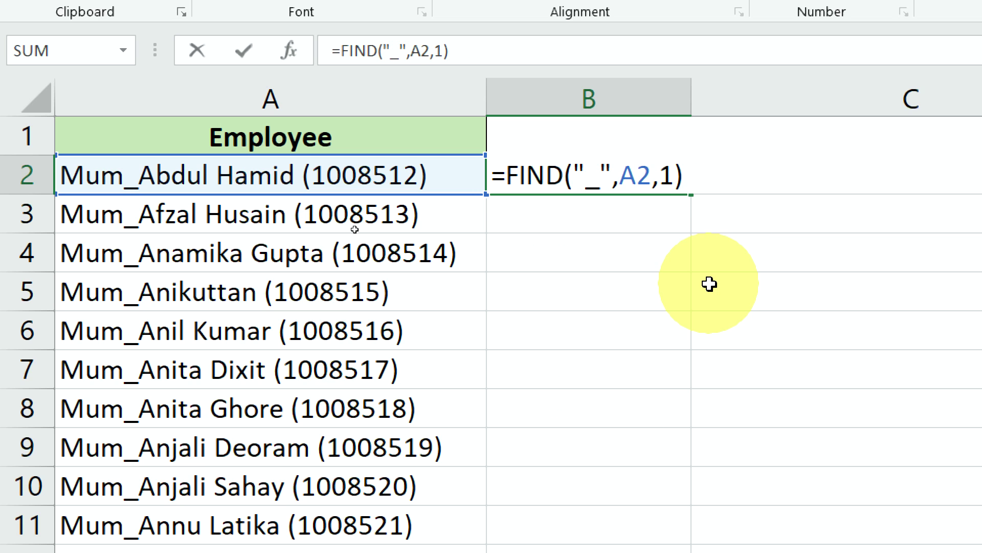
pyautogui.write('MID')
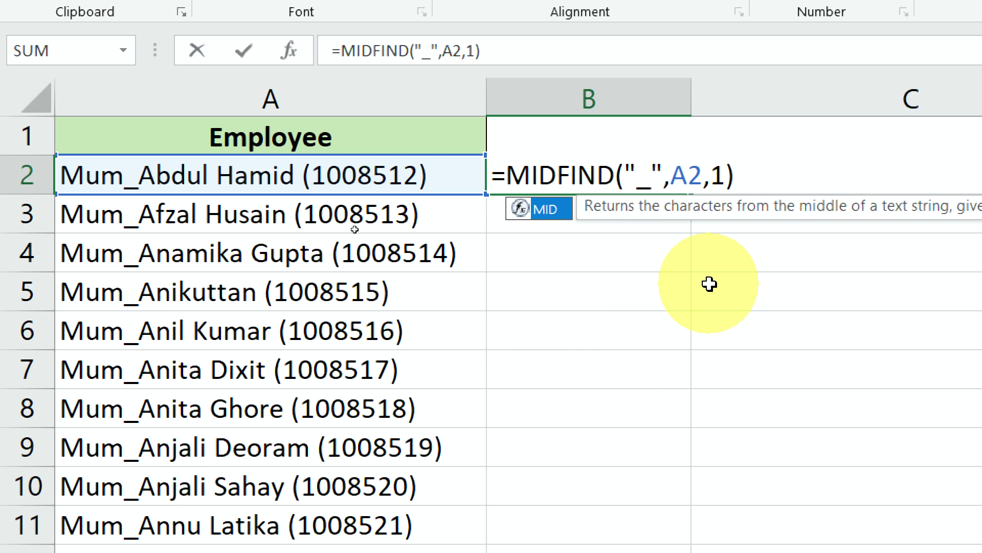
pyautogui.write('(')
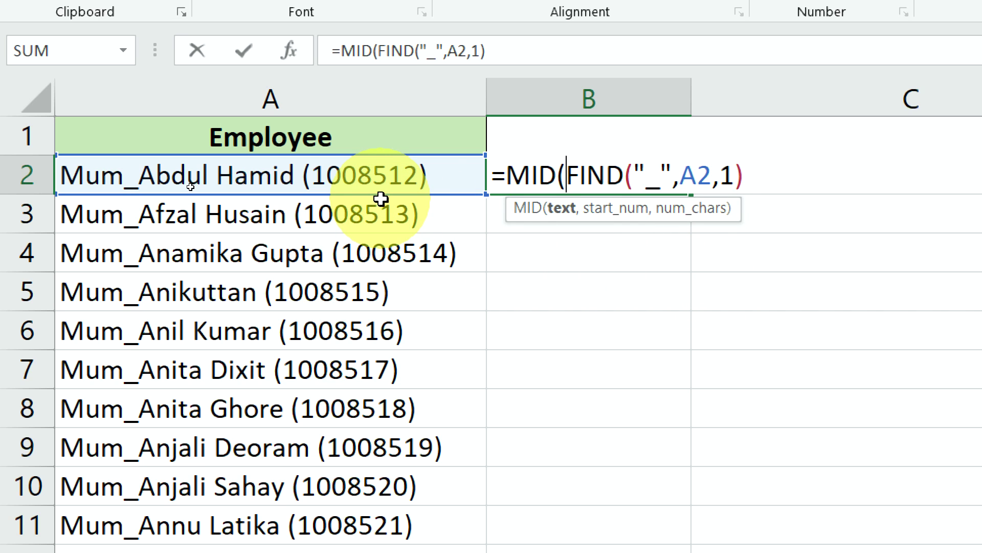
pyautogui.click(338, 172)
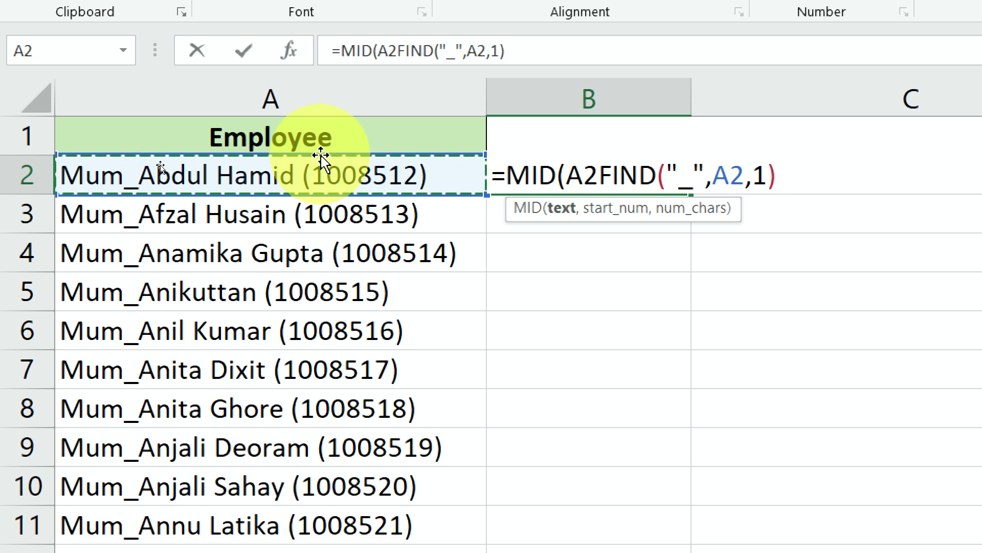
pyautogui.write(',')
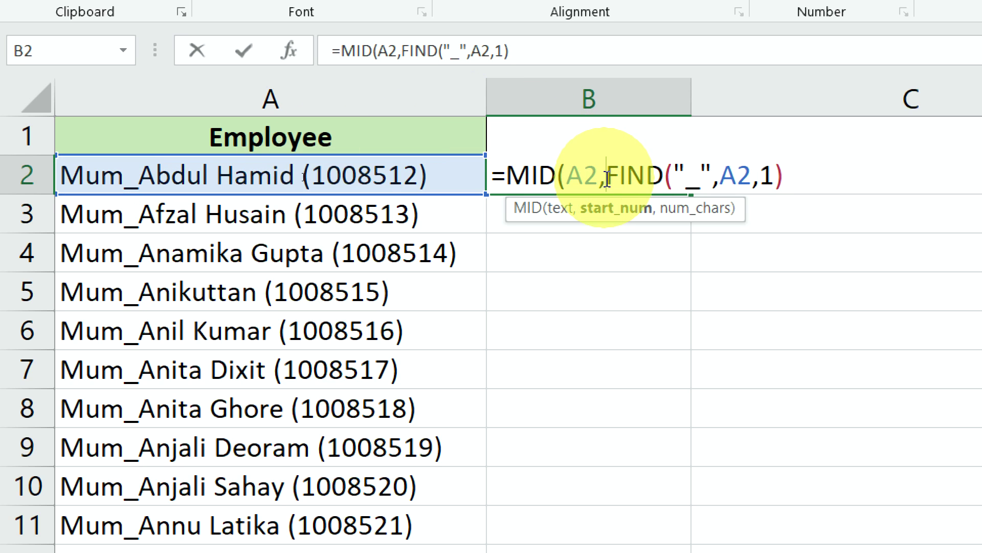
# Add +1 to the FIND start and check with F9 that it evaluates to 5
pyautogui.moveTo(606, 175); pyautogui.dragTo(816, 176)
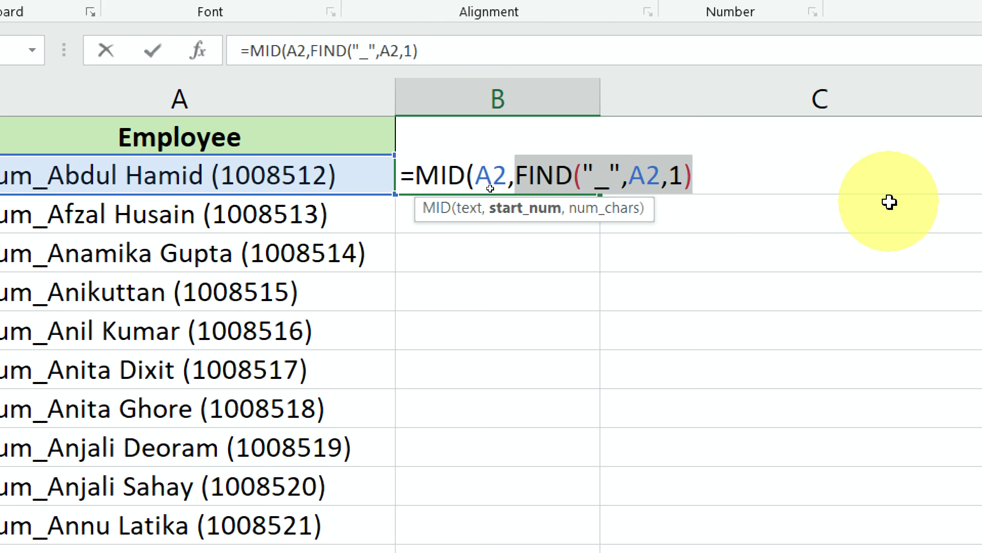
pyautogui.write('4')
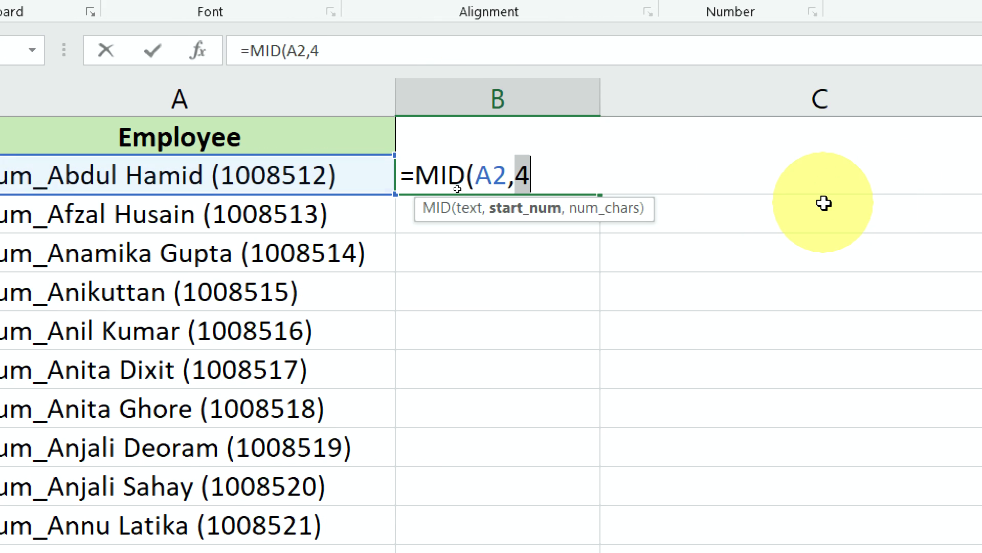
pyautogui.hotkey('ctrl', 'z')
pyautogui.write('FIND("_",A2,1)')
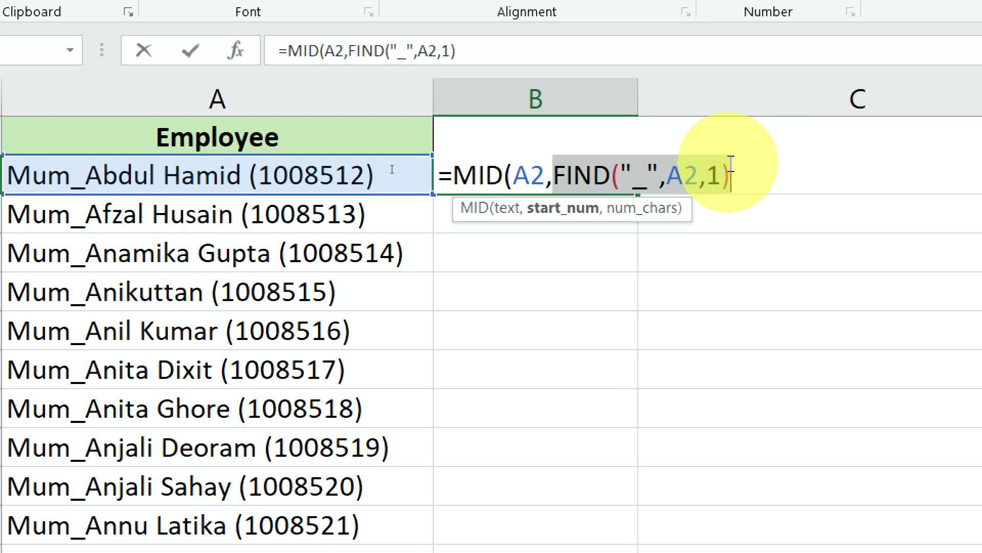
pyautogui.click(794, 165)
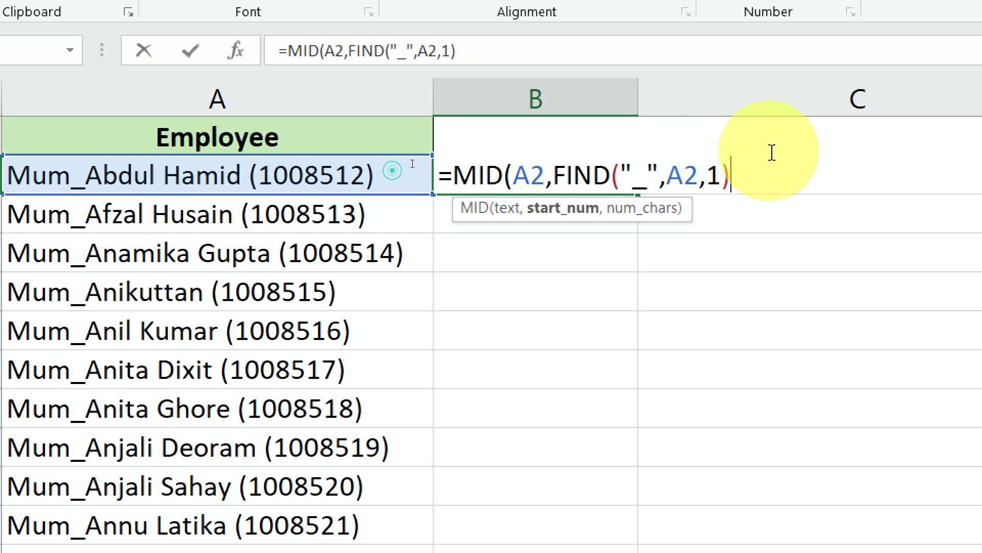
pyautogui.write('+1')
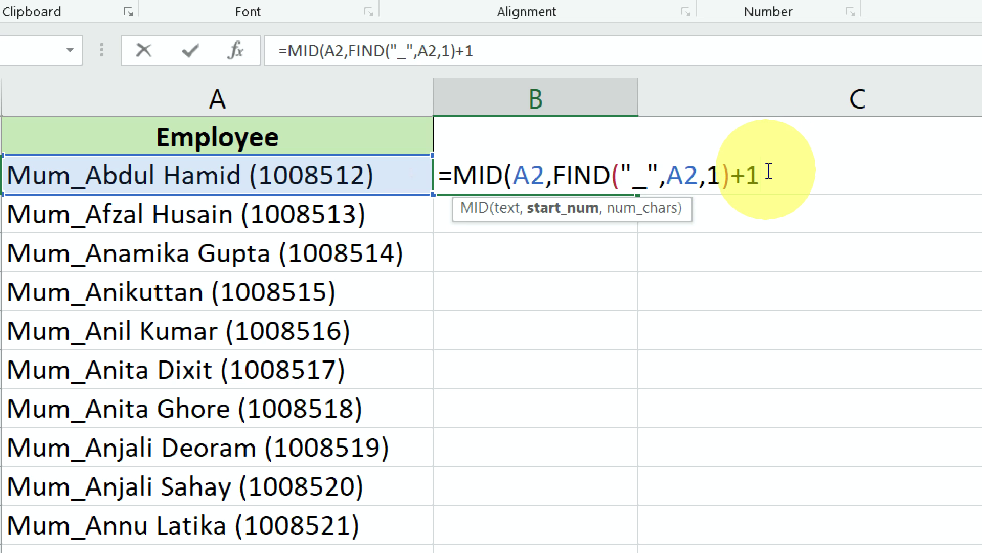
pyautogui.moveTo(768, 173); pyautogui.dragTo(556, 175)
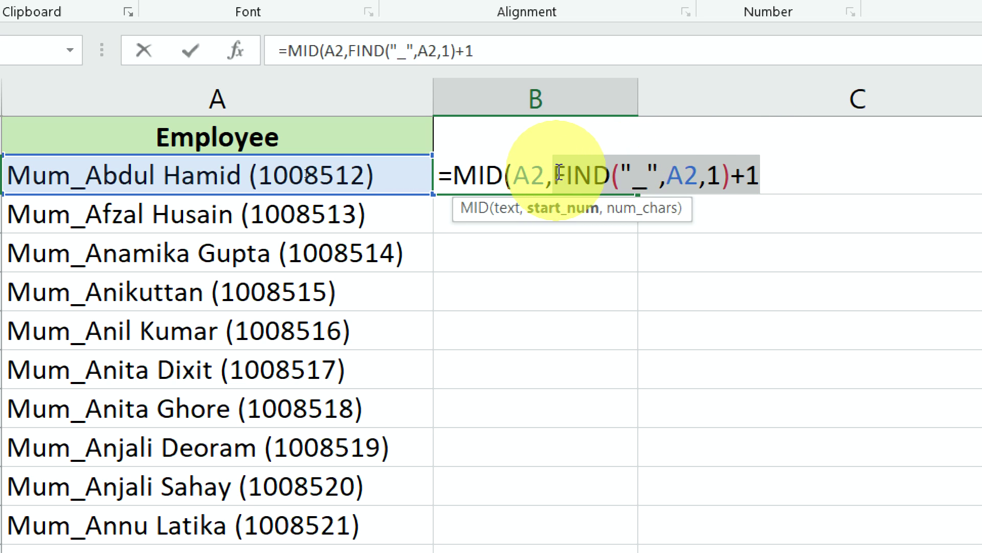
pyautogui.write('5')
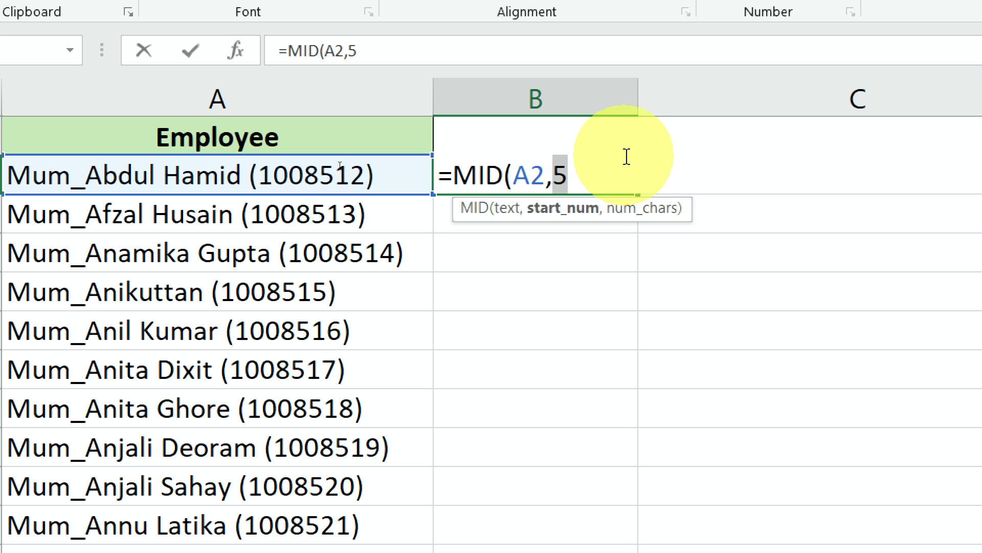
pyautogui.hotkey('ctrl', 'z')
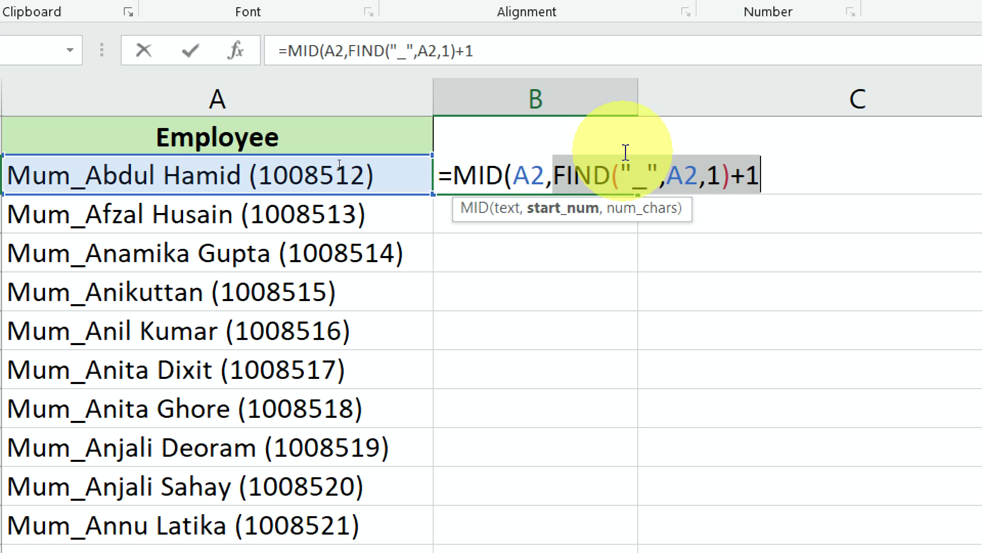
pyautogui.moveTo(553, 174); pyautogui.dragTo(815, 165)
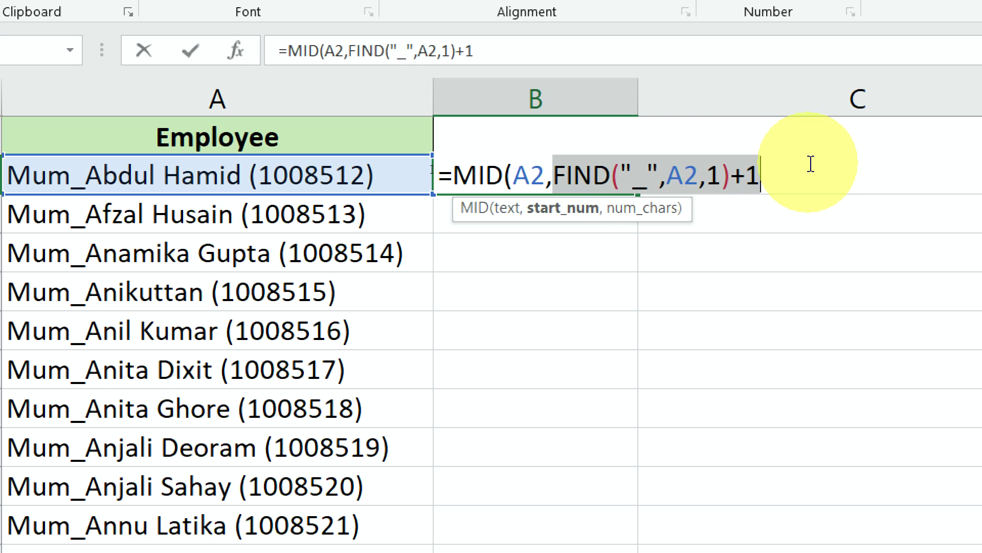
pyautogui.press('F9')
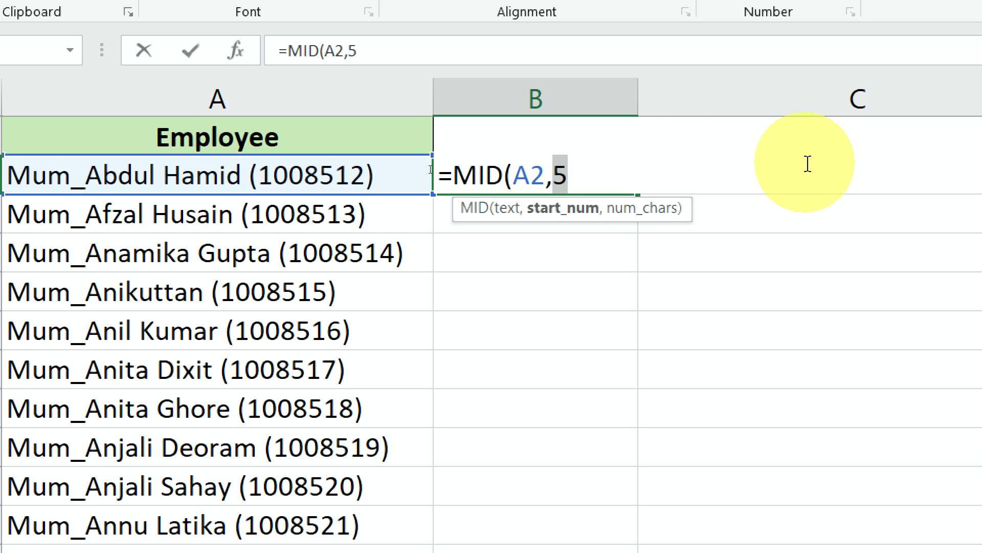
pyautogui.hotkey('ctrl', 'z')
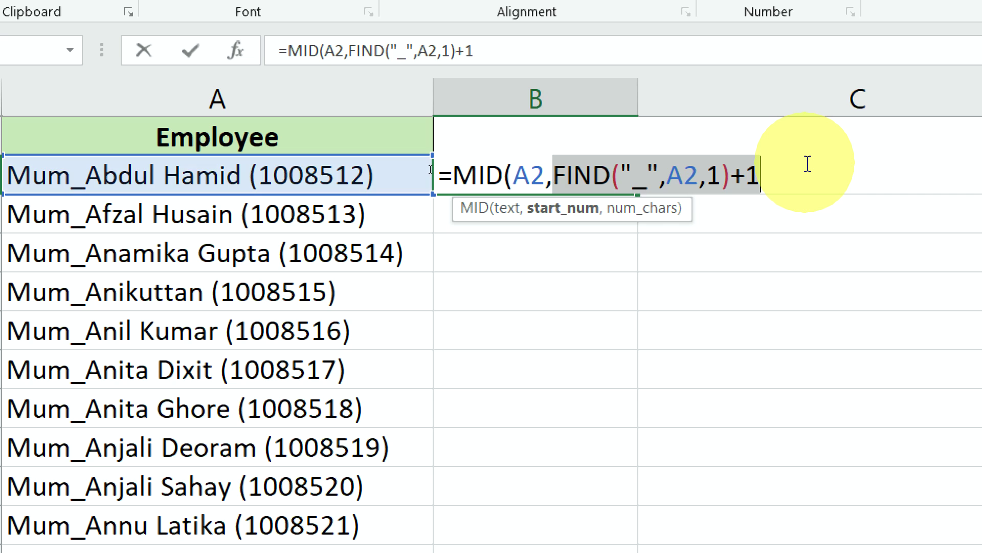
# Append the closing MID arguments after FIND("_",A2,1)+1 in B2's formula
pyautogui.click(787, 172)
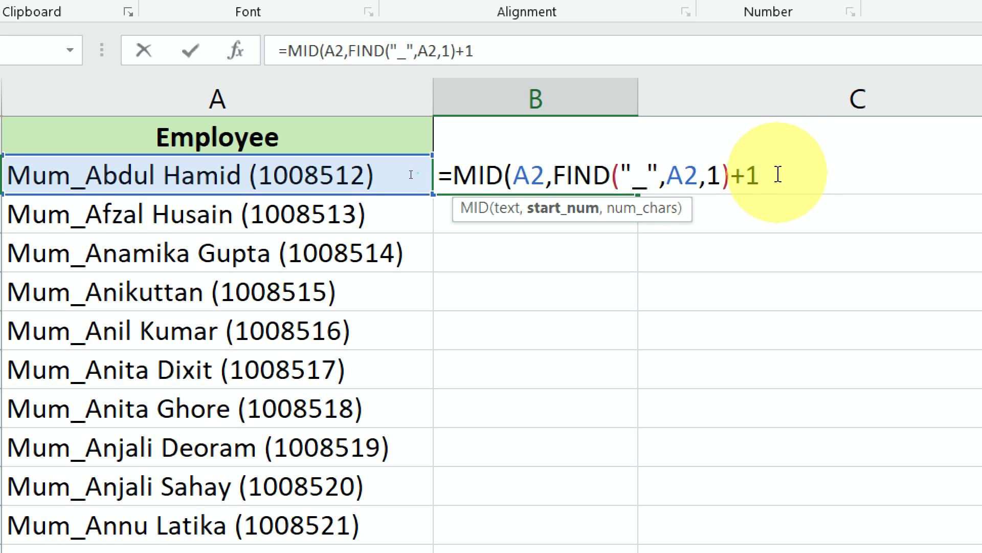
pyautogui.moveTo(787, 172); pyautogui.dragTo(554, 176)
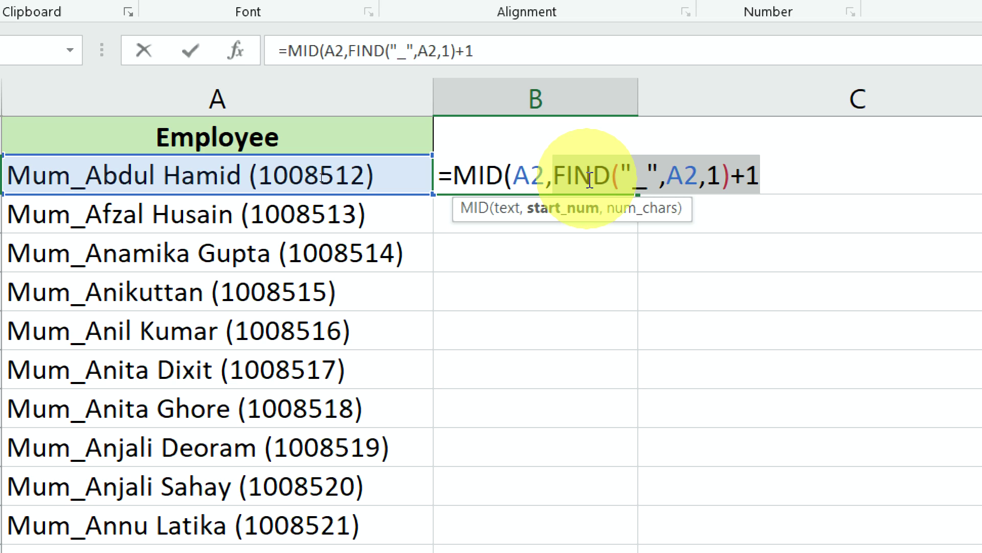
pyautogui.write('5')
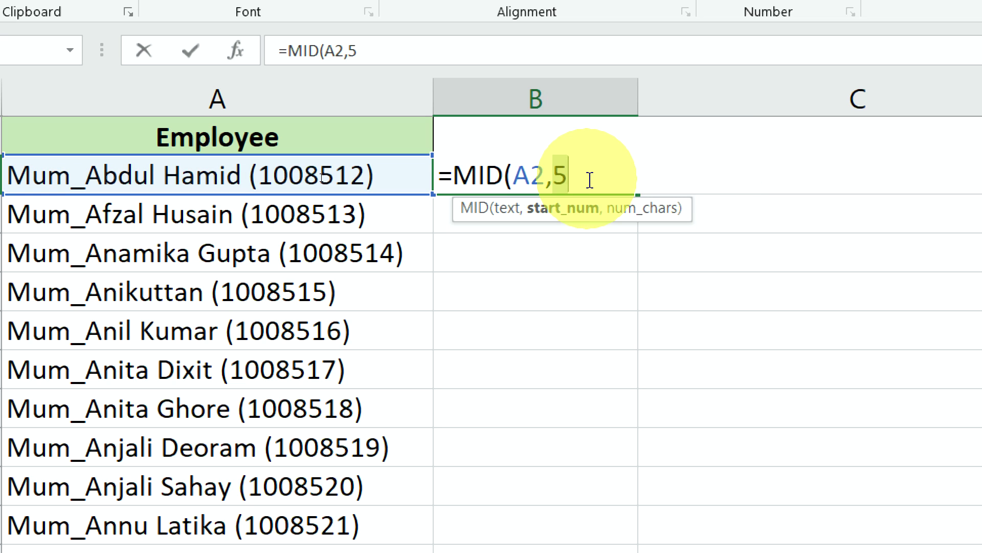
pyautogui.hotkey('ctrl', 'z')
pyautogui.write('FIND("_",A2,1)+1')
pyautogui.click(775, 178)
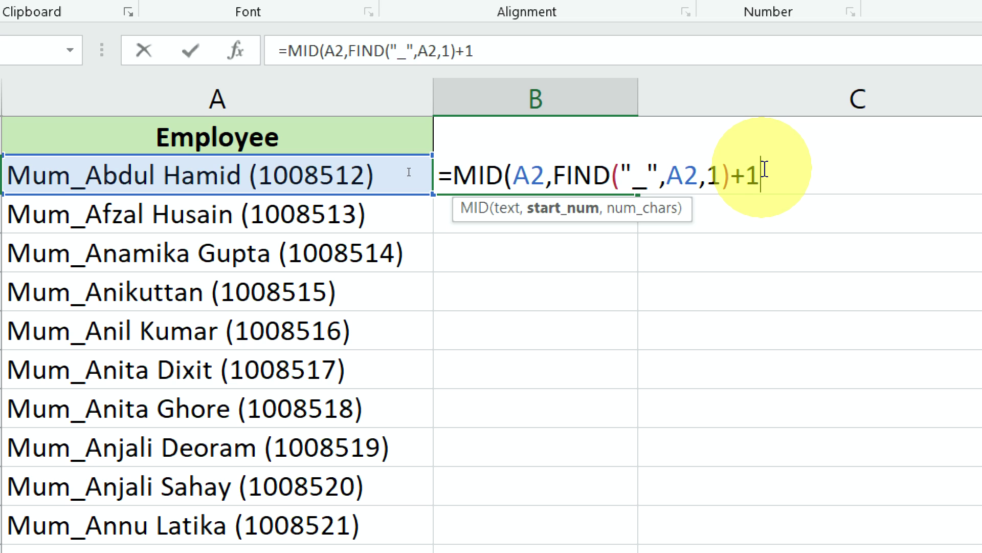
pyautogui.write(',13')
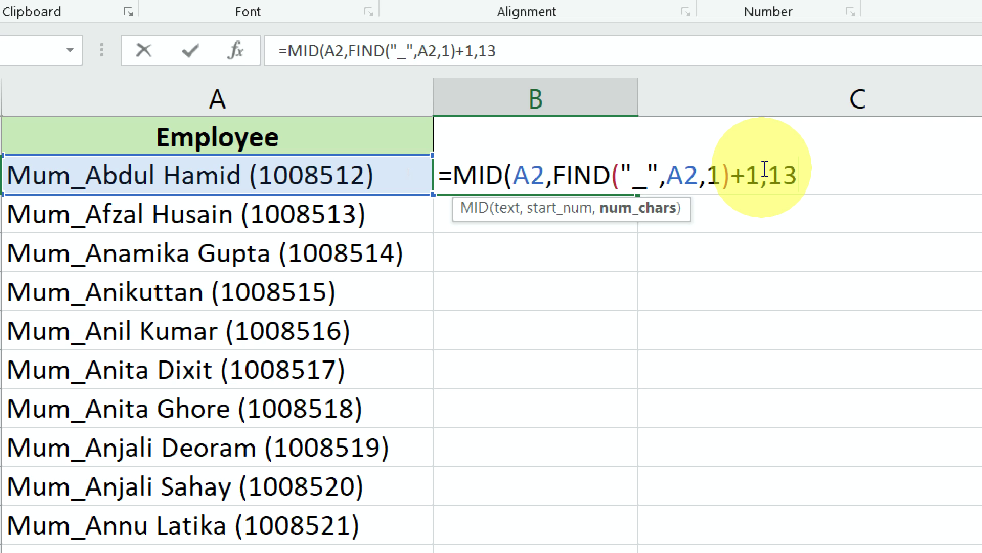
pyautogui.write(')')
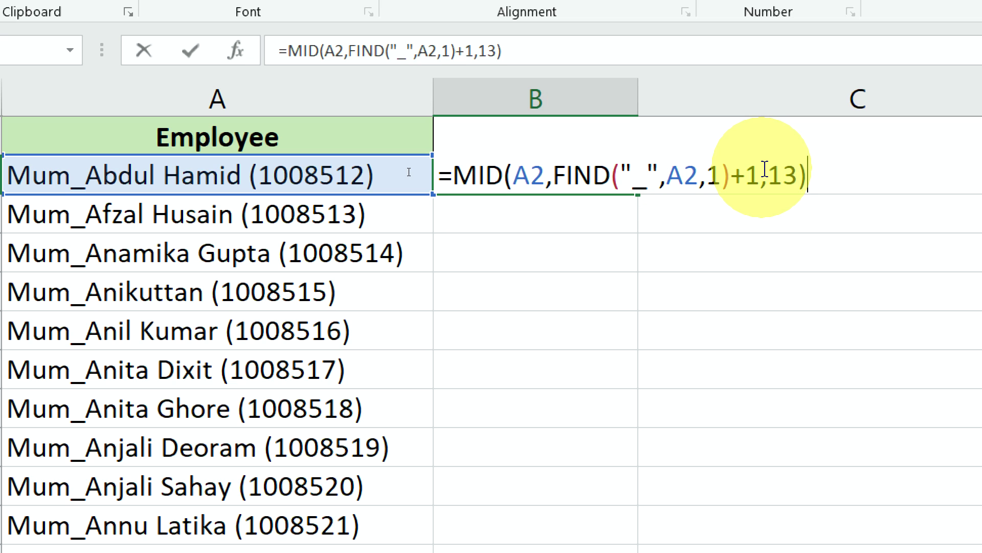
pyautogui.press('BackSpace')
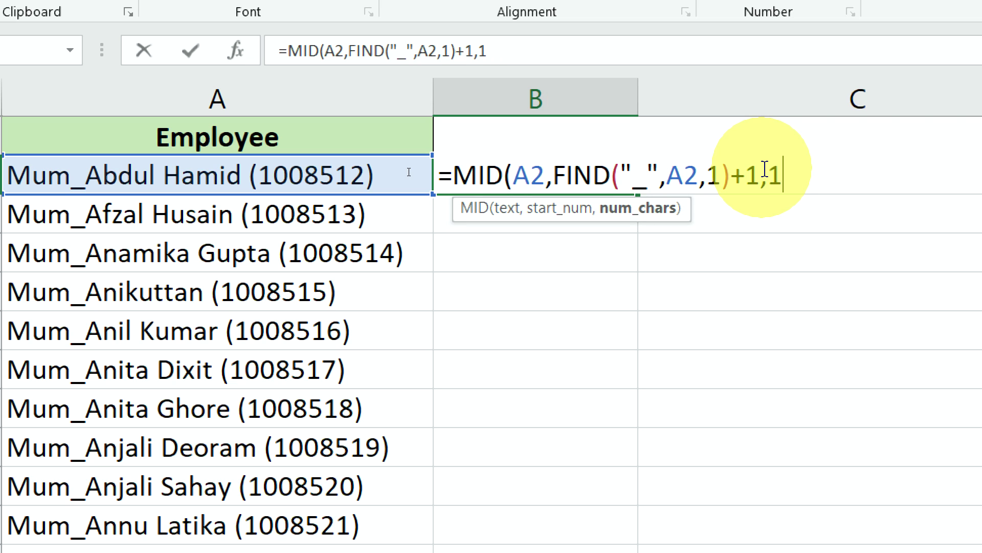
pyautogui.write('3)')
pyautogui.press('Return')
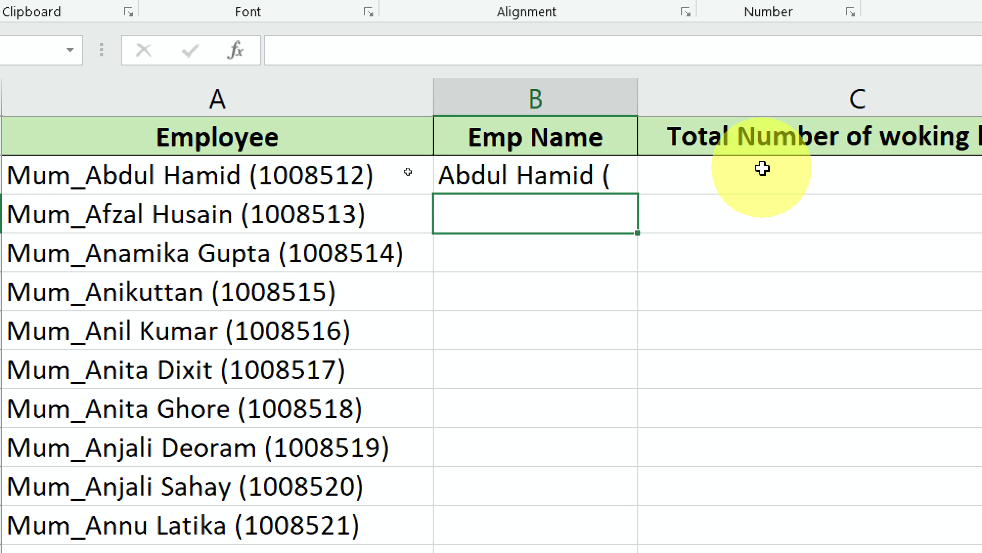
pyautogui.press('Up')
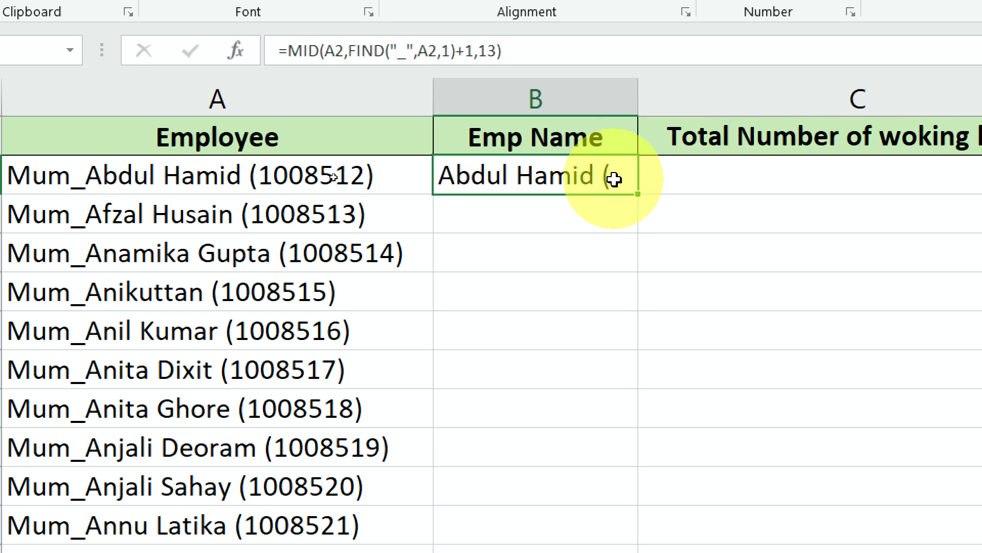
# Change the MID character count from 13 to 11 and fill B2 down to B7
pyautogui.doubleClick(616, 180)
pyautogui.click(798, 175)
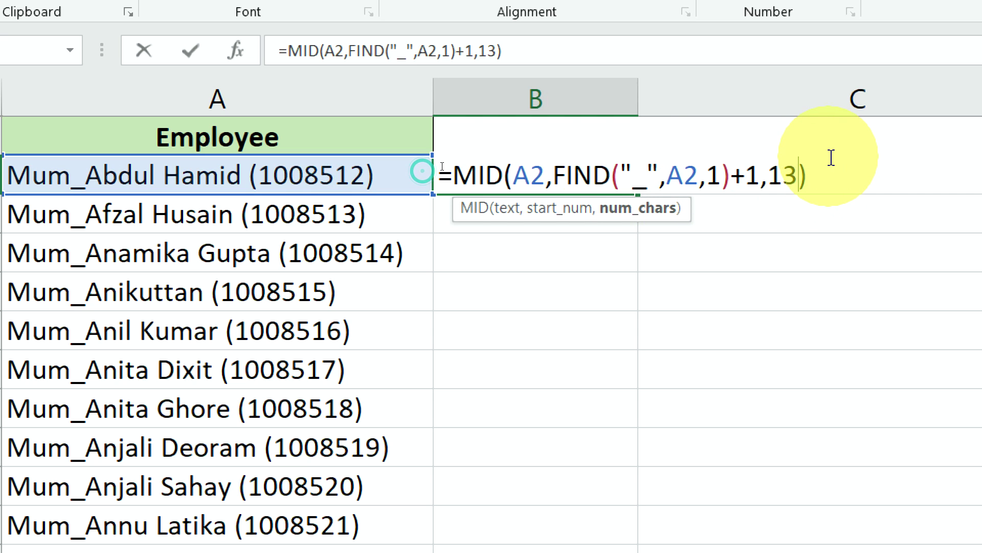
pyautogui.press('BackSpace')
pyautogui.write('1')
pyautogui.press('Return')
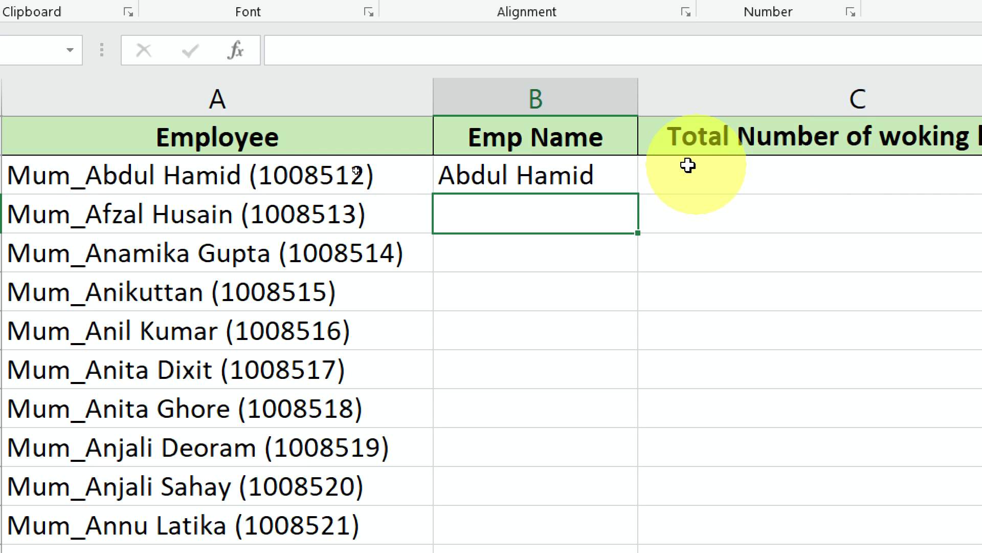
pyautogui.click(574, 169)
pyautogui.moveTo(638, 193); pyautogui.dragTo(637, 374)
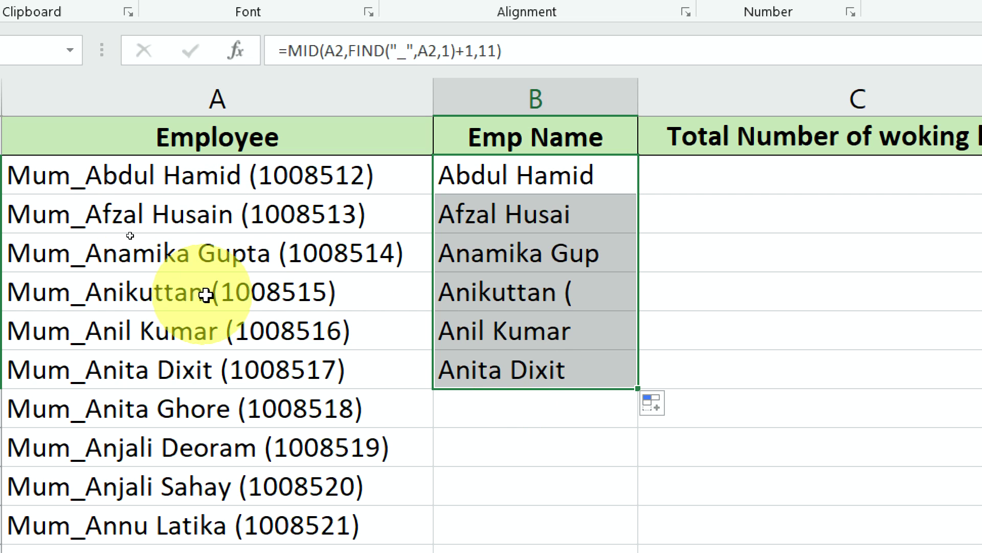
# Review B2's MID formula parts (start, +1 offset, count 11) without changing it
pyautogui.click(628, 248)
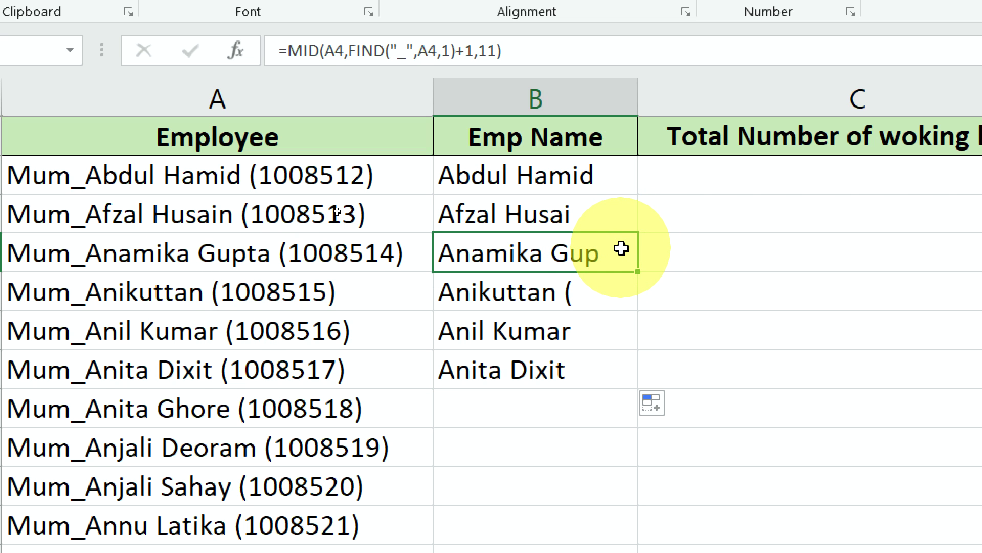
pyautogui.click(594, 177)
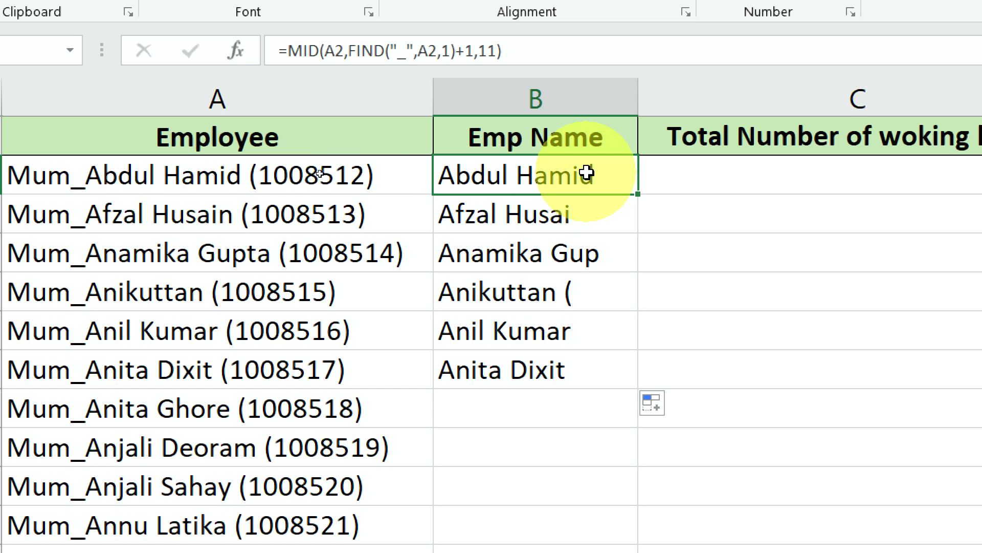
pyautogui.doubleClick(592, 176)
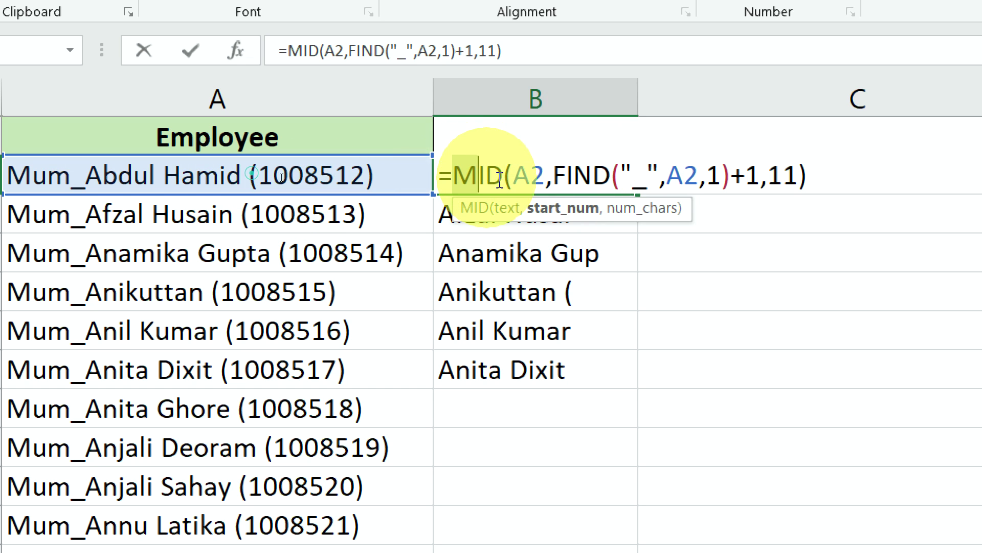
pyautogui.moveTo(453, 174)
pyautogui.mouseDown()
pyautogui.moveTo(721, 174)
pyautogui.moveTo(536, 183)
pyautogui.moveTo(553, 182)
pyautogui.mouseUp()
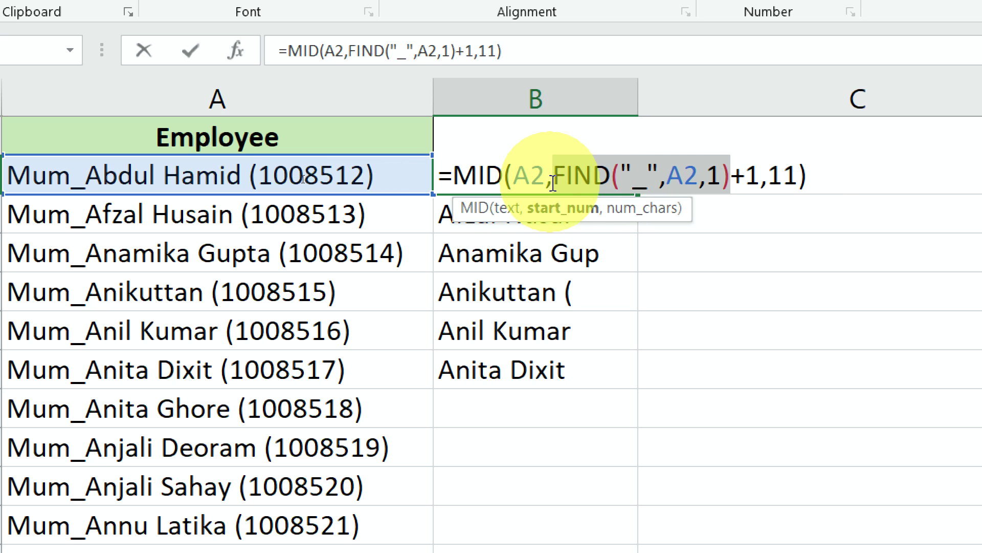
pyautogui.click(711, 177)
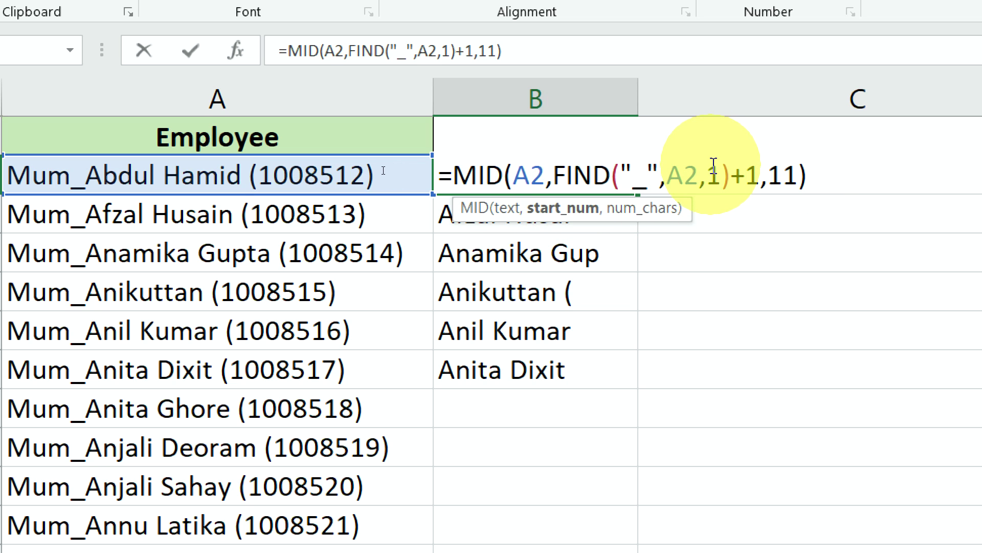
pyautogui.moveTo(758, 177); pyautogui.dragTo(737, 176)
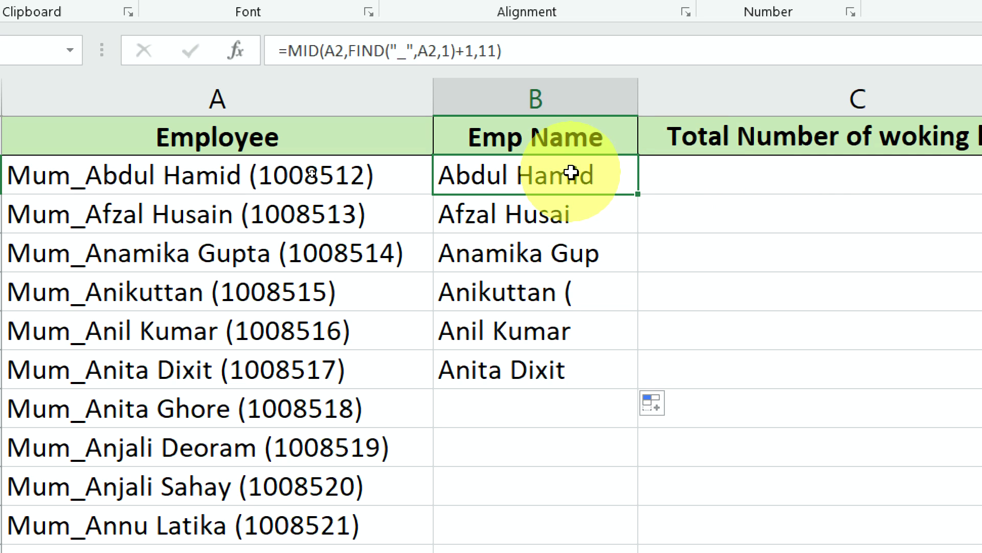
pyautogui.doubleClick(571, 173)
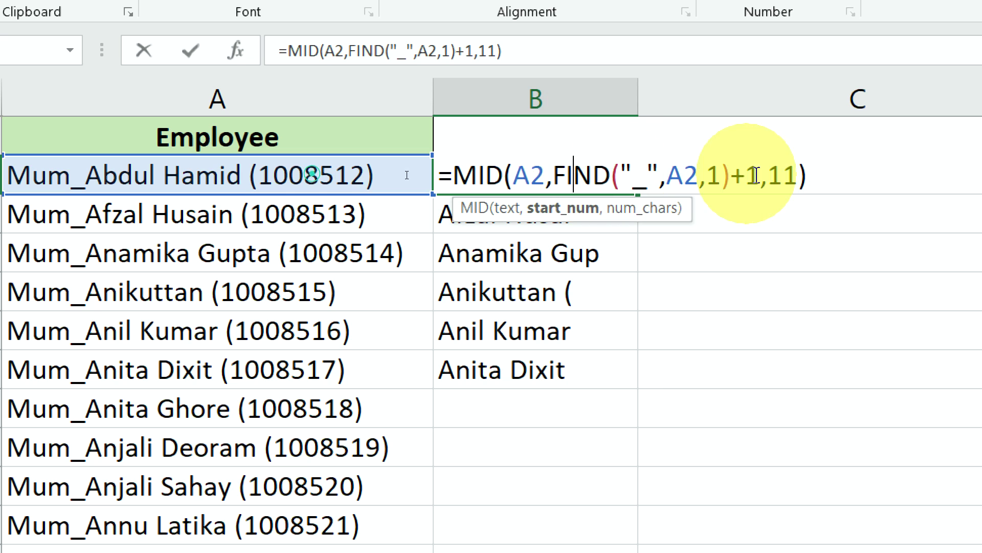
pyautogui.moveTo(768, 175); pyautogui.dragTo(799, 176)
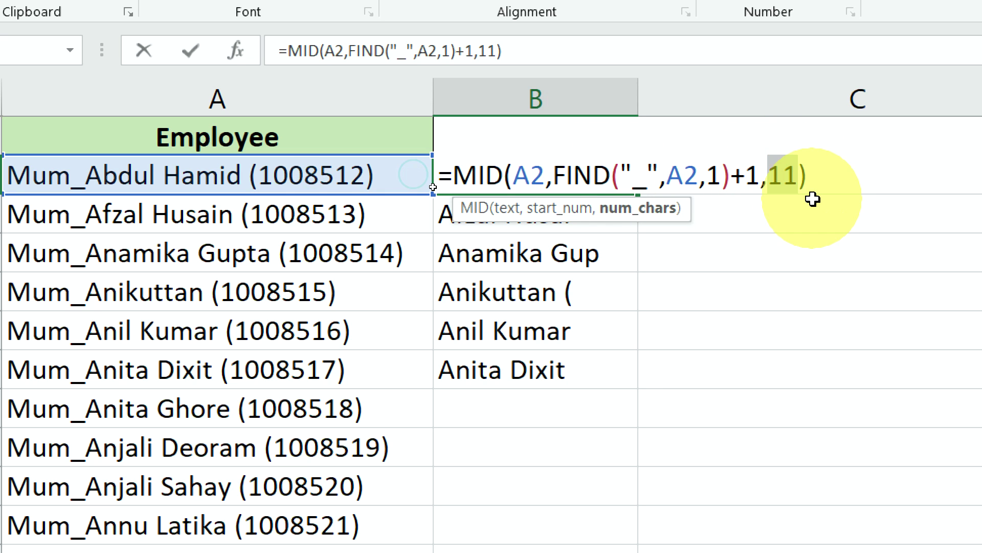
pyautogui.press('Escape')
pyautogui.click(532, 214)
pyautogui.keyDown('shift'); pyautogui.click(560, 366); pyautogui.keyUp('shift')
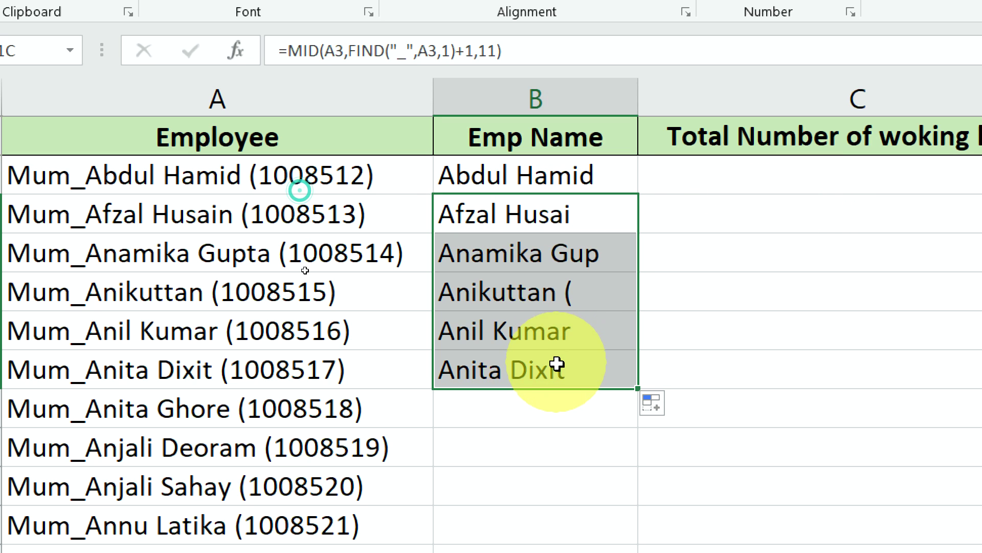
pyautogui.press('Delete')
pyautogui.click(520, 213)
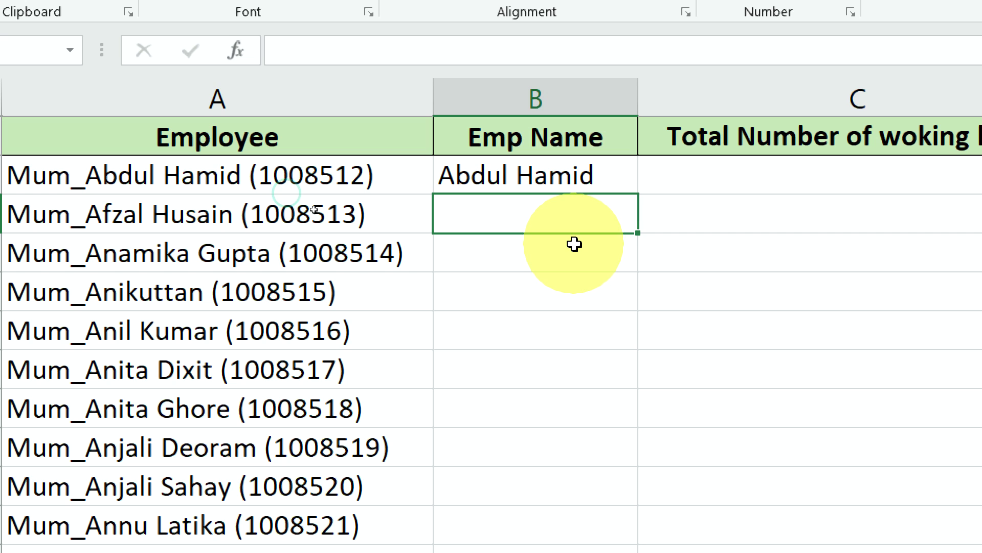
# Enter =FIND("(",A2,1) in B3, returning 17 as the opening bracket's position
pyautogui.write('=FIND')
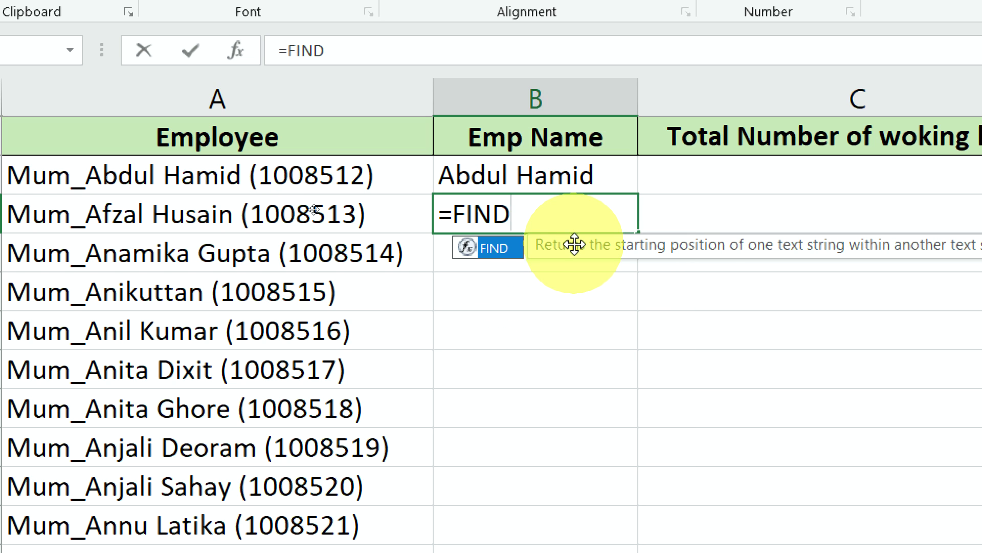
pyautogui.write('("(')
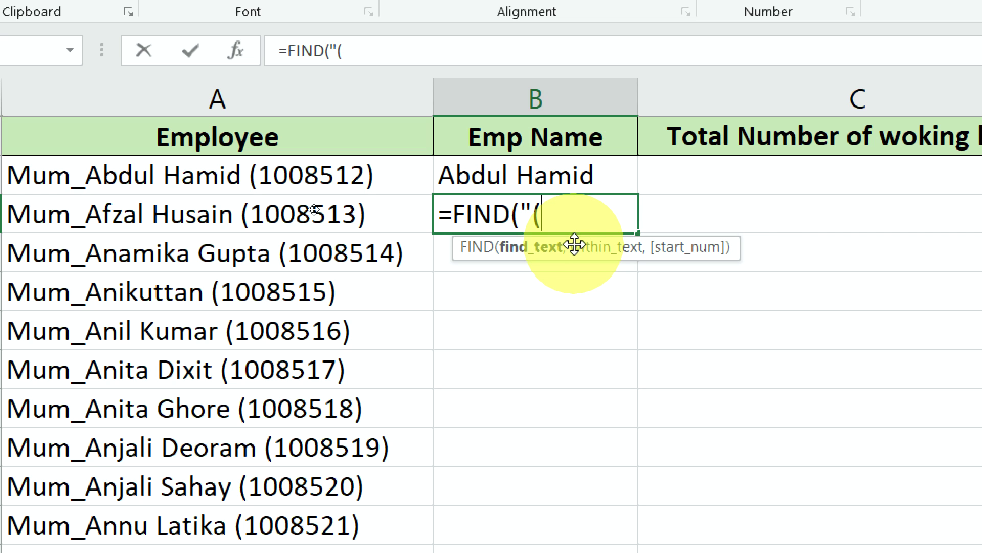
pyautogui.write('",')
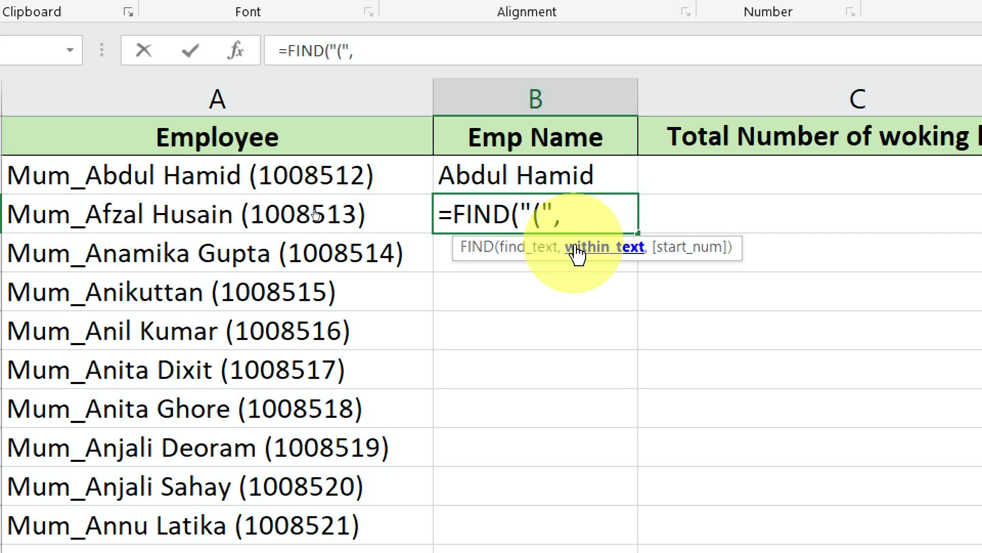
pyautogui.click(324, 174)
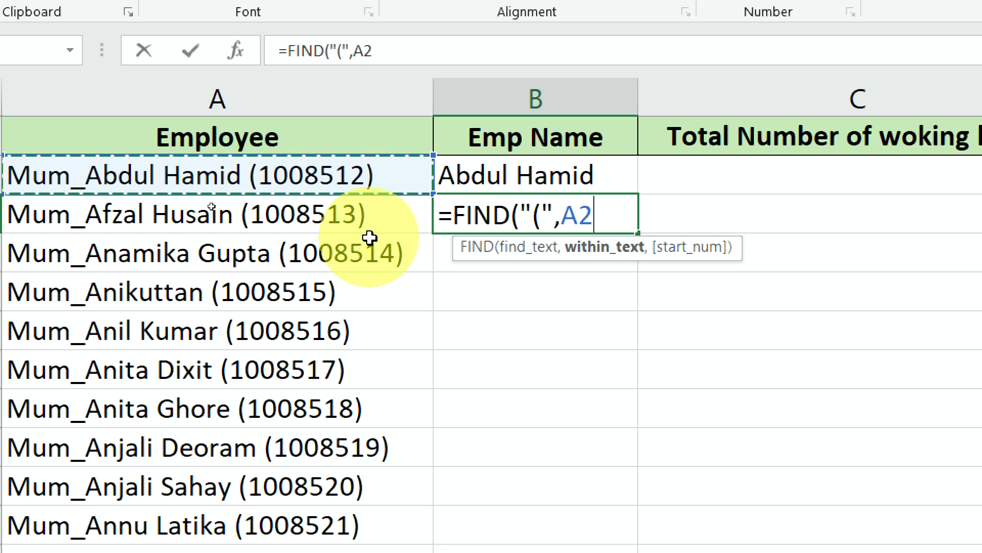
pyautogui.write(',1)')
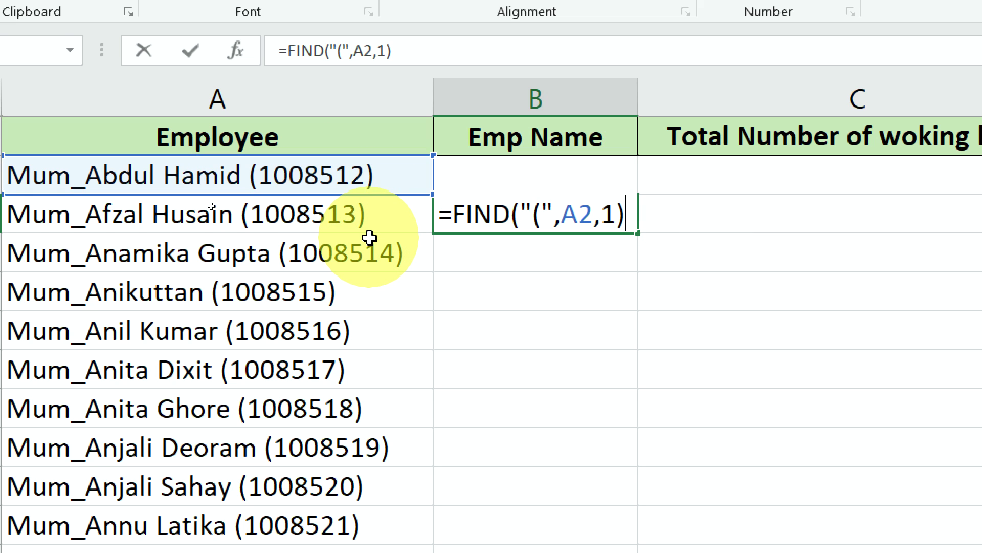
pyautogui.press('Return')
pyautogui.click(507, 213)
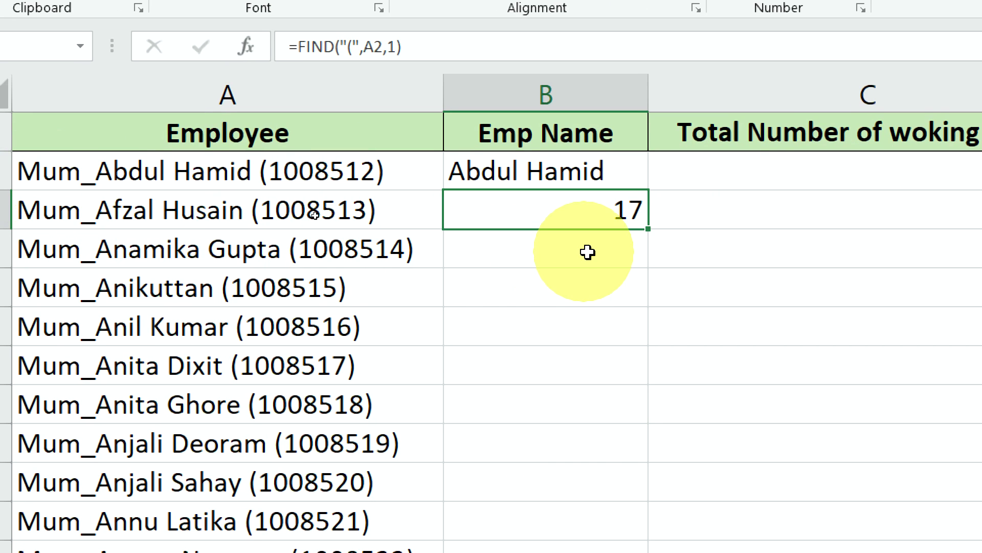
# Subtract FIND("_",A2,1) from B3's bracket position, giving 13
pyautogui.doubleClick(596, 213)
pyautogui.write('-')
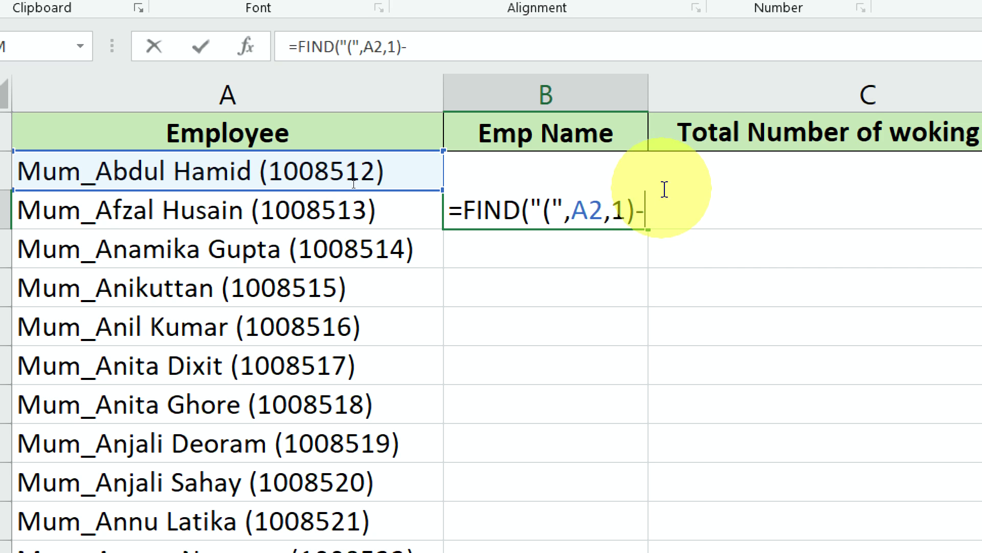
pyautogui.write('FIND')
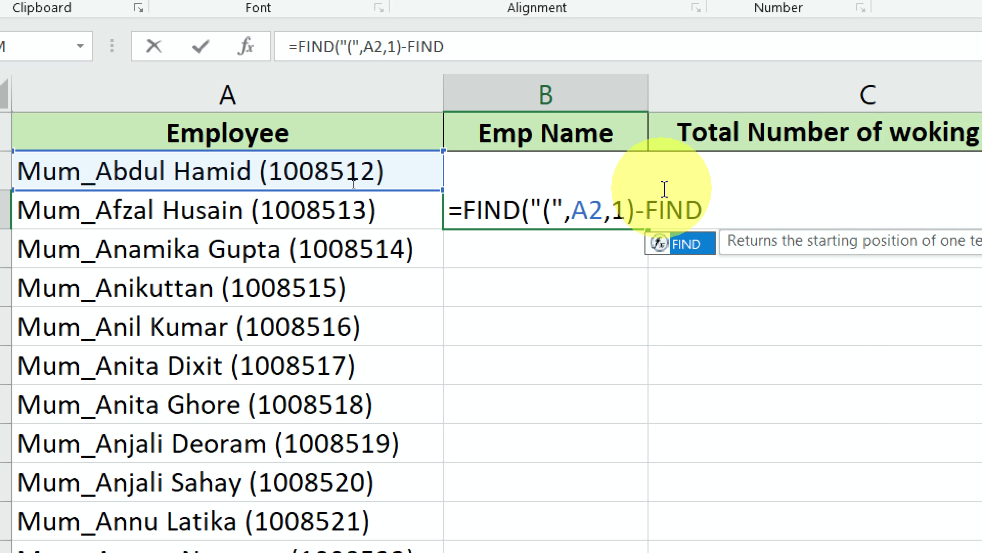
pyautogui.write('("_"')
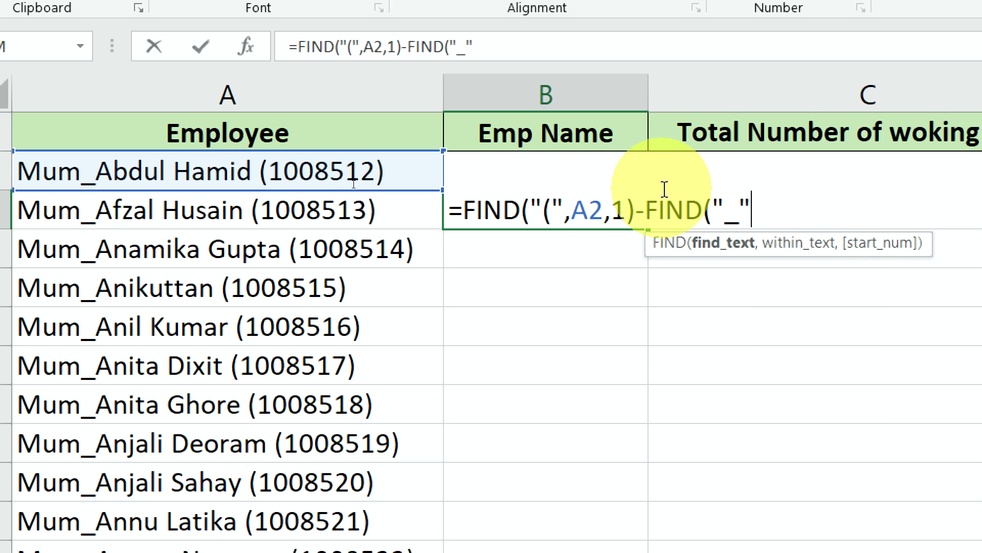
pyautogui.write(',')
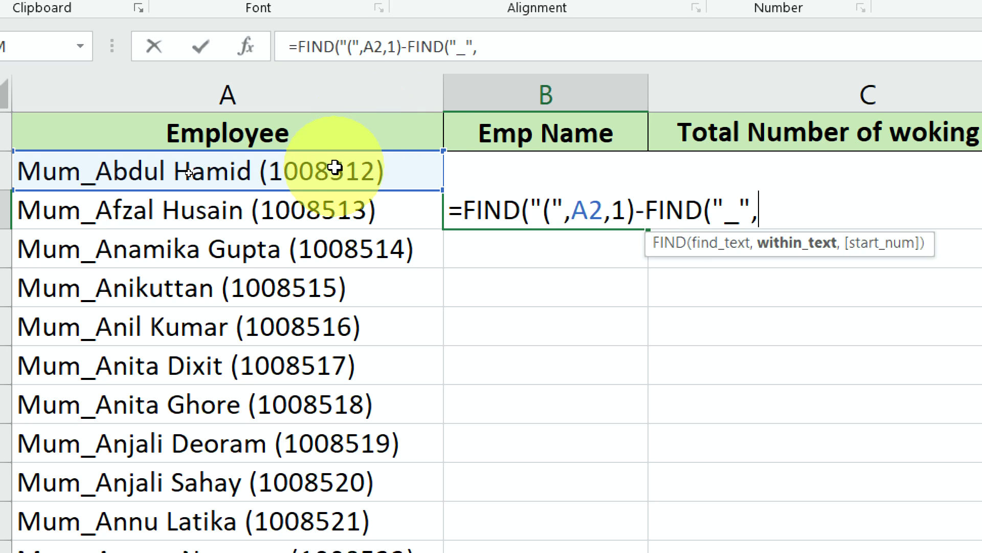
pyautogui.click(332, 169)
pyautogui.write(',')
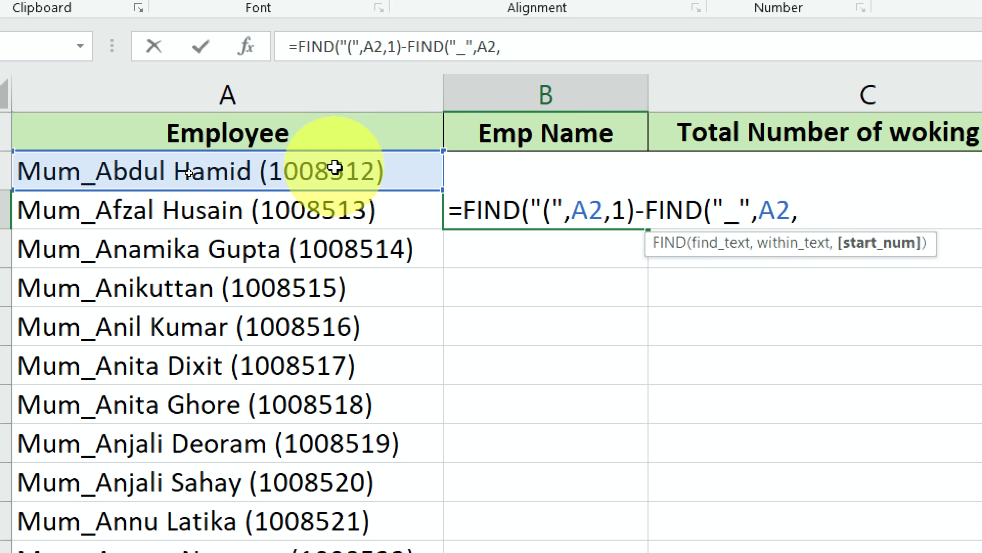
pyautogui.write(')')
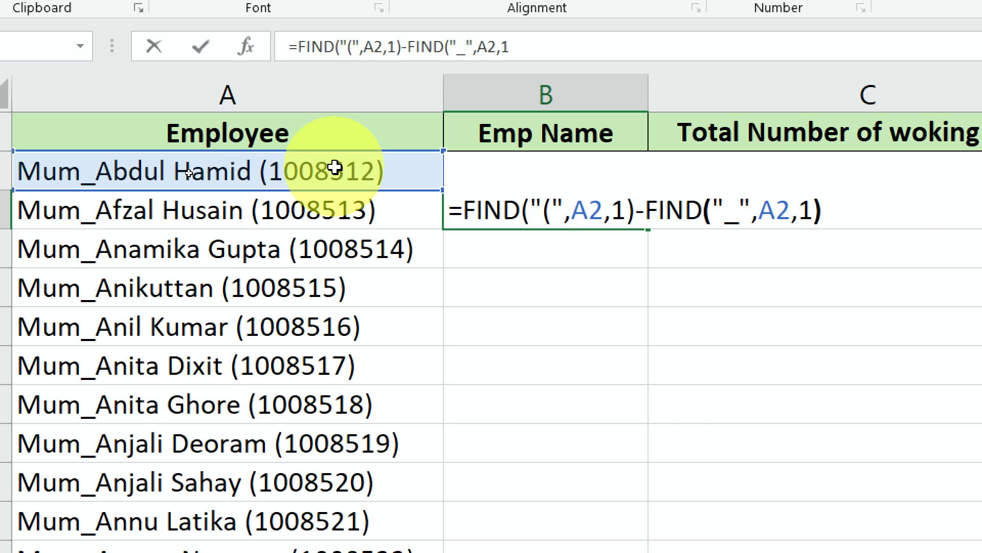
pyautogui.press('Return')
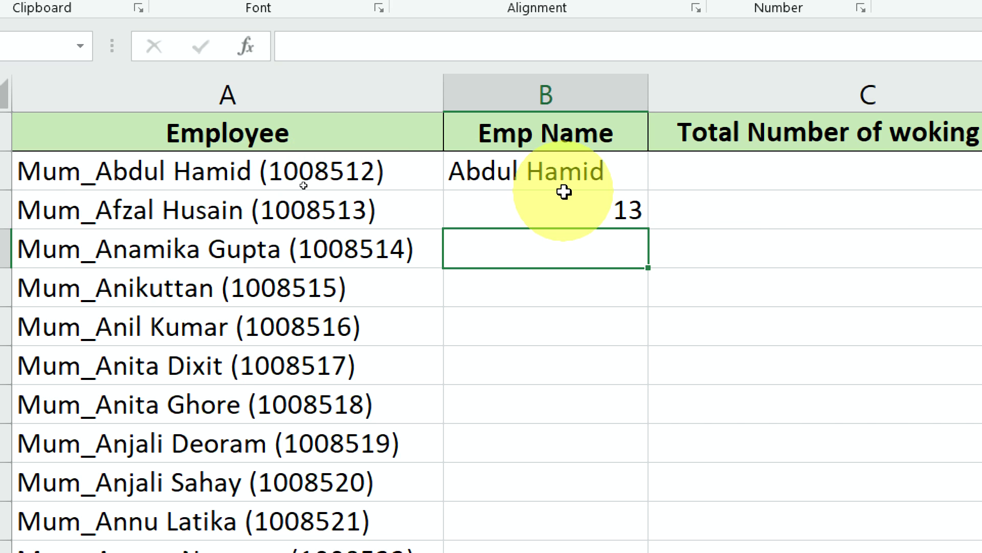
# Evaluate each FIND part of B3's formula with F9, then restore it
pyautogui.doubleClick(571, 199)
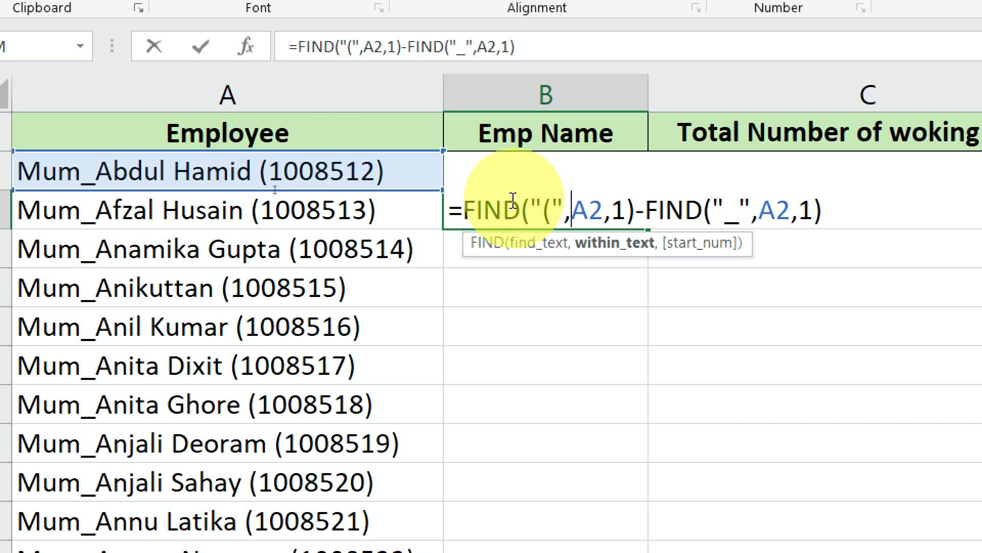
pyautogui.moveTo(468, 210); pyautogui.dragTo(635, 215)
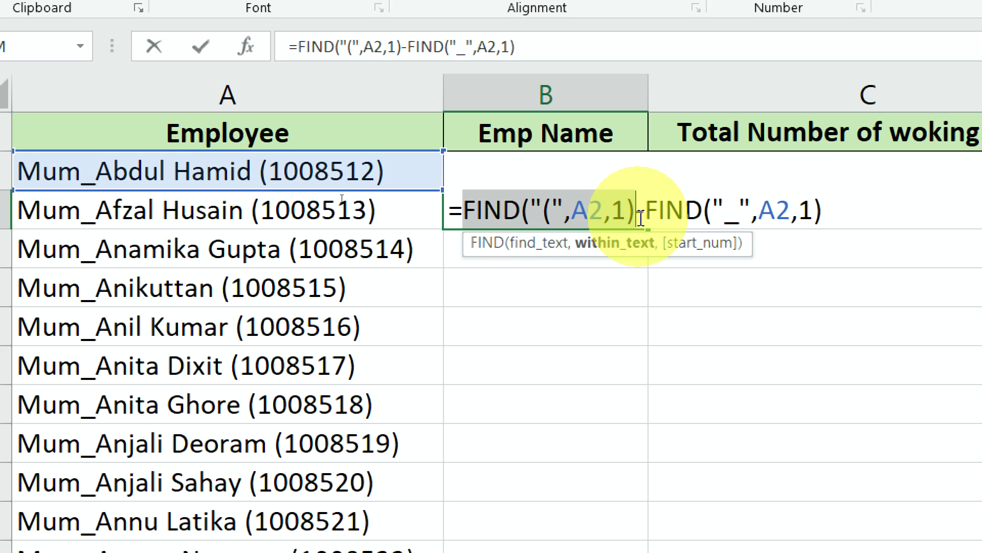
pyautogui.press('F9')
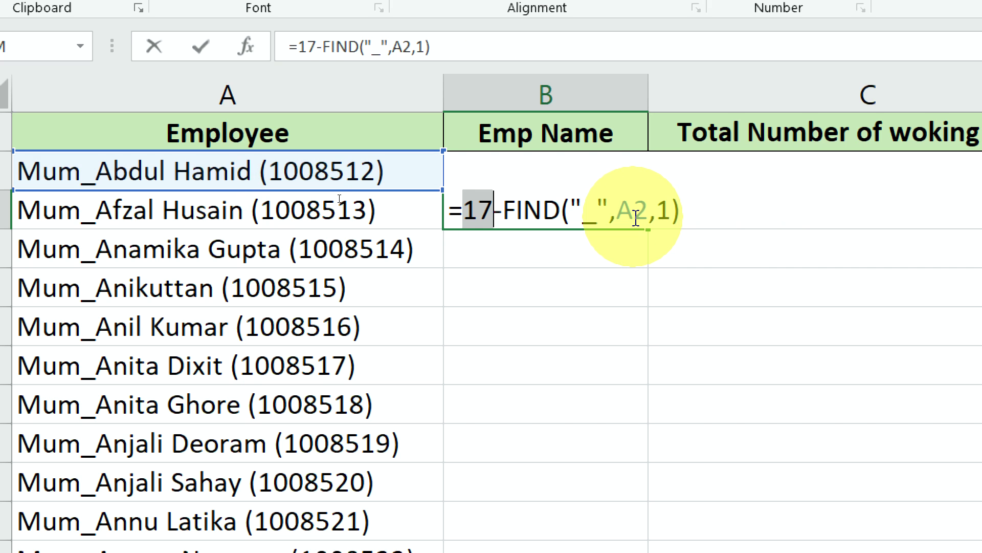
pyautogui.hotkey('ctrl', 'z')
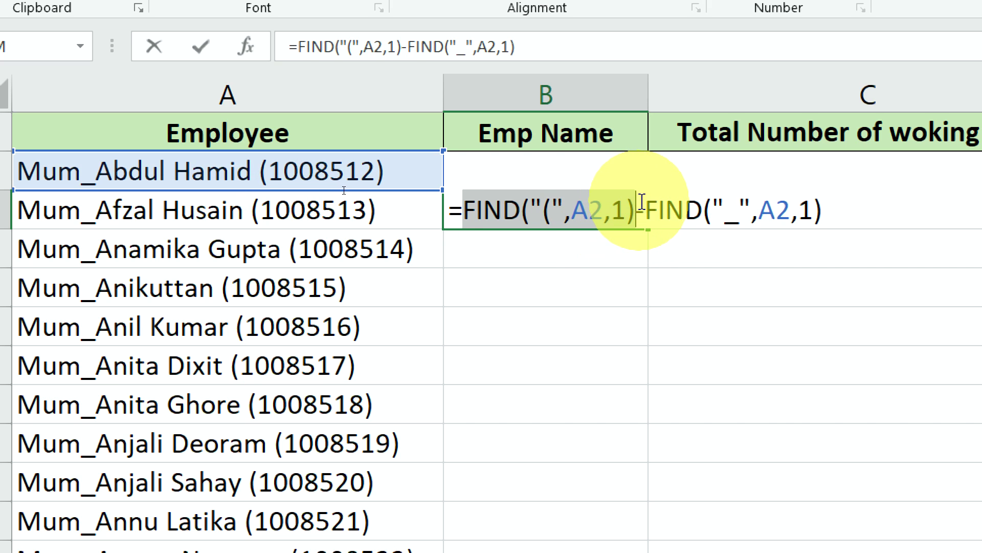
pyautogui.click(649, 199)
pyautogui.moveTo(649, 199); pyautogui.dragTo(855, 206)
pyautogui.press('F9')
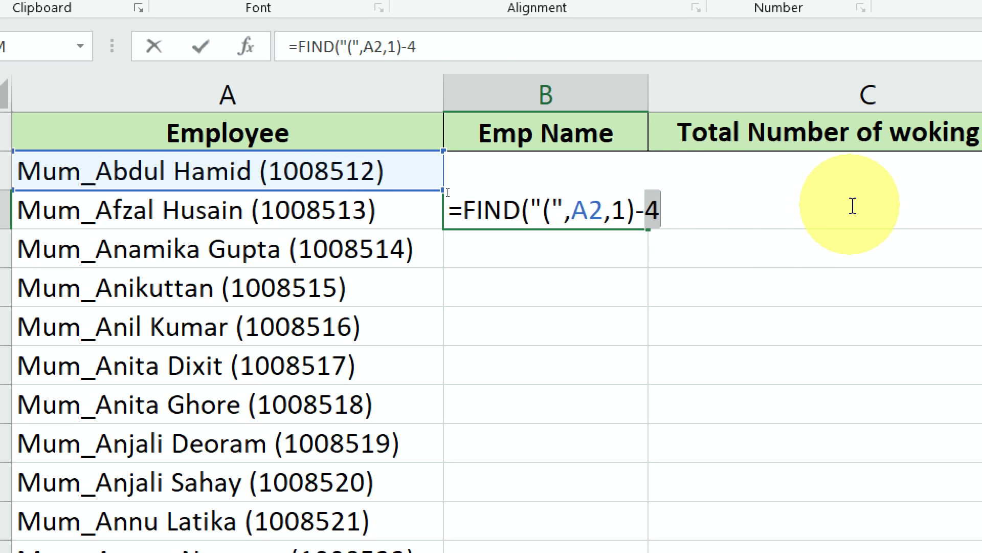
pyautogui.hotkey('ctrl', 'z')
pyautogui.press('Return')
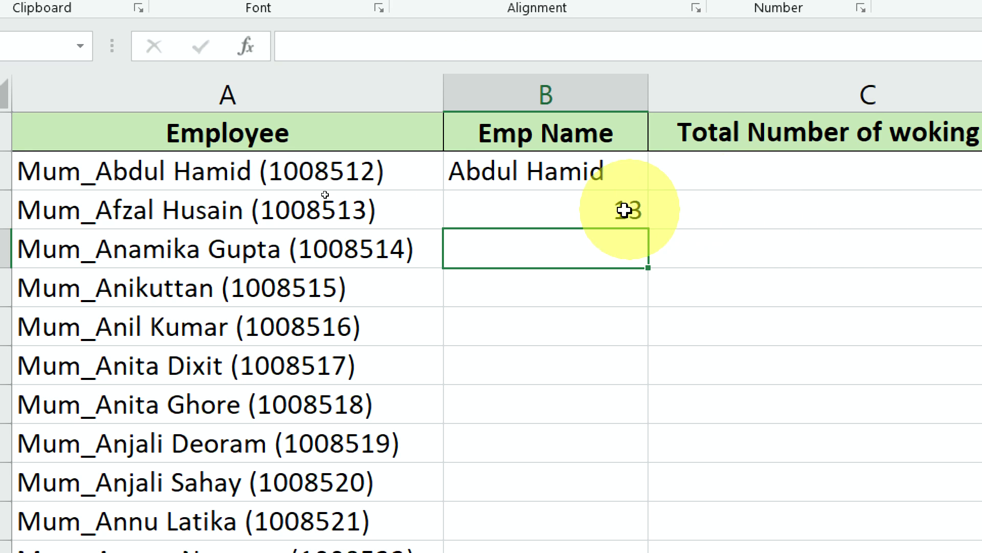
pyautogui.click(631, 210)
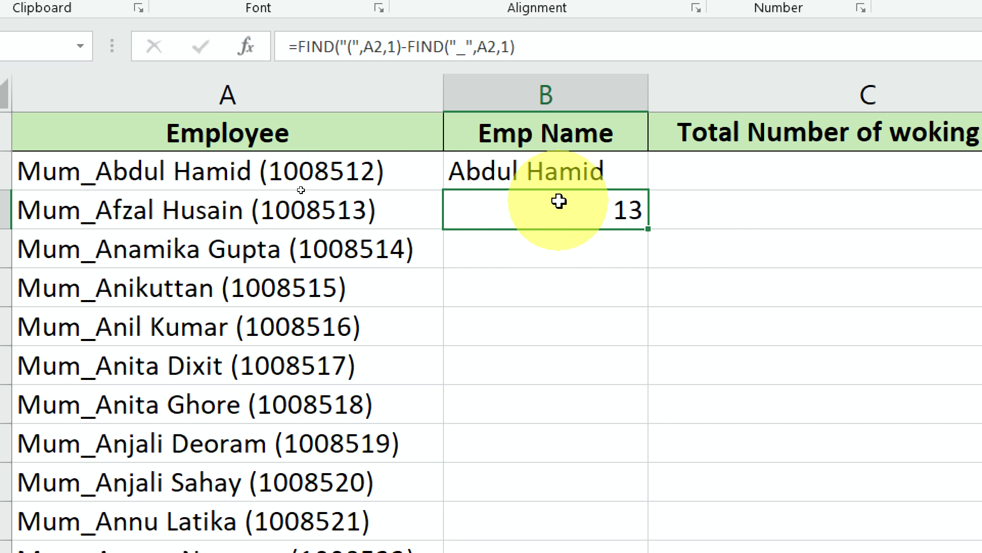
# Append -2 to B3's formula so it returns 11, the name length
pyautogui.doubleClick(558, 202)
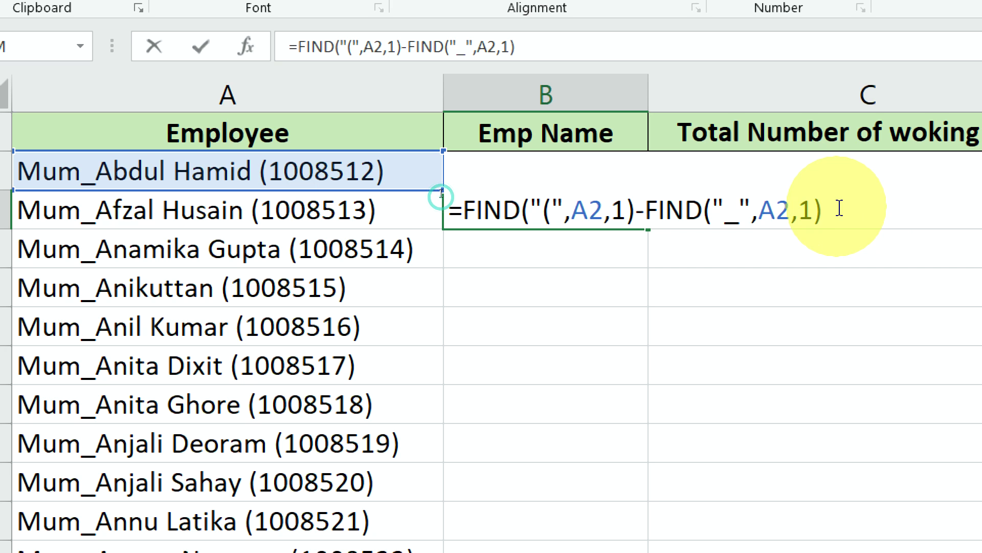
pyautogui.write('-2')
pyautogui.press('Return')
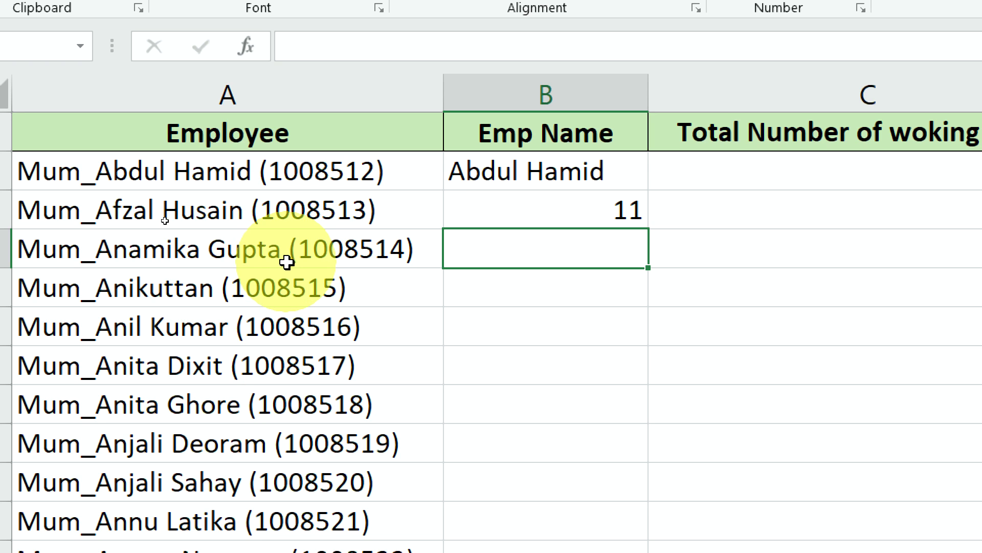
# Select the whole length expression in B3's formula for reuse
pyautogui.click(498, 210)
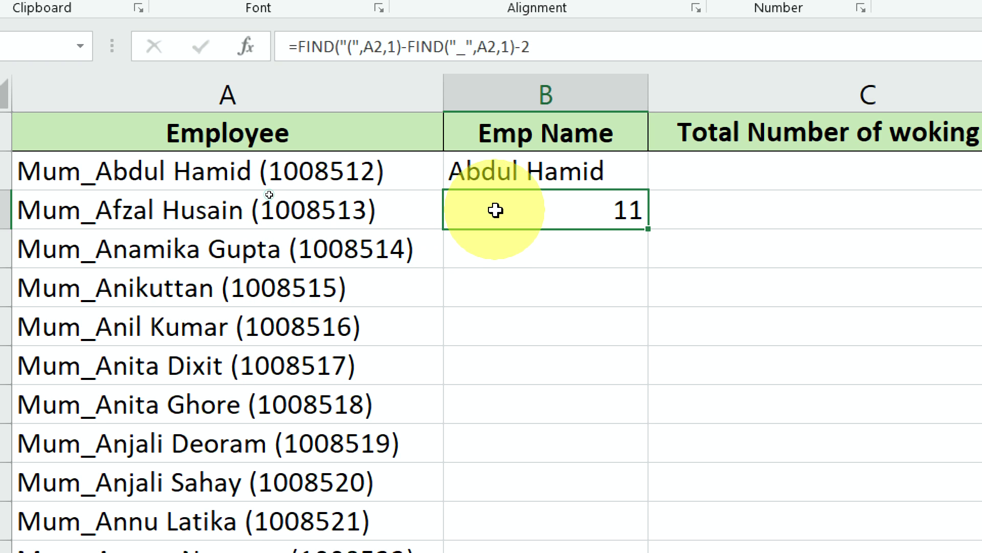
pyautogui.doubleClick(498, 210)
pyautogui.moveTo(847, 210); pyautogui.dragTo(459, 214)
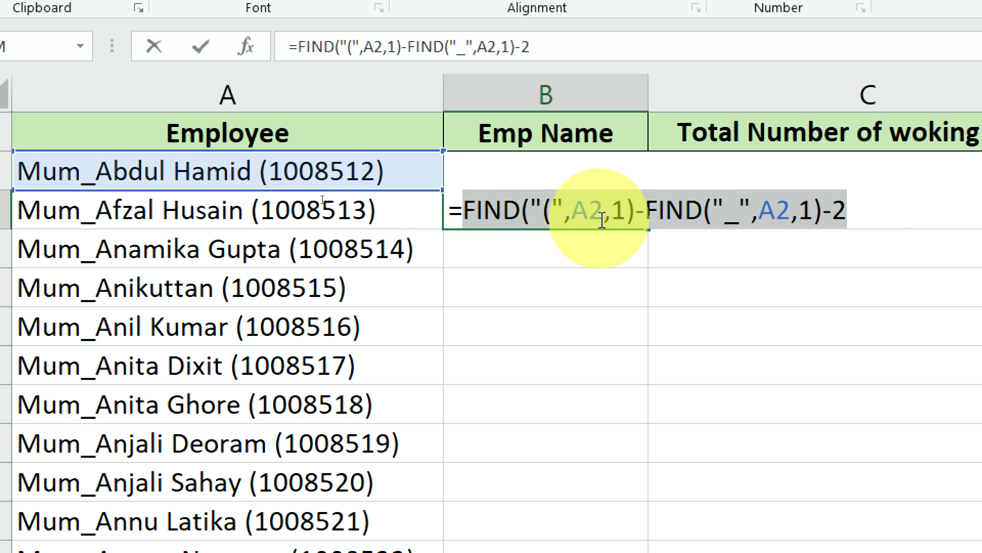
pyautogui.press('Escape')
pyautogui.doubleClick(472, 210)
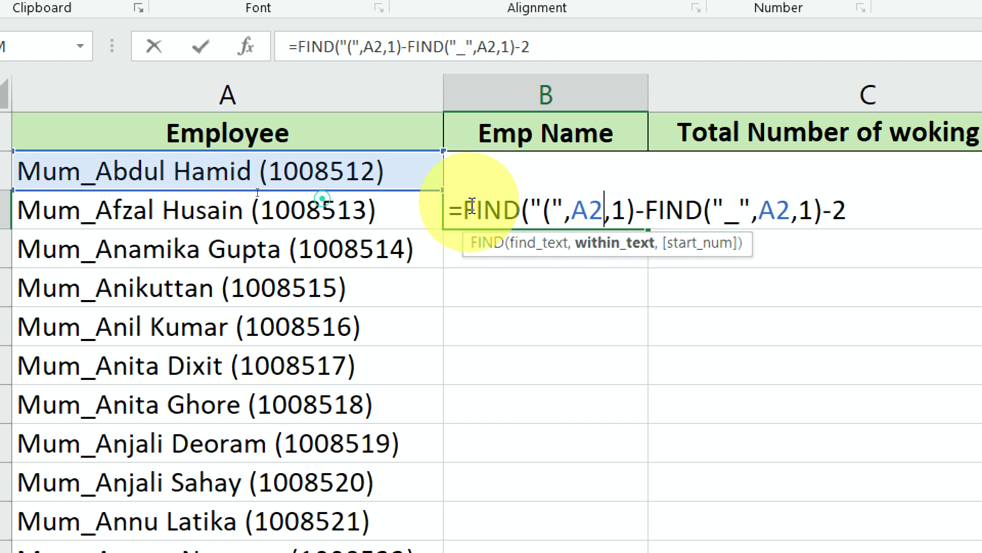
pyautogui.moveTo(471, 210); pyautogui.dragTo(899, 210)
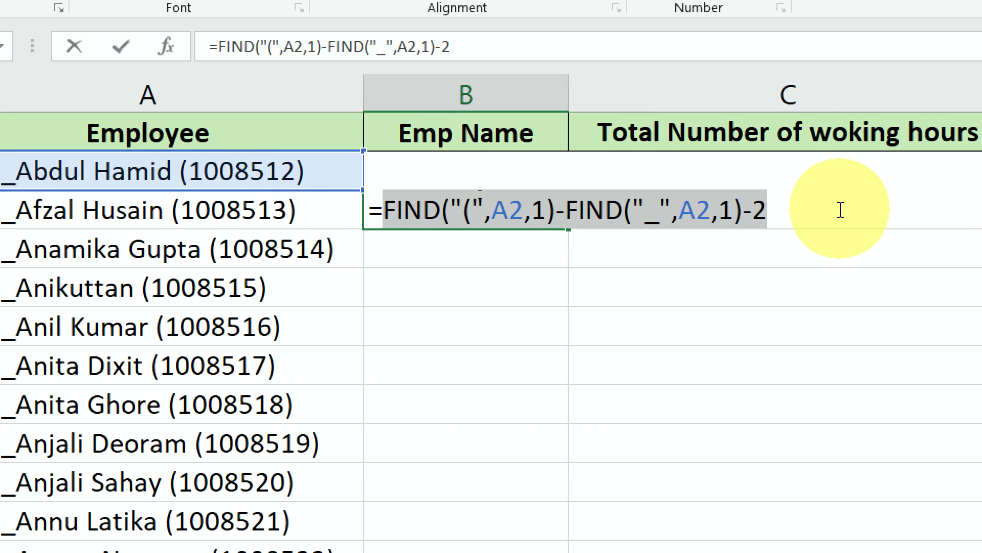
# Replace the count 11 in B2's MID with FIND("(",A2,1)-FIND("_",A2,1)-2
pyautogui.click(513, 150)
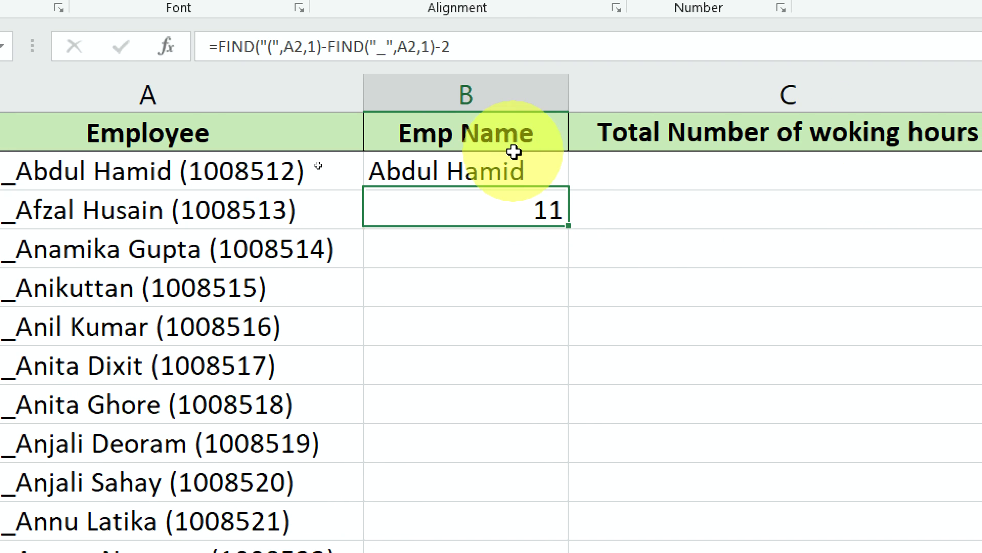
pyautogui.click(518, 169)
pyautogui.doubleClick(519, 171)
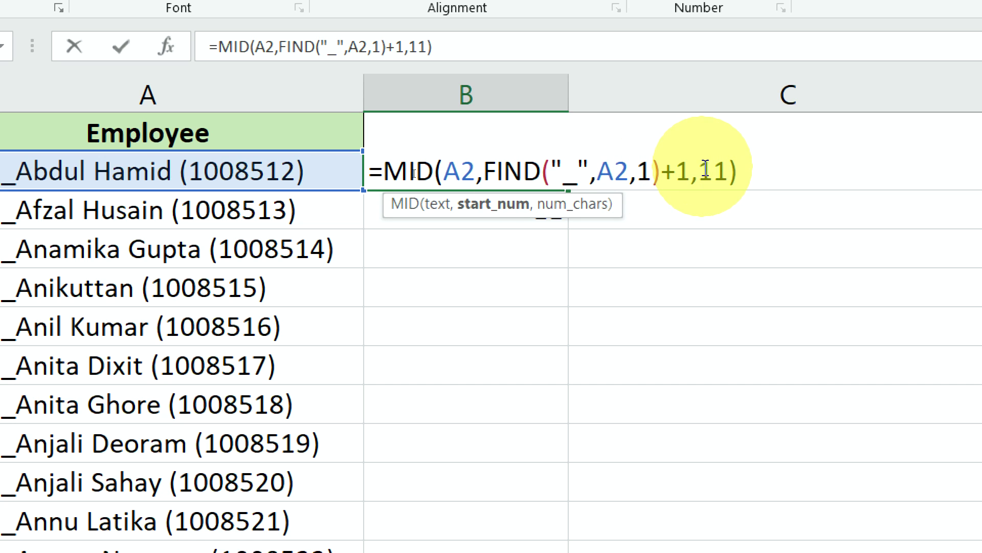
pyautogui.click(722, 169)
pyautogui.doubleClick(714, 169)
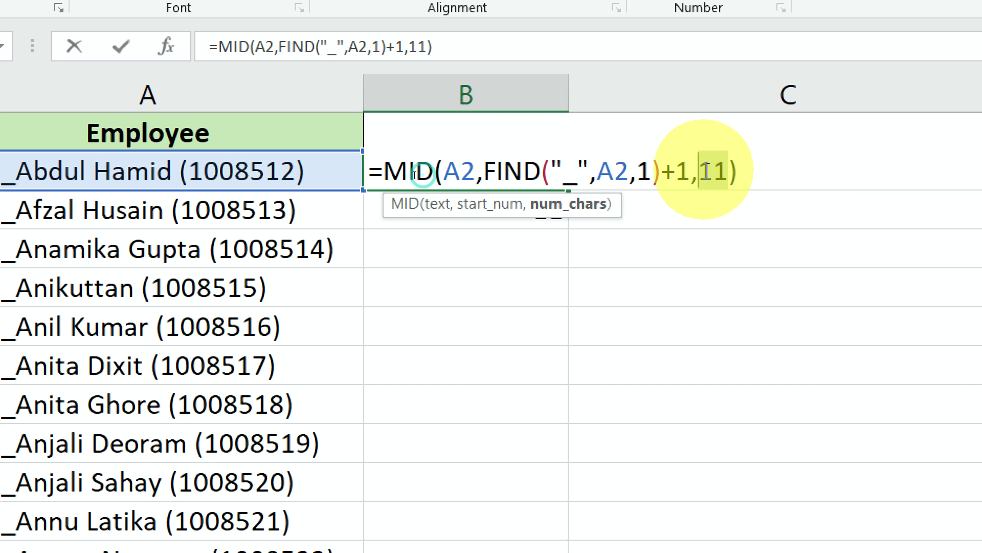
pyautogui.press('BackSpace')
pyautogui.write('FIND("(",A2,1)-FIND("_",A2,1)-2')
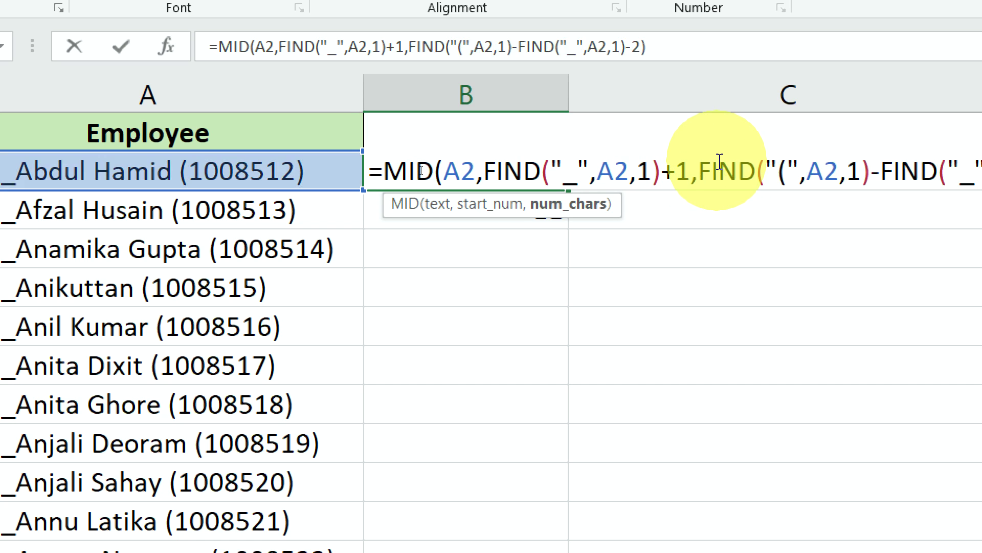
pyautogui.press('Return')
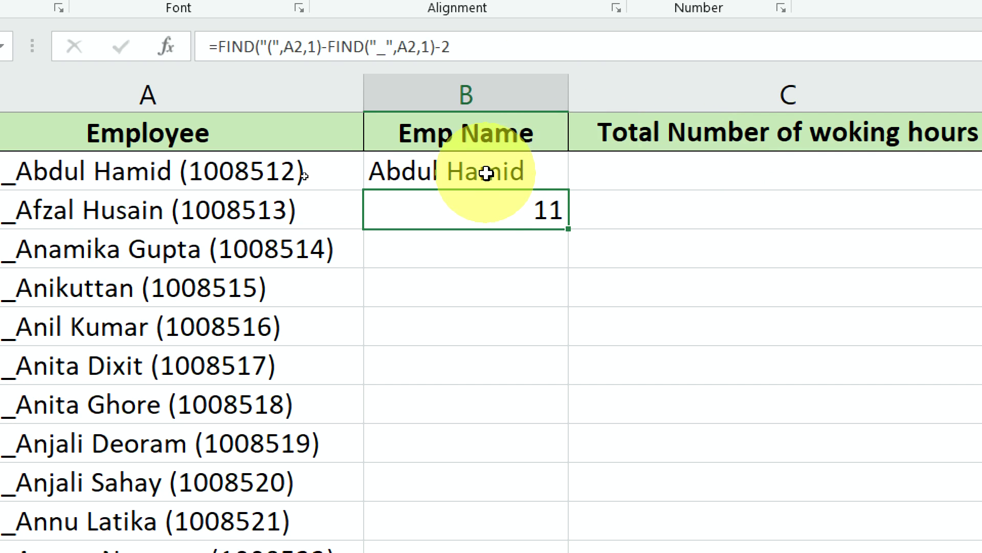
# Clear B3's helper value, fill B2's name formula down, and check B3 to B6
pyautogui.press('Delete')
pyautogui.click(541, 184)
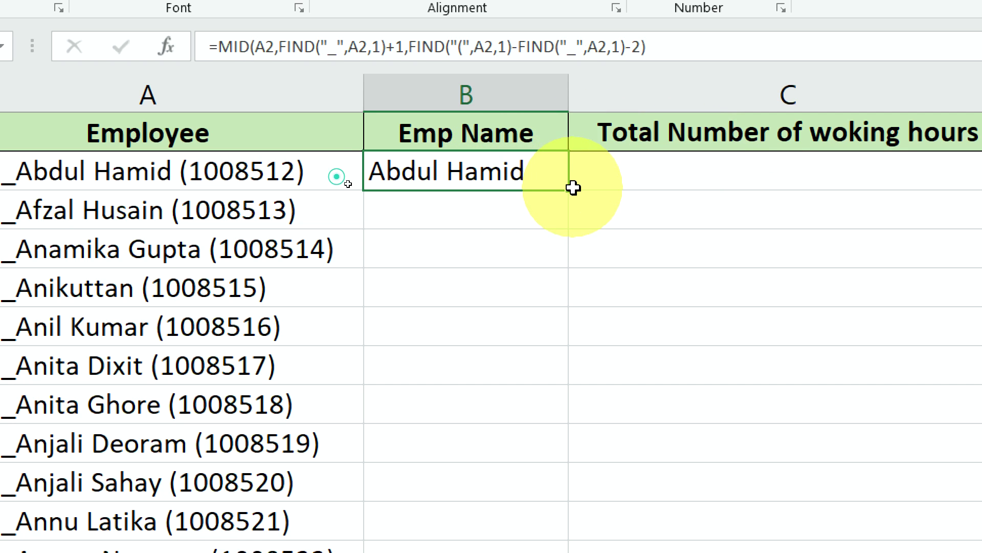
pyautogui.doubleClick(569, 189)
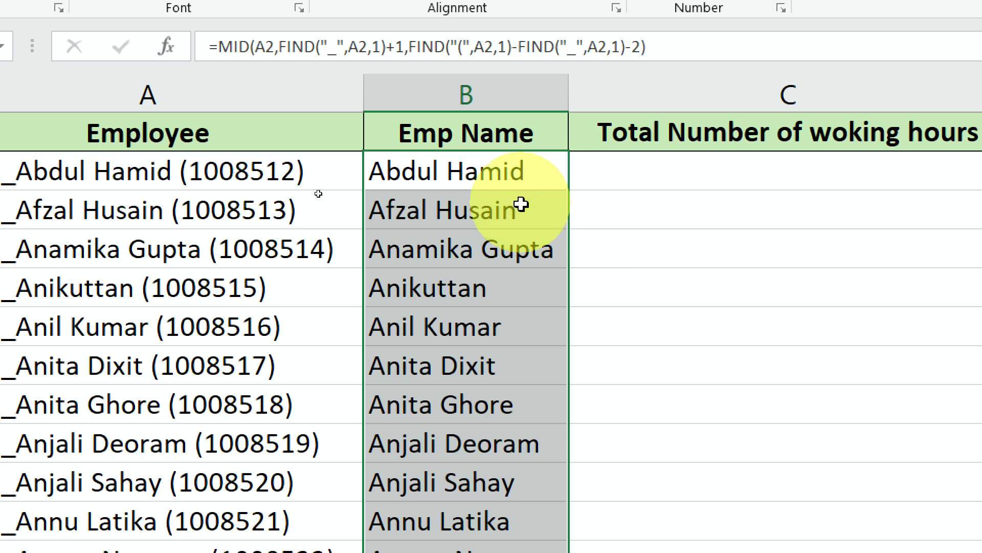
pyautogui.click(488, 215)
pyautogui.click(487, 248)
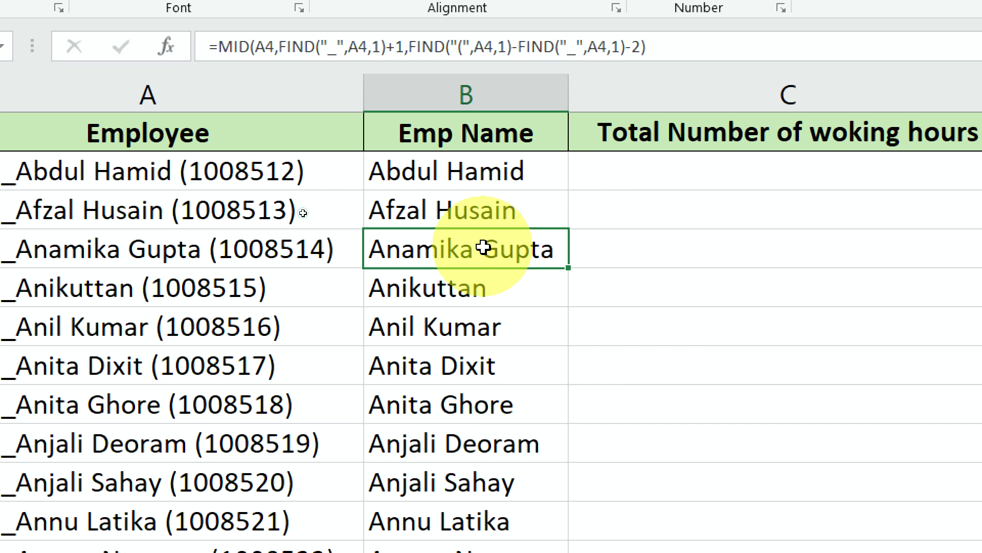
pyautogui.click(476, 290)
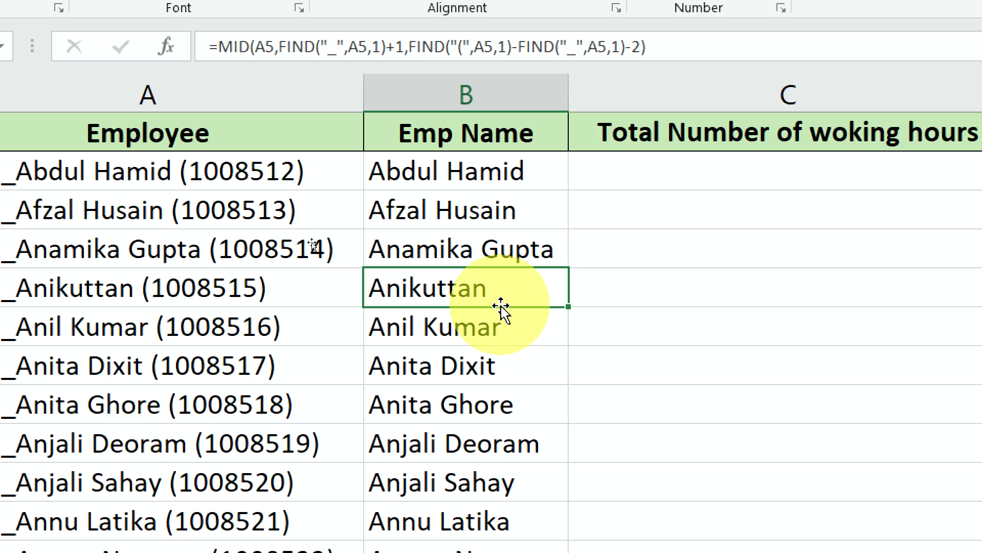
pyautogui.click(494, 326)
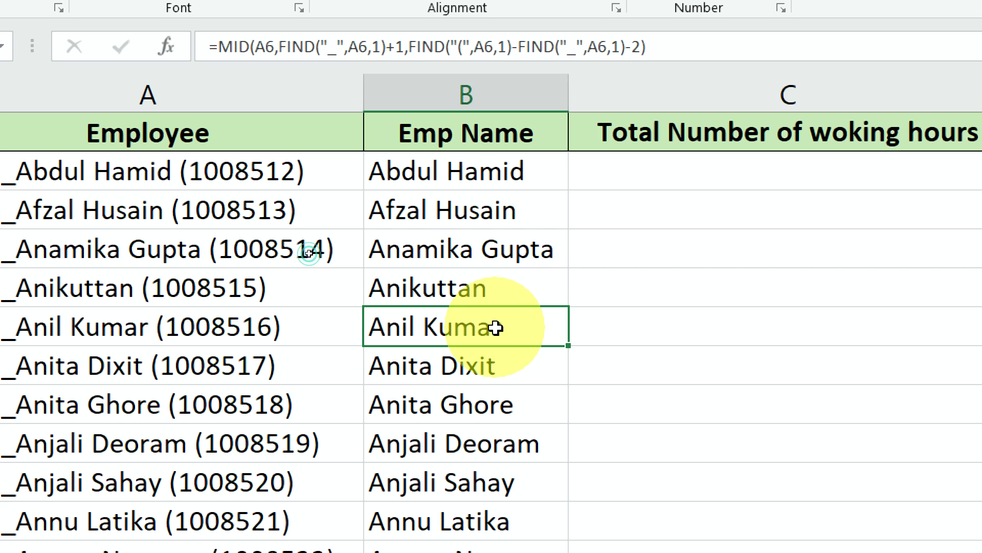
pyautogui.doubleClick(499, 172)
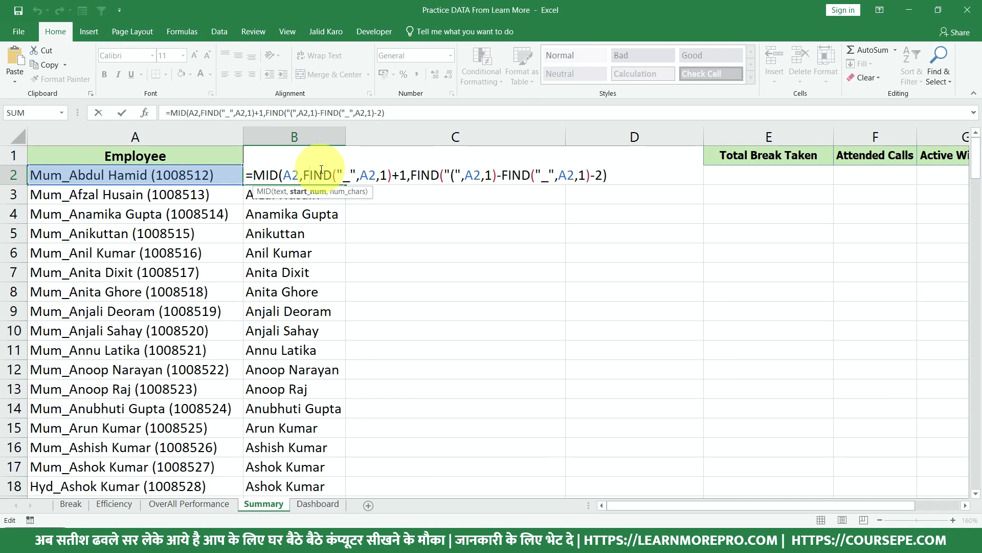
pyautogui.doubleClick(314, 174)
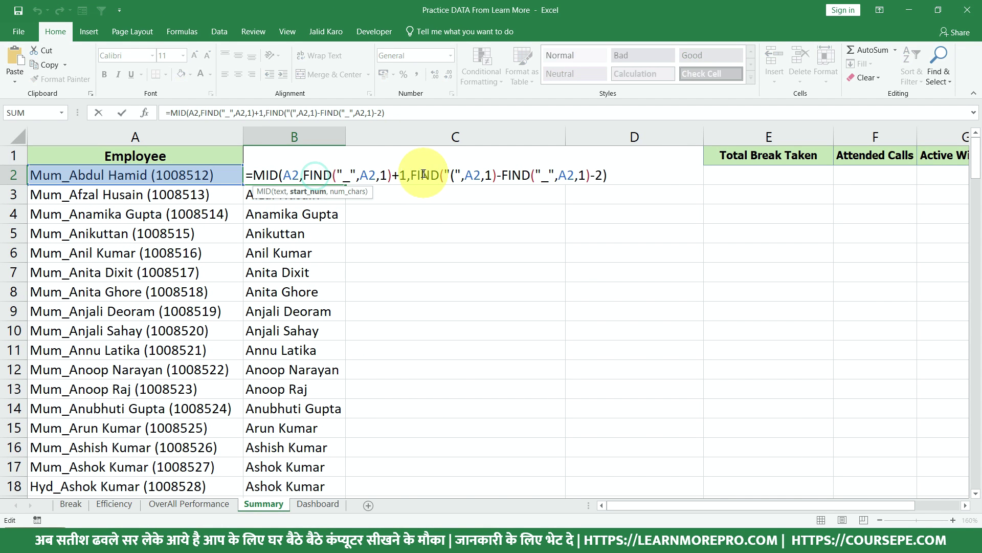
pyautogui.moveTo(412, 174); pyautogui.dragTo(615, 179)
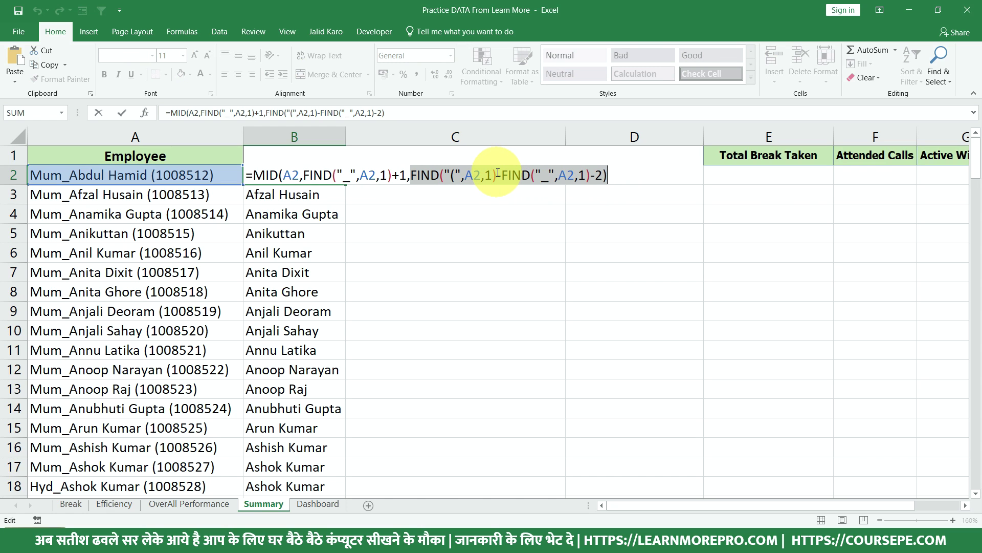
pyautogui.press('Escape')
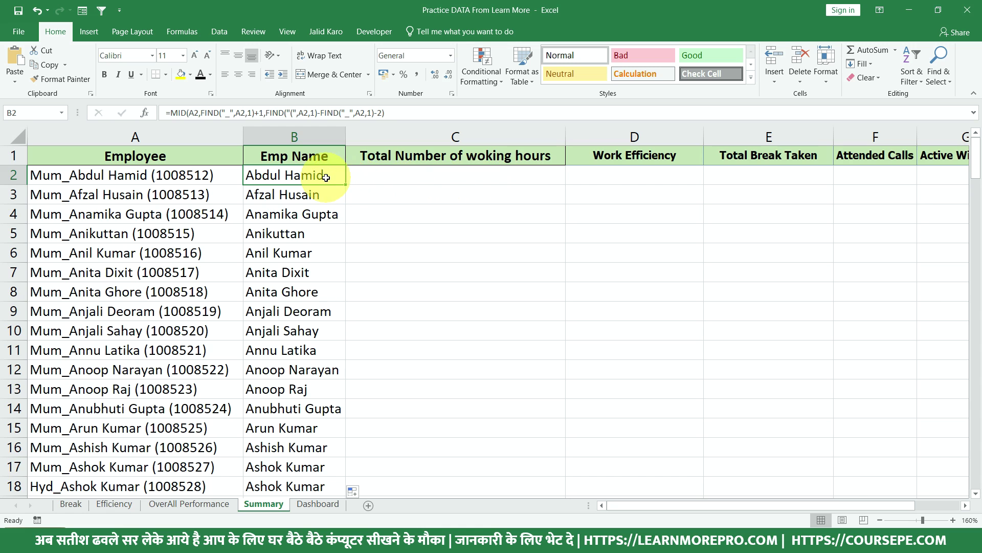
pyautogui.doubleClick(326, 177)
pyautogui.press('Escape')
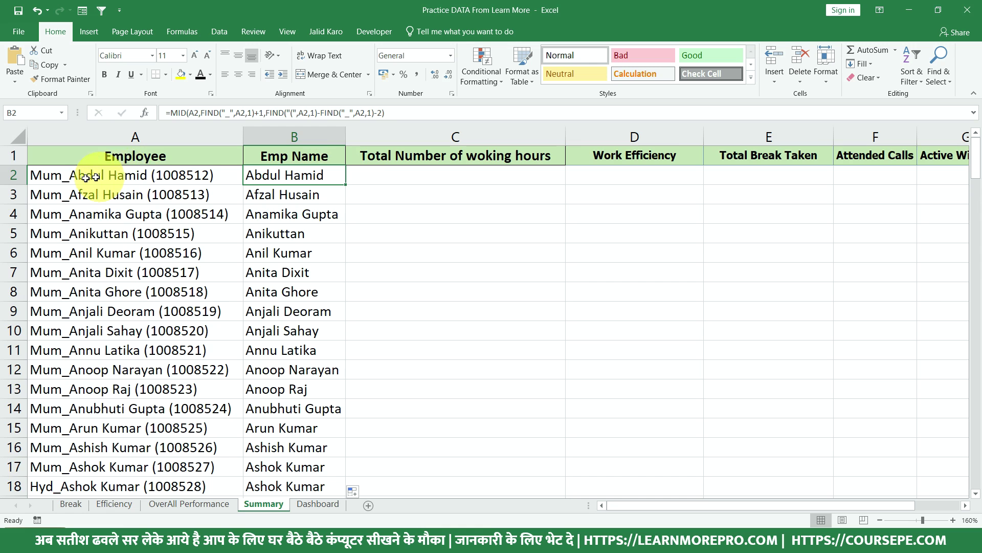
pyautogui.doubleClick(259, 176)
pyautogui.moveTo(579, 175); pyautogui.dragTo(604, 174)
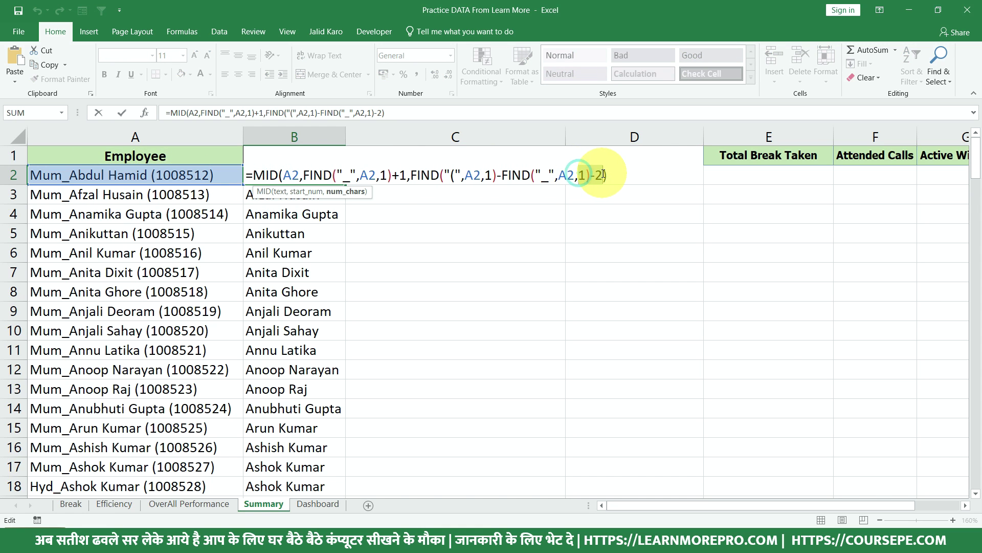
pyautogui.press('Escape')
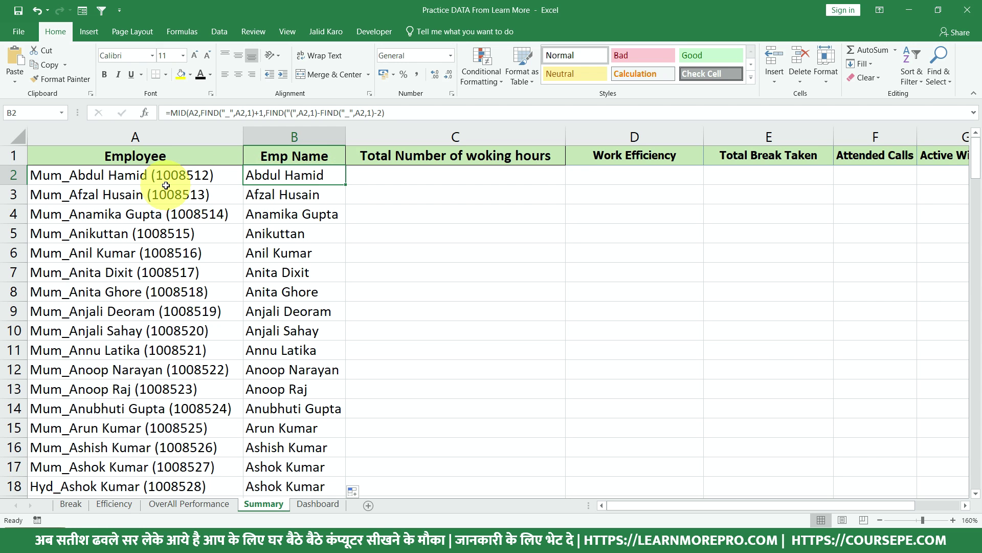
pyautogui.click(153, 175)
pyautogui.keyDown('ctrl'); pyautogui.scroll(3, 153, 175); pyautogui.keyUp('ctrl')
pyautogui.scroll(1, 206, 201)
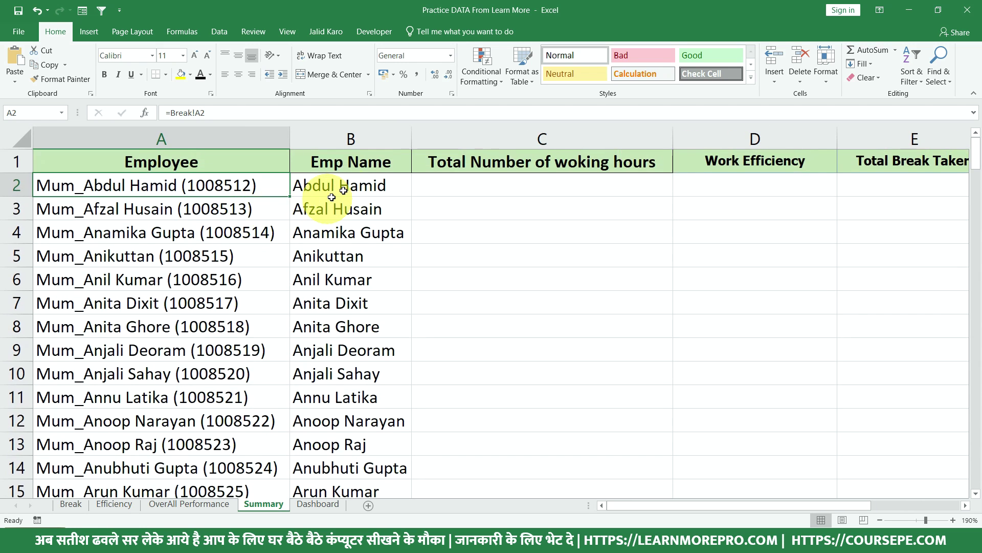
pyautogui.click(340, 192)
pyautogui.doubleClick(340, 192)
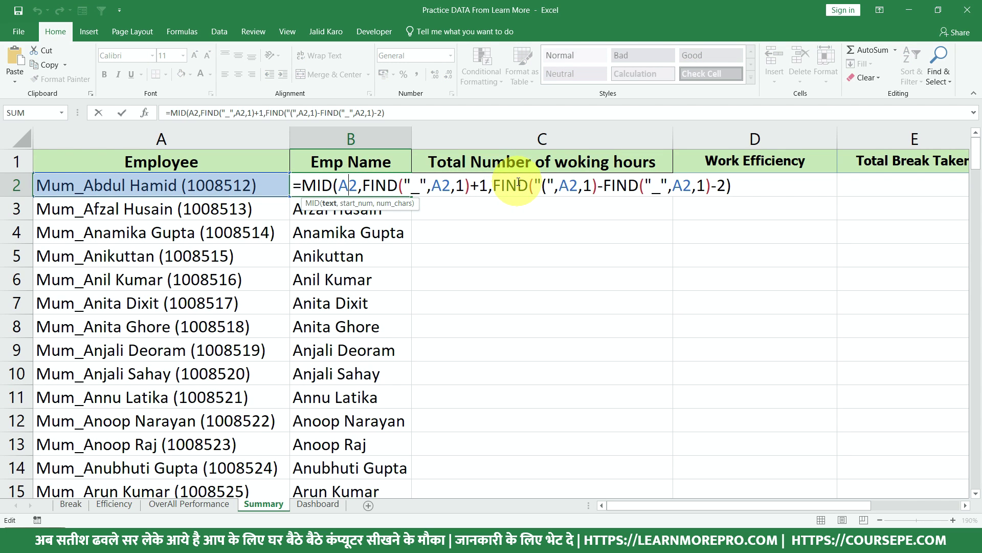
pyautogui.press('Escape')
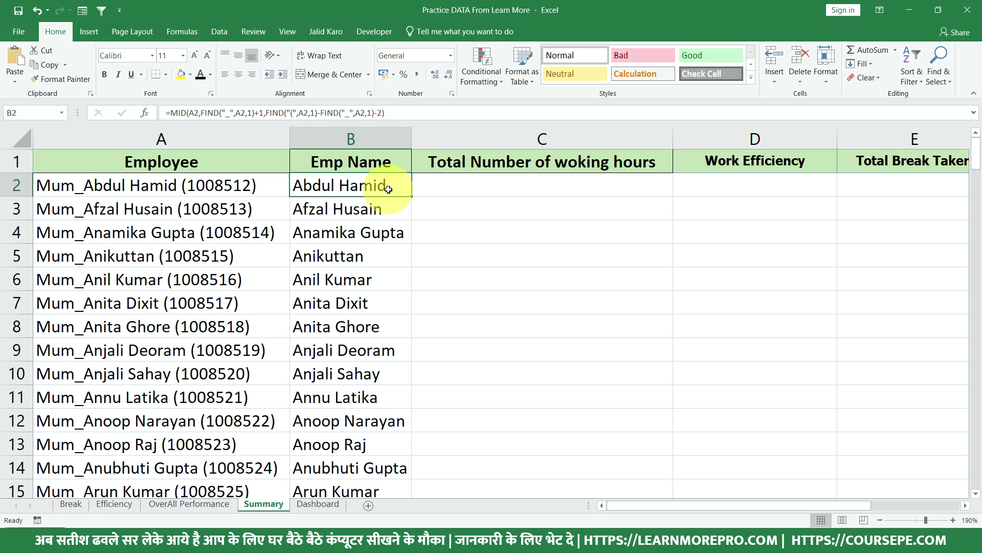
pyautogui.doubleClick(348, 188)
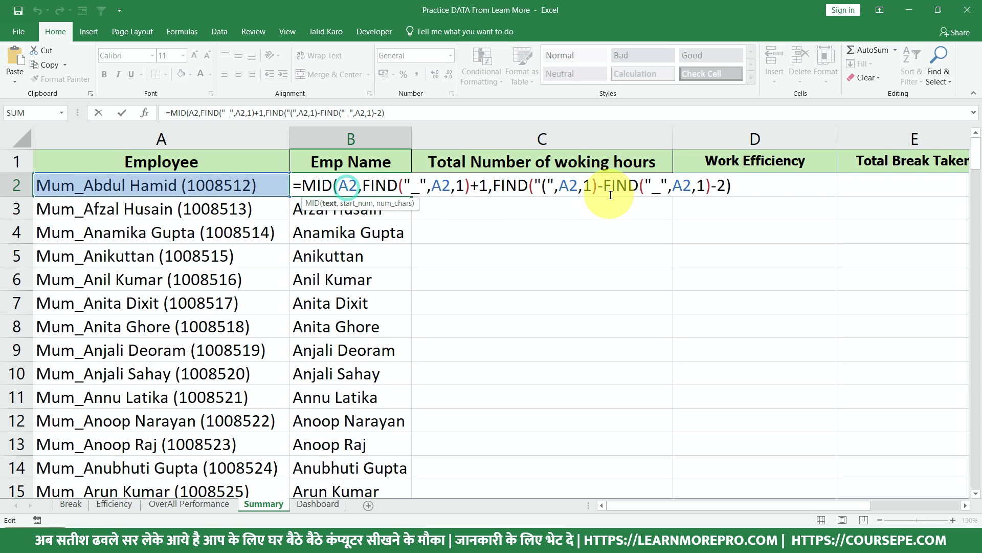
pyautogui.press('Escape')
pyautogui.click(531, 189)
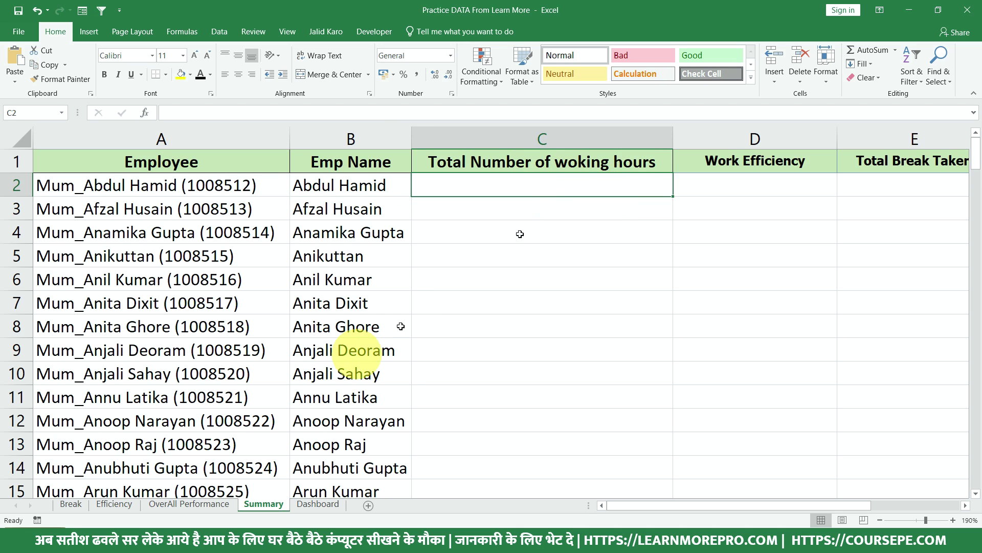
pyautogui.moveTo(535, 168); pyautogui.dragTo(550, 293)
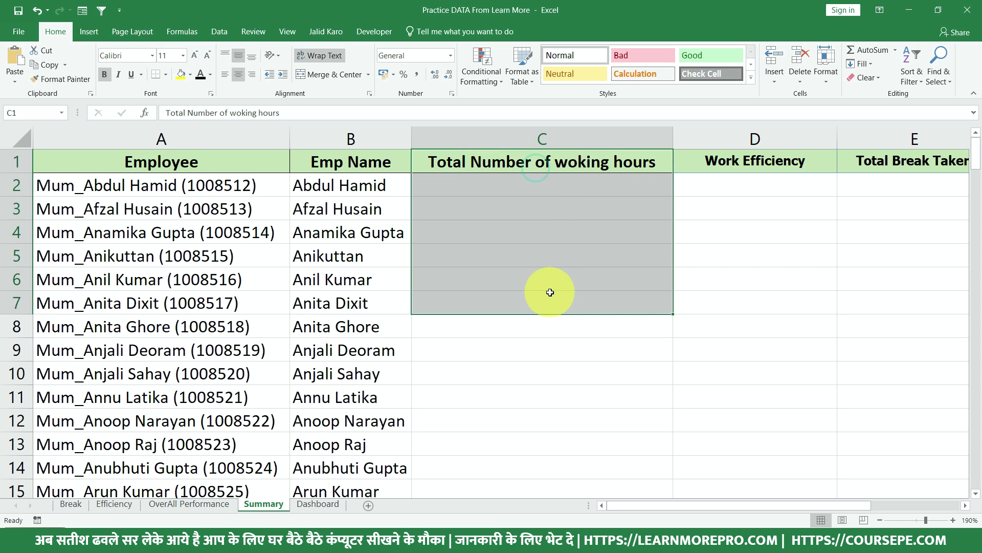
pyautogui.click(515, 185)
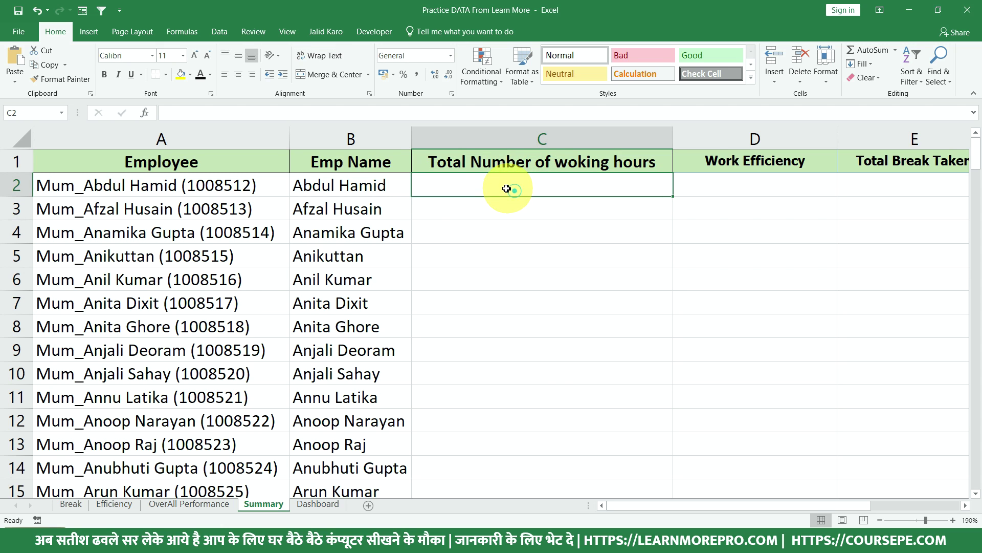
pyautogui.click(121, 501)
pyautogui.moveTo(275, 165); pyautogui.dragTo(285, 360)
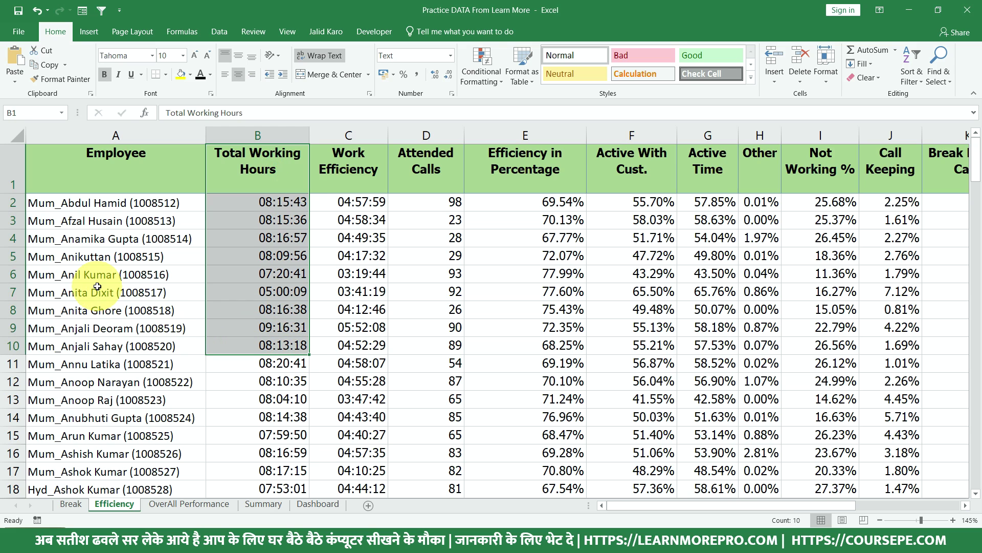
pyautogui.keyDown('ctrl'); pyautogui.scroll(2, 97, 287); pyautogui.keyUp('ctrl')
pyautogui.moveTo(209, 281); pyautogui.dragTo(153, 347)
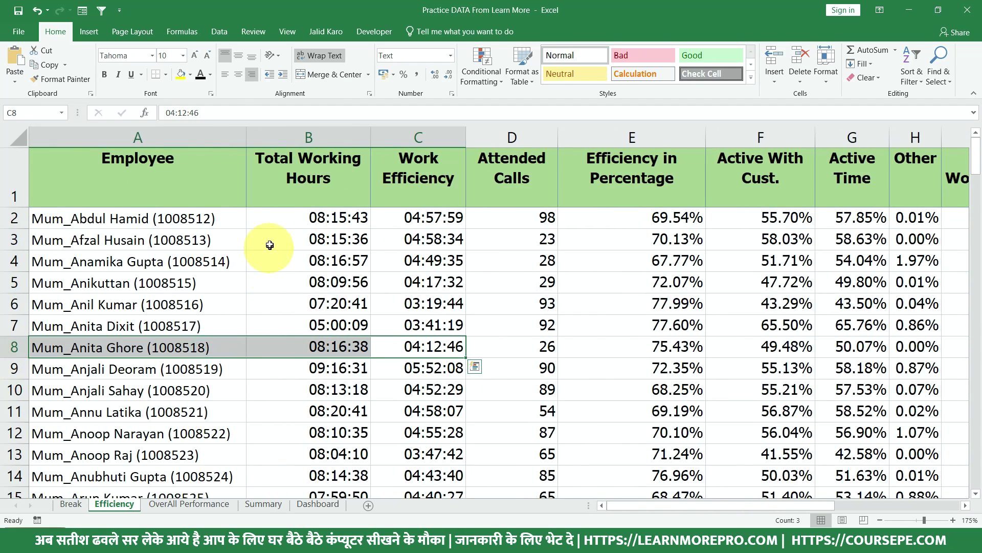
pyautogui.click(291, 219)
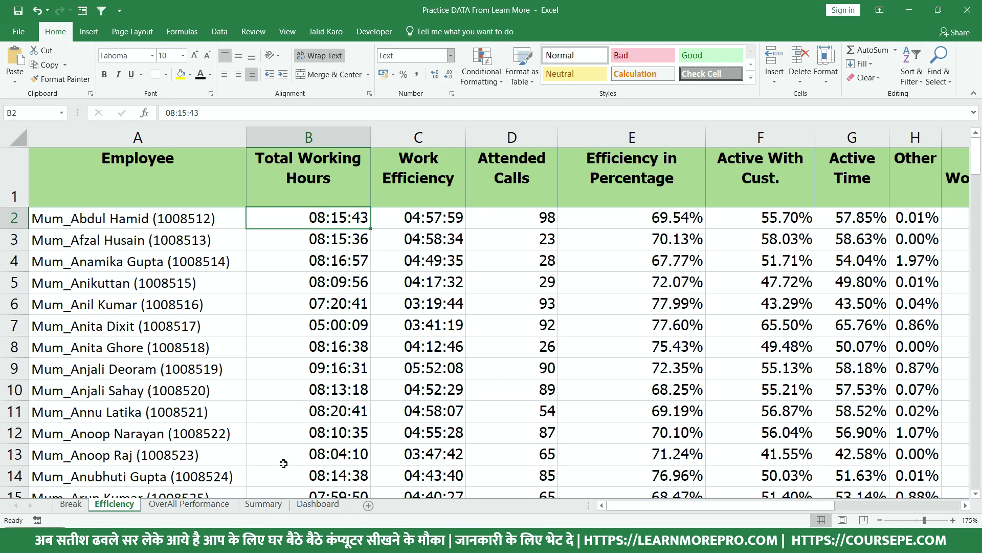
# On the Summary sheet, select the working-hours cells C2 to C9, then return to C2
pyautogui.click(262, 502)
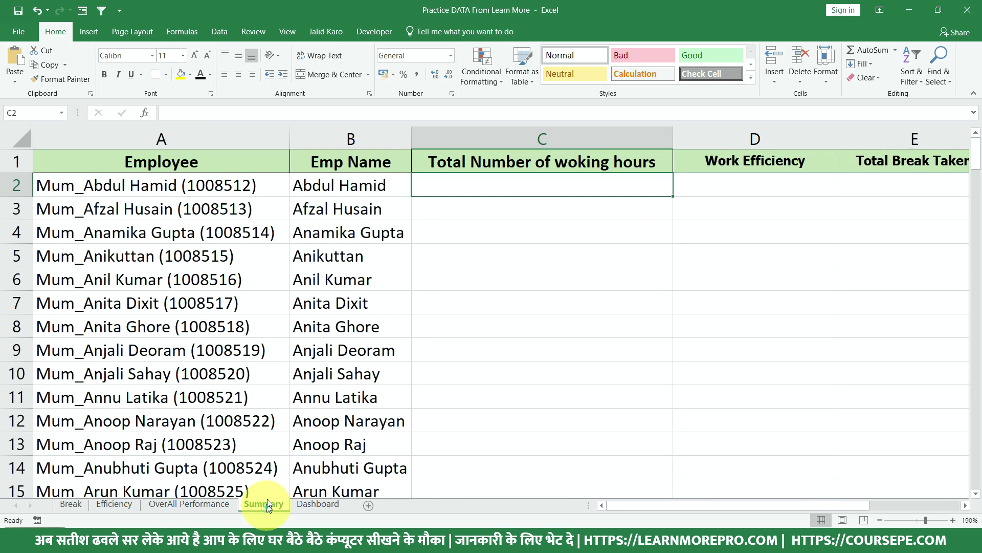
pyautogui.moveTo(480, 186); pyautogui.dragTo(475, 340)
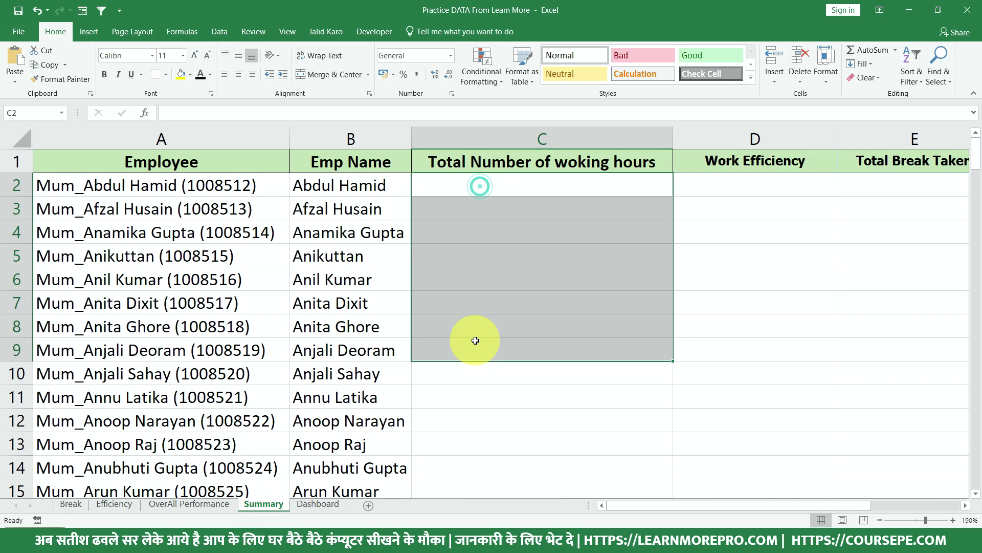
pyautogui.click(506, 183)
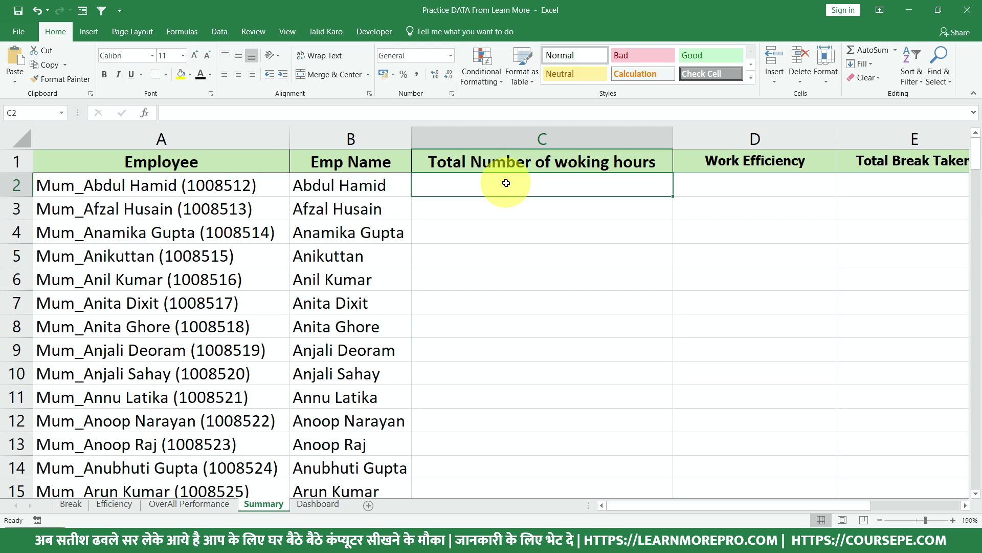
# Go to the Break sheet and drag-select its table columns A through I
pyautogui.click(72, 509)
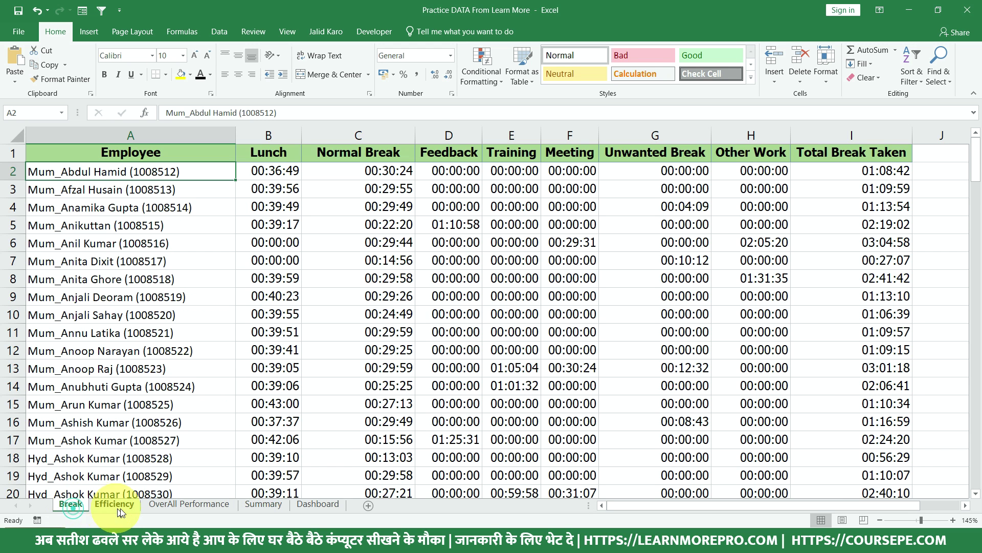
pyautogui.click(185, 505)
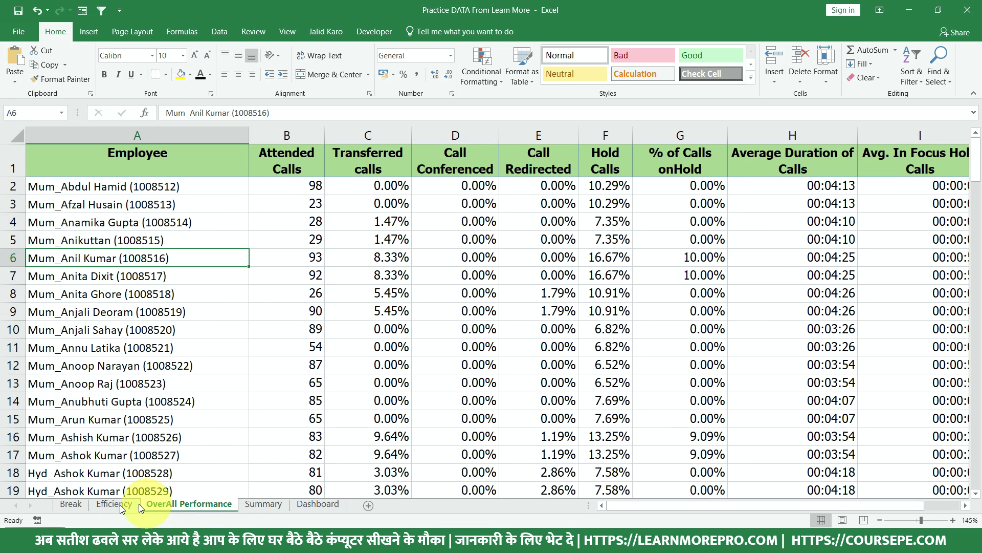
pyautogui.click(78, 508)
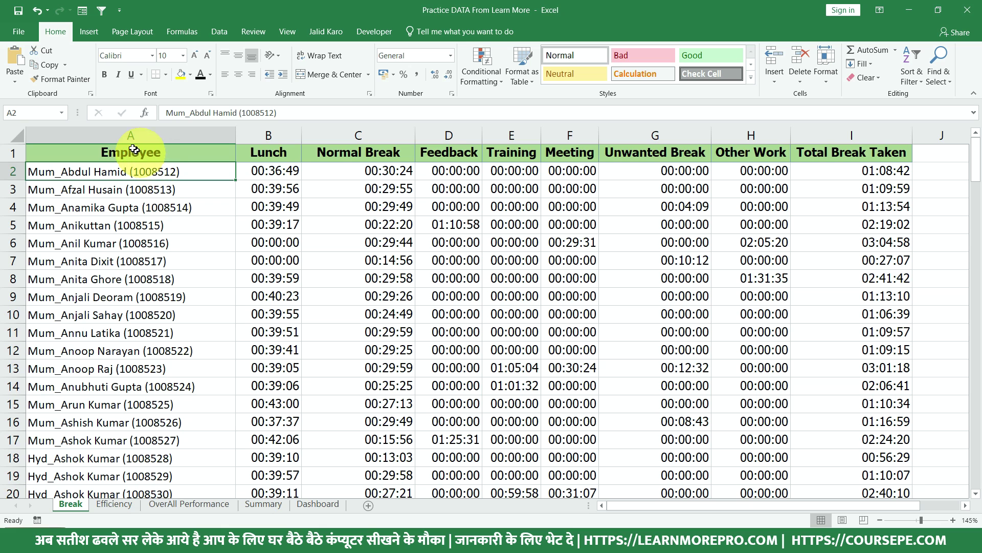
pyautogui.moveTo(130, 134)
pyautogui.mouseDown()
pyautogui.moveTo(737, 172)
pyautogui.moveTo(836, 147)
pyautogui.mouseUp()
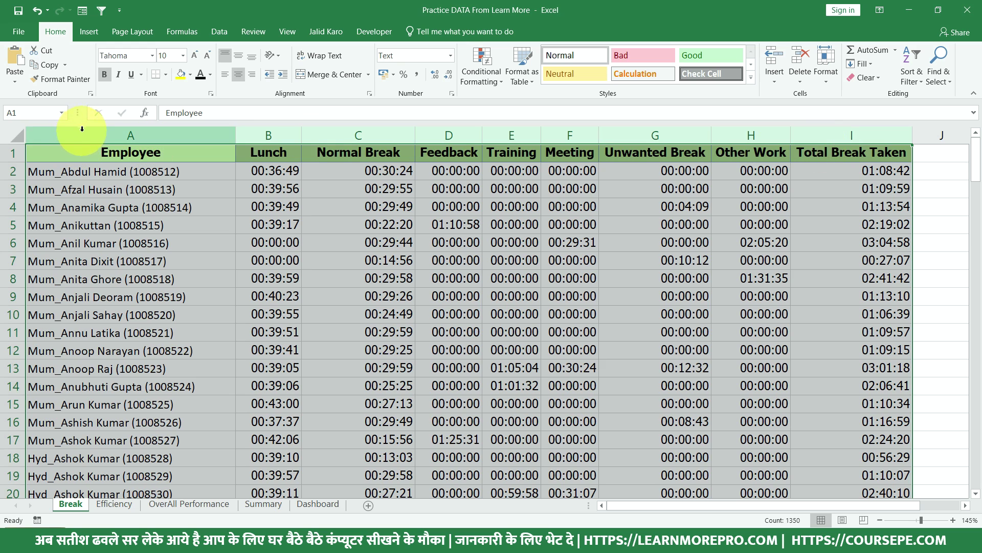
pyautogui.moveTo(82, 131); pyautogui.dragTo(817, 126)
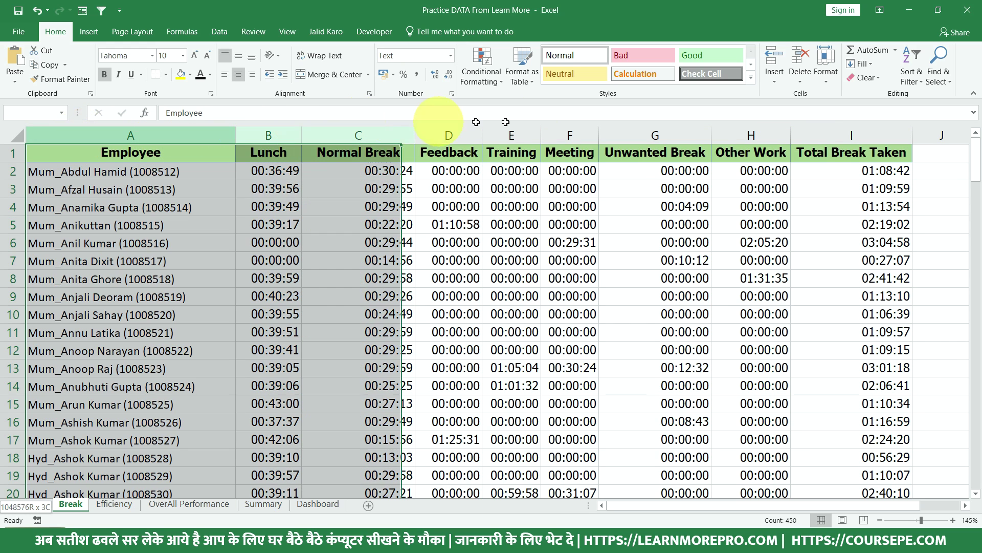
# Enter 'Break' in the Name Box for columns A:I, then reselect the table columns
pyautogui.moveTo(816, 126); pyautogui.dragTo(833, 127)
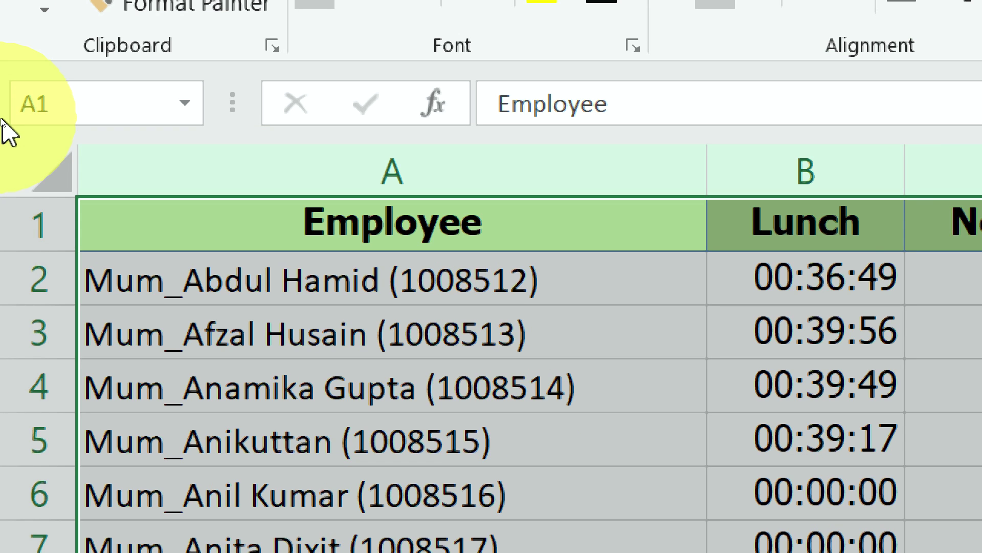
pyautogui.click(16, 113)
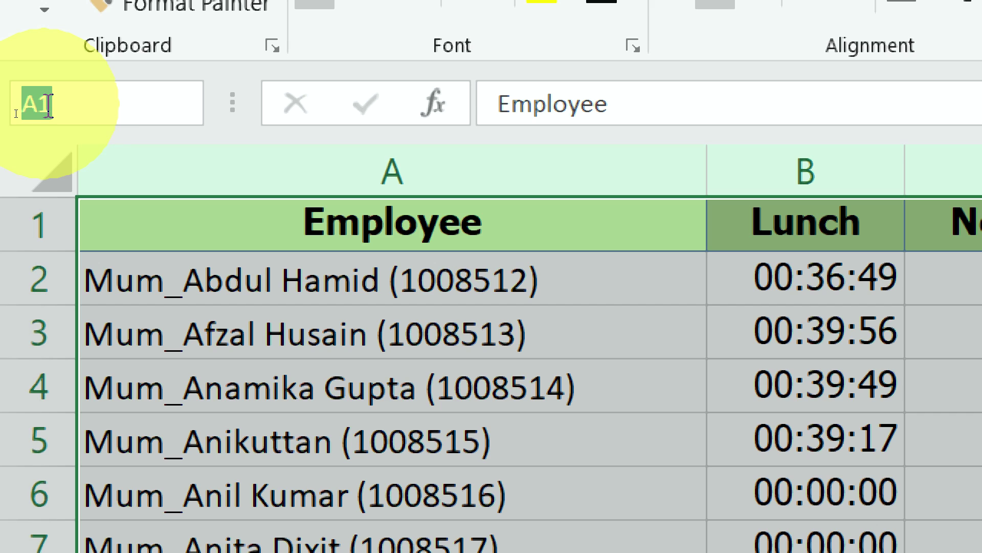
pyautogui.write('bB')
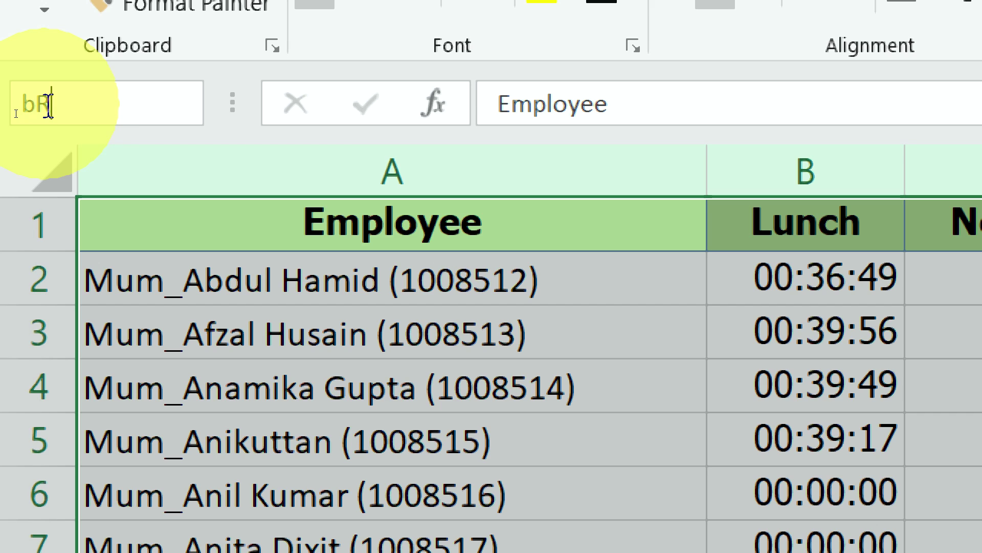
pyautogui.press('BackSpace')
pyautogui.press('BackSpace')
pyautogui.write('B')
pyautogui.write('r')
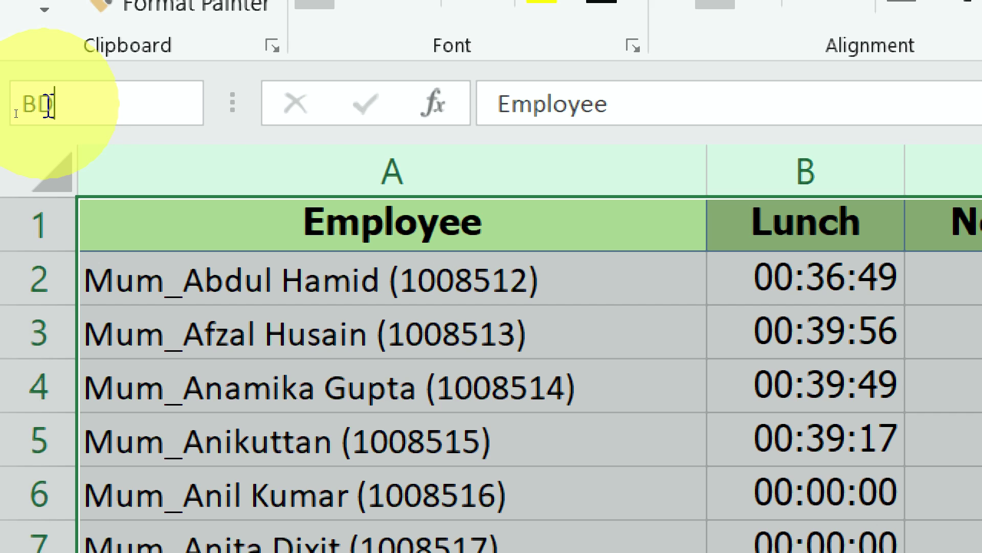
pyautogui.press('BackSpace')
pyautogui.write('reak')
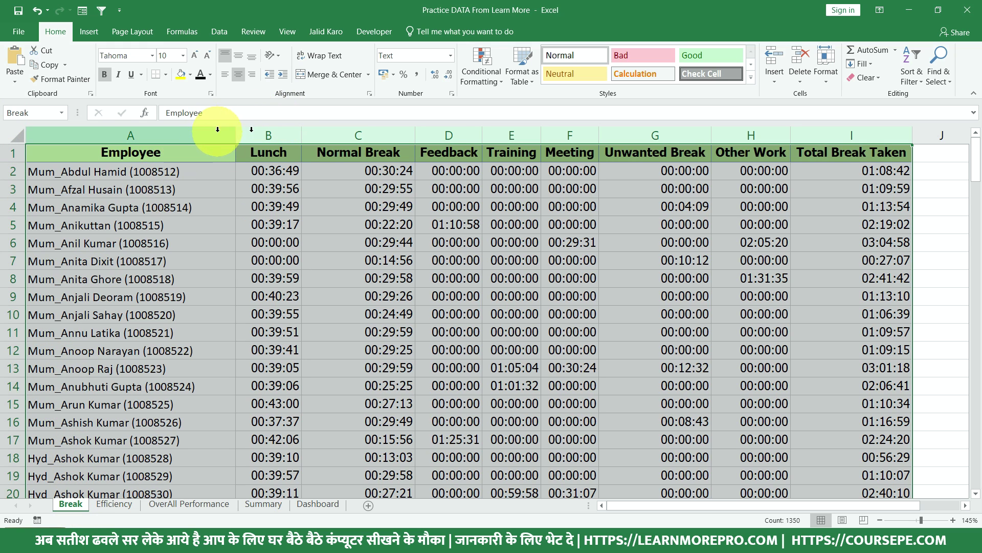
pyautogui.moveTo(822, 135); pyautogui.dragTo(161, 131)
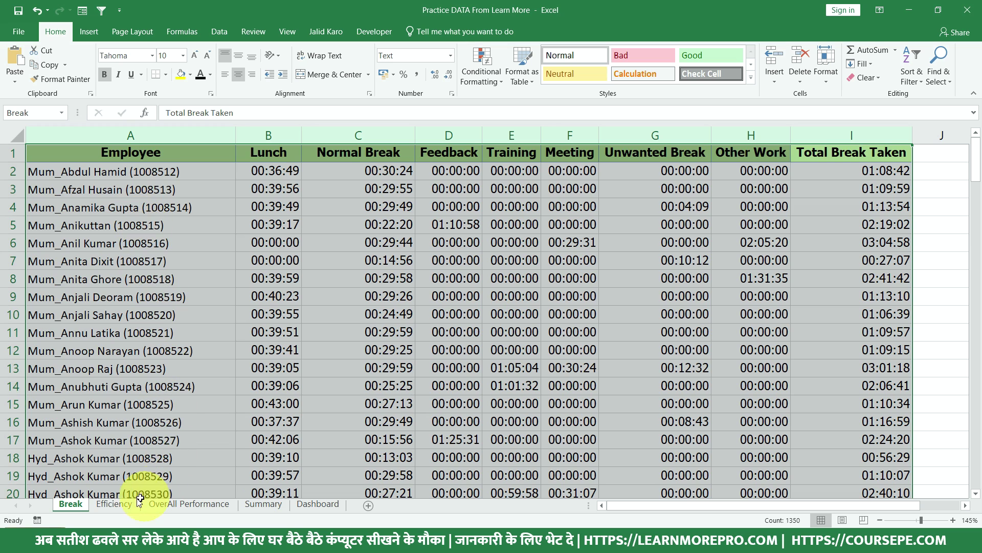
# Select the Efficiency sheet's table columns and enter 'E_Data' as their name in the Name Box
pyautogui.click(124, 508)
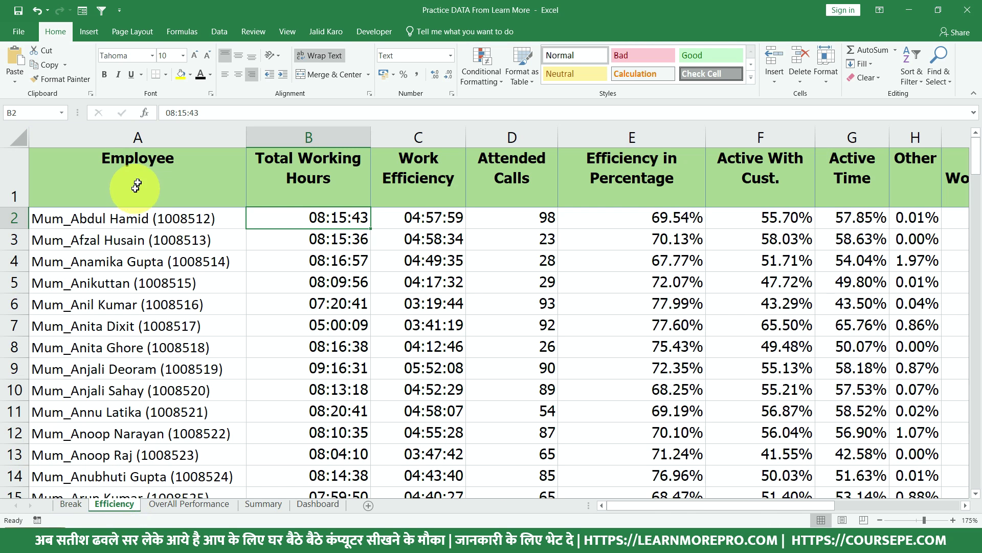
pyautogui.moveTo(158, 137)
pyautogui.mouseDown()
pyautogui.moveTo(977, 129)
pyautogui.moveTo(877, 128)
pyautogui.mouseUp()
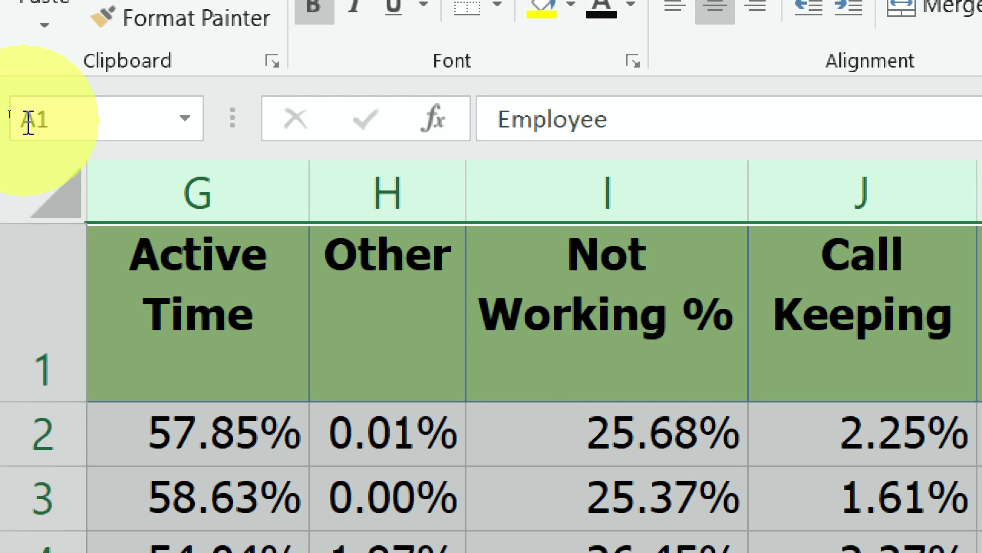
pyautogui.click(28, 123)
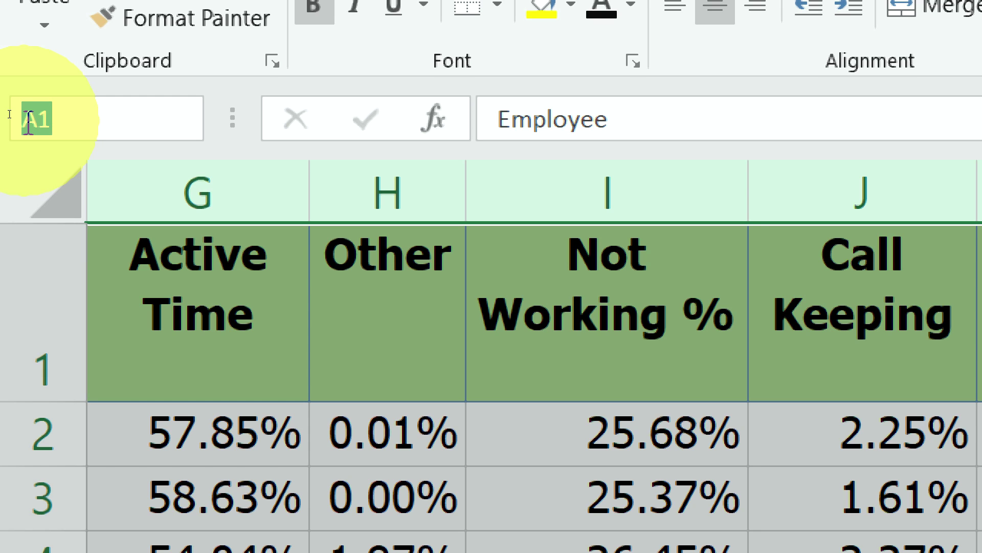
pyautogui.write('E')
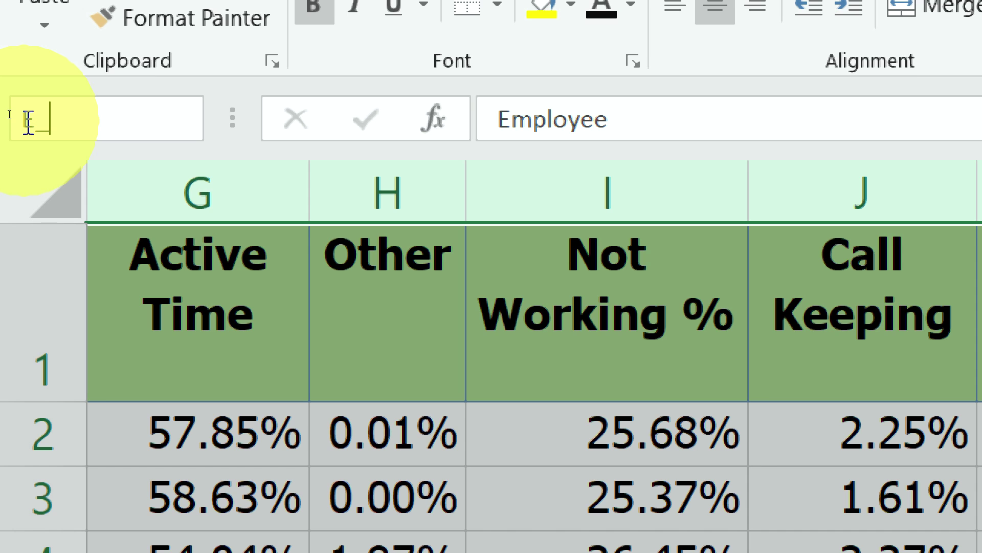
pyautogui.write('_Data')
pyautogui.press('Return')
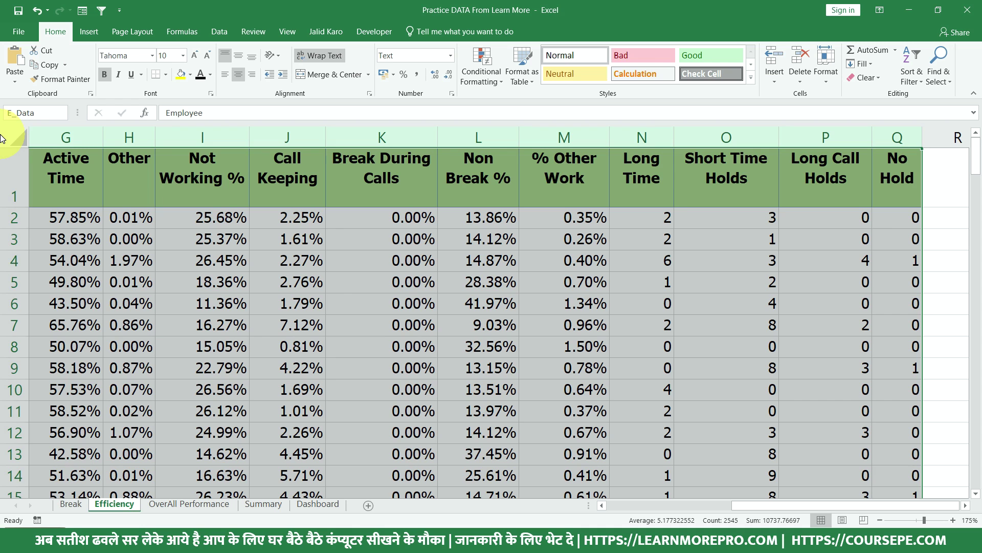
pyautogui.press('Return')
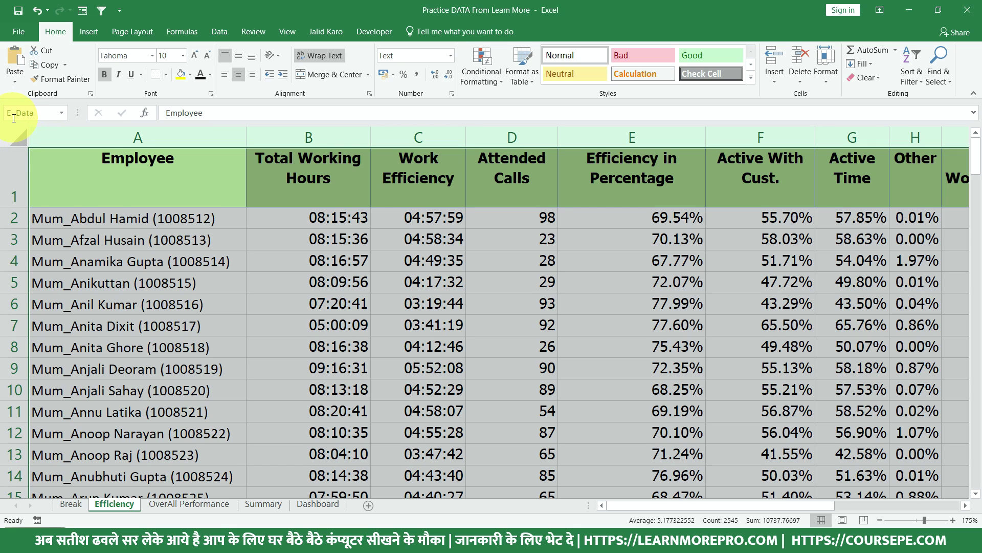
pyautogui.click(179, 41)
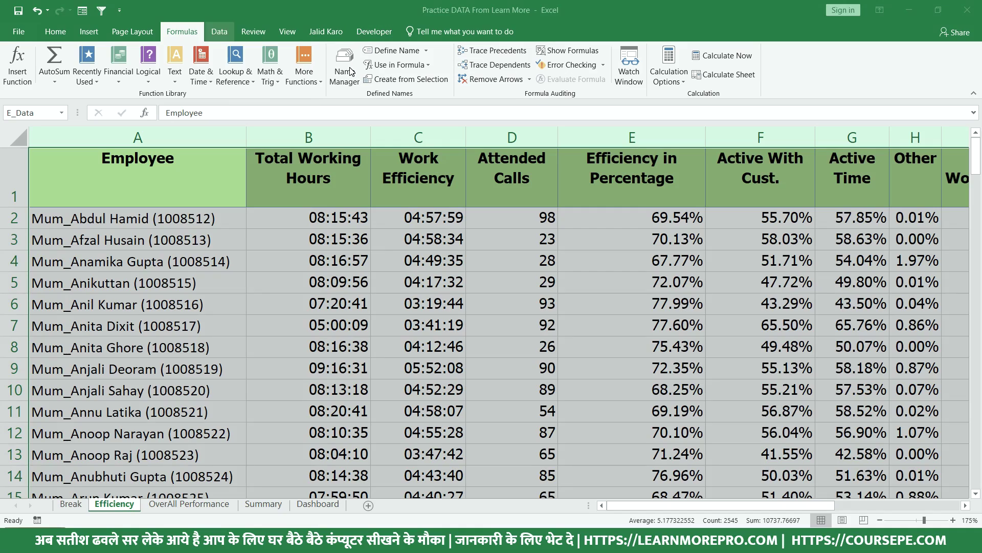
# In Name Manager, delete the underscore from E_Data to make it EData, then show OverAll Performance
pyautogui.click(345, 68)
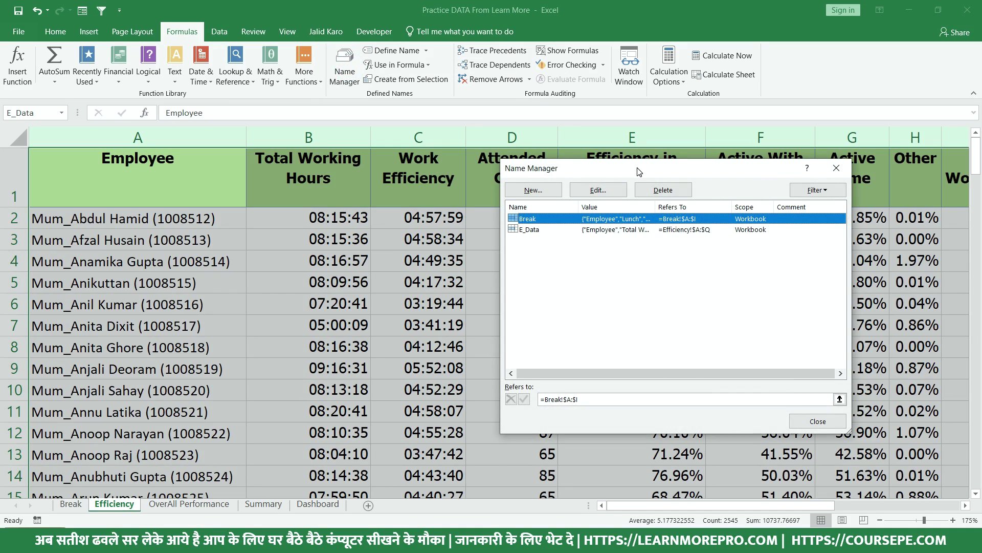
pyautogui.moveTo(638, 169); pyautogui.dragTo(562, 168)
pyautogui.click(500, 234)
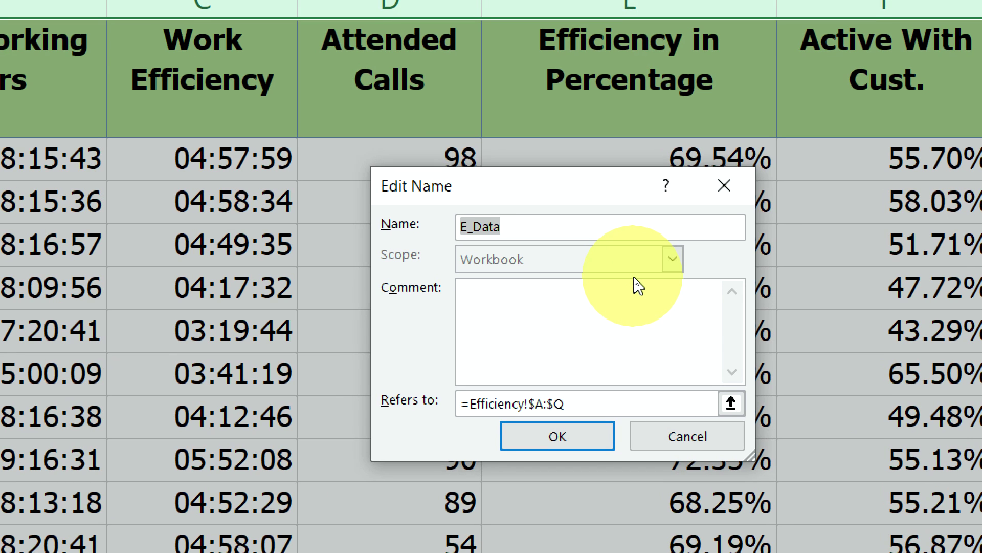
pyautogui.click(473, 226)
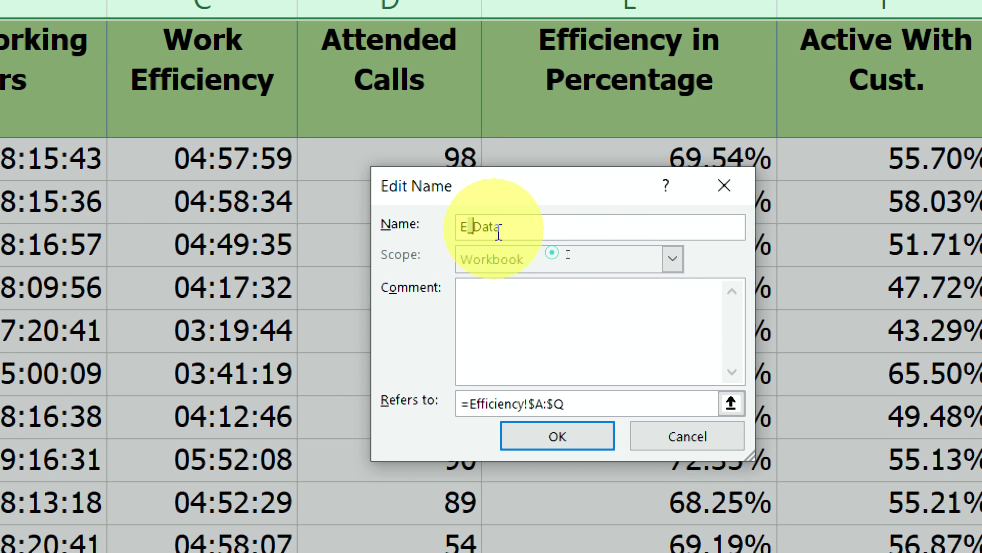
pyautogui.press('Delete')
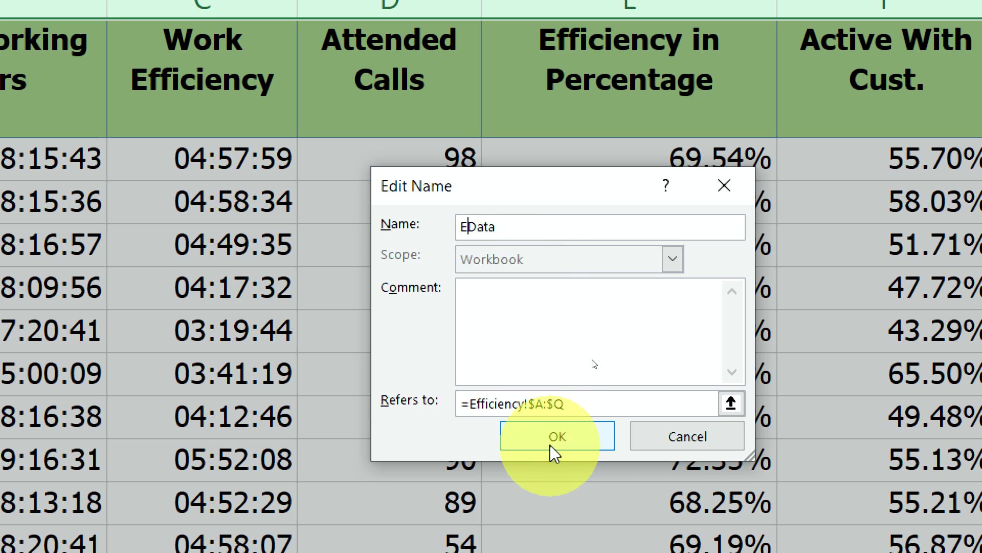
pyautogui.click(551, 443)
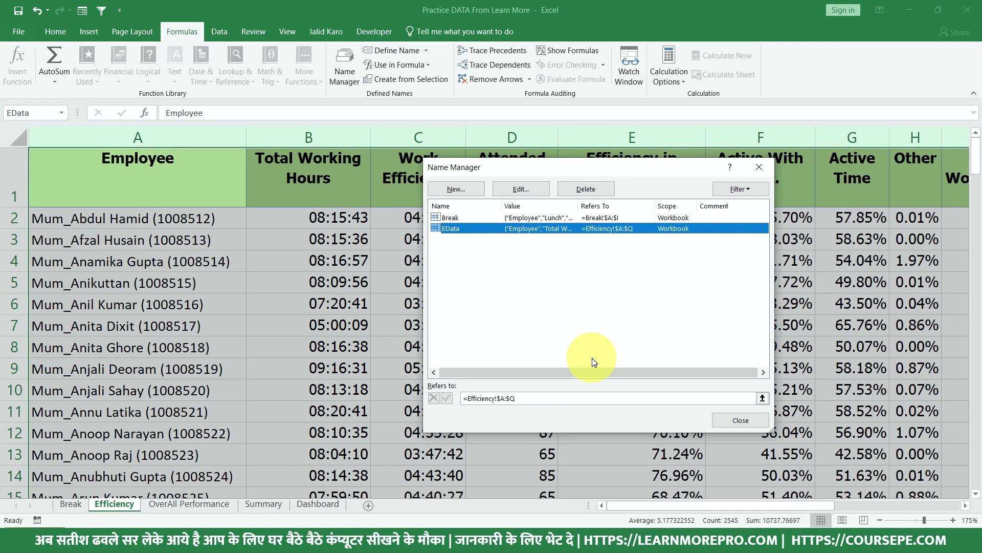
pyautogui.click(731, 422)
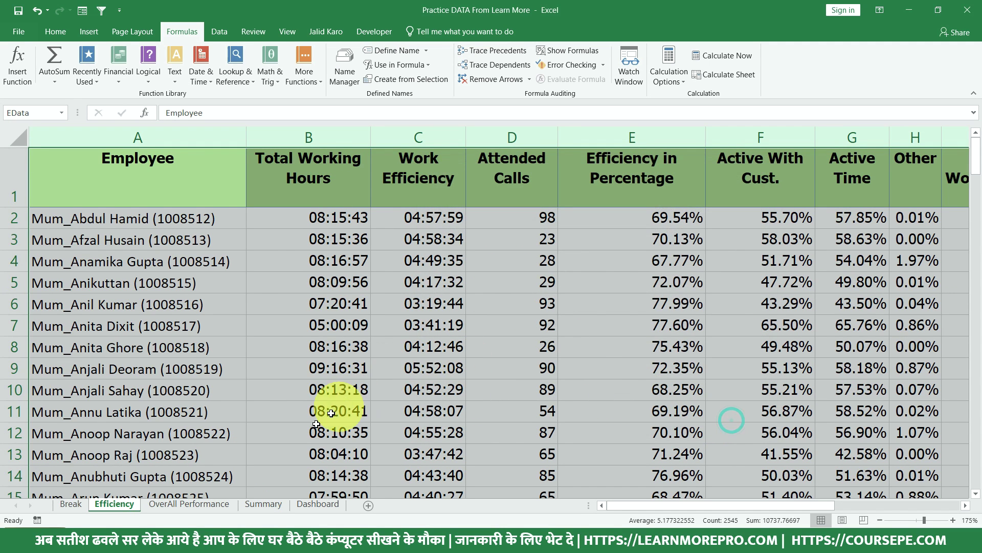
pyautogui.click(217, 505)
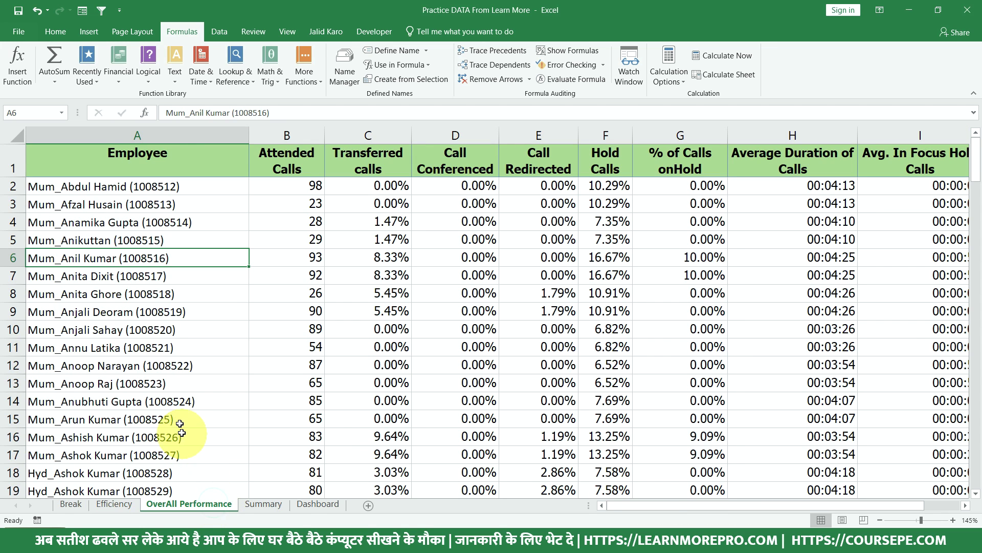
# Select OverAll Performance columns A to J and enter 'PData' in the Name Box
pyautogui.moveTo(171, 134); pyautogui.dragTo(865, 119)
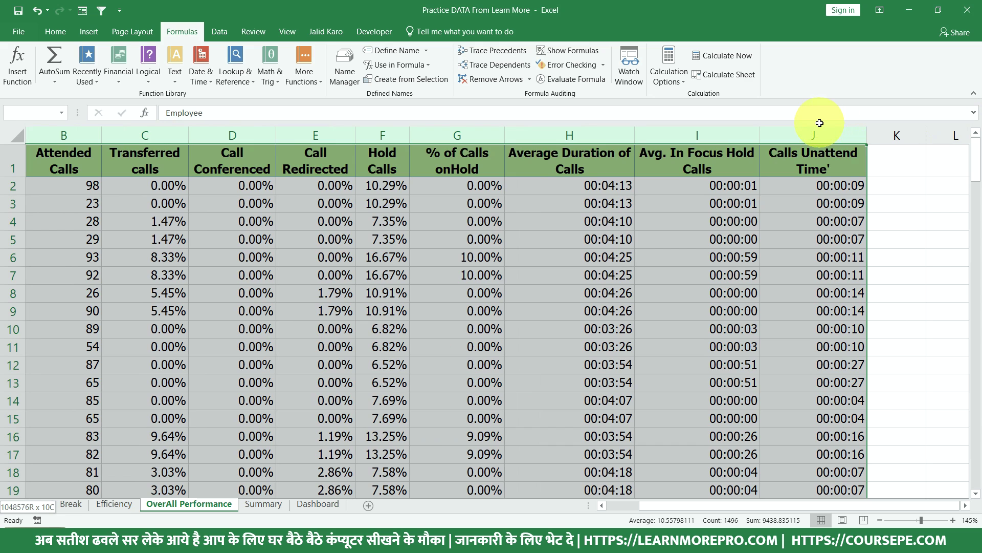
pyautogui.click(12, 113)
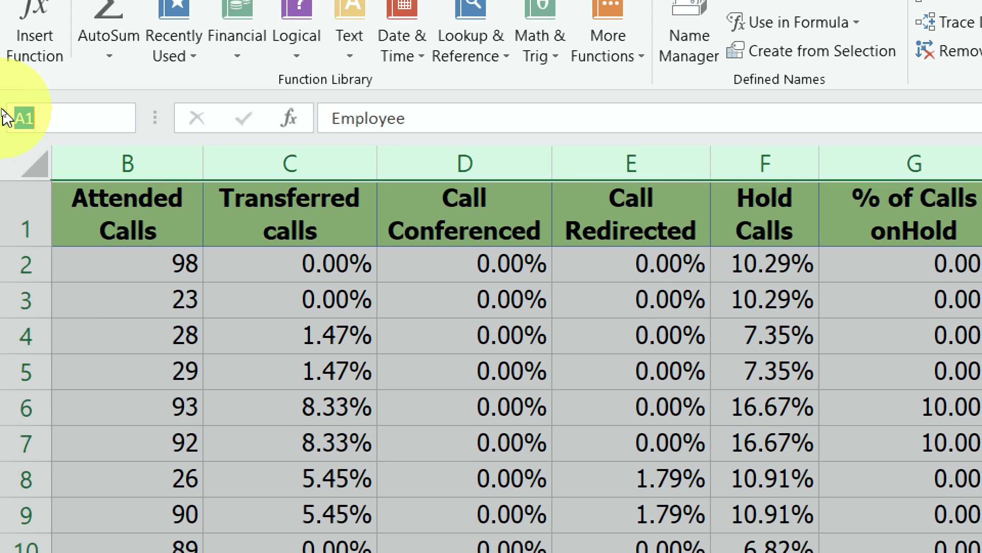
pyautogui.write('PDa')
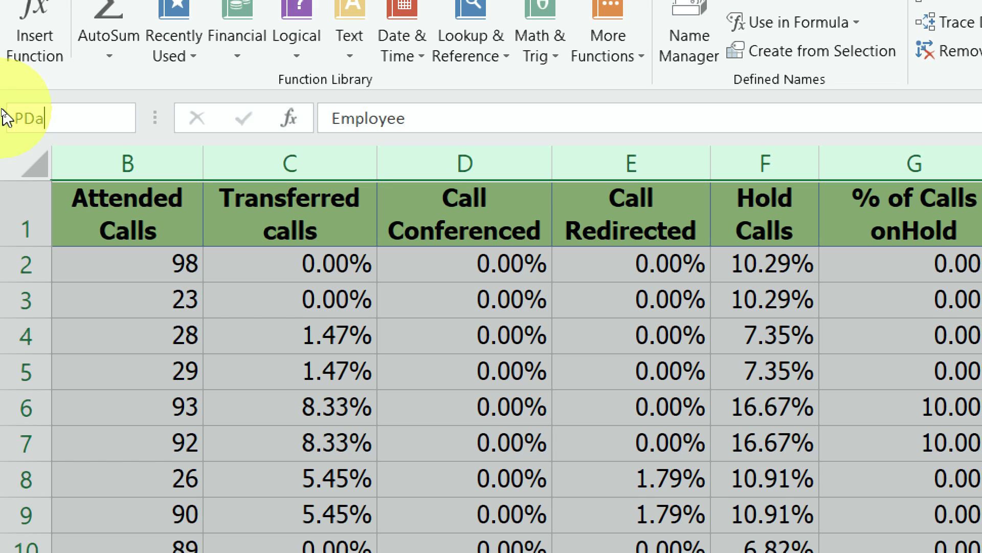
pyautogui.write('ta')
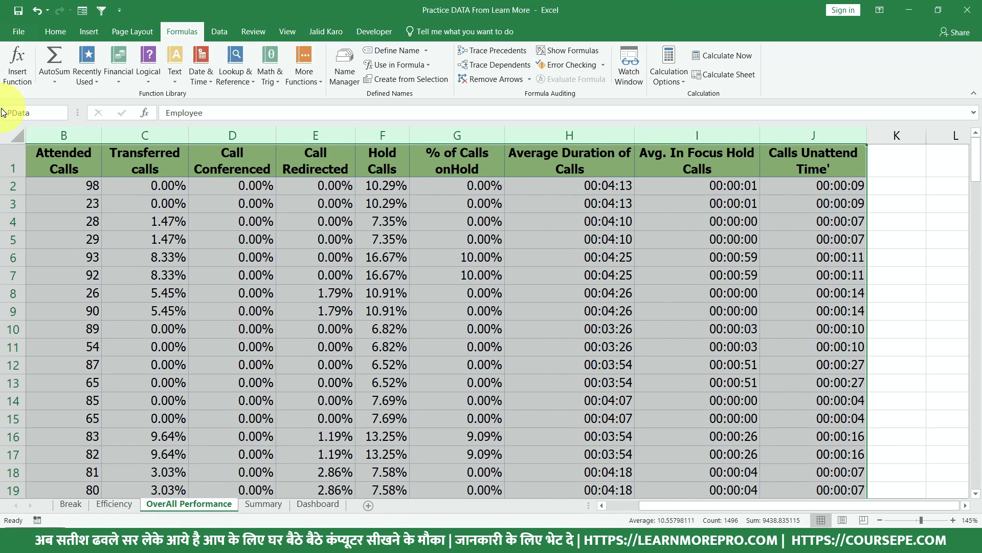
pyautogui.press('Return')
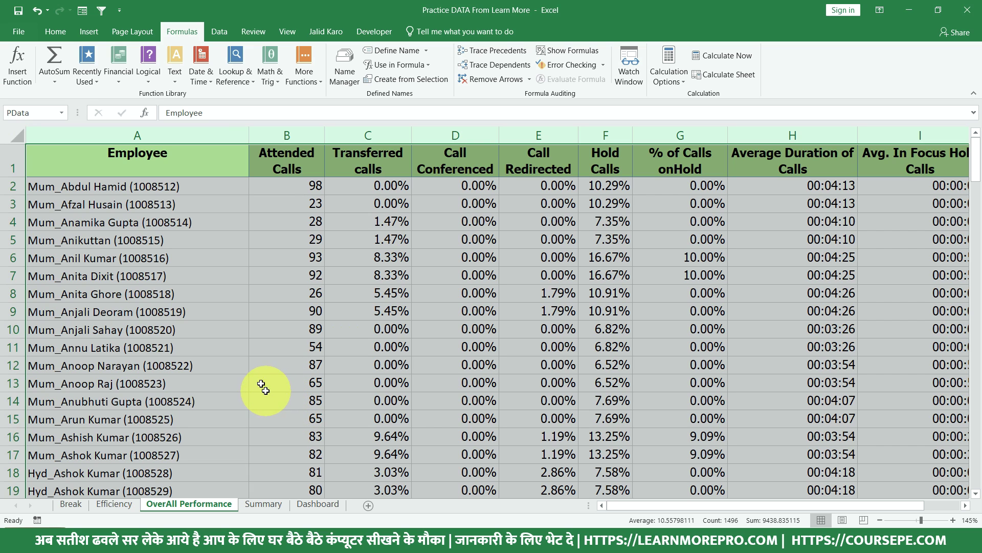
# In Name Manager, change the Break range's name to BData and close the manager
pyautogui.click(342, 77)
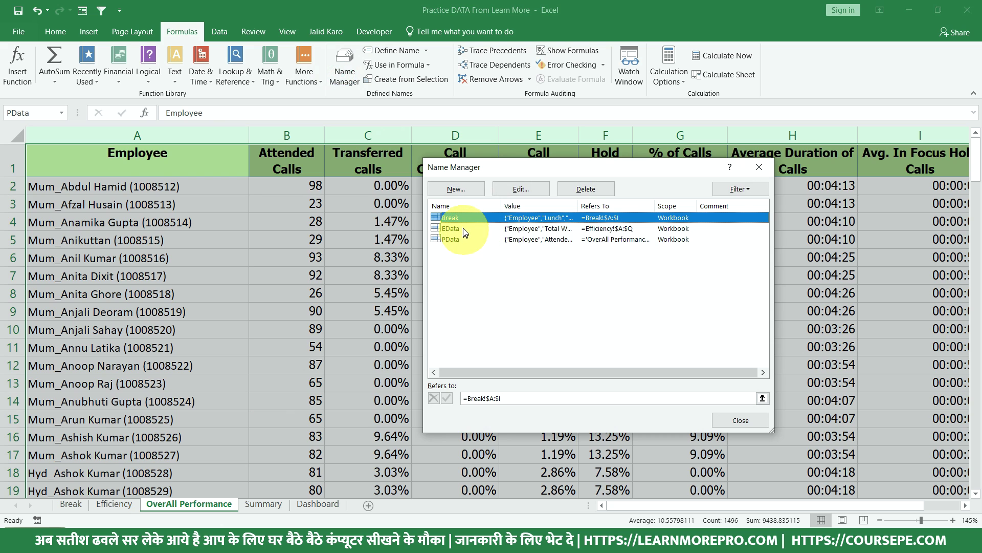
pyautogui.click(533, 190)
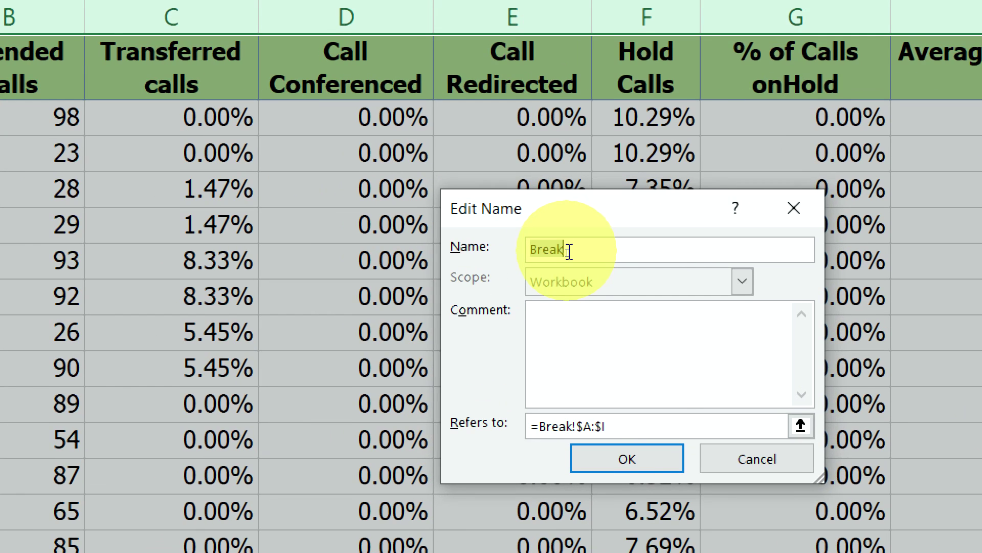
pyautogui.press('BackSpace')
pyautogui.write('V')
pyautogui.write('Data')
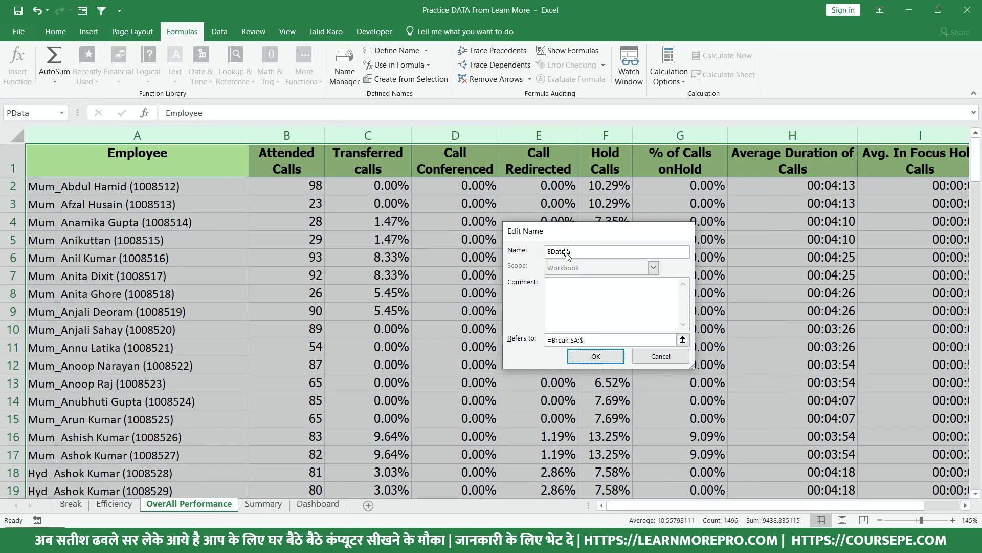
pyautogui.press('Return')
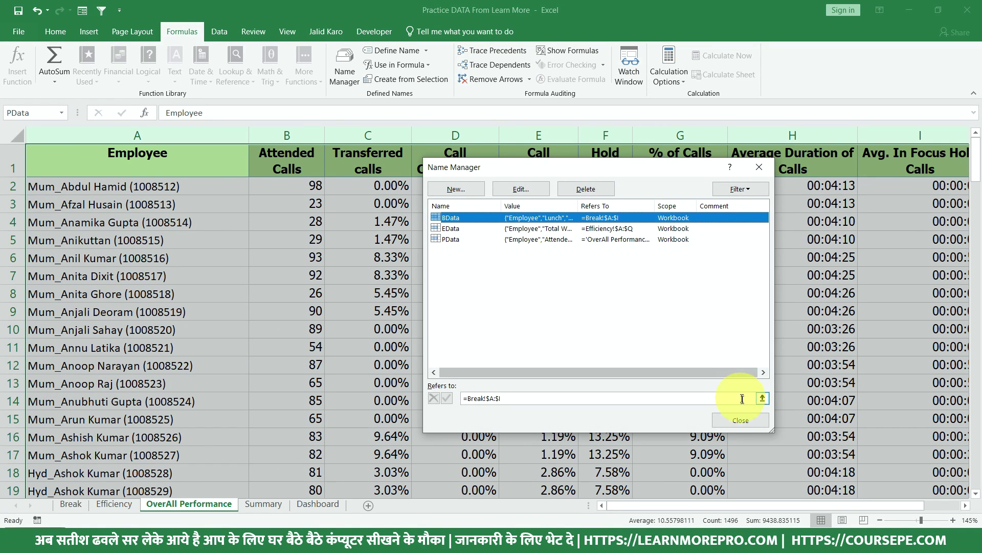
pyautogui.click(740, 420)
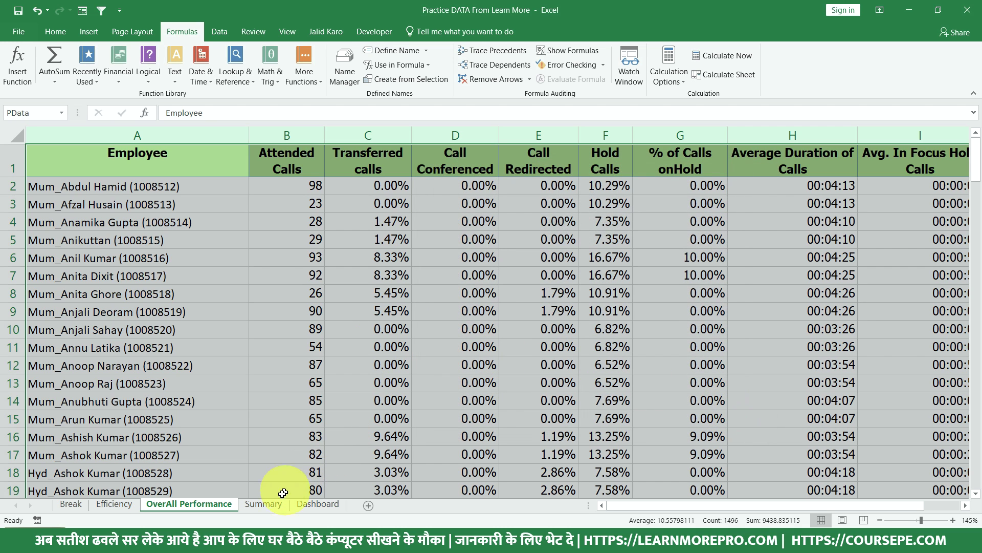
# Back on the Summary sheet, type =vlo in C2 and accept VLOOKUP from autocomplete
pyautogui.click(263, 504)
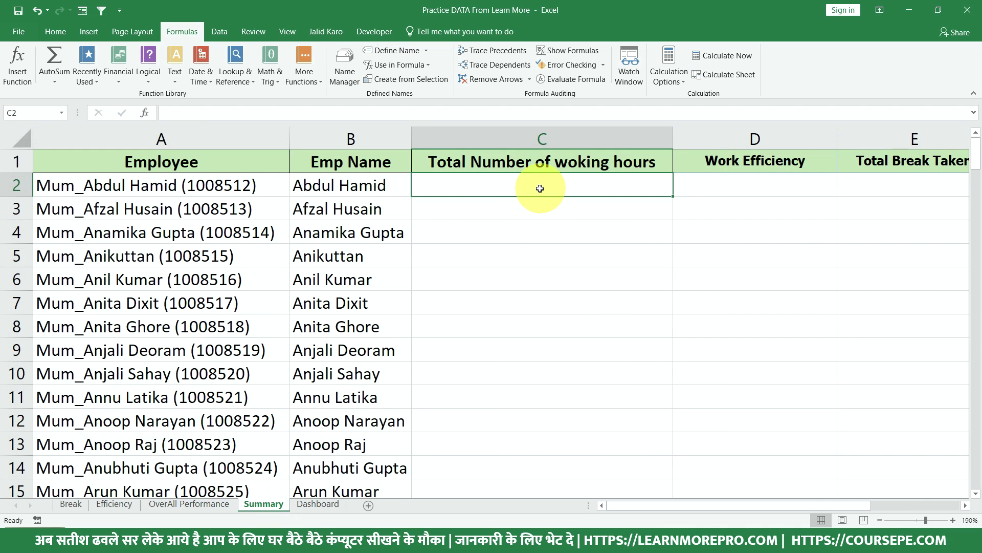
pyautogui.click(132, 507)
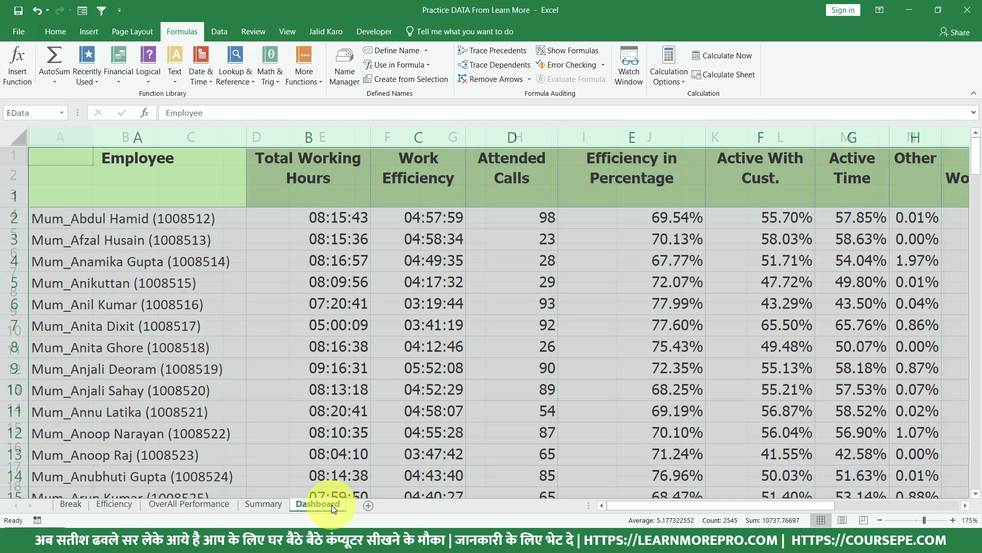
pyautogui.click(332, 504)
pyautogui.click(263, 505)
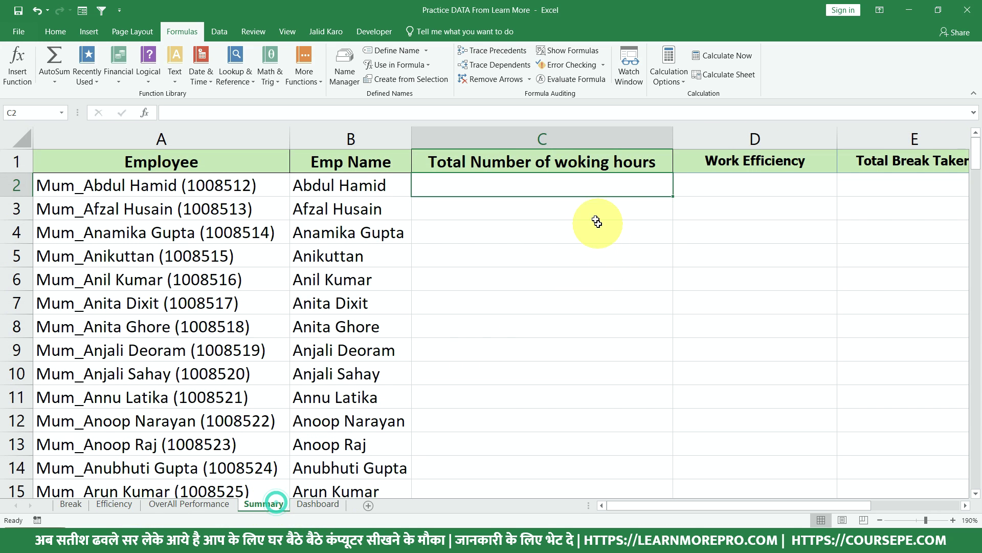
pyautogui.write('=')
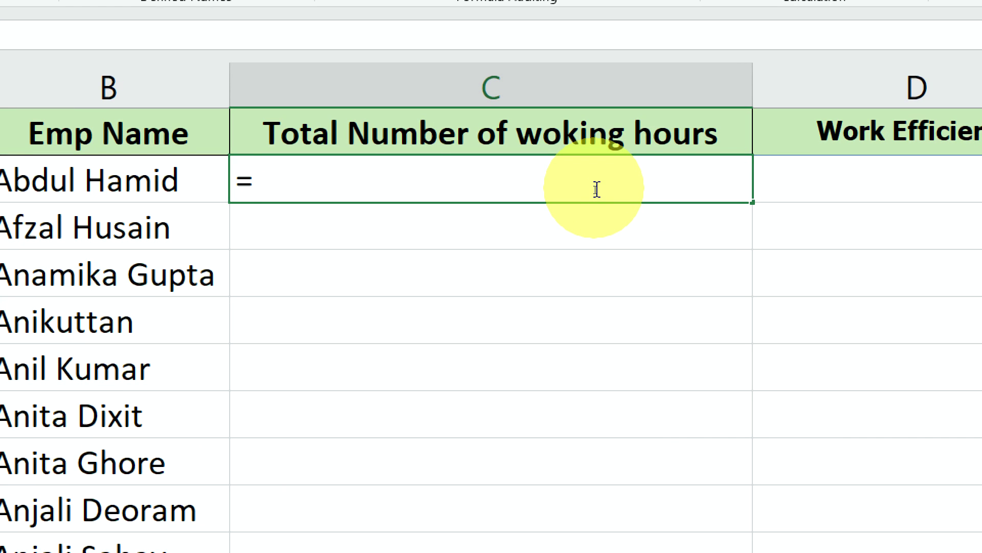
pyautogui.write('vlo')
pyautogui.press('Tab')
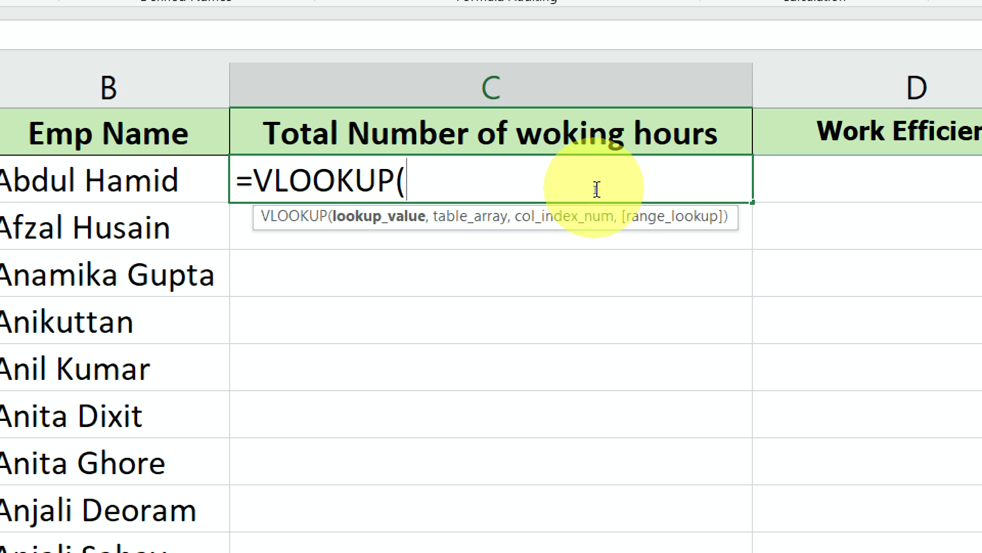
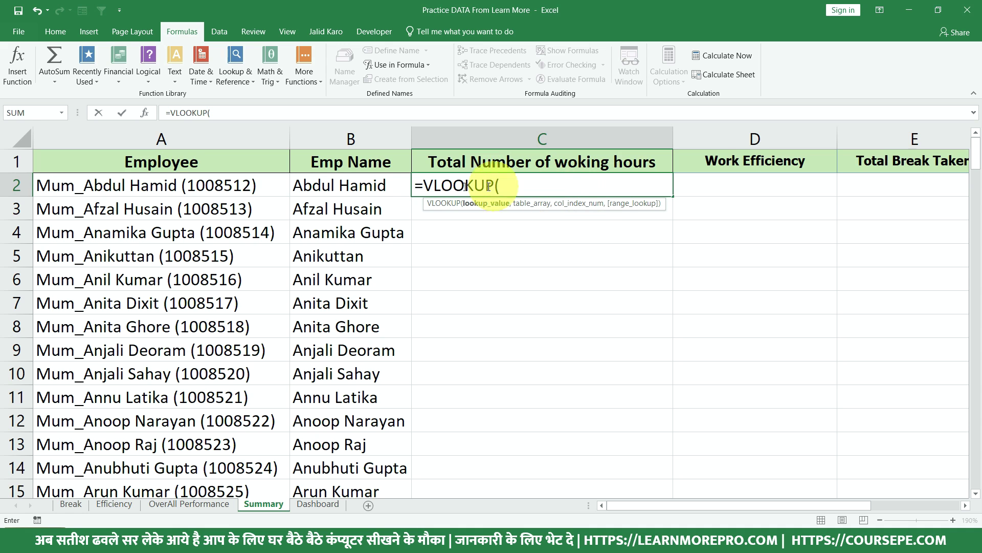
# Enter =VLOOKUP(A2,EData,2,0) in C2 to look up the employee's working hours
pyautogui.click(231, 186)
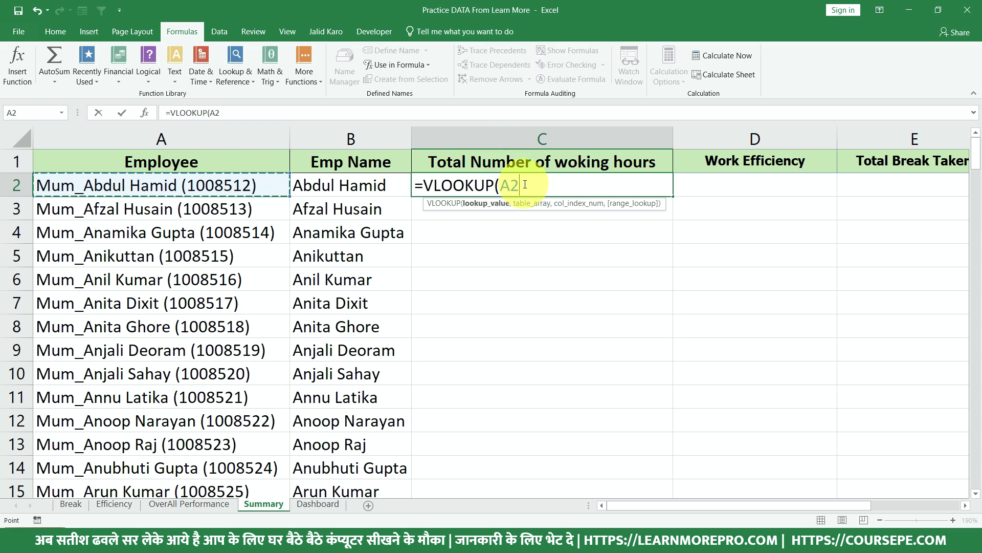
pyautogui.write(',')
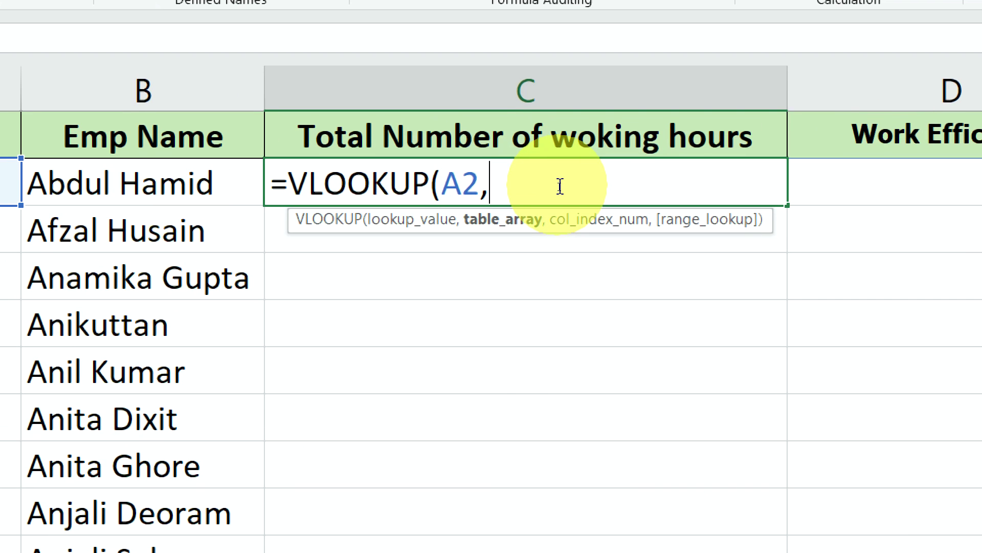
pyautogui.write('e')
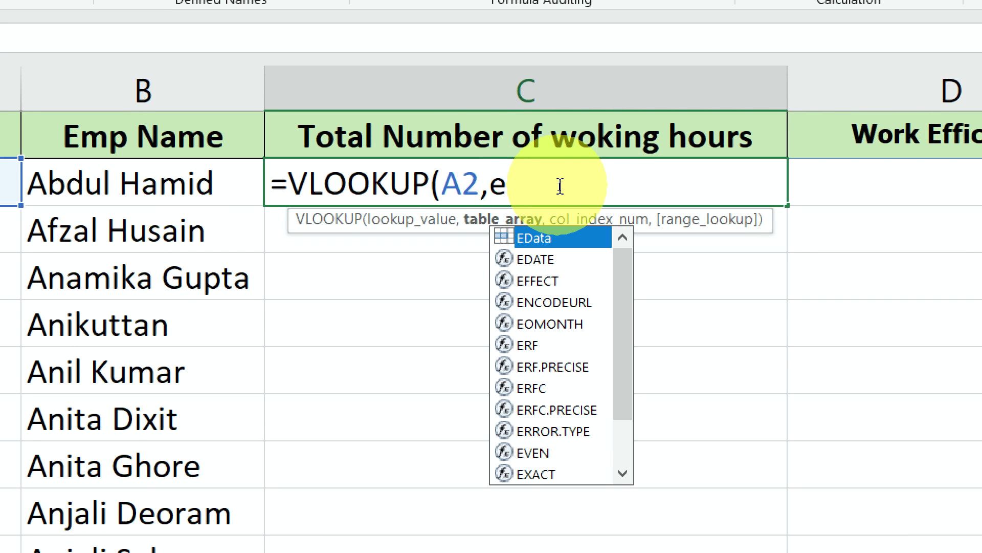
pyautogui.write('Data')
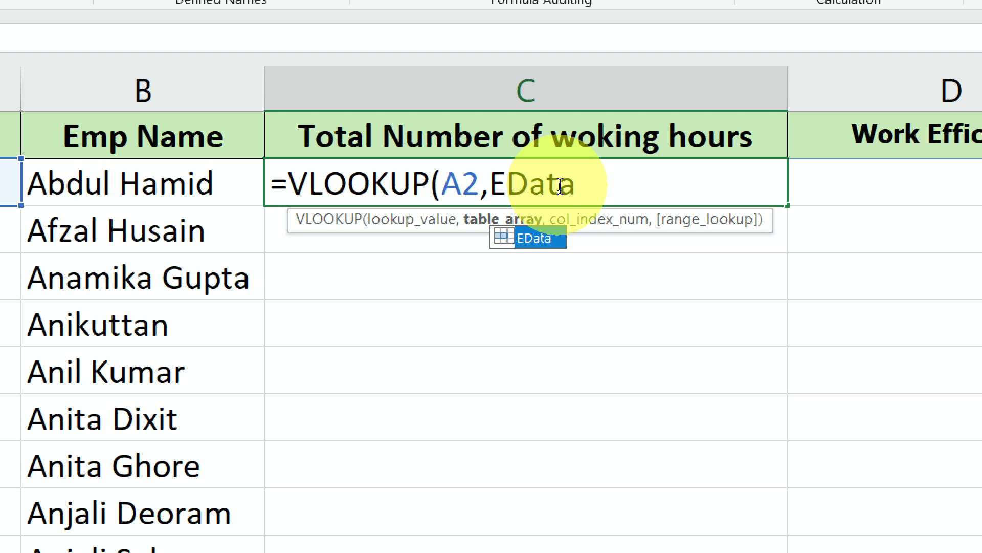
pyautogui.write(',2')
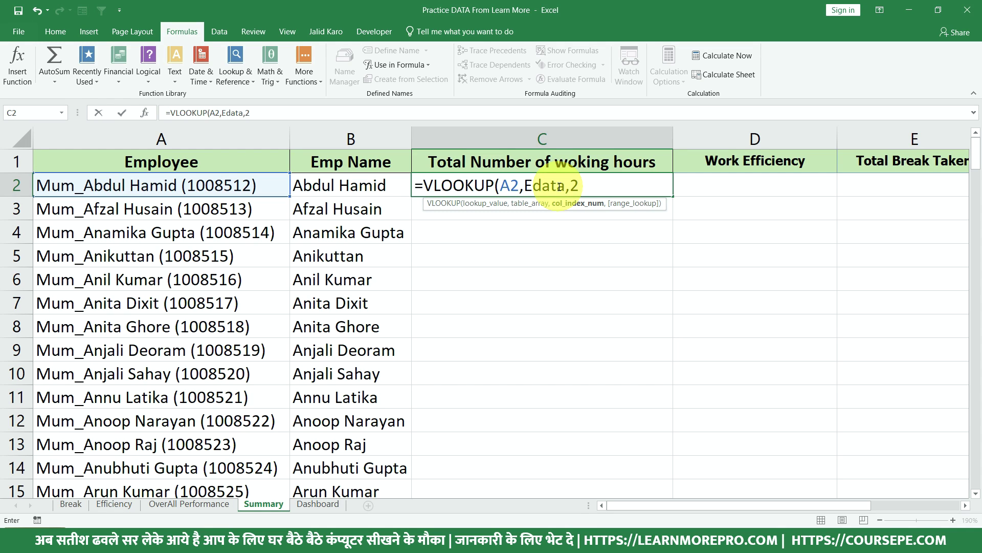
pyautogui.write(',0')
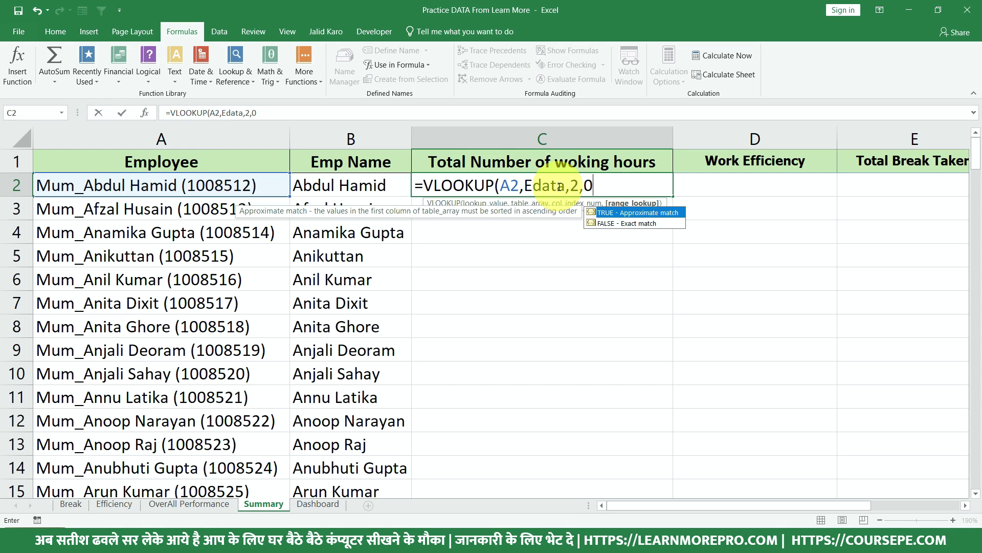
pyautogui.write(')')
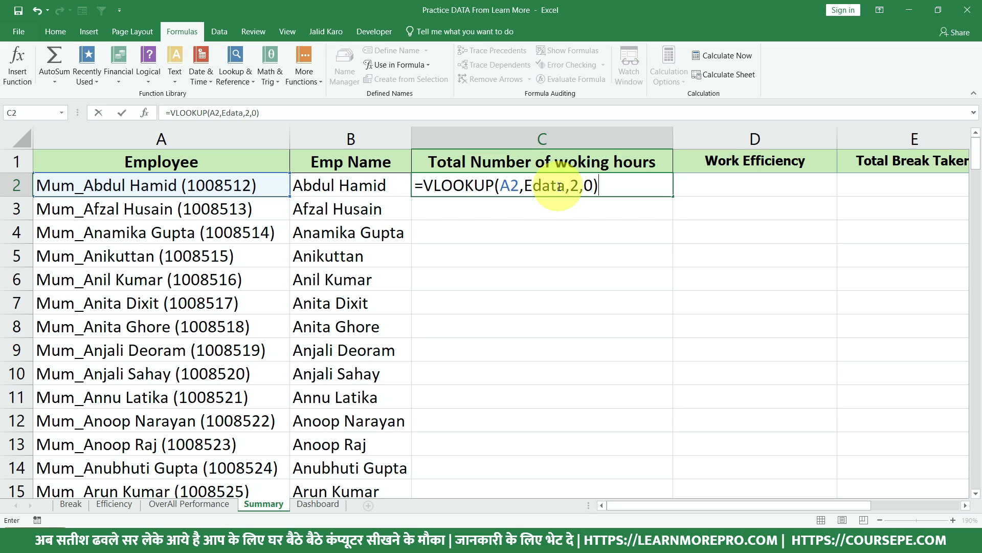
pyautogui.click(578, 186)
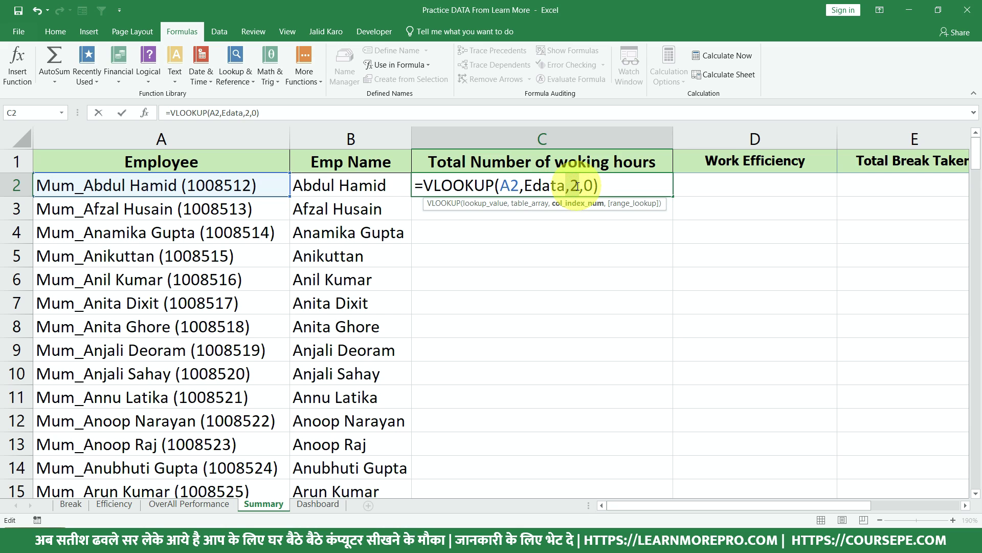
pyautogui.press('Return')
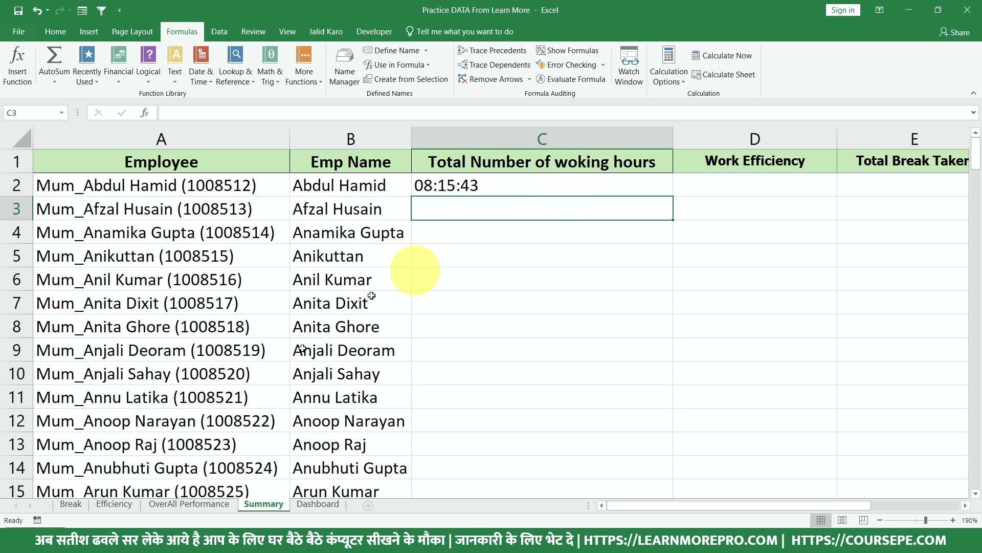
# Check the Employee and Total Working Hours columns of EData on the Efficiency sheet
pyautogui.click(114, 504)
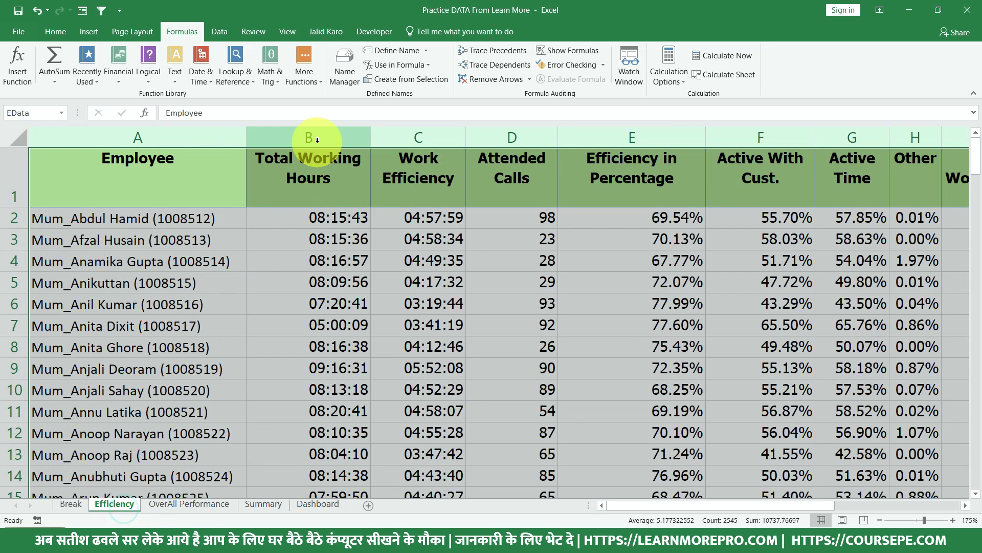
pyautogui.click(312, 144)
pyautogui.click(206, 137)
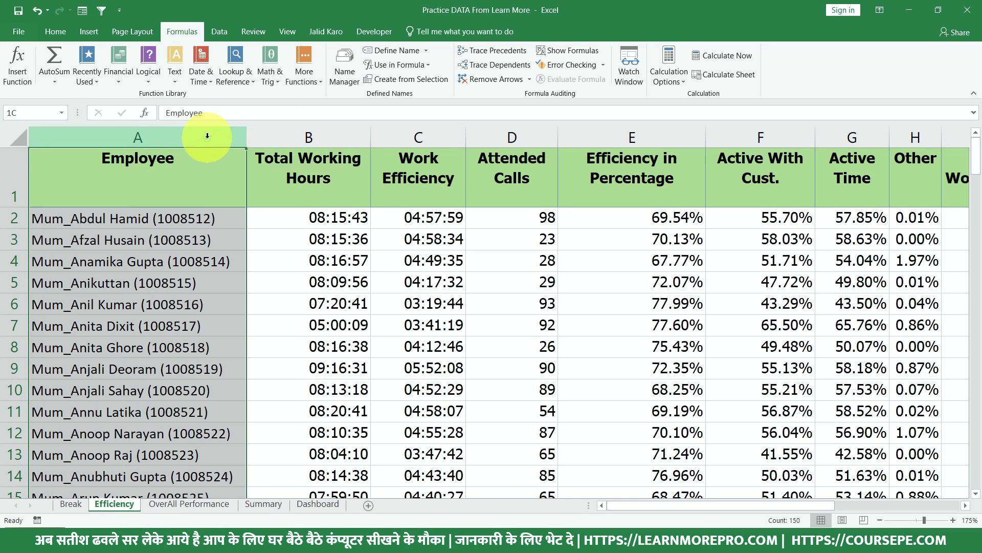
pyautogui.click(276, 137)
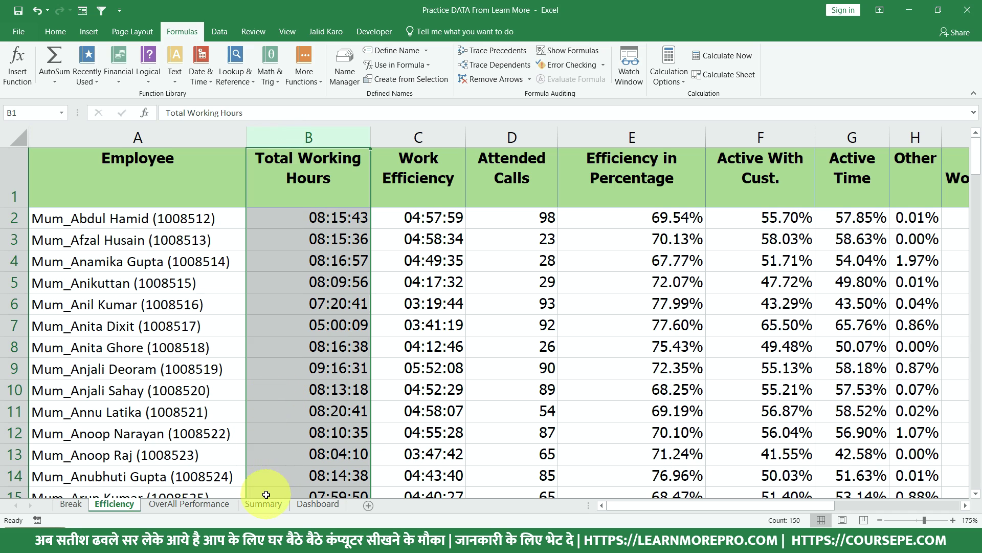
pyautogui.click(263, 504)
# Copy the C2 lookup formula down the whole working-hours column
pyautogui.click(504, 186)
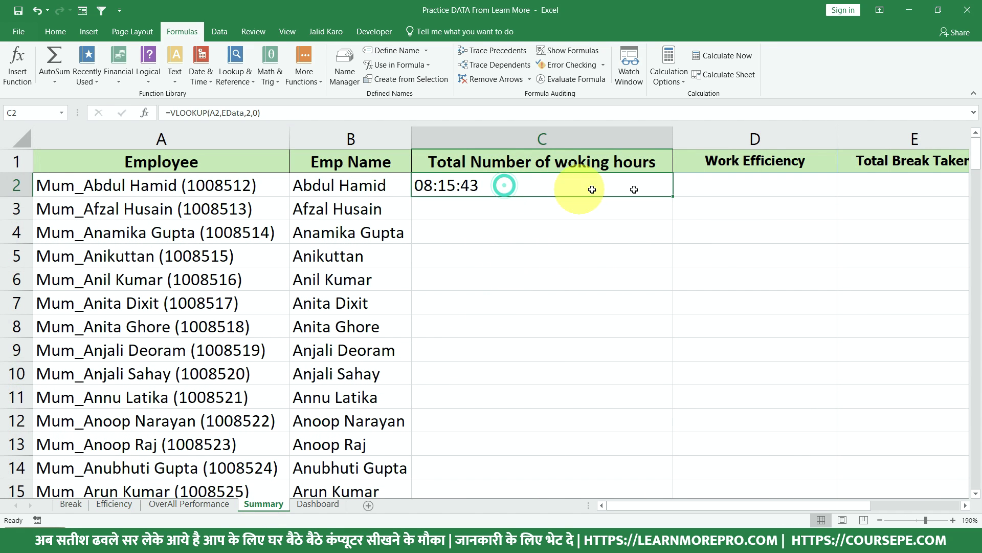
pyautogui.doubleClick(656, 187)
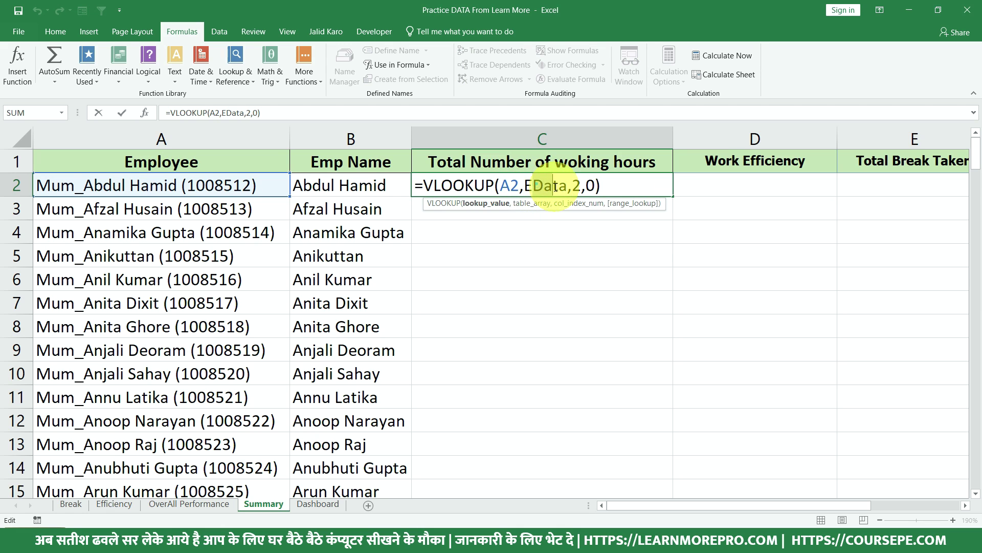
pyautogui.press('Escape')
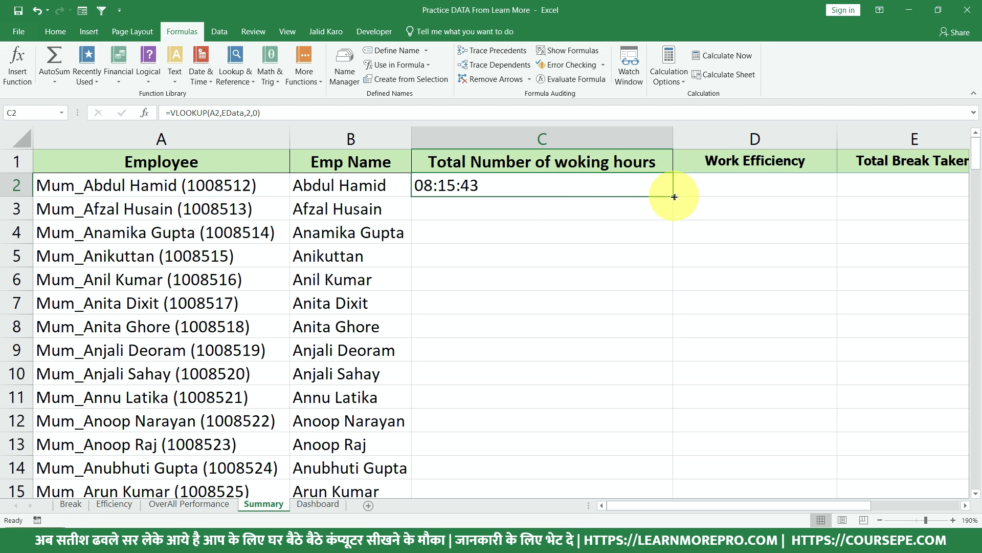
pyautogui.doubleClick(671, 195)
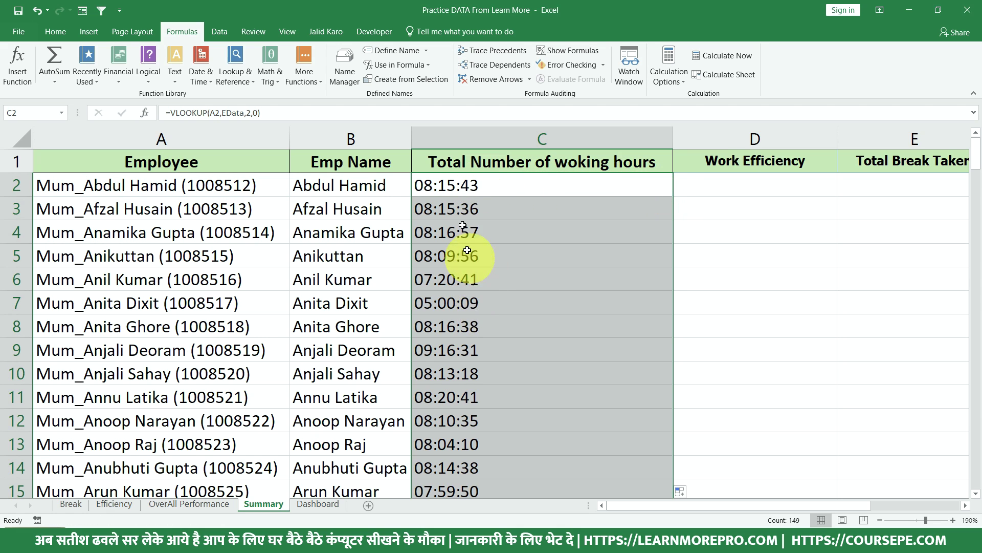
pyautogui.doubleClick(435, 188)
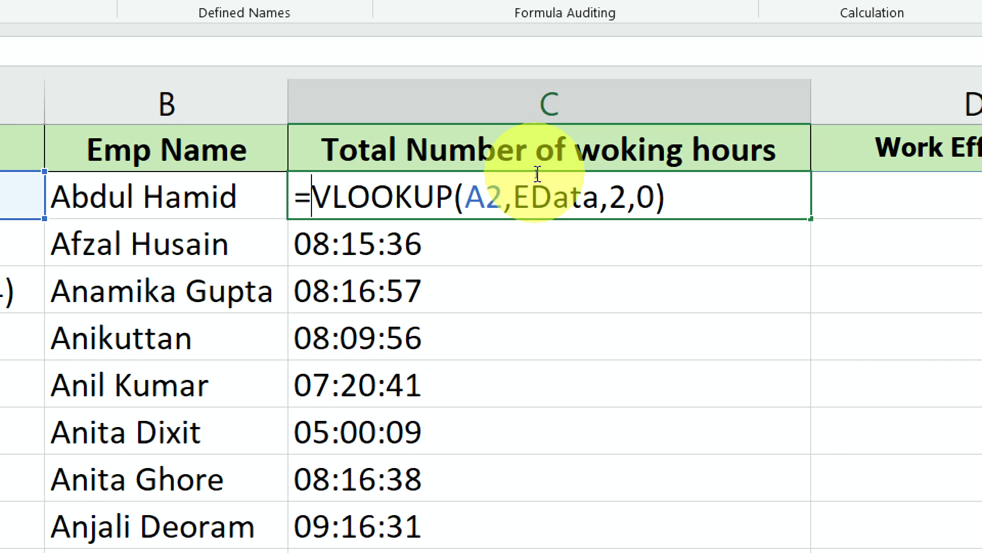
# Wrap the C2 lookup in TIMEVALUE and fill the formula down column C
pyautogui.write('tim')
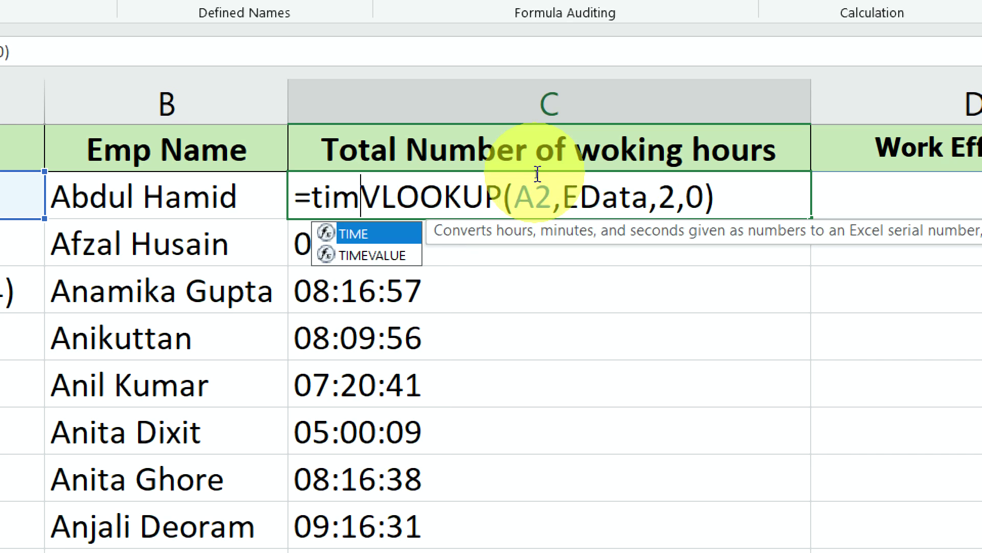
pyautogui.write('e')
pyautogui.press('Down')
pyautogui.press('Tab')
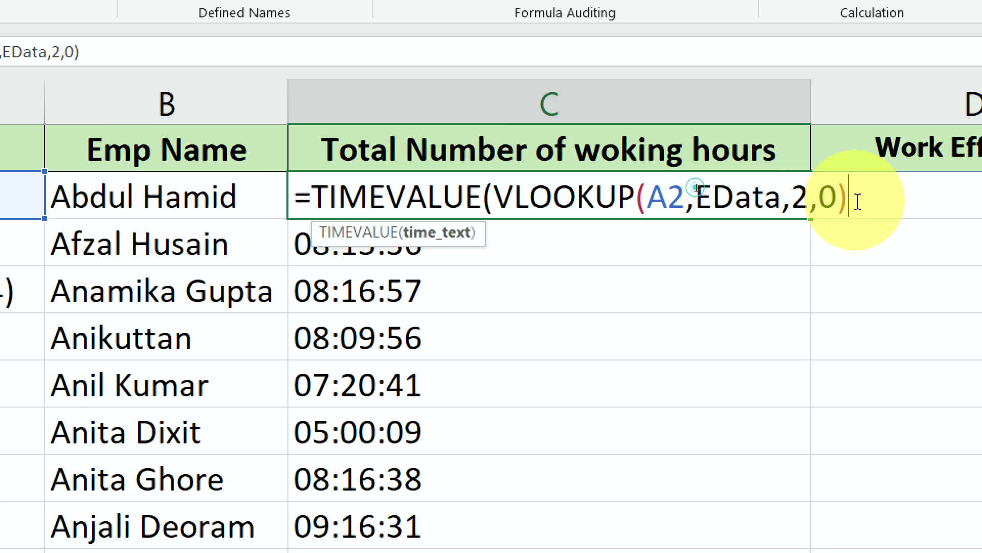
pyautogui.write(')')
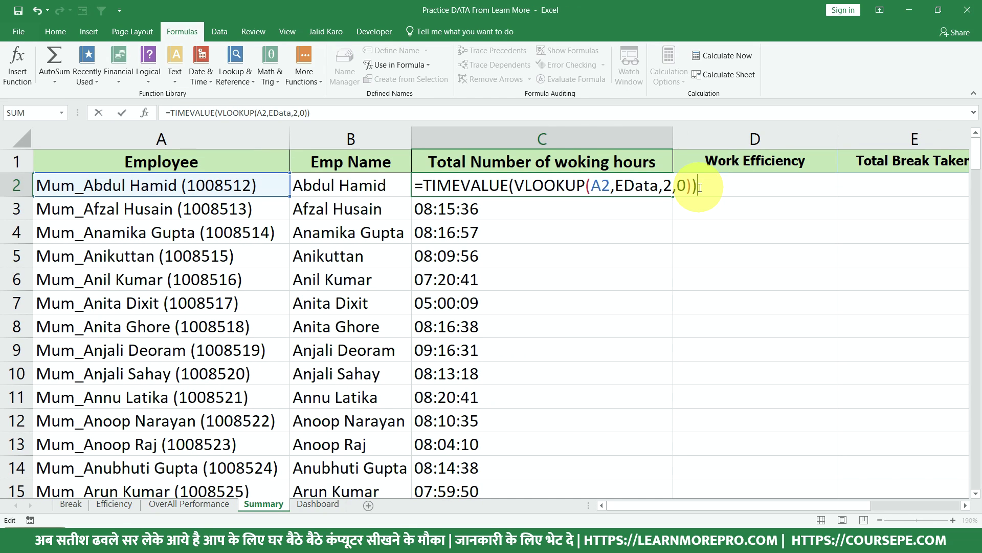
pyautogui.press('Return')
pyautogui.click(655, 187)
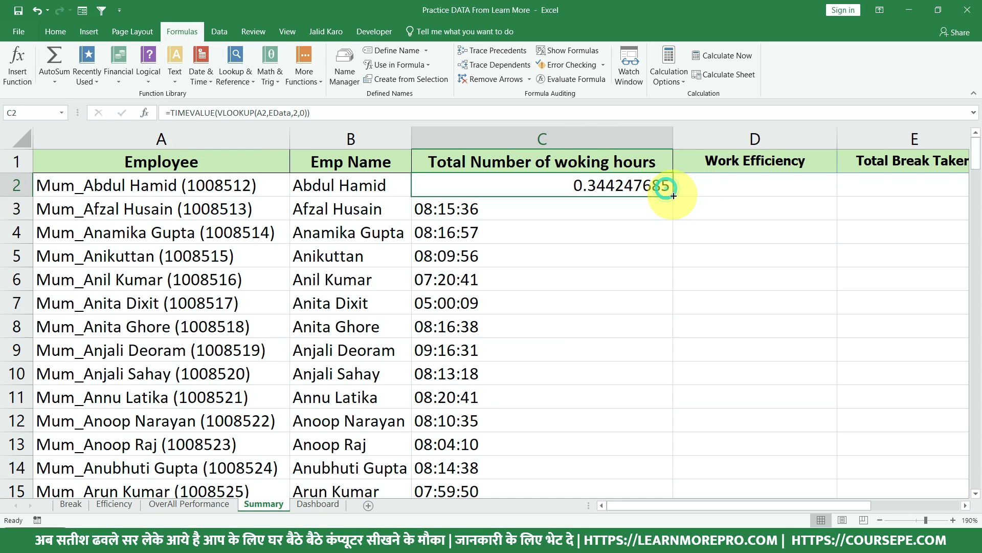
pyautogui.doubleClick(673, 196)
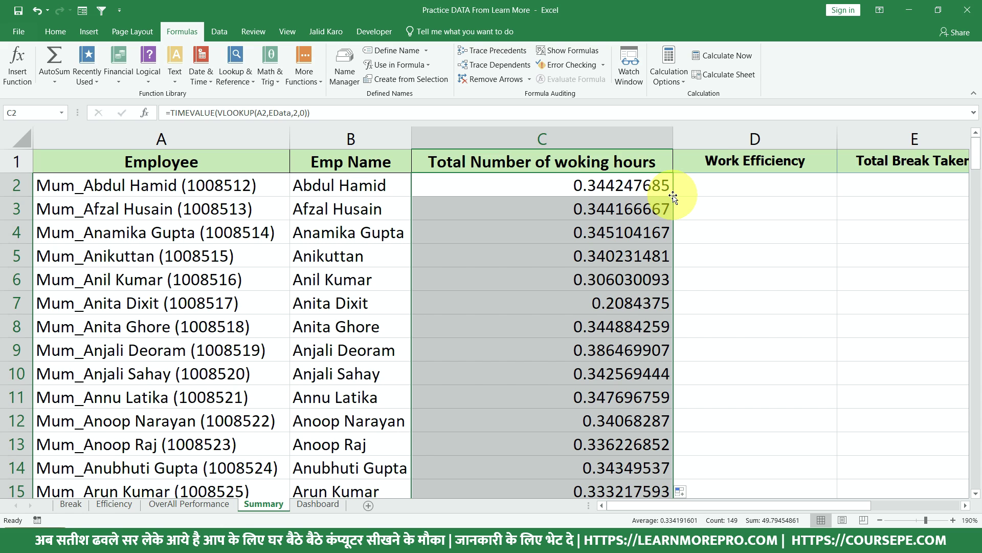
# Format the column C working hours with the Time number format
pyautogui.click(58, 32)
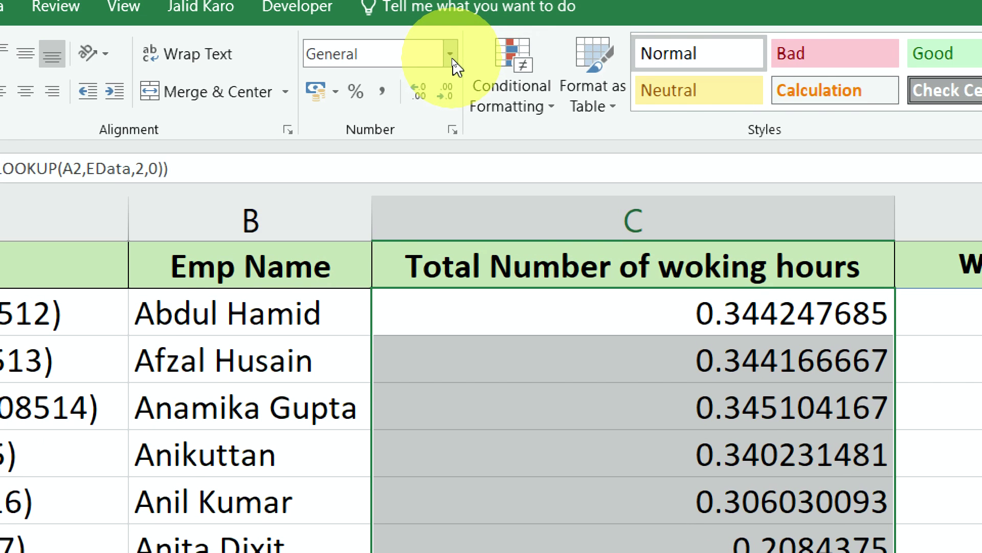
pyautogui.click(452, 57)
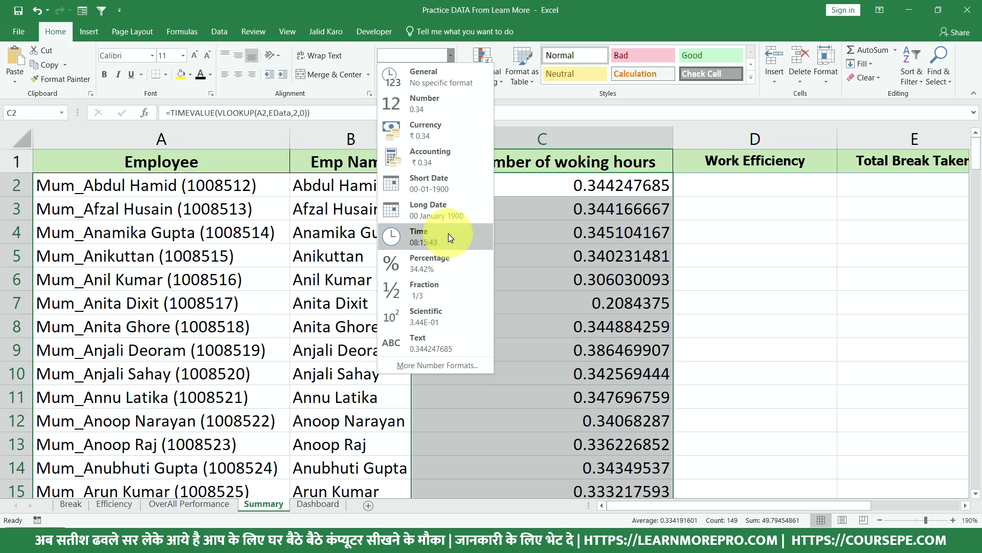
pyautogui.click(449, 234)
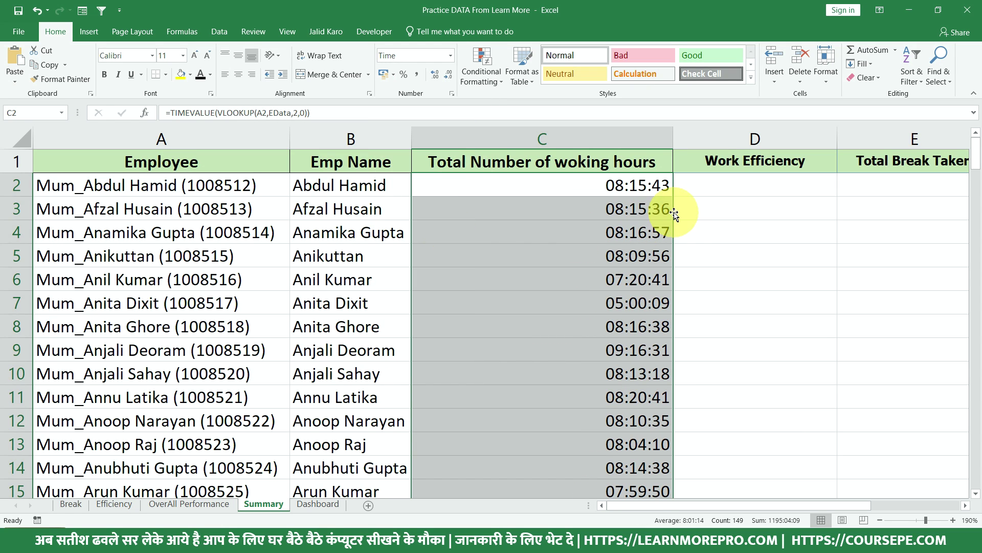
pyautogui.click(650, 186)
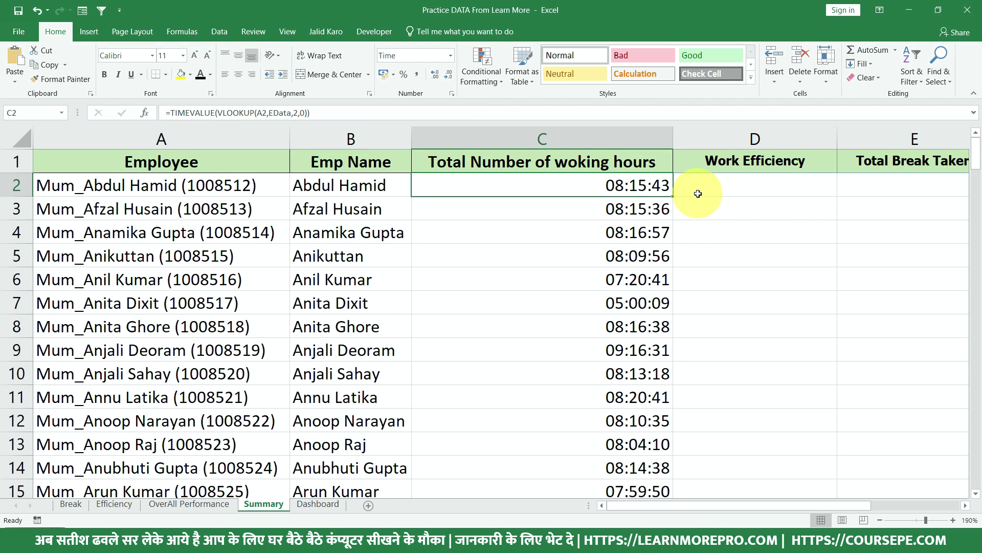
pyautogui.click(720, 190)
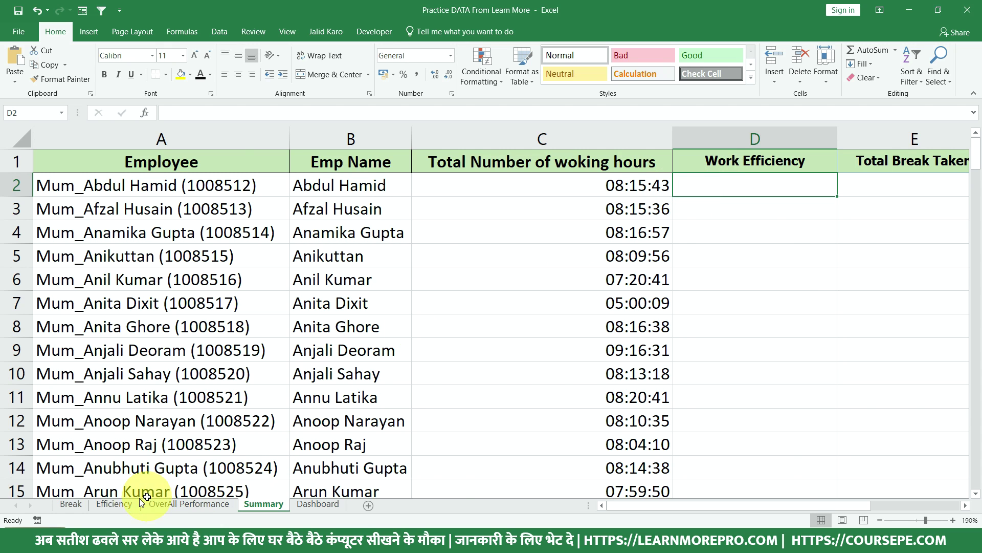
# Locate Work Efficiency in EData and copy the VLOOKUP part of C2's formula for D2
pyautogui.click(127, 503)
pyautogui.click(429, 182)
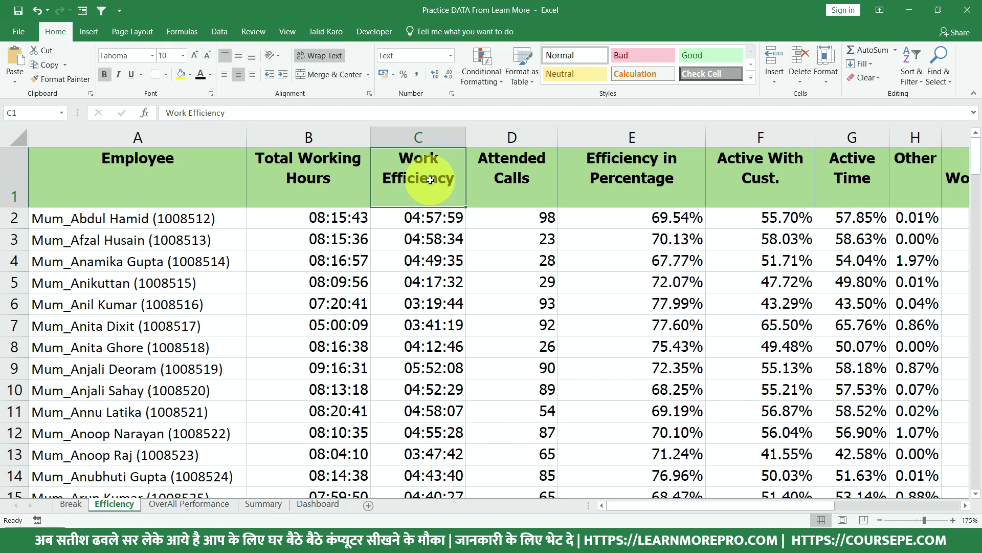
pyautogui.click(263, 503)
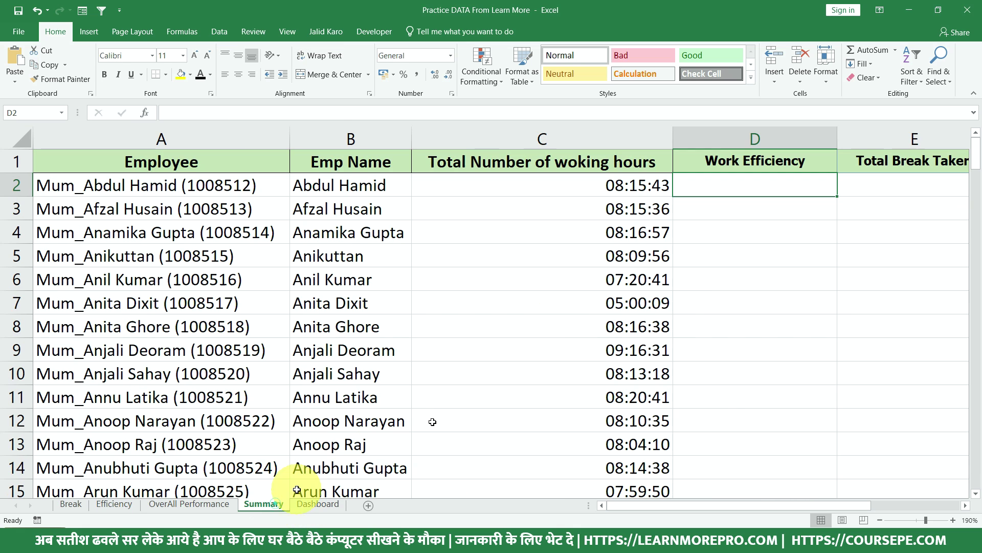
pyautogui.doubleClick(647, 185)
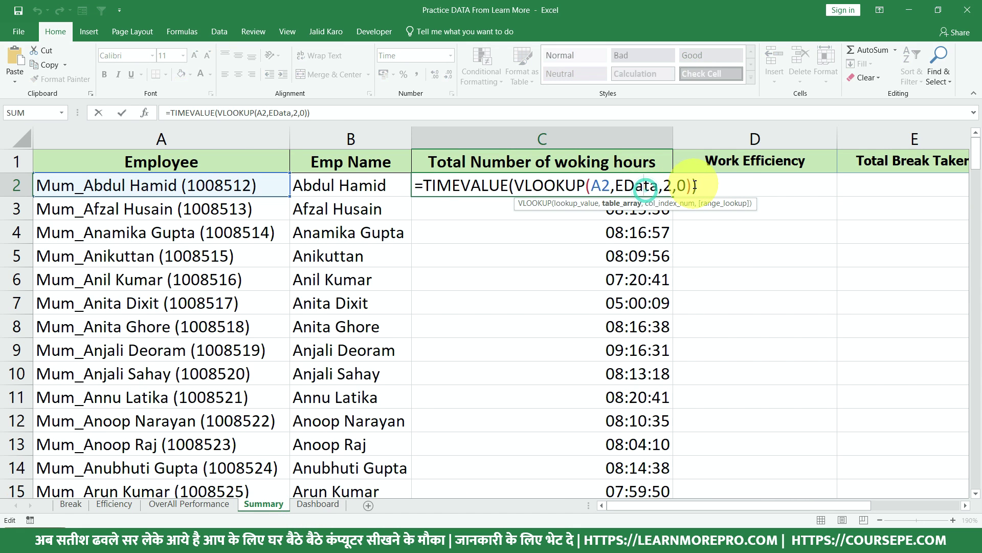
pyautogui.moveTo(696, 185); pyautogui.dragTo(416, 185)
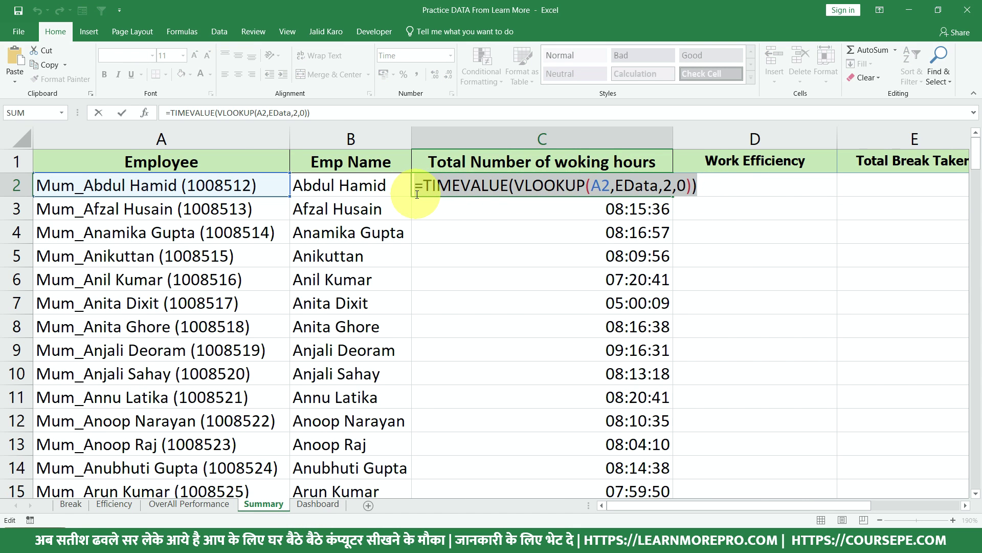
pyautogui.hotkey('ctrl', 'c')
pyautogui.press('Escape')
pyautogui.click(737, 185)
pyautogui.doubleClick(738, 185)
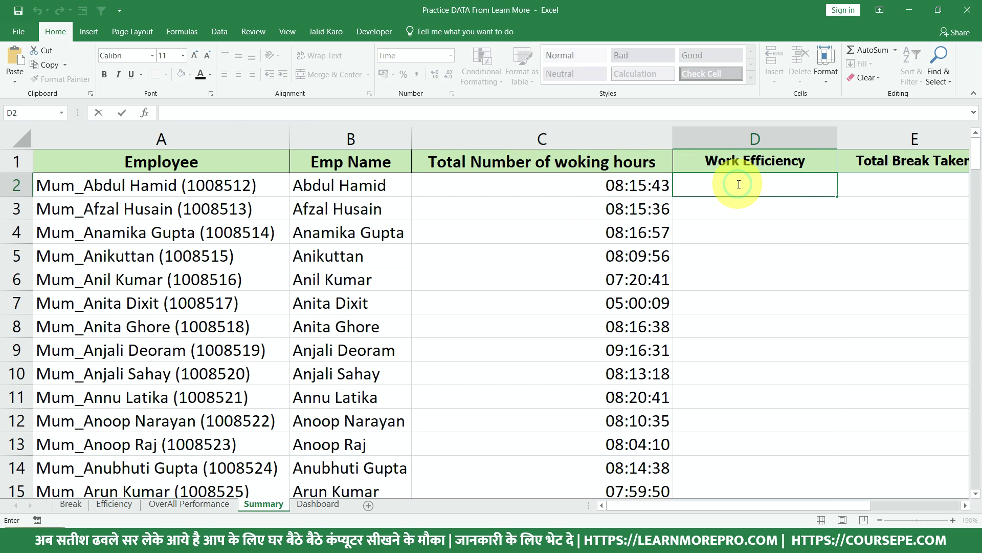
pyautogui.hotkey('ctrl', 'v')
pyautogui.press('Escape')
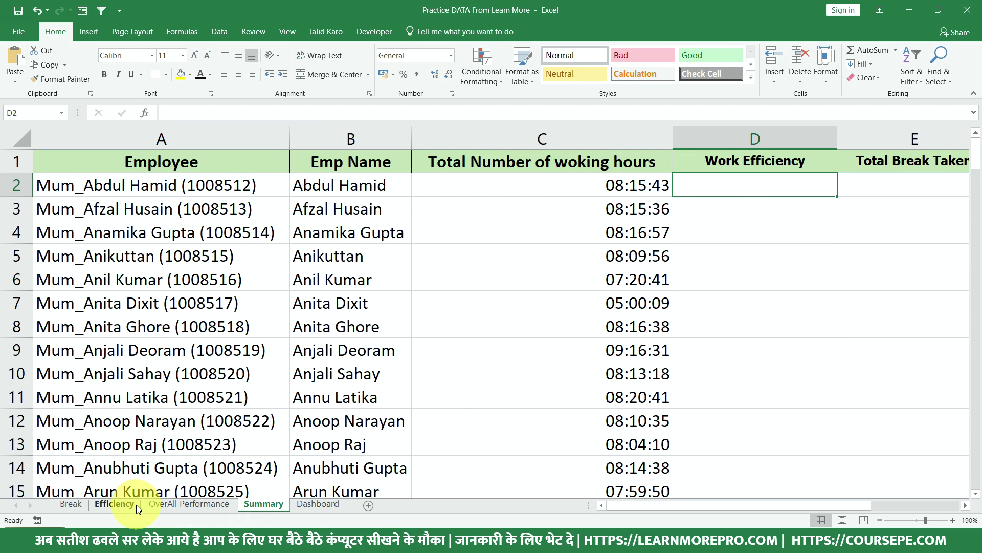
# Enter =TIMEVALUE(VLOOKUP(A2,EData,3,0)) in D2, using column 3 for Work Efficiency
pyautogui.click(136, 504)
pyautogui.moveTo(408, 218); pyautogui.dragTo(400, 370)
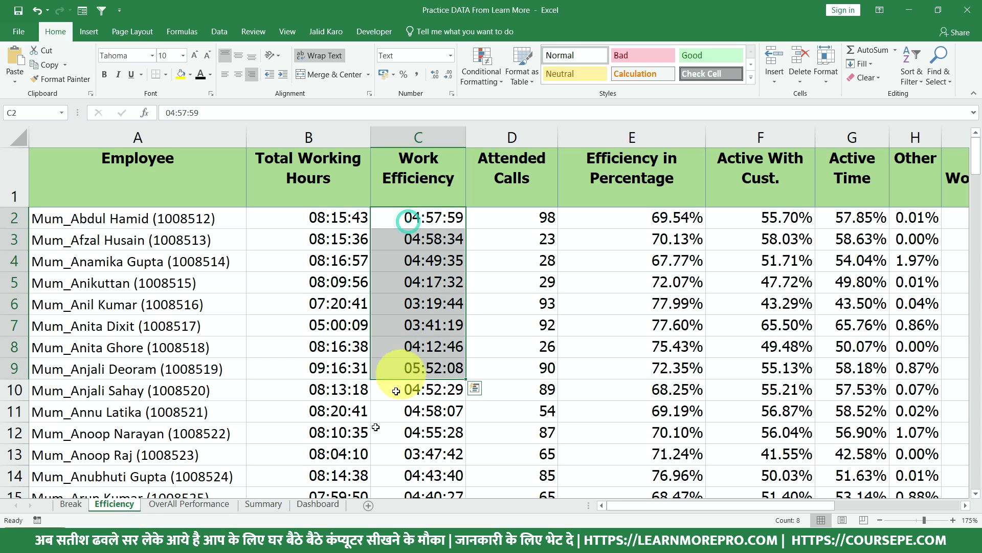
pyautogui.click(263, 504)
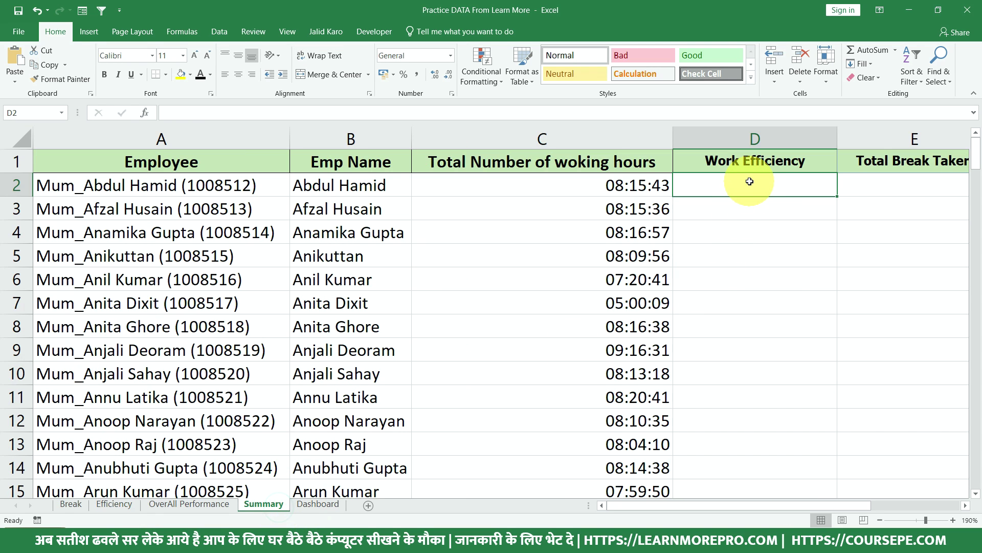
pyautogui.hotkey('ctrl', 'v')
pyautogui.moveTo(725, 185); pyautogui.dragTo(770, 185)
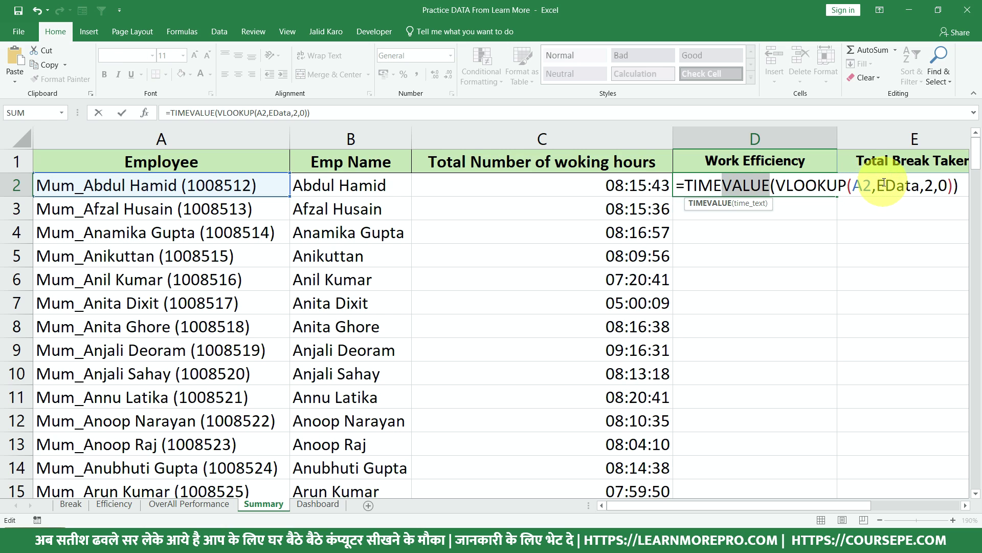
pyautogui.click(932, 185)
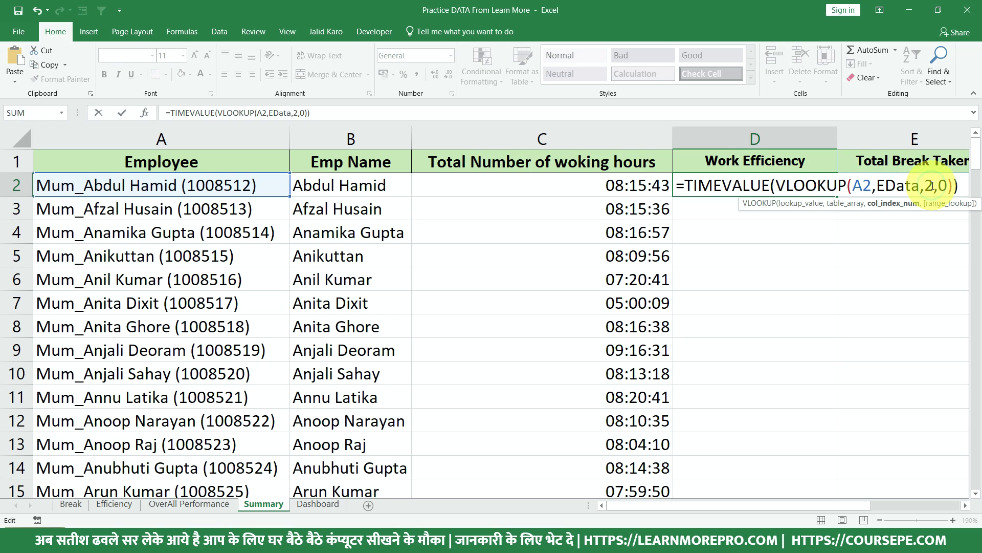
pyautogui.press('BackSpace')
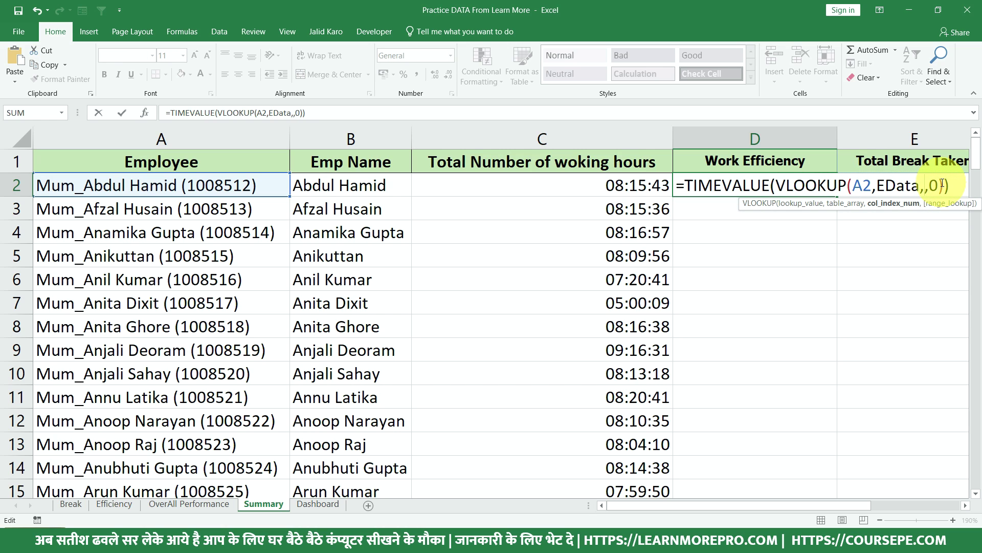
pyautogui.write('3')
pyautogui.press('Return')
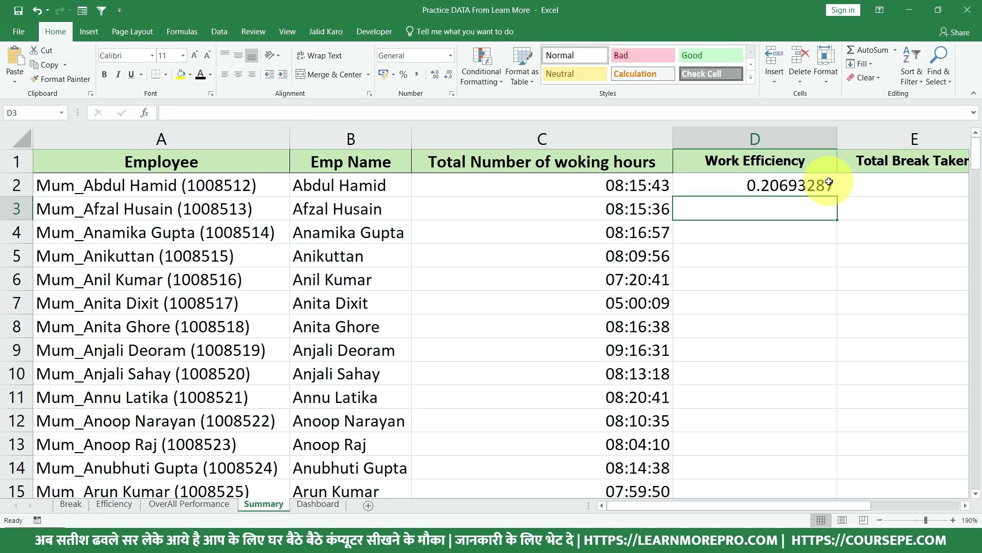
# Fill the efficiency formula down column D and format it as Time
pyautogui.click(826, 184)
pyautogui.doubleClick(839, 196)
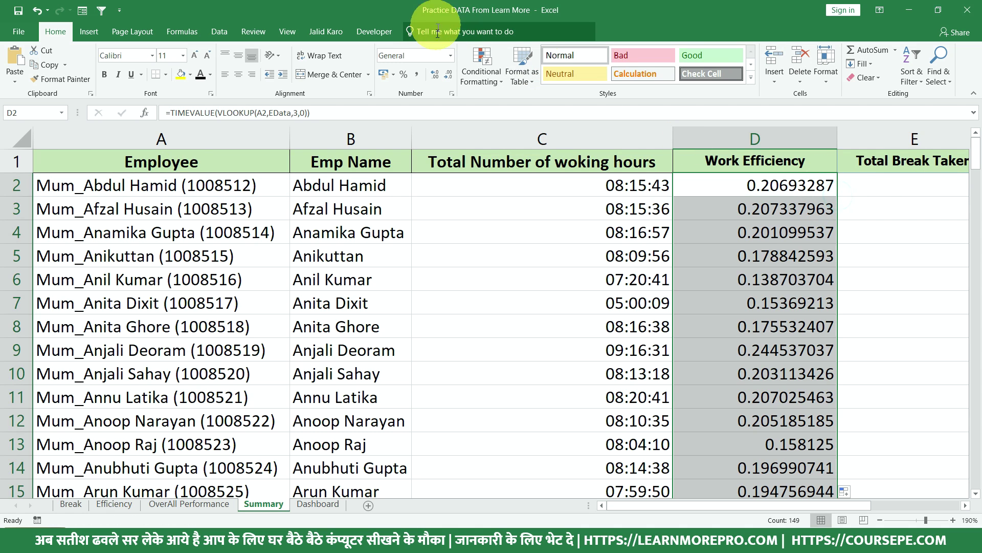
pyautogui.click(449, 58)
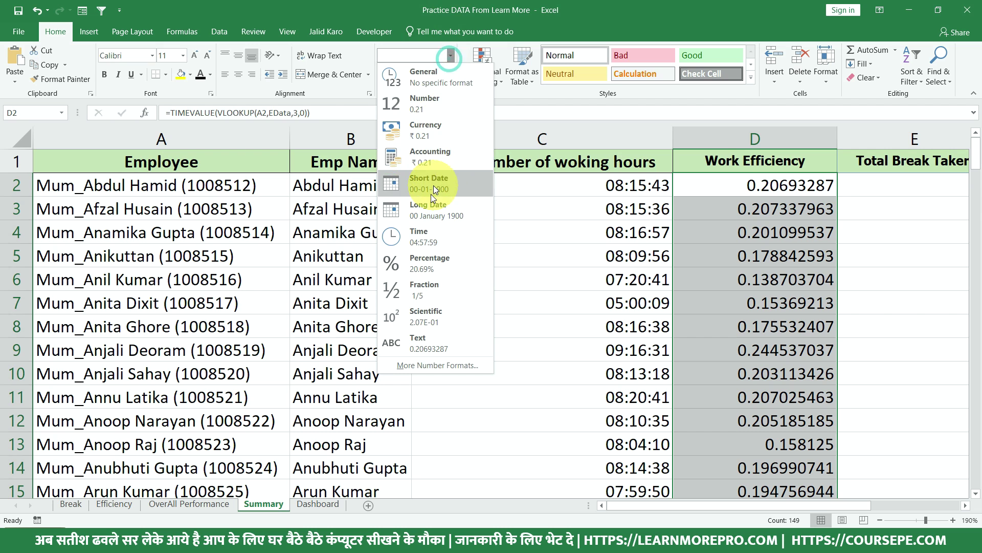
pyautogui.click(427, 233)
pyautogui.click(932, 192)
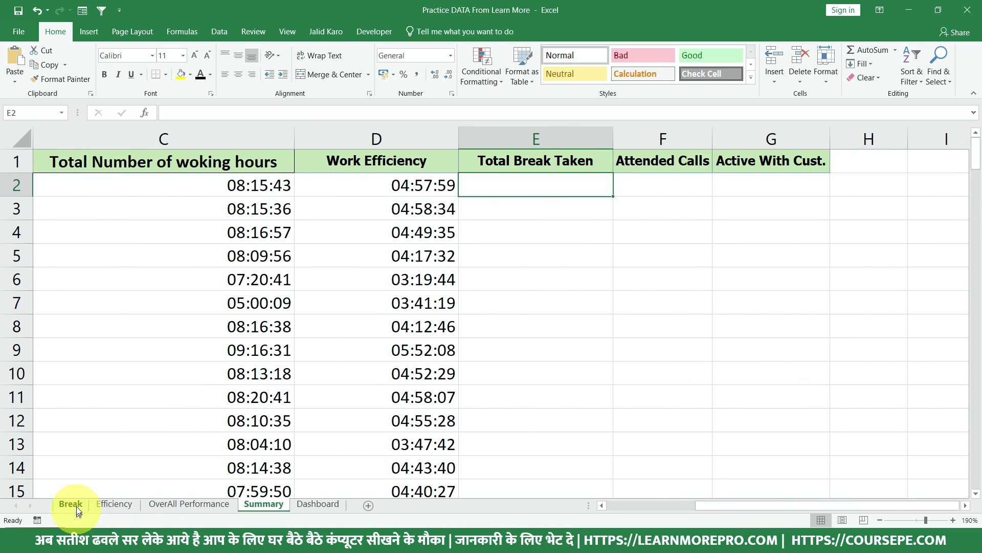
# Confirm Total Break Taken sits in column I on the Break sheet
pyautogui.click(71, 503)
pyautogui.moveTo(880, 171); pyautogui.dragTo(840, 289)
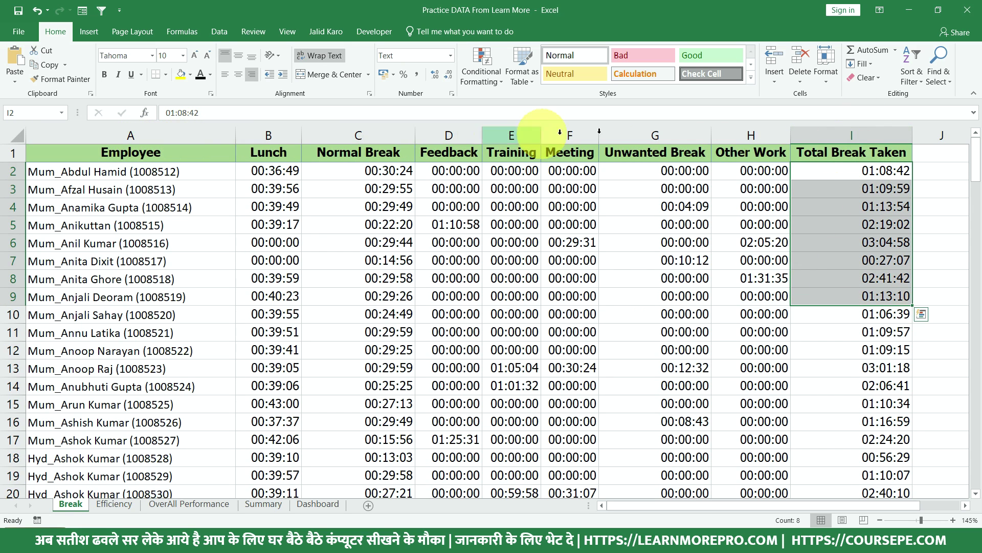
pyautogui.click(860, 151)
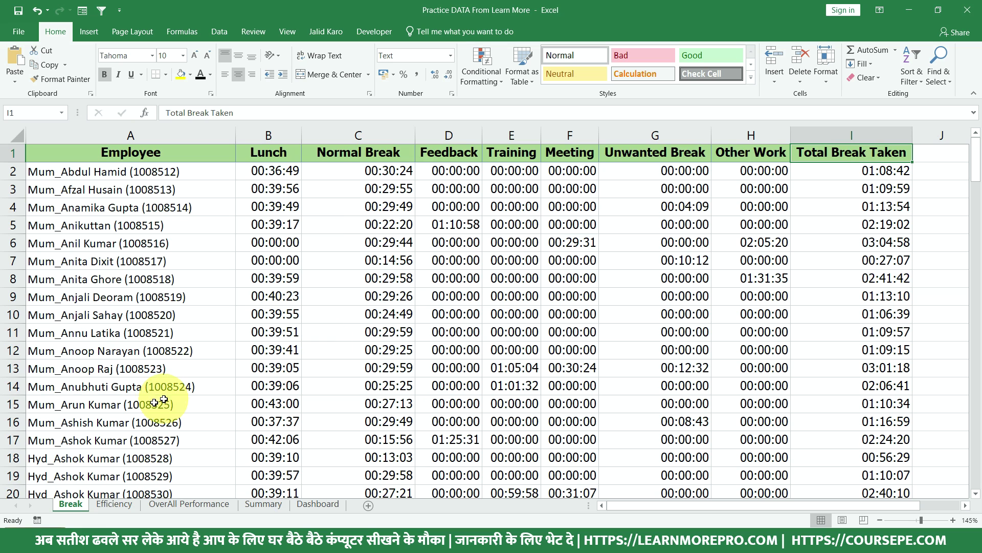
pyautogui.click(269, 504)
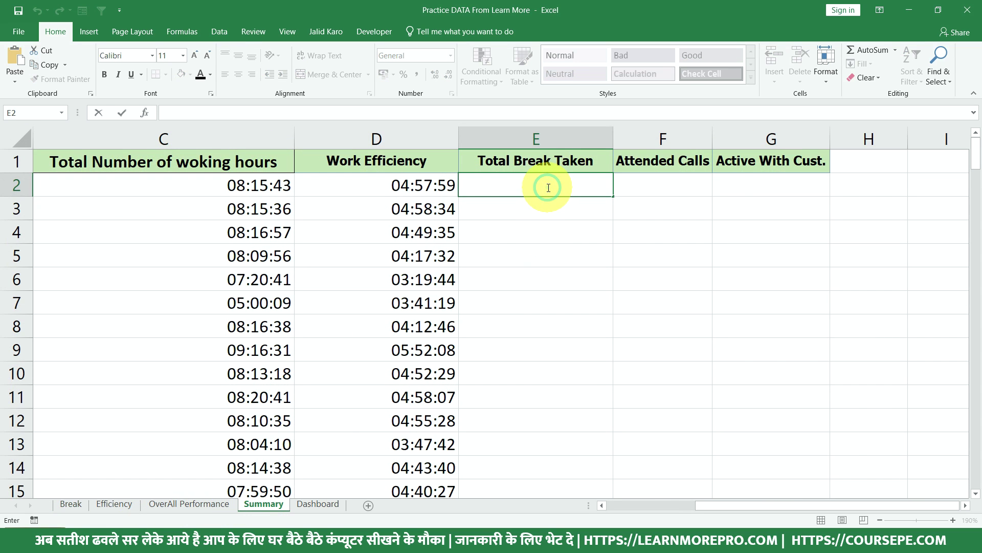
# Enter =TIMEVALUE(VLOOKUP(A2,BData,9,0)) in E2 for the break total
pyautogui.write('=TIMEVALUE(VLOOKUP(A2,EData,2,0))')
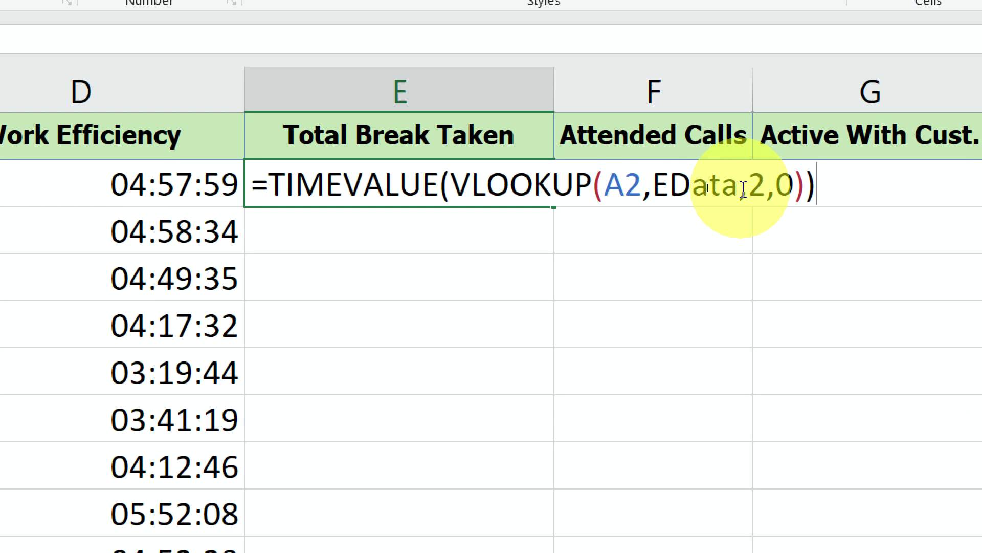
pyautogui.moveTo(739, 188); pyautogui.dragTo(662, 189)
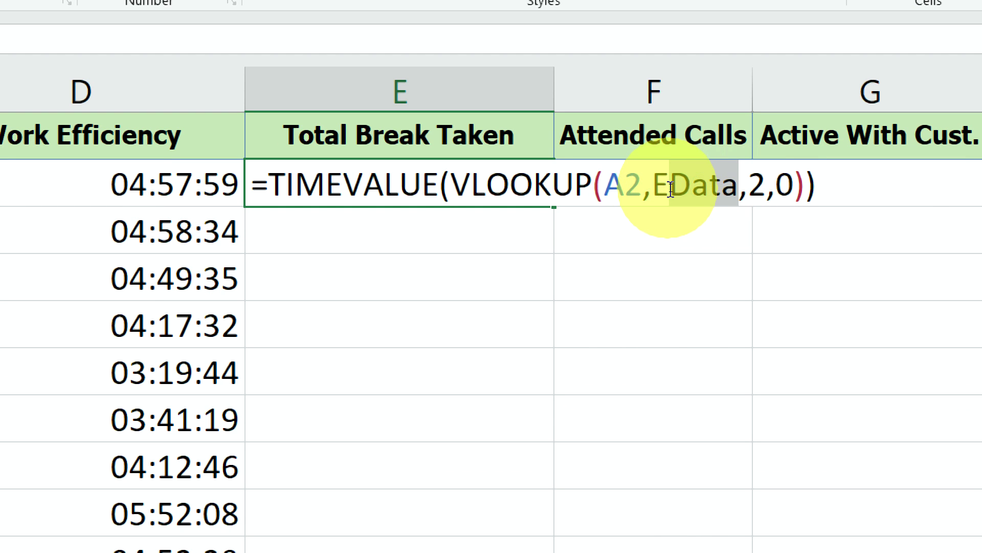
pyautogui.click(669, 187)
pyautogui.press('BackSpace')
pyautogui.write('B')
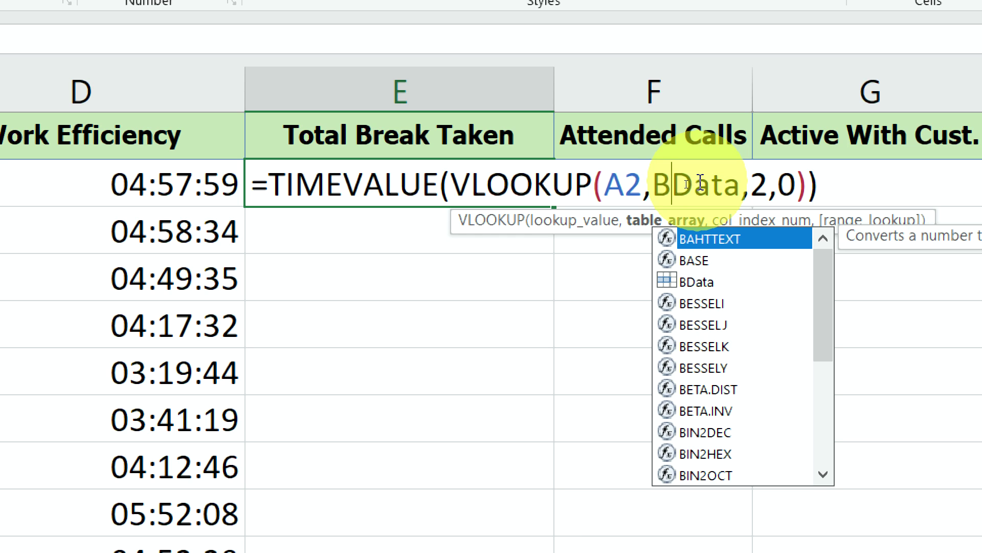
pyautogui.click(701, 283)
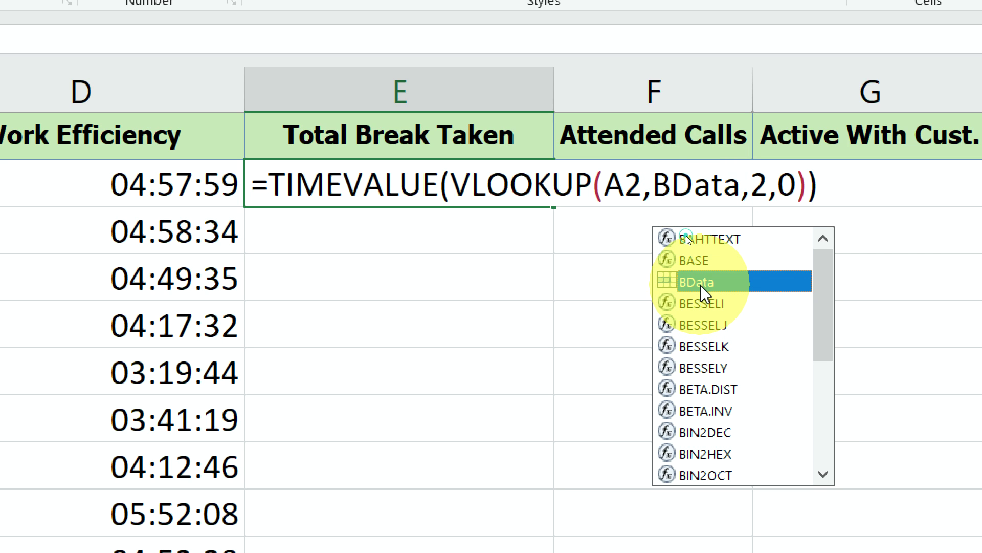
pyautogui.click(770, 183)
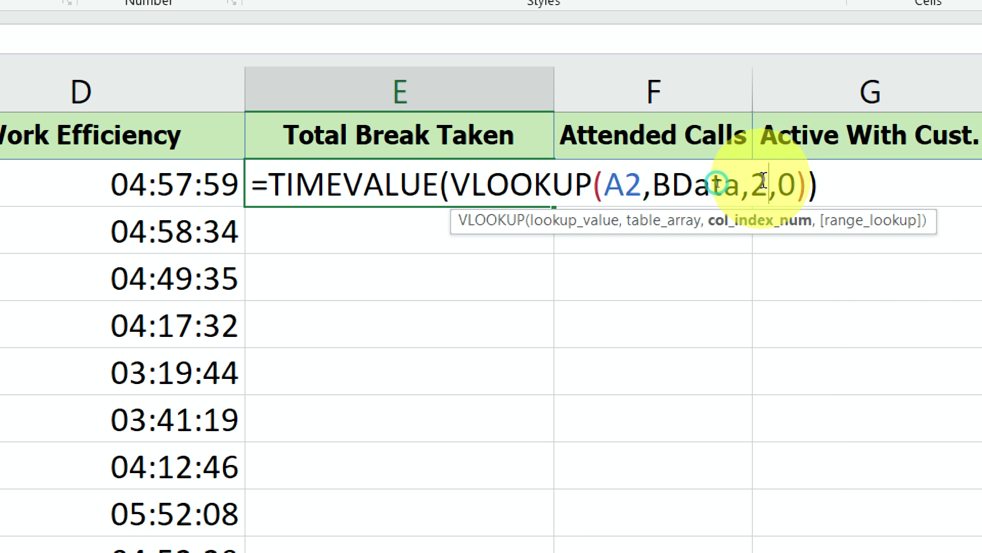
pyautogui.press('BackSpace')
pyautogui.write('9')
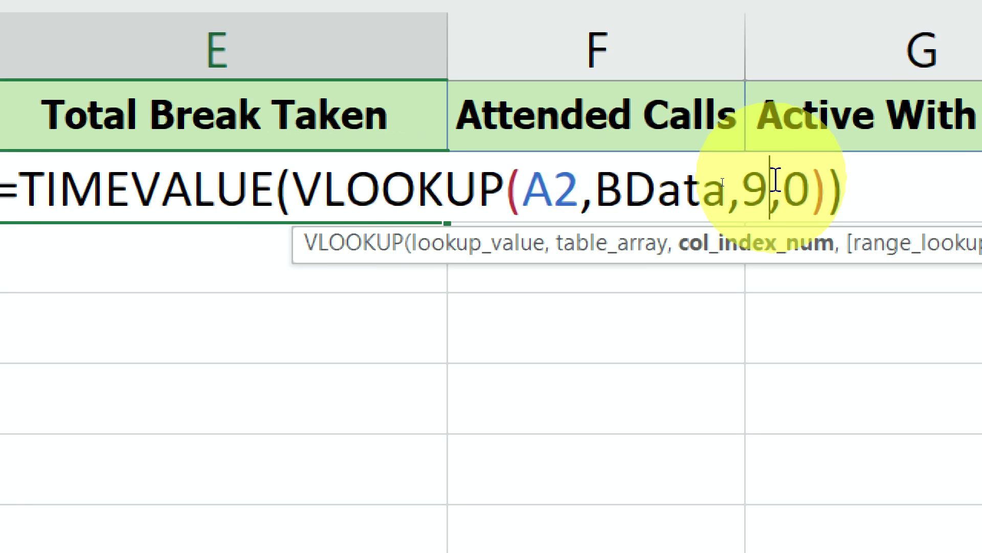
pyautogui.press('Return')
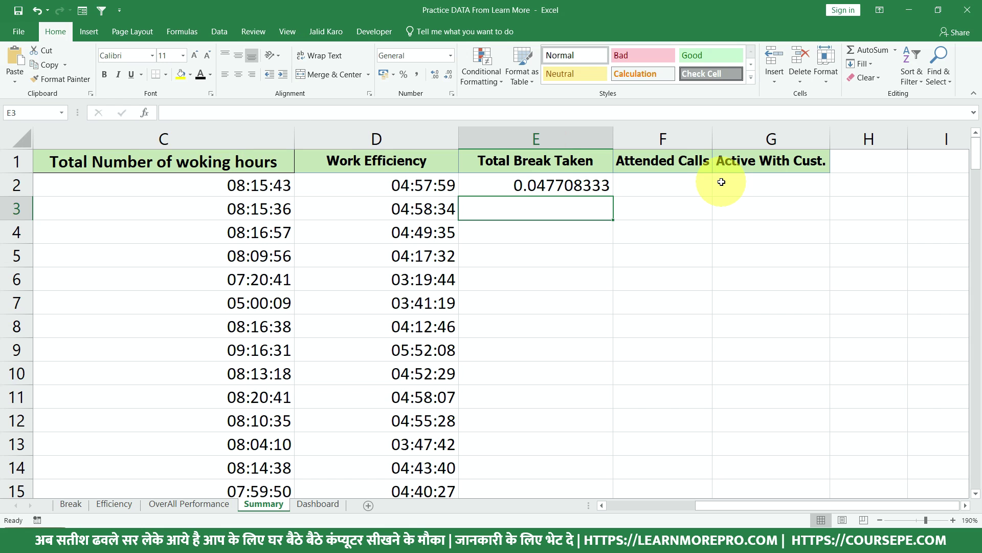
# Fill the break formula down column E and format it as Time
pyautogui.click(583, 186)
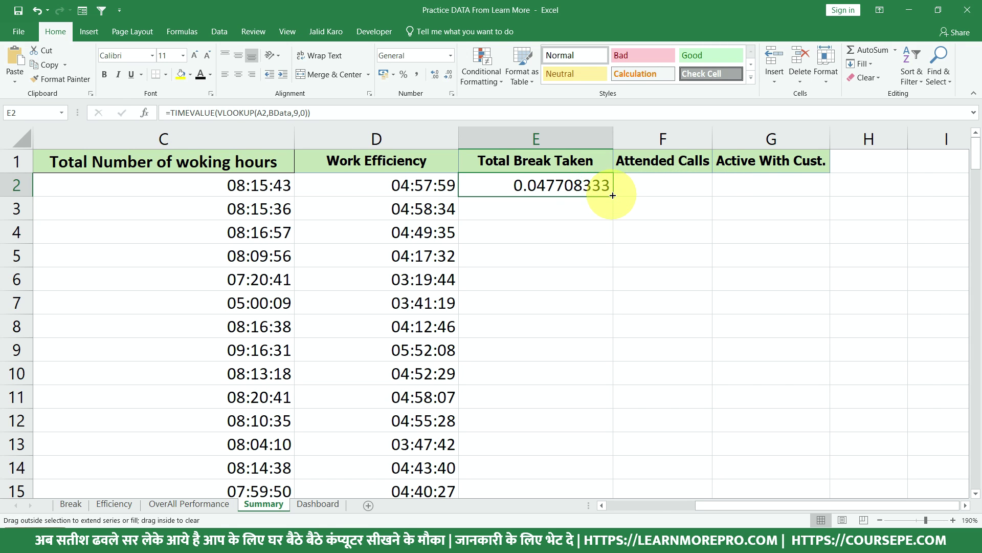
pyautogui.doubleClick(612, 195)
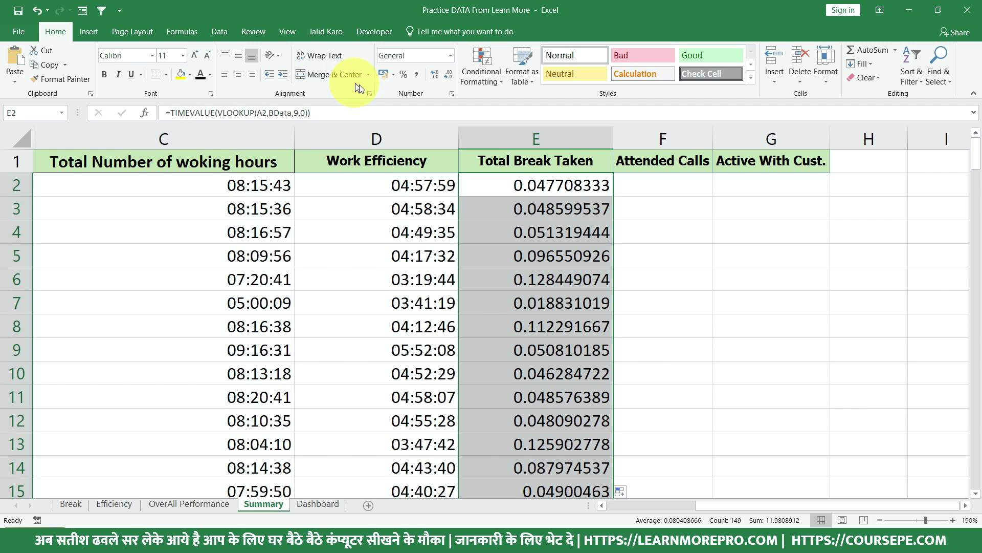
pyautogui.click(449, 56)
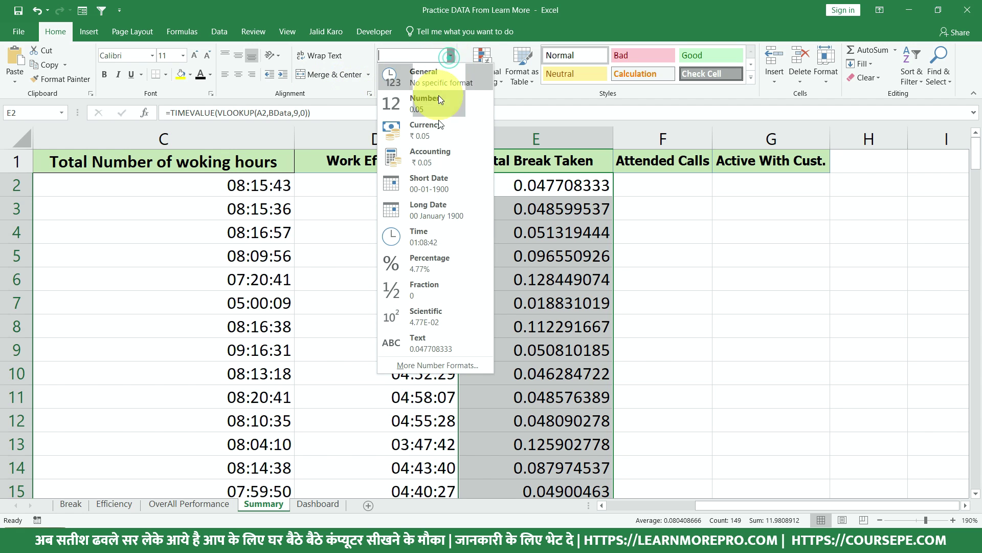
pyautogui.click(436, 236)
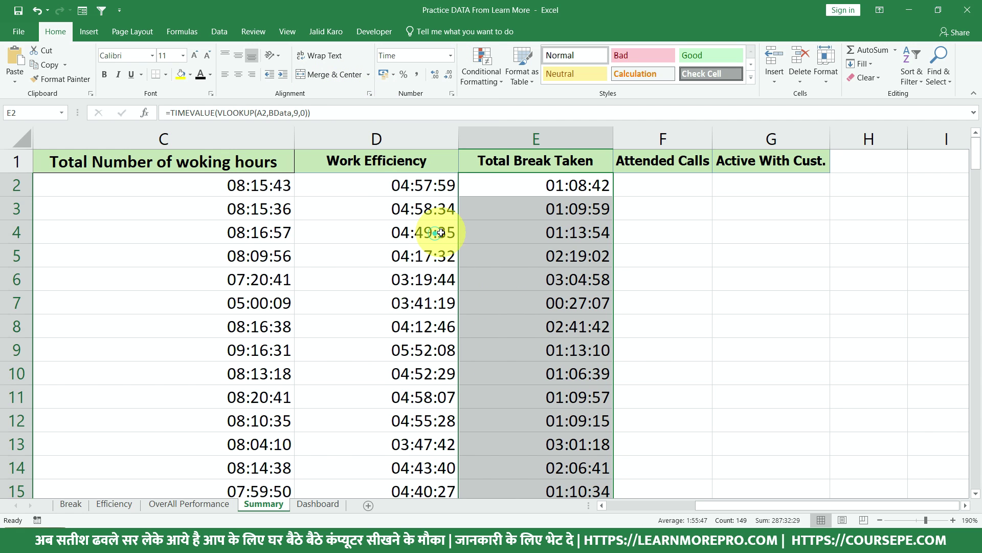
pyautogui.click(668, 192)
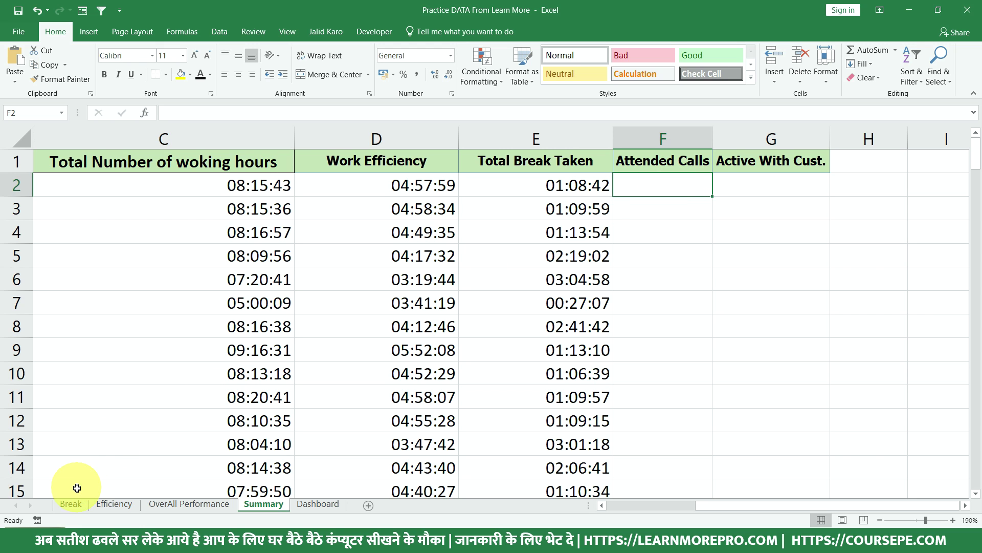
# Inspect the Attended Calls values on the OverAll Performance sheet
pyautogui.click(184, 503)
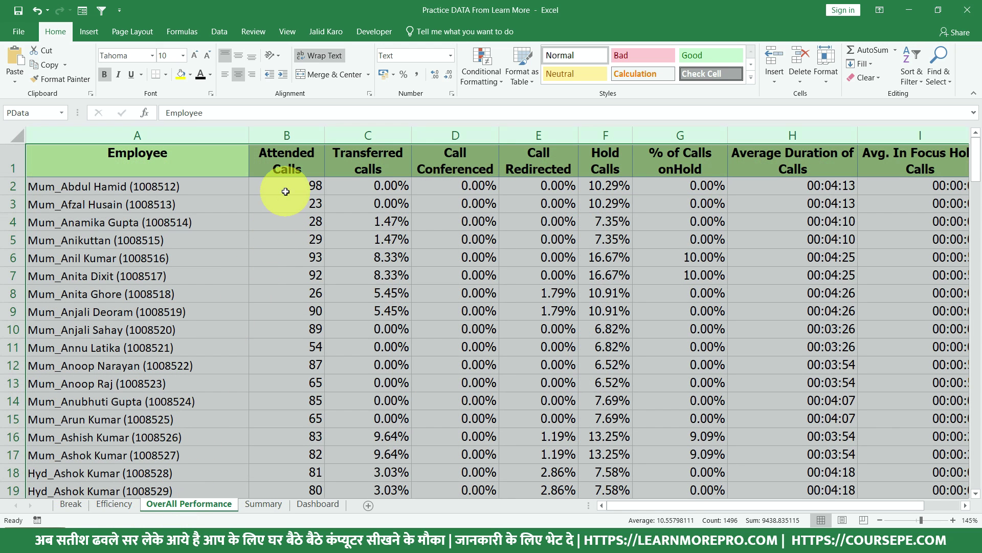
pyautogui.moveTo(285, 187); pyautogui.dragTo(277, 338)
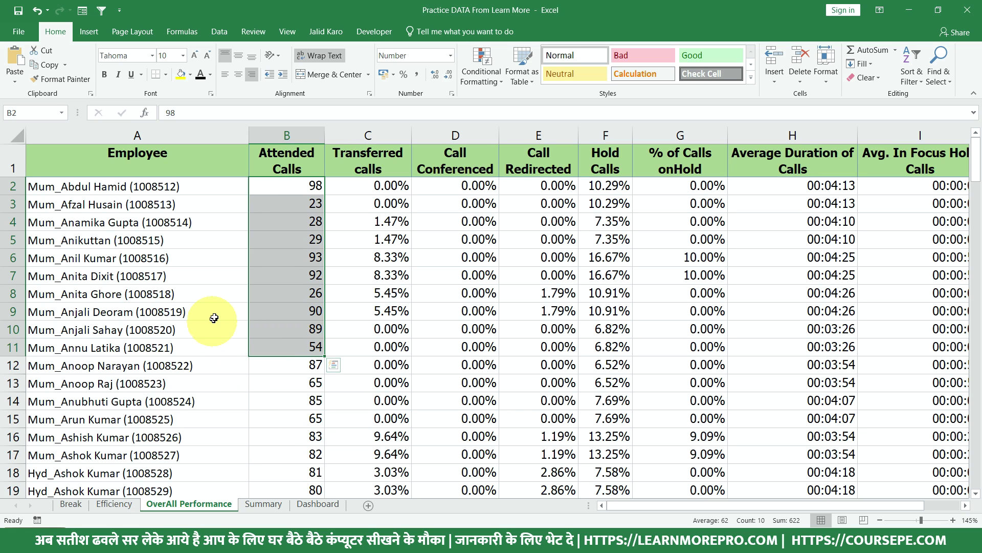
pyautogui.hotkey('shift', 'Up')
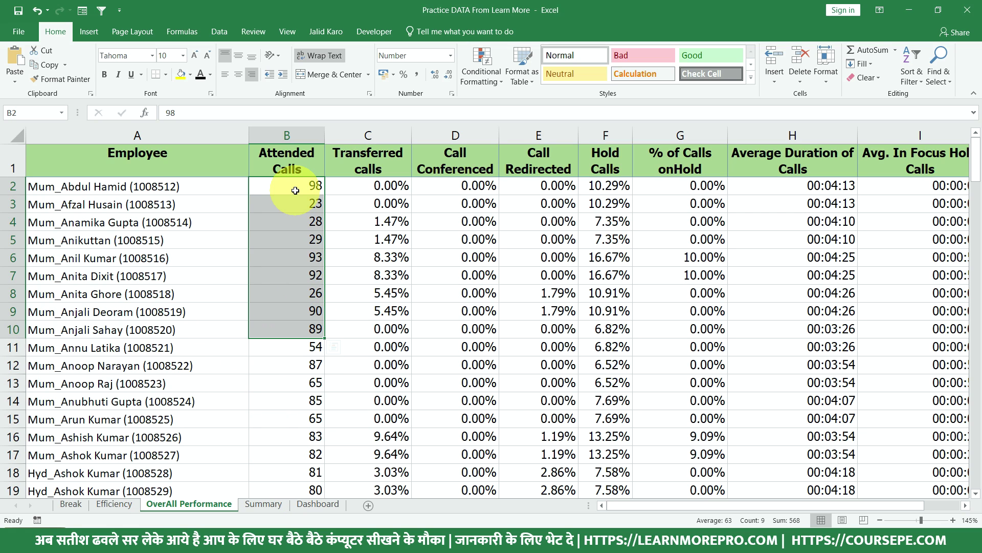
pyautogui.moveTo(295, 182); pyautogui.dragTo(293, 348)
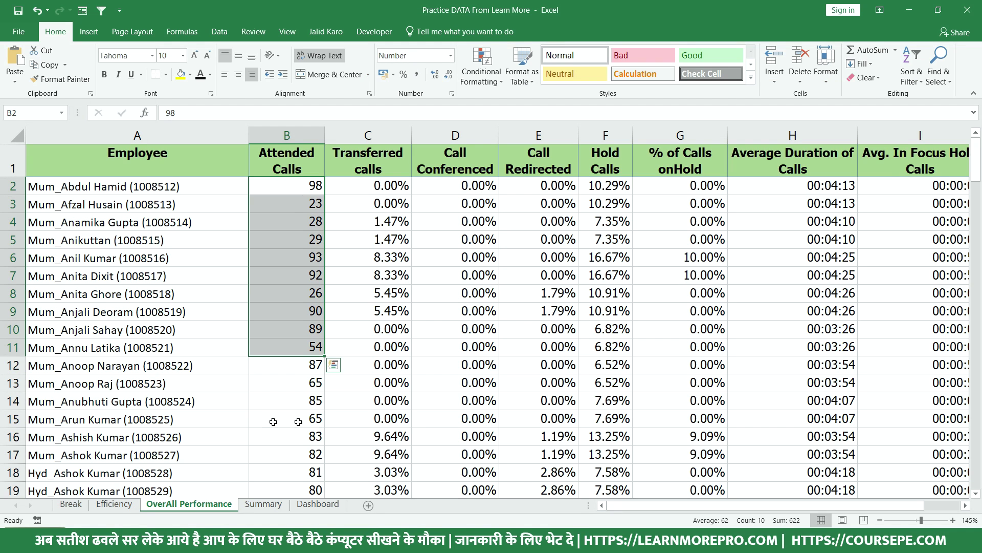
pyautogui.click(276, 505)
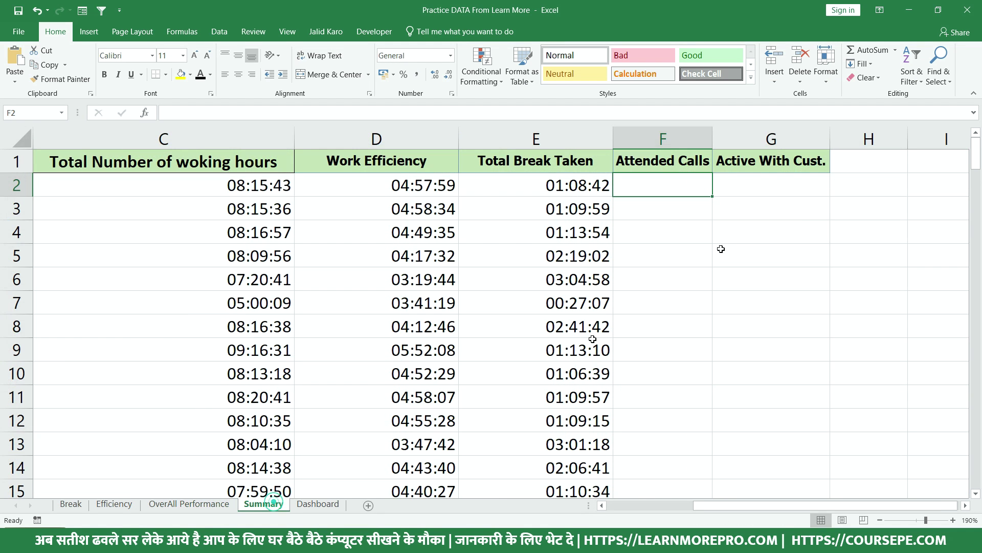
# Enter =VLOOKUP(A2,PData,2,0) in F2 and copy it down the Attended Calls column
pyautogui.doubleClick(670, 188)
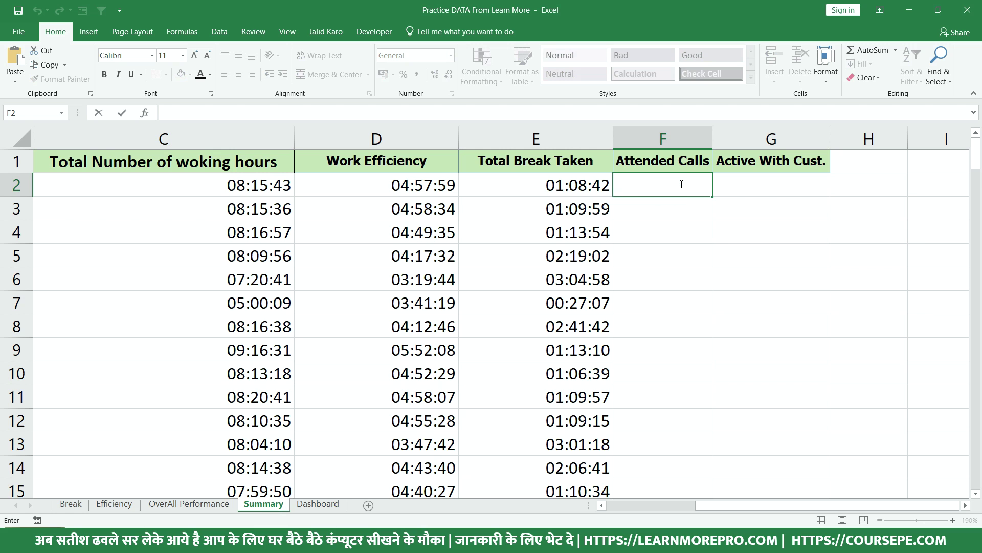
pyautogui.write('=vl')
pyautogui.press('Tab')
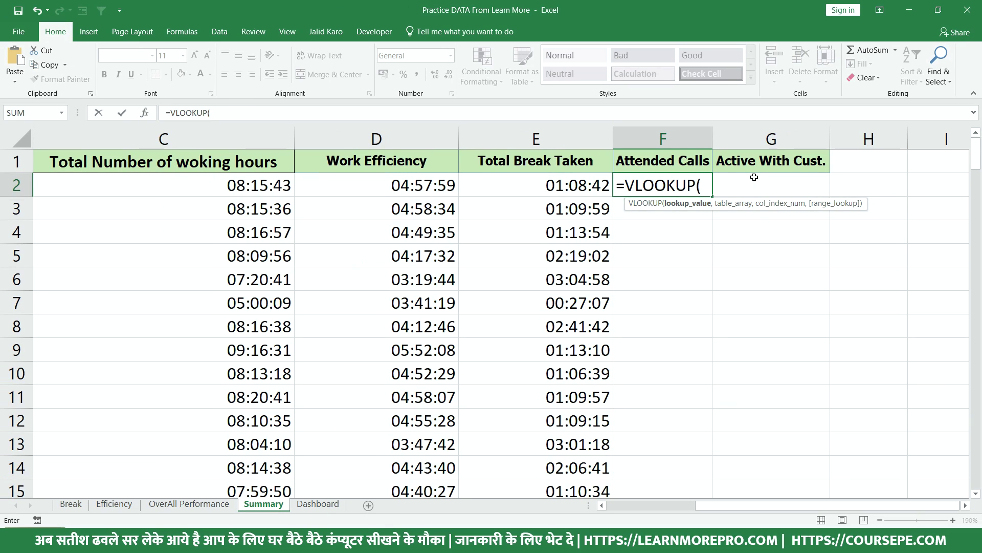
pyautogui.moveTo(759, 504); pyautogui.dragTo(670, 504)
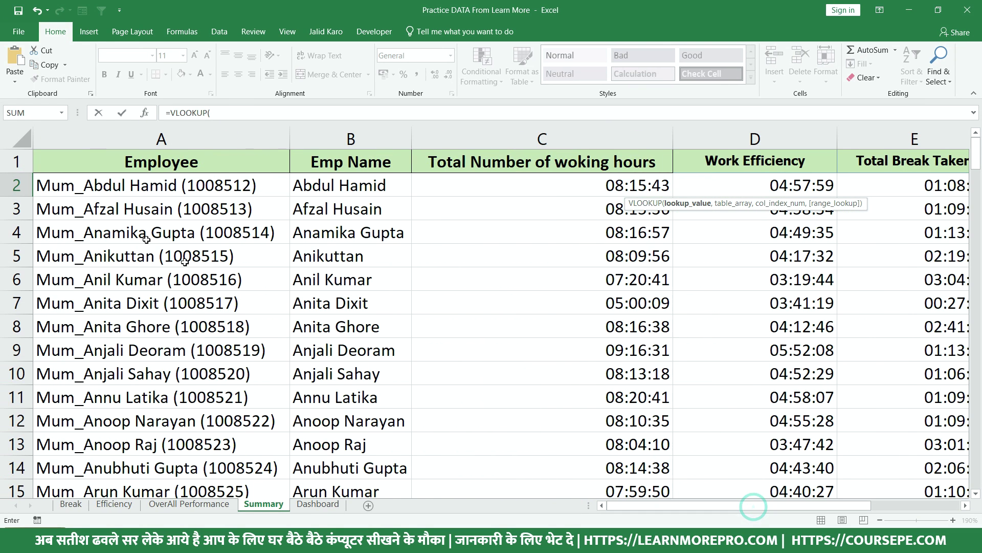
pyautogui.click(124, 183)
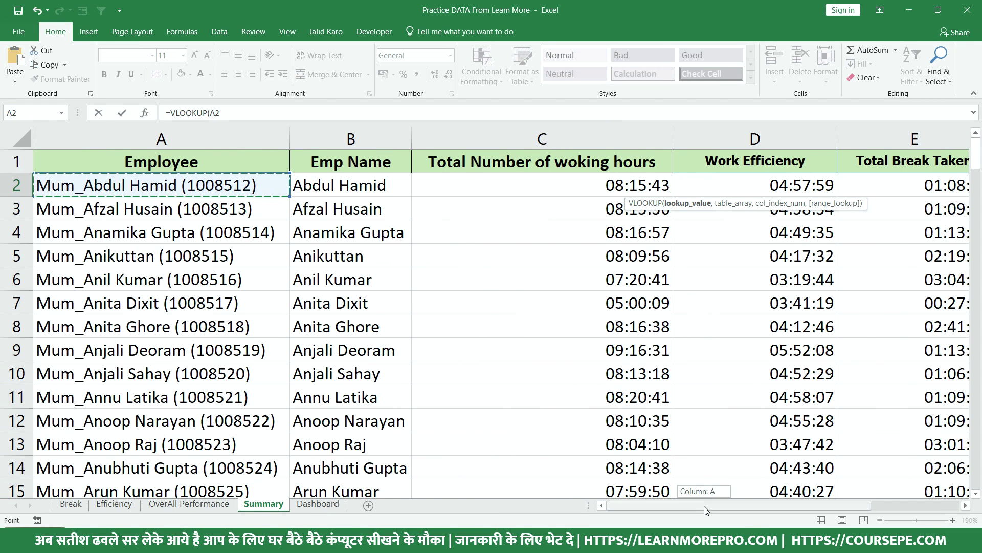
pyautogui.moveTo(785, 505); pyautogui.dragTo(875, 506)
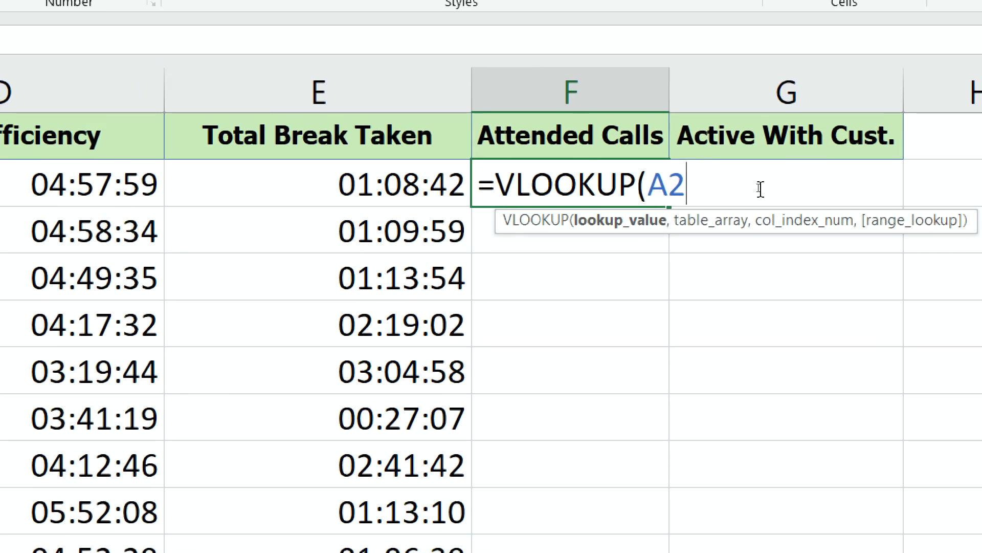
pyautogui.write(',')
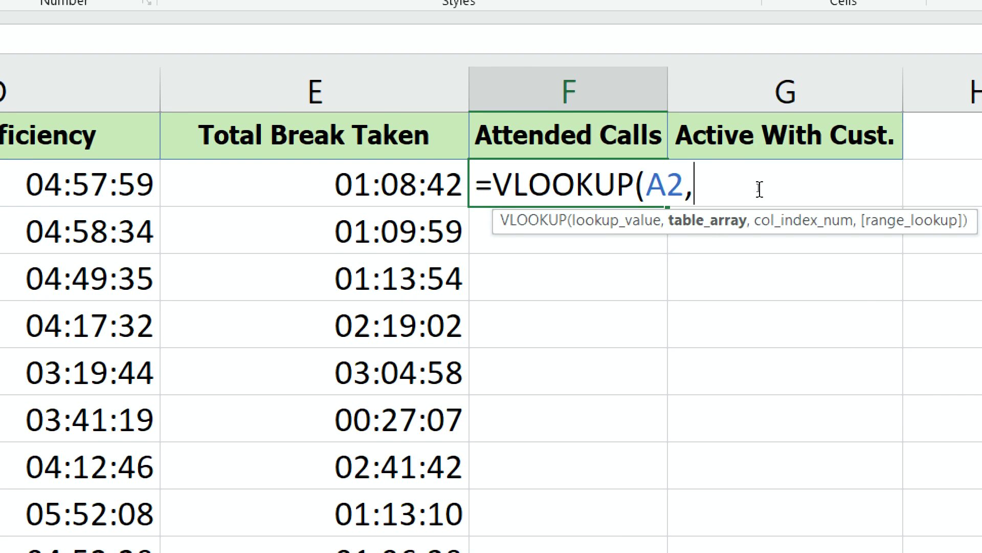
pyautogui.write('pdata')
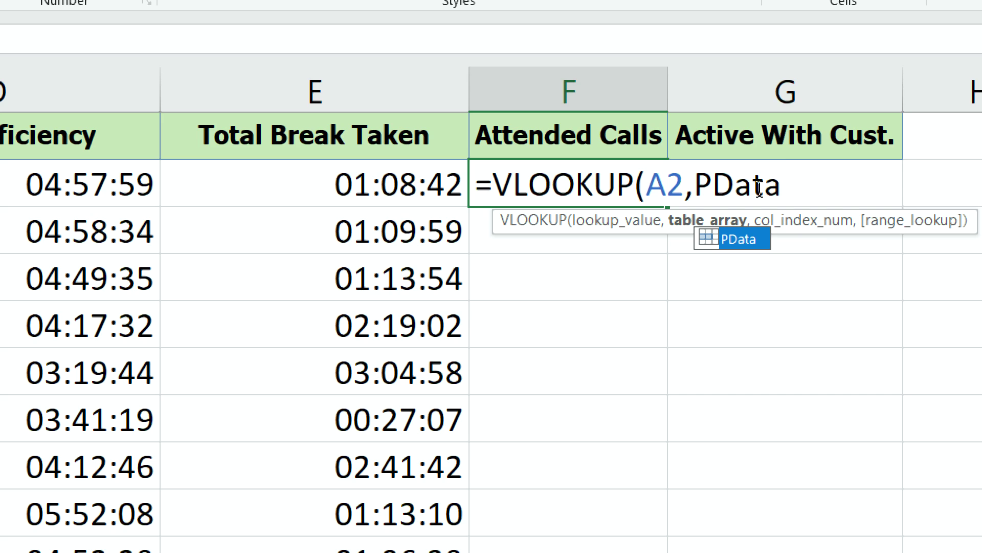
pyautogui.write(',2')
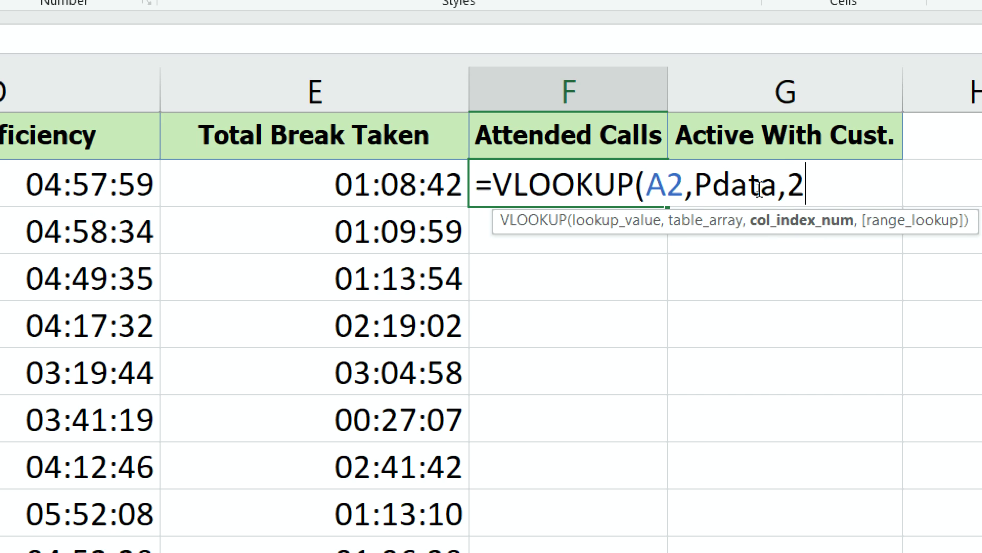
pyautogui.write(',0')
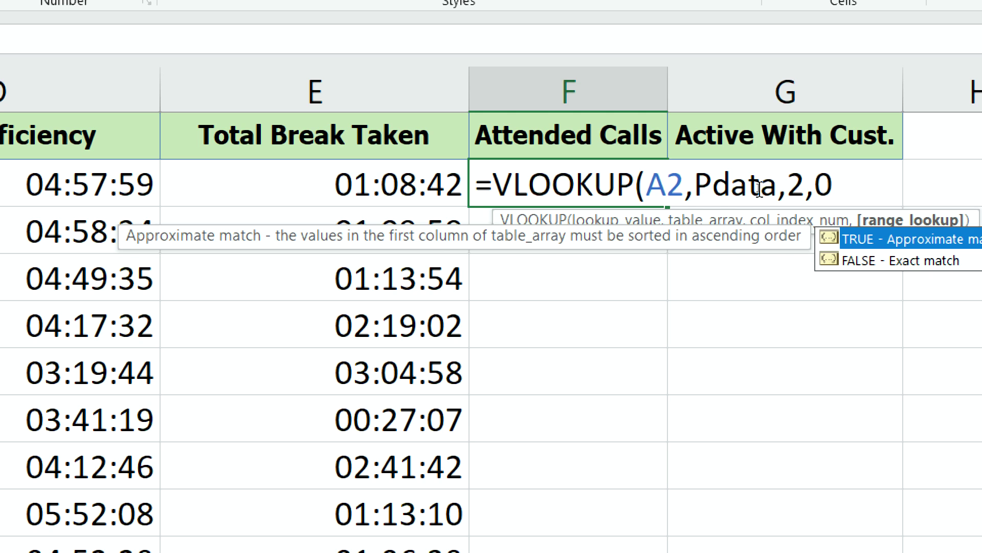
pyautogui.write(')')
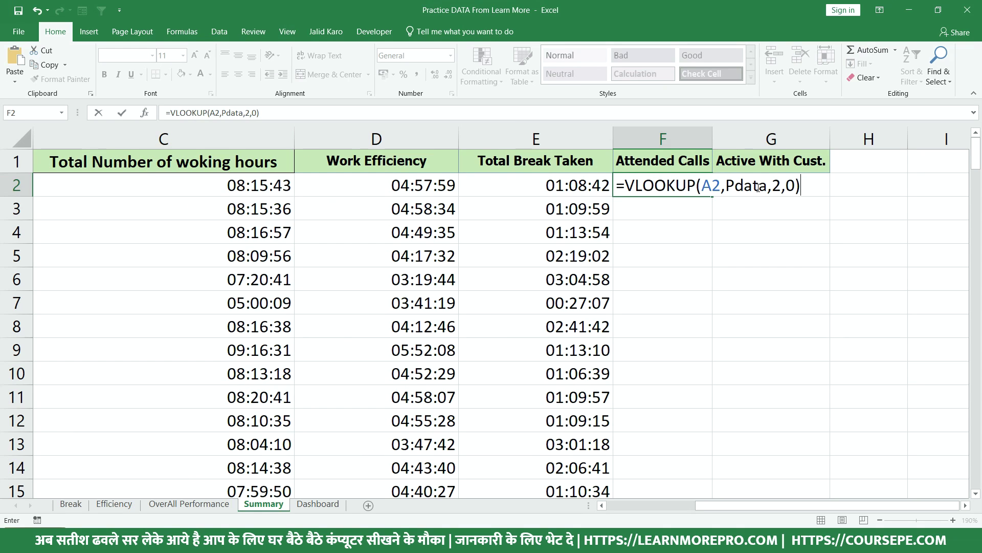
pyautogui.press('Return')
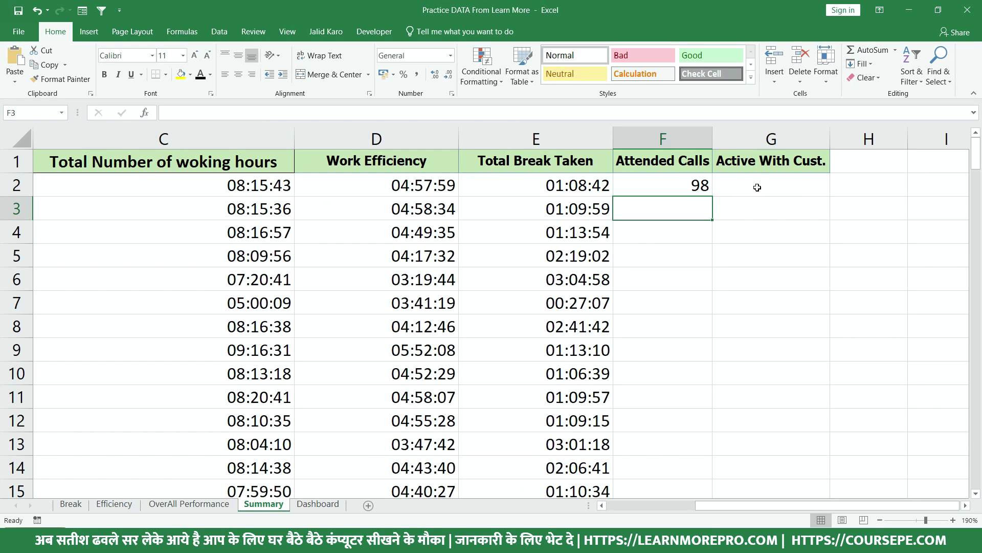
pyautogui.click(709, 193)
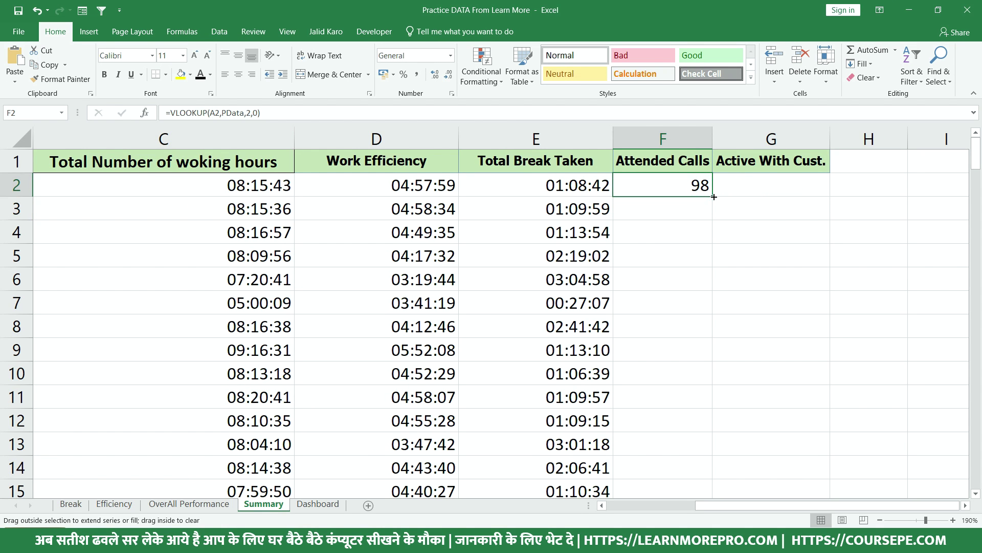
pyautogui.doubleClick(714, 197)
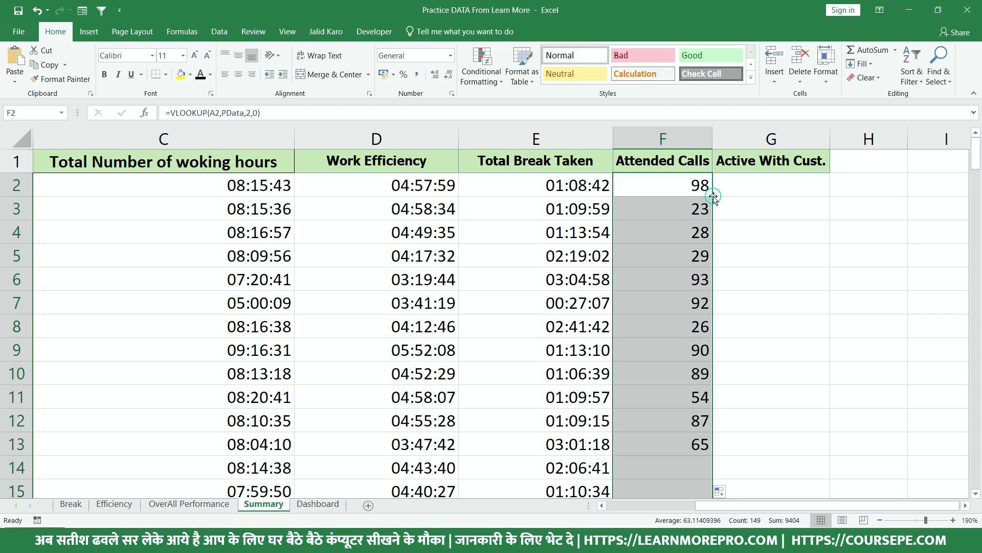
pyautogui.click(751, 185)
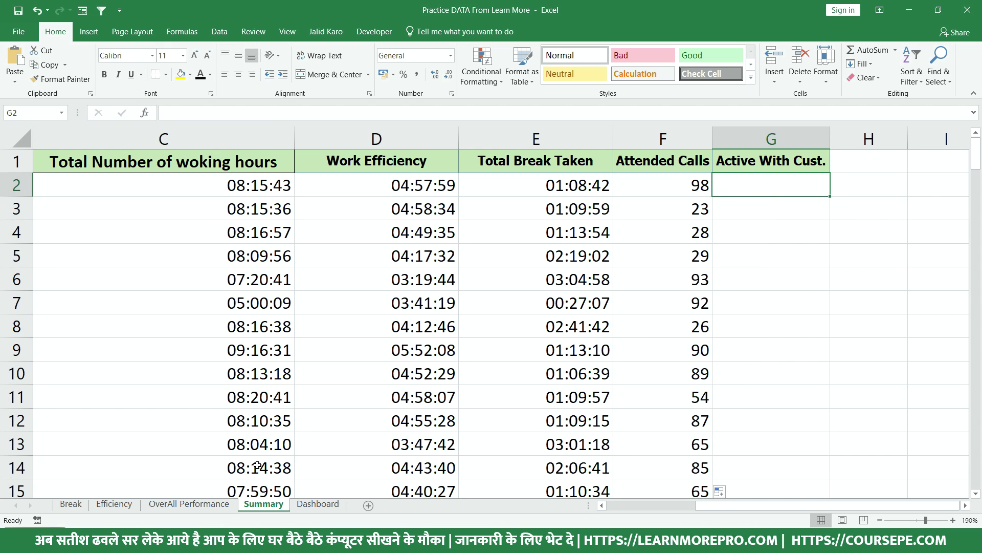
# Check the Active With Cust. values on the Efficiency sheet
pyautogui.click(114, 504)
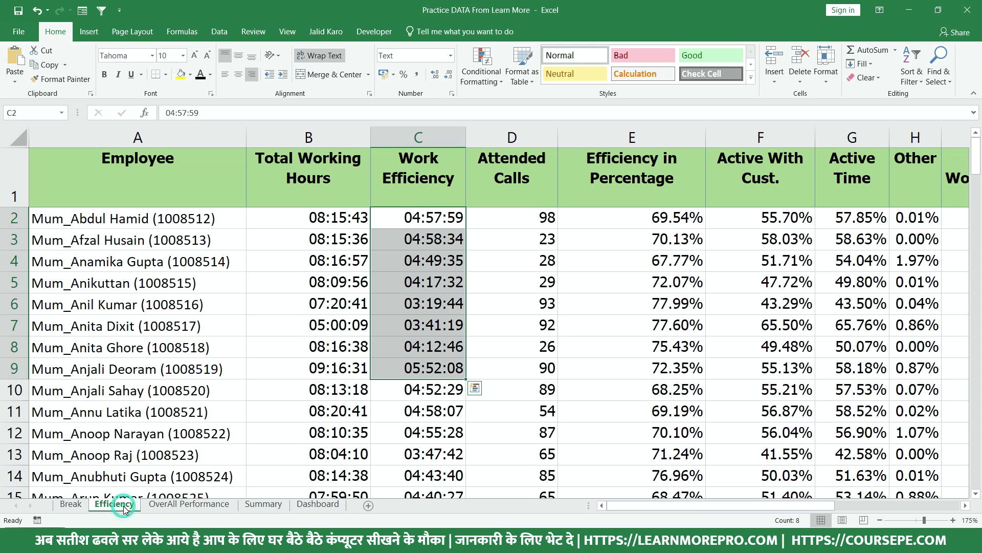
pyautogui.moveTo(752, 192); pyautogui.dragTo(745, 374)
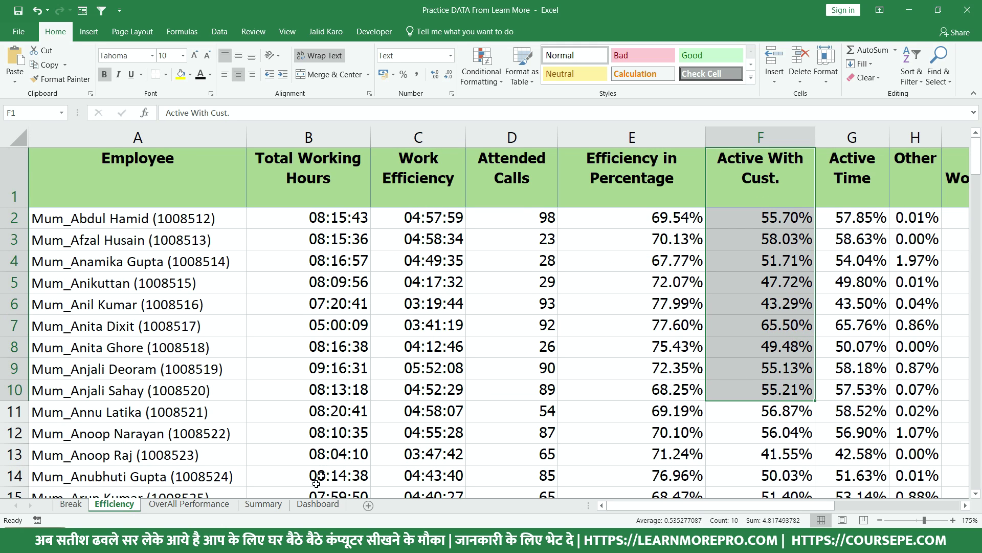
pyautogui.click(263, 505)
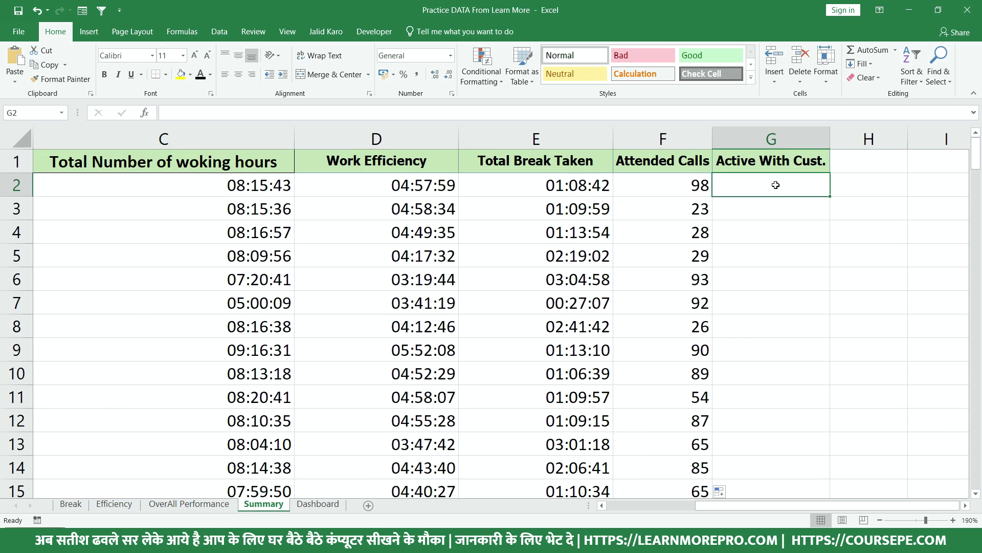
pyautogui.click(115, 506)
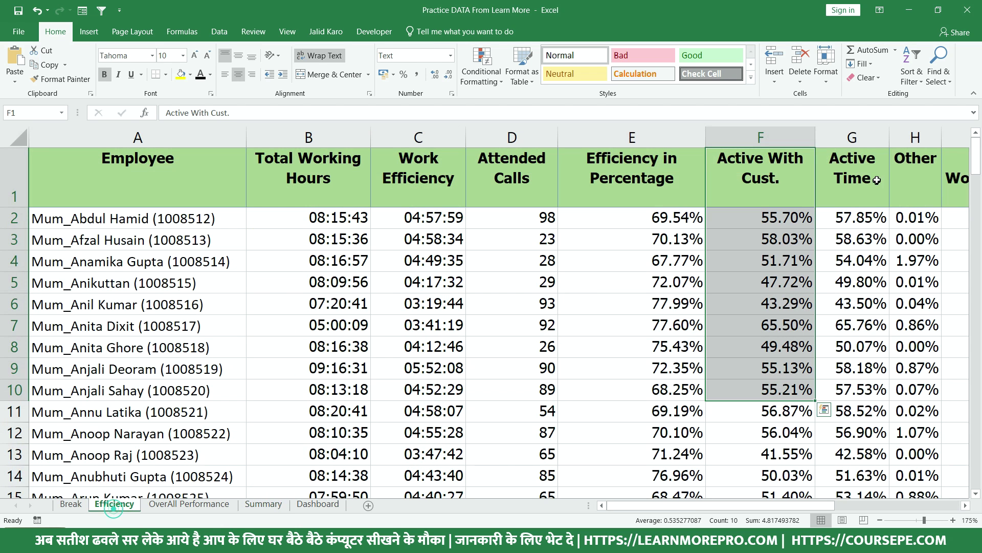
pyautogui.moveTo(788, 217); pyautogui.dragTo(788, 304)
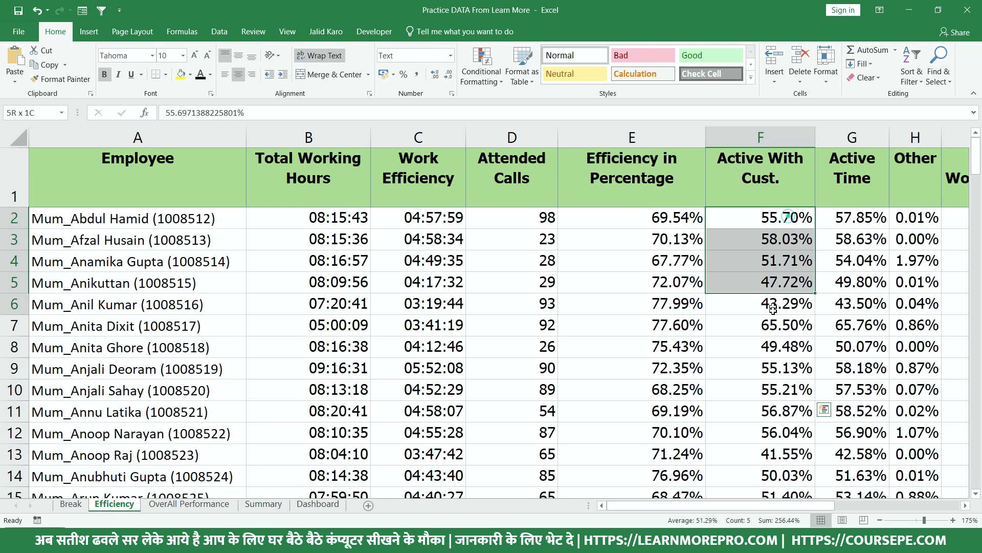
pyautogui.click(305, 506)
pyautogui.click(264, 506)
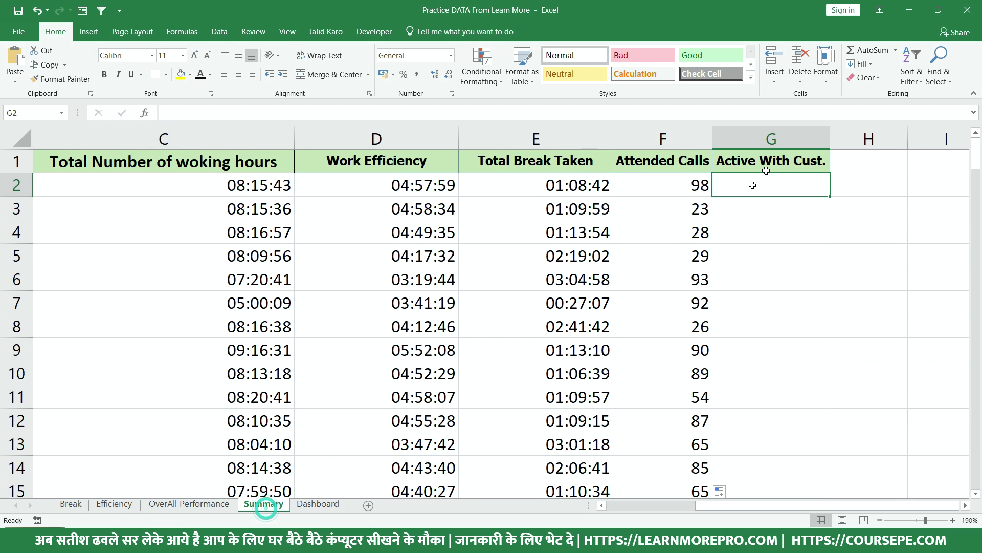
# Copy F2's formula into G2 as =VLOOKUP(A2,EData,6,0)
pyautogui.doubleClick(683, 194)
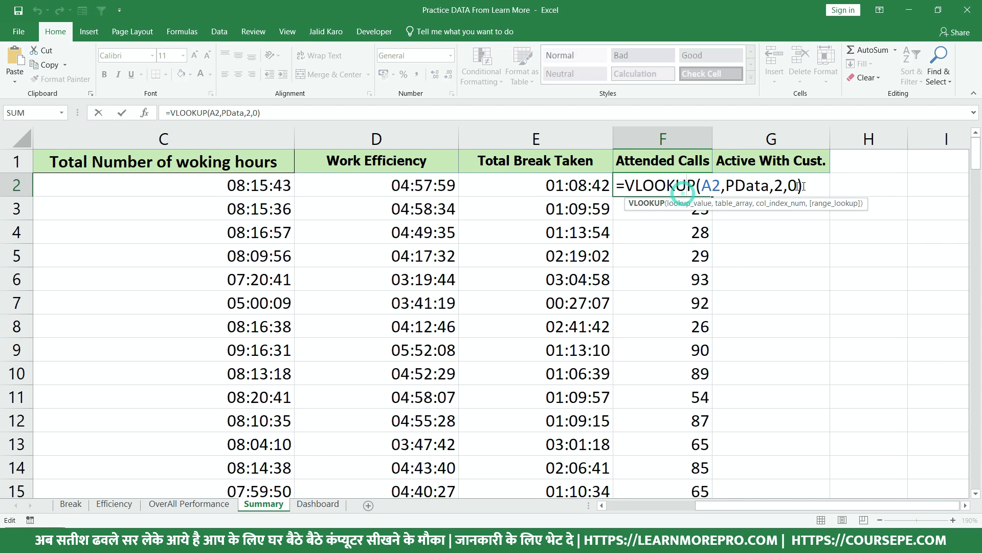
pyautogui.moveTo(812, 185); pyautogui.dragTo(607, 187)
pyautogui.hotkey('ctrl', 'c')
pyautogui.press('Escape')
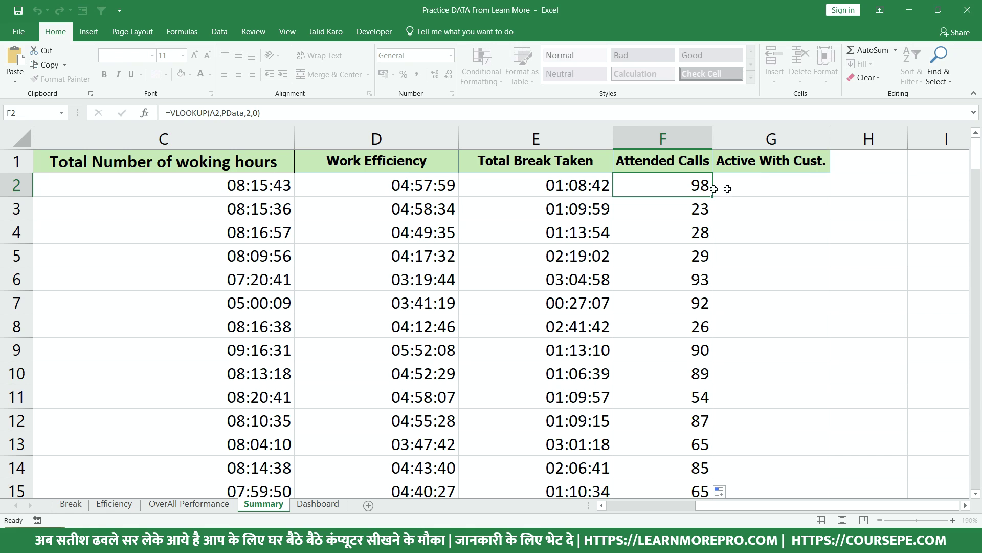
pyautogui.click(719, 188)
pyautogui.doubleClick(716, 185)
pyautogui.hotkey('ctrl', 'v')
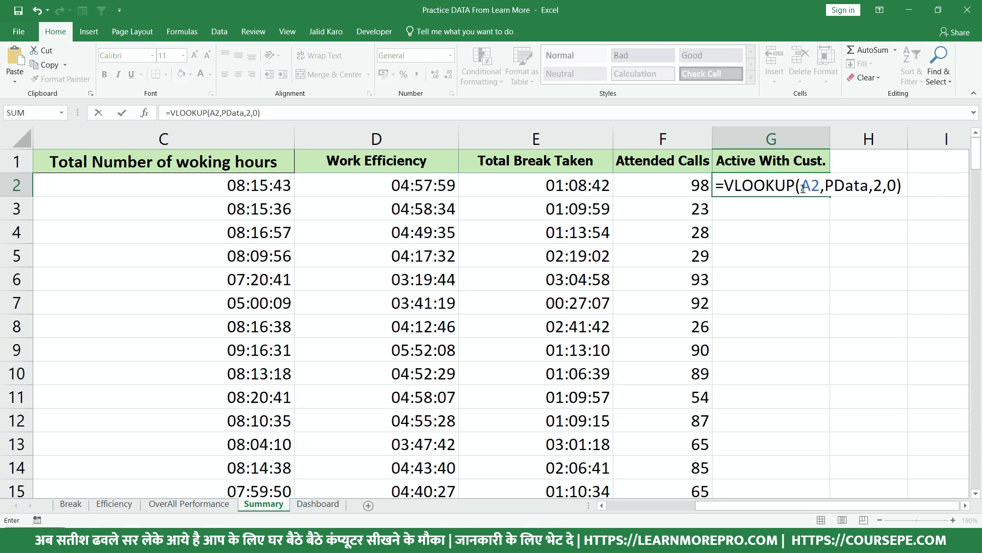
pyautogui.click(835, 185)
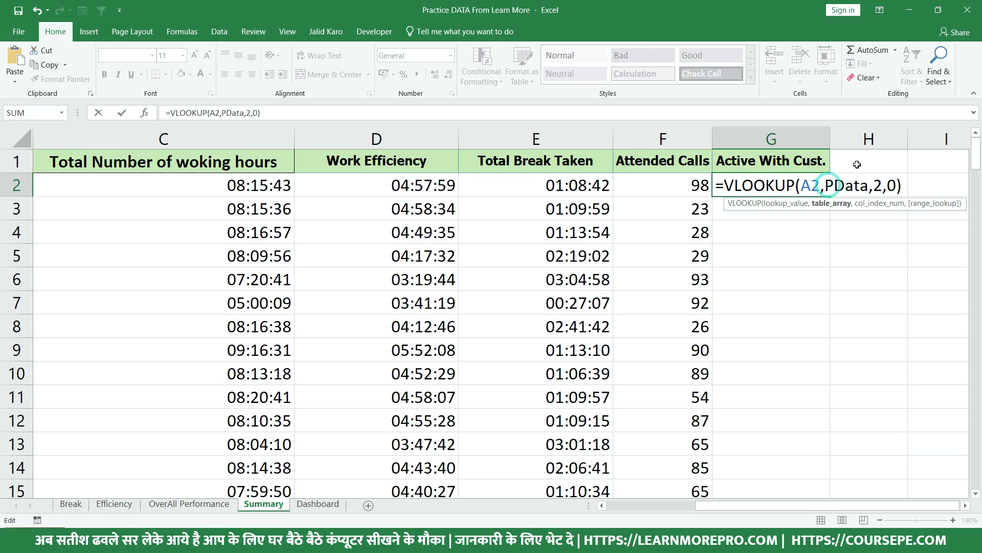
pyautogui.write('E')
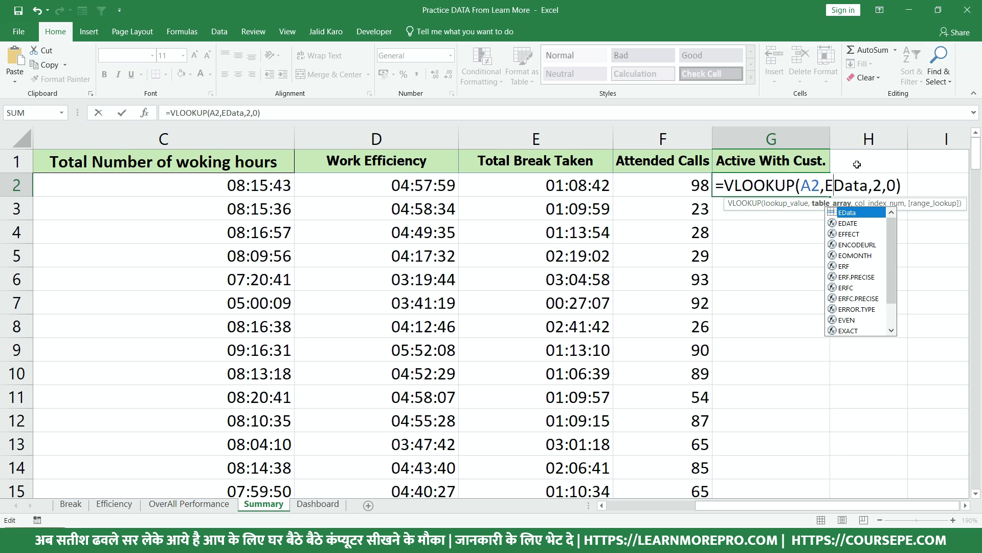
pyautogui.click(881, 186)
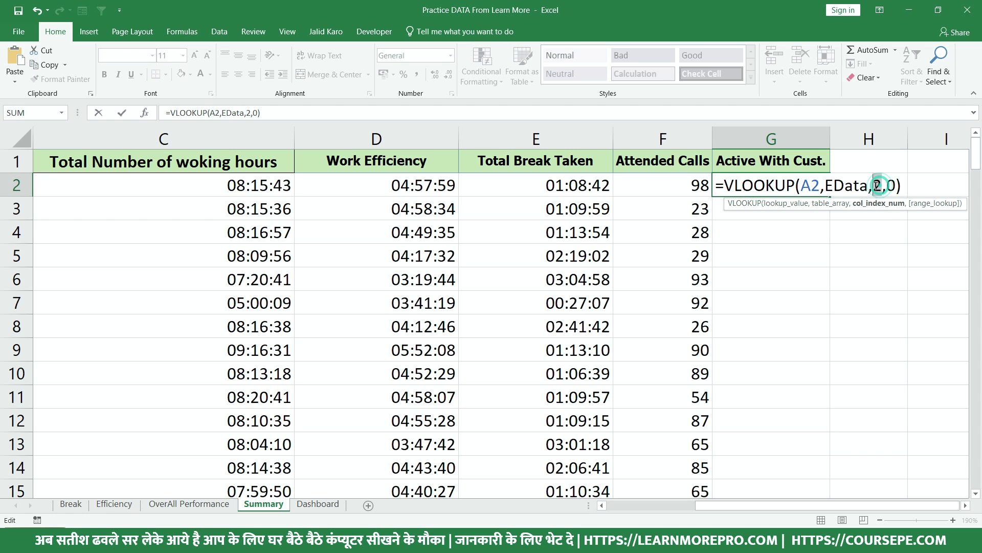
pyautogui.write('6')
pyautogui.press('Return')
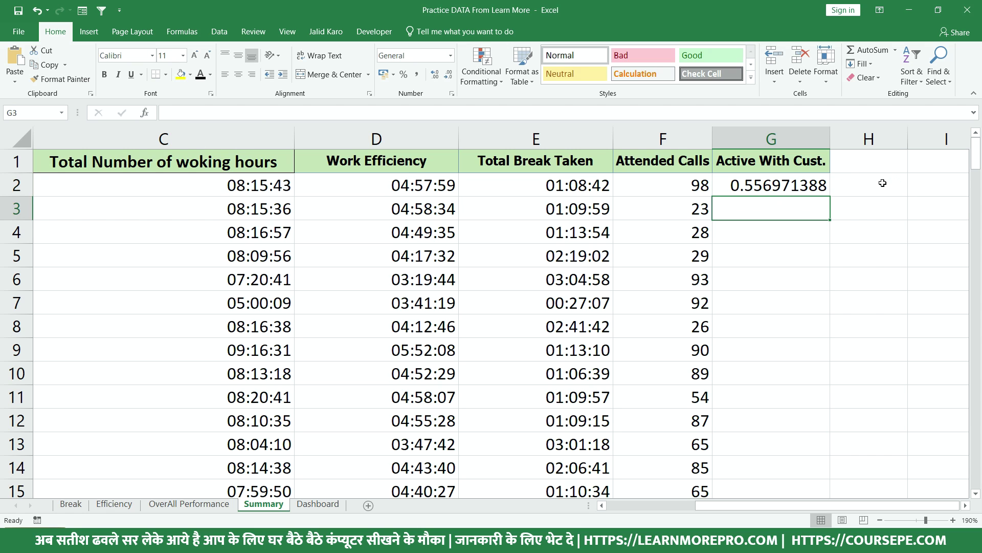
# Fill the Active With Cust. formula down and format it as percentages
pyautogui.click(801, 181)
pyautogui.doubleClick(830, 196)
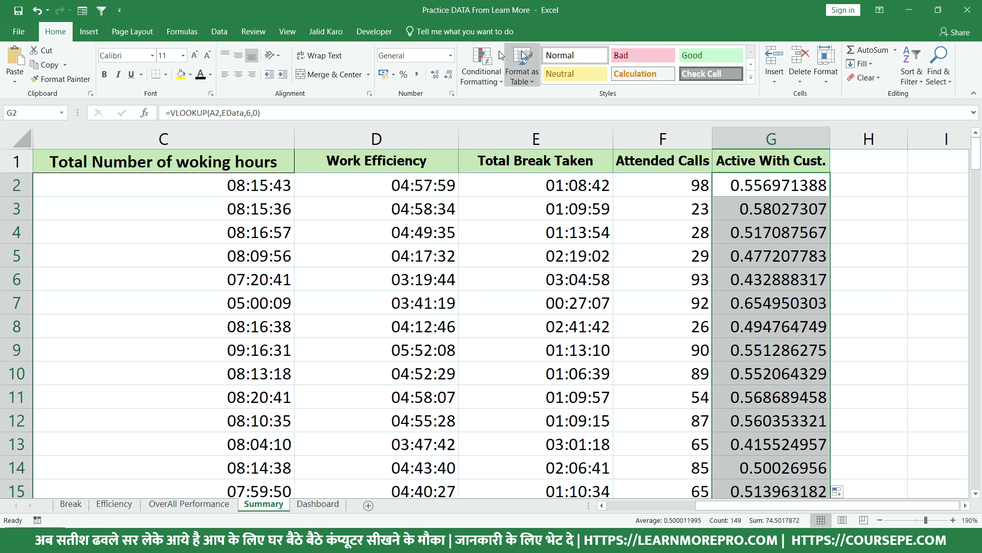
pyautogui.click(405, 74)
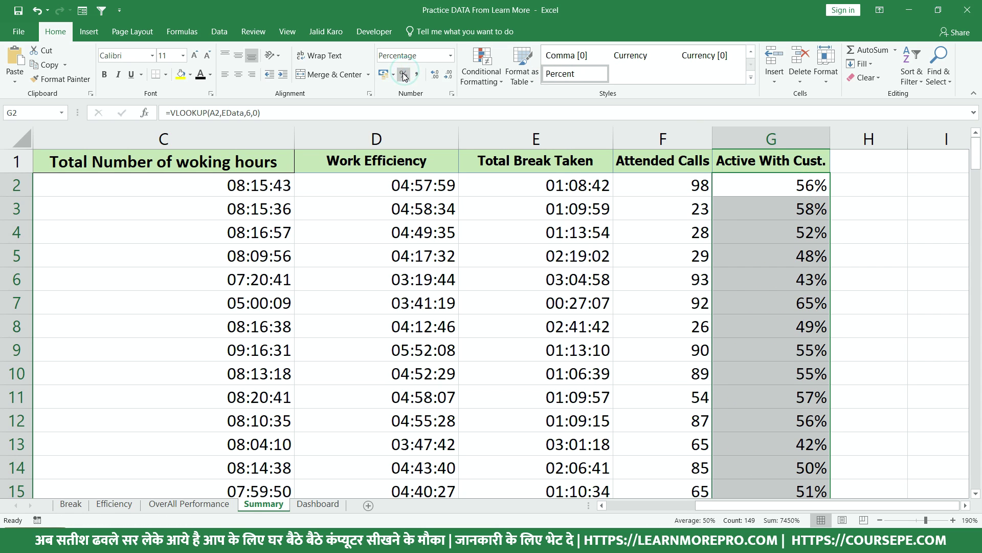
pyautogui.click(406, 76)
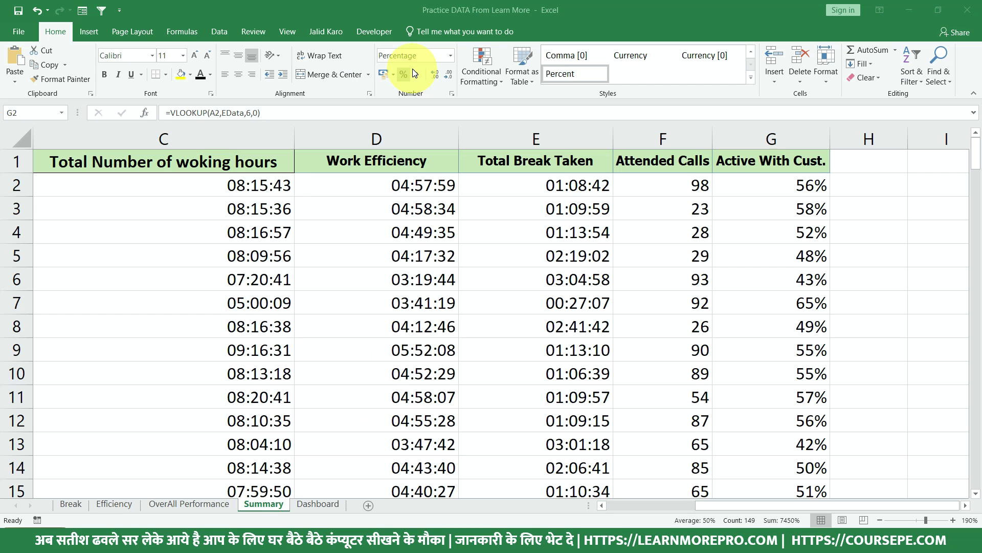
pyautogui.click(247, 287)
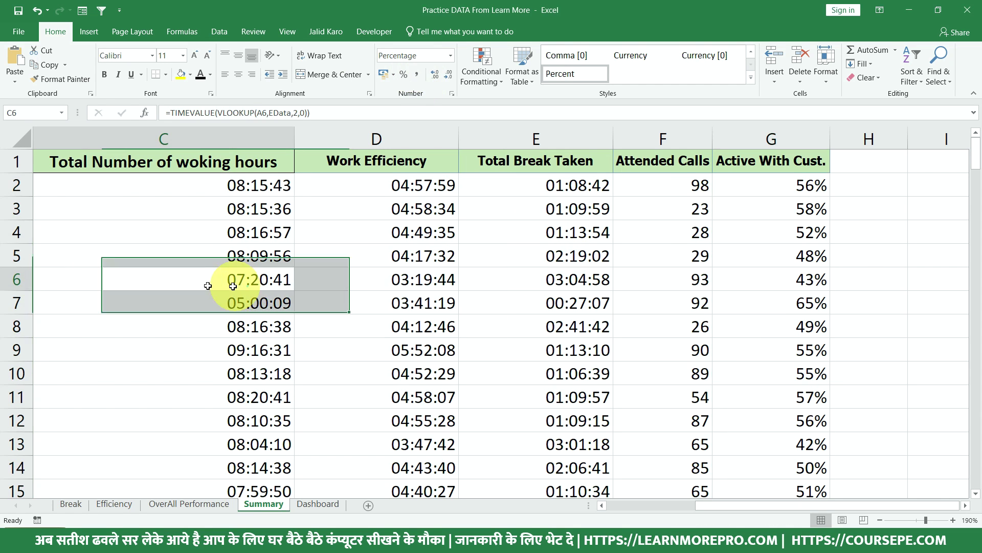
pyautogui.hscroll(-2, 22, 276)
pyautogui.click(367, 259)
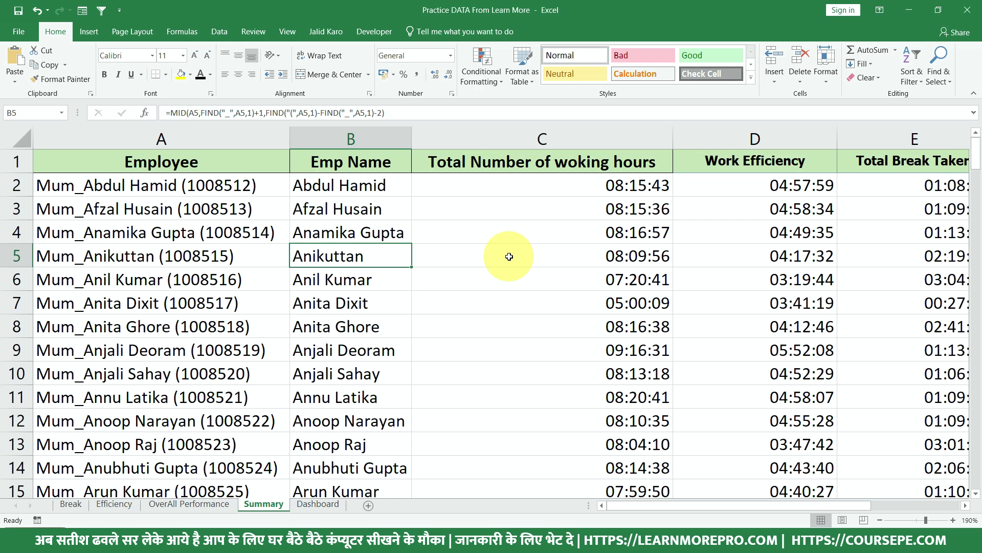
pyautogui.click(317, 507)
pyautogui.click(264, 504)
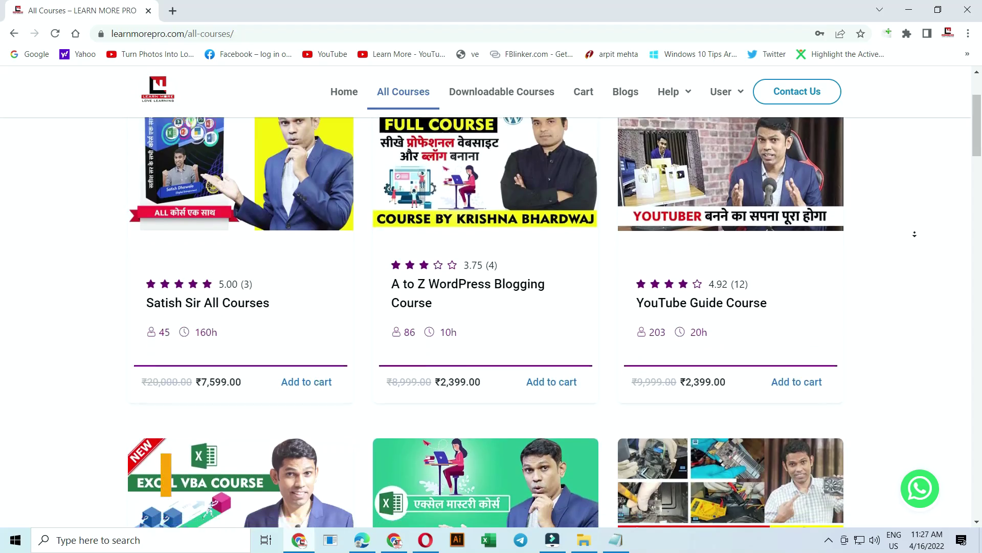
# Scroll down through the Learn More Pro All Courses catalogue
pyautogui.scroll(-2, 914, 234)
pyautogui.scroll(-2, 914, 234)
pyautogui.scroll(-2, 915, 234)
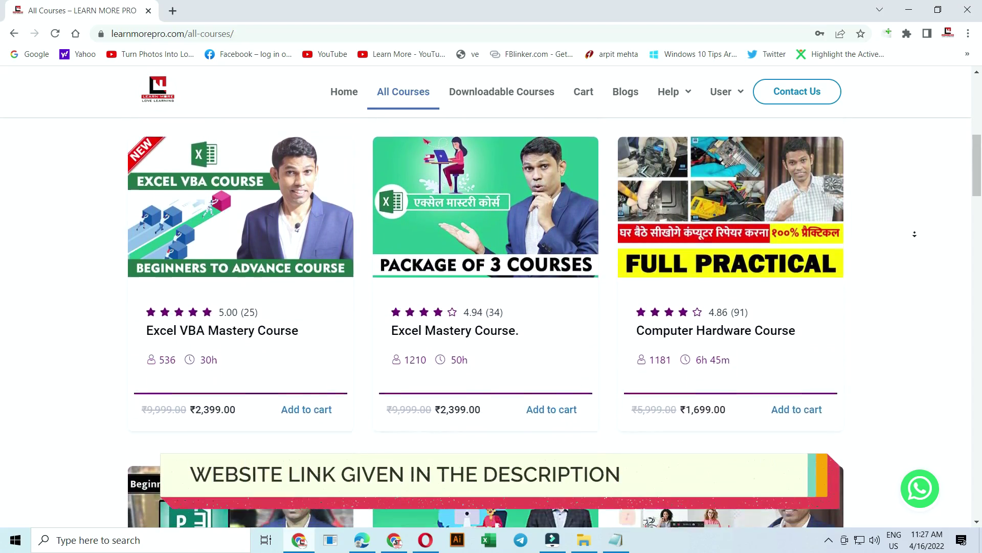
pyautogui.scroll(-2, 914, 234)
pyautogui.scroll(-2, 915, 234)
pyautogui.scroll(-2, 915, 234)
pyautogui.scroll(-2, 915, 234)
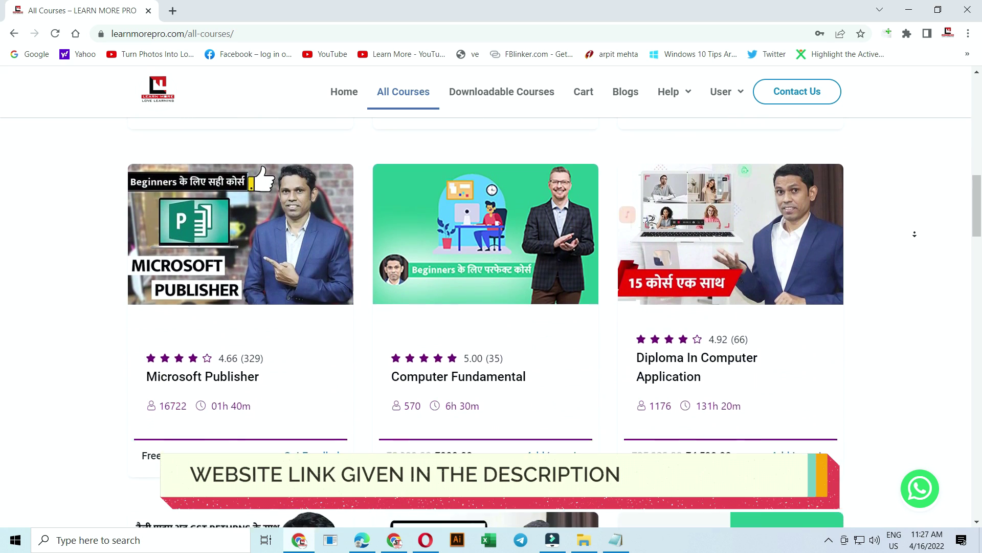
pyautogui.scroll(-2, 914, 234)
pyautogui.scroll(-2, 914, 234)
pyautogui.scroll(-2, 914, 233)
pyautogui.scroll(-2, 915, 233)
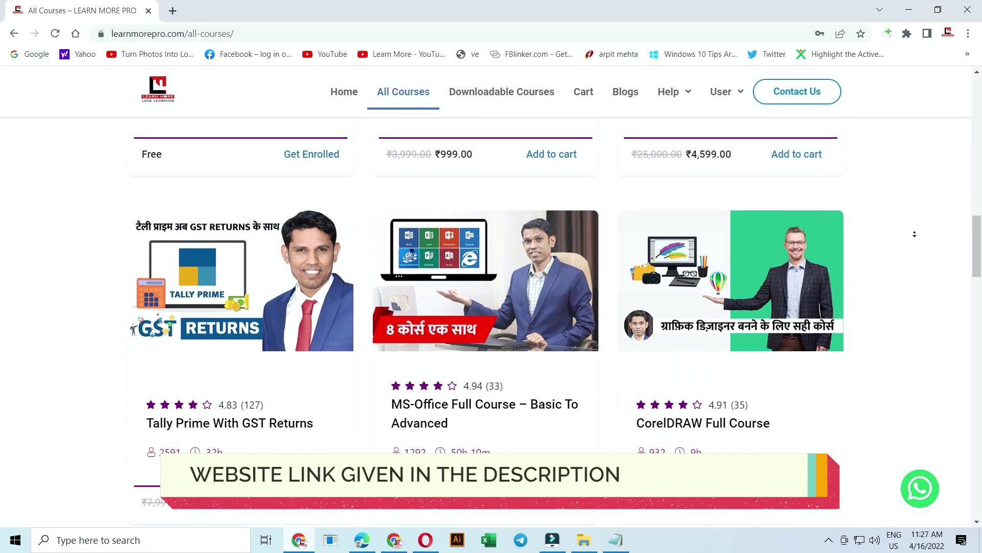
pyautogui.scroll(-2, 915, 234)
pyautogui.scroll(-2, 914, 234)
pyautogui.scroll(-2, 914, 234)
pyautogui.scroll(-2, 915, 234)
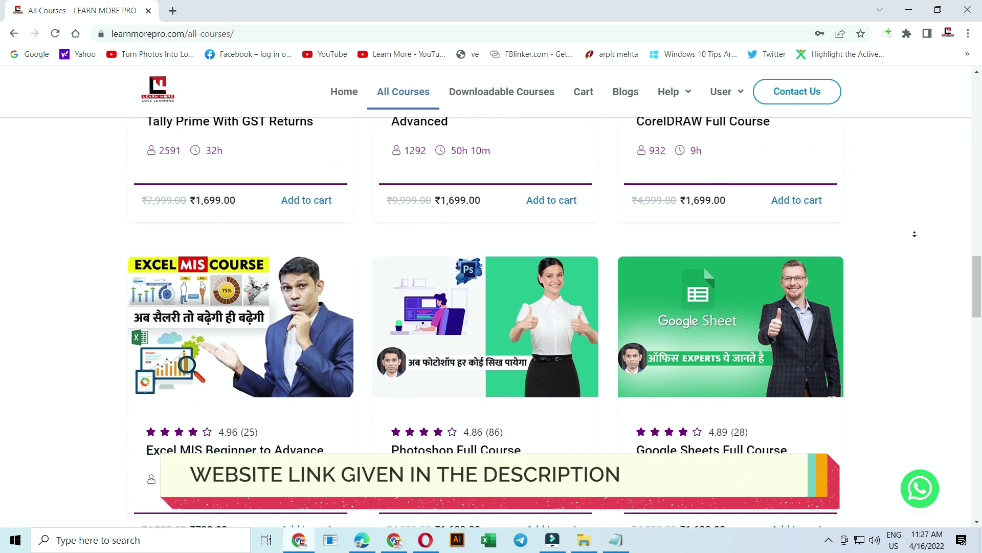
pyautogui.scroll(-2, 915, 234)
pyautogui.scroll(-2, 915, 234)
pyautogui.scroll(-2, 914, 234)
pyautogui.scroll(-2, 915, 234)
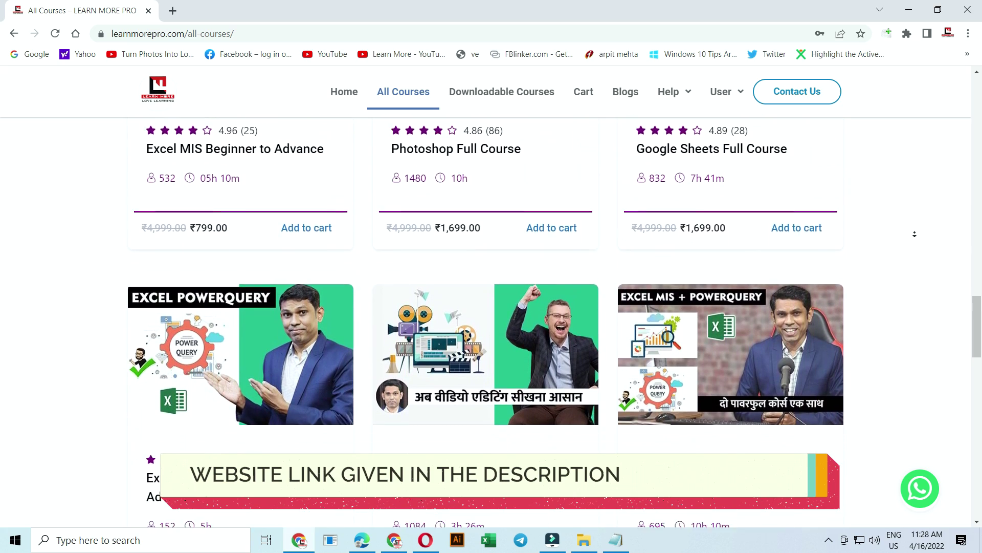
pyautogui.scroll(-2, 915, 234)
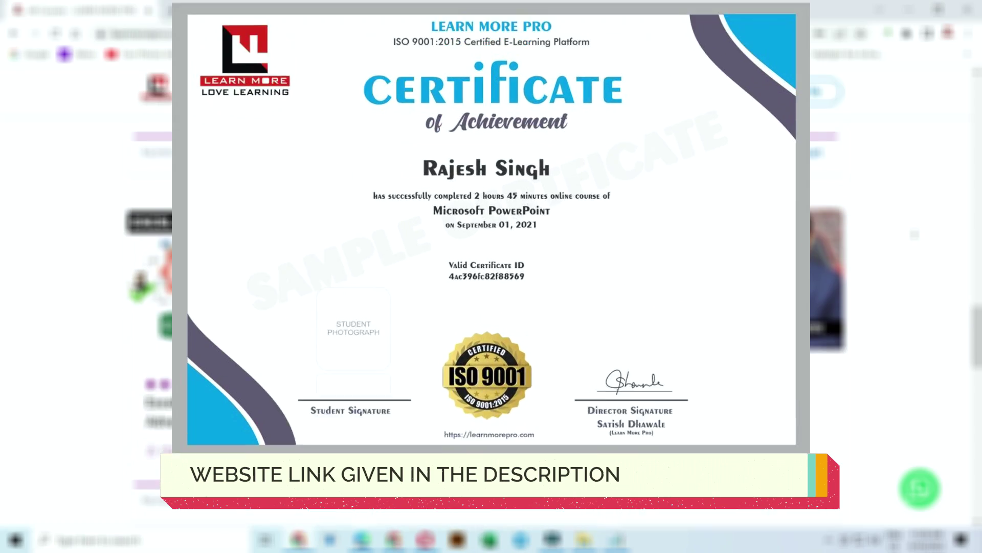
pyautogui.scroll(-2, 914, 234)
pyautogui.scroll(-2, 914, 234)
pyautogui.scroll(-2, 915, 234)
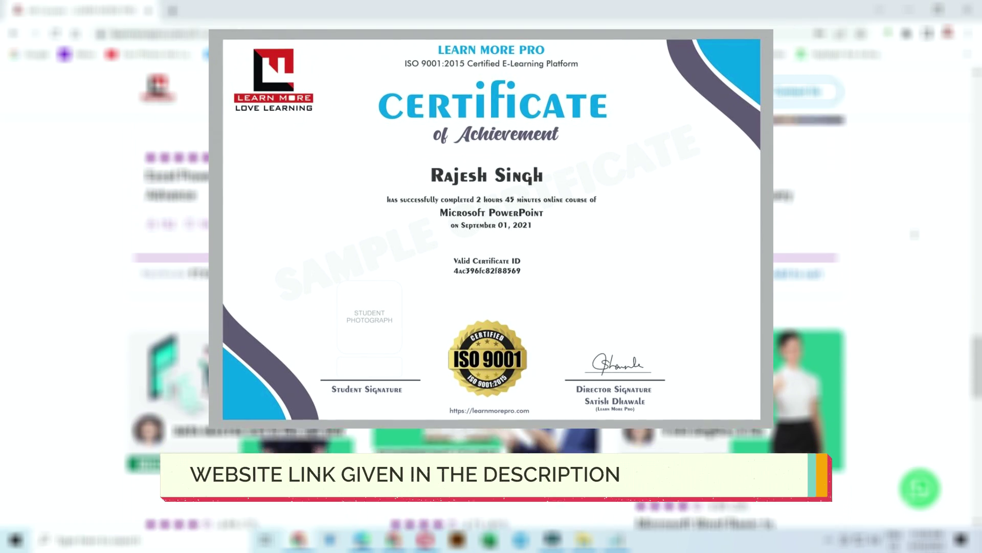
pyautogui.scroll(-2, 914, 234)
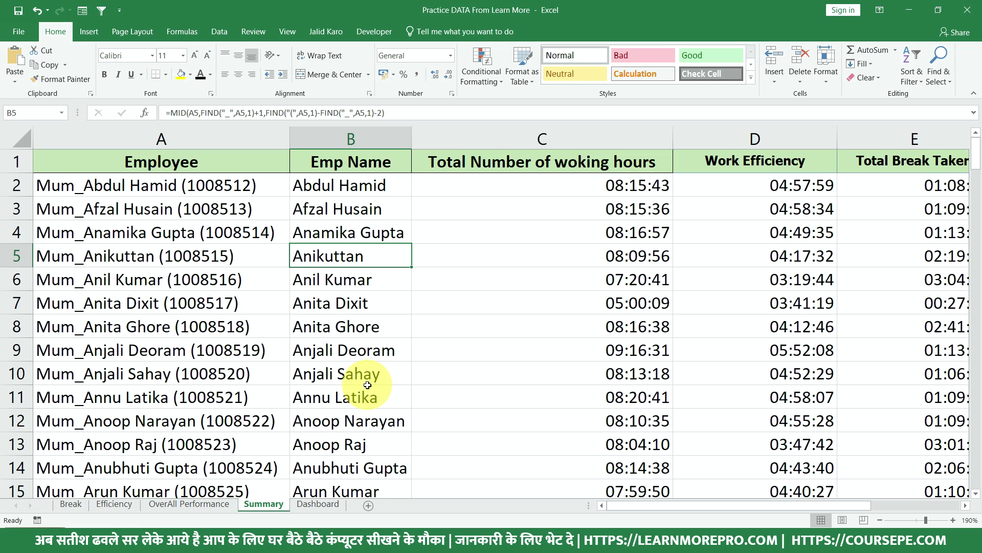
# Look at the empty Dashboard sheet, then return to the Summary sheet
pyautogui.click(349, 299)
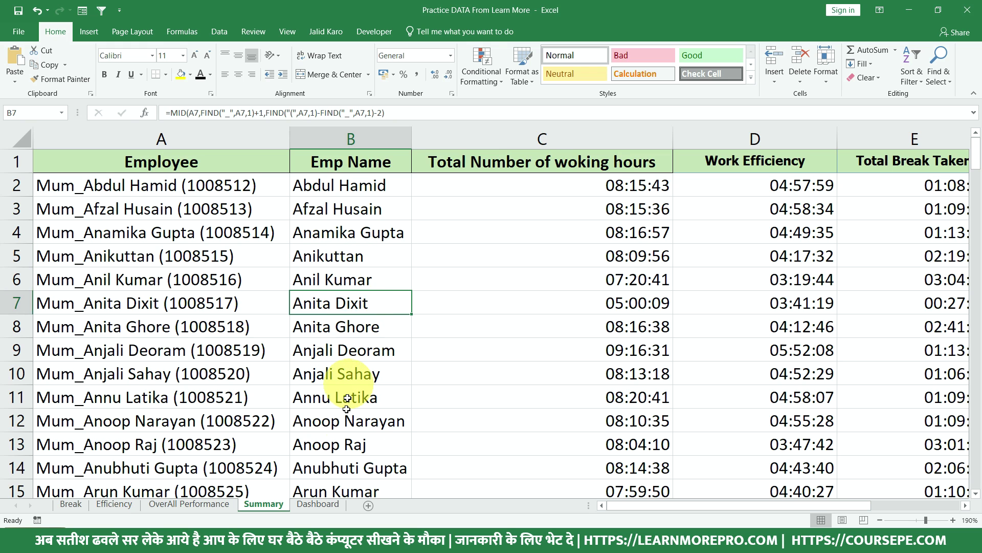
pyautogui.click(317, 504)
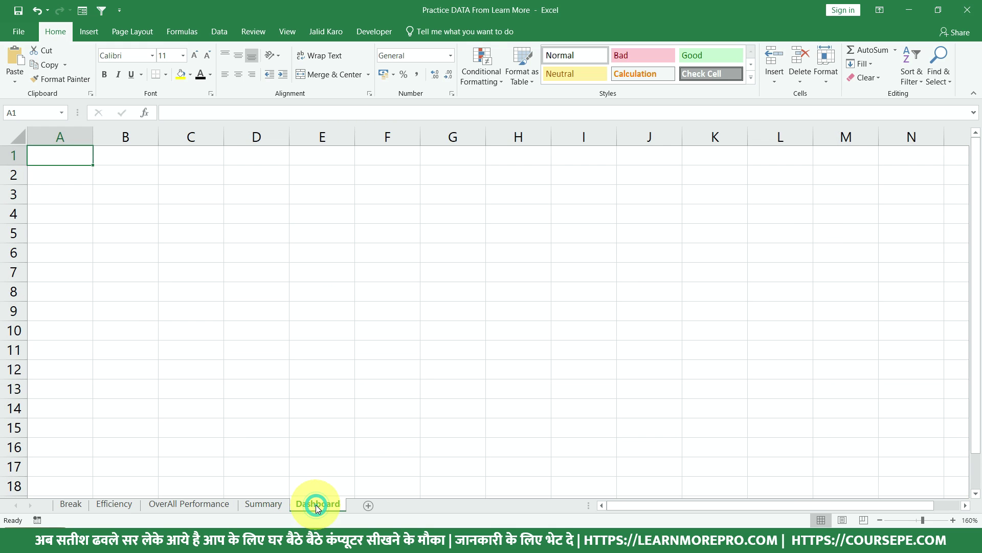
pyautogui.click(263, 504)
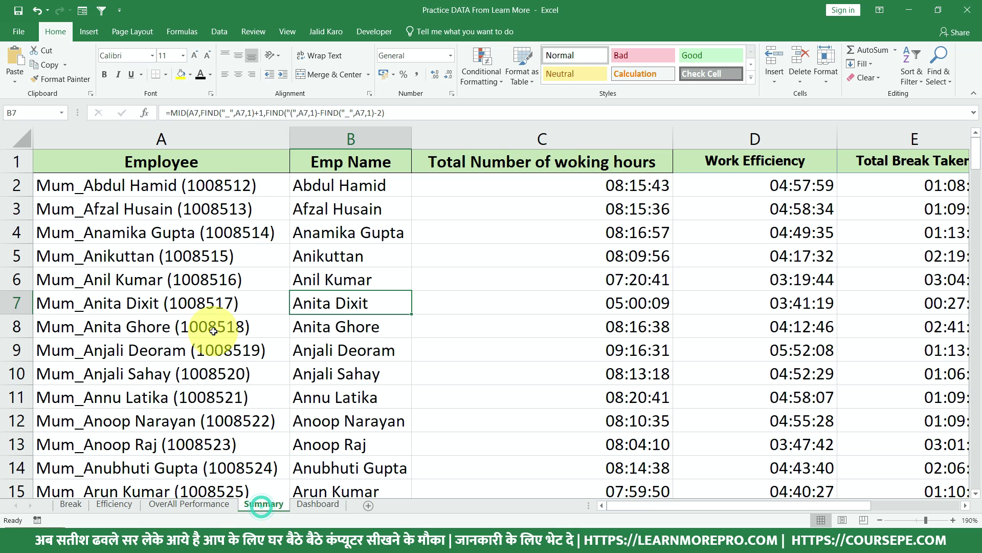
pyautogui.scroll(-3, 255, 279)
pyautogui.scroll(-2, 256, 279)
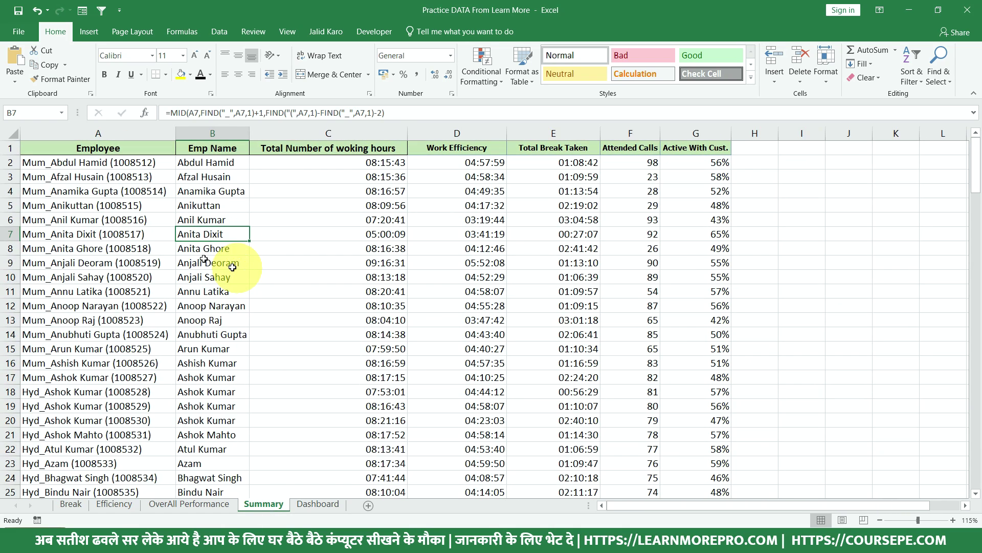
# Select the entire Summary table A1:G150 from the Emp Name header with Ctrl+A
pyautogui.click(113, 190)
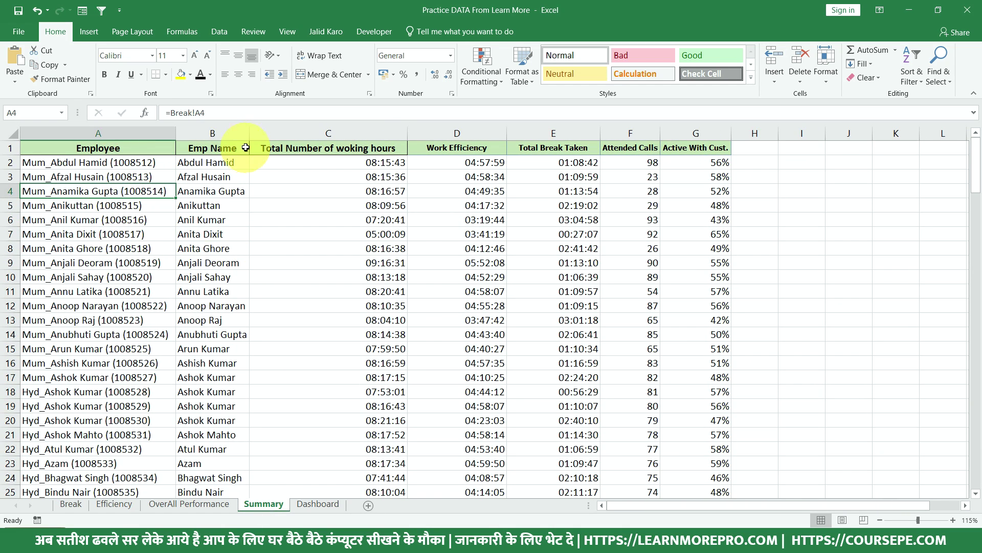
pyautogui.click(221, 147)
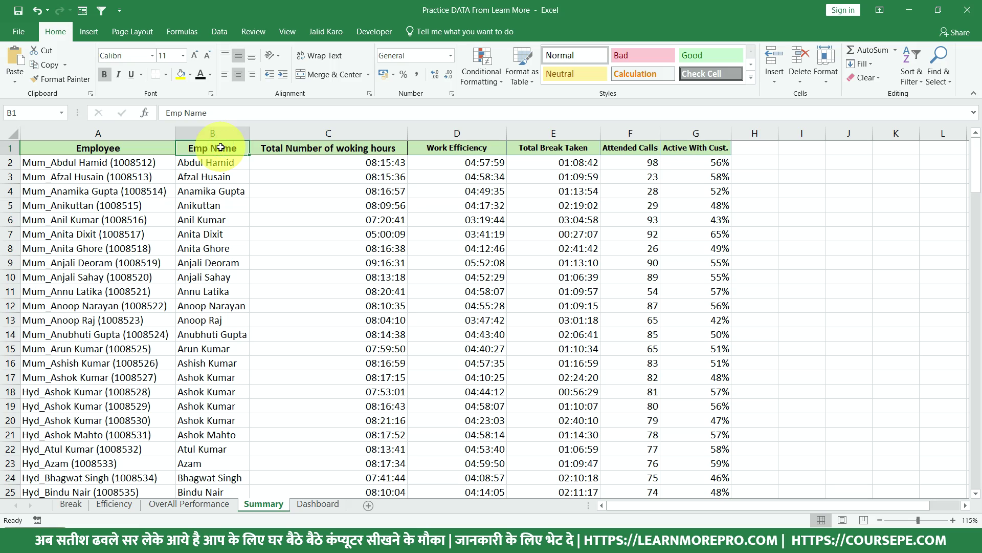
pyautogui.hotkey('ctrl', 'a')
pyautogui.scroll(-20, 219, 151)
pyautogui.scroll(-2, 273, 226)
pyautogui.scroll(6, 285, 248)
pyautogui.scroll(11, 288, 250)
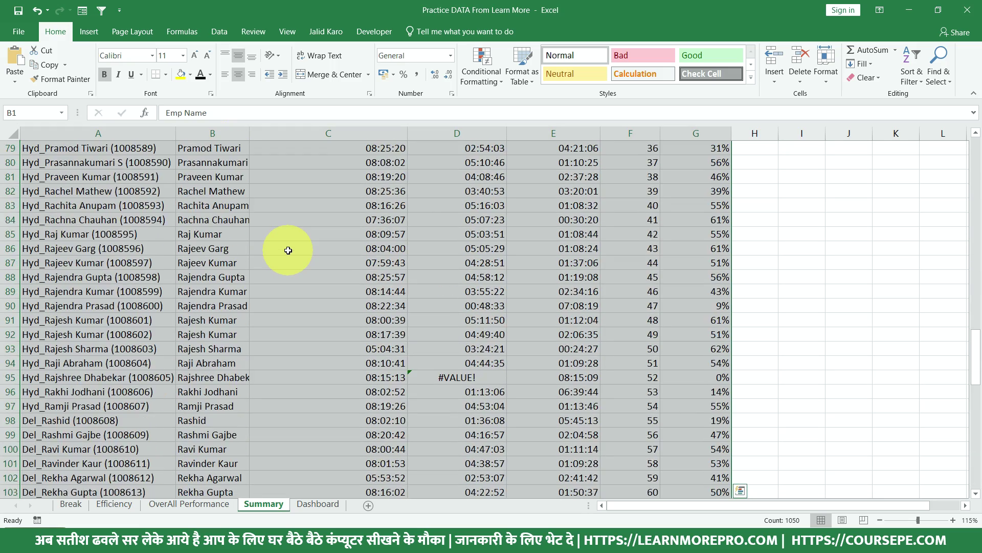
pyautogui.scroll(8, 288, 251)
pyautogui.scroll(7, 288, 250)
pyautogui.scroll(11, 287, 251)
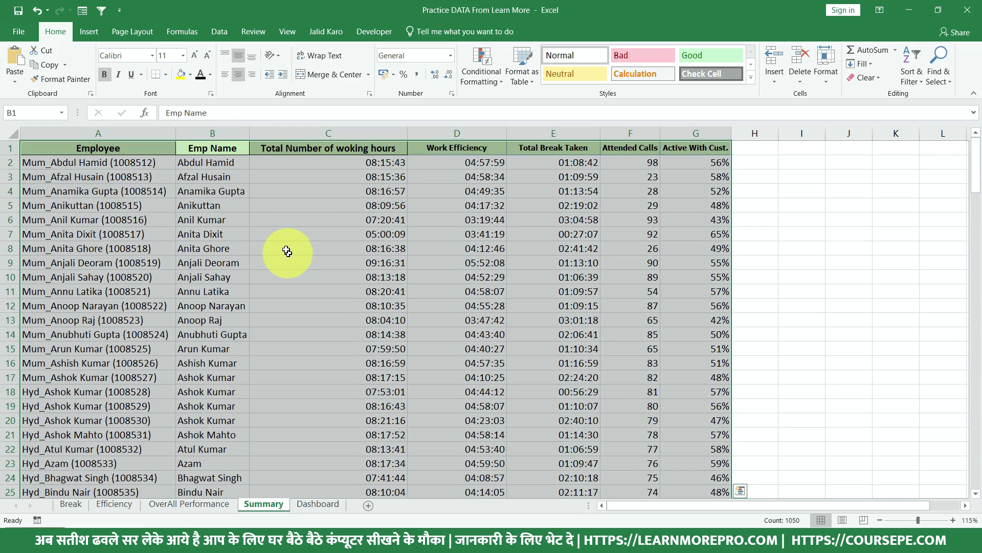
pyautogui.click(88, 31)
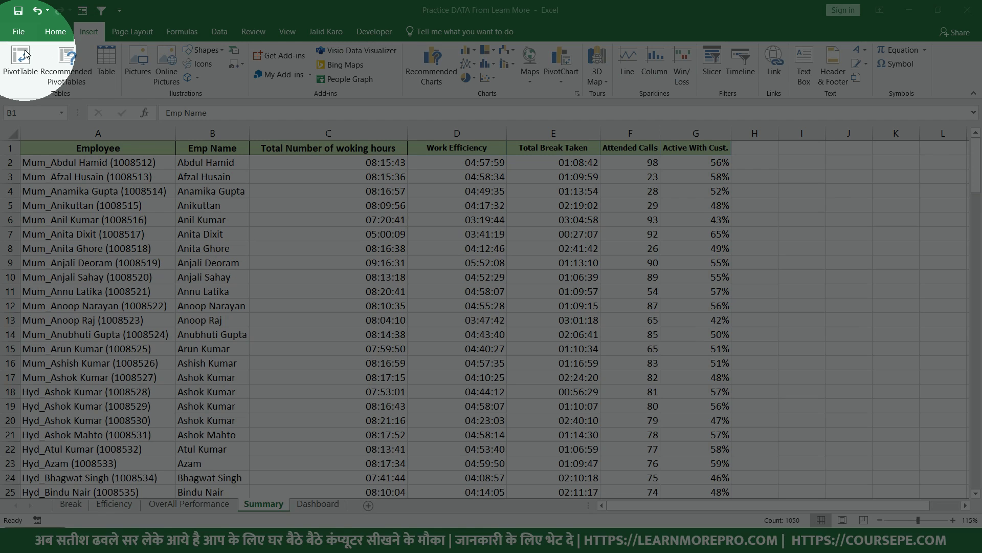
# Insert a PivotTable sourced from Summary!$A$1:$G$150, placed on the existing Dashboard sheet at cell A4
pyautogui.click(25, 54)
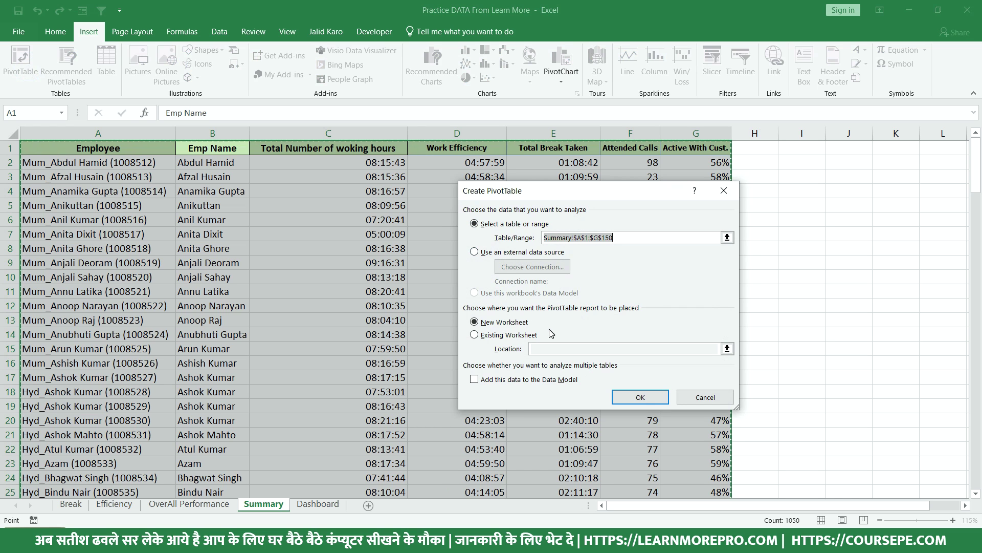
pyautogui.click(614, 300)
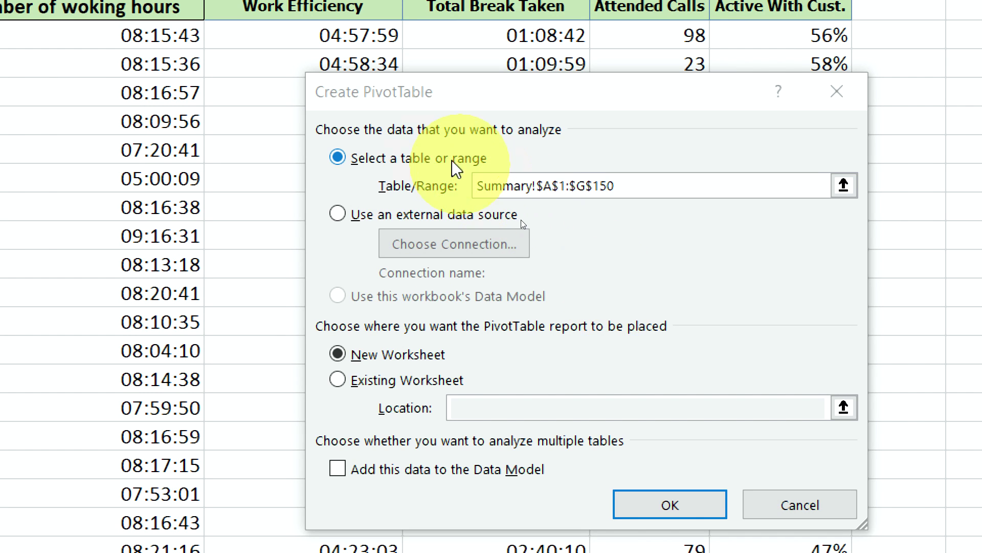
pyautogui.moveTo(626, 180); pyautogui.dragTo(476, 186)
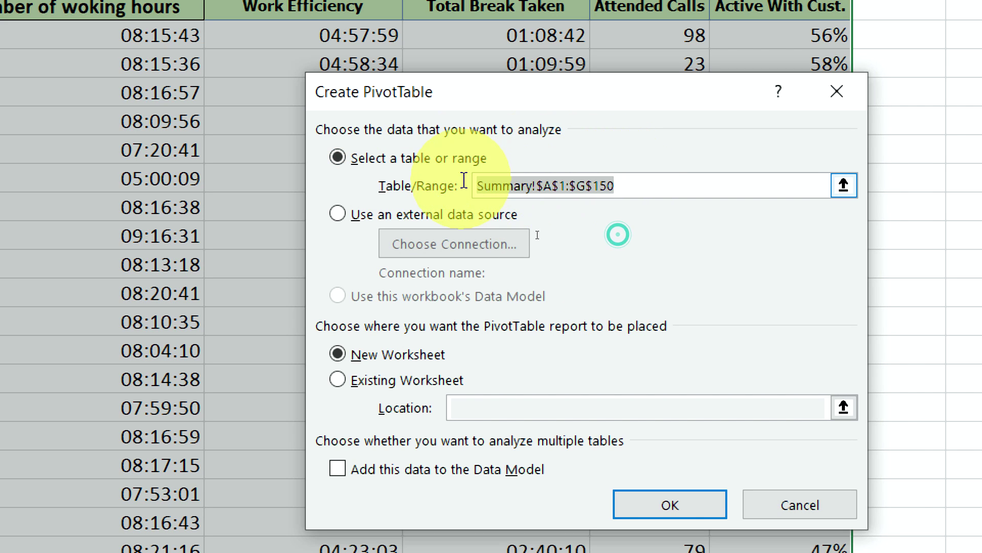
pyautogui.click(413, 360)
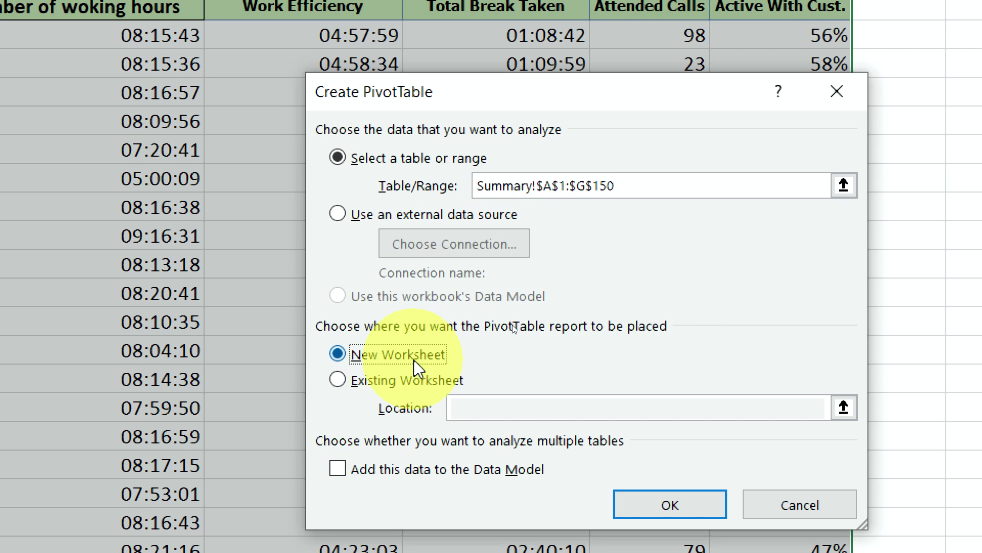
pyautogui.click(413, 385)
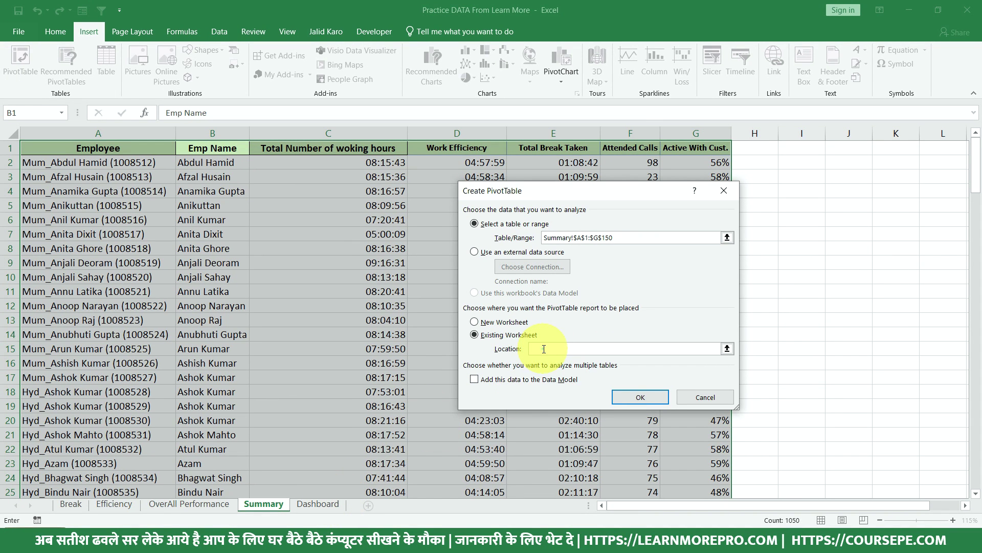
pyautogui.click(320, 504)
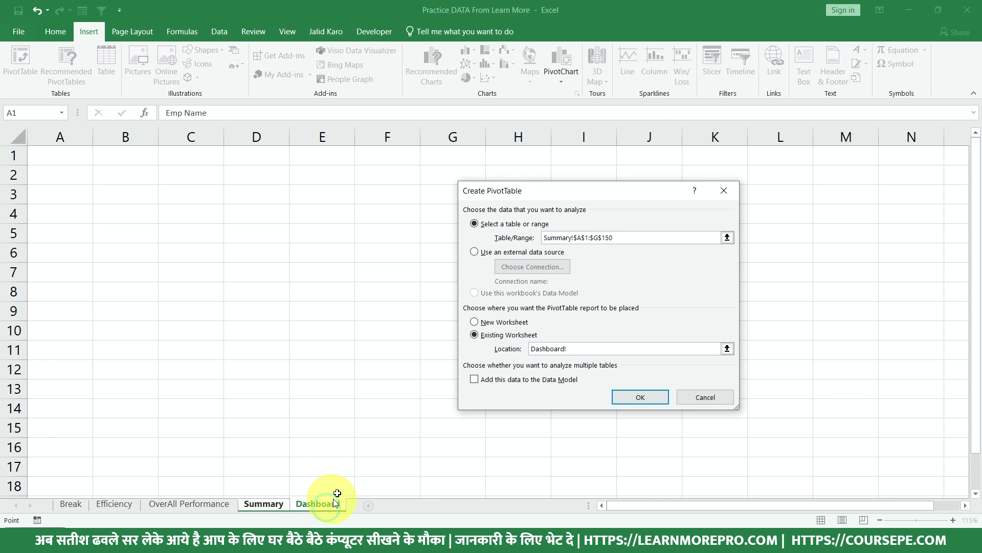
pyautogui.click(51, 209)
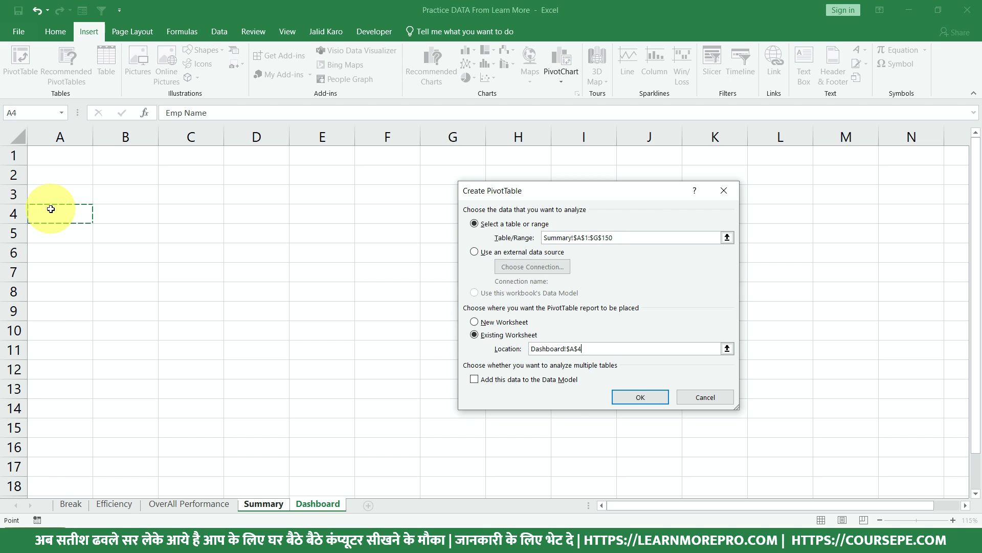
pyautogui.click(641, 397)
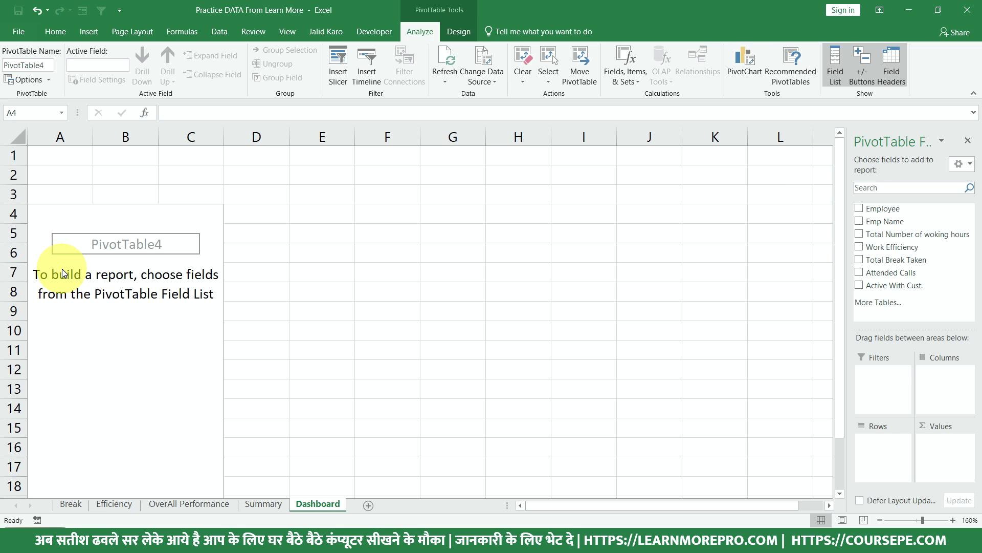
# Add Emp Name as row labels and Count of Total Number of woking hours as values
pyautogui.click(108, 244)
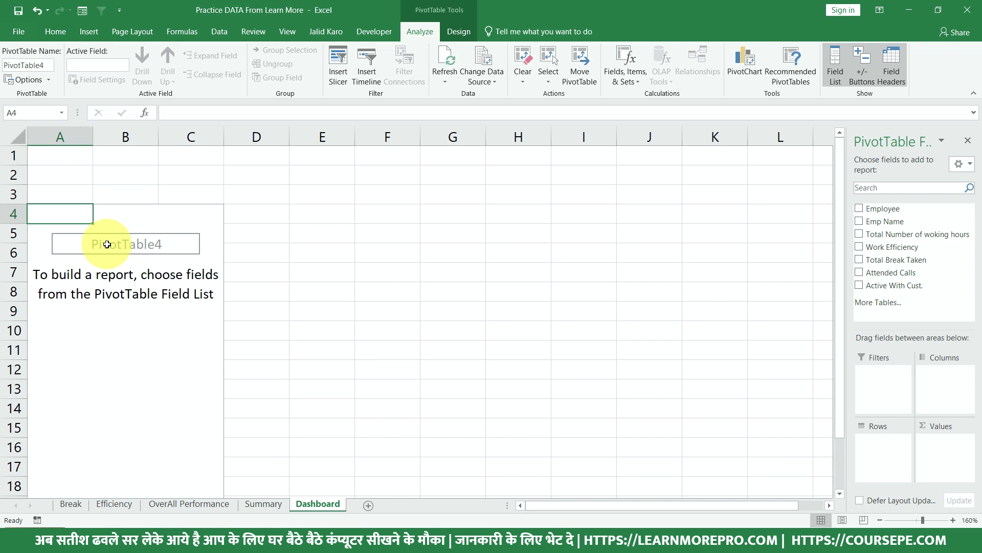
pyautogui.click(81, 238)
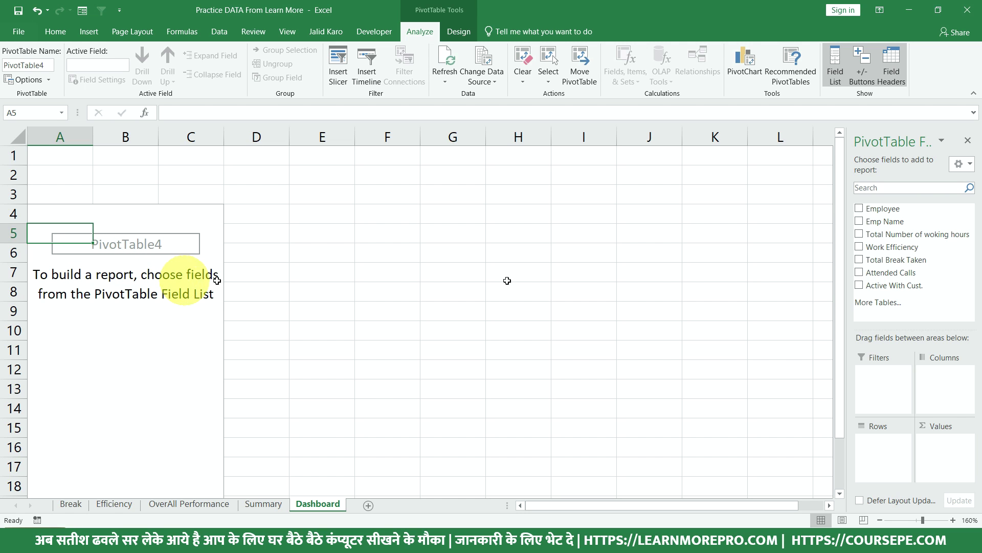
pyautogui.moveTo(884, 227)
pyautogui.mouseDown()
pyautogui.moveTo(884, 459)
pyautogui.moveTo(903, 251)
pyautogui.mouseUp()
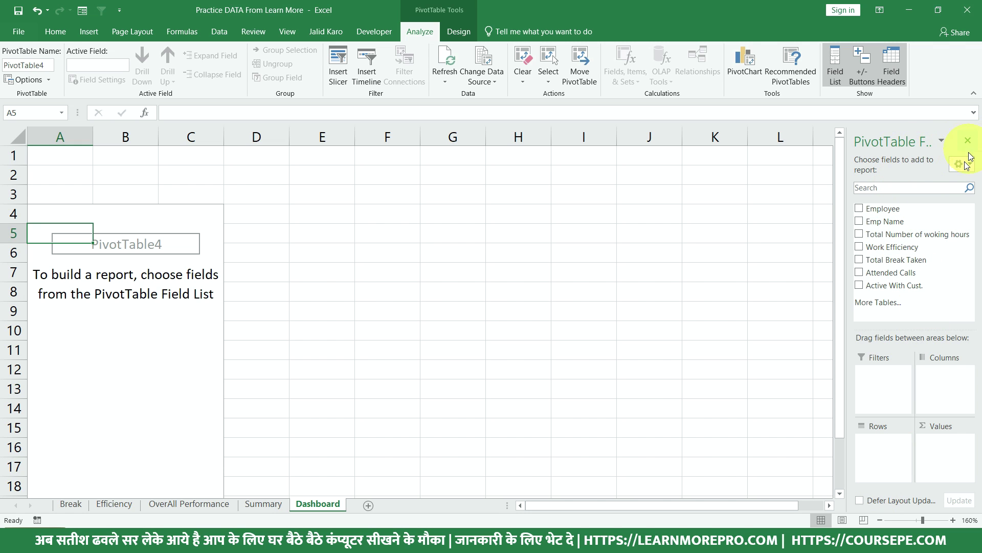
pyautogui.click(147, 307)
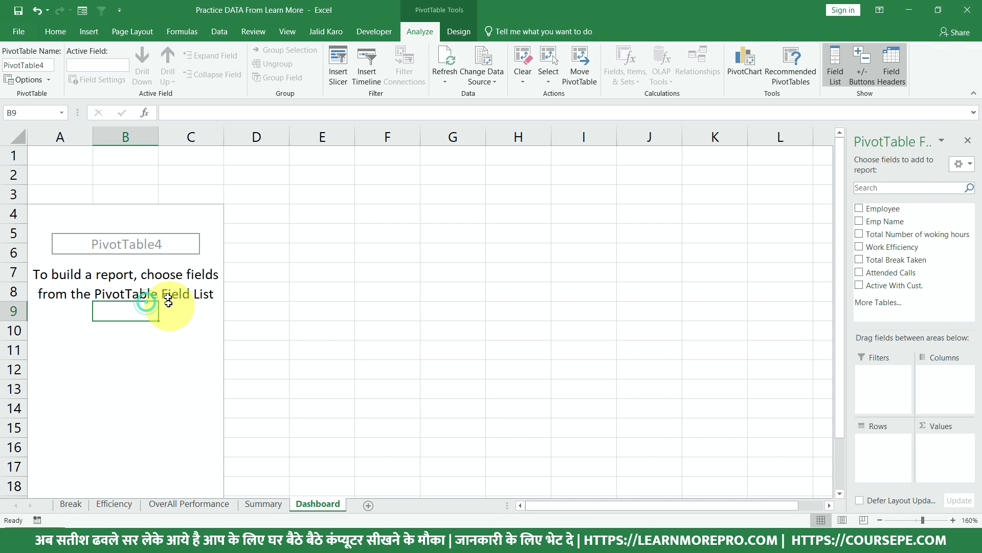
pyautogui.click(424, 238)
pyautogui.click(112, 313)
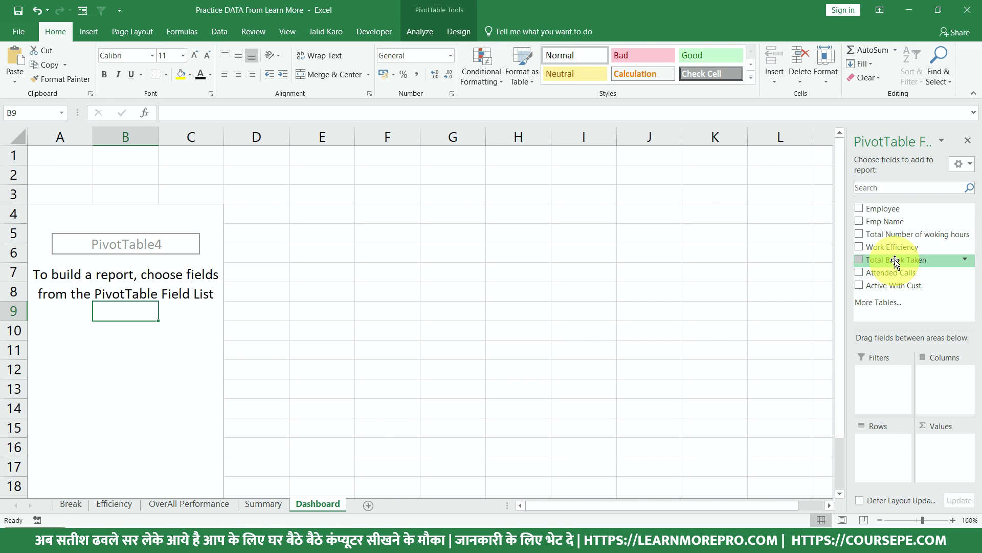
pyautogui.moveTo(885, 222)
pyautogui.mouseDown()
pyautogui.moveTo(927, 395)
pyautogui.moveTo(888, 446)
pyautogui.mouseUp()
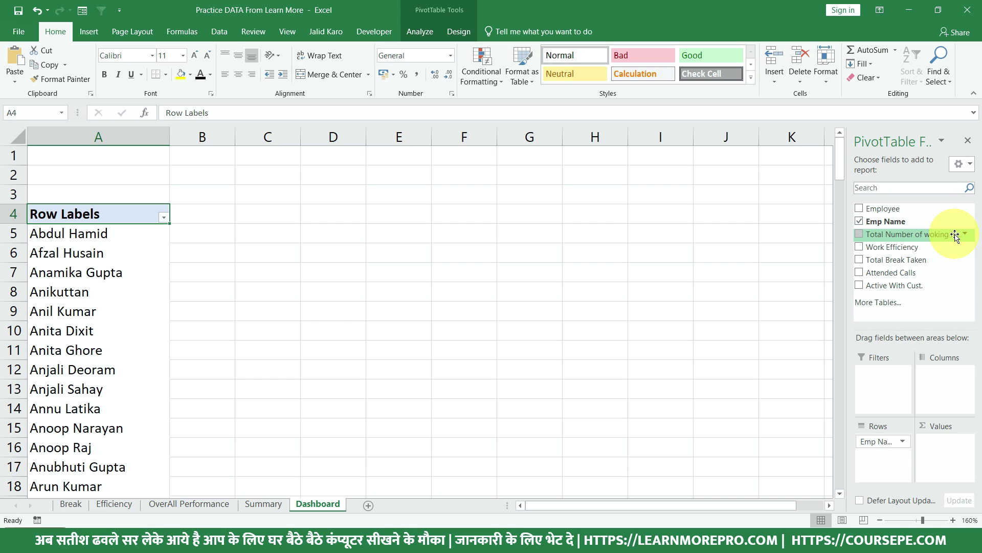
pyautogui.moveTo(955, 236); pyautogui.dragTo(960, 453)
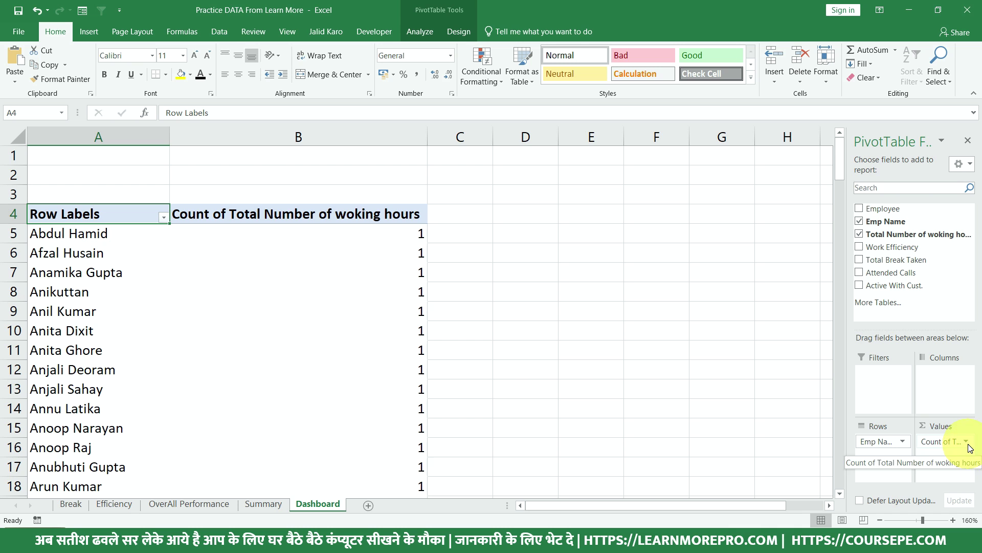
# Change the hours value field to Sum with a Time number format, showing totals like 08:15:43
pyautogui.click(967, 442)
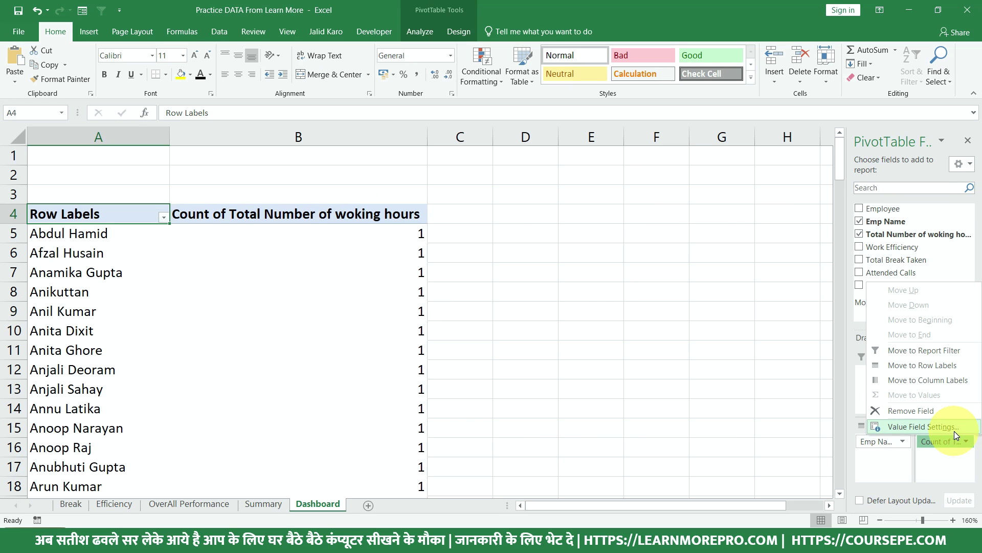
pyautogui.click(954, 427)
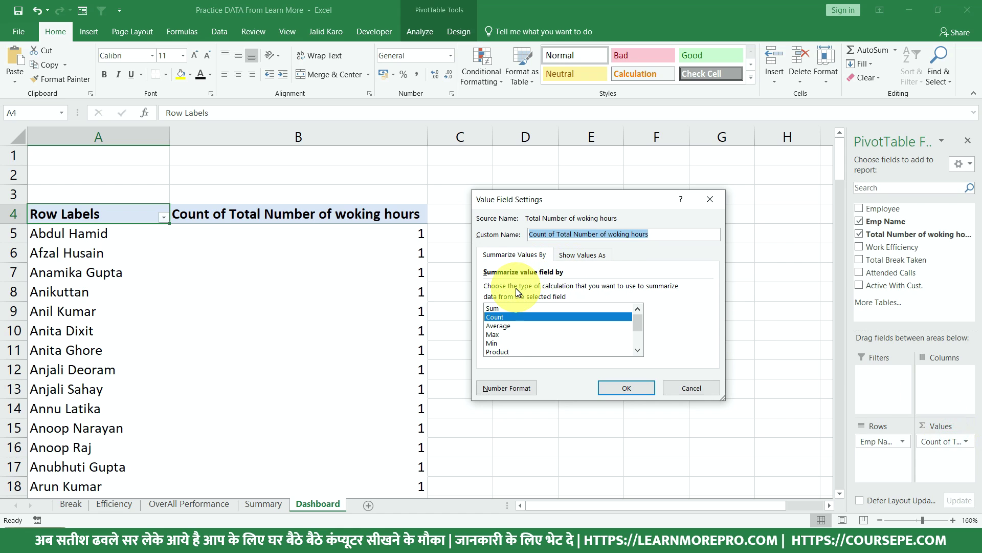
pyautogui.click(503, 307)
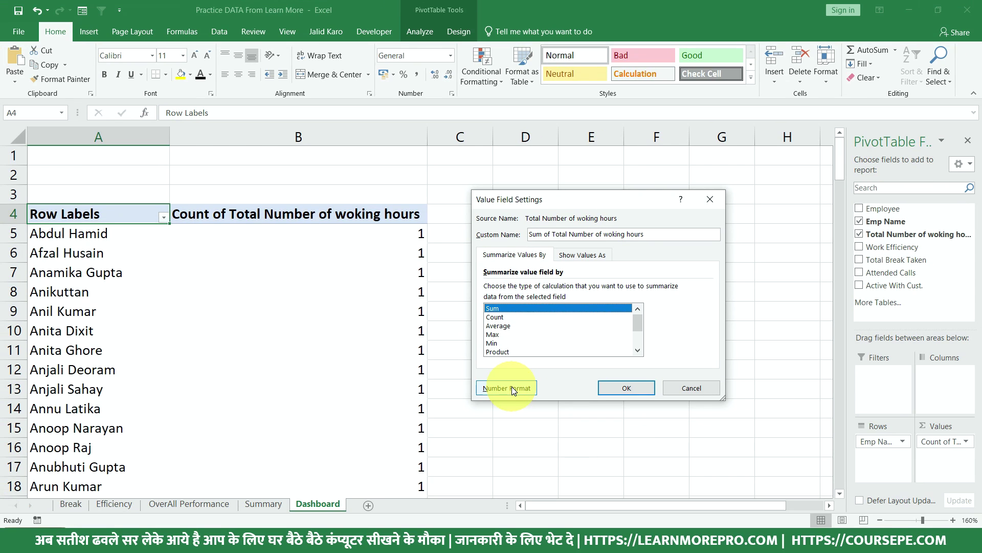
pyautogui.click(513, 388)
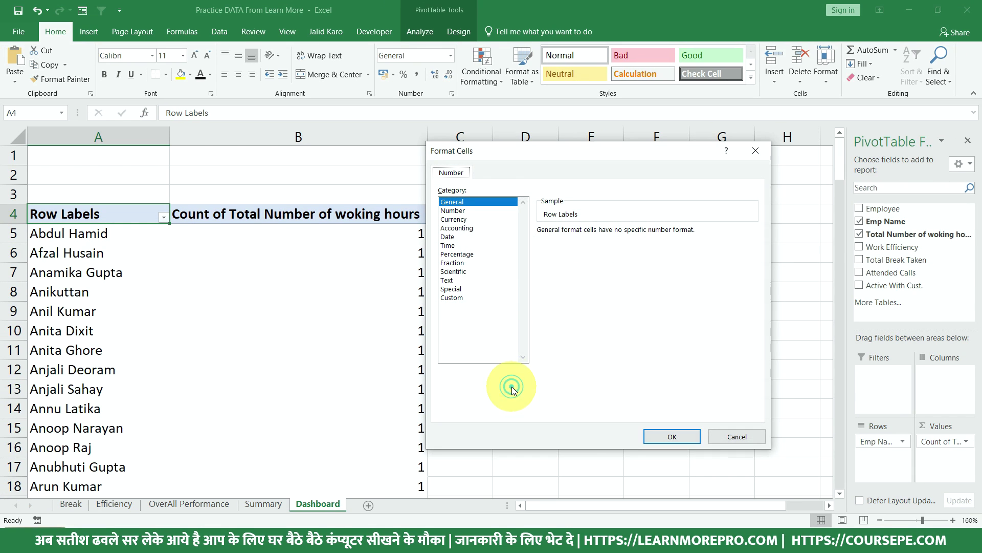
pyautogui.click(458, 246)
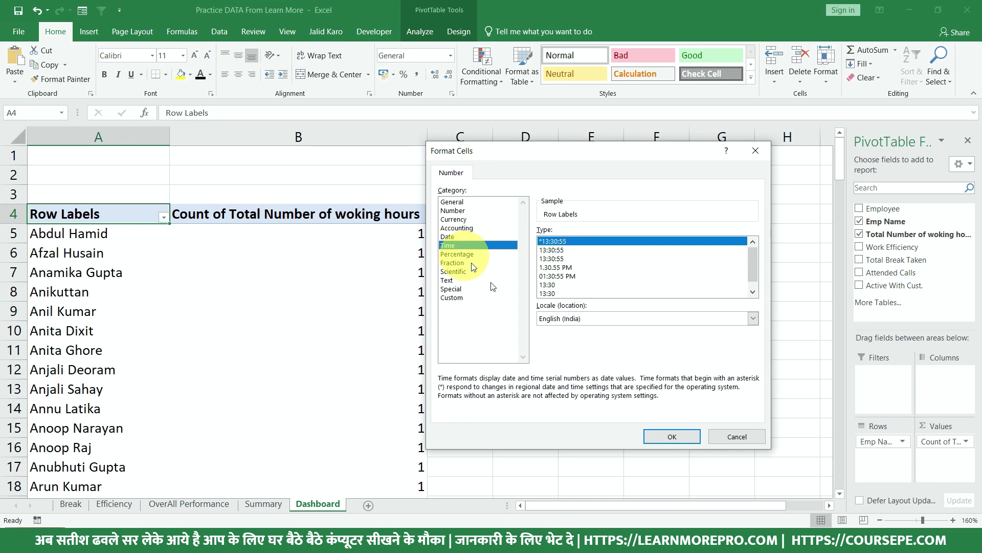
pyautogui.click(673, 436)
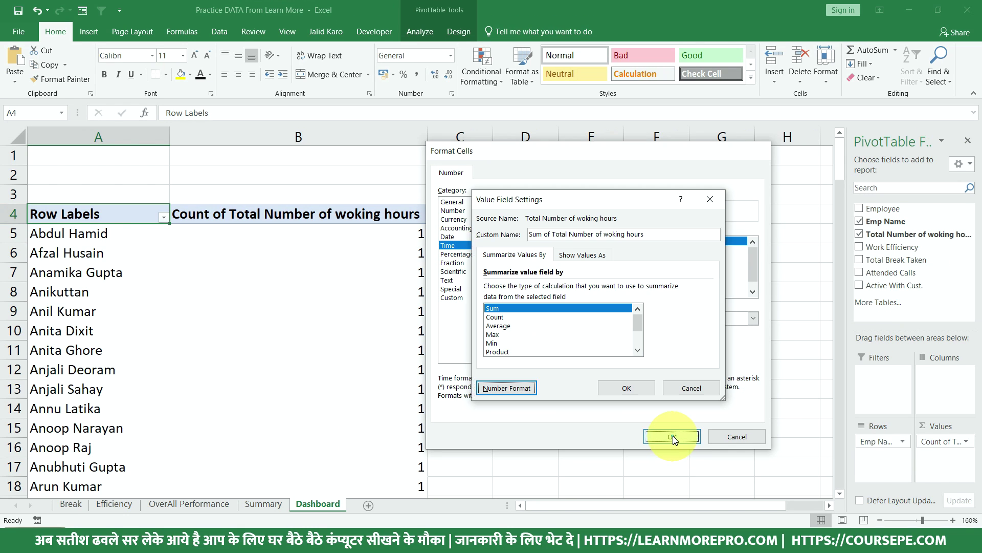
pyautogui.click(640, 389)
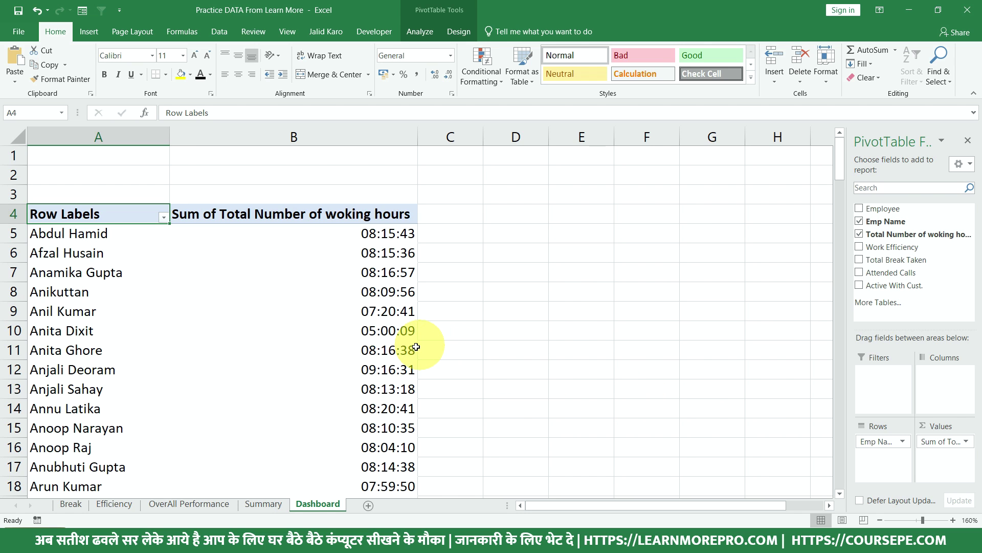
pyautogui.scroll(-4, 276, 332)
pyautogui.scroll(4, 276, 333)
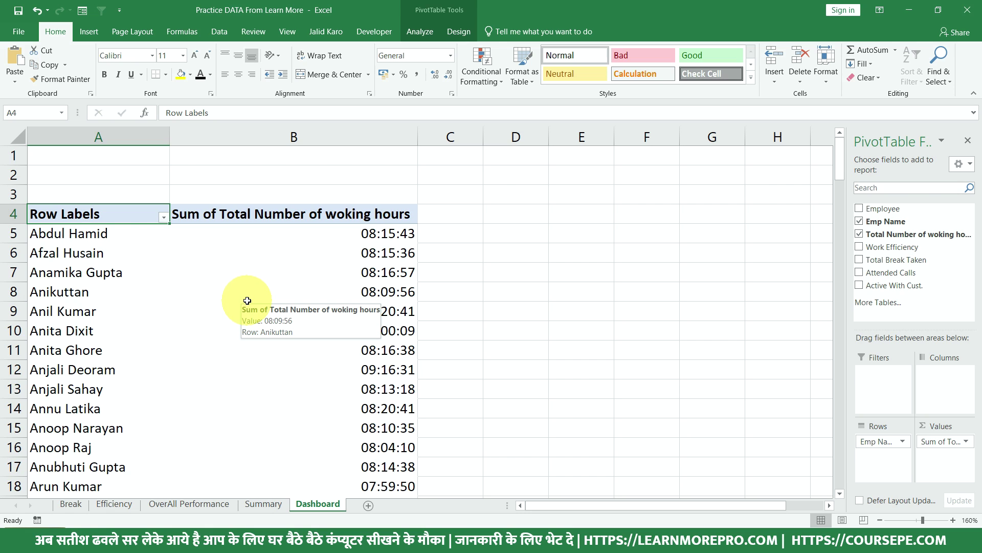
# Apply a Top 10 value filter on Emp Name with the count set to 5
pyautogui.click(164, 217)
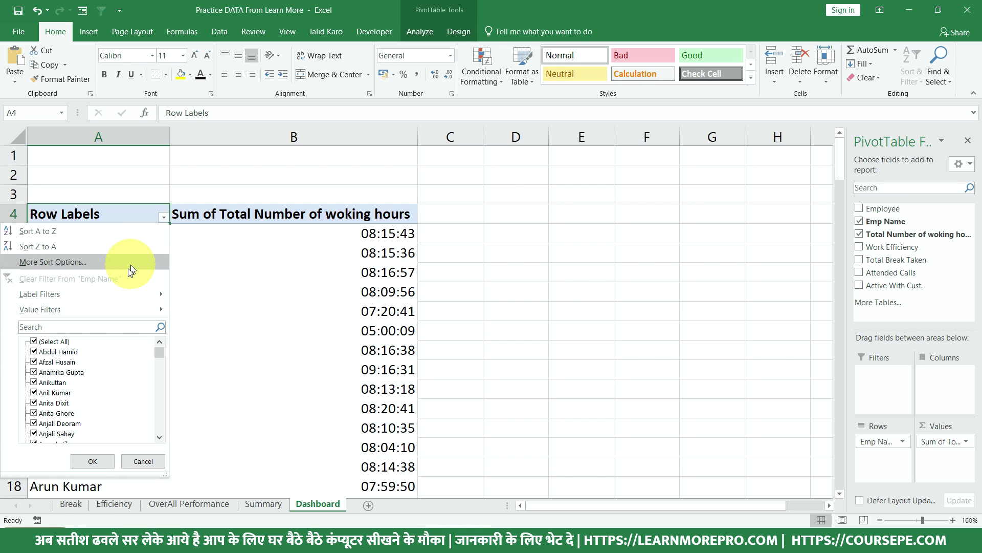
pyautogui.moveTo(46, 309)
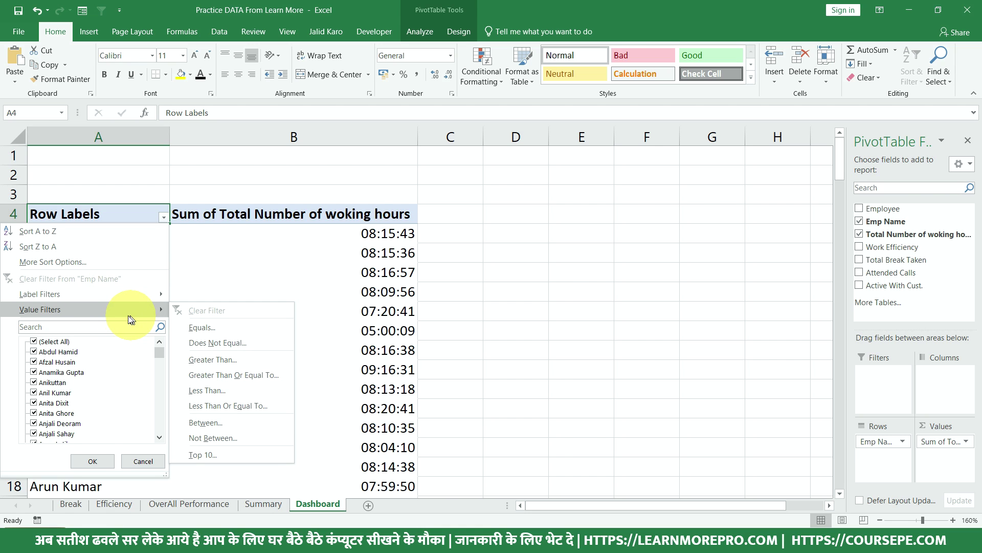
pyautogui.click(163, 217)
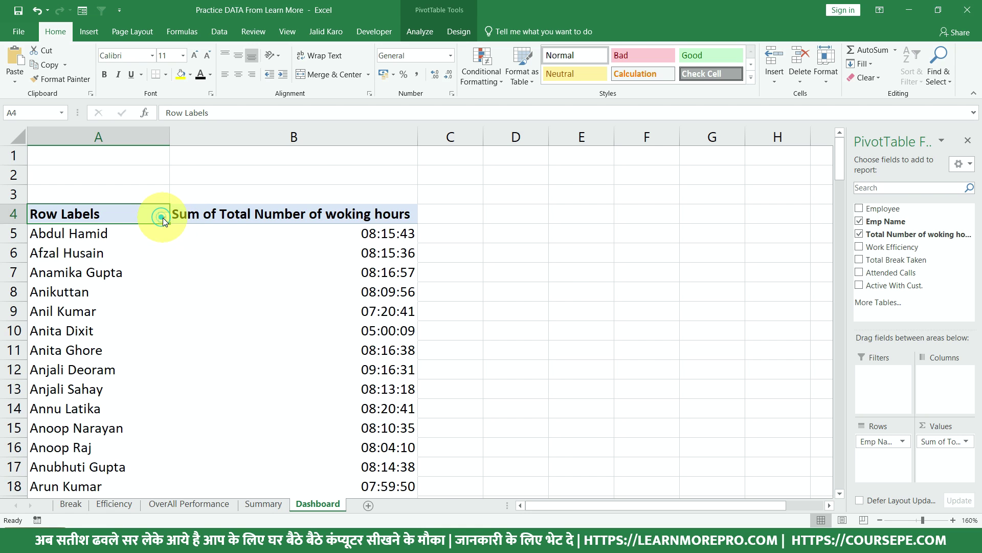
pyautogui.click(163, 217)
pyautogui.click(99, 308)
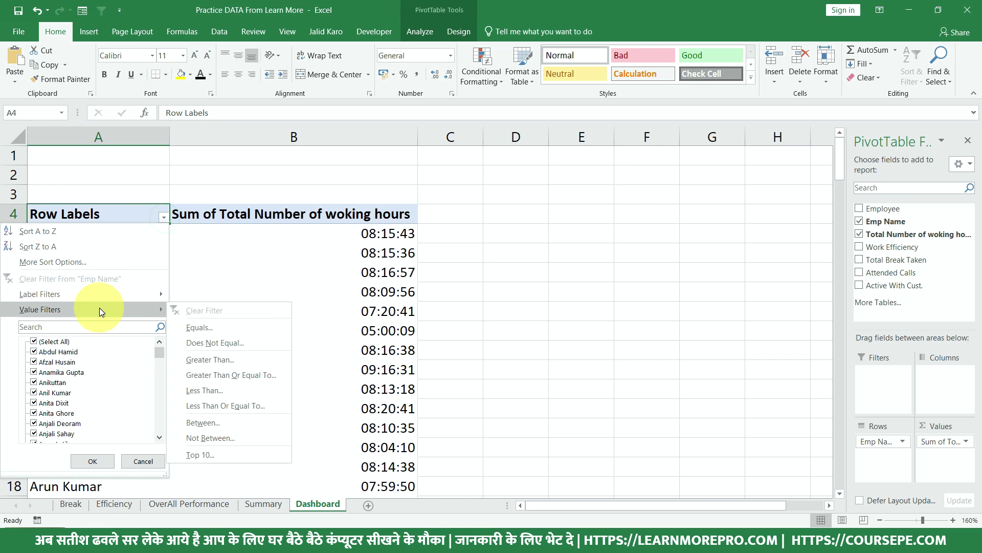
pyautogui.click(212, 455)
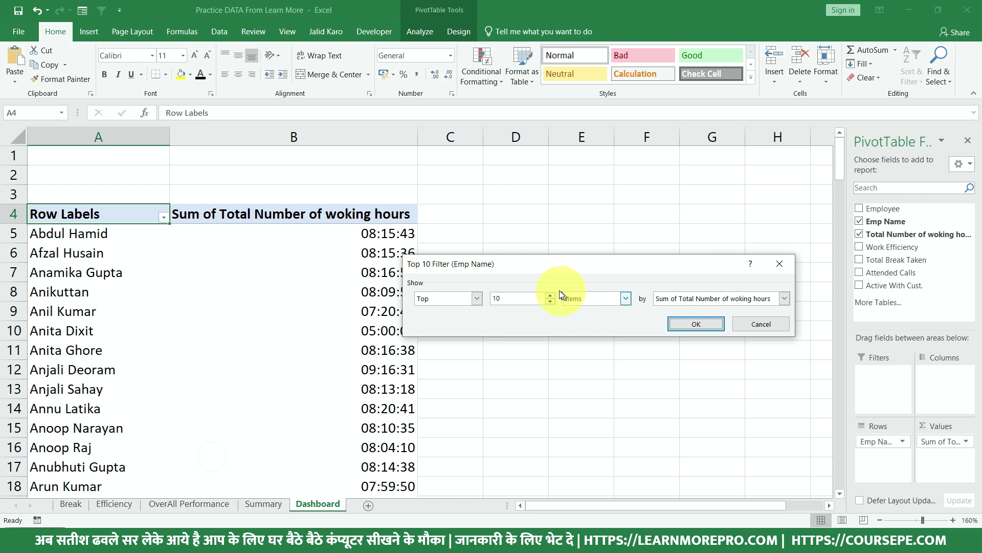
pyautogui.click(506, 297)
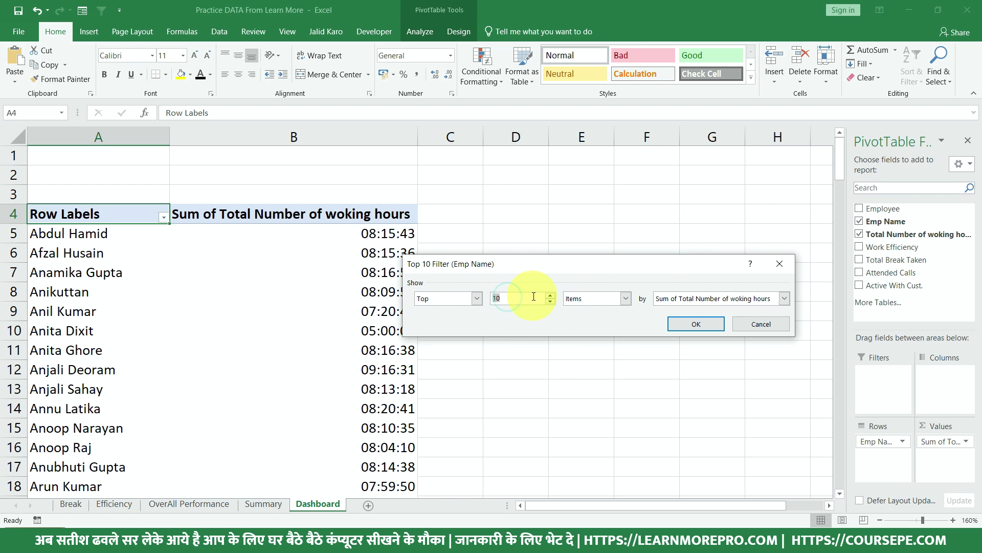
pyautogui.write('5')
pyautogui.click(701, 325)
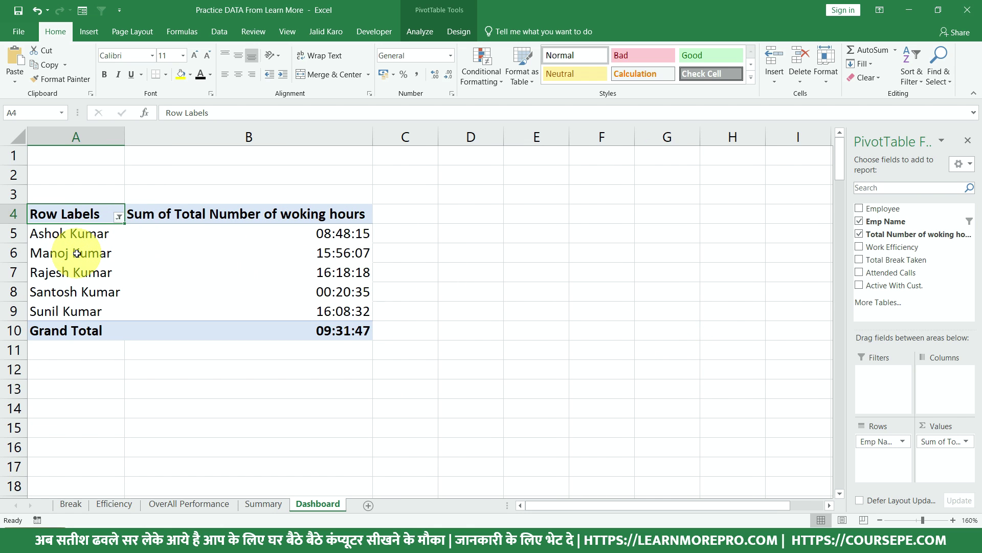
pyautogui.click(157, 217)
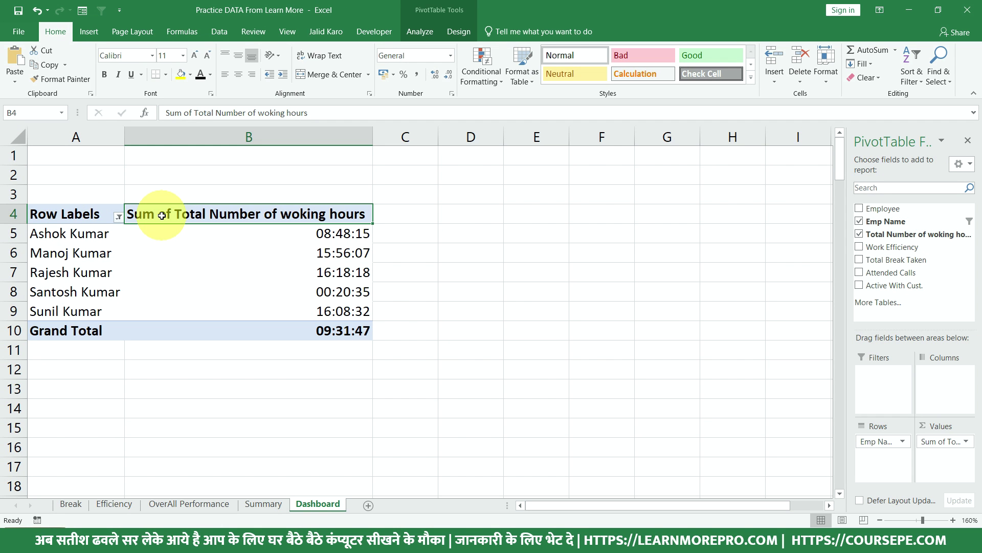
# In the hours field's Value Field Settings, delete the leading 'Sum of' from the custom name
pyautogui.doubleClick(162, 215)
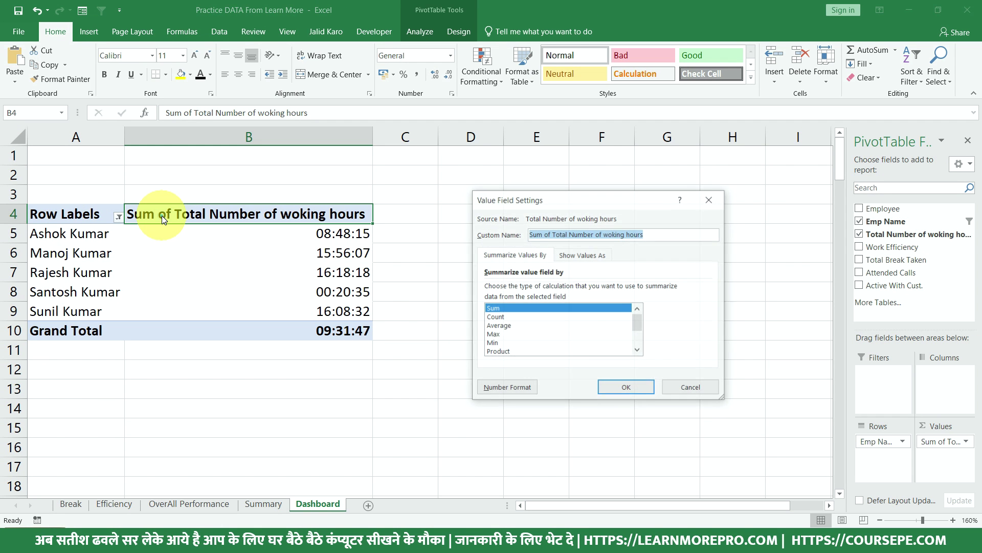
pyautogui.click(557, 234)
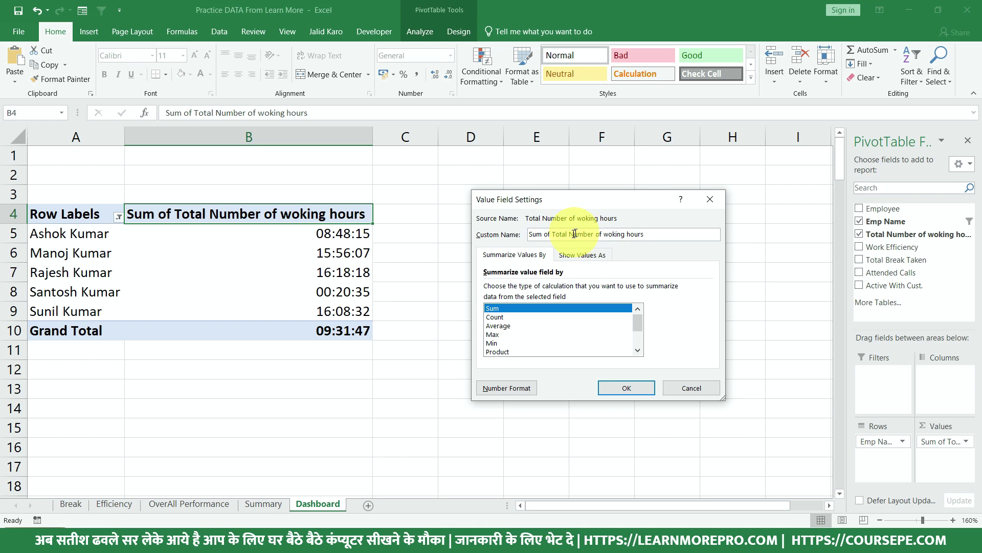
pyautogui.moveTo(552, 234); pyautogui.dragTo(521, 233)
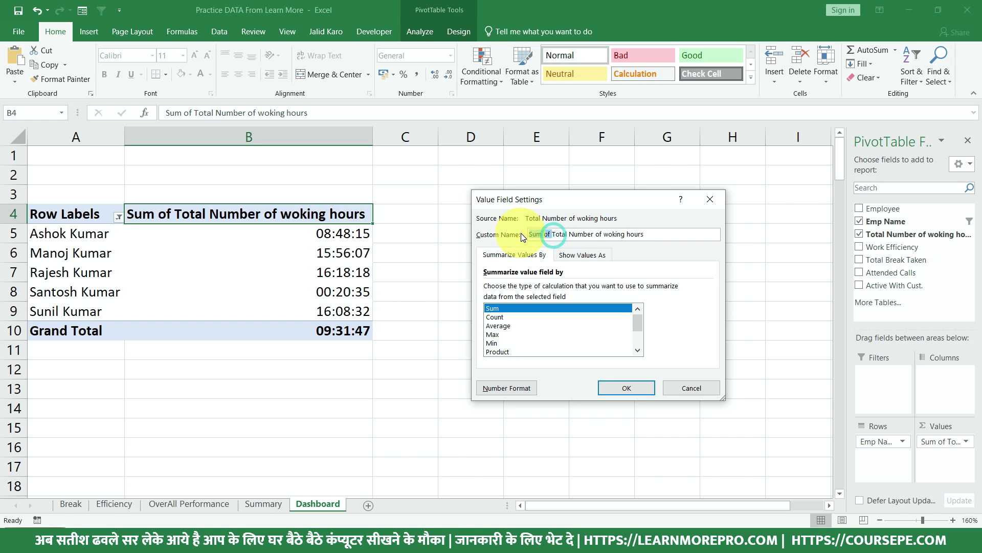
pyautogui.press('BackSpace')
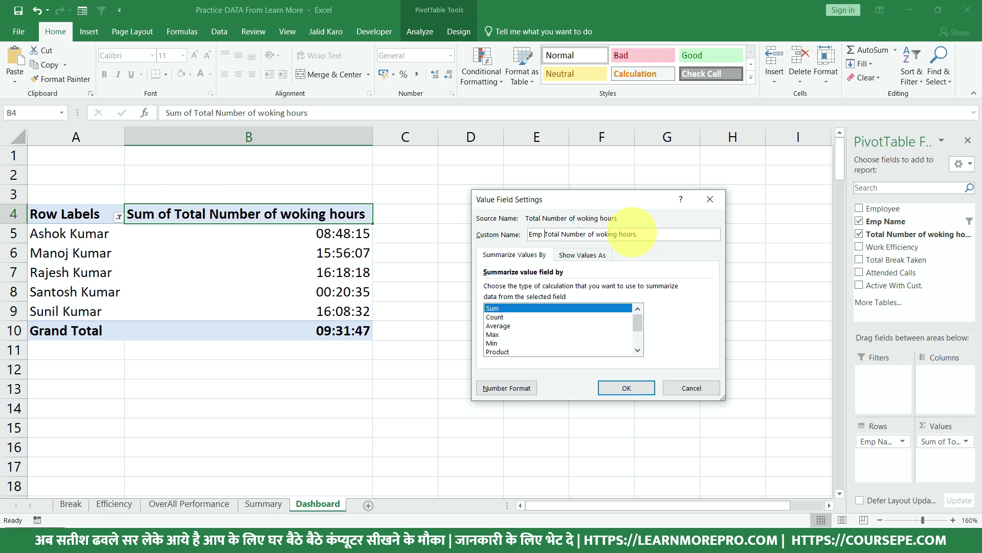
# Apply the 'Emp Total Number of woking hours.' heading and check the five employees' hour values
pyautogui.click(628, 388)
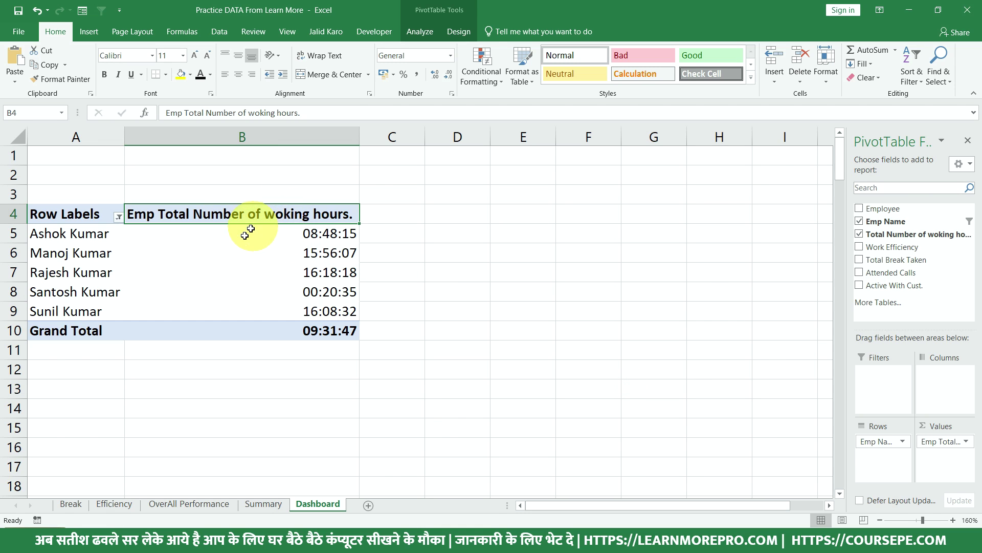
pyautogui.click(213, 256)
pyautogui.click(217, 263)
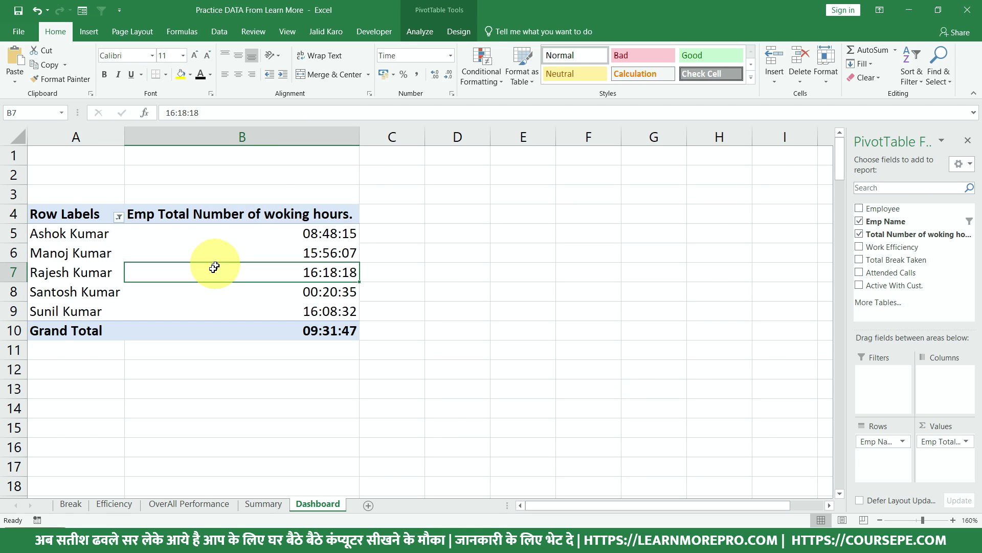
pyautogui.click(140, 329)
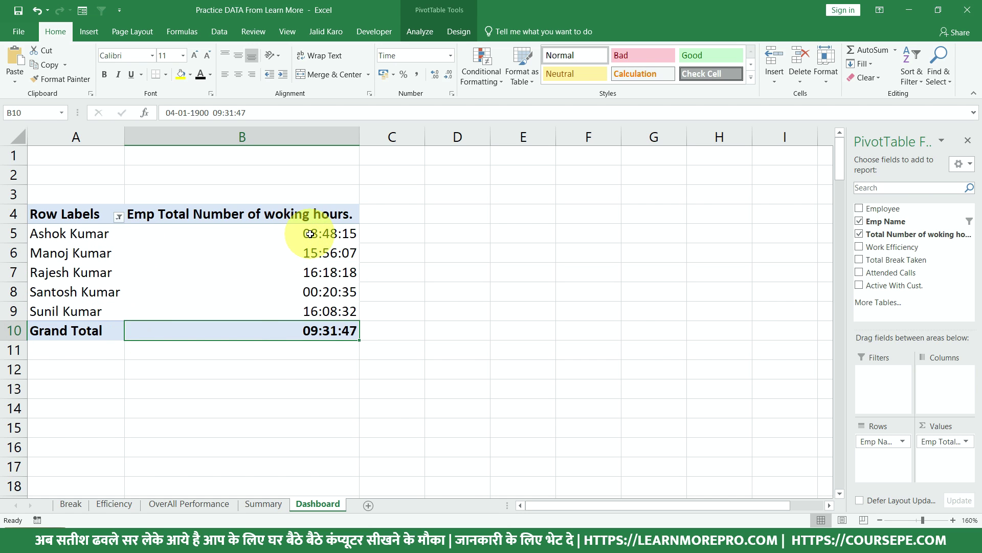
pyautogui.moveTo(310, 234); pyautogui.dragTo(312, 310)
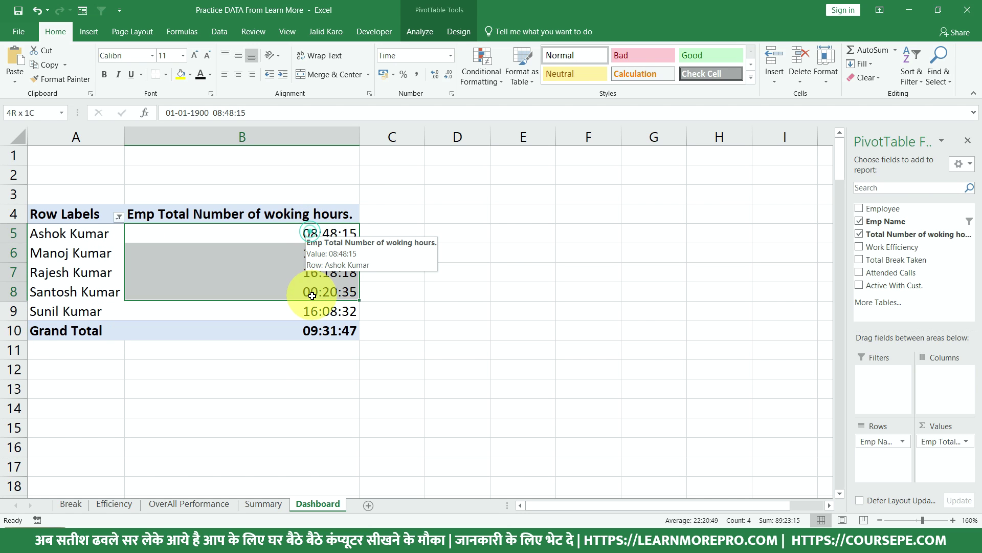
pyautogui.click(303, 329)
# In PivotTable Options, turn off grand totals on the Totals & Filters tab
pyautogui.rightClick(278, 329)
pyautogui.moveTo(324, 452)
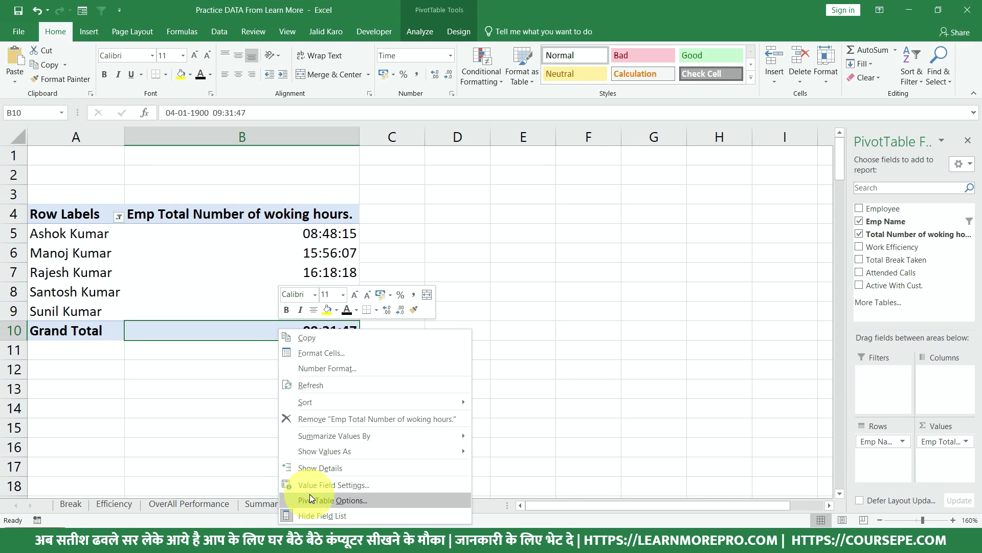
pyautogui.click(311, 498)
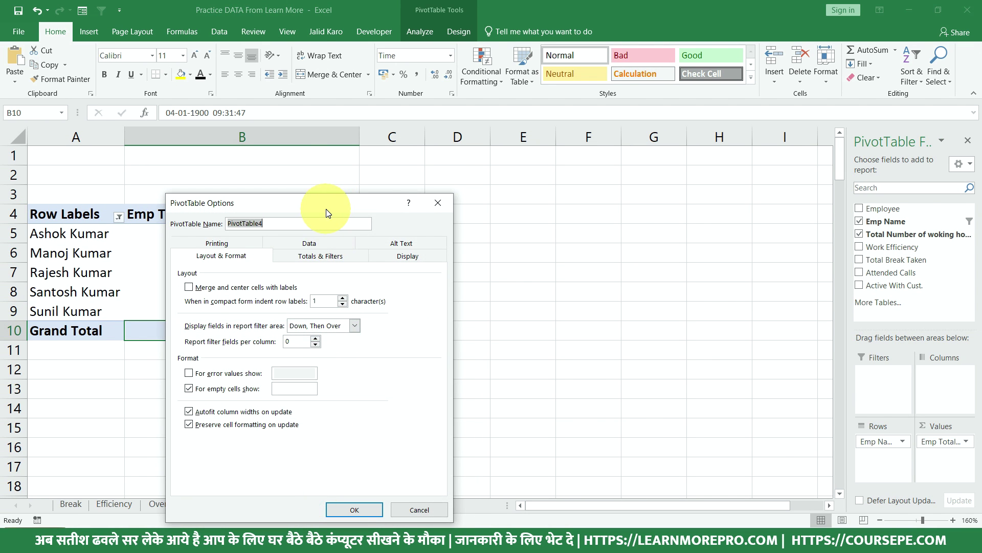
pyautogui.moveTo(328, 212); pyautogui.dragTo(521, 191)
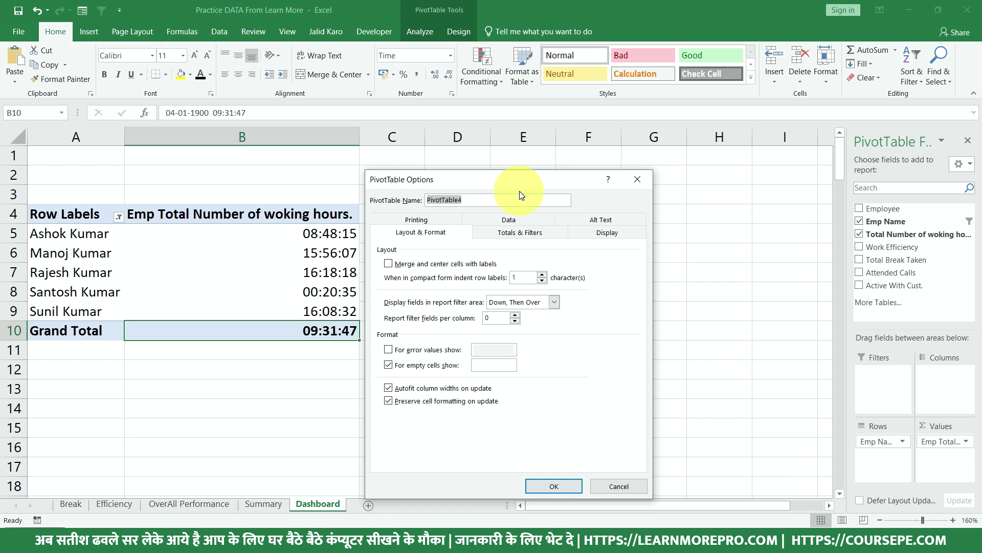
pyautogui.click(522, 235)
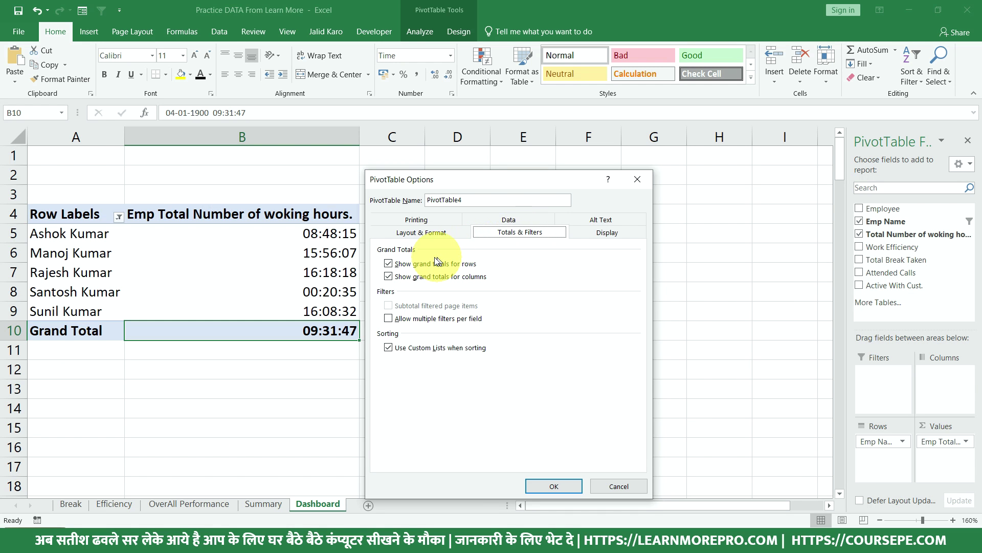
pyautogui.click(424, 263)
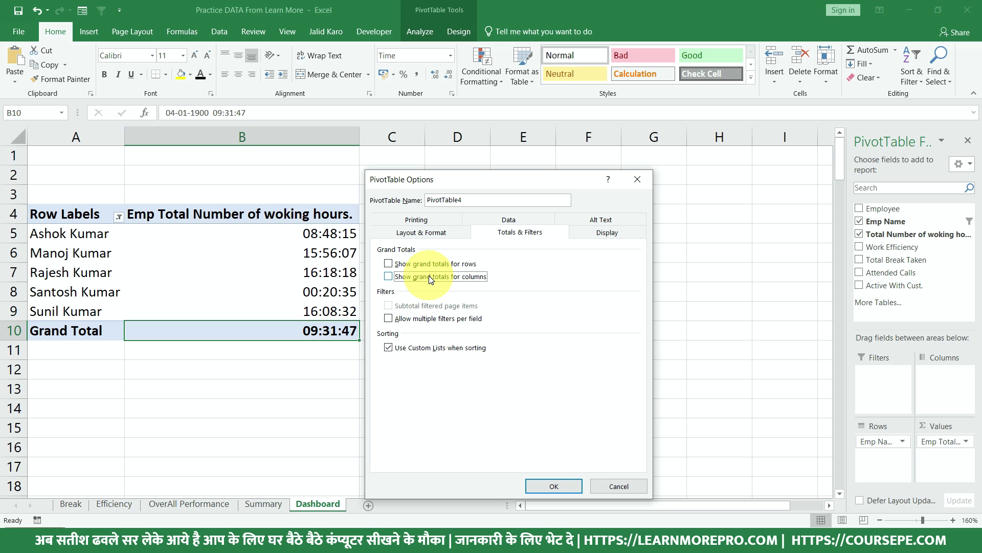
pyautogui.click(434, 233)
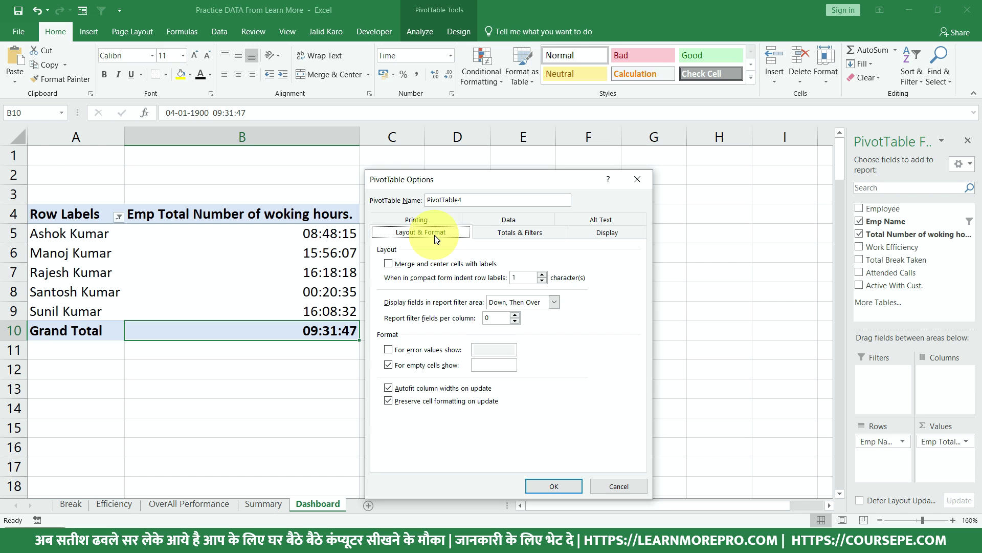
pyautogui.click(399, 391)
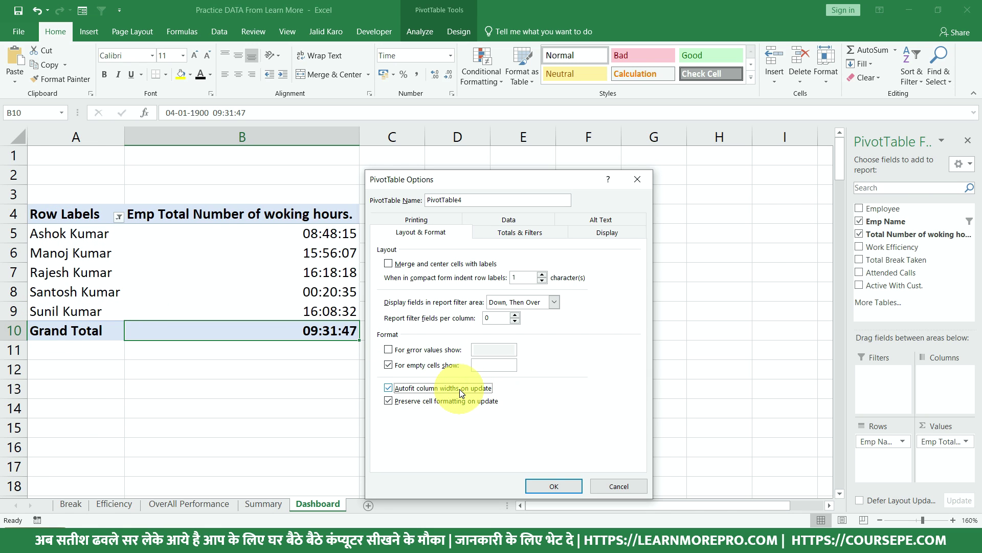
pyautogui.click(562, 487)
# Clear the employee name filter, then filter the table to just the first employee
pyautogui.click(119, 217)
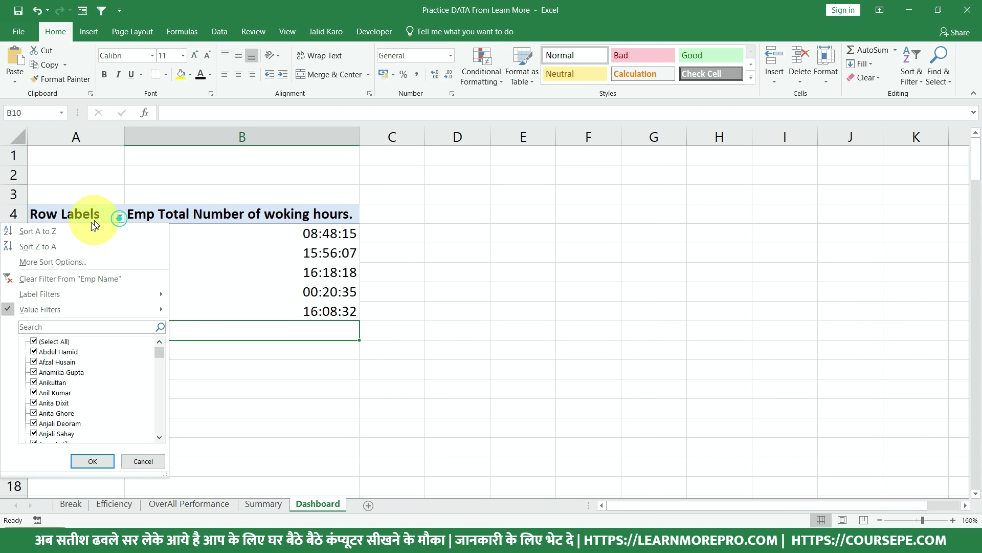
pyautogui.click(47, 281)
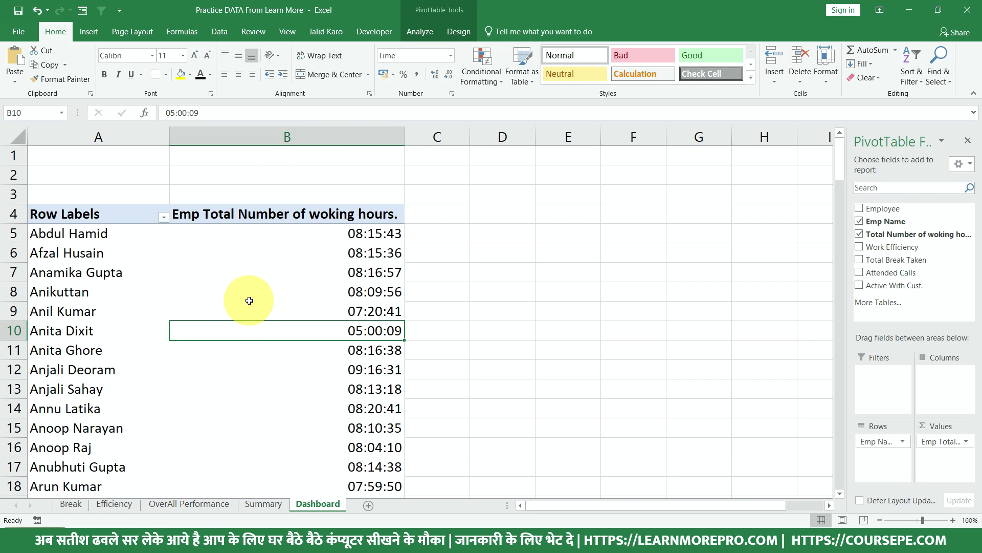
pyautogui.click(163, 217)
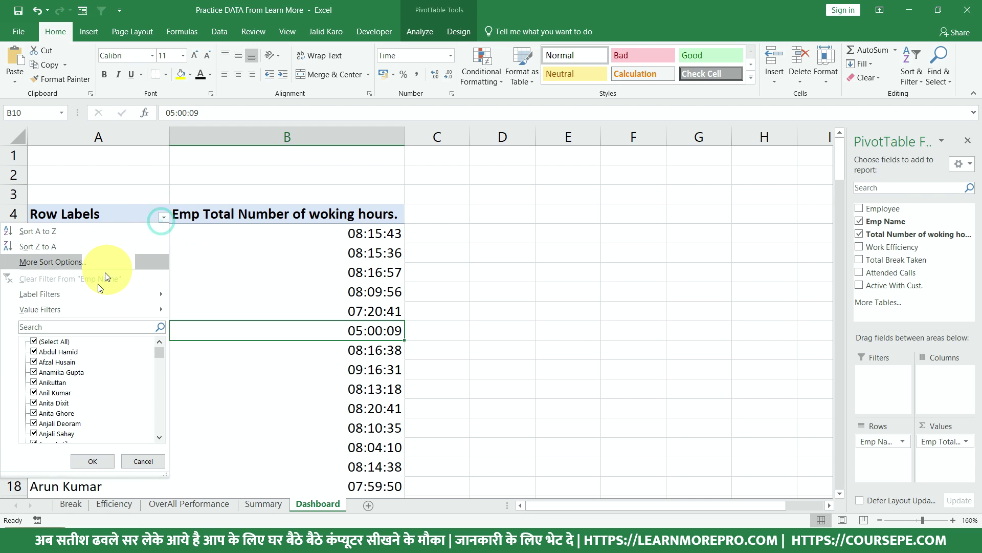
pyautogui.moveTo(40, 309)
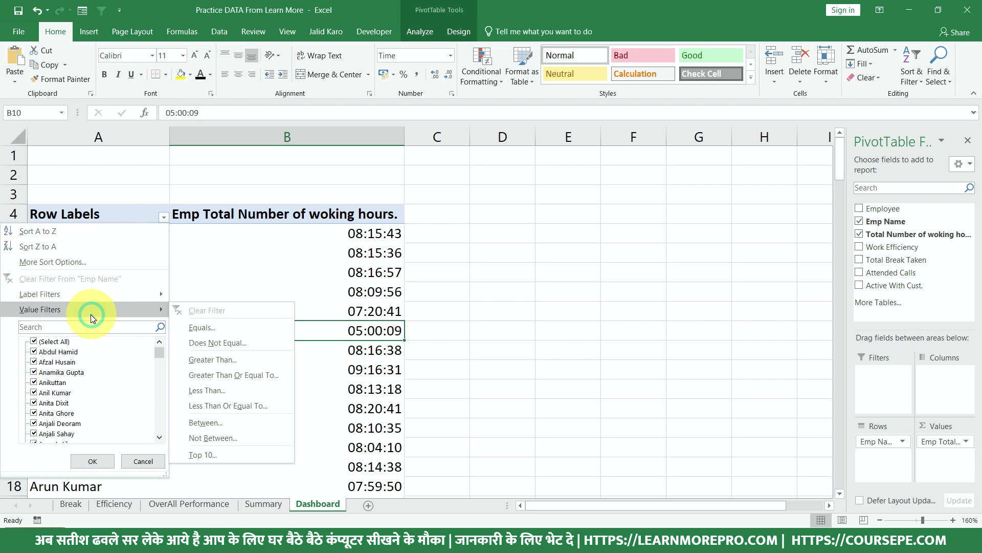
pyautogui.click(33, 342)
pyautogui.click(34, 352)
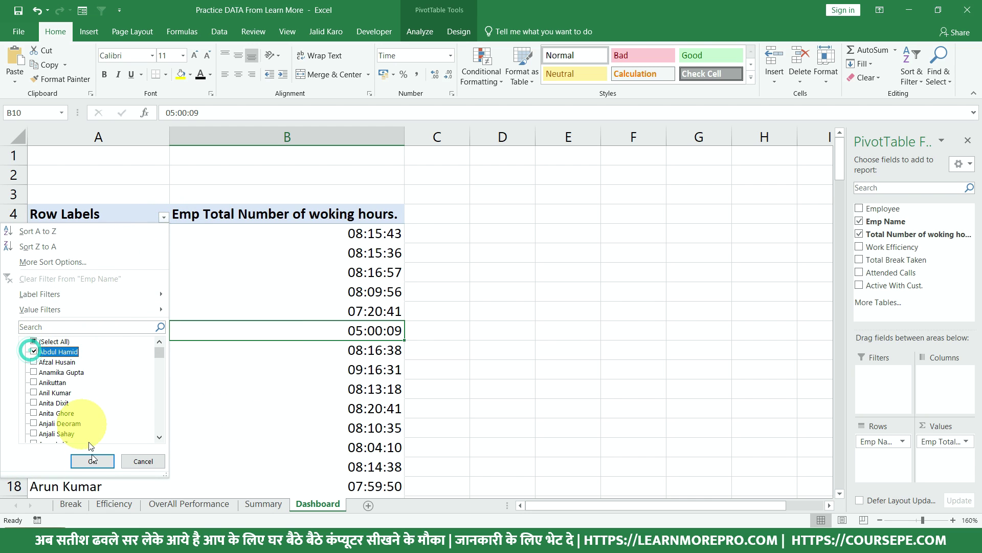
pyautogui.click(92, 460)
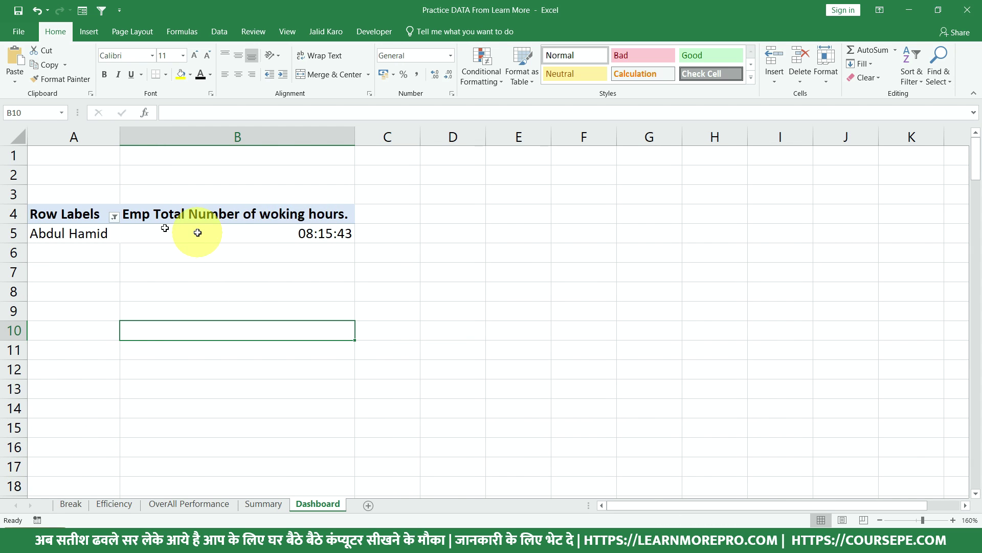
# Reapply a Top 10 value filter on Emp Name with the count set to 5
pyautogui.click(97, 214)
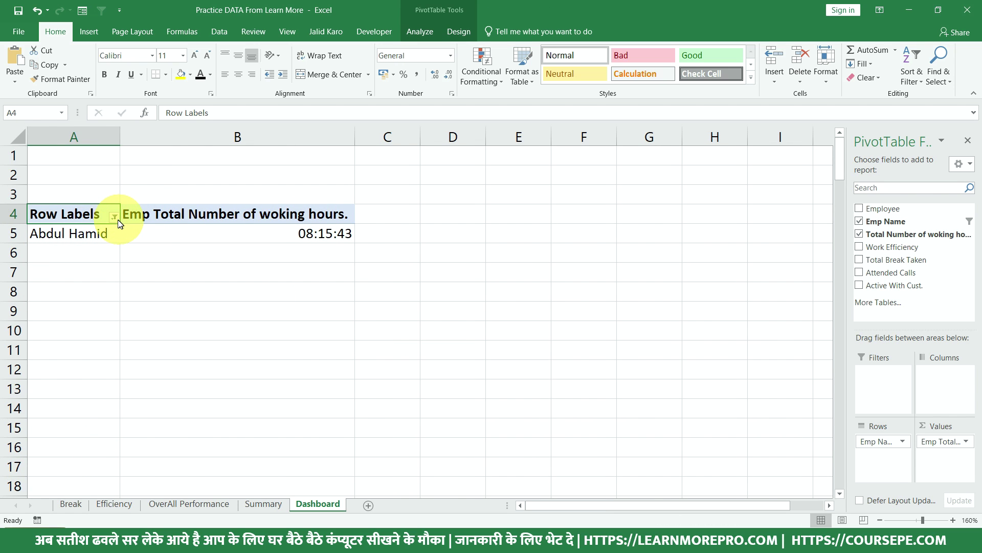
pyautogui.click(114, 217)
pyautogui.moveTo(46, 293)
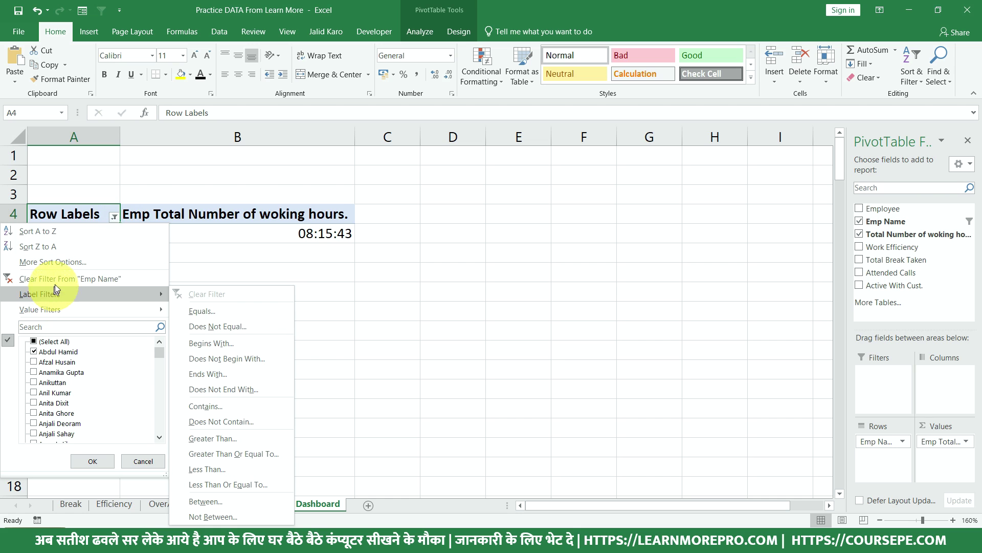
pyautogui.click(65, 309)
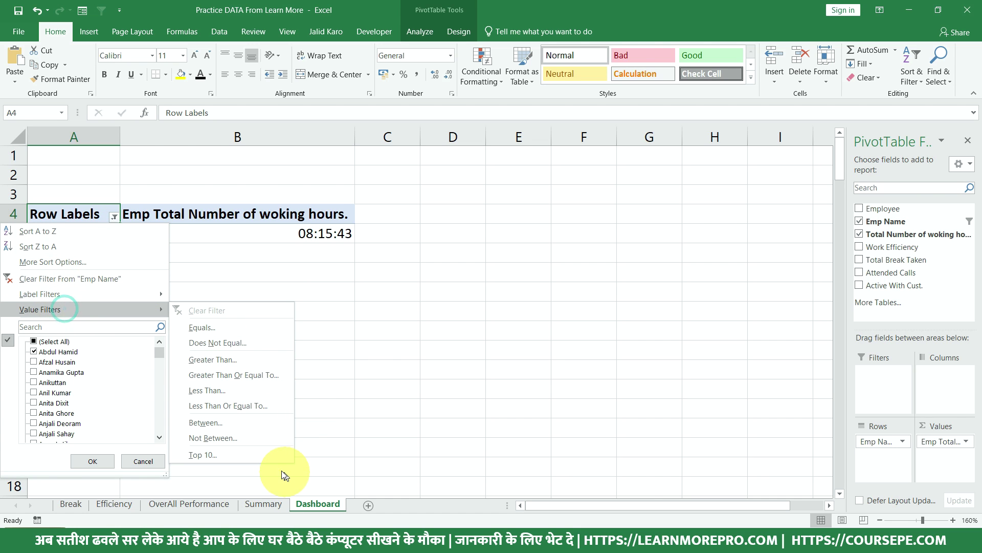
pyautogui.click(264, 457)
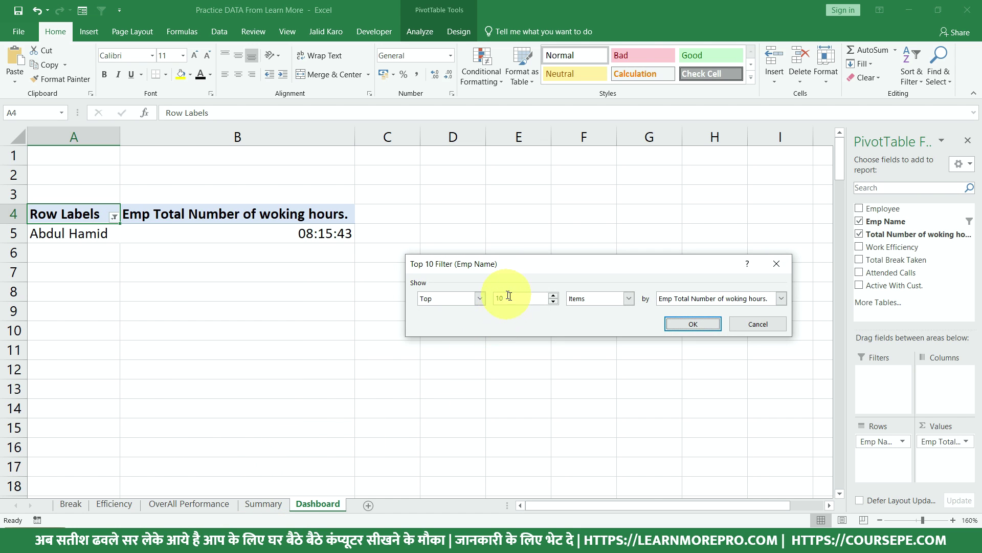
pyautogui.write('5')
pyautogui.press('Return')
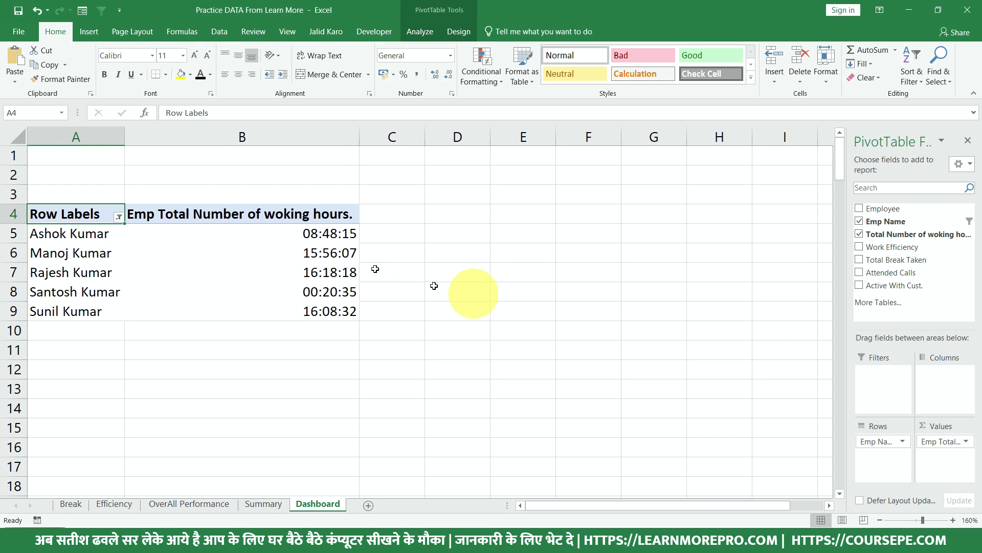
# Uncheck 'Autofit column widths on update' in PivotTable Options
pyautogui.rightClick(91, 216)
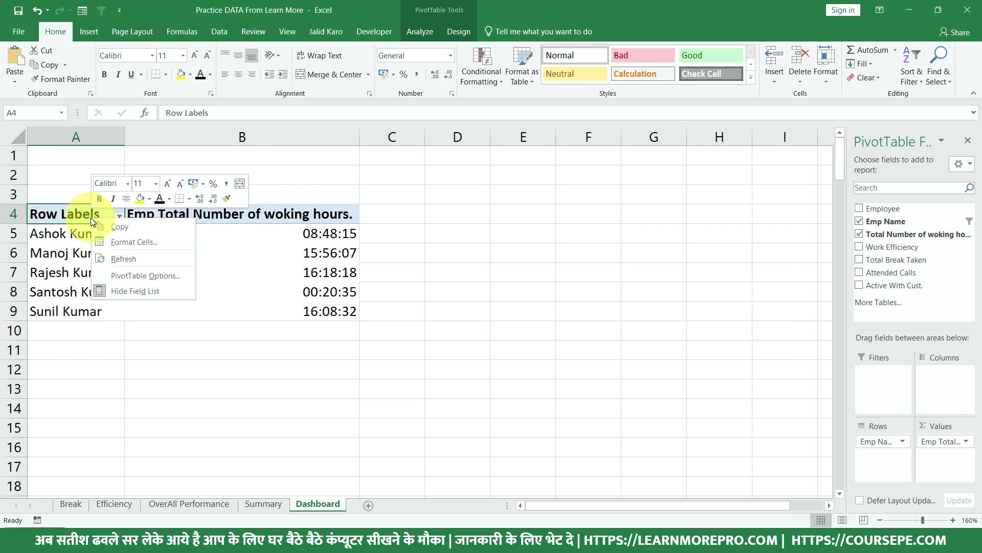
pyautogui.click(137, 278)
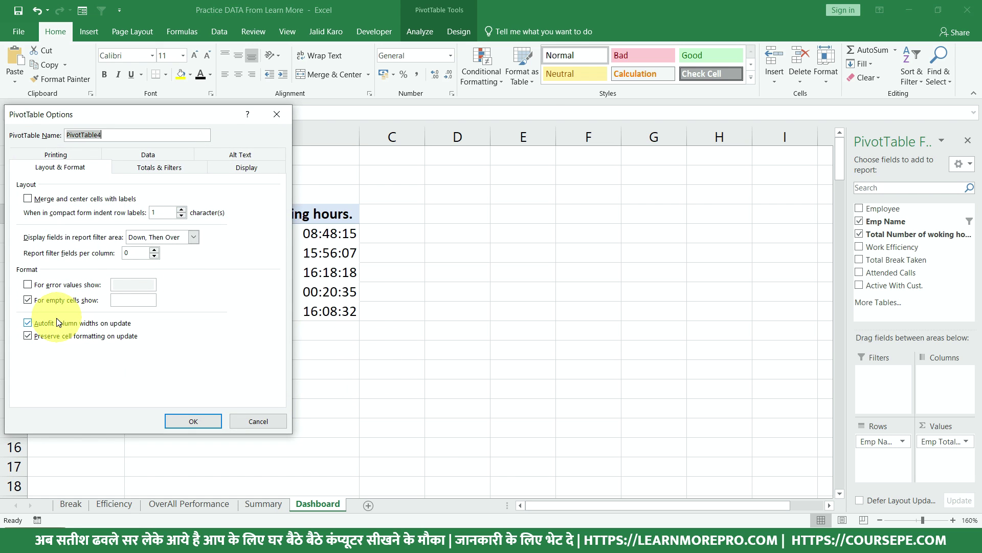
pyautogui.click(27, 325)
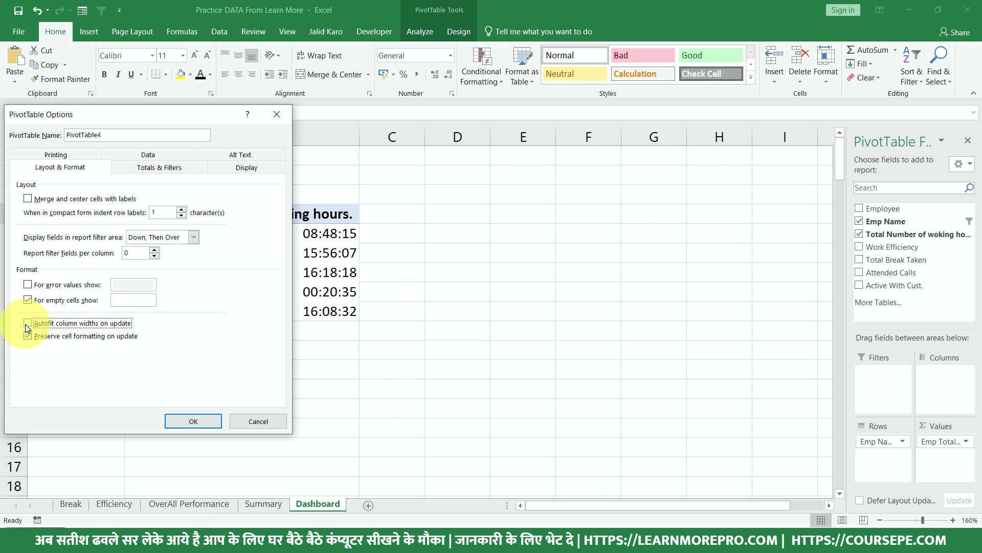
pyautogui.click(208, 419)
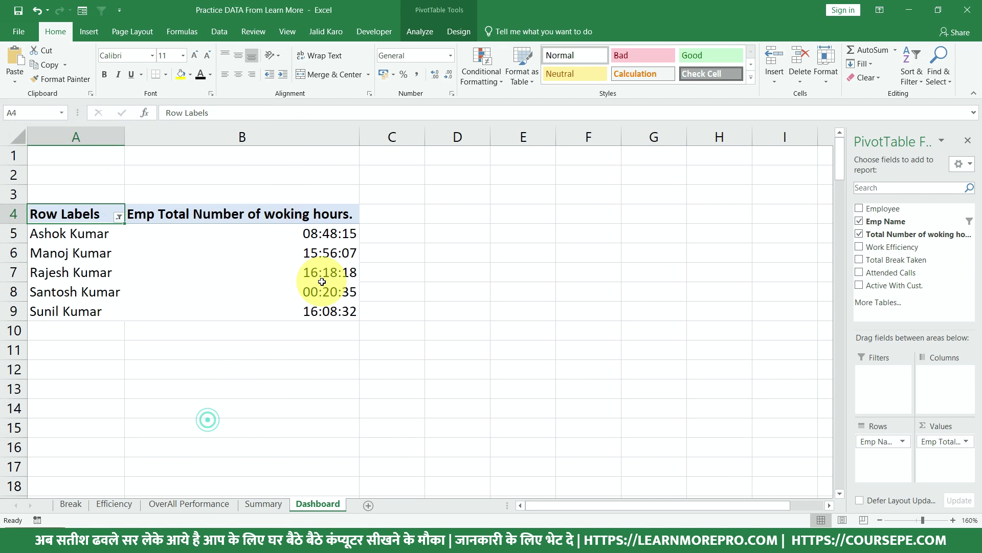
# Check the employees' hour values in B8, B6 and B5
pyautogui.click(322, 282)
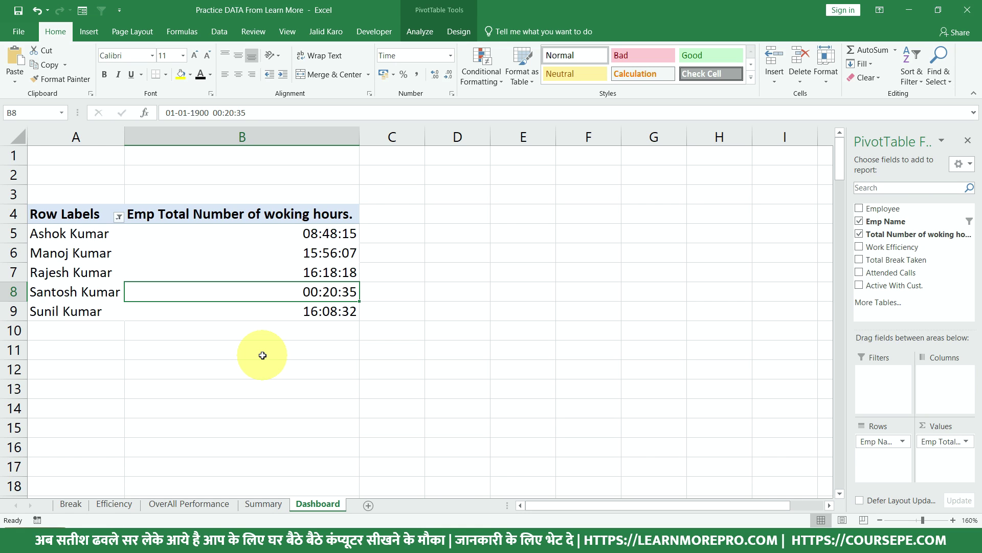
pyautogui.click(235, 260)
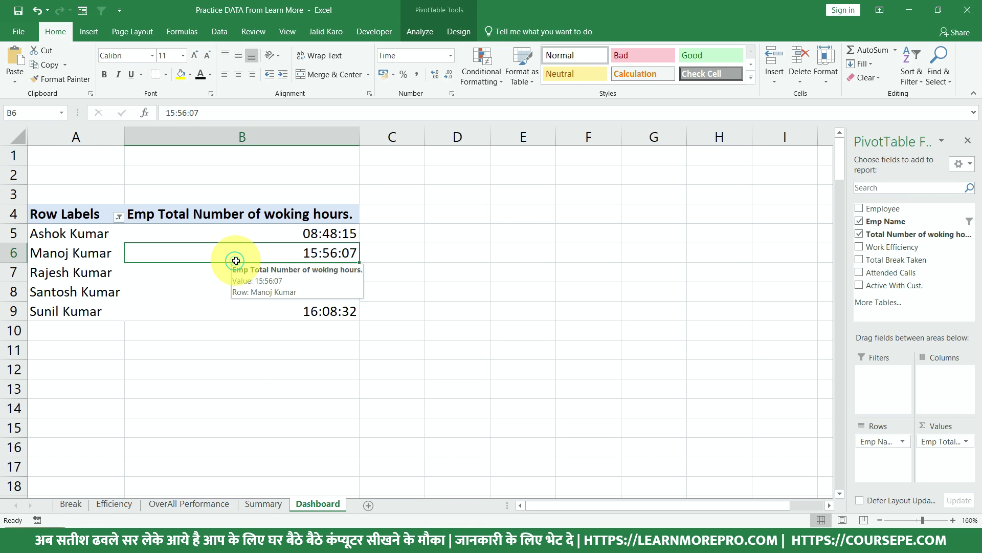
pyautogui.click(183, 232)
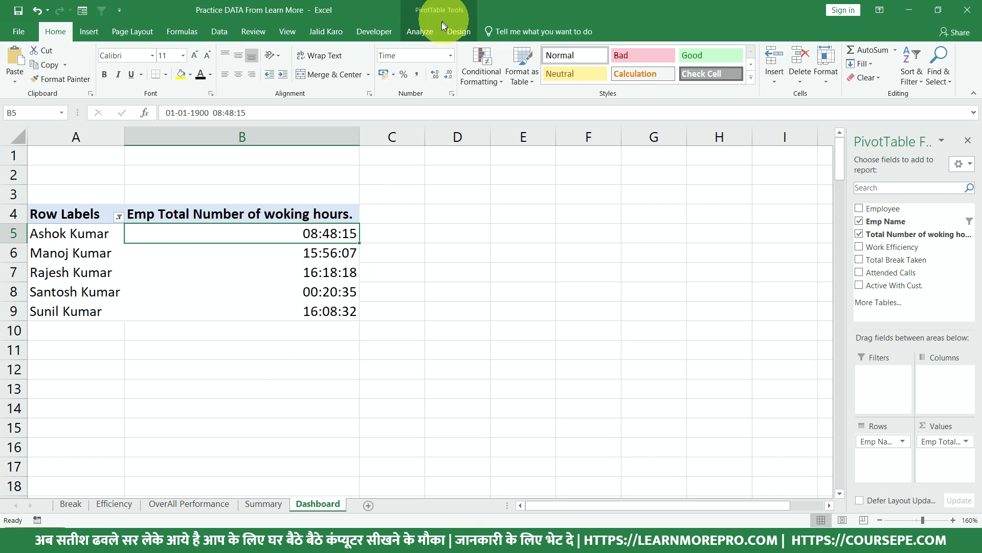
pyautogui.click(453, 32)
# Browse the PivotTable styles without applying one, then reselect cells in the table
pyautogui.click(594, 76)
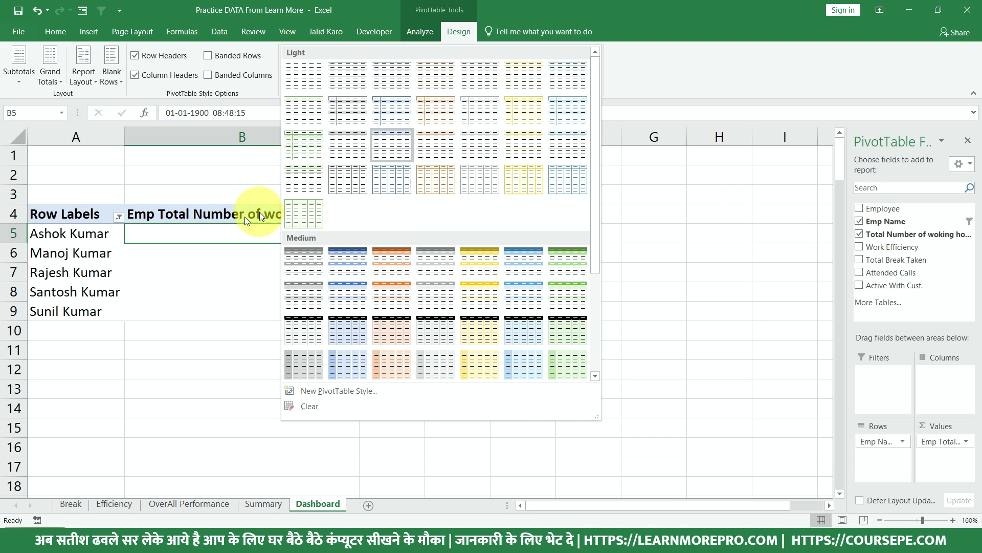
pyautogui.click(198, 241)
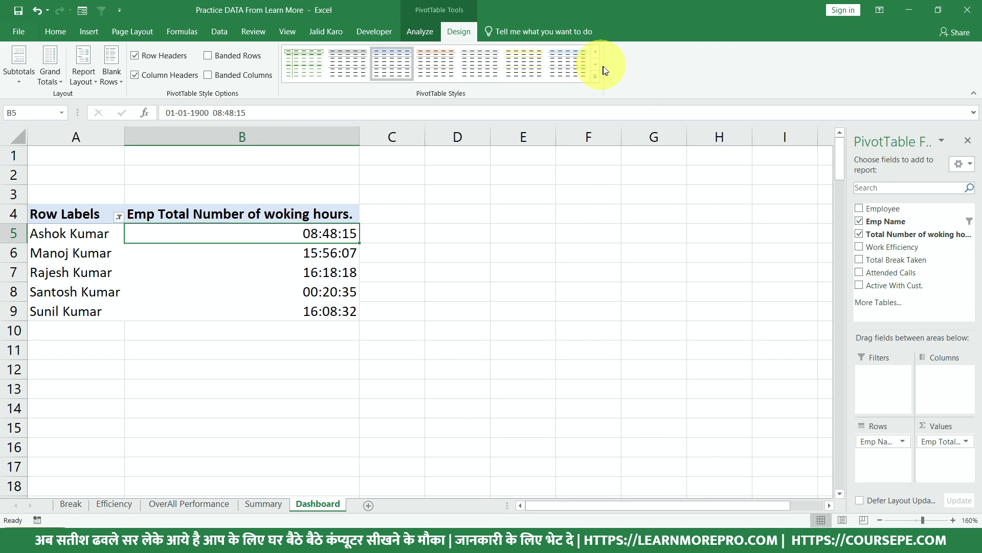
pyautogui.click(146, 286)
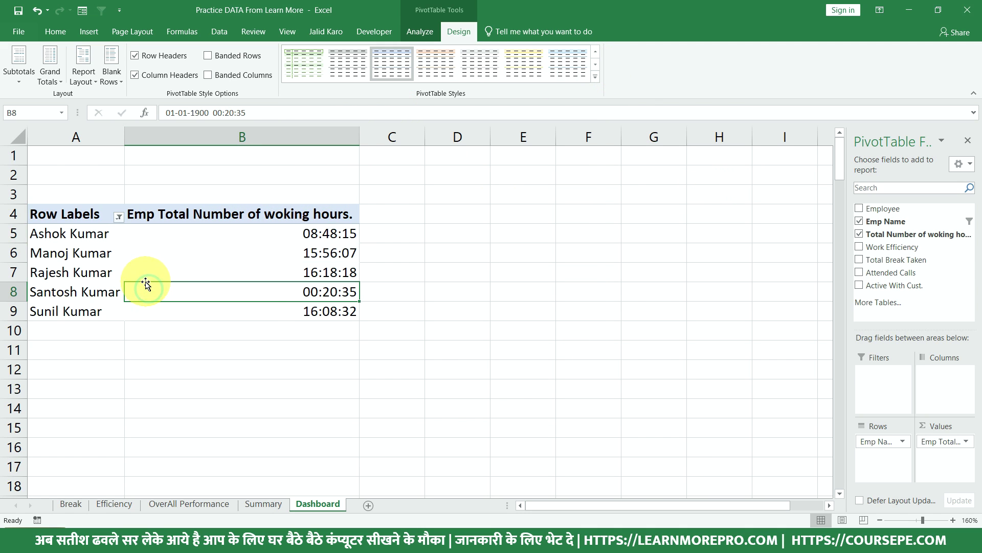
pyautogui.click(86, 210)
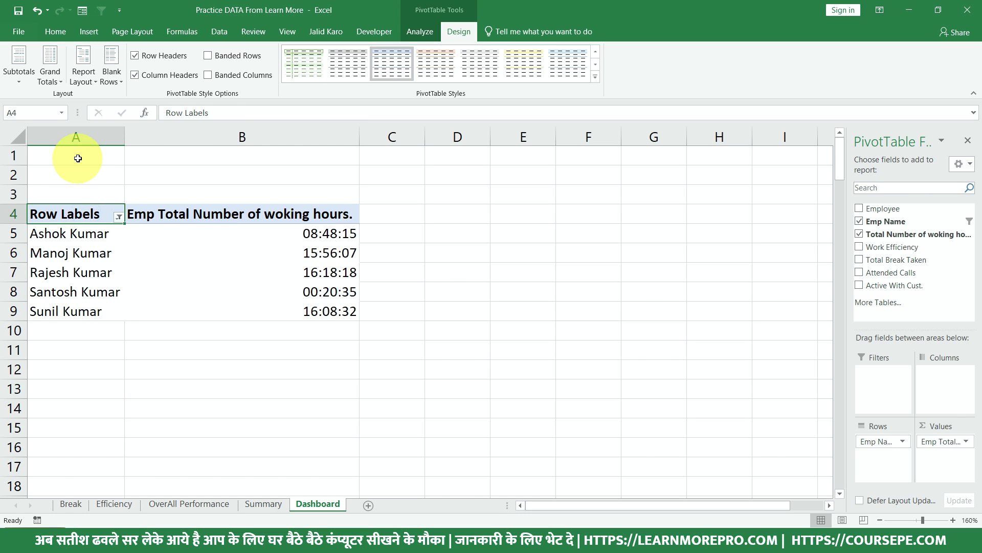
# Fill A1:B2 light green and A3:B3 dark blue, and make row 3 taller
pyautogui.moveTo(76, 157); pyautogui.dragTo(263, 174)
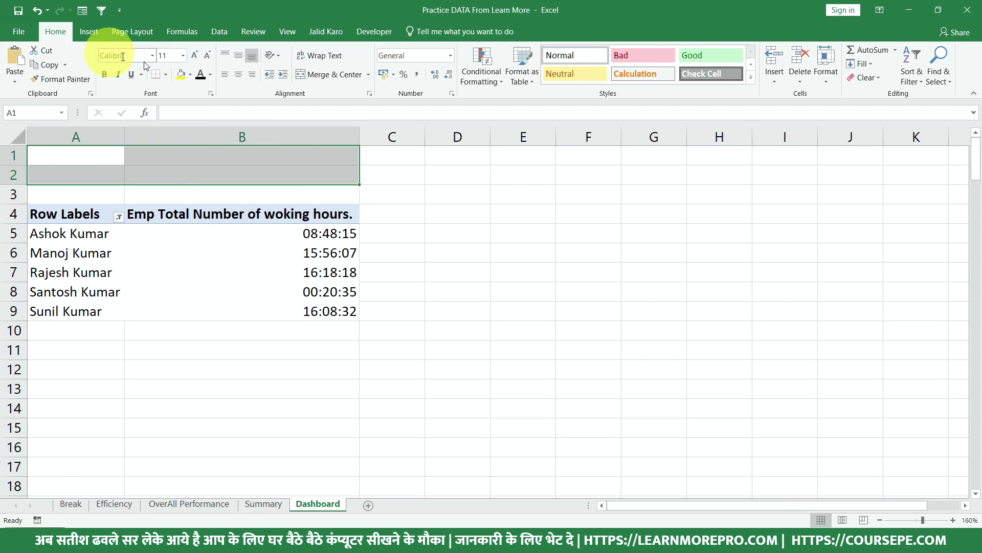
pyautogui.click(192, 76)
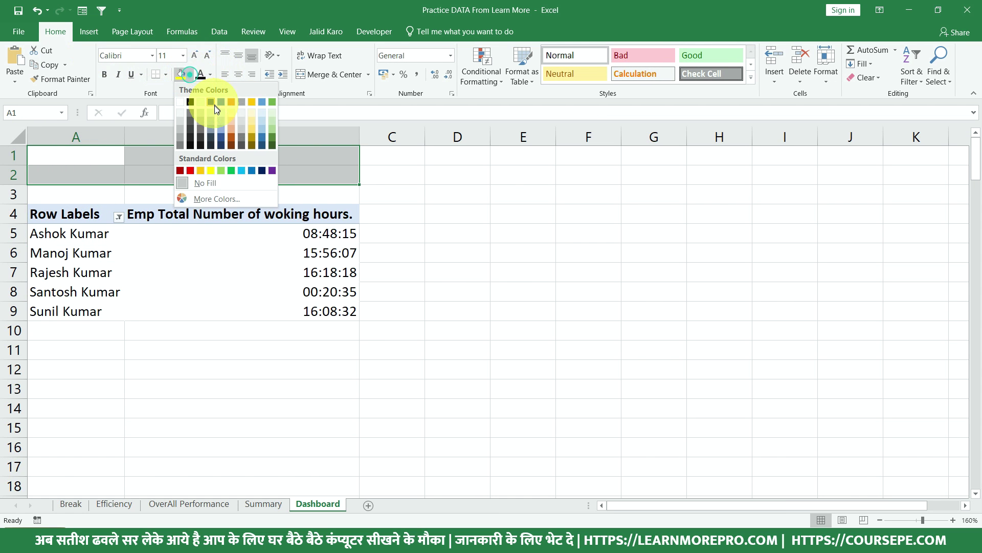
pyautogui.click(273, 115)
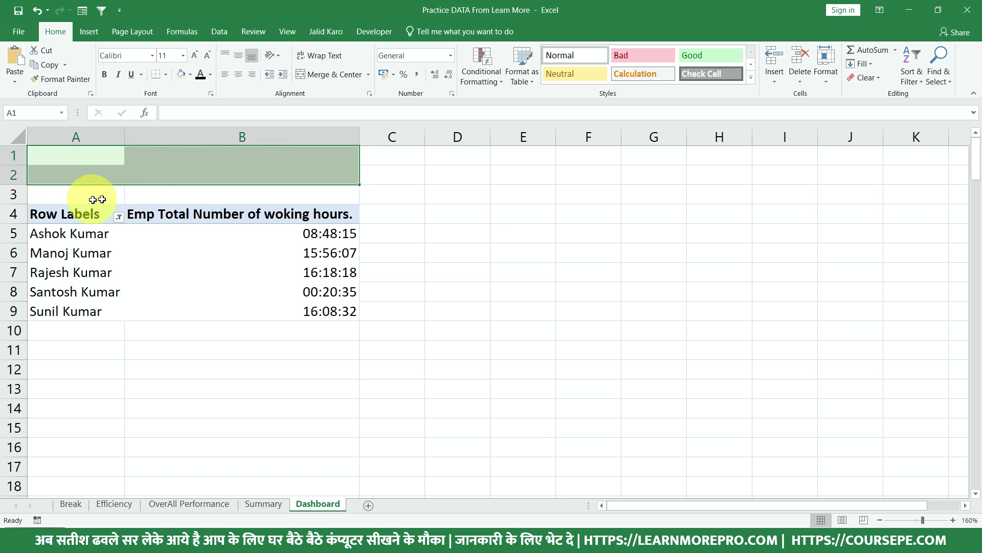
pyautogui.moveTo(94, 194); pyautogui.dragTo(263, 197)
pyautogui.click(190, 75)
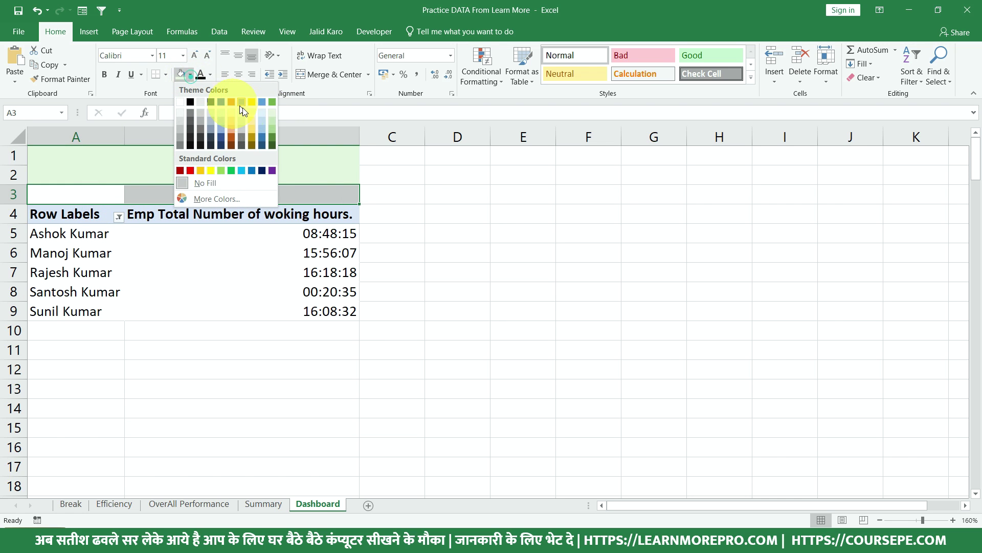
pyautogui.click(263, 146)
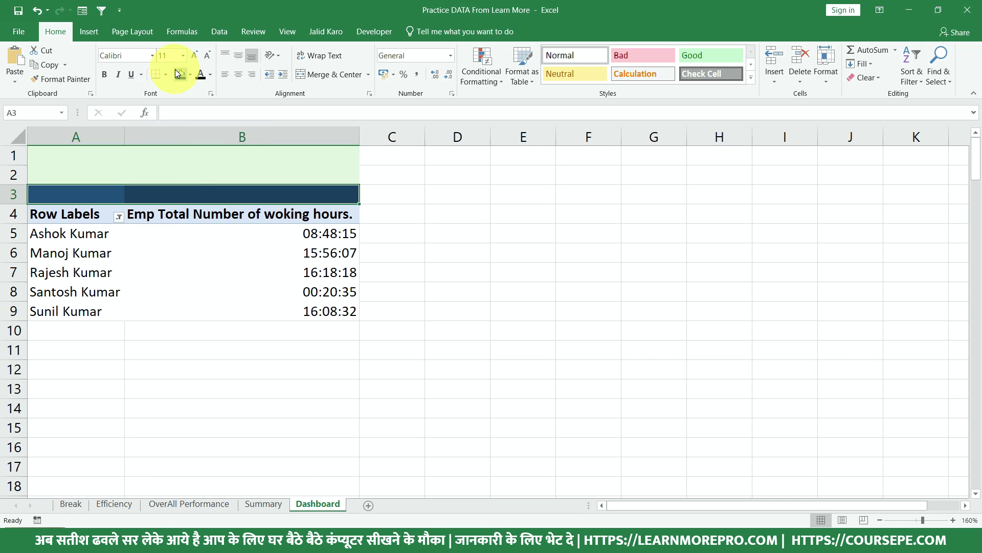
pyautogui.moveTo(19, 204); pyautogui.dragTo(18, 209)
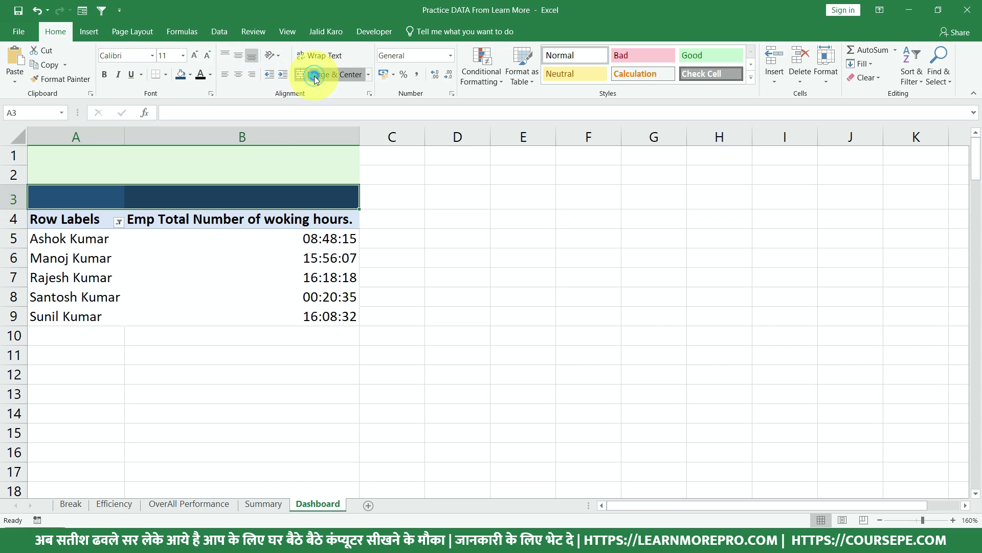
# Merge A3:B3 and enter the title 'Report 1 : Working Hours'
pyautogui.click(314, 75)
pyautogui.write('rE')
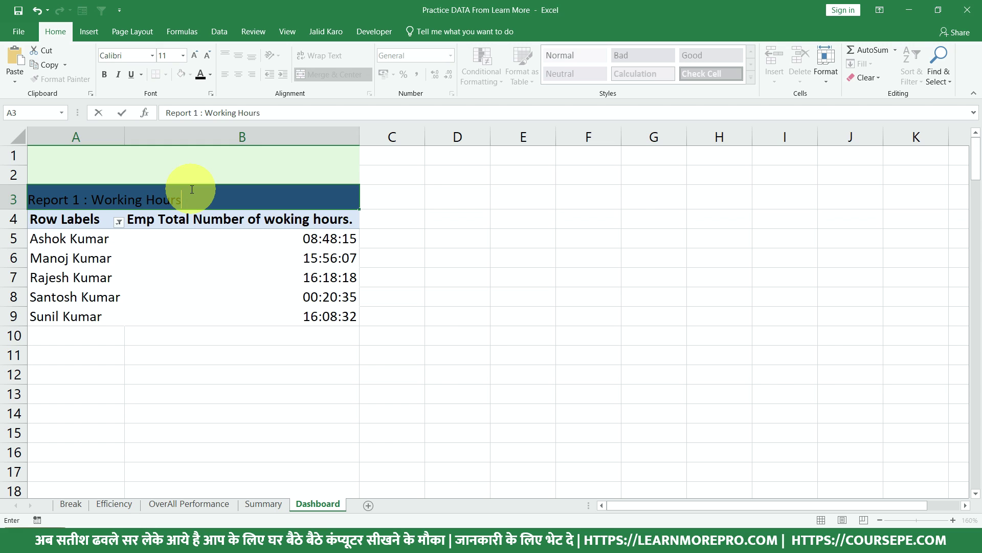
pyautogui.press('Return')
# Format the title white in Geometr212 BkCn BT font, vertically centred in row 3
pyautogui.click(191, 189)
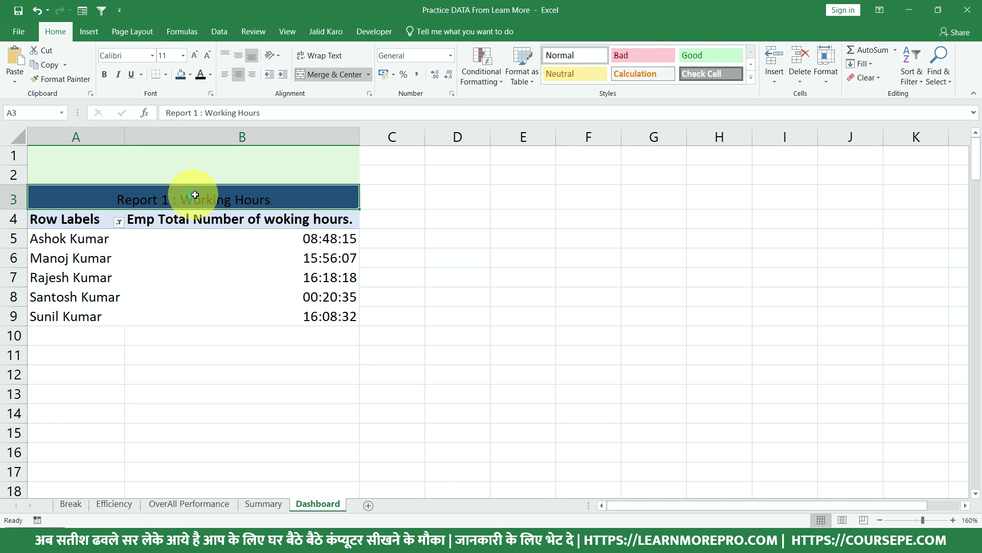
pyautogui.click(210, 75)
pyautogui.click(201, 115)
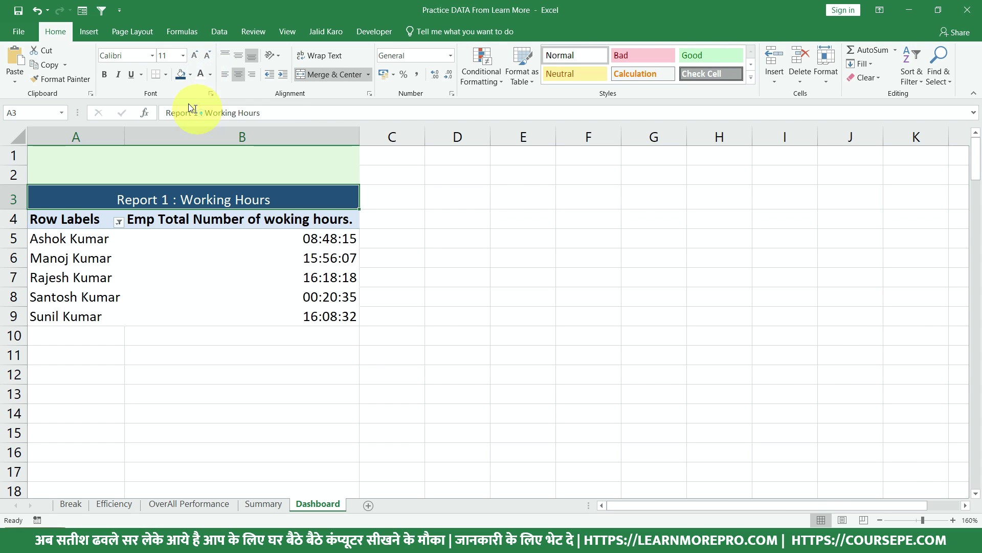
pyautogui.click(151, 56)
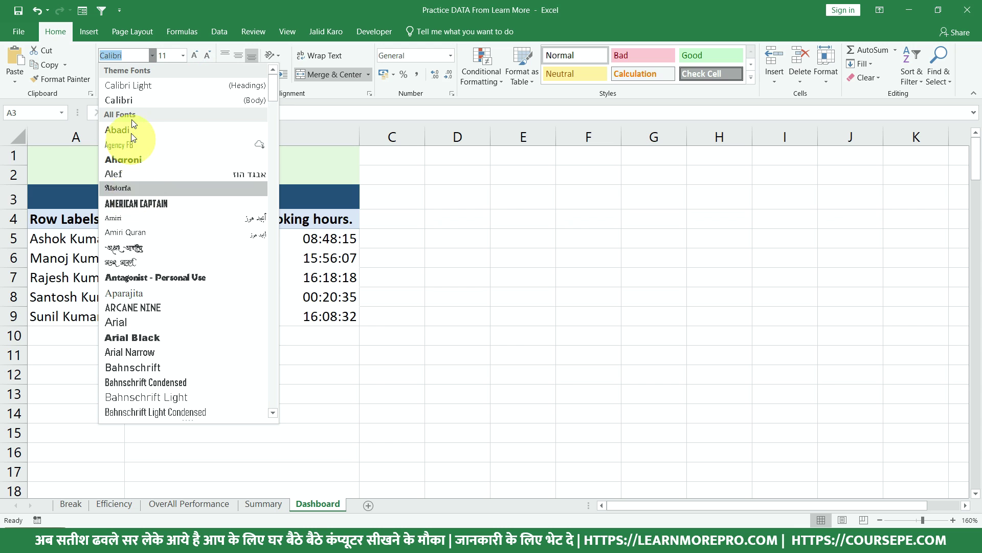
pyautogui.scroll(-5, 192, 313)
pyautogui.scroll(-5, 191, 312)
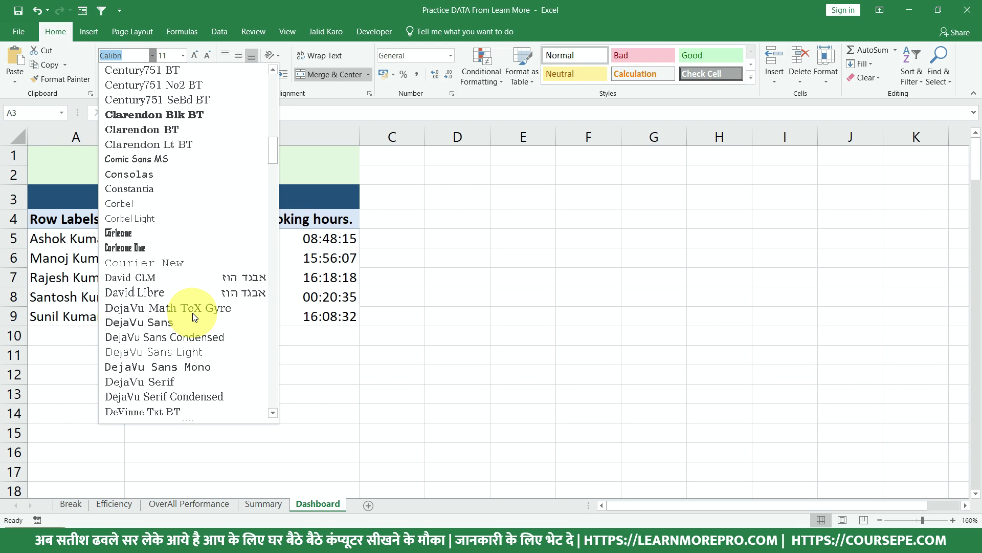
pyautogui.scroll(-3, 192, 312)
pyautogui.scroll(-2, 189, 302)
pyautogui.scroll(-3, 188, 301)
pyautogui.scroll(-1, 187, 301)
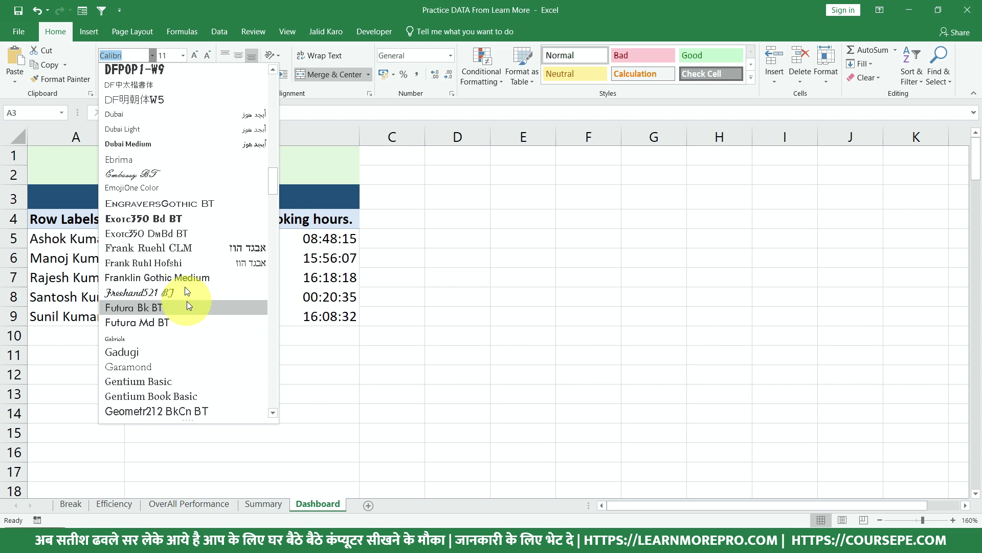
pyautogui.scroll(-1, 171, 286)
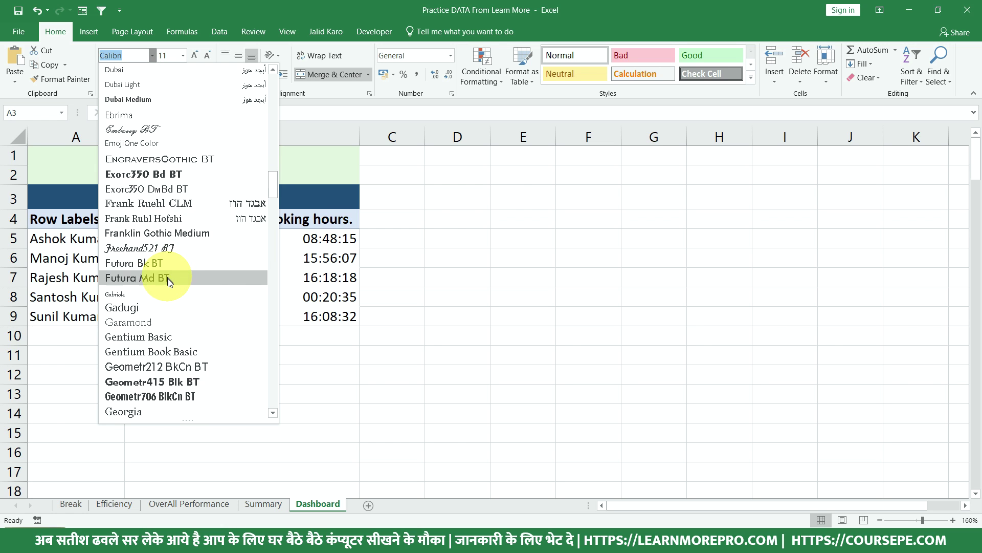
pyautogui.scroll(-4, 174, 287)
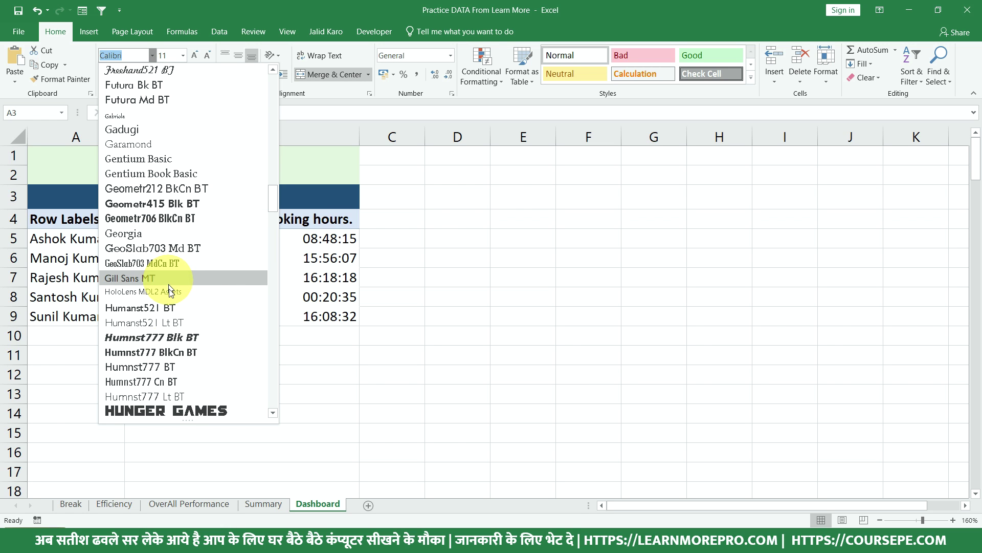
pyautogui.click(168, 190)
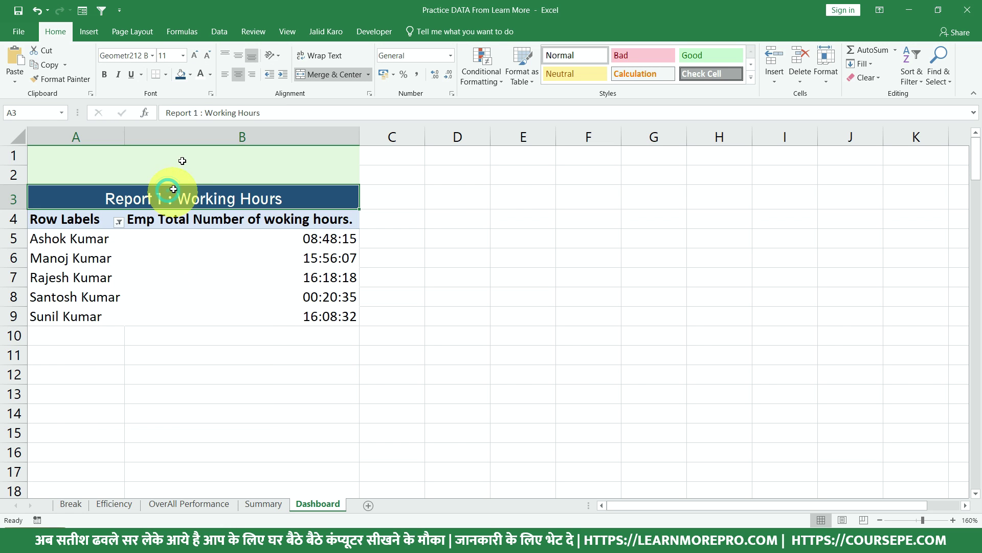
pyautogui.click(236, 57)
pyautogui.click(496, 269)
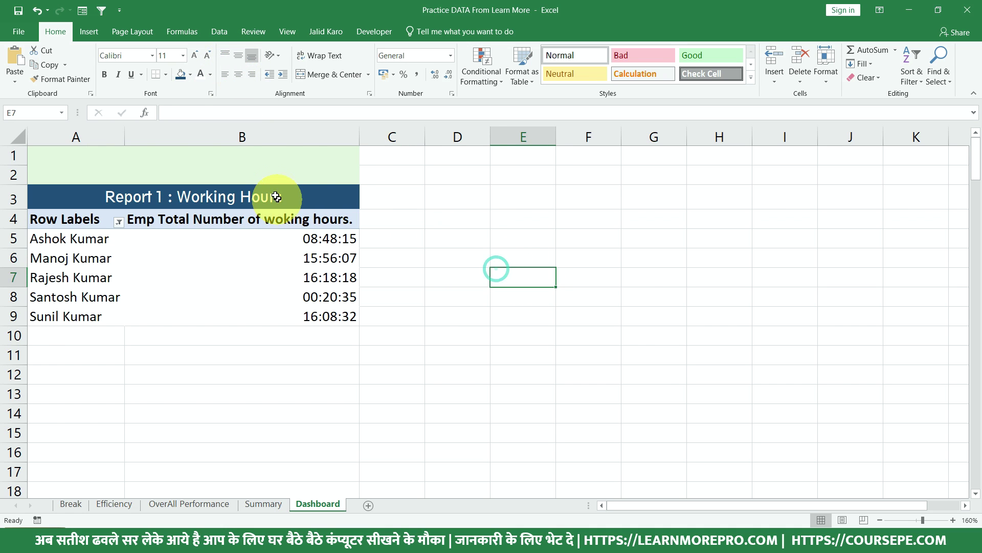
pyautogui.click(267, 169)
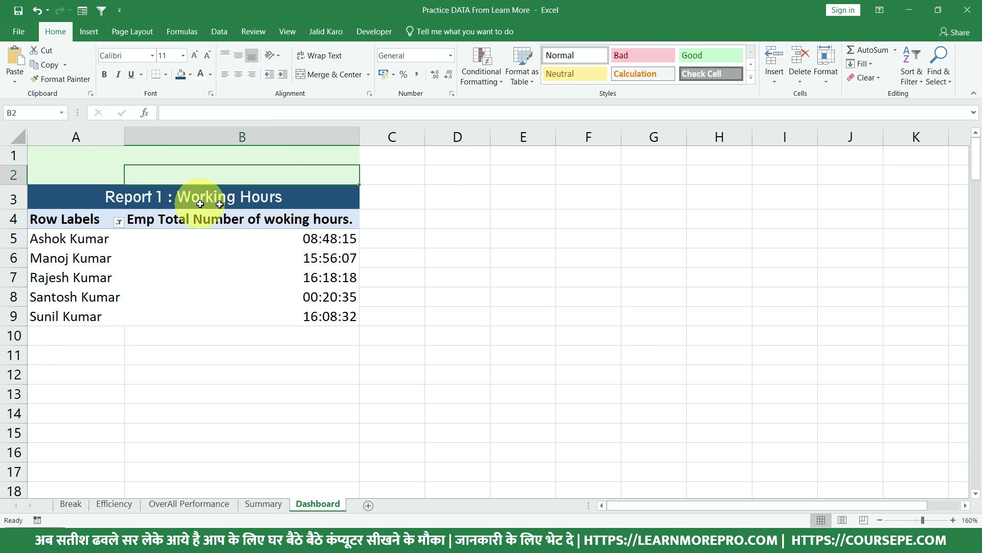
# Select B5 inside the pivot table and show the PivotTable Analyze tools
pyautogui.click(229, 198)
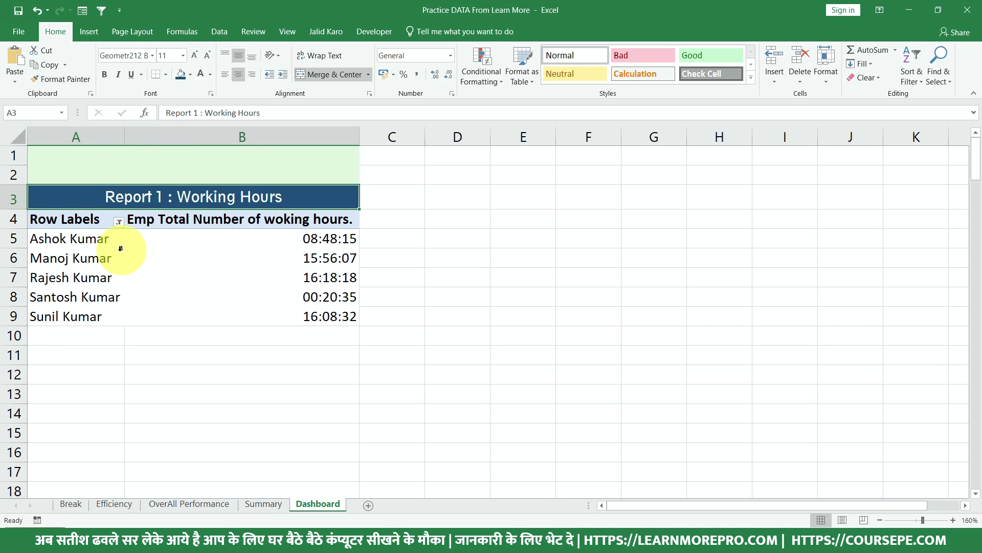
pyautogui.click(105, 255)
pyautogui.click(282, 257)
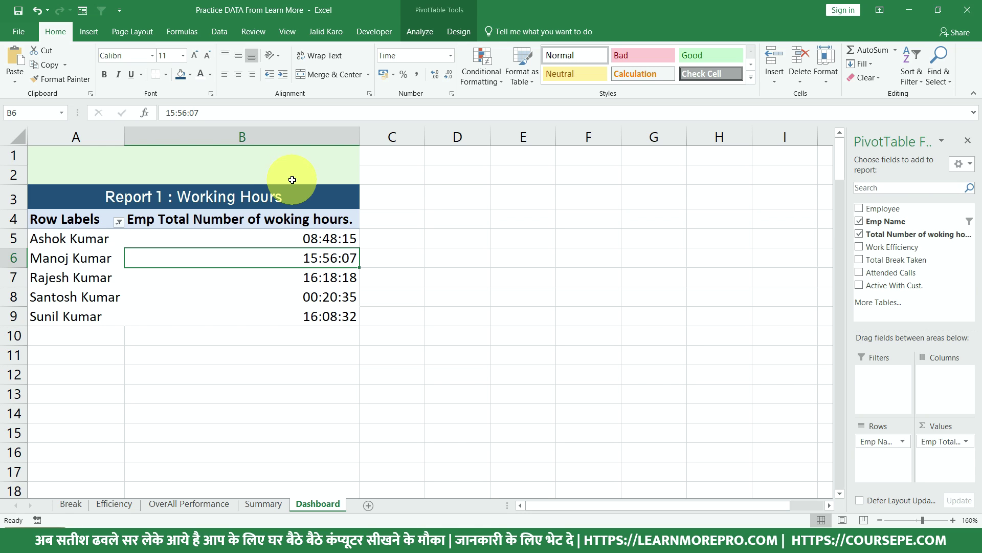
pyautogui.click(285, 235)
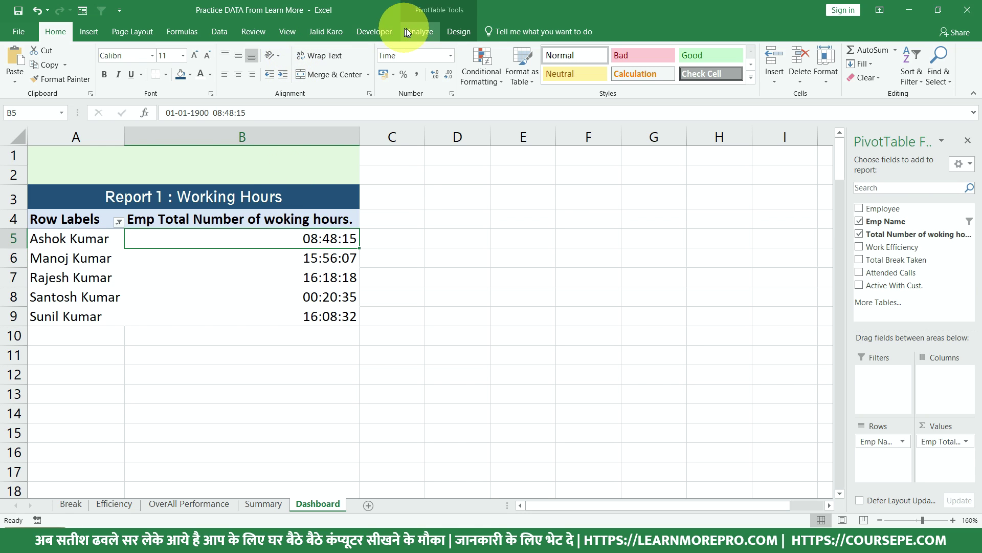
pyautogui.click(423, 33)
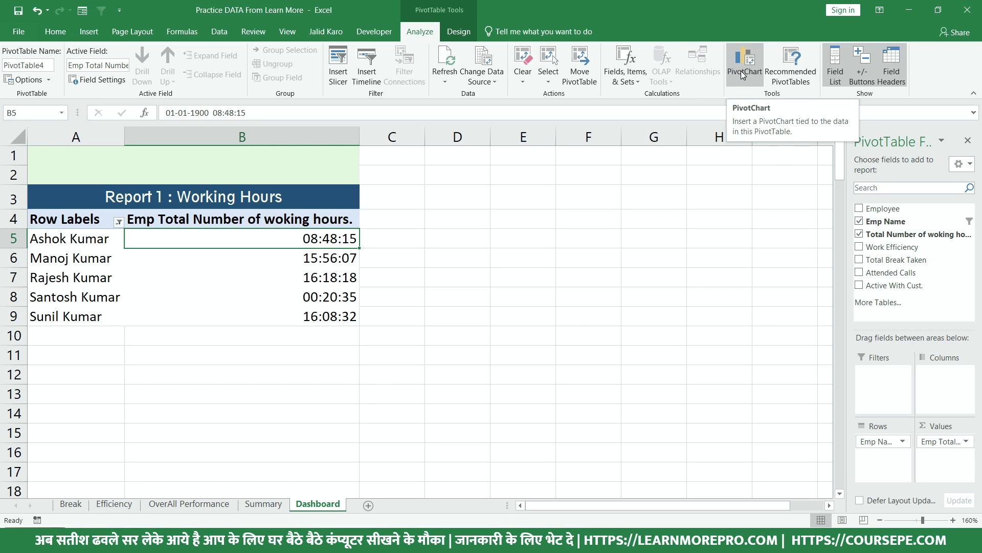
# Insert a clustered column PivotChart and move it further left
pyautogui.click(742, 67)
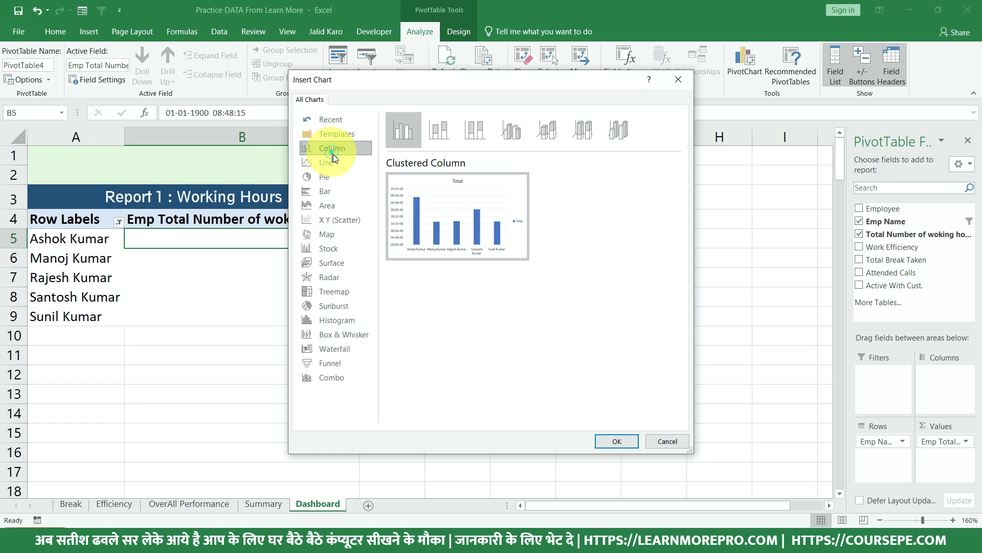
pyautogui.click(615, 441)
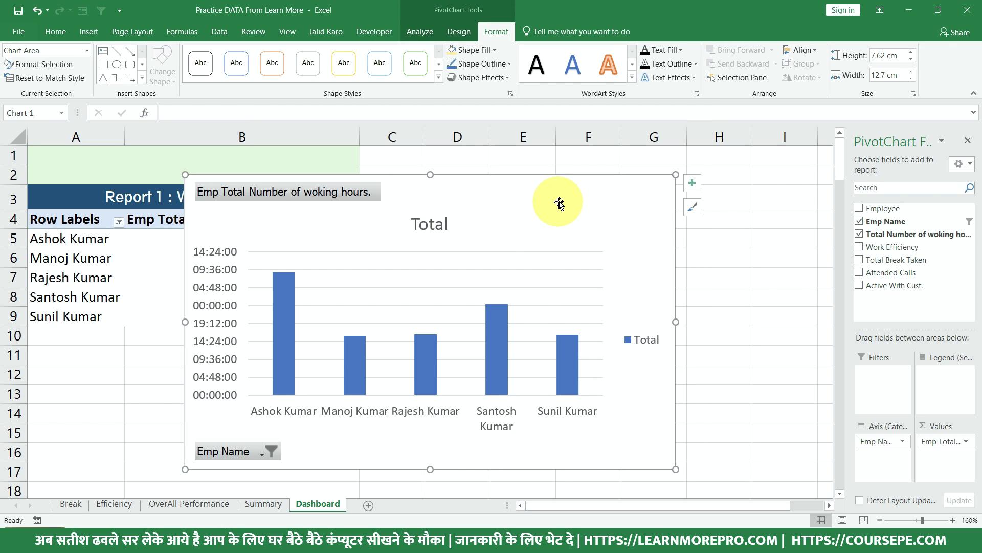
pyautogui.moveTo(580, 192); pyautogui.dragTo(520, 215)
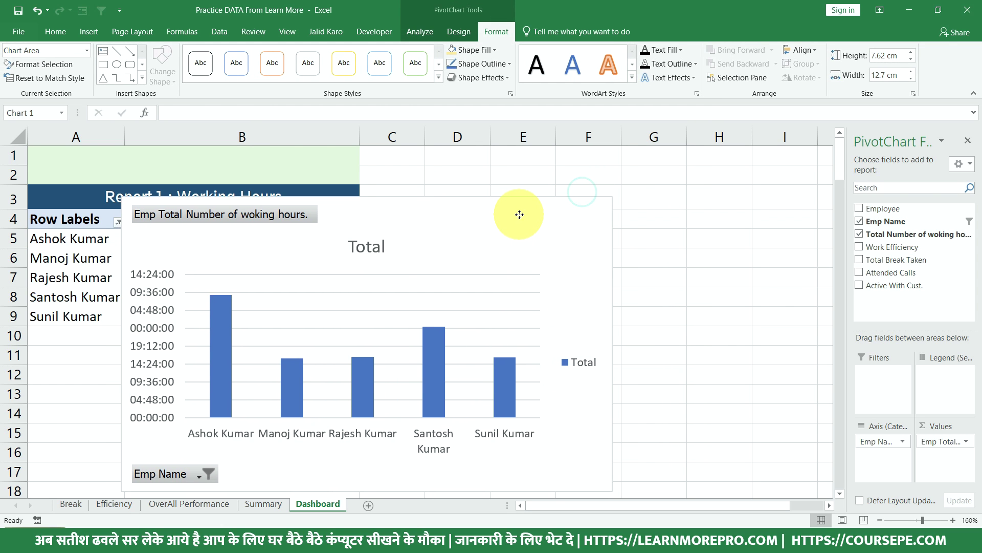
# Delete the chart's Total title, vertical value axis, legend and horizontal gridlines
pyautogui.click(353, 247)
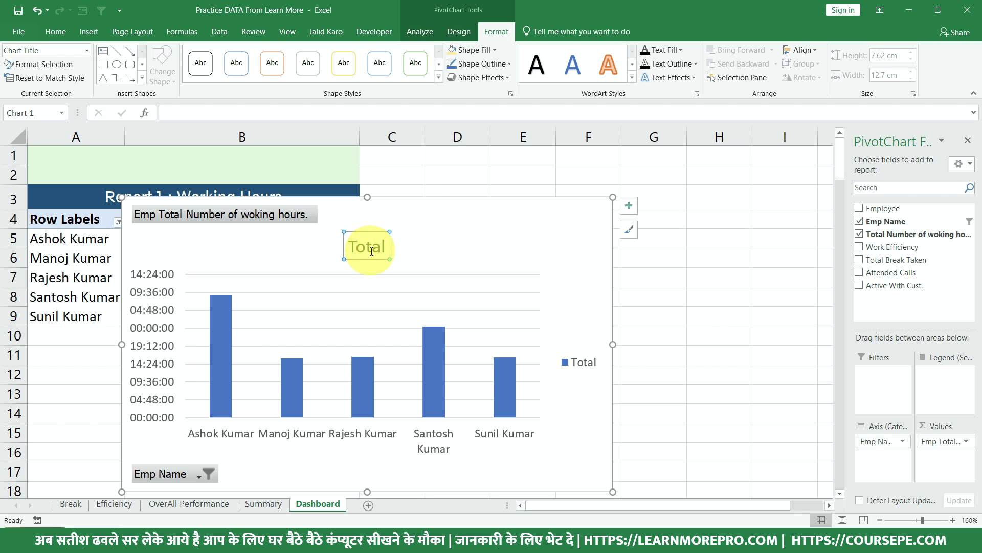
pyautogui.press('Delete')
pyautogui.click(158, 297)
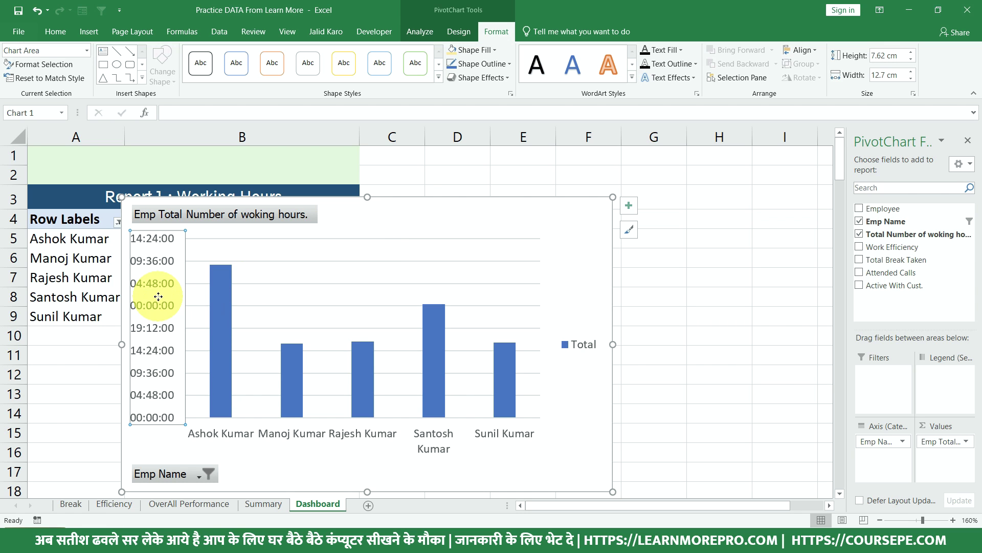
pyautogui.press('Delete')
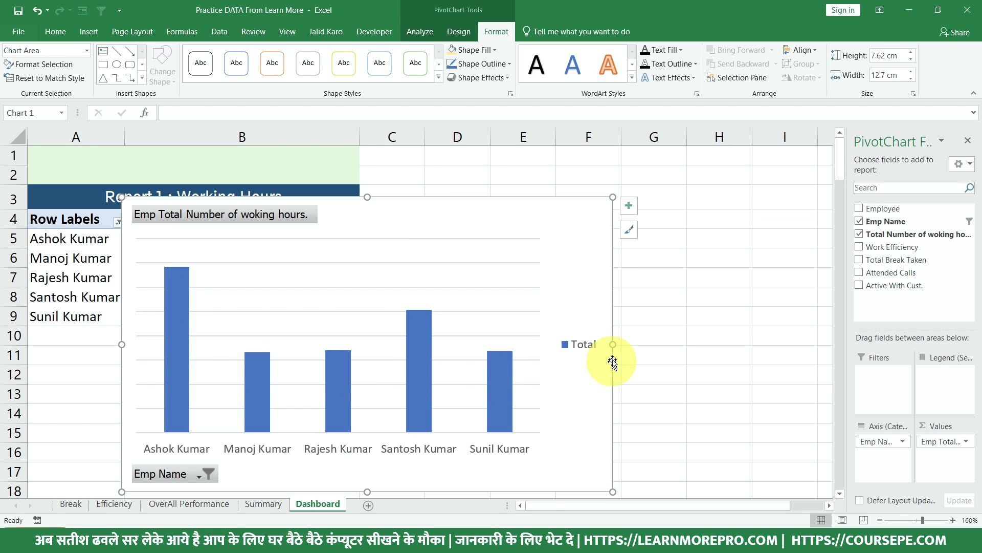
pyautogui.press('Delete')
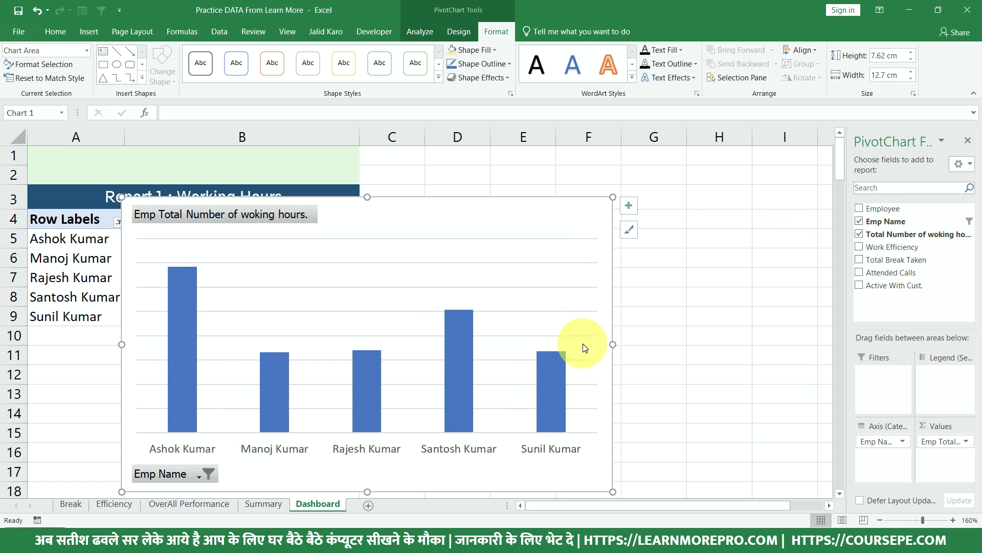
pyautogui.click(513, 287)
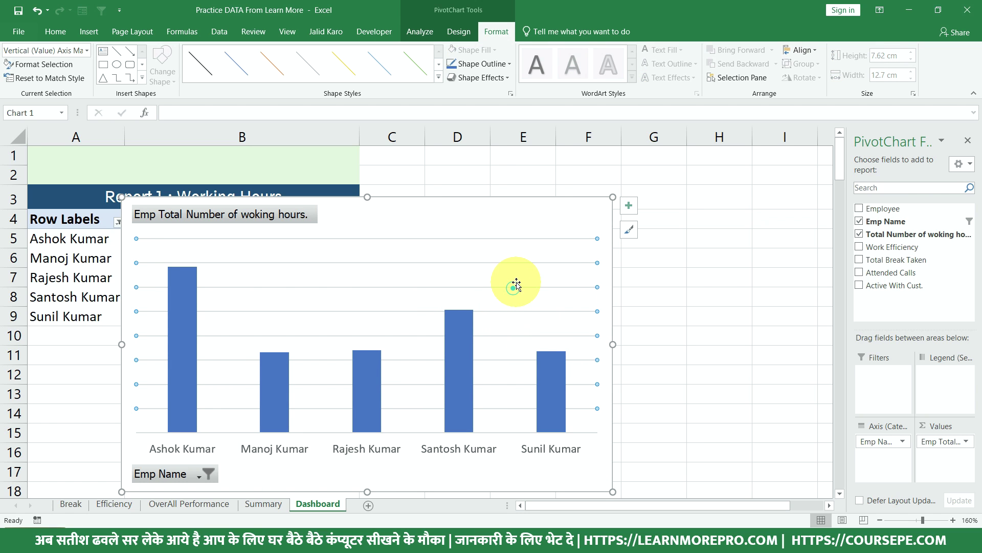
pyautogui.press('Delete')
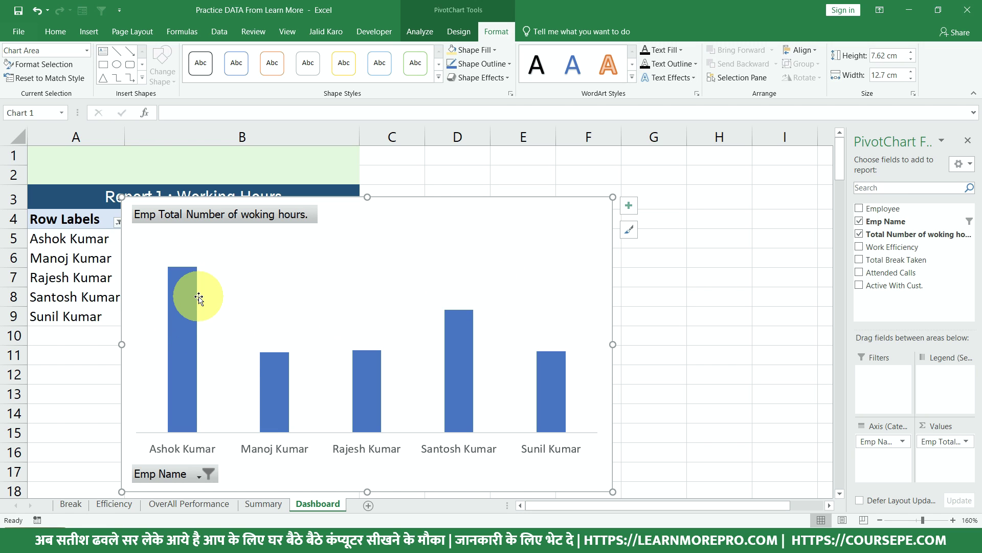
# Add data labels to every bar of the PivotChart
pyautogui.rightClick(193, 299)
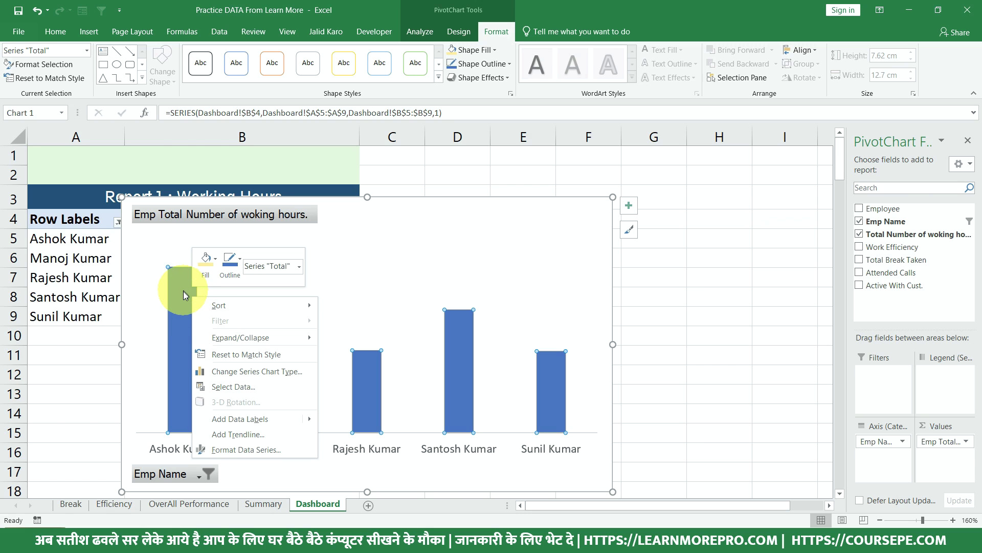
pyautogui.click(251, 421)
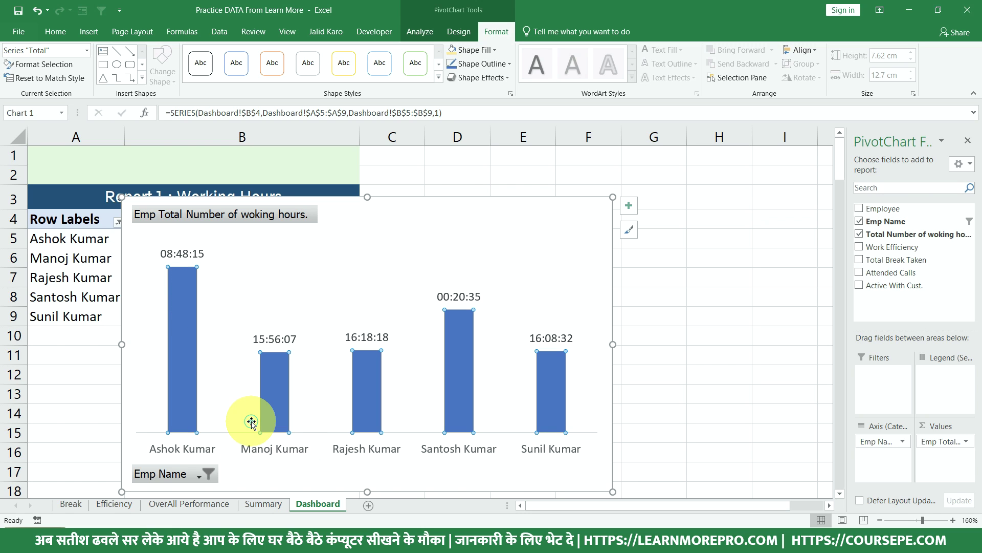
pyautogui.click(277, 341)
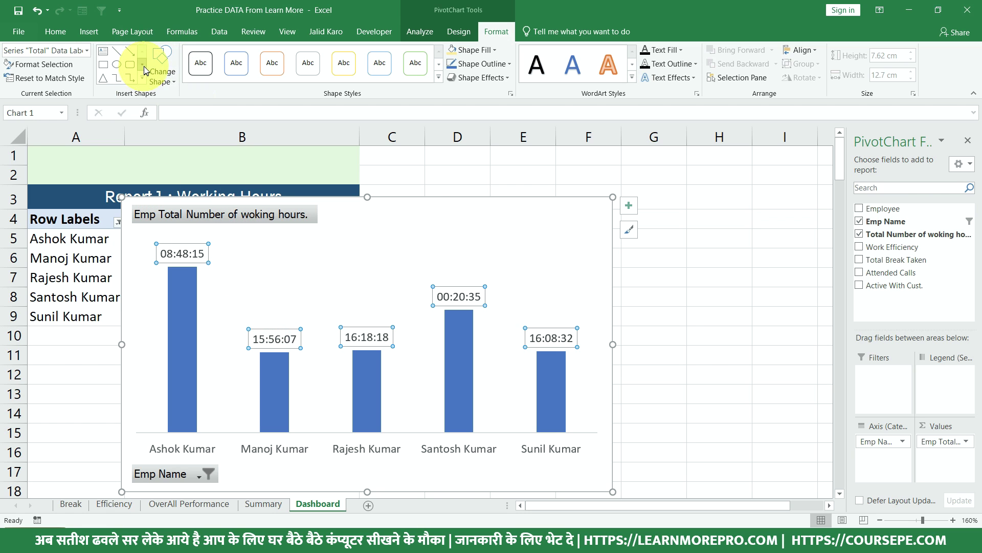
# Give the data labels a yellow fill and decrease their font size twice
pyautogui.click(49, 32)
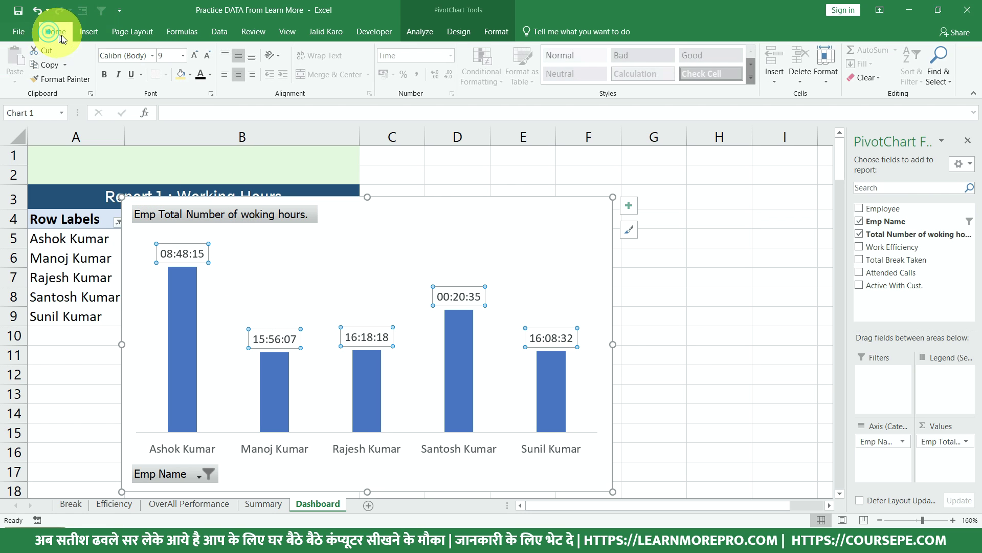
pyautogui.click(180, 78)
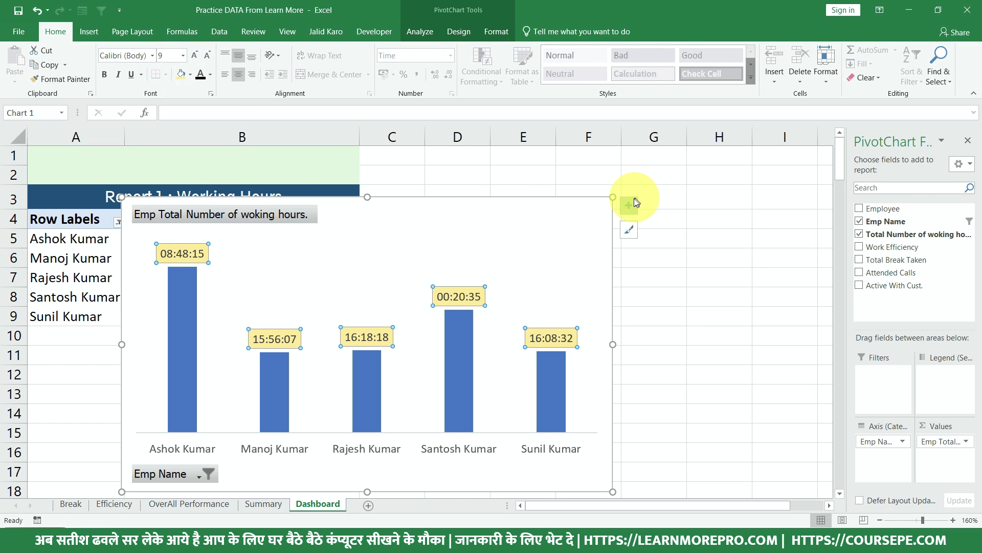
pyautogui.click(209, 56)
pyautogui.click(209, 56)
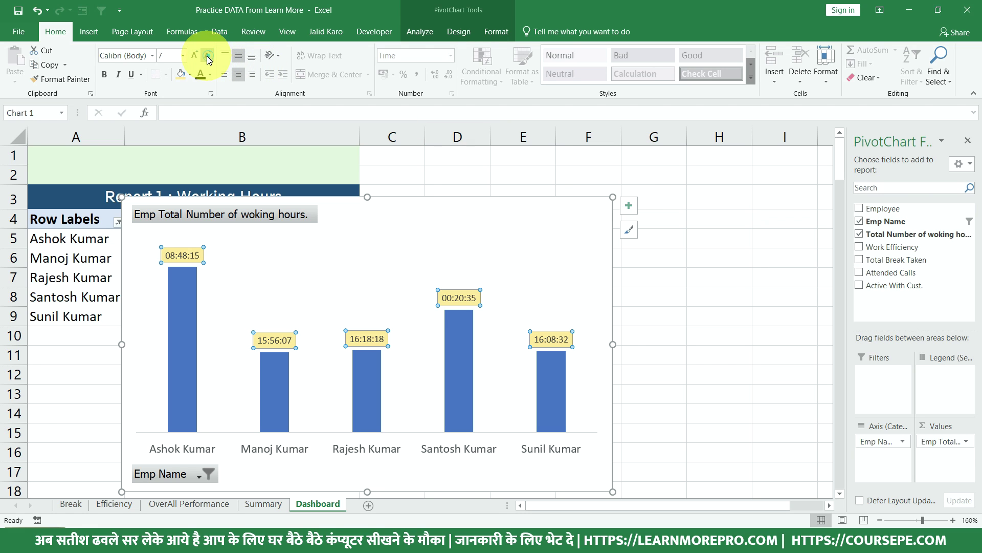
pyautogui.click(688, 276)
pyautogui.click(594, 252)
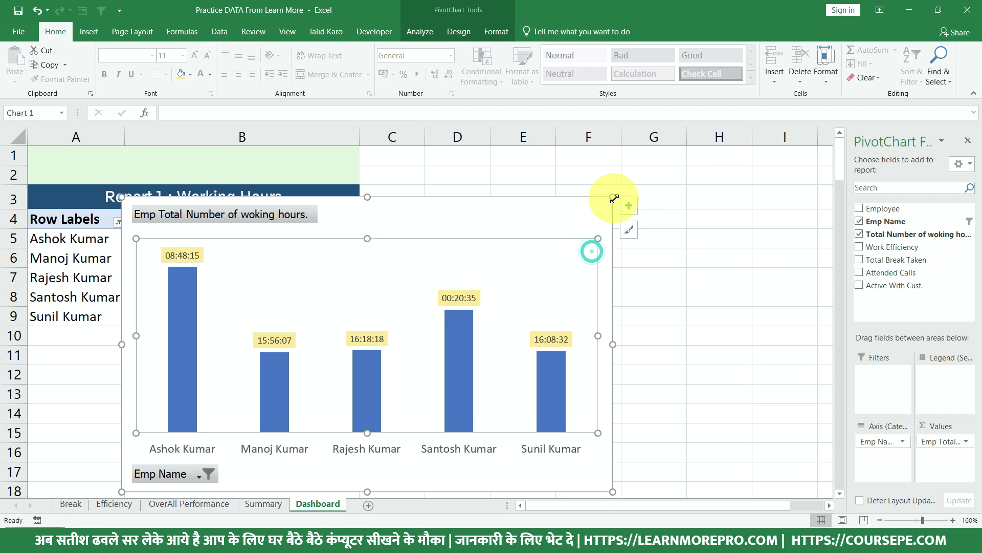
pyautogui.click(600, 206)
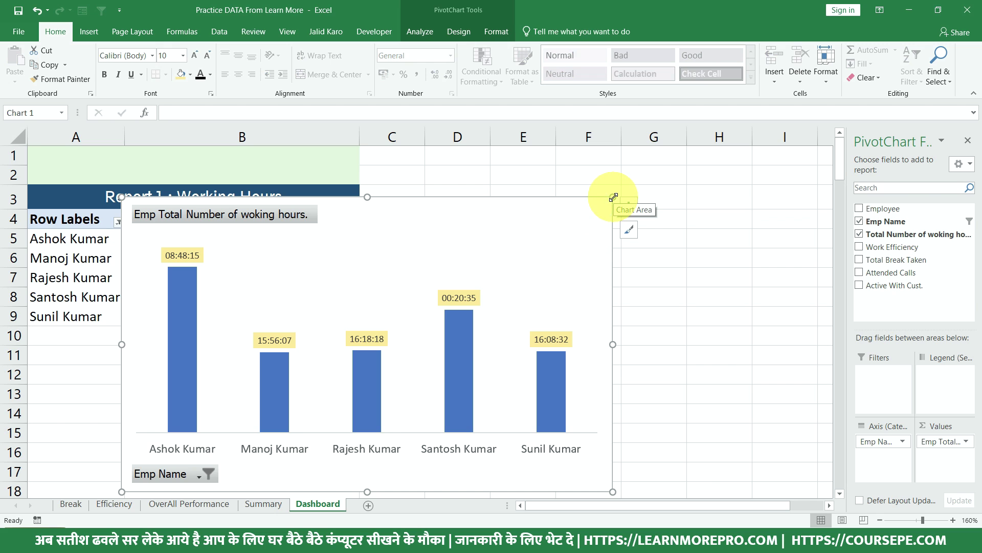
# Shrink the PivotChart and place it below the Working Hours pivot table
pyautogui.moveTo(613, 197)
pyautogui.mouseDown()
pyautogui.moveTo(540, 327)
pyautogui.moveTo(427, 350)
pyautogui.moveTo(402, 341)
pyautogui.mouseUp()
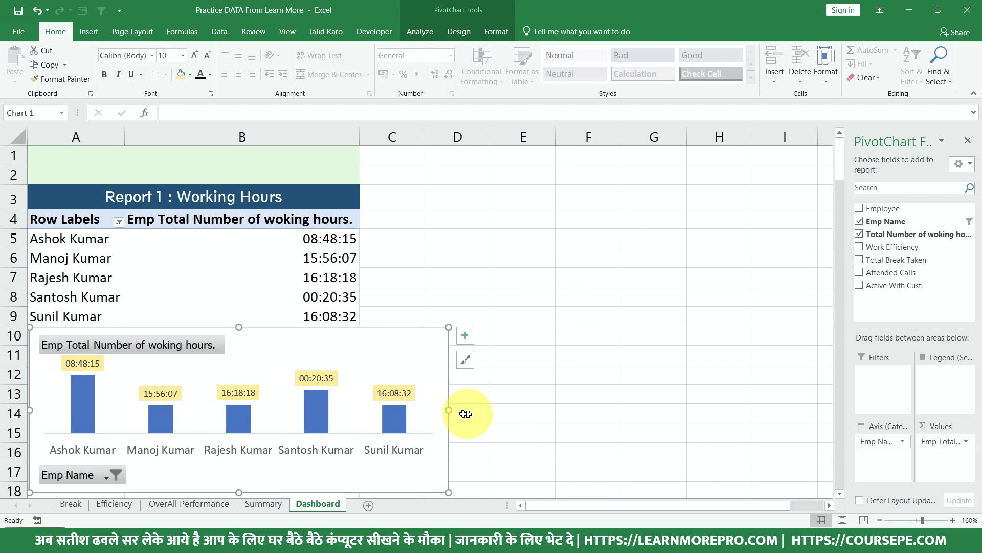
pyautogui.moveTo(448, 410); pyautogui.dragTo(358, 412)
pyautogui.click(419, 409)
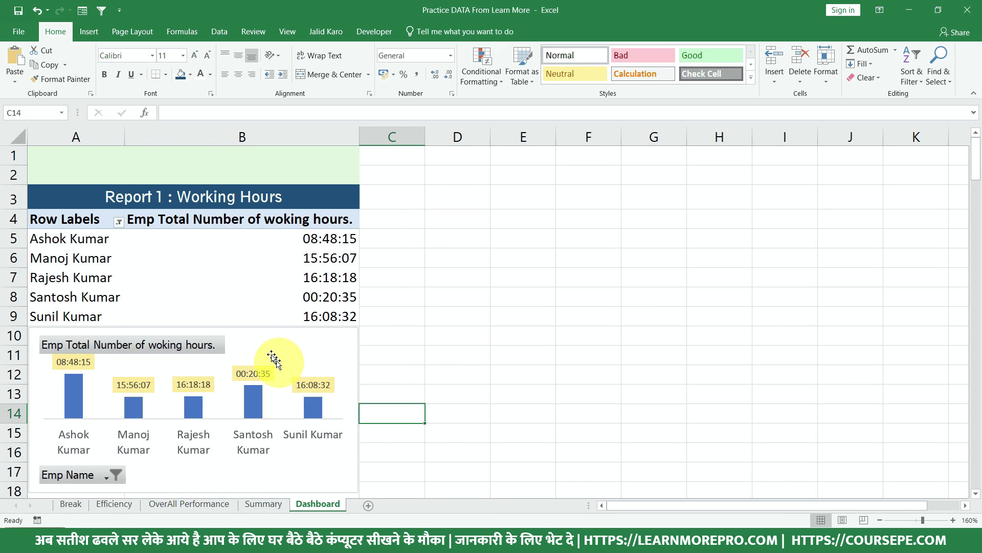
pyautogui.click(238, 477)
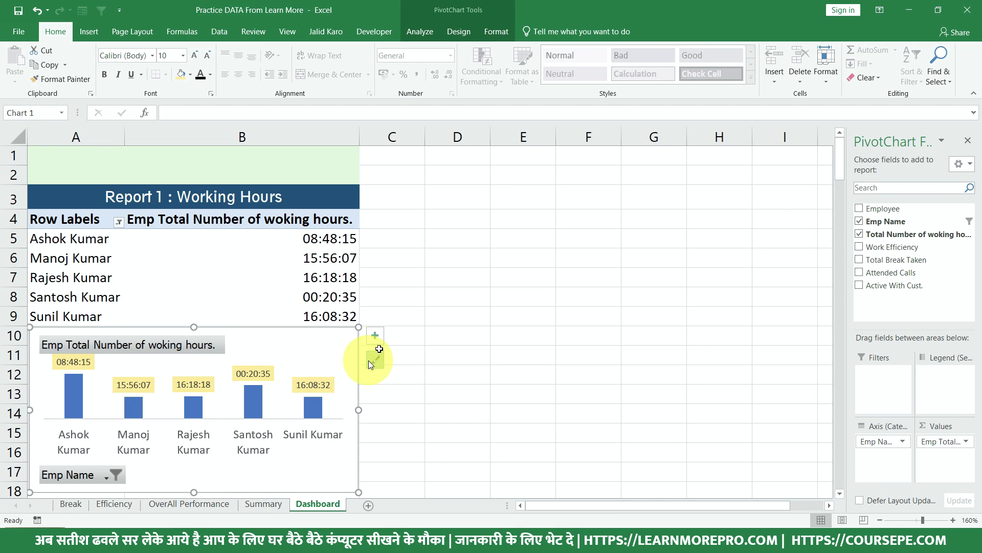
# Decrease the employee-name axis label font size twice so names fit on one line
pyautogui.click(189, 438)
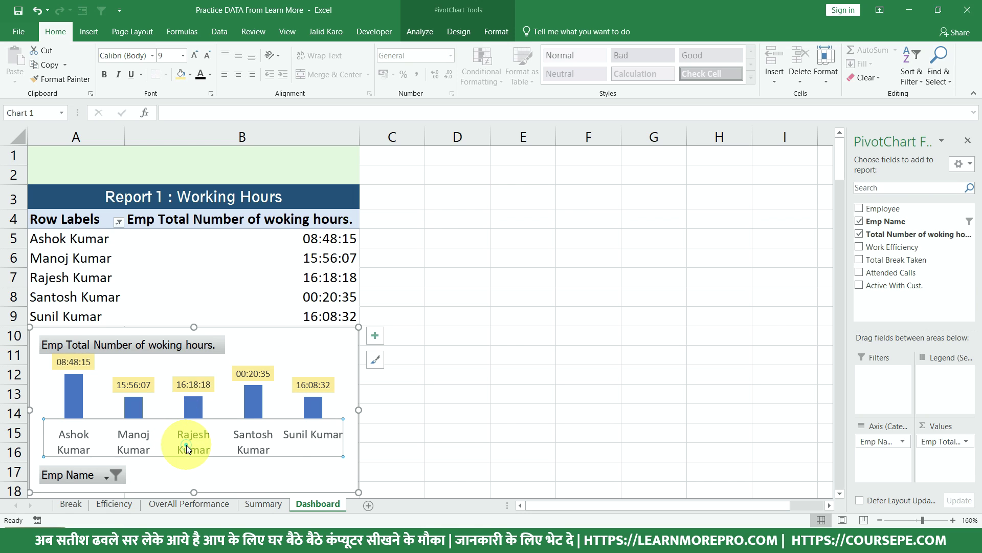
pyautogui.click(207, 57)
pyautogui.click(207, 56)
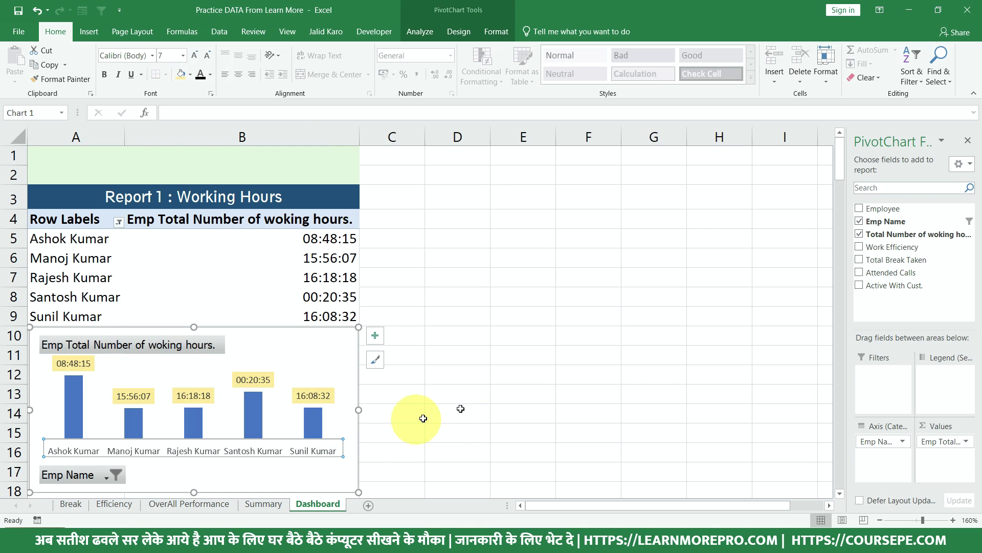
pyautogui.click(289, 249)
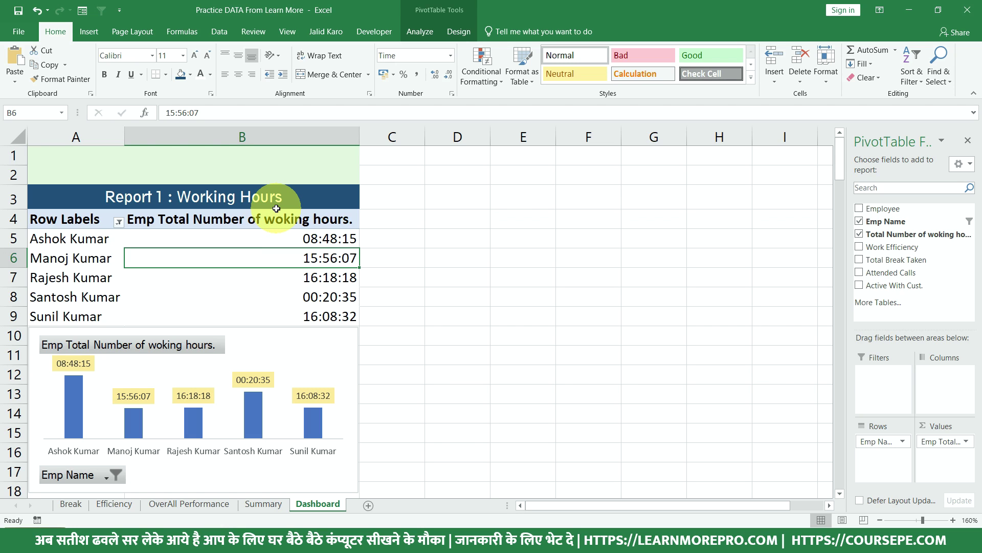
pyautogui.click(274, 219)
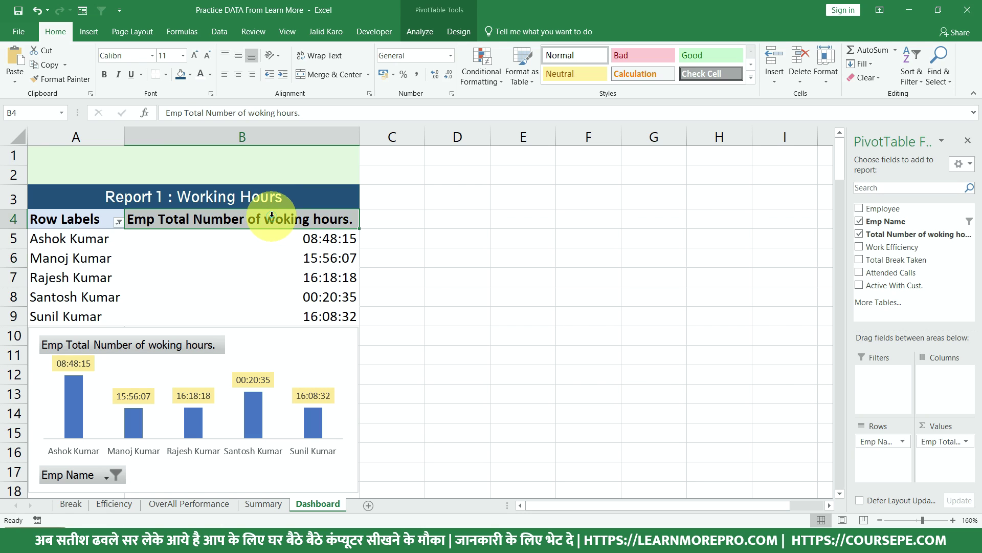
pyautogui.click(265, 255)
pyautogui.moveTo(257, 254)
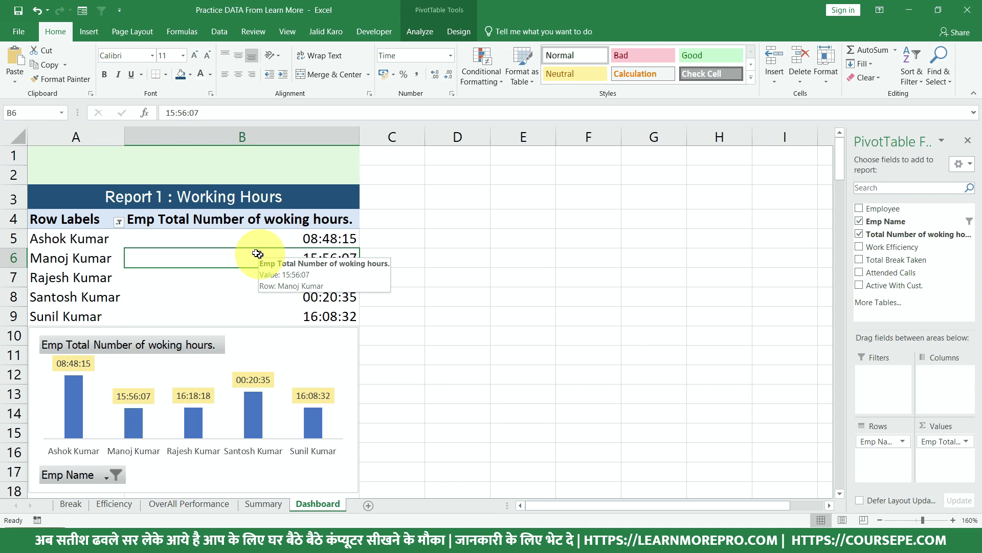
# Draw a right arrow shape and reshape its head into a flatter pentagon
pyautogui.click(86, 33)
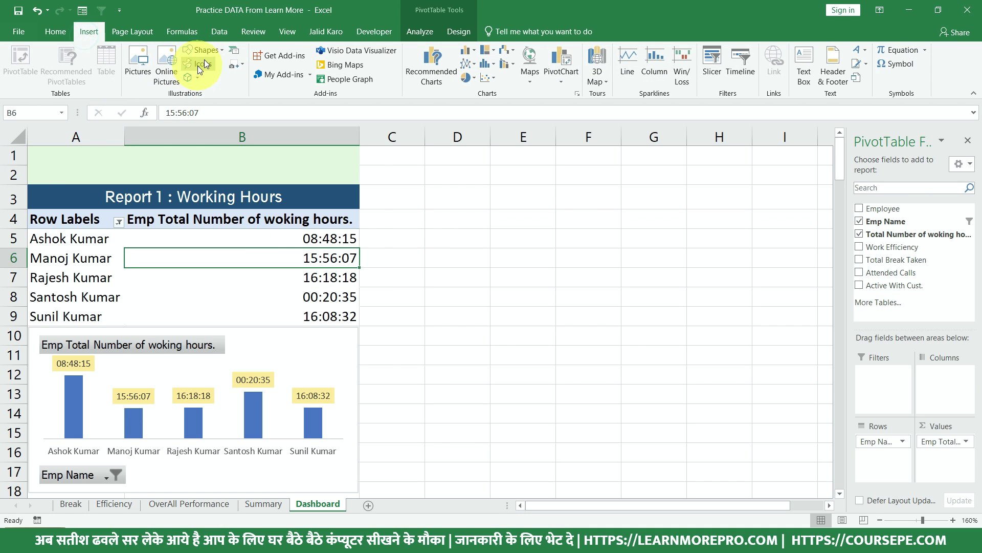
pyautogui.click(208, 50)
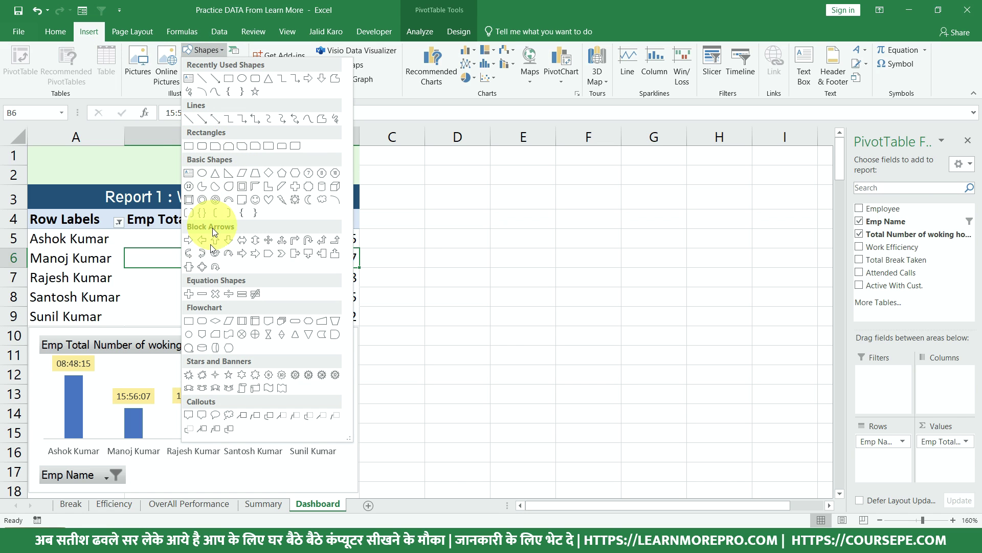
pyautogui.click(197, 242)
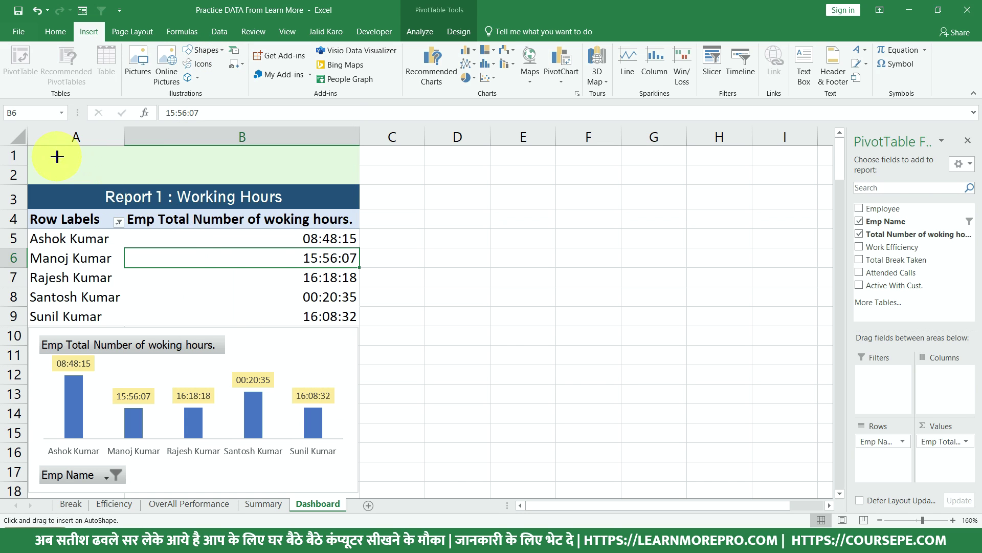
pyautogui.moveTo(56, 156); pyautogui.dragTo(544, 282)
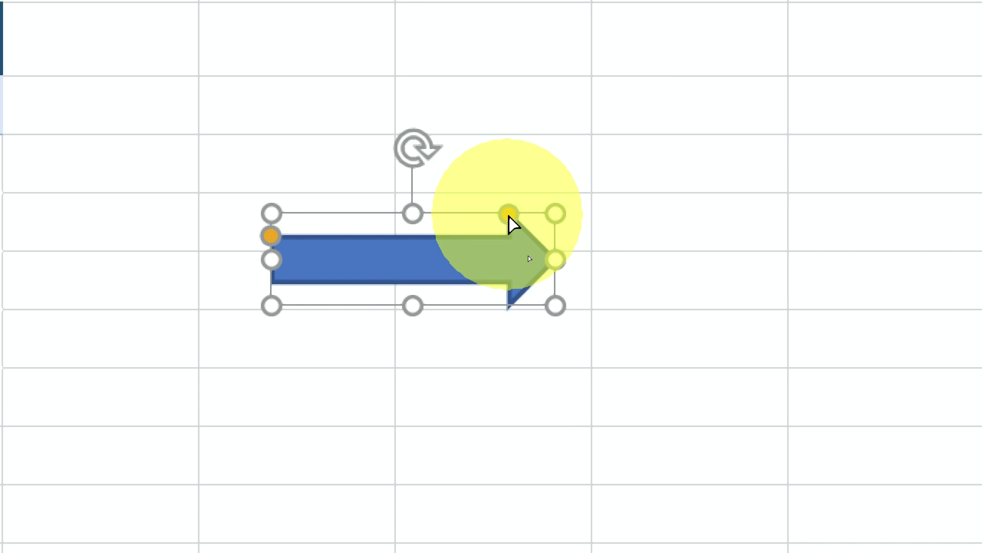
pyautogui.moveTo(509, 216)
pyautogui.mouseDown()
pyautogui.moveTo(248, 211)
pyautogui.moveTo(509, 226)
pyautogui.moveTo(421, 219)
pyautogui.moveTo(431, 172)
pyautogui.mouseUp()
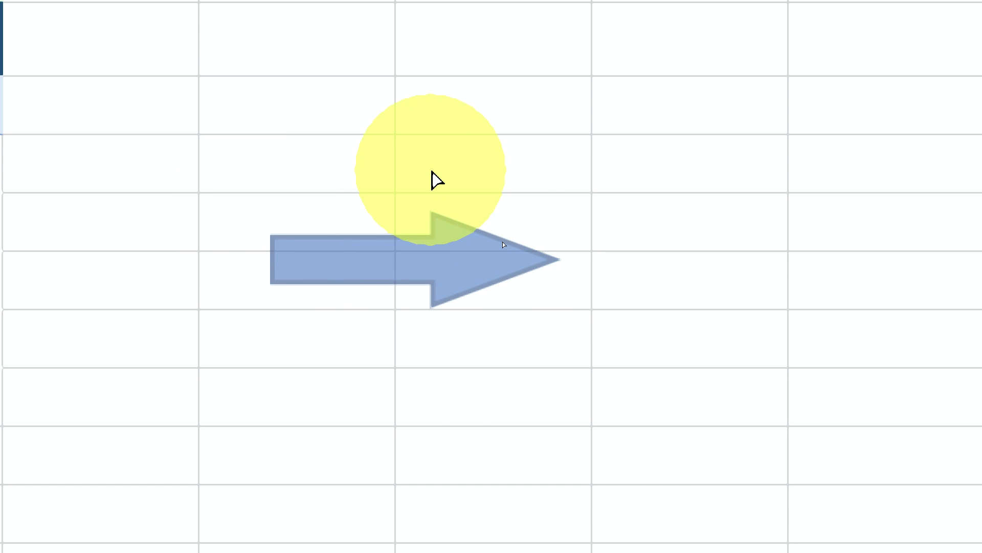
pyautogui.moveTo(276, 241)
pyautogui.mouseDown()
pyautogui.moveTo(423, 251)
pyautogui.moveTo(500, 239)
pyautogui.moveTo(354, 286)
pyautogui.moveTo(302, 173)
pyautogui.moveTo(301, 271)
pyautogui.moveTo(275, 215)
pyautogui.moveTo(278, 164)
pyautogui.mouseUp()
pyautogui.moveTo(269, 261); pyautogui.dragTo(83, 263)
pyautogui.moveTo(577, 256); pyautogui.dragTo(458, 259)
pyautogui.moveTo(340, 213); pyautogui.dragTo(409, 219)
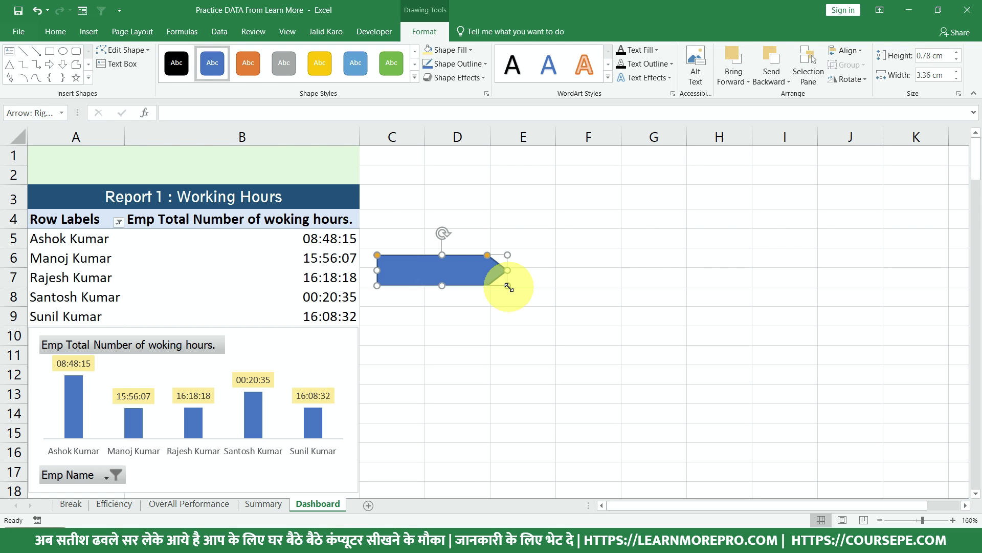
# Label the arrow CHART, fit it into rows 1–2, and apply the black shape style
pyautogui.rightClick(491, 270)
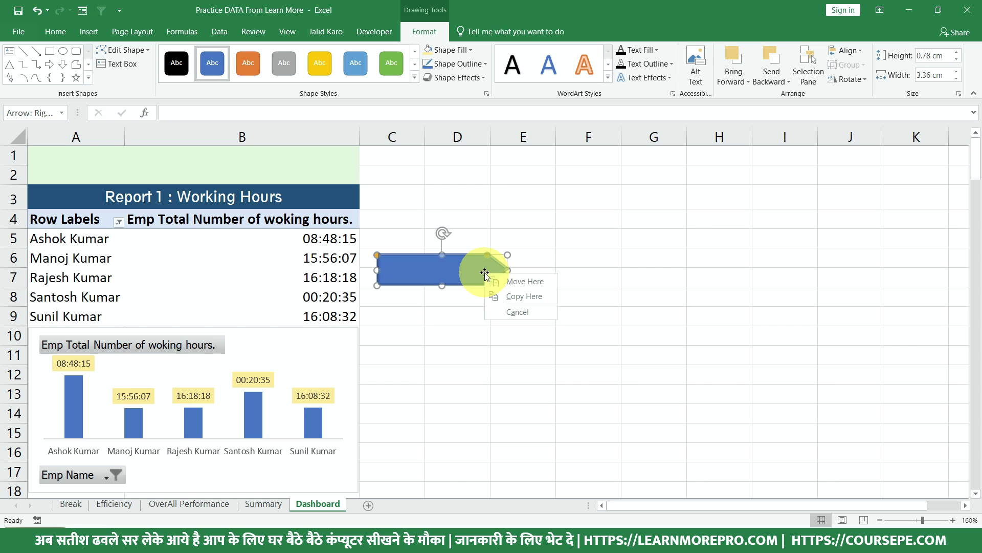
pyautogui.click(476, 262)
pyautogui.rightClick(475, 262)
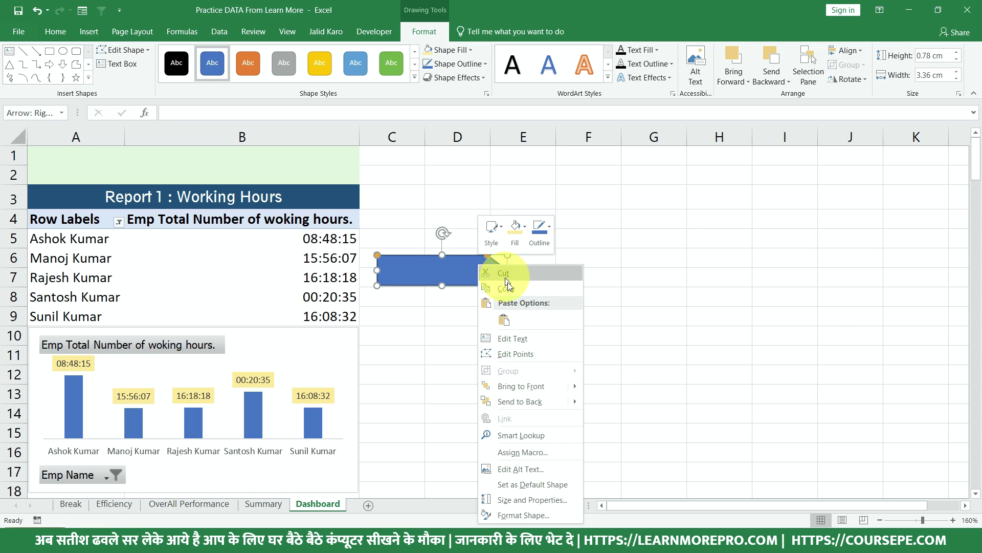
pyautogui.click(516, 333)
pyautogui.write('CHART')
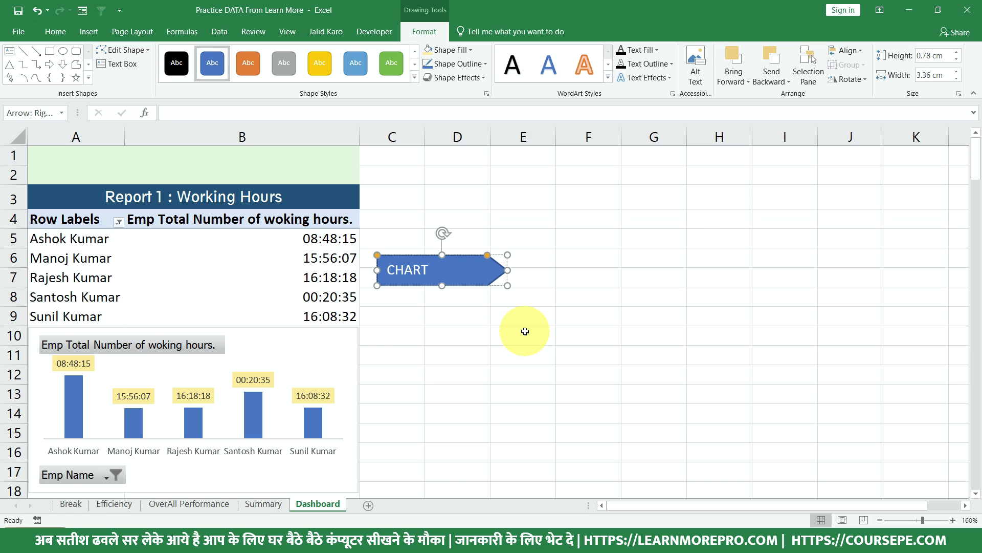
pyautogui.moveTo(508, 270)
pyautogui.mouseDown()
pyautogui.moveTo(463, 270)
pyautogui.moveTo(88, 175)
pyautogui.mouseUp()
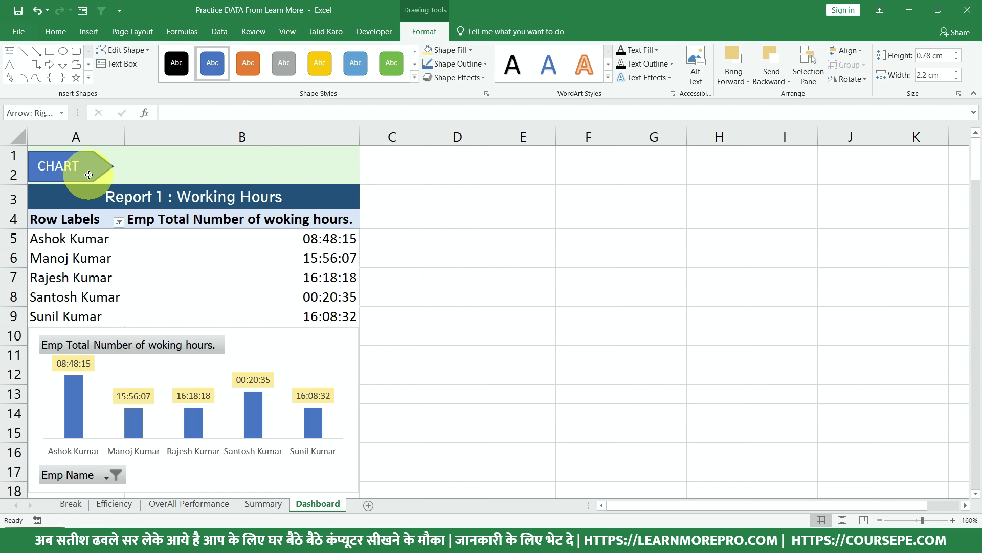
pyautogui.click(173, 72)
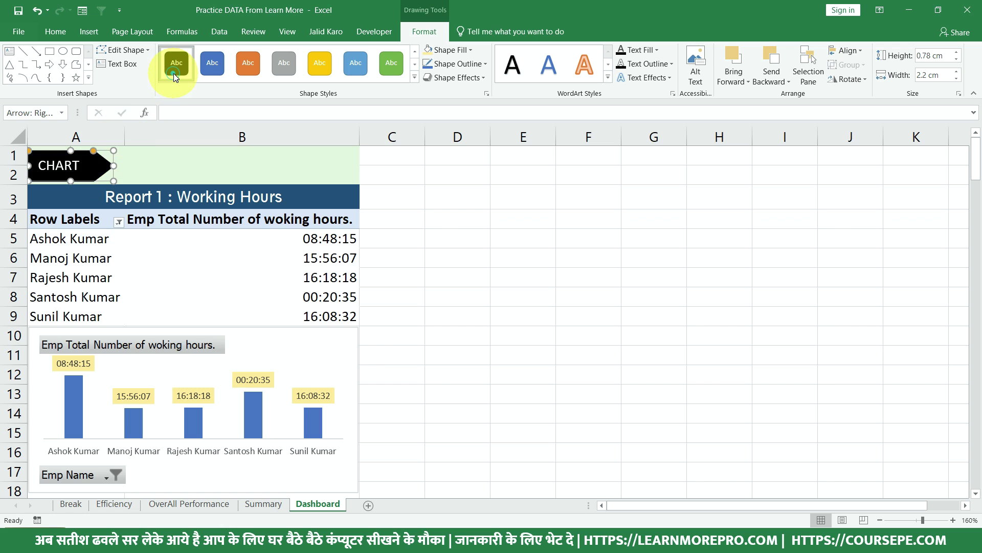
pyautogui.click(435, 288)
pyautogui.click(102, 165)
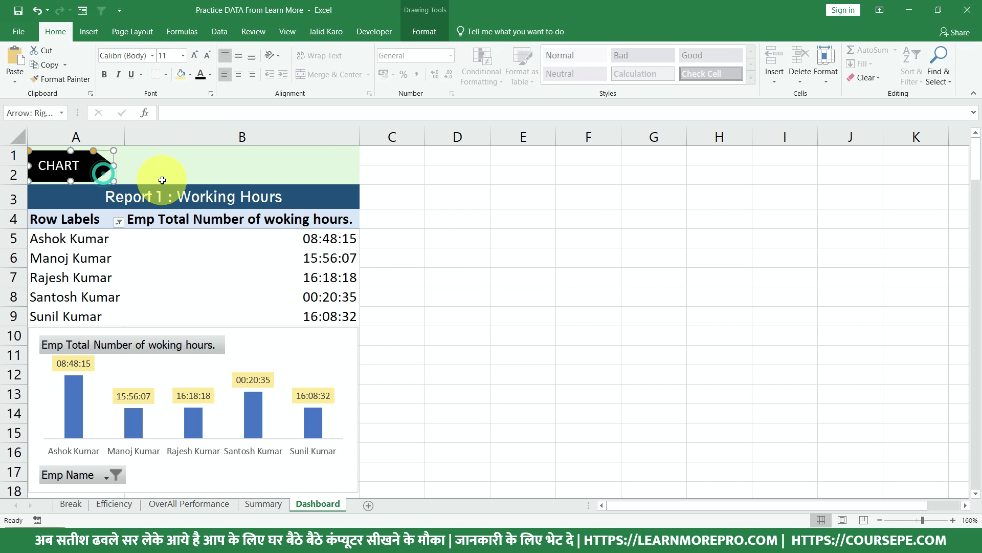
pyautogui.click(458, 275)
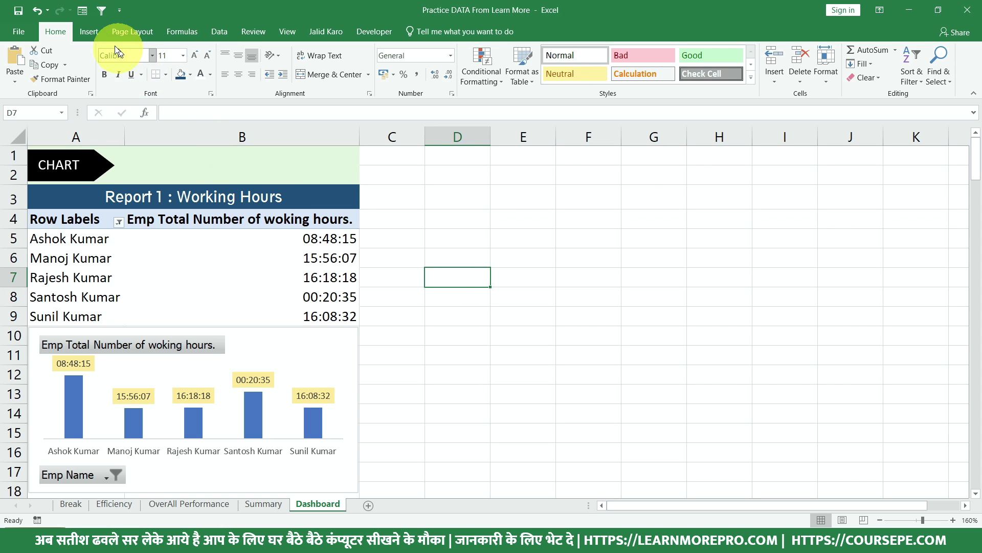
# Start inserting a picture and browse to D:\Marathi Course\Mazacourse
pyautogui.click(90, 35)
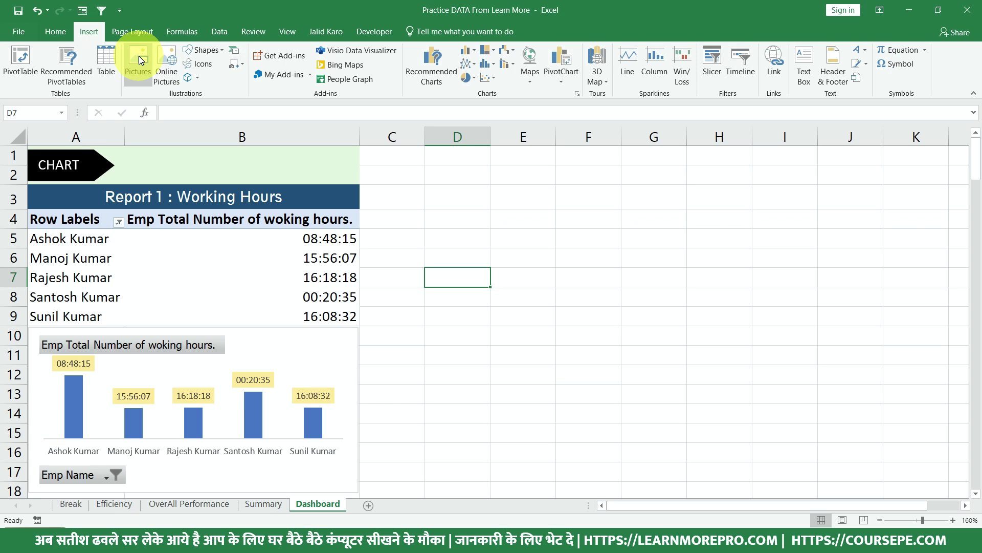
pyautogui.click(139, 58)
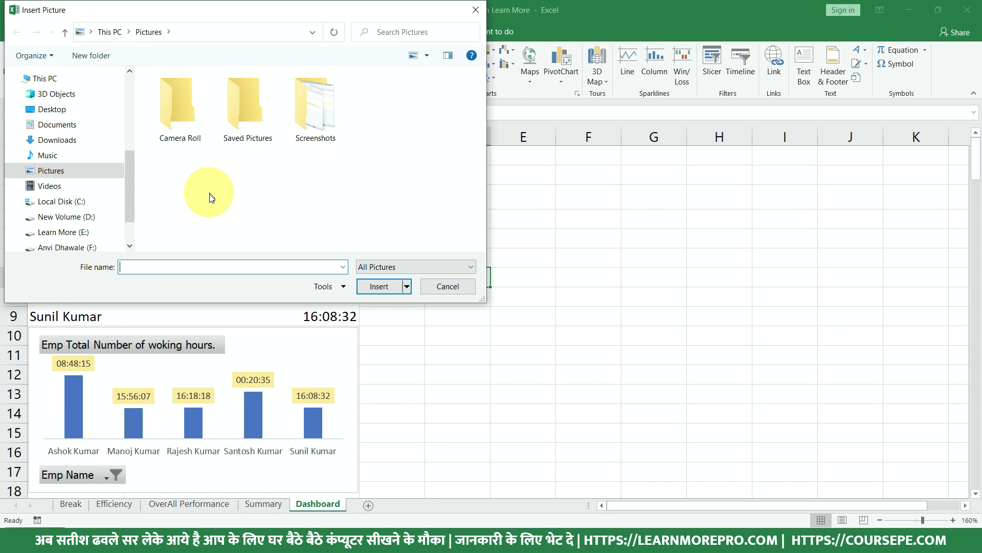
pyautogui.moveTo(132, 167); pyautogui.dragTo(141, 199)
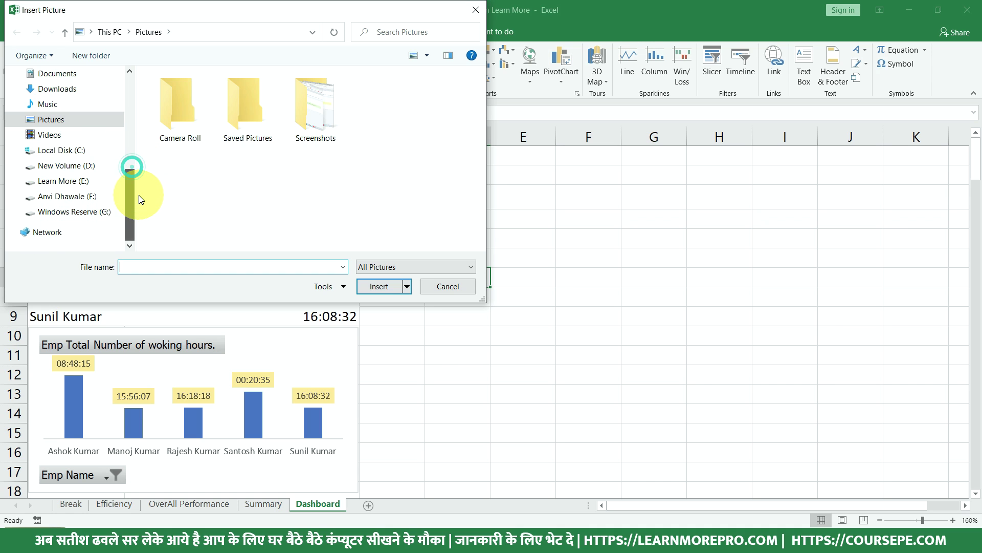
pyautogui.click(88, 166)
pyautogui.click(277, 195)
pyautogui.press('Down')
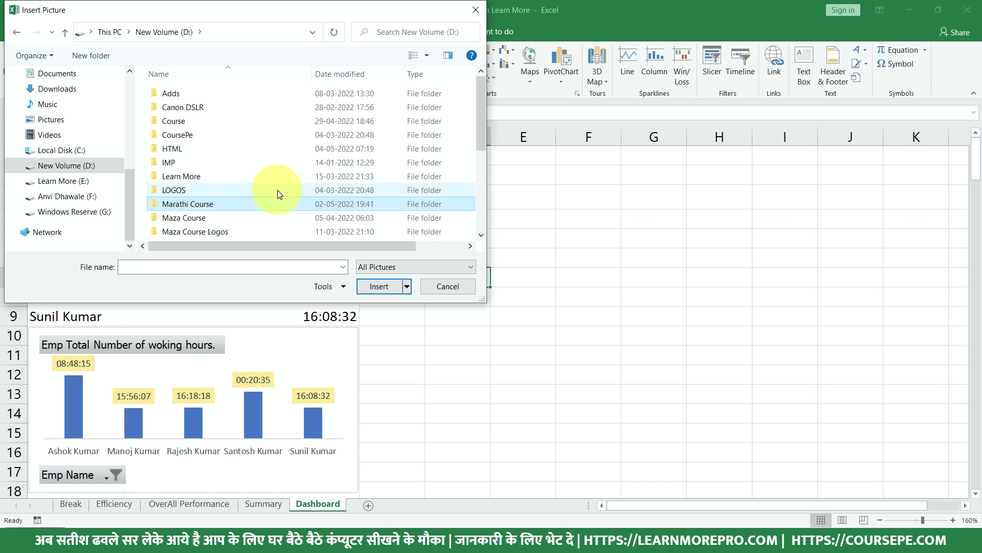
pyautogui.press('Return')
pyautogui.press('Right')
pyautogui.press('Right')
pyautogui.press('Return')
# Select the HIDE and SHOW eye images and insert both into the sheet
pyautogui.scroll(-5, 277, 194)
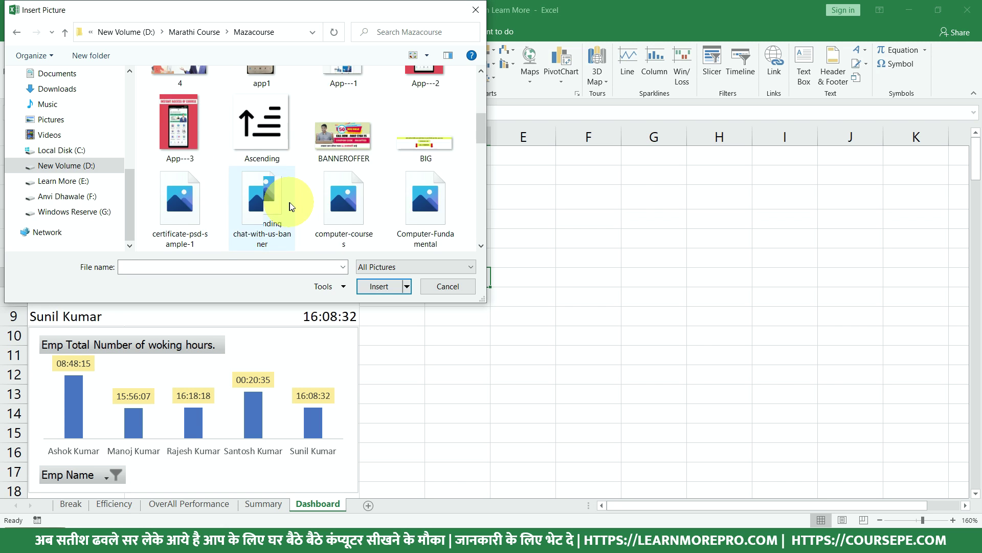
pyautogui.scroll(-5, 287, 202)
pyautogui.scroll(-5, 302, 215)
pyautogui.scroll(-5, 312, 223)
pyautogui.scroll(5, 319, 233)
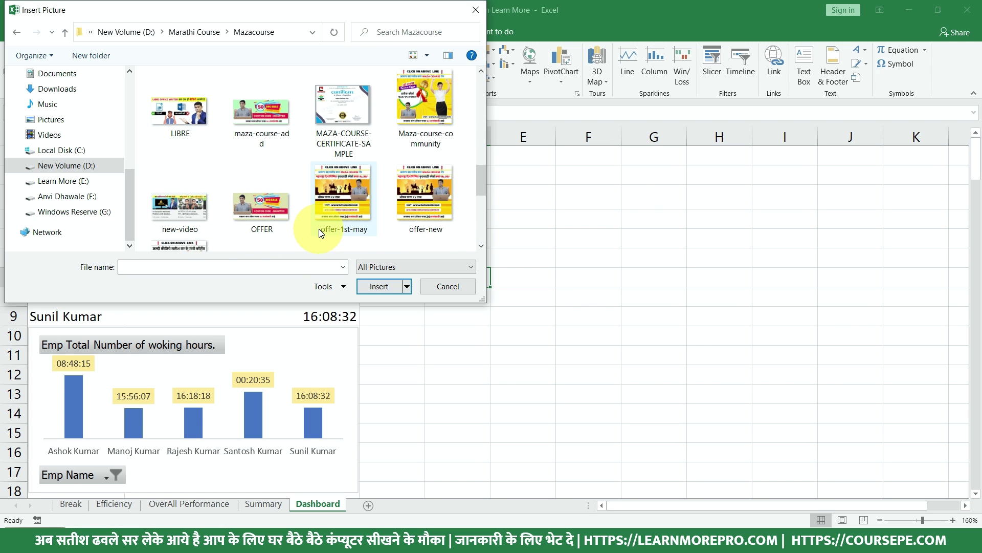
pyautogui.scroll(5, 319, 233)
pyautogui.scroll(-3, 318, 215)
pyautogui.click(189, 211)
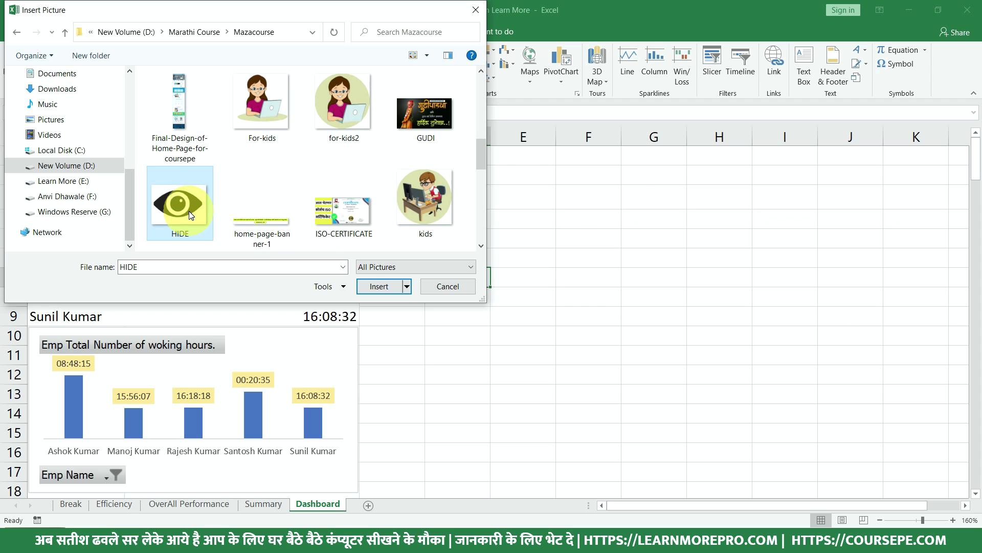
pyautogui.scroll(-3, 303, 197)
pyautogui.scroll(-2, 301, 200)
pyautogui.scroll(3, 294, 197)
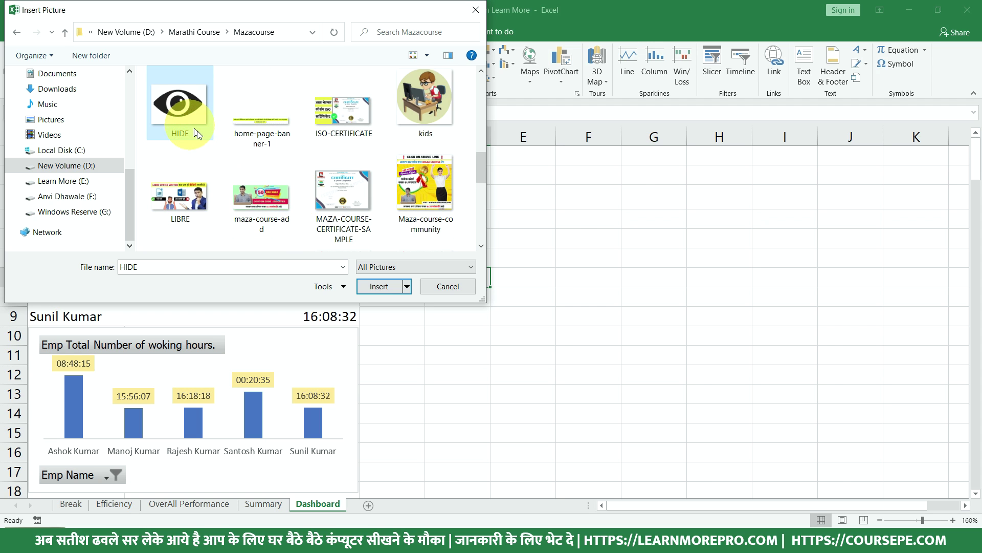
pyautogui.scroll(5, 197, 130)
pyautogui.scroll(5, 310, 174)
pyautogui.scroll(3, 334, 174)
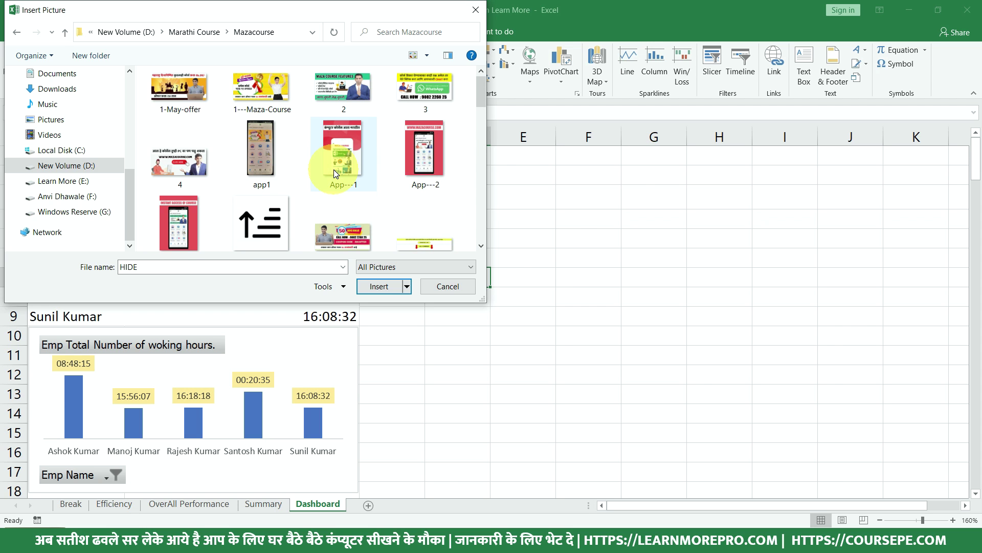
pyautogui.scroll(-1, 334, 174)
pyautogui.scroll(-5, 334, 174)
pyautogui.scroll(-3, 334, 171)
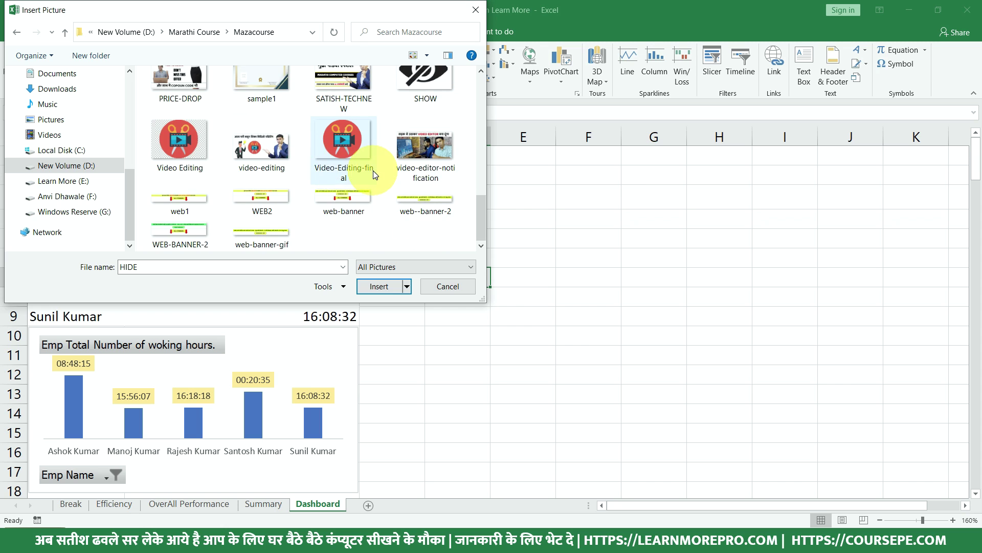
pyautogui.scroll(1, 362, 168)
pyautogui.keyDown('ctrl'); pyautogui.click(429, 123); pyautogui.keyUp('ctrl')
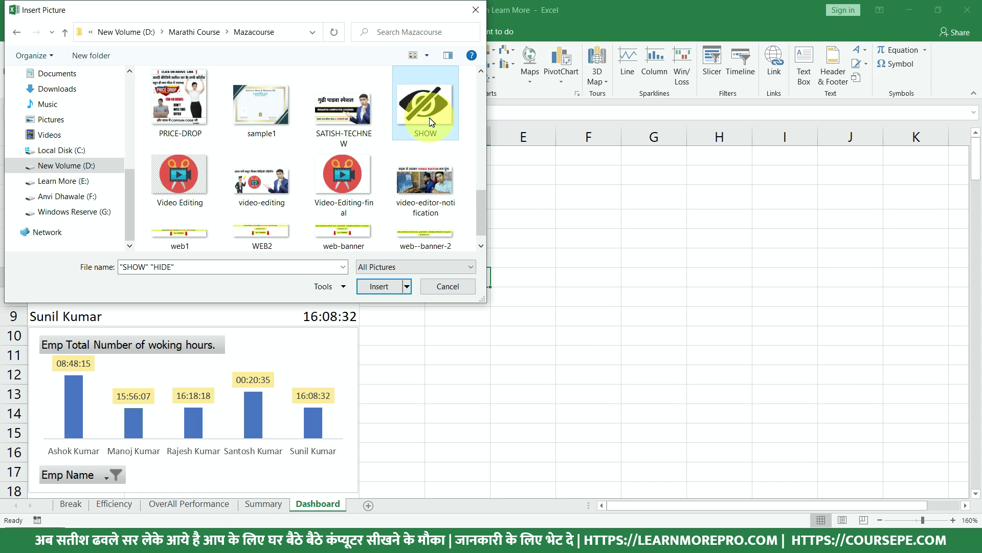
pyautogui.click(383, 286)
pyautogui.click(688, 304)
# Move the HIDE picture aside and shrink the open-eye SHOW picture beside the CHART arrow
pyautogui.click(516, 300)
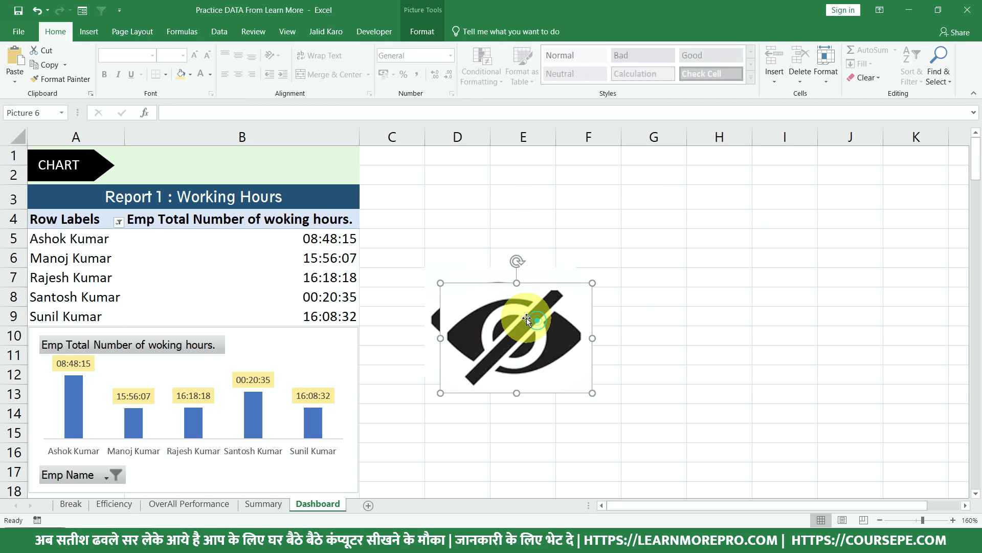
pyautogui.moveTo(516, 300); pyautogui.dragTo(667, 289)
pyautogui.click(465, 300)
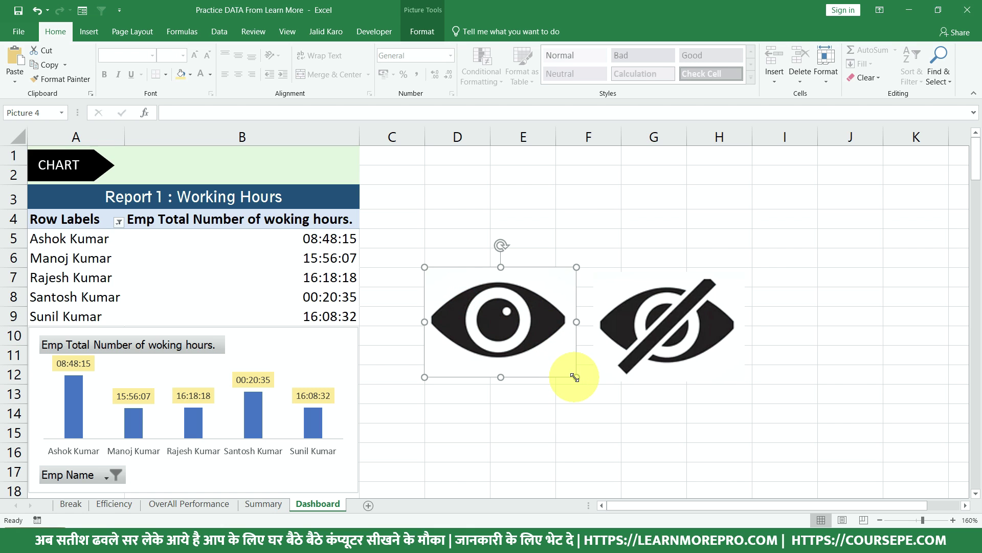
pyautogui.moveTo(574, 378)
pyautogui.mouseDown()
pyautogui.moveTo(476, 304)
pyautogui.moveTo(150, 164)
pyautogui.moveTo(167, 178)
pyautogui.mouseUp()
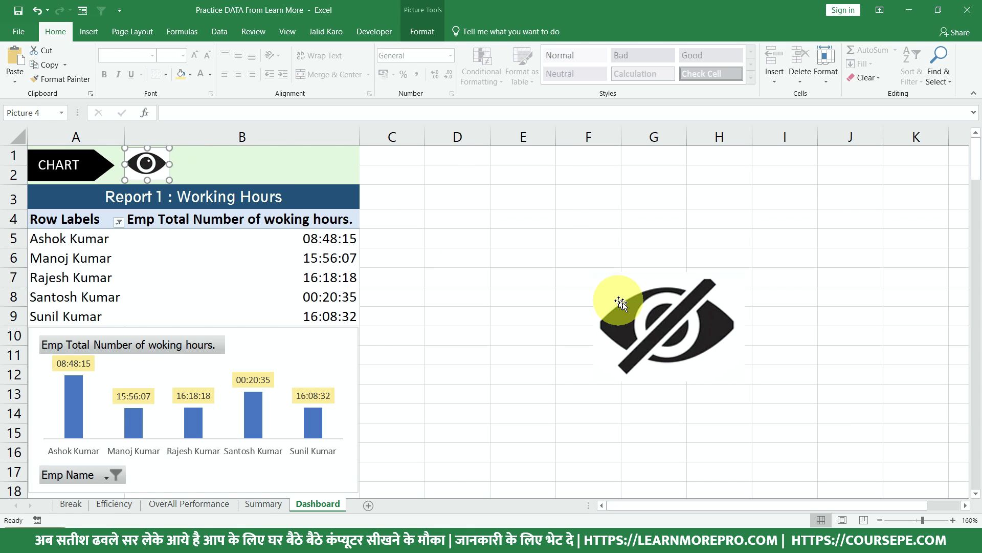
# Shrink and reposition the crossed-eye picture
pyautogui.click(650, 332)
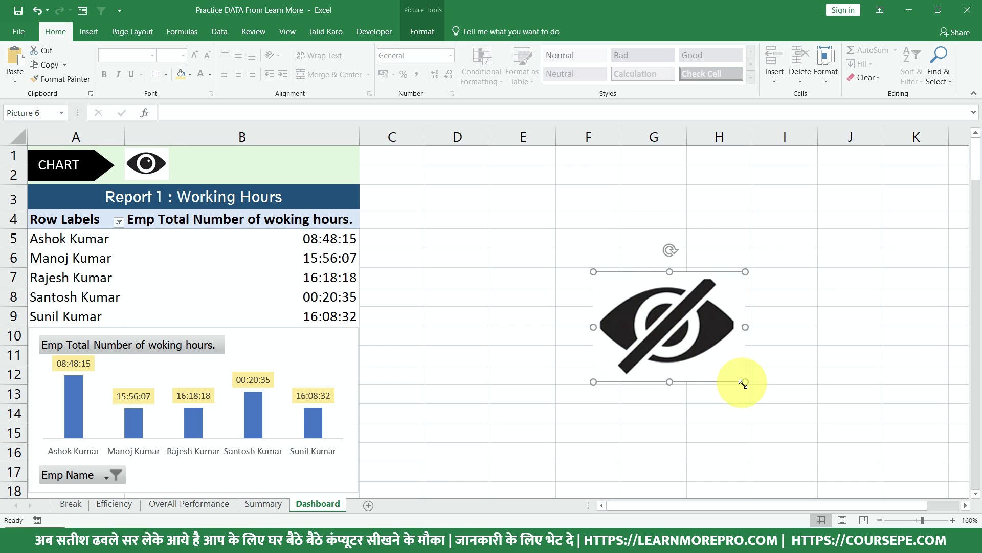
pyautogui.moveTo(744, 383); pyautogui.dragTo(704, 363)
pyautogui.moveTo(650, 320); pyautogui.dragTo(555, 297)
pyautogui.click(151, 166)
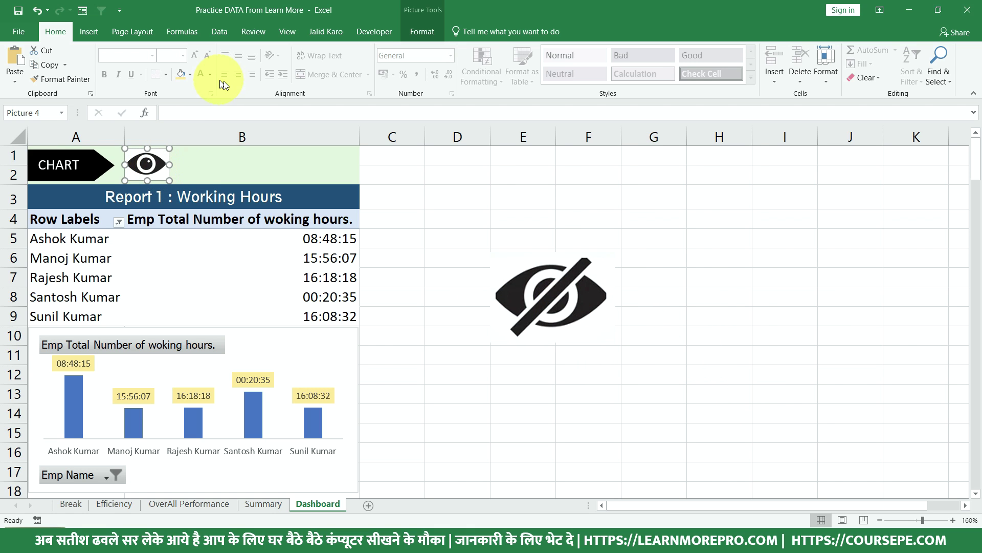
# Give the eye picture a 1 pt border
pyautogui.click(423, 31)
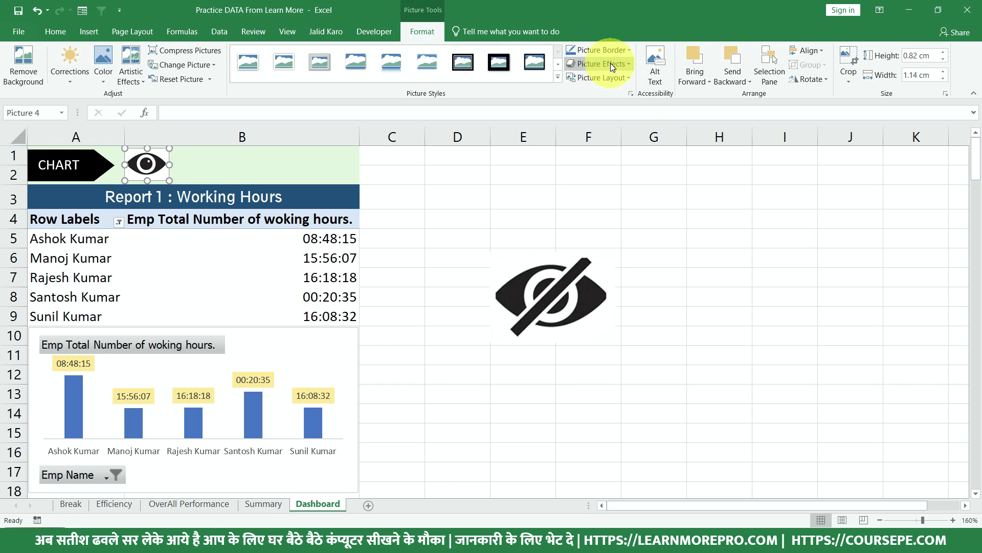
pyautogui.click(612, 63)
pyautogui.click(610, 64)
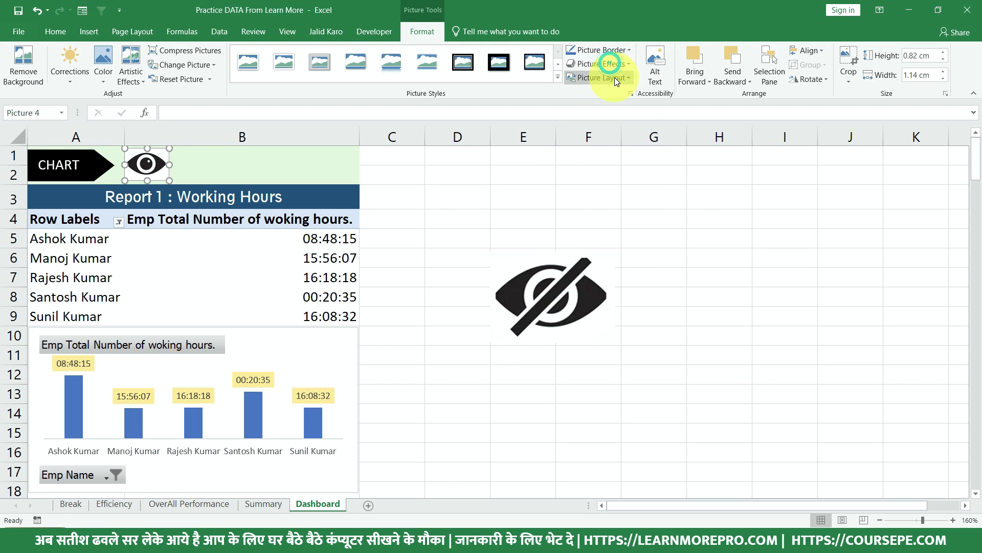
pyautogui.click(624, 51)
pyautogui.moveTo(597, 204)
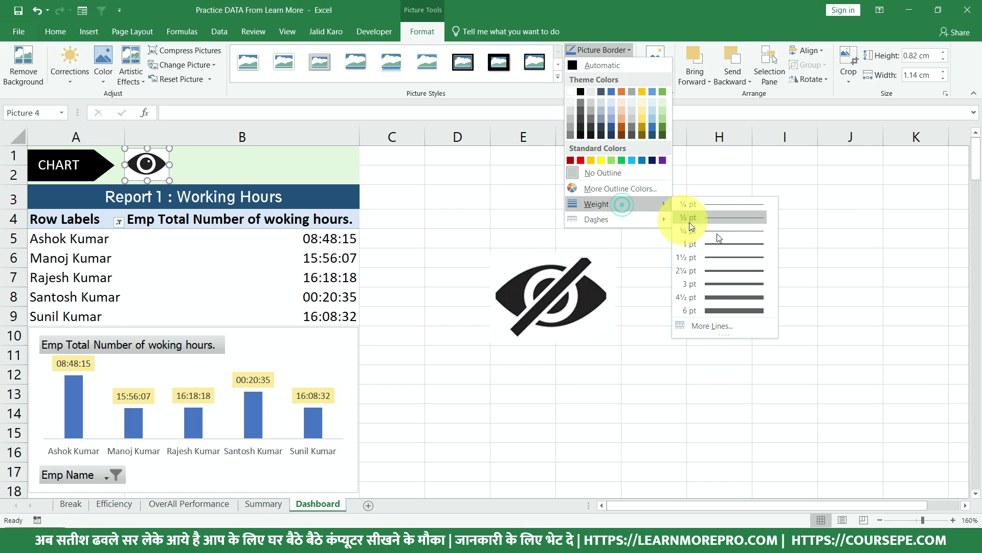
pyautogui.click(734, 245)
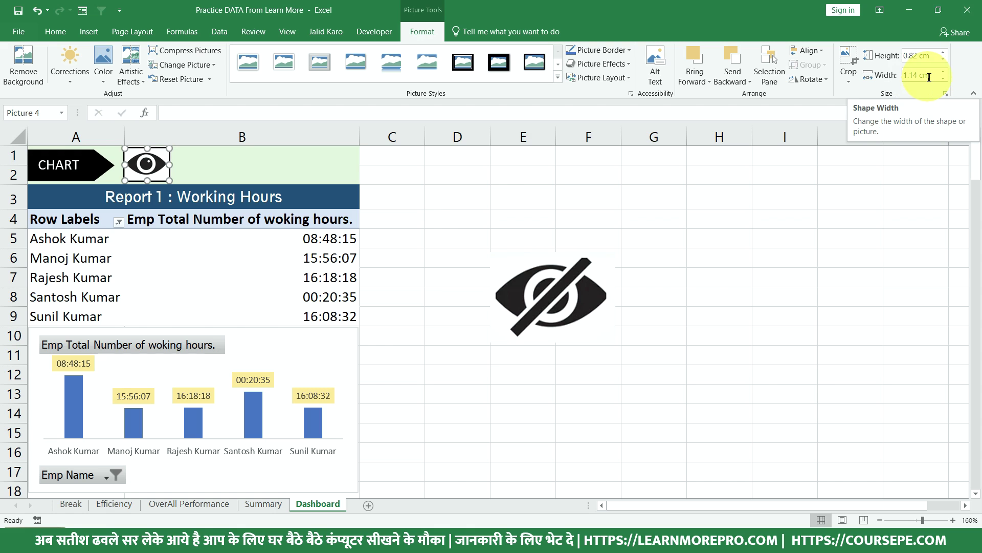
# Set the crossed-eye picture width to 1.14 cm, move it onto B1:B2, and add a 1 pt border
pyautogui.click(537, 293)
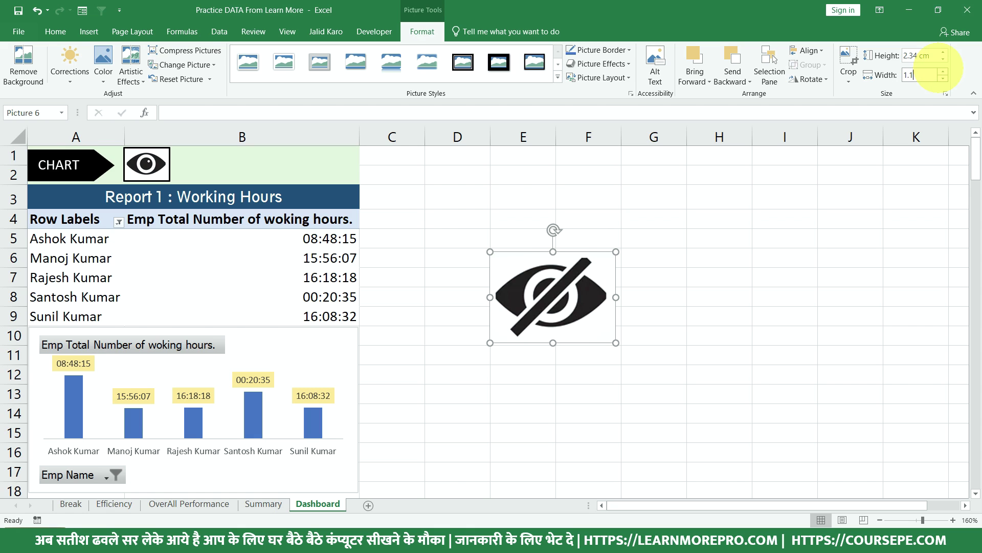
pyautogui.click(928, 79)
pyautogui.write('4')
pyautogui.press('Return')
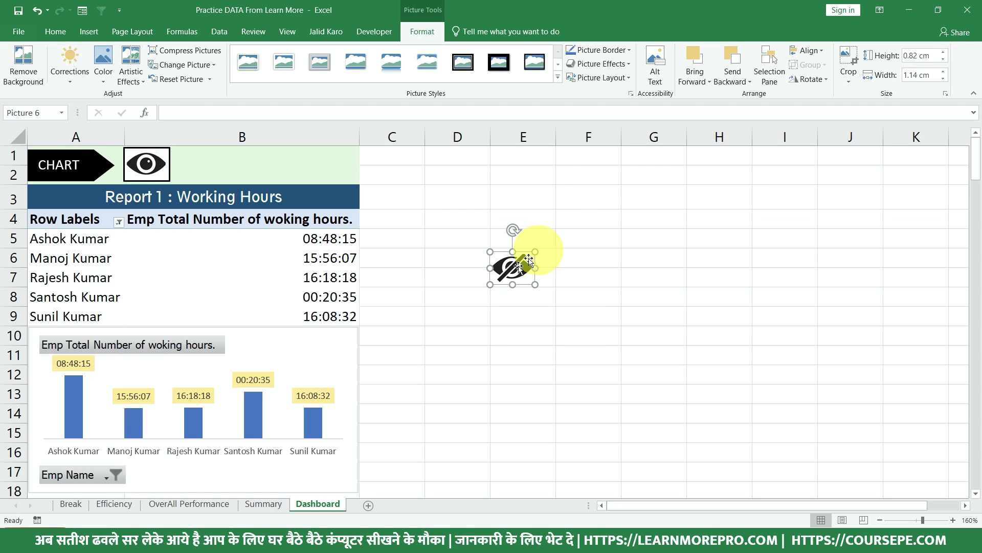
pyautogui.moveTo(511, 266); pyautogui.dragTo(140, 165)
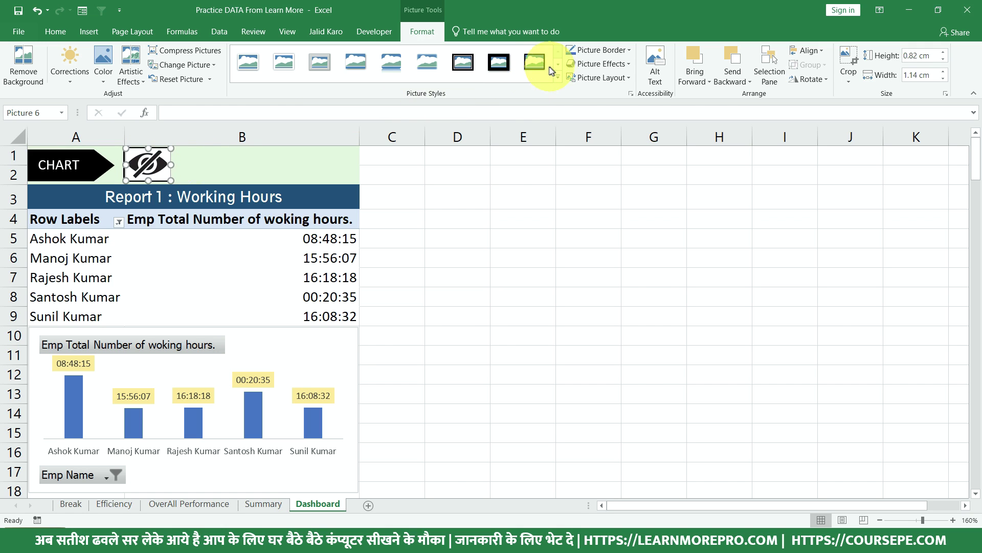
pyautogui.click(621, 55)
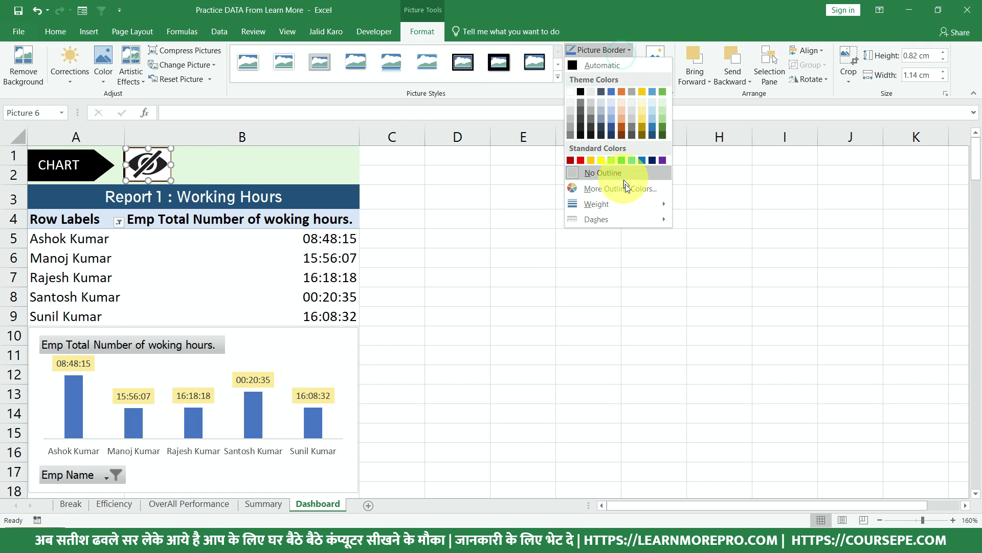
pyautogui.moveTo(597, 203)
pyautogui.click(730, 244)
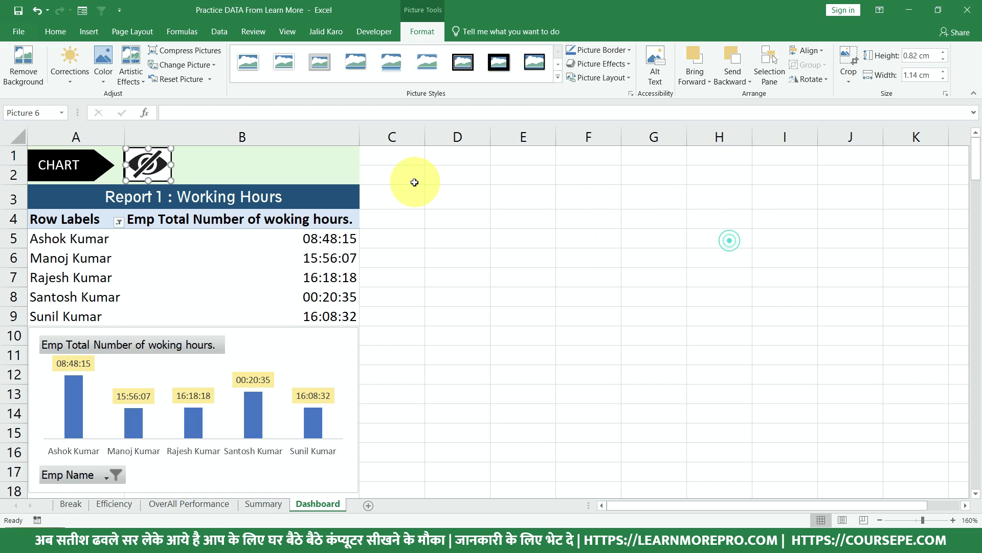
pyautogui.click(523, 212)
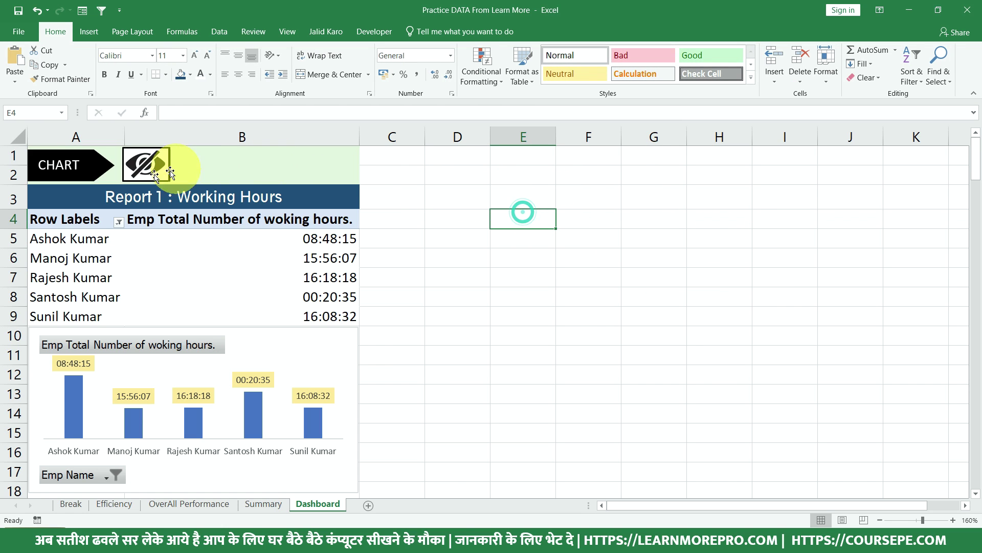
# Slide the crossed-eye picture to the right of the open-eye picture in the header
pyautogui.moveTo(143, 171); pyautogui.dragTo(195, 170)
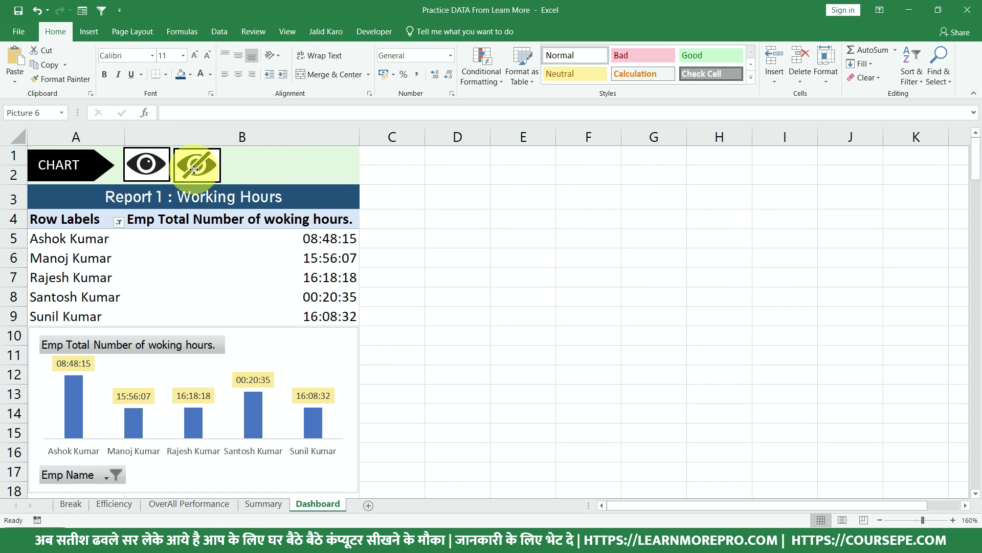
pyautogui.click(530, 238)
pyautogui.click(530, 238)
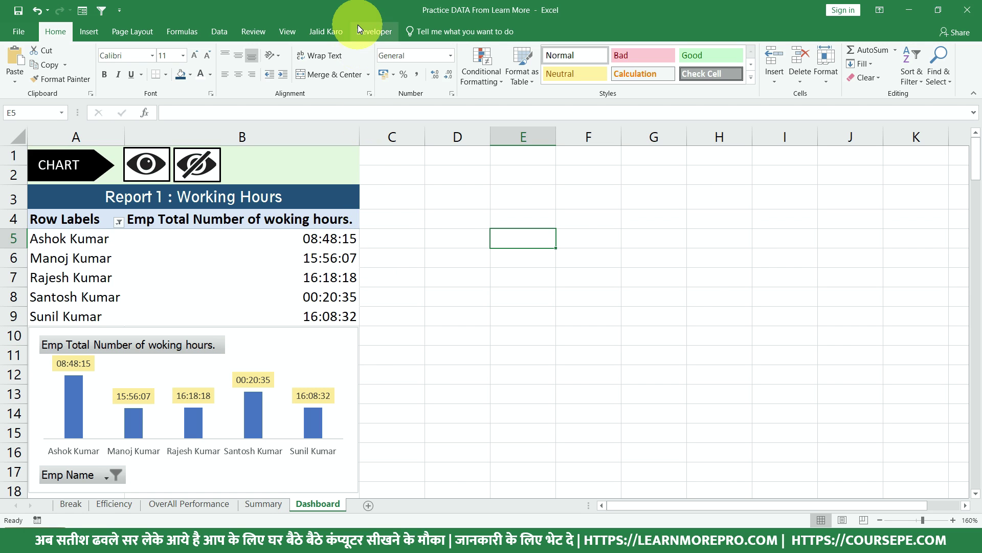
# Look over the Developer tab's form controls and the Jalid Karo custom tab
pyautogui.click(367, 41)
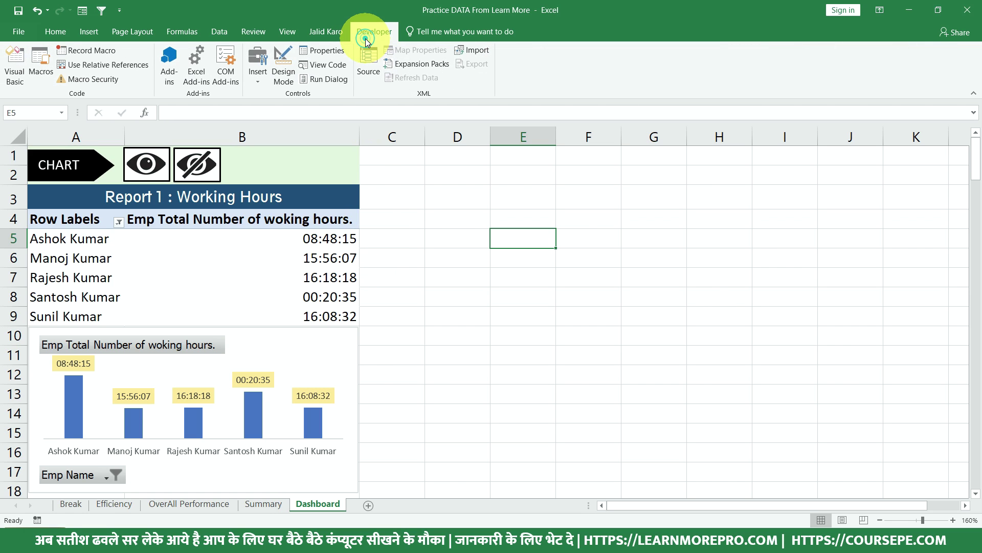
pyautogui.click(255, 81)
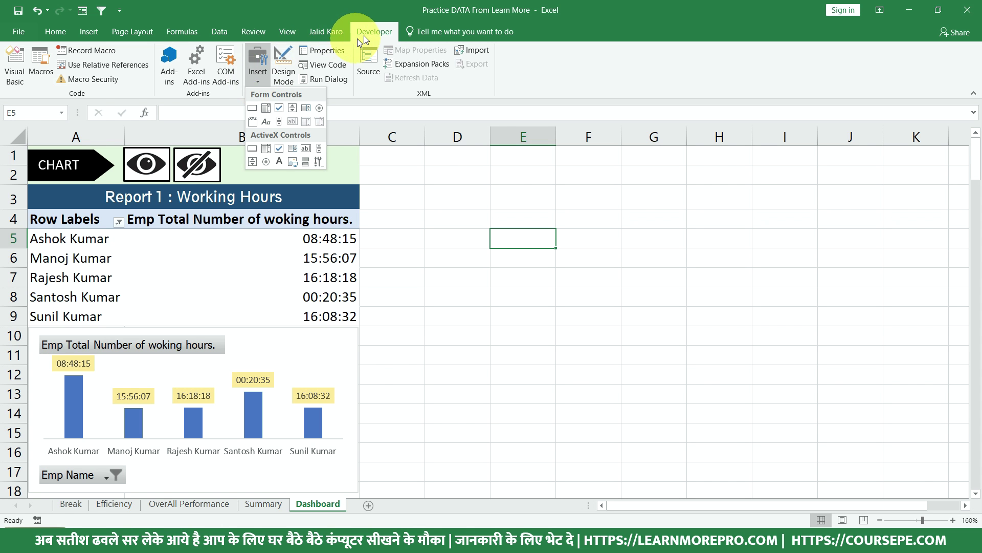
pyautogui.click(362, 34)
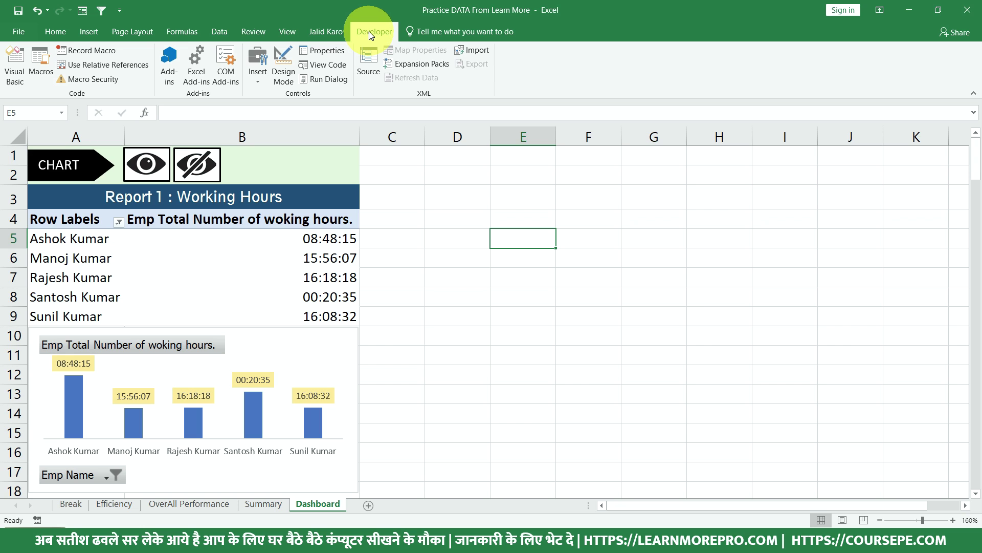
pyautogui.rightClick(371, 29)
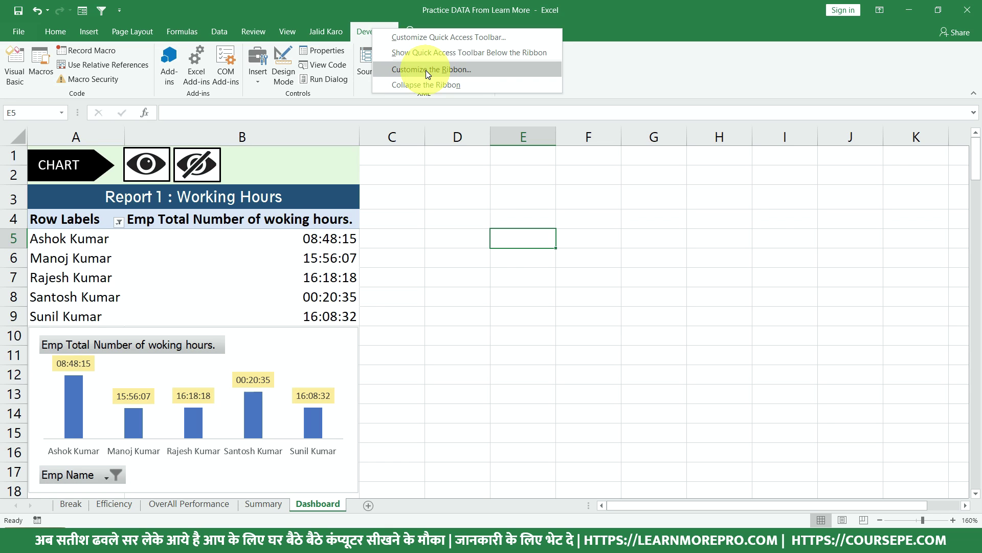
pyautogui.click(361, 29)
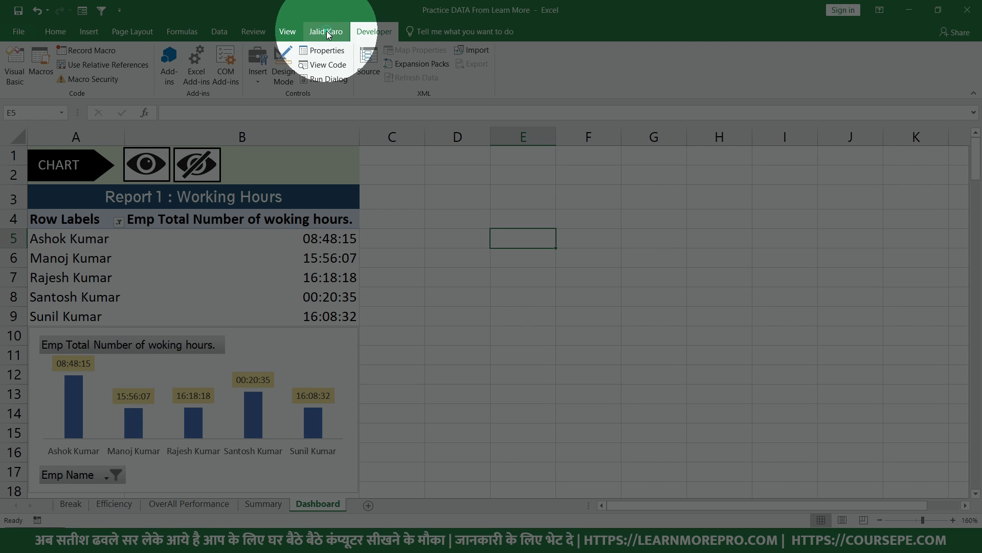
pyautogui.click(327, 30)
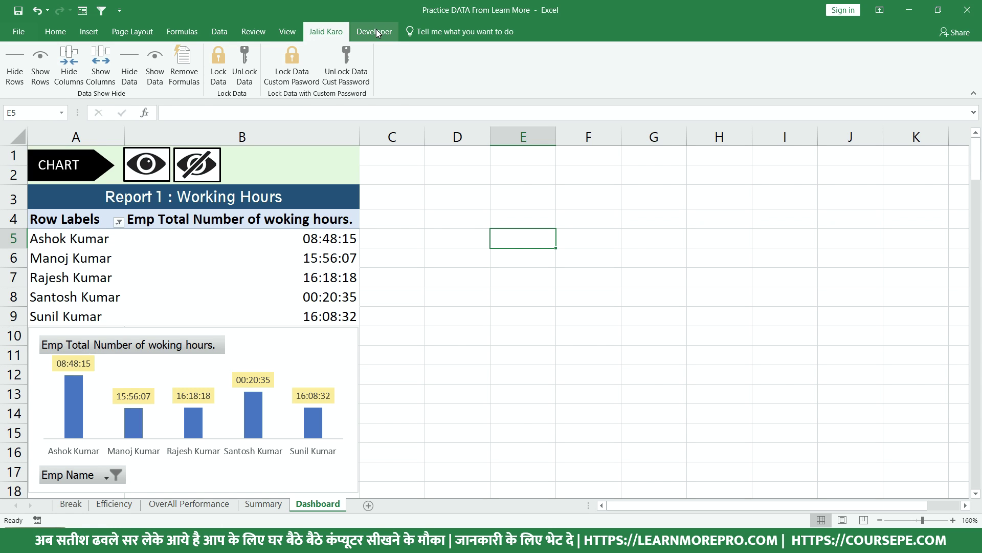
pyautogui.click(376, 33)
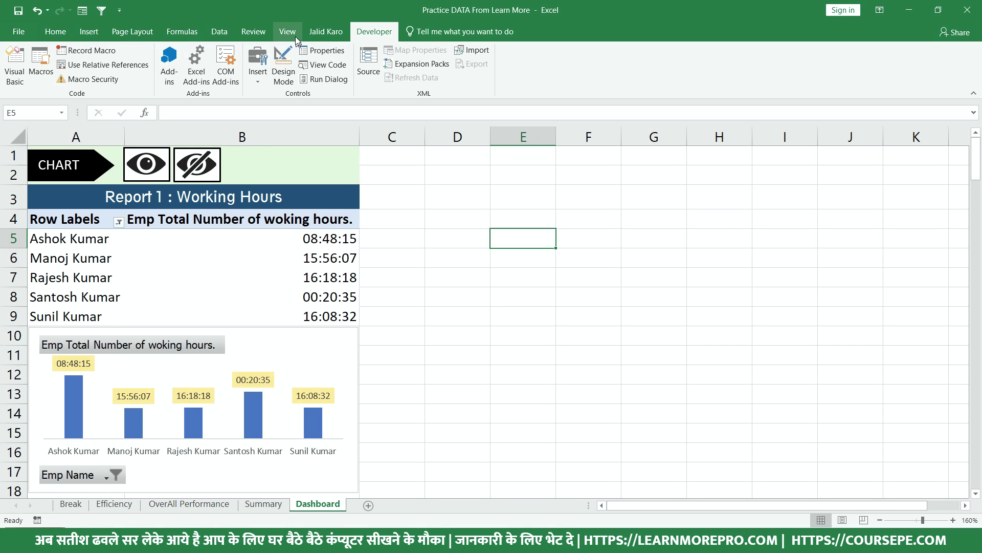
# Confirm Developer is enabled in the Customize the Ribbon settings and apply
pyautogui.rightClick(294, 34)
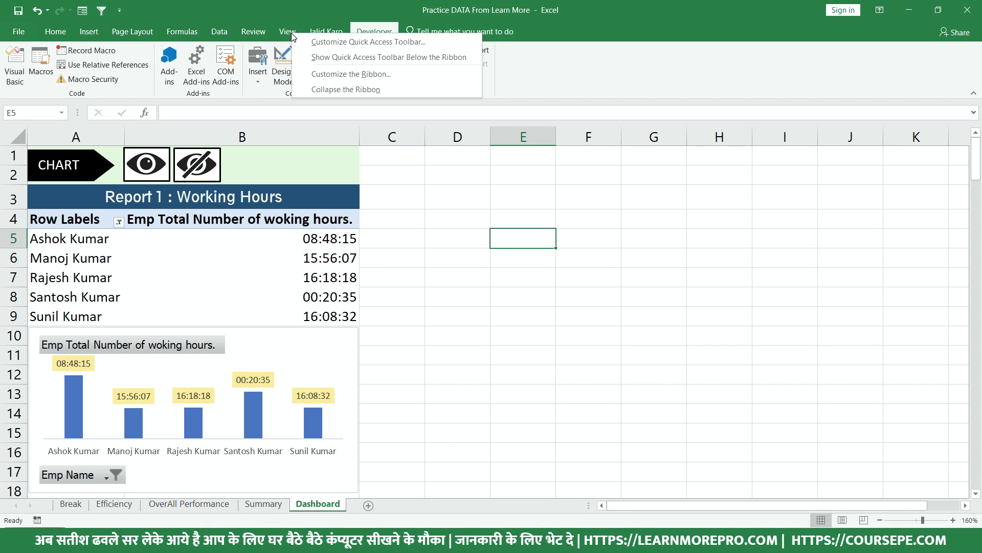
pyautogui.click(352, 74)
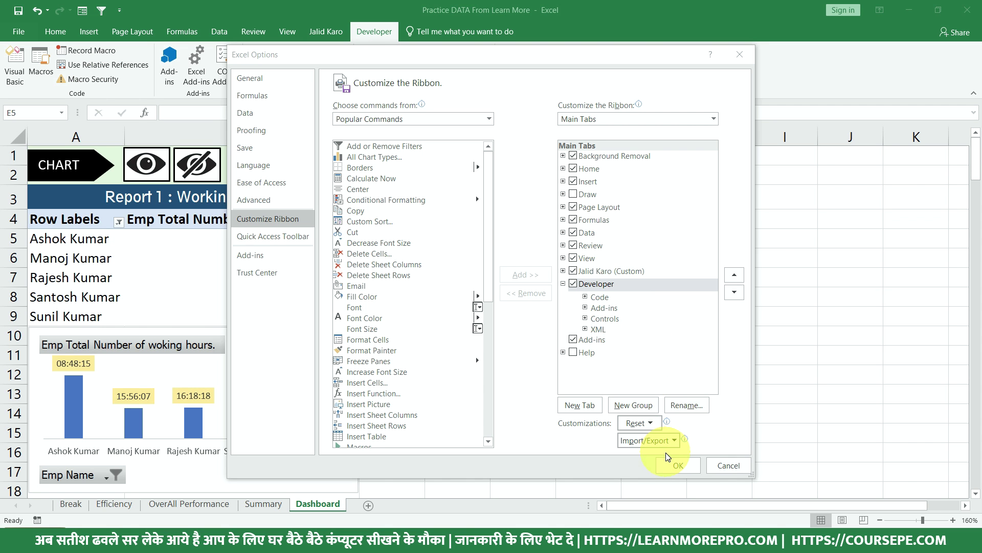
pyautogui.click(670, 459)
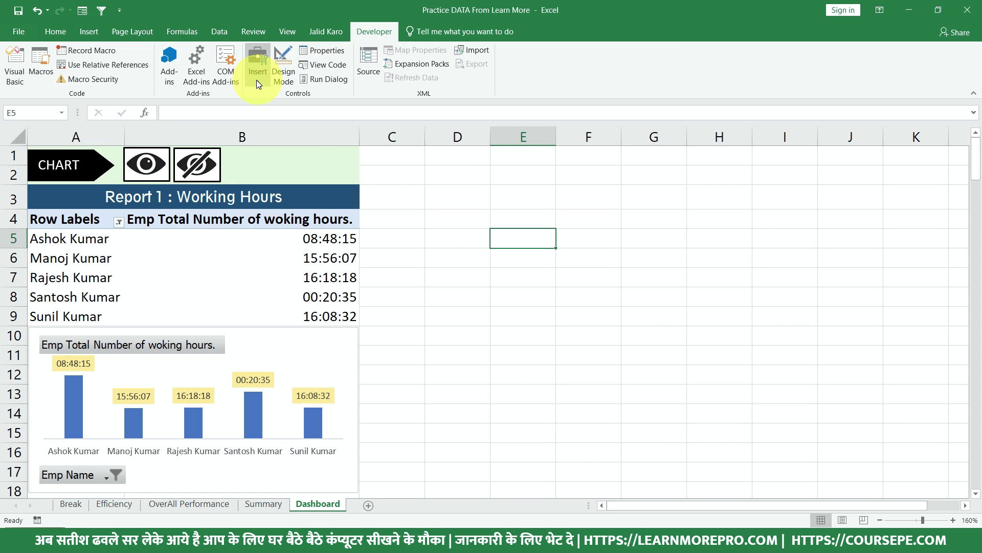
# Draw a Spin Button form control across B1:B2 on the Dashboard sheet
pyautogui.click(258, 82)
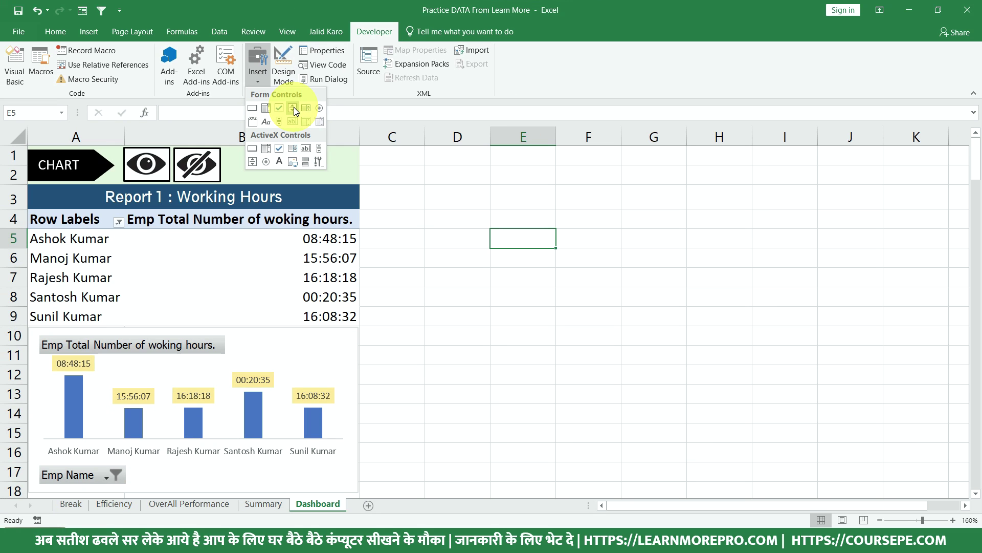
pyautogui.click(295, 109)
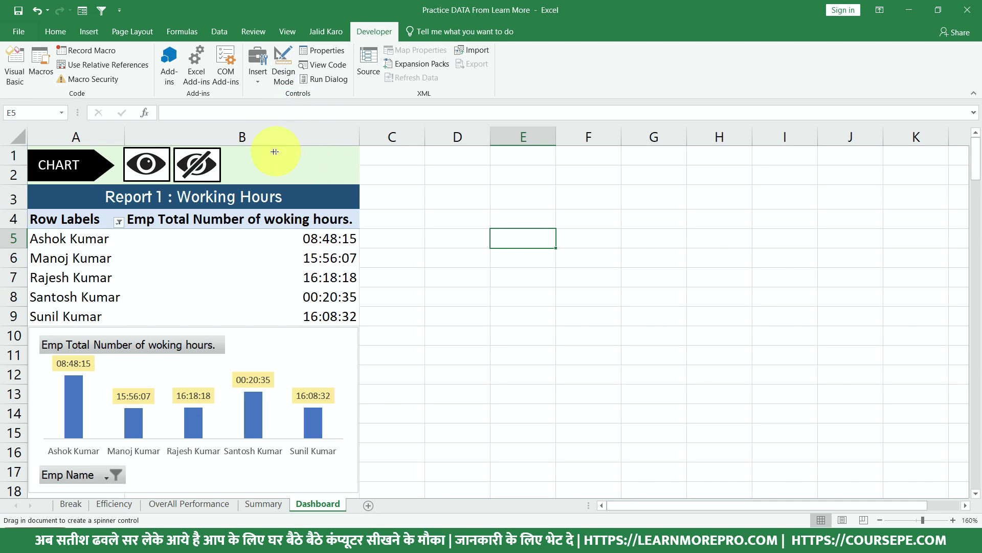
pyautogui.moveTo(245, 150); pyautogui.dragTo(264, 182)
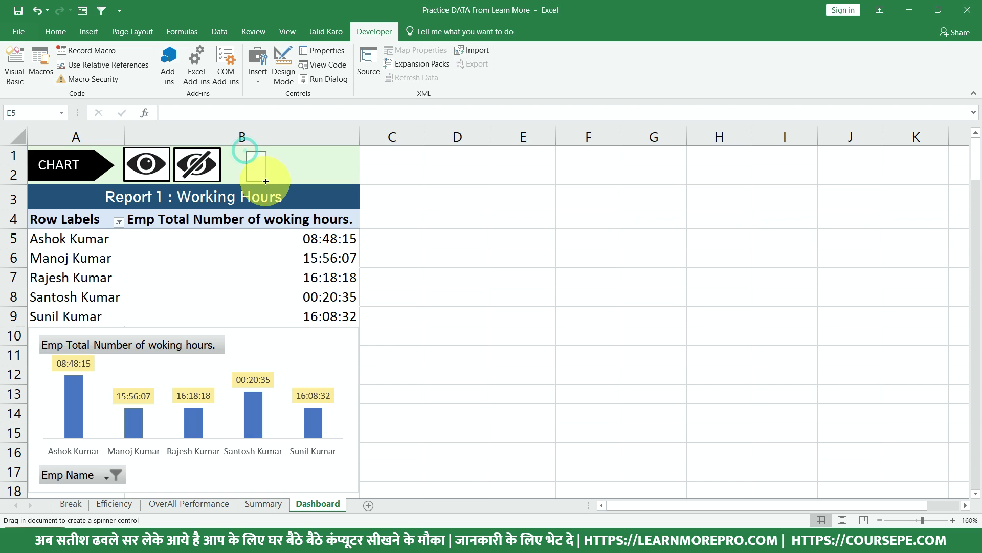
pyautogui.click(465, 237)
# Move Spinner 1 out of the header so it sits over D3:D4
pyautogui.rightClick(261, 169)
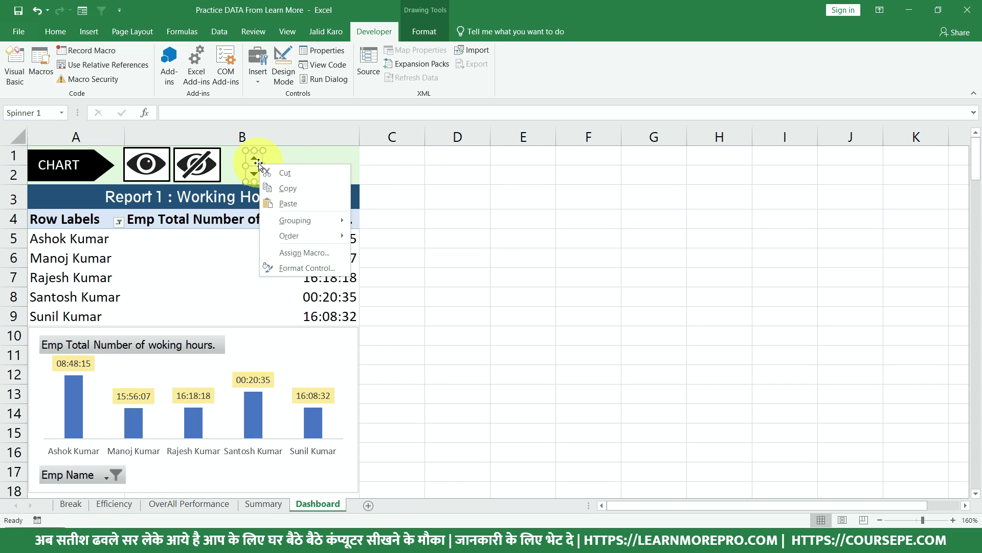
pyautogui.press('Escape')
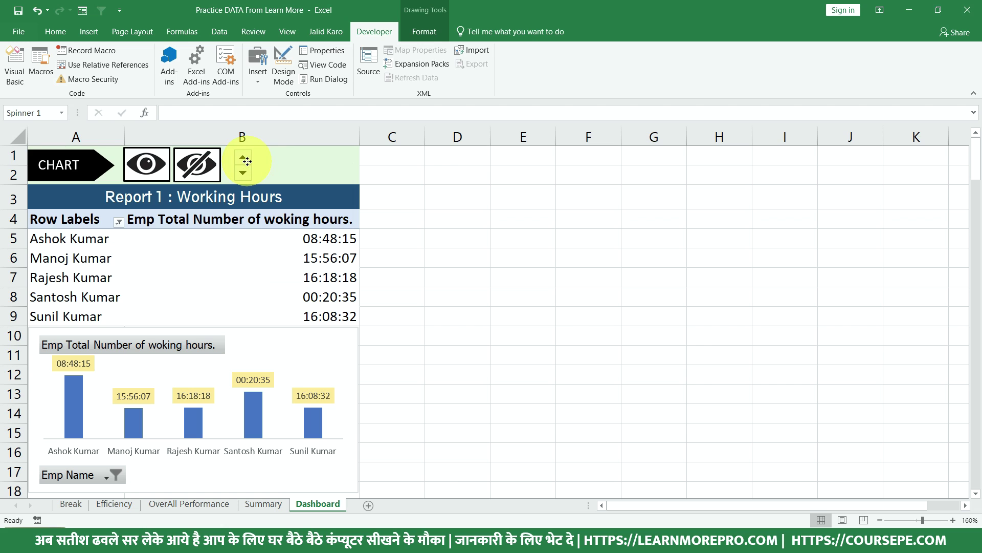
pyautogui.moveTo(246, 161); pyautogui.dragTo(459, 209)
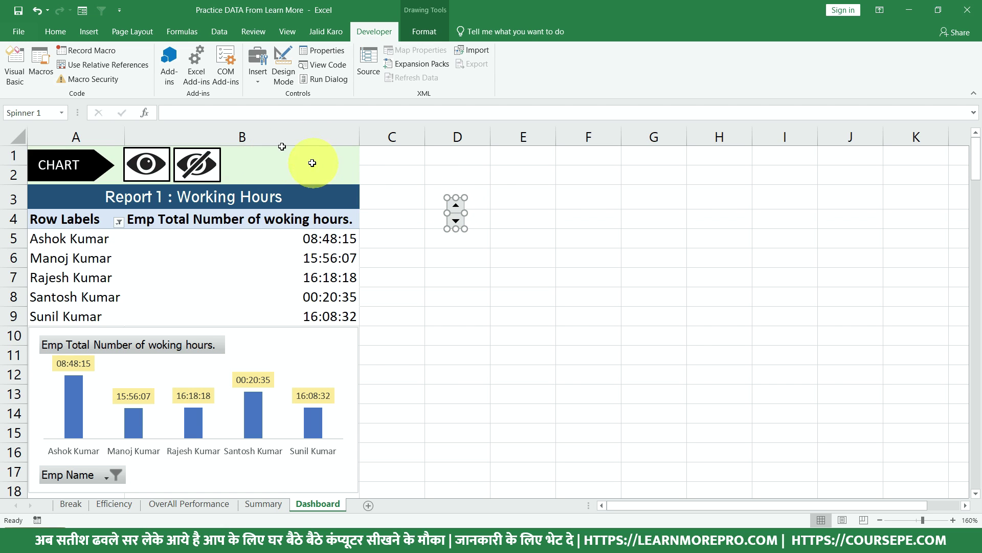
pyautogui.click(99, 34)
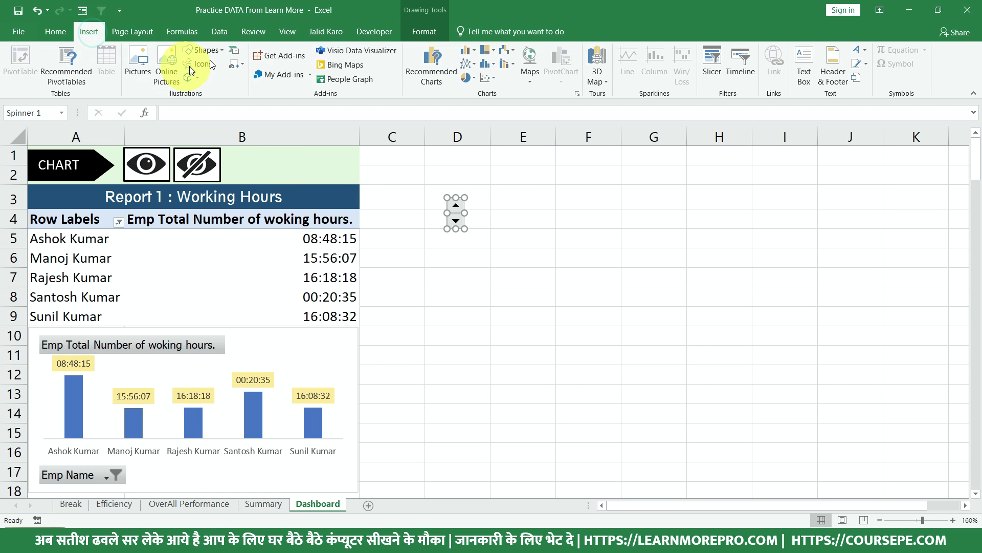
# Draw a rectangle in B1:B2 beside the eye icons and set its width to 1.14 cm
pyautogui.click(214, 51)
pyautogui.click(189, 146)
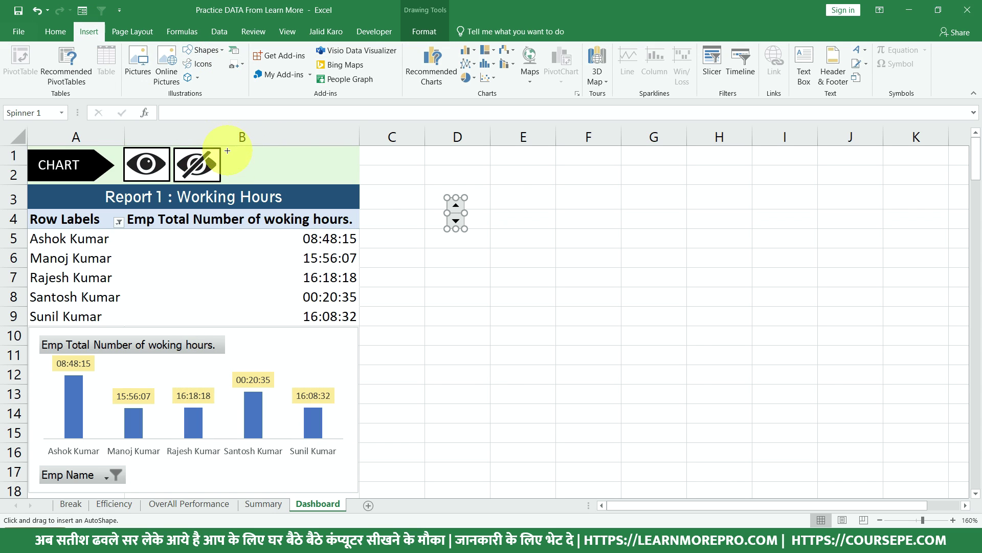
pyautogui.moveTo(229, 150); pyautogui.dragTo(281, 181)
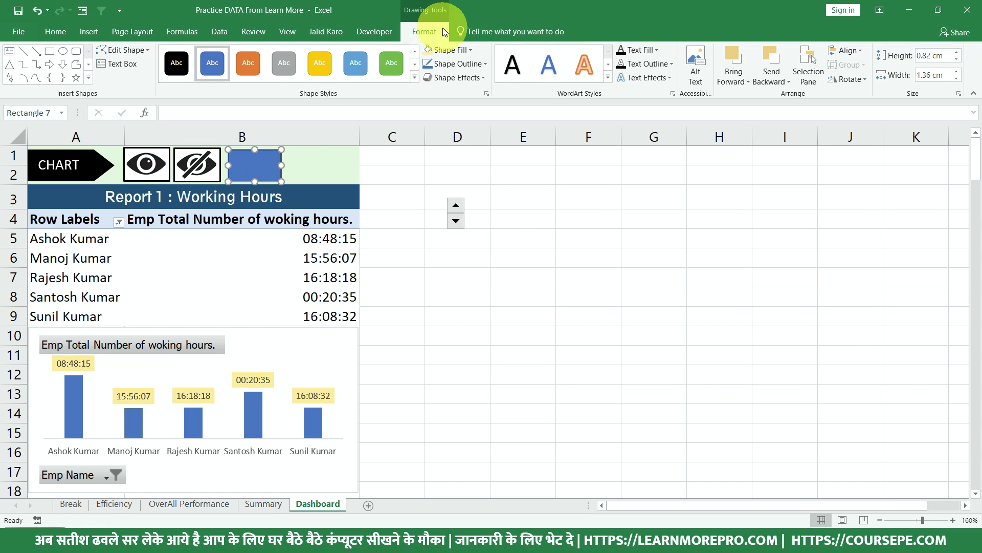
pyautogui.click(933, 76)
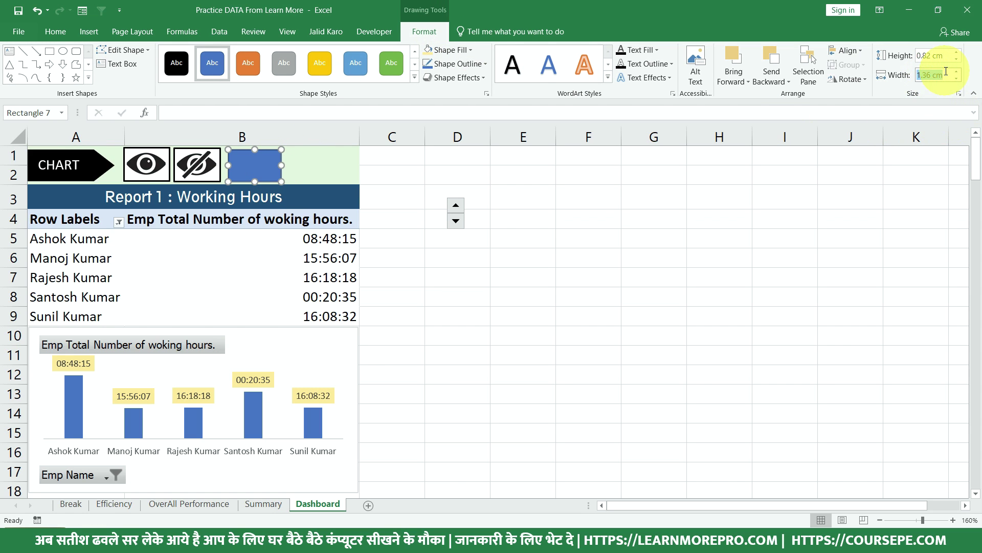
pyautogui.write('1.14')
pyautogui.press('Return')
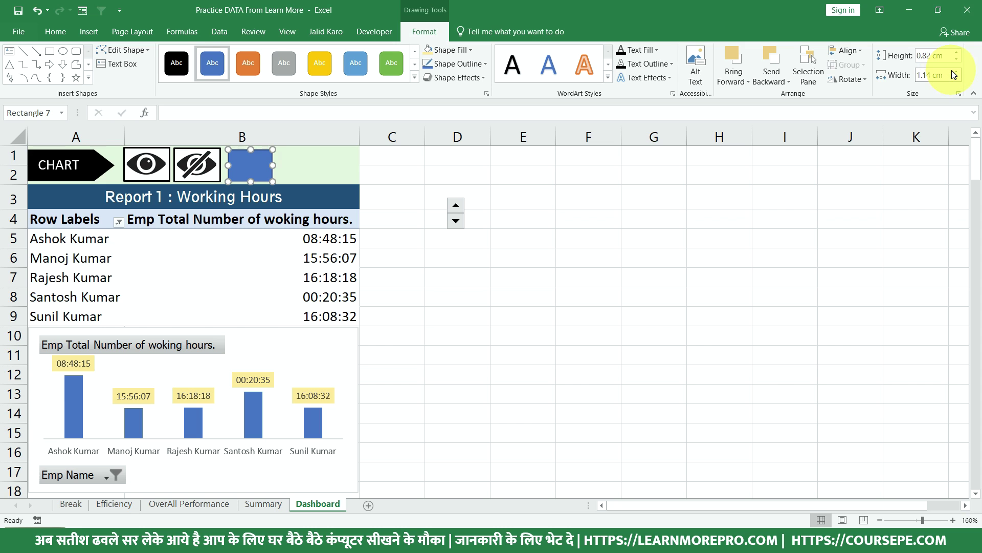
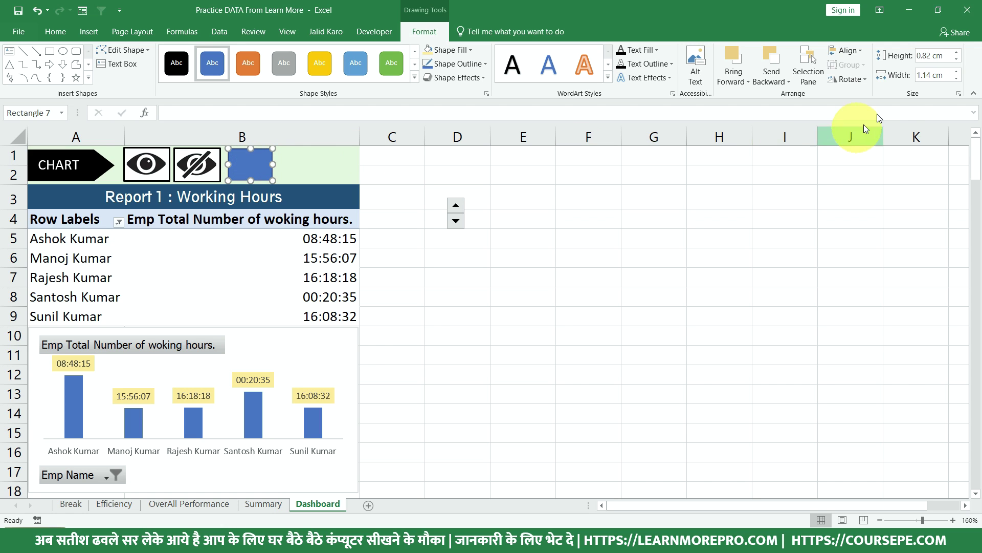
# Widen the blue box beside the eye icons to 1.52 cm
pyautogui.click(198, 174)
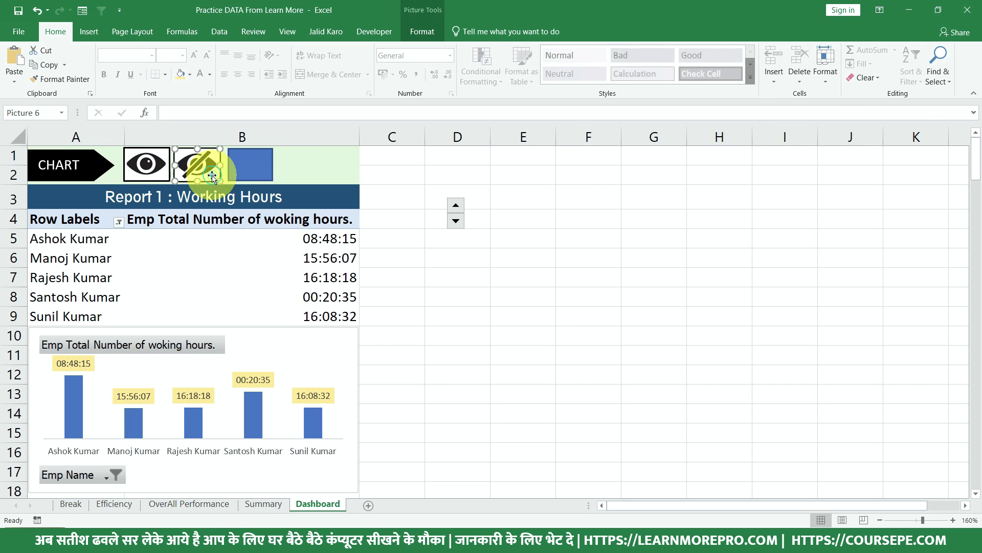
pyautogui.click(153, 165)
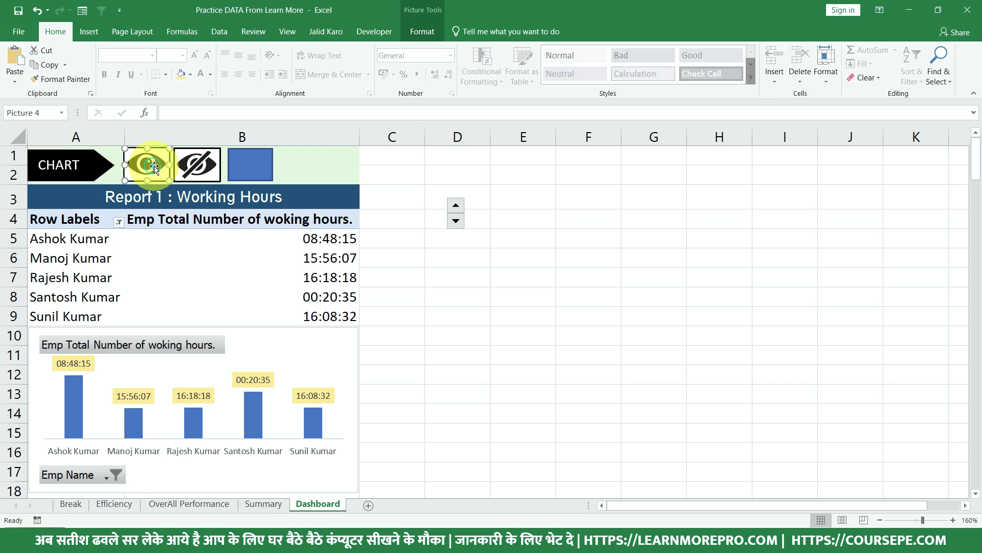
pyautogui.click(243, 160)
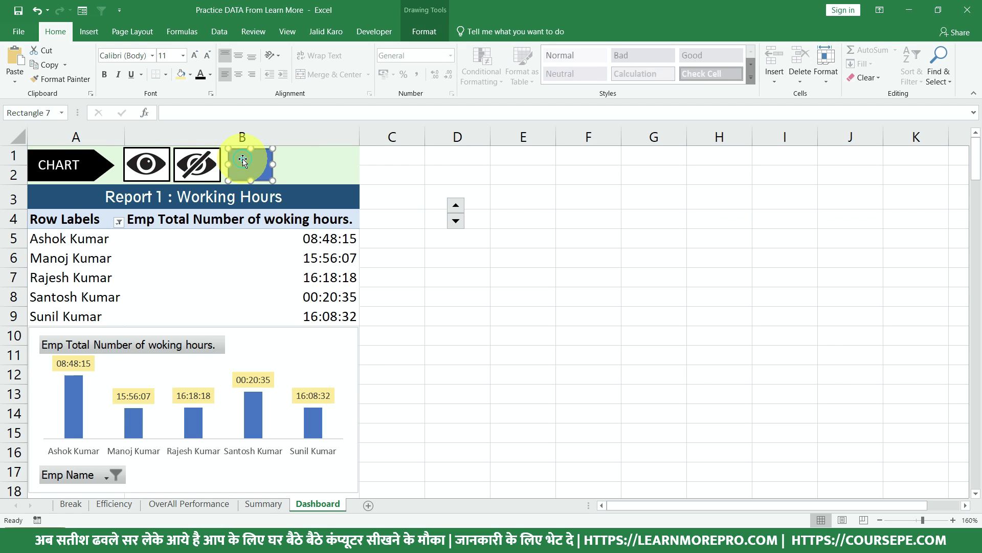
pyautogui.click(198, 164)
pyautogui.click(424, 31)
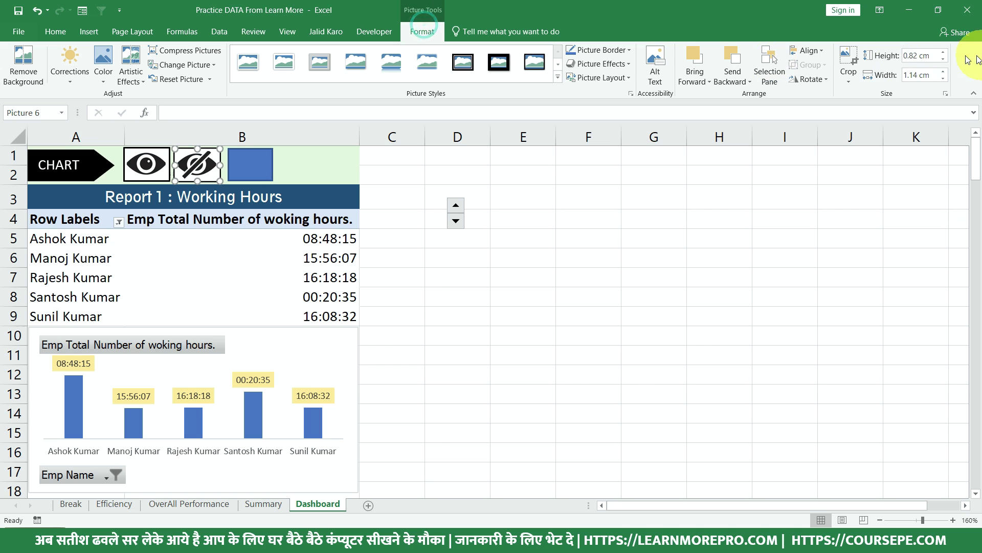
pyautogui.click(250, 163)
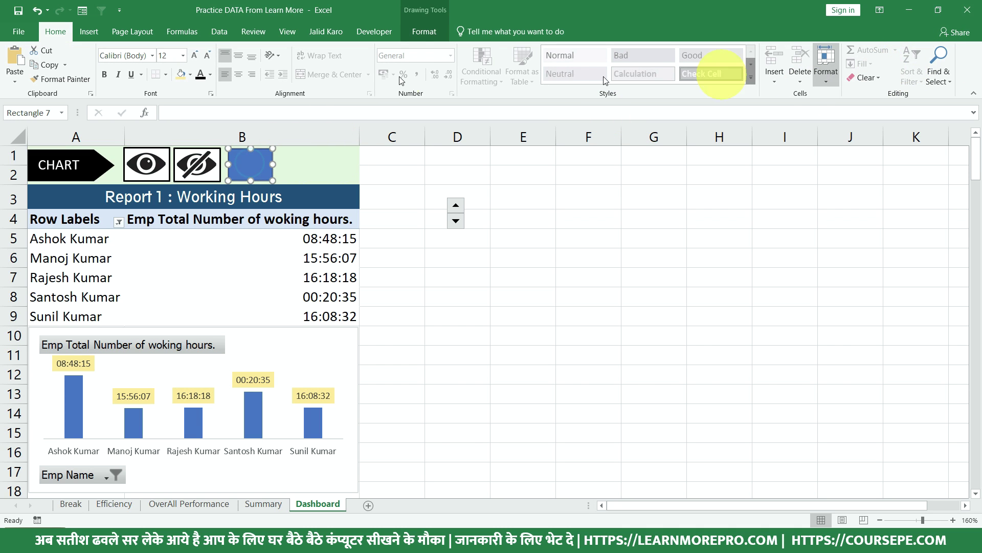
pyautogui.click(417, 35)
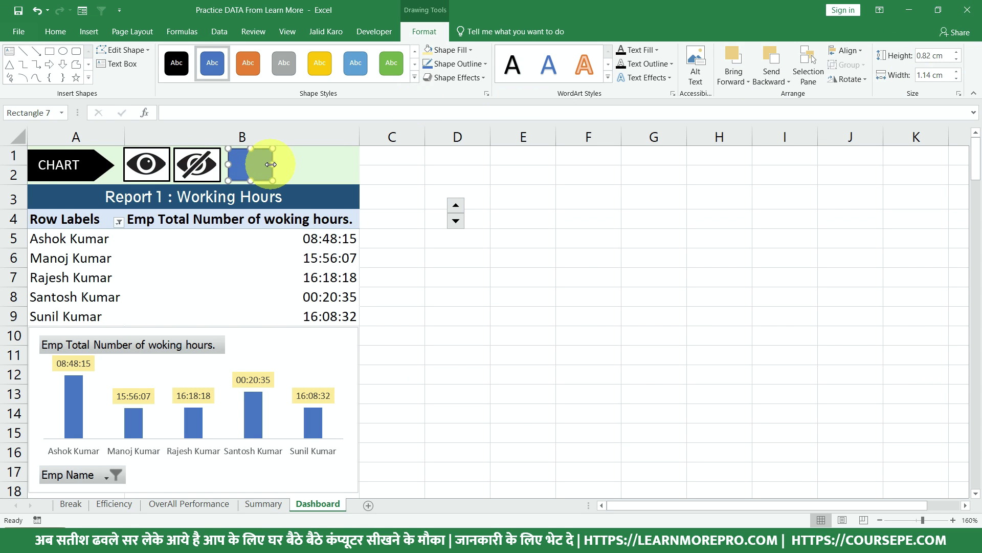
pyautogui.moveTo(273, 164); pyautogui.dragTo(287, 164)
# Move the spinner control up beside the blue box in the header rows
pyautogui.click(490, 231)
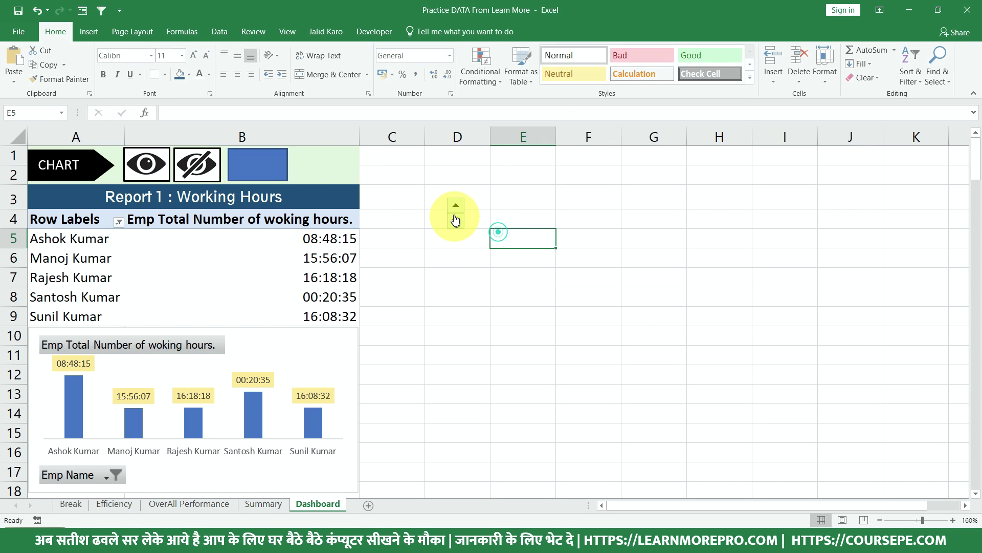
pyautogui.rightClick(456, 210)
pyautogui.press('Escape')
pyautogui.moveTo(456, 210)
pyautogui.mouseDown()
pyautogui.moveTo(269, 164)
pyautogui.moveTo(302, 167)
pyautogui.mouseUp()
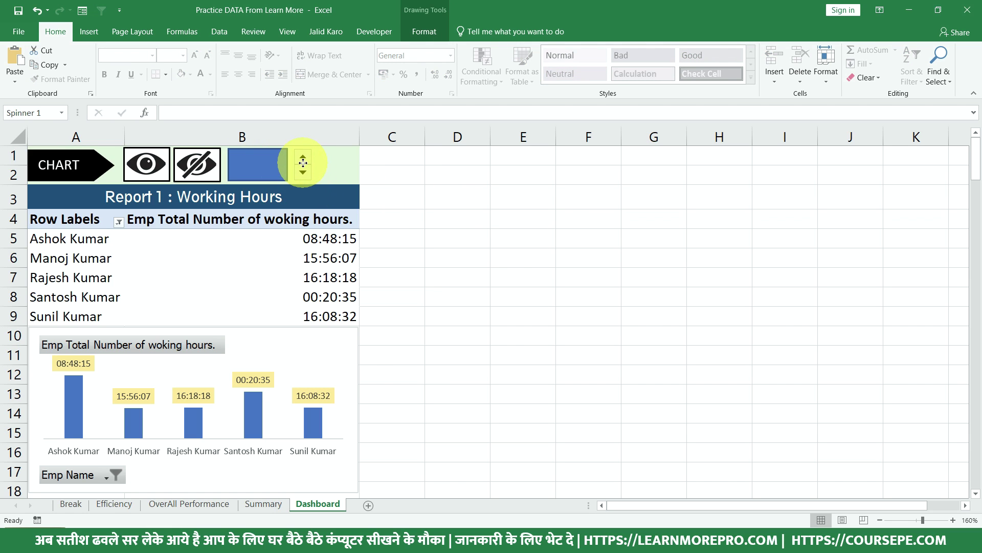
# Drag the blue box over the spinner and bring up its shortcut options
pyautogui.click(283, 166)
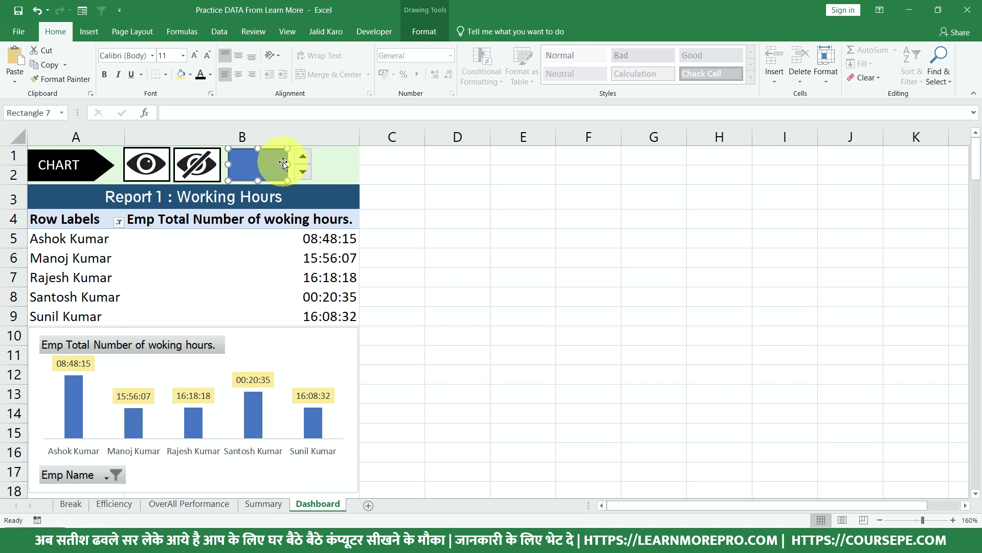
pyautogui.moveTo(283, 163)
pyautogui.mouseDown()
pyautogui.moveTo(325, 160)
pyautogui.moveTo(318, 163)
pyautogui.mouseUp()
pyautogui.rightClick(317, 160)
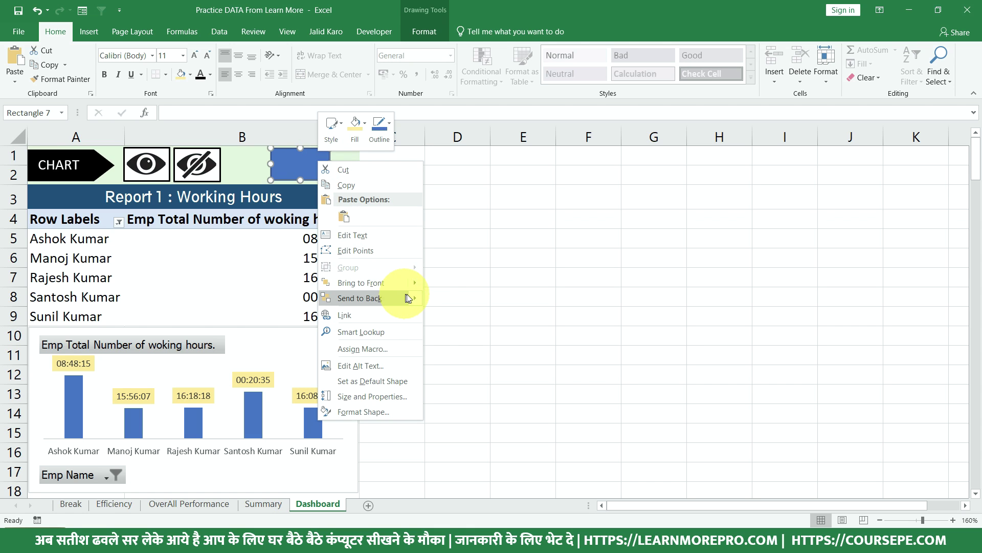
pyautogui.moveTo(360, 298)
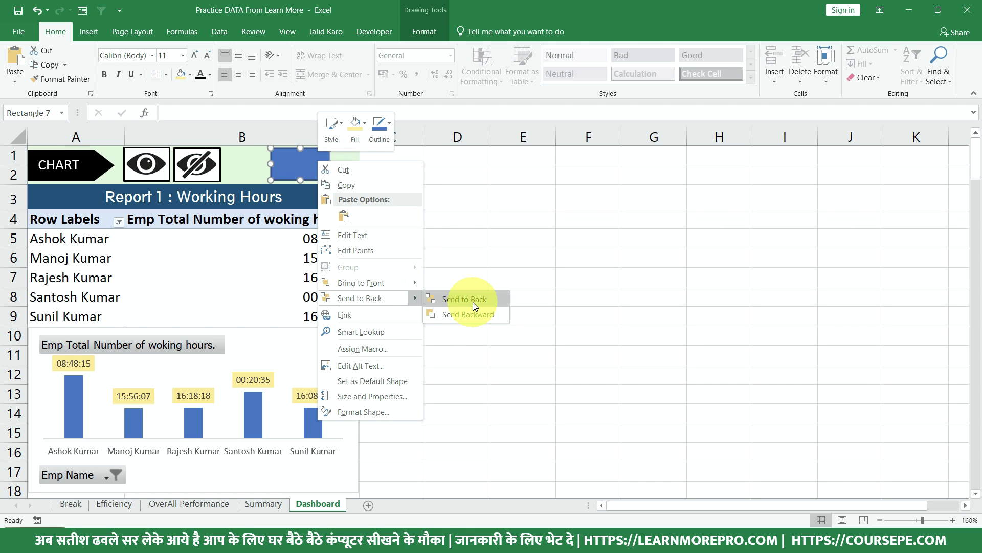
# Send the blue box to the back, shift it left, and place the spinner on its left end
pyautogui.click(473, 302)
pyautogui.moveTo(291, 160); pyautogui.dragTo(240, 158)
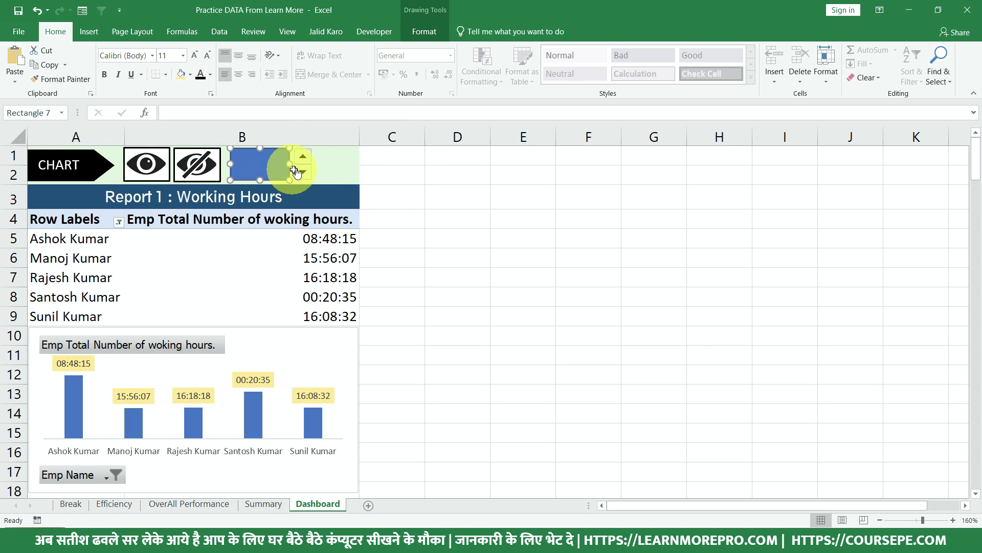
pyautogui.rightClick(306, 158)
pyautogui.moveTo(306, 157); pyautogui.dragTo(245, 162)
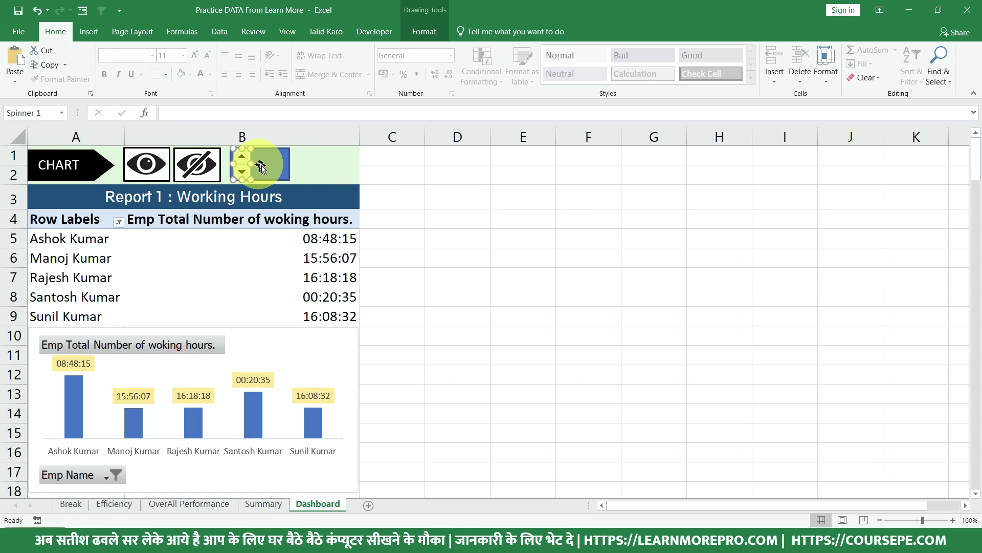
# Give the box a white fill and a dark outline
pyautogui.click(274, 164)
pyautogui.click(426, 31)
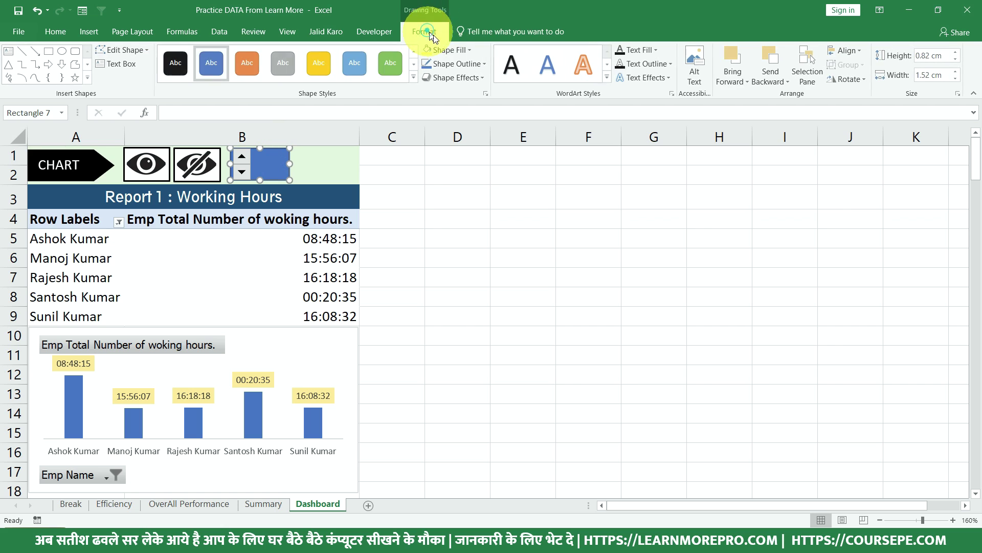
pyautogui.click(465, 49)
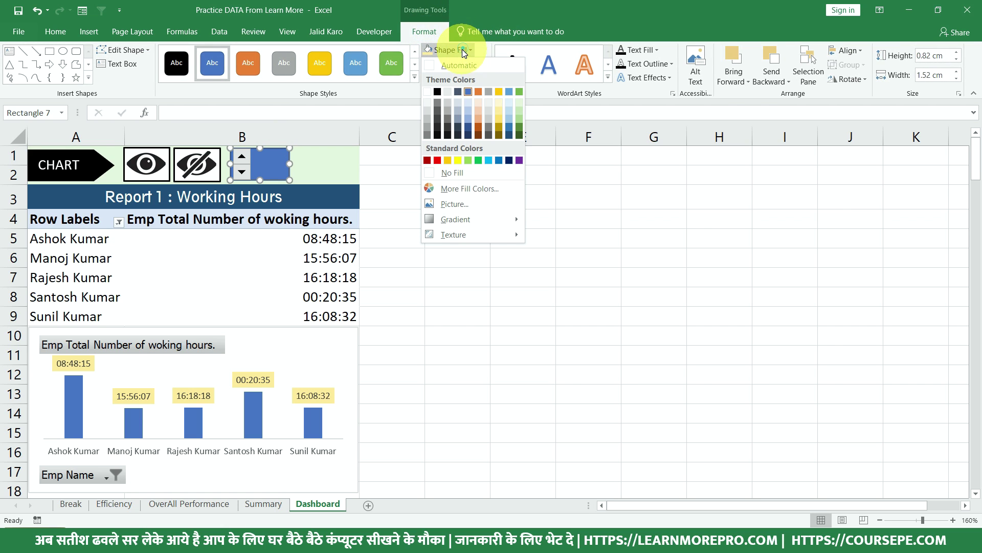
pyautogui.click(427, 92)
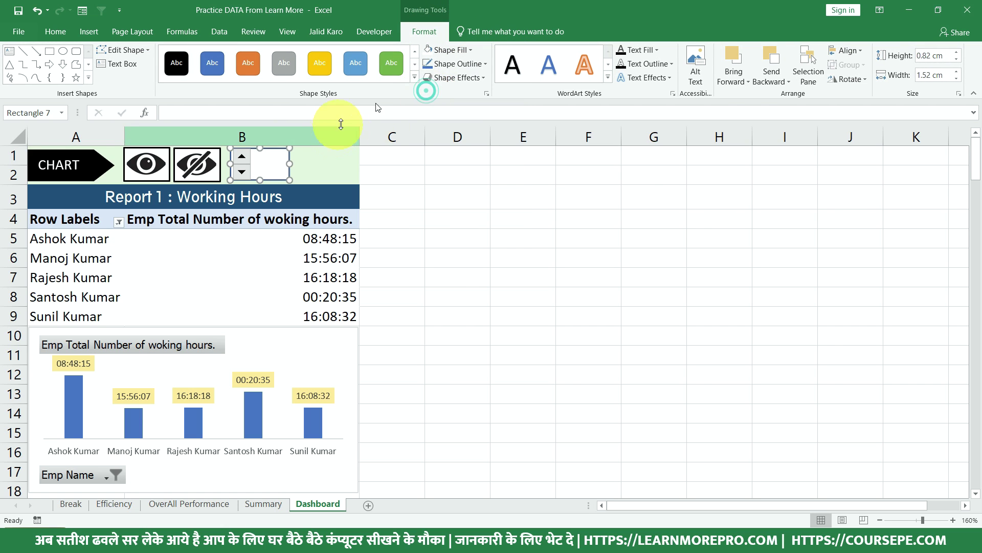
pyautogui.click(453, 63)
pyautogui.click(447, 132)
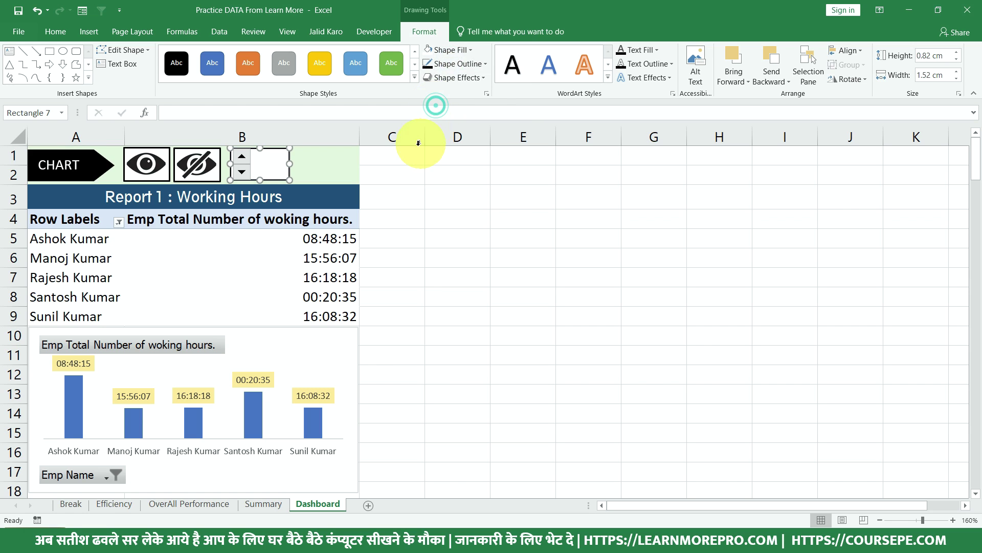
pyautogui.click(461, 64)
pyautogui.moveTo(452, 218)
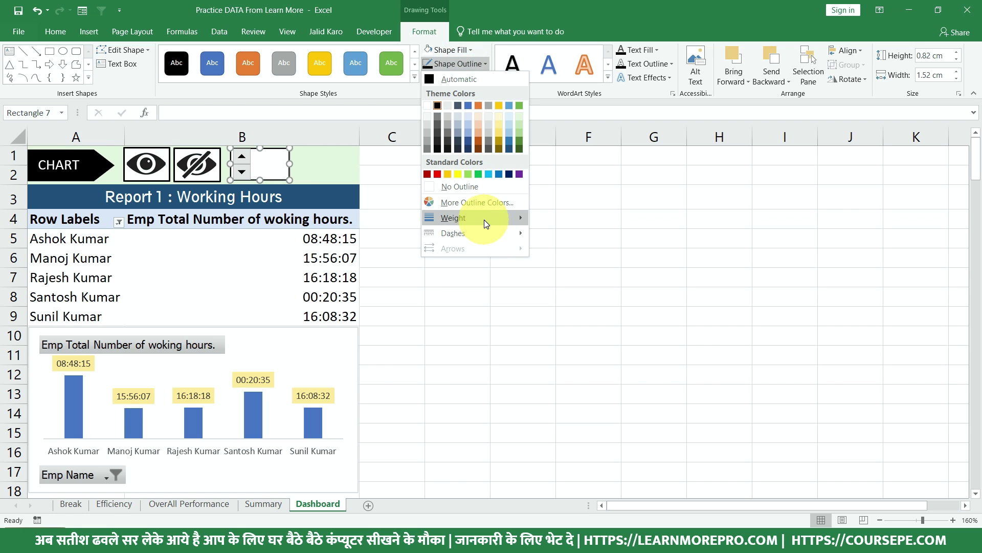
pyautogui.click(379, 184)
pyautogui.click(401, 183)
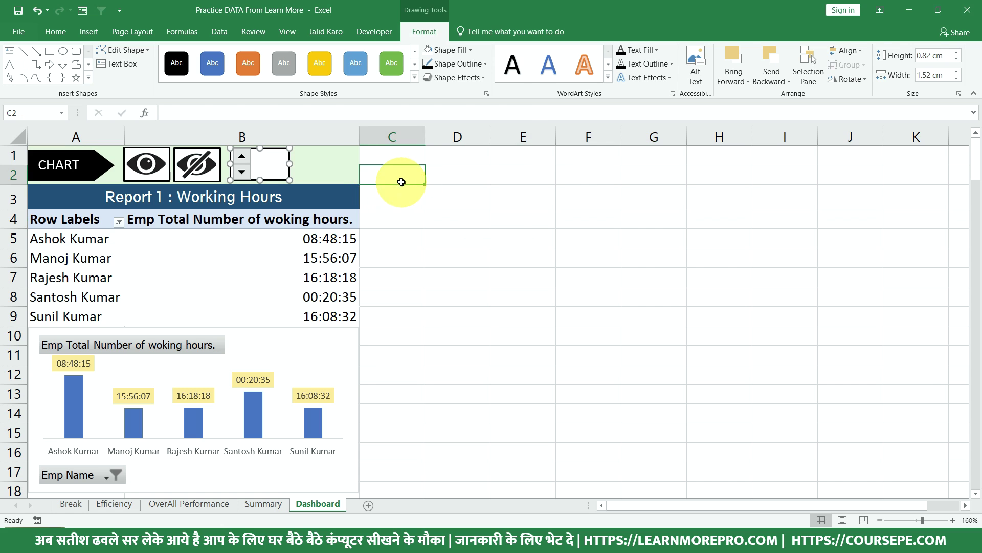
pyautogui.keyDown('ctrl'); pyautogui.click(248, 160); pyautogui.keyUp('ctrl')
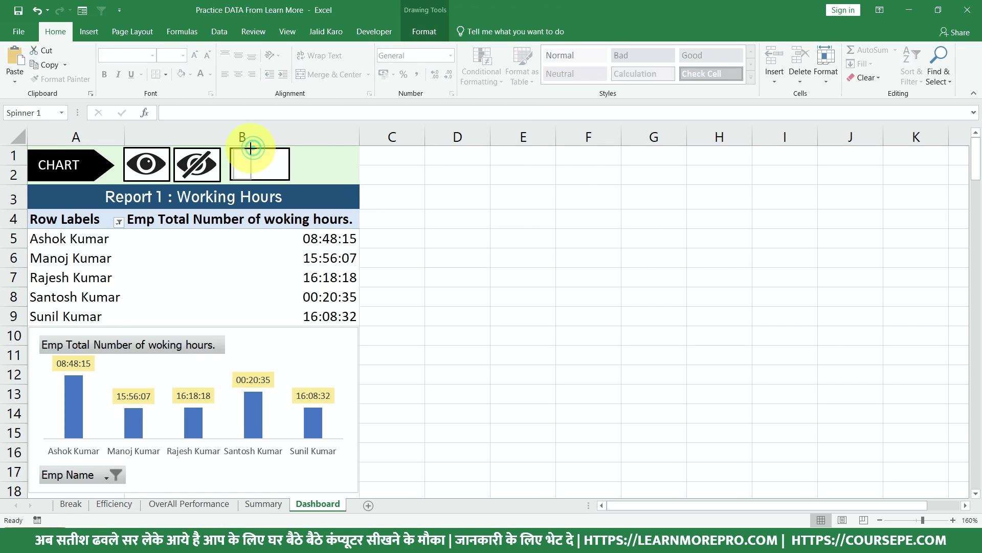
# Open the spinner's Format Control settings
pyautogui.click(399, 193)
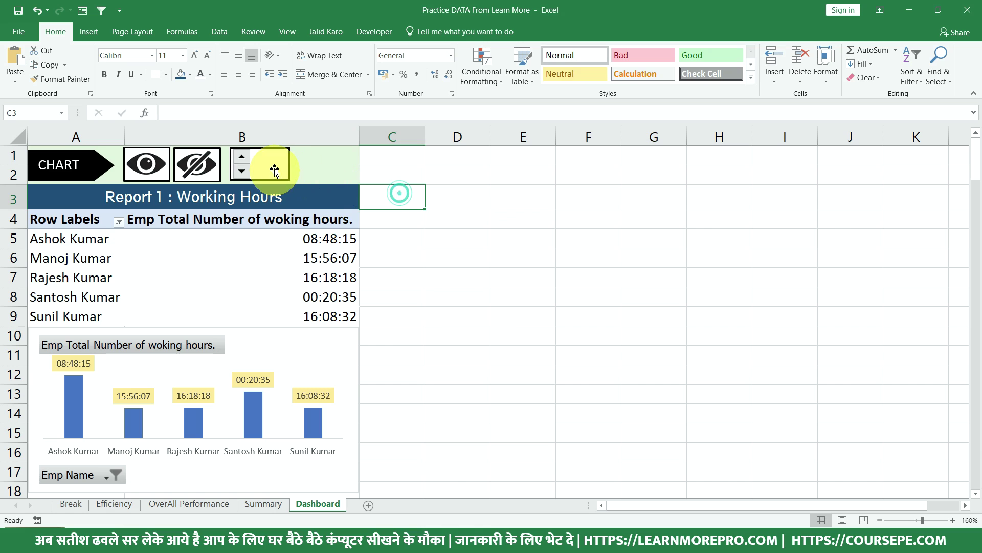
pyautogui.rightClick(243, 163)
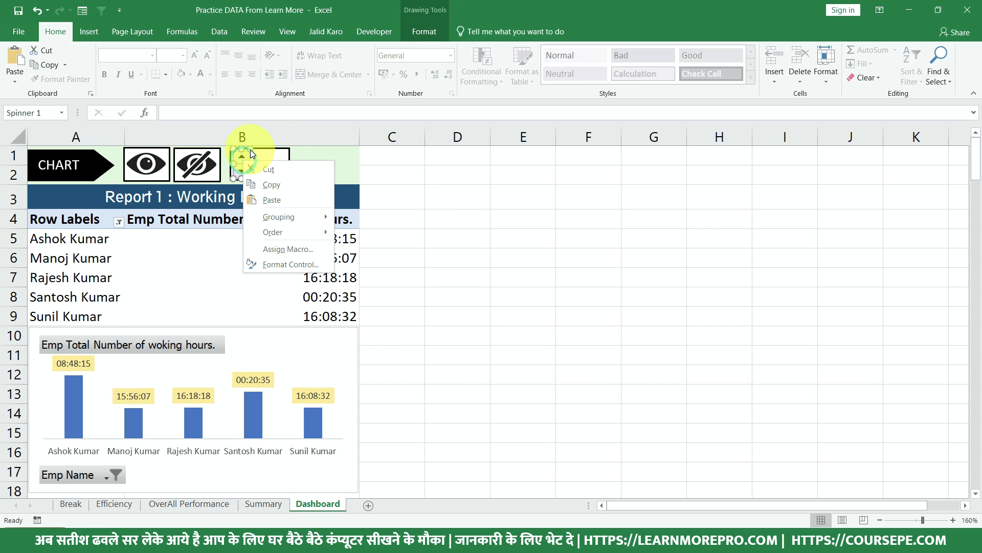
pyautogui.press('Escape')
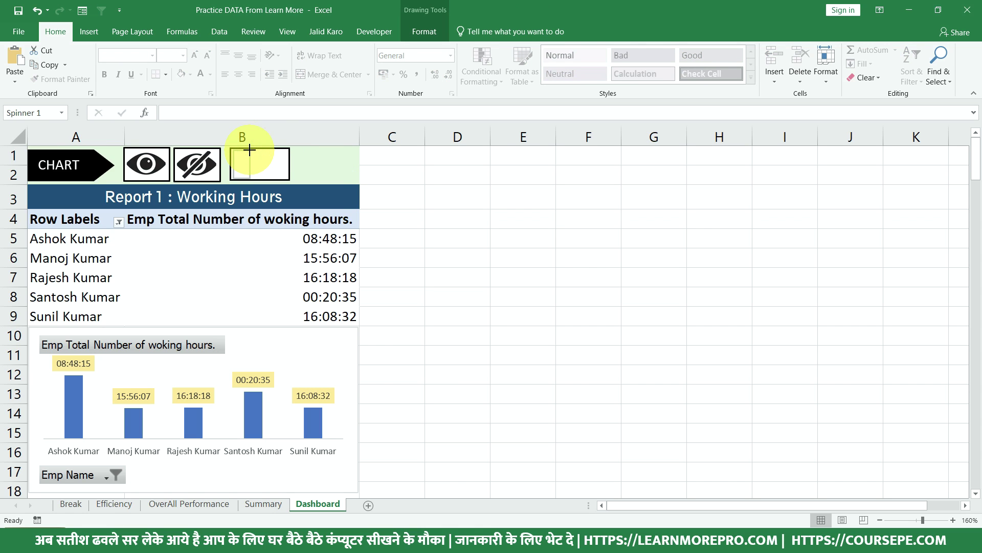
pyautogui.click(408, 193)
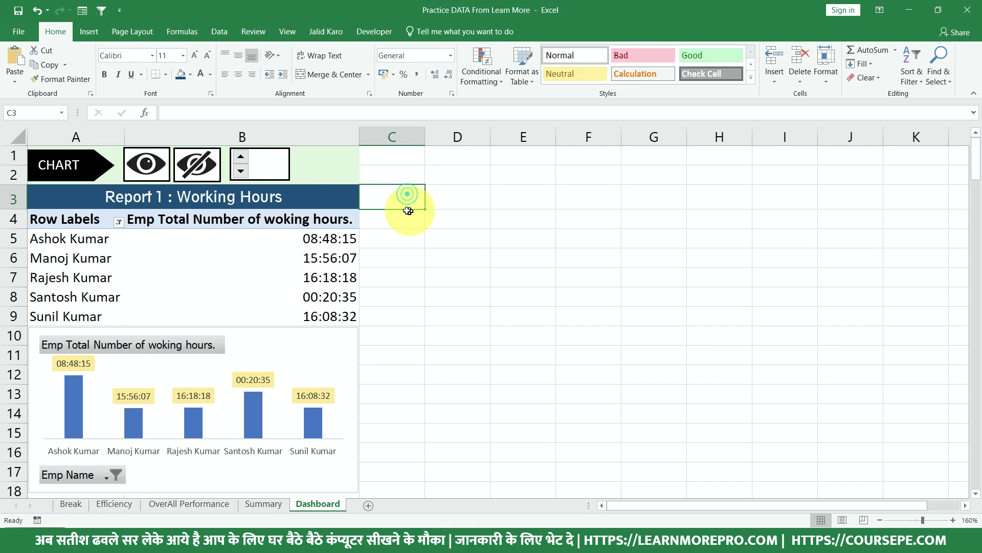
pyautogui.rightClick(240, 164)
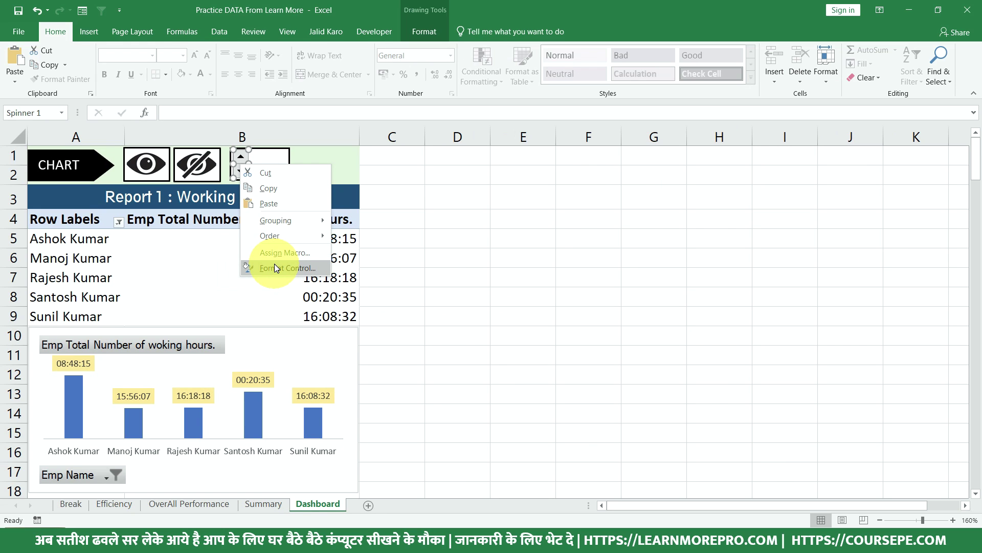
pyautogui.click(274, 267)
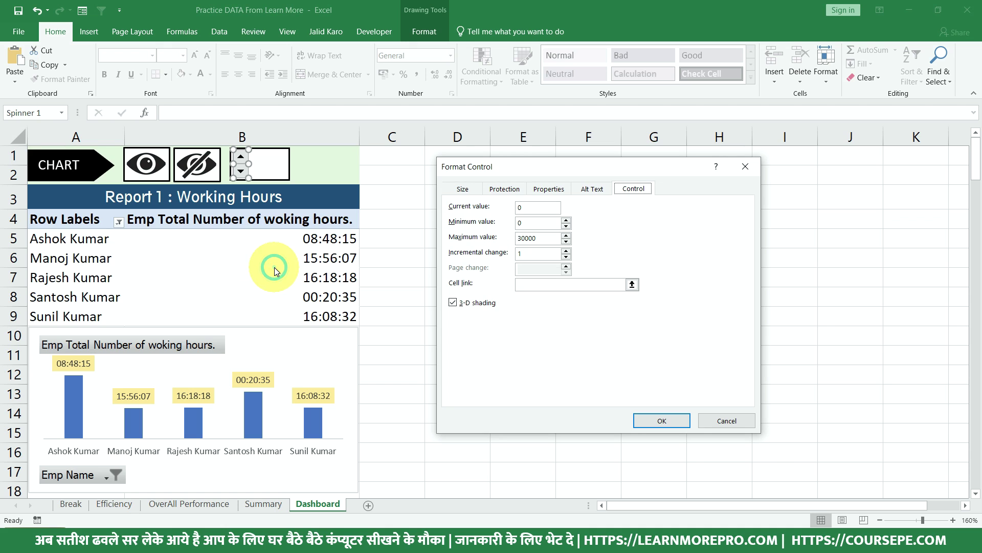
# Set the spinner's maximum value to 200 and its cell link to $C$1
pyautogui.click(528, 210)
pyautogui.write('1')
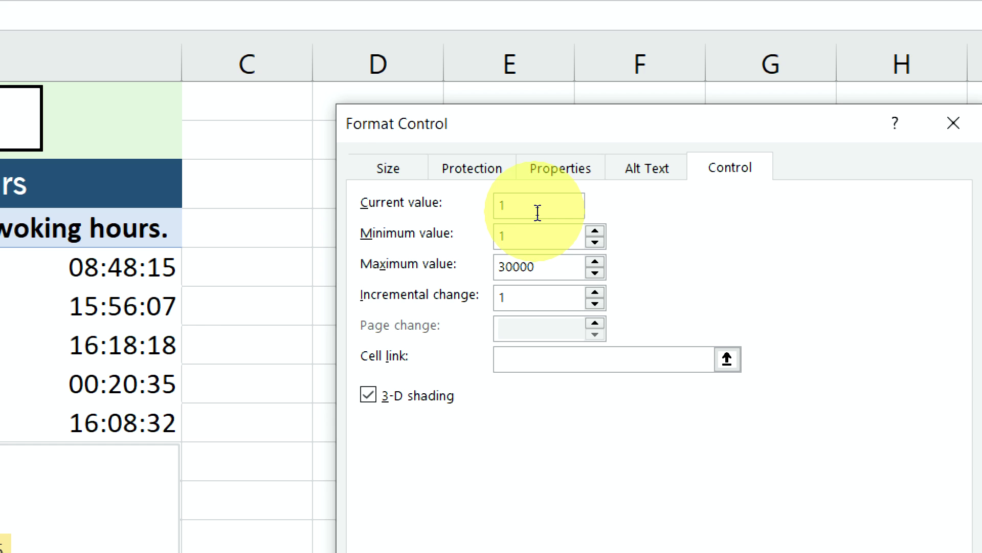
pyautogui.press('Tab')
pyautogui.press('Tab')
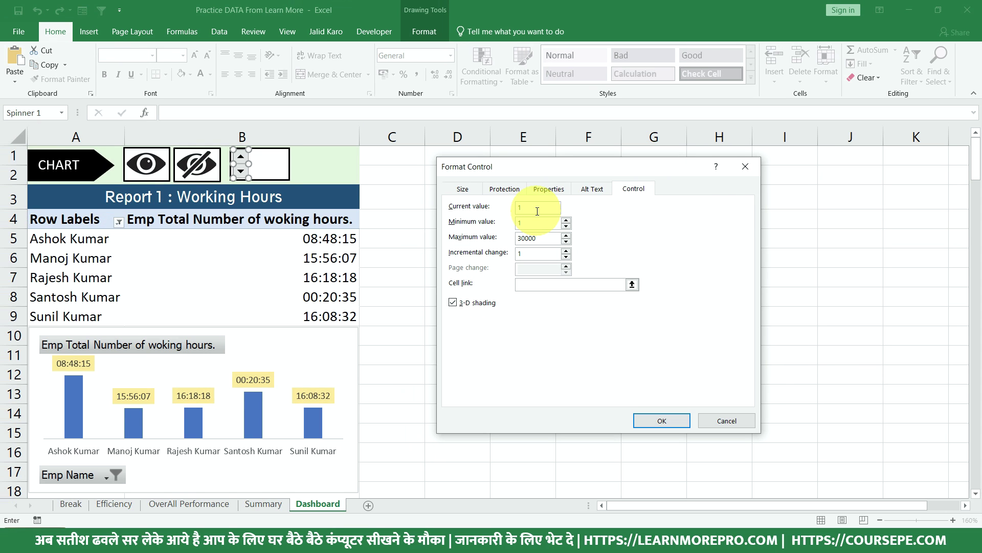
pyautogui.click(410, 157)
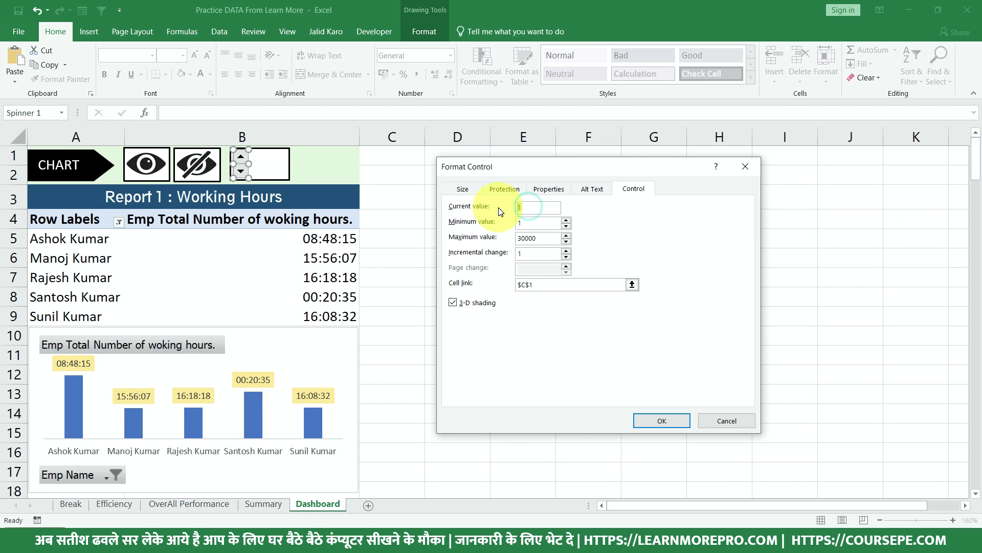
pyautogui.doubleClick(537, 226)
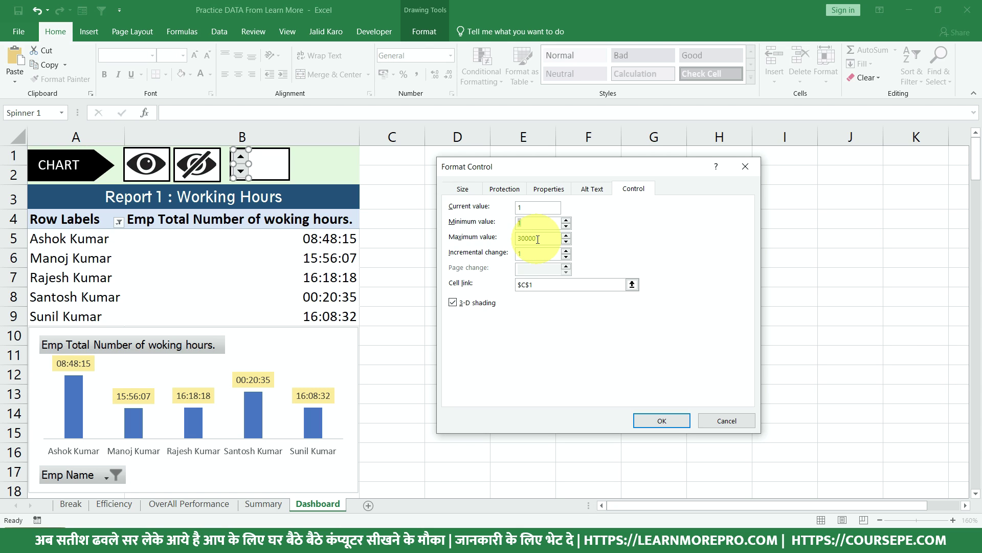
pyautogui.moveTo(538, 239); pyautogui.dragTo(516, 243)
pyautogui.write('200')
pyautogui.click(540, 285)
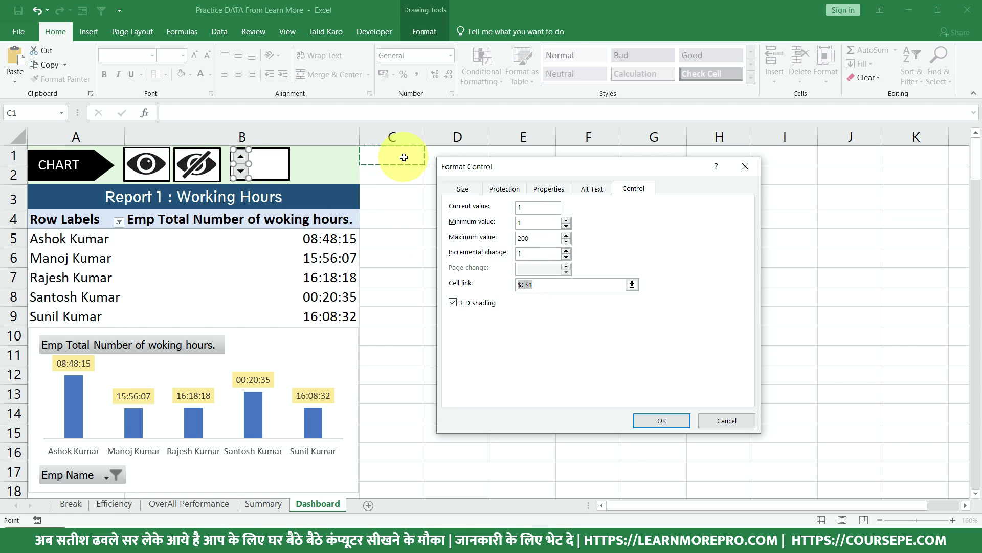
pyautogui.click(668, 420)
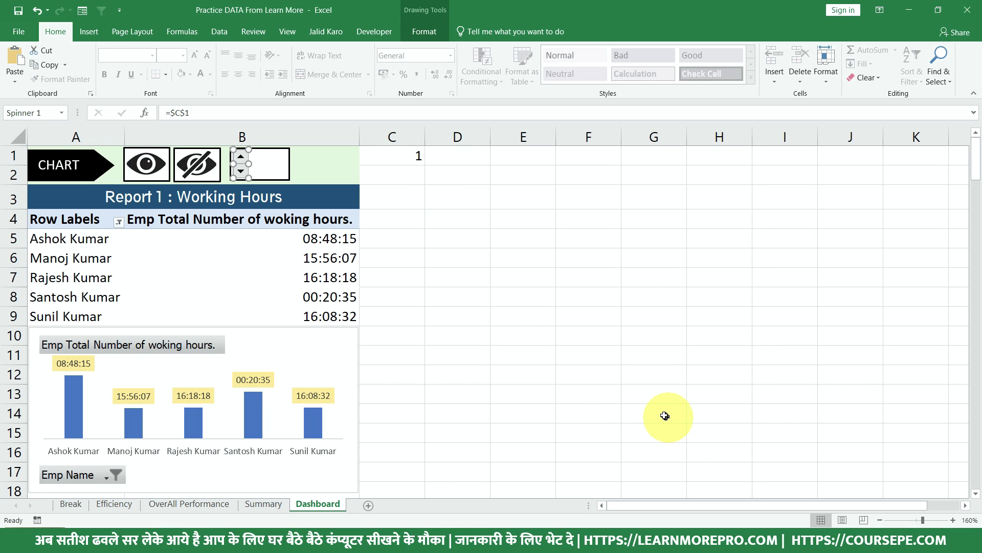
# Test the spinner arrows, leaving C1 at 2
pyautogui.click(424, 235)
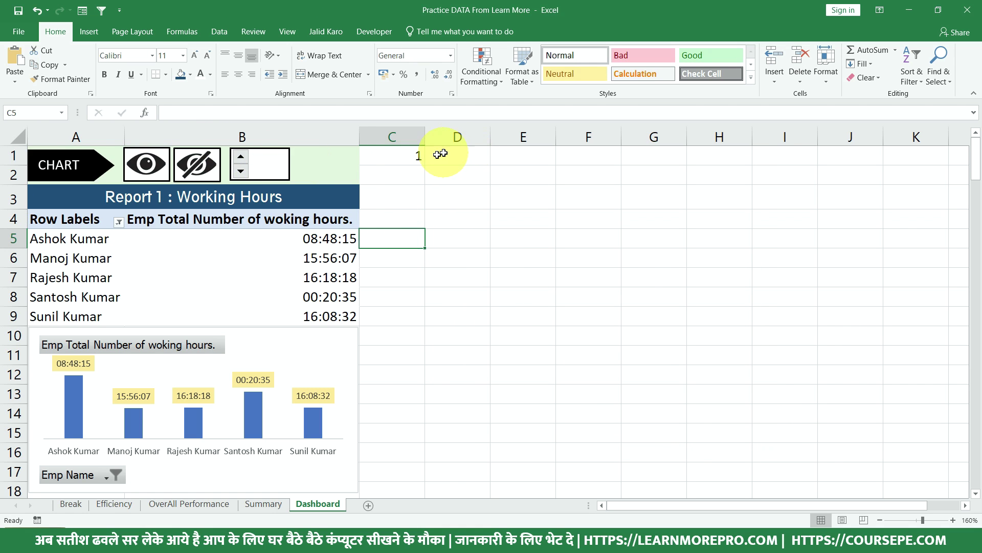
pyautogui.click(245, 174)
pyautogui.doubleClick(243, 158)
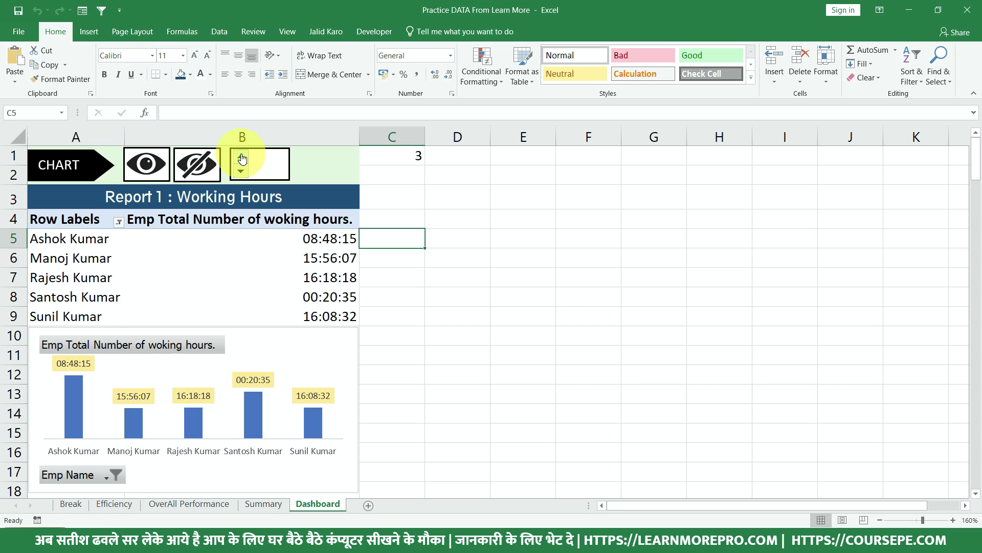
pyautogui.click(242, 159)
pyautogui.doubleClick(244, 175)
pyautogui.click(245, 175)
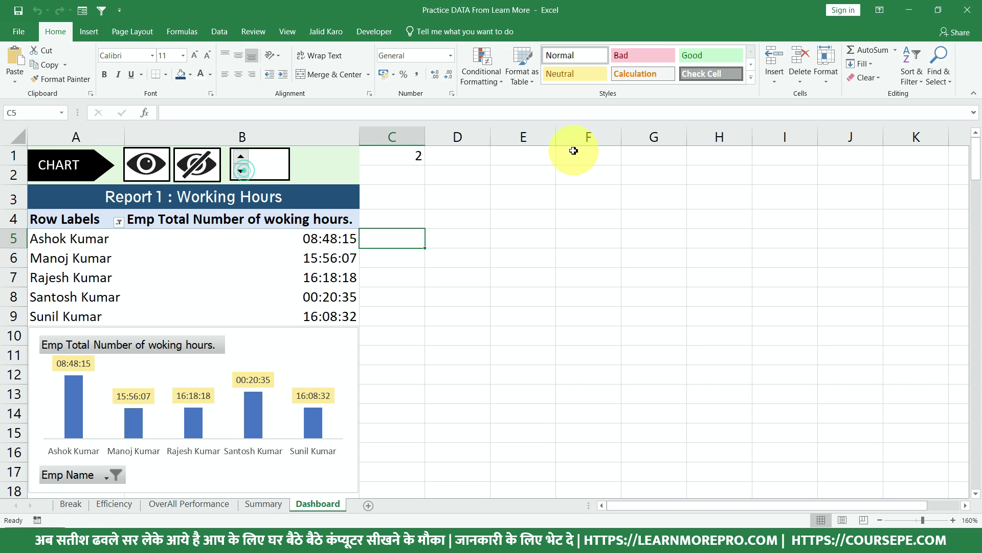
pyautogui.click(428, 156)
# Link the box beside the spinner to cell C1 with =$C$1
pyautogui.click(283, 164)
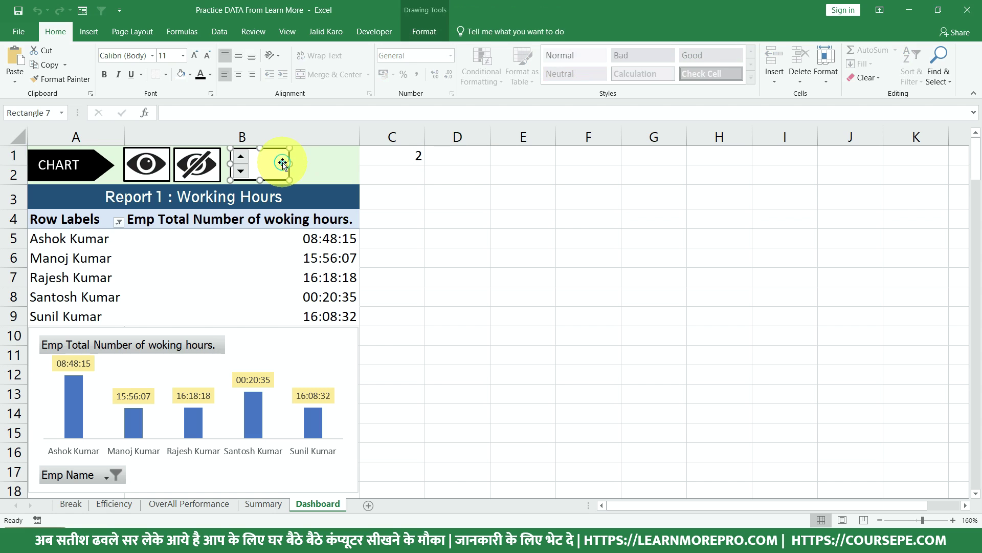
pyautogui.click(192, 114)
pyautogui.write('=')
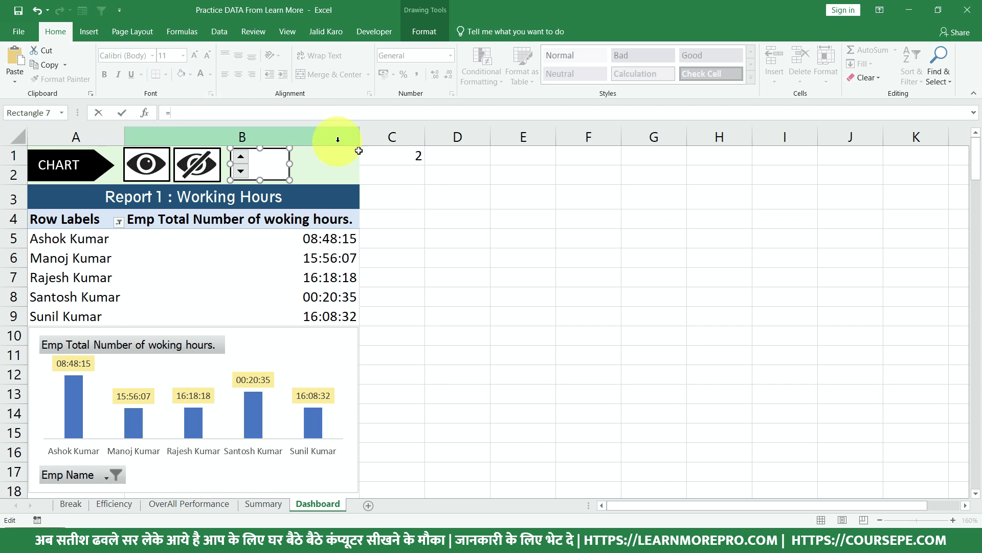
pyautogui.click(399, 154)
pyautogui.press('Return')
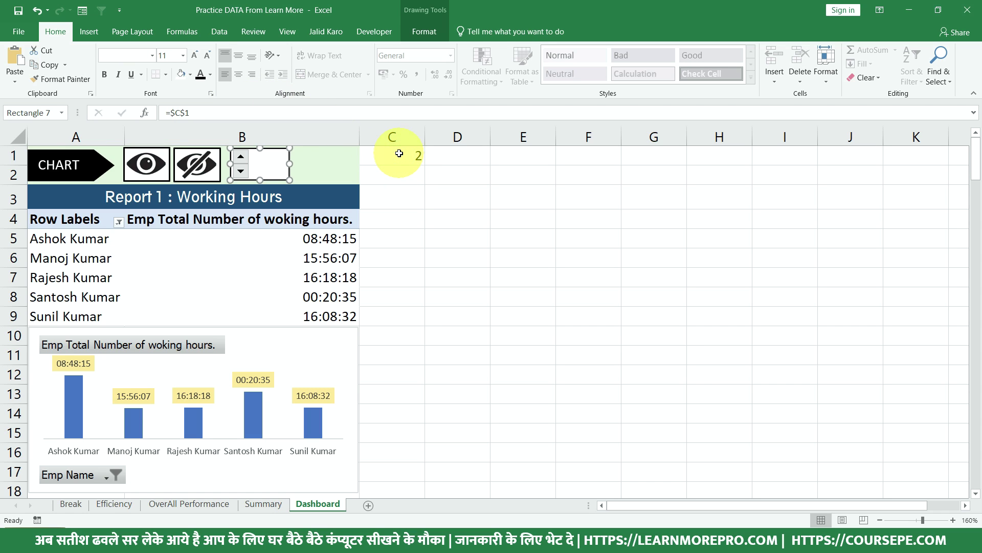
# Move the number box right, right-align its text, and enlarge the font to 20
pyautogui.moveTo(263, 157); pyautogui.dragTo(263, 165)
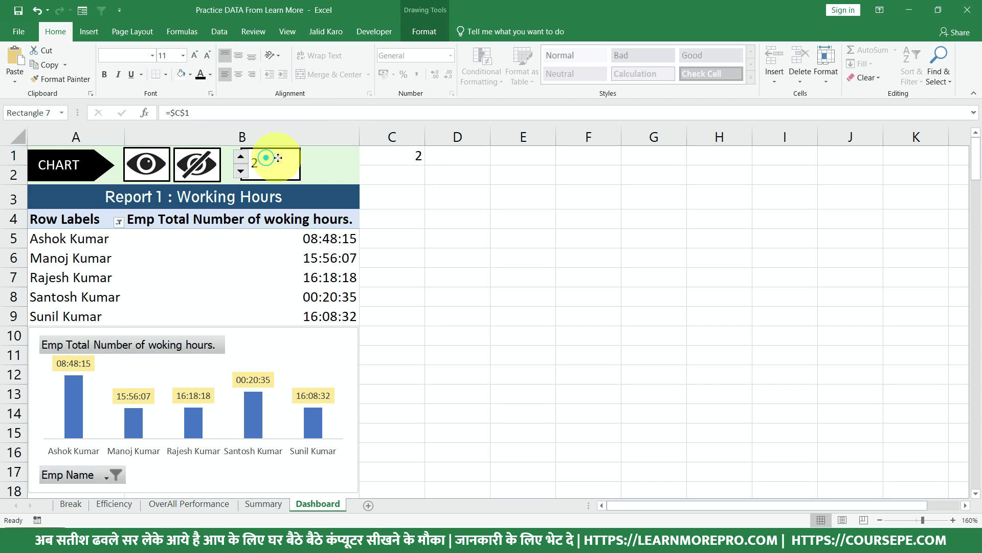
pyautogui.click(238, 75)
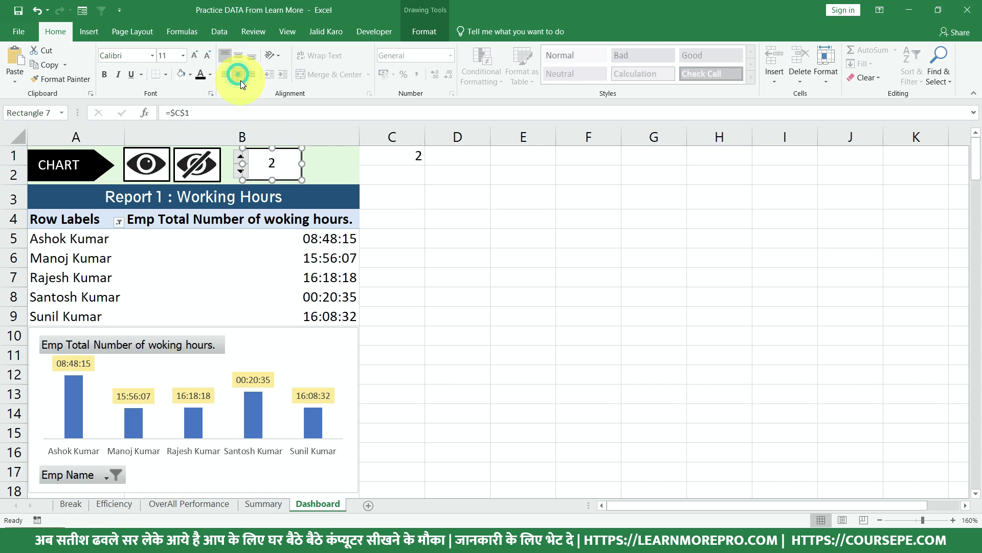
pyautogui.click(252, 76)
pyautogui.click(193, 57)
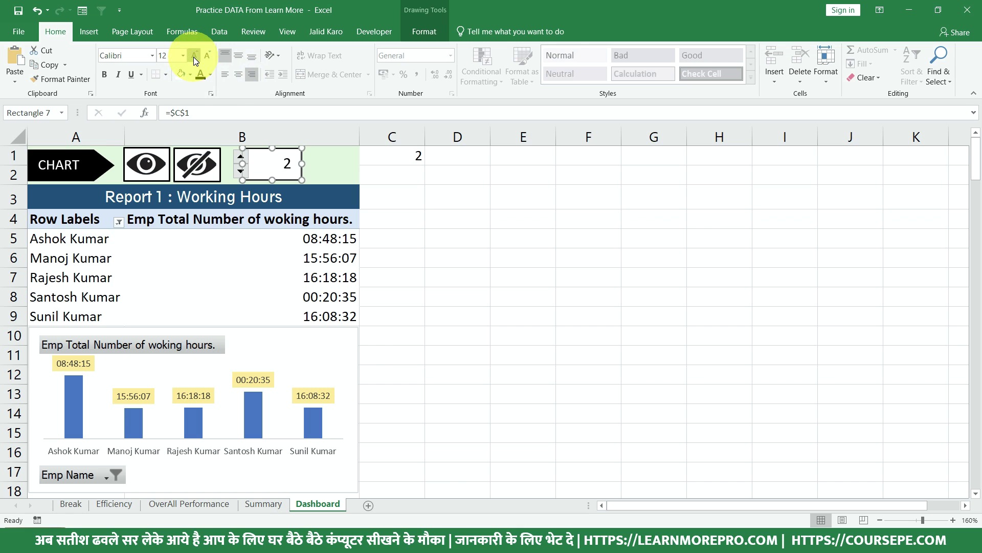
pyautogui.click(193, 56)
pyautogui.click(193, 56)
pyautogui.click(193, 57)
pyautogui.click(193, 57)
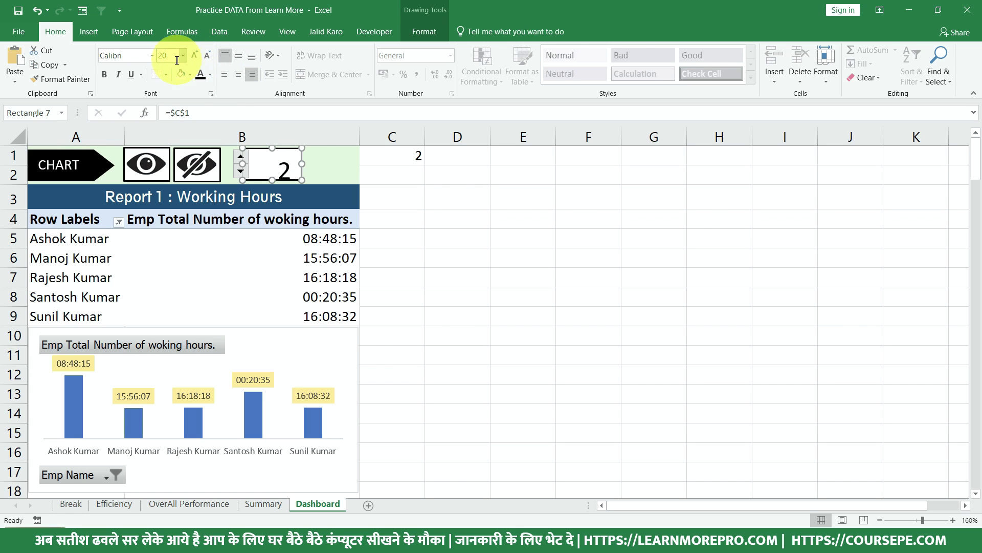
# Apply Bahnschrift SemiBold SemiCondensed to the number and nudge the box further right
pyautogui.click(152, 55)
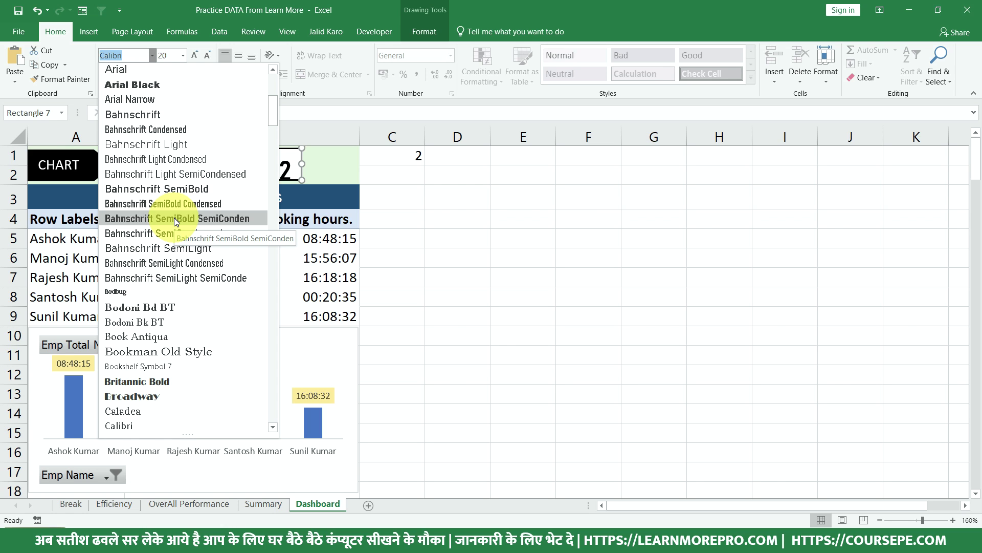
pyautogui.scroll(-4, 173, 308)
pyautogui.scroll(-4, 174, 308)
pyautogui.scroll(3, 171, 204)
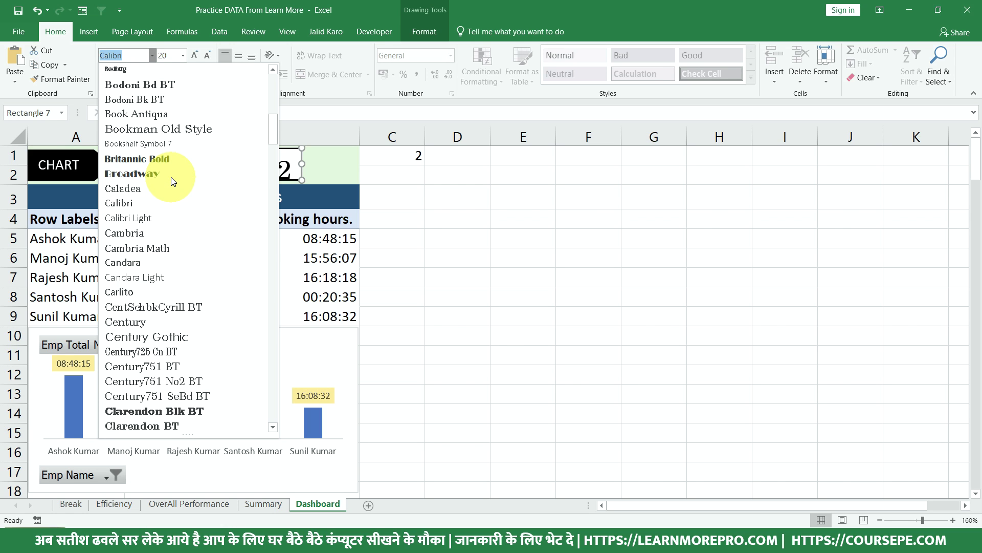
pyautogui.scroll(2, 174, 205)
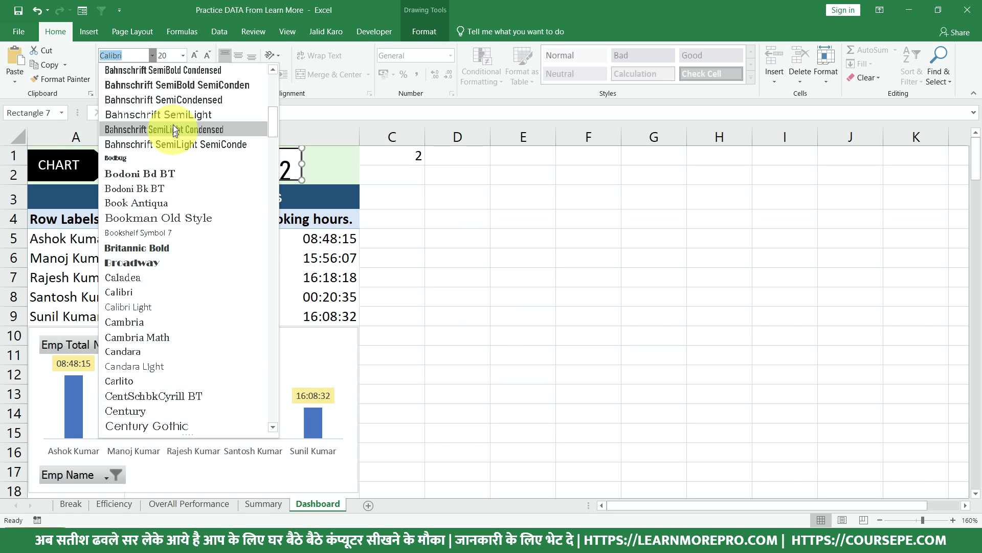
pyautogui.click(173, 85)
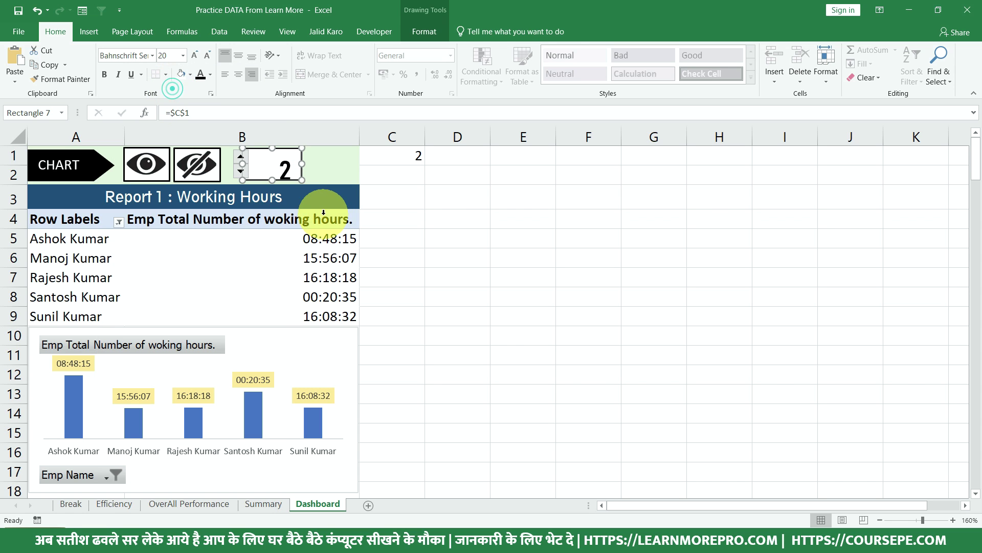
pyautogui.moveTo(289, 152); pyautogui.dragTo(302, 152)
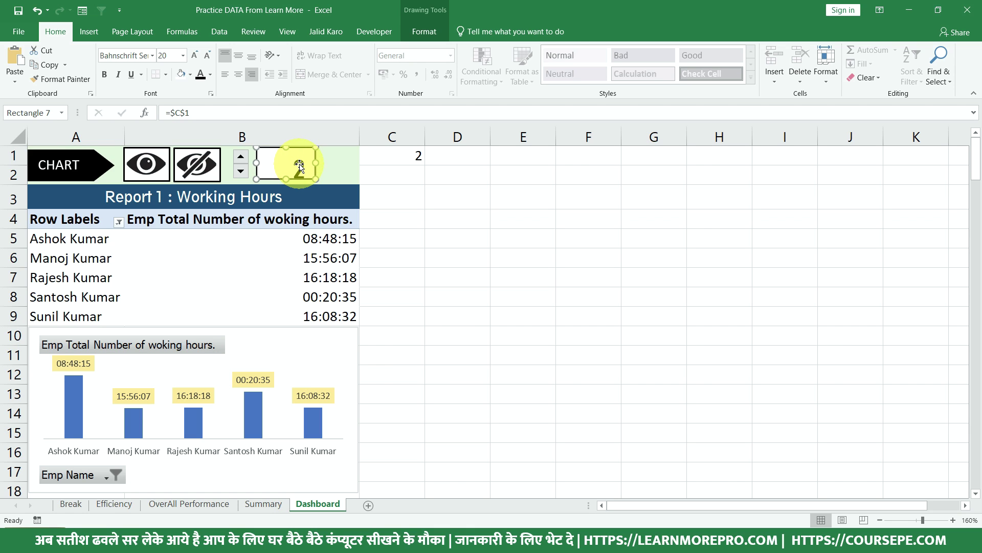
pyautogui.rightClick(300, 164)
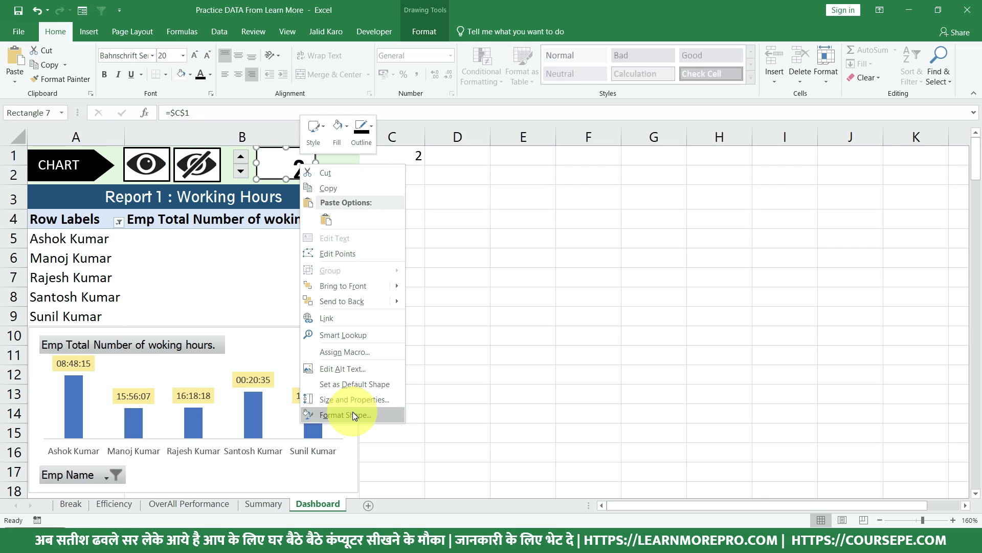
# Middle-align the number and set the box's top text margin to 0.1 cm in Format Shape
pyautogui.click(238, 56)
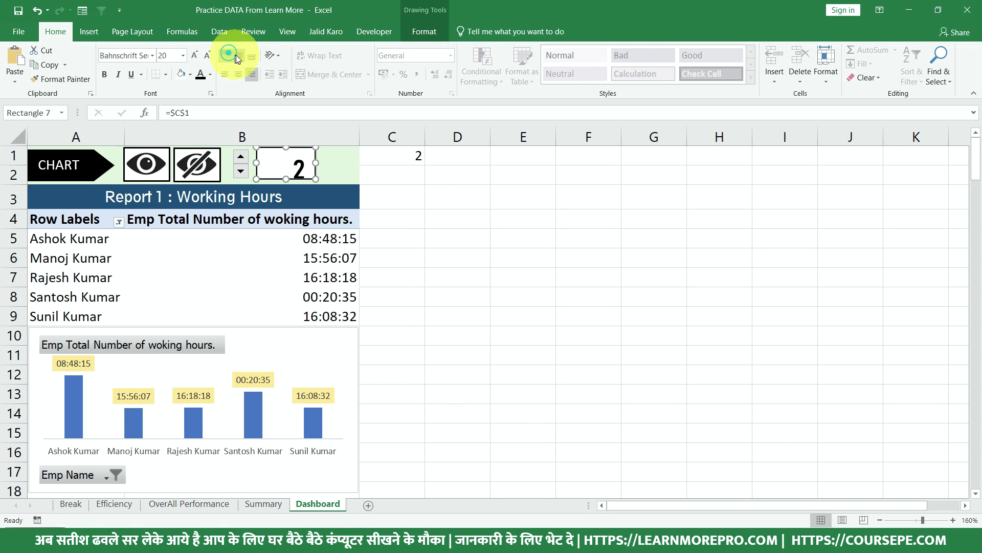
pyautogui.rightClick(305, 163)
pyautogui.click(367, 408)
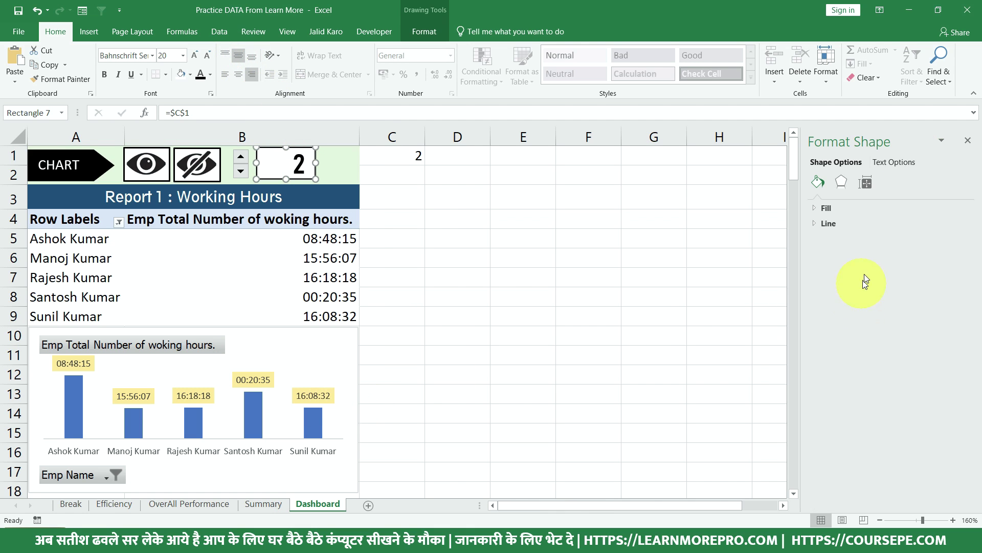
pyautogui.click(866, 183)
pyautogui.click(836, 238)
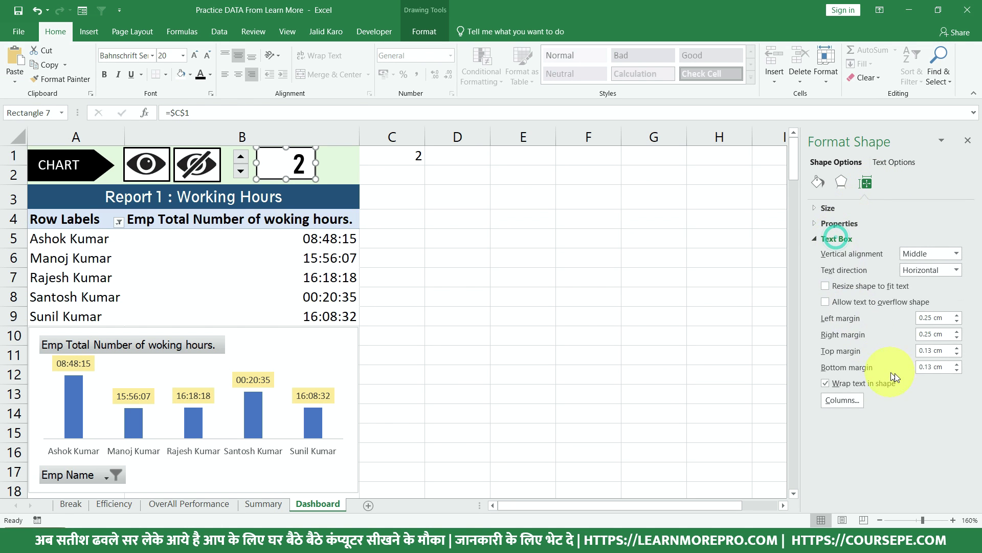
pyautogui.click(957, 353)
pyautogui.click(967, 140)
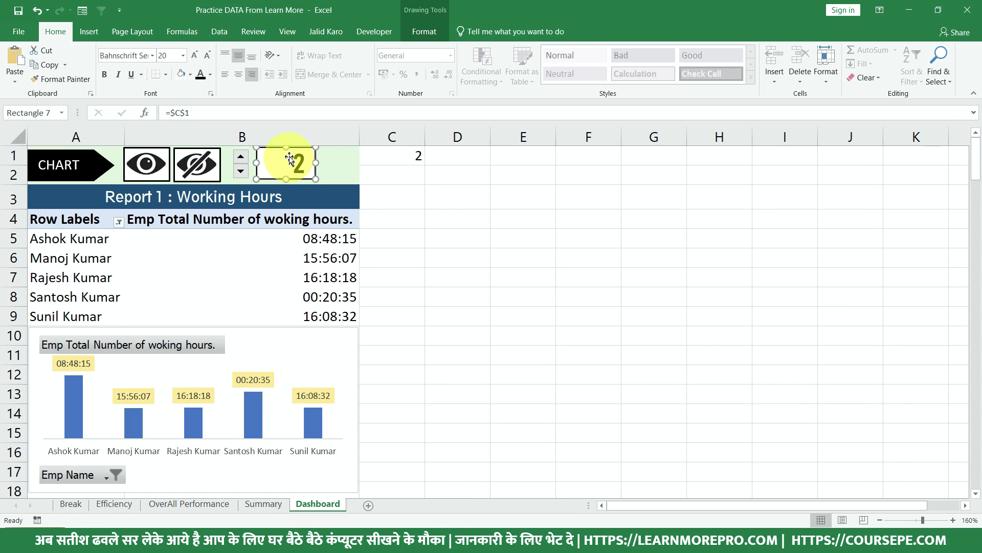
# Copy the CHART arrow beside the number box as a one-line RECORDS label and nudge the count box left
pyautogui.moveTo(300, 162); pyautogui.dragTo(274, 163)
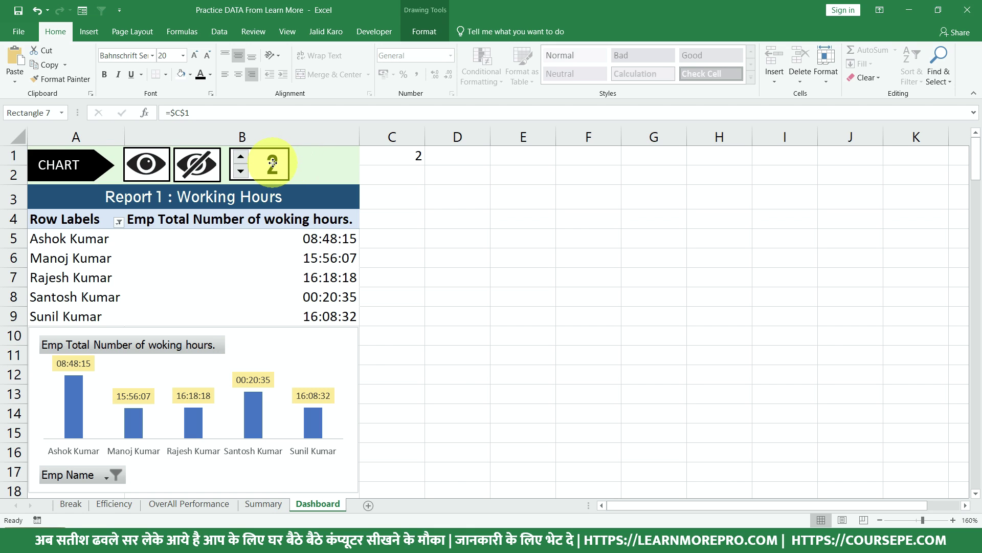
pyautogui.click(490, 236)
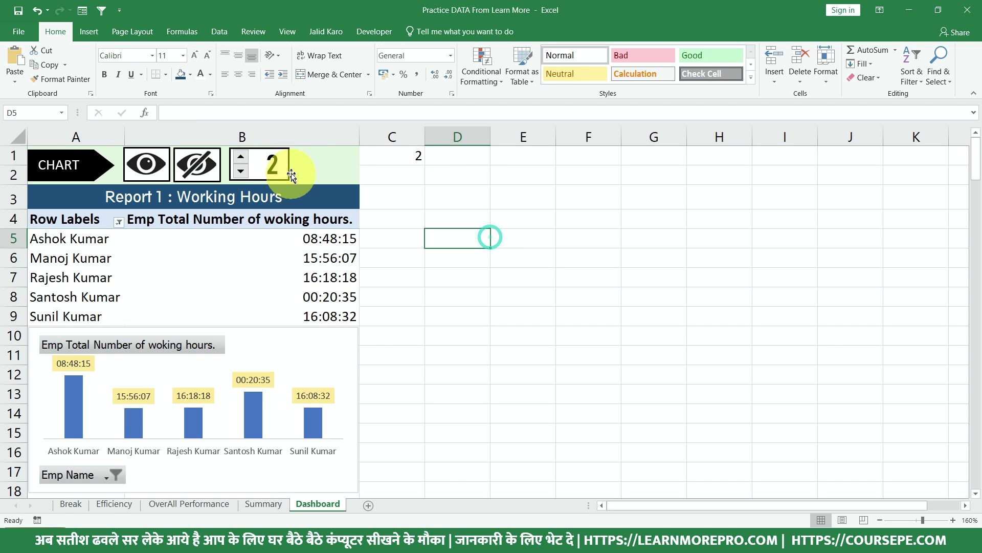
pyautogui.click(76, 180)
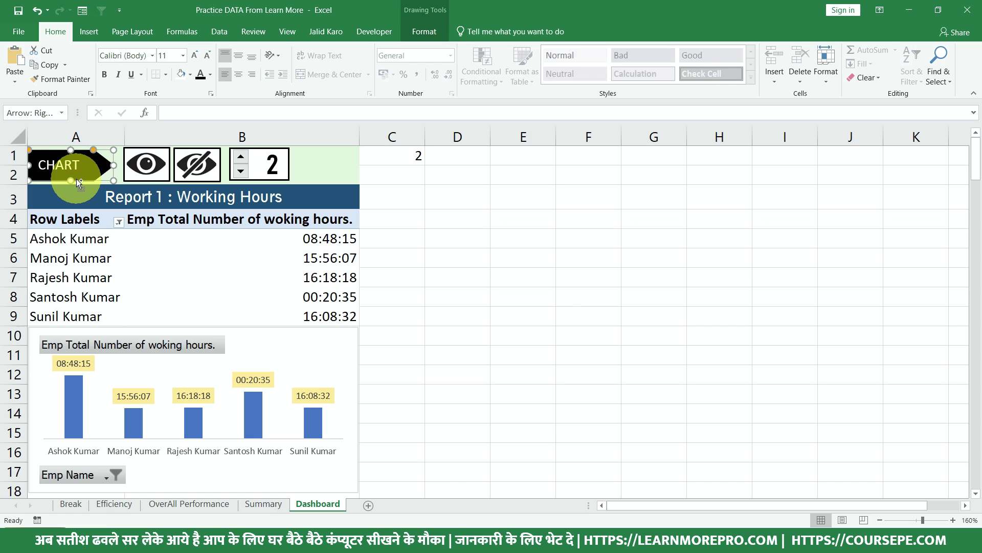
pyautogui.moveTo(80, 181)
pyautogui.mouseDown()
pyautogui.moveTo(423, 159)
pyautogui.moveTo(368, 171)
pyautogui.moveTo(423, 169)
pyautogui.moveTo(293, 167)
pyautogui.mouseUp()
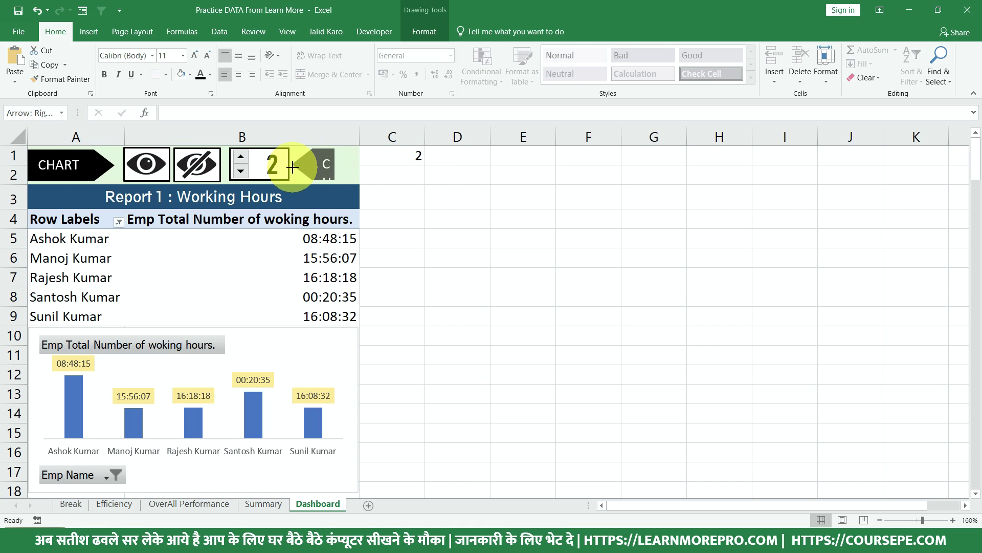
pyautogui.moveTo(293, 168); pyautogui.dragTo(368, 154)
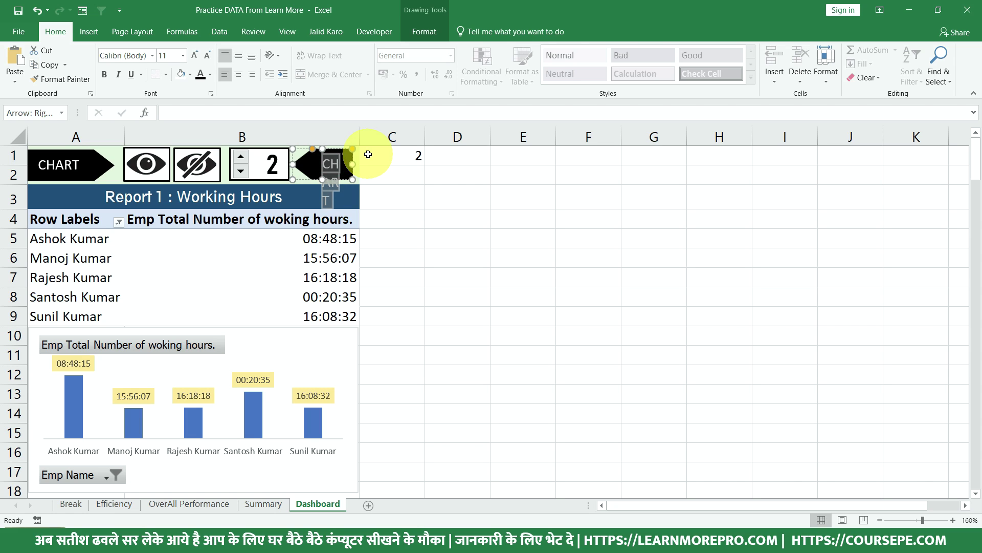
pyautogui.write('RECORDS')
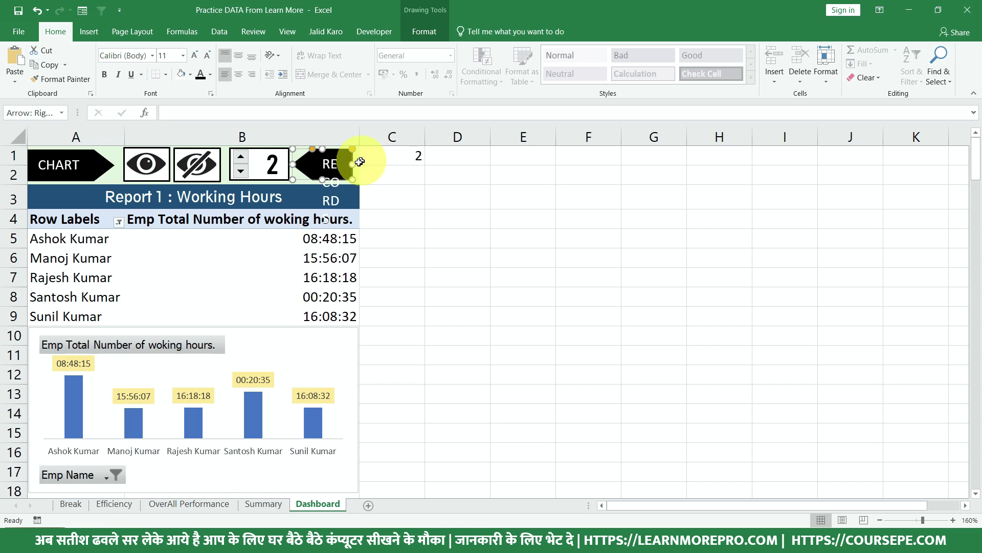
pyautogui.moveTo(352, 164); pyautogui.dragTo(399, 164)
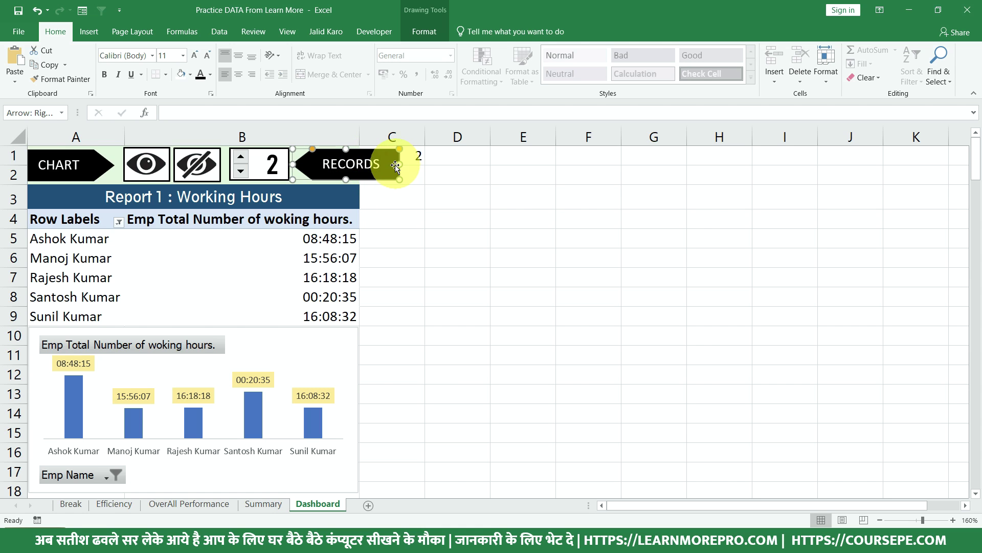
pyautogui.click(264, 161)
pyautogui.moveTo(264, 161); pyautogui.dragTo(262, 162)
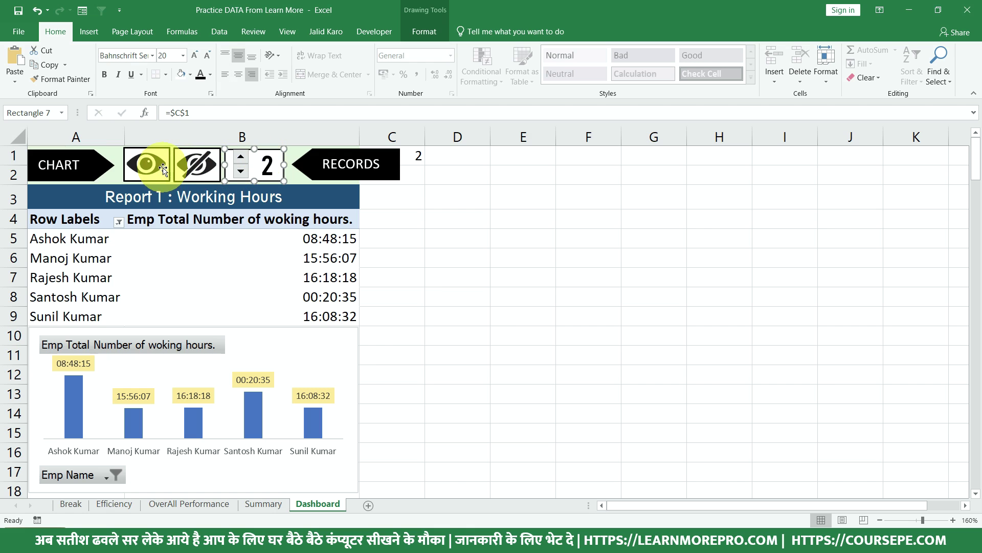
# Shift the eye icon, spinner and RECORDS arrow left and narrow the arrow
pyautogui.moveTo(163, 168)
pyautogui.mouseDown()
pyautogui.moveTo(153, 168)
pyautogui.moveTo(204, 163)
pyautogui.mouseUp()
pyautogui.click(227, 166)
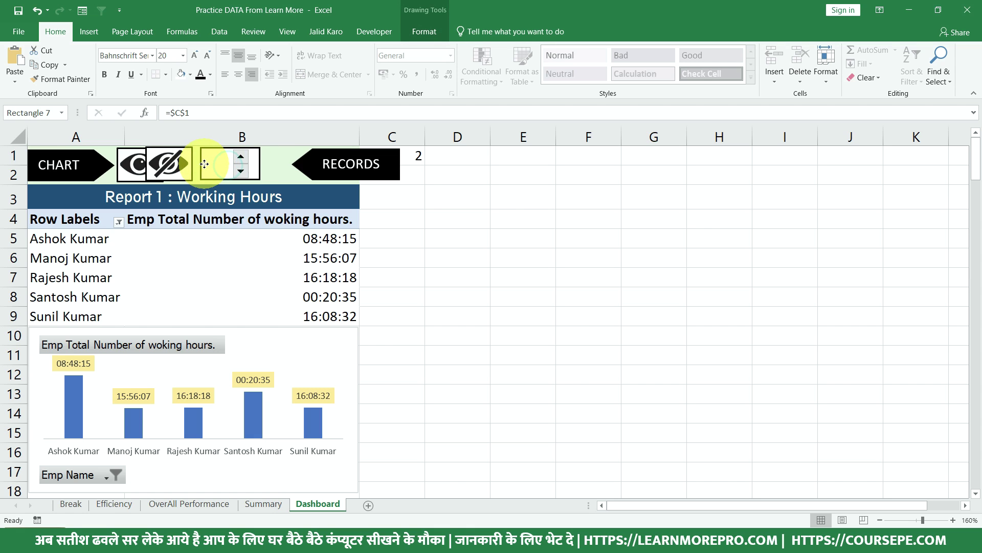
pyautogui.keyDown('ctrl'); pyautogui.click(243, 160); pyautogui.keyUp('ctrl')
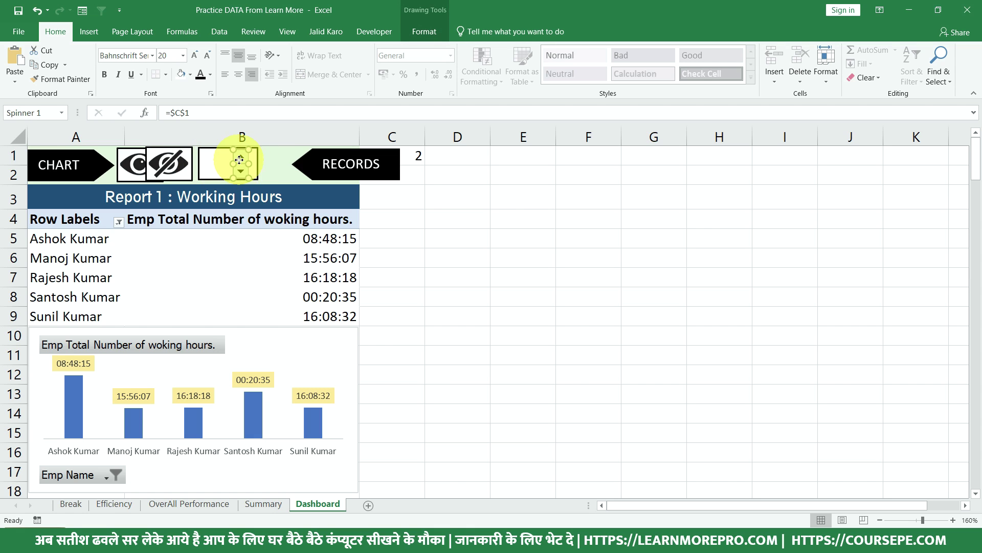
pyautogui.moveTo(244, 160); pyautogui.dragTo(213, 157)
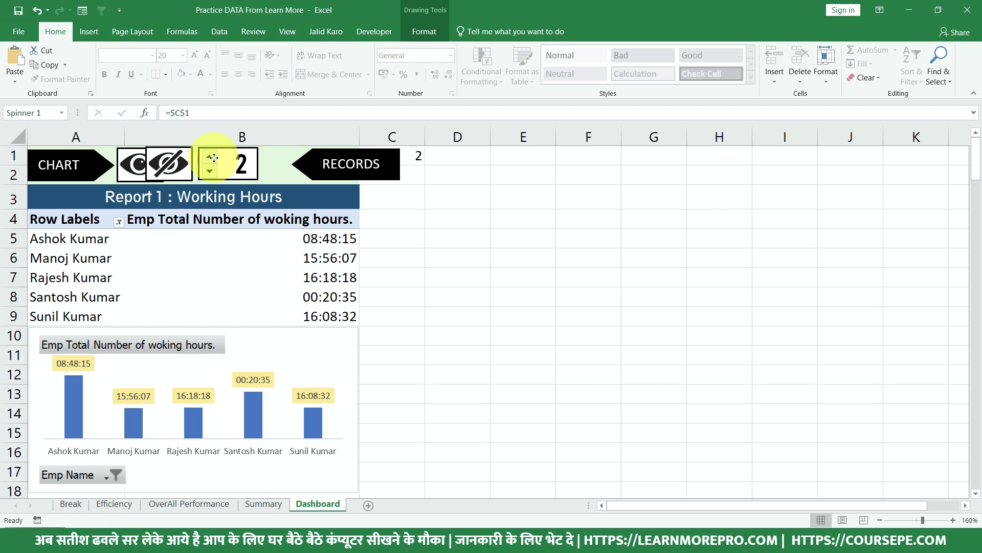
pyautogui.keyDown('ctrl'); pyautogui.click(319, 164); pyautogui.keyUp('ctrl')
pyautogui.moveTo(320, 165); pyautogui.dragTo(280, 164)
pyautogui.moveTo(371, 165); pyautogui.dragTo(357, 165)
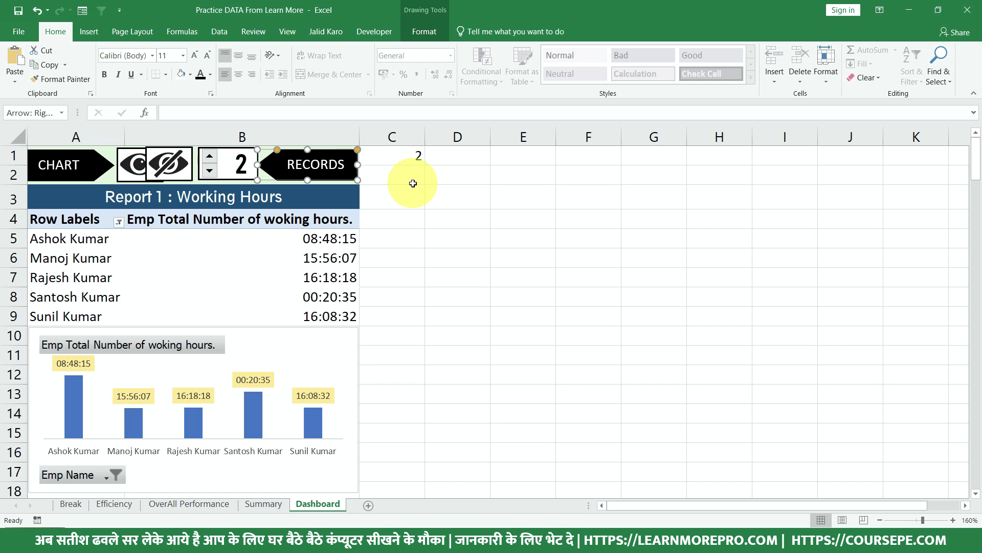
pyautogui.click(432, 197)
# Lower the record count in the box to 1 with the spinner
pyautogui.click(225, 166)
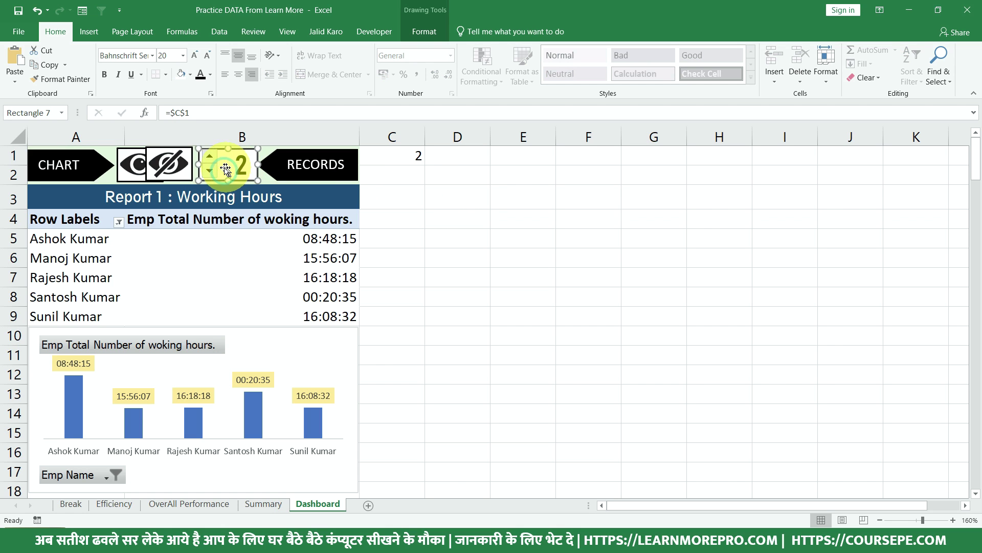
pyautogui.click(210, 170)
pyautogui.rightClick(211, 159)
pyautogui.press('Escape')
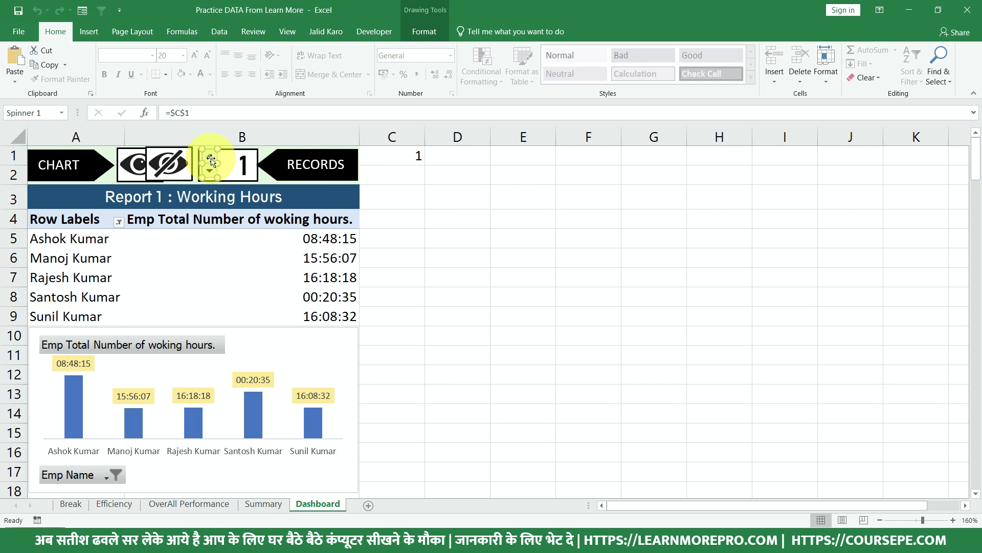
pyautogui.click(450, 235)
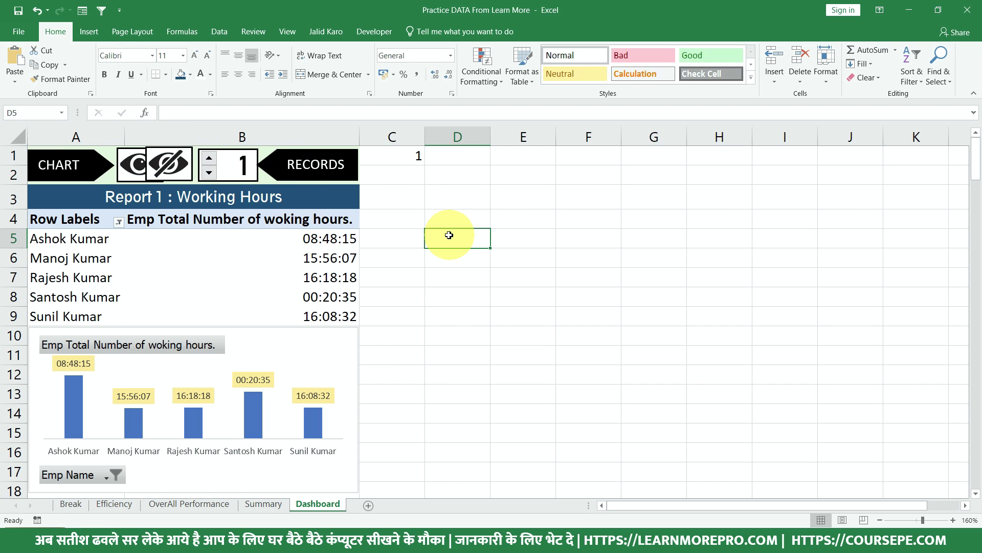
pyautogui.click(449, 235)
pyautogui.click(244, 165)
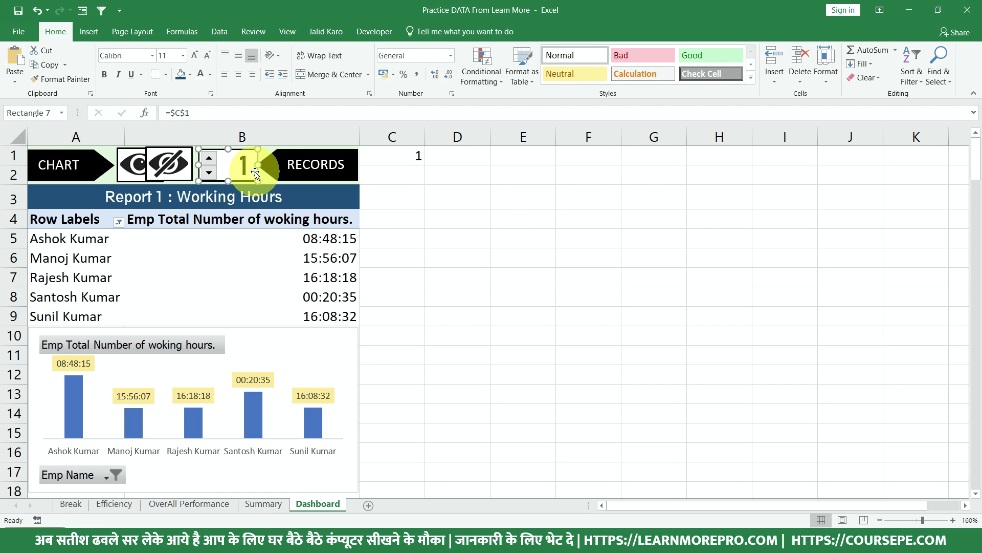
pyautogui.rightClick(212, 162)
pyautogui.press('Escape')
pyautogui.click(451, 217)
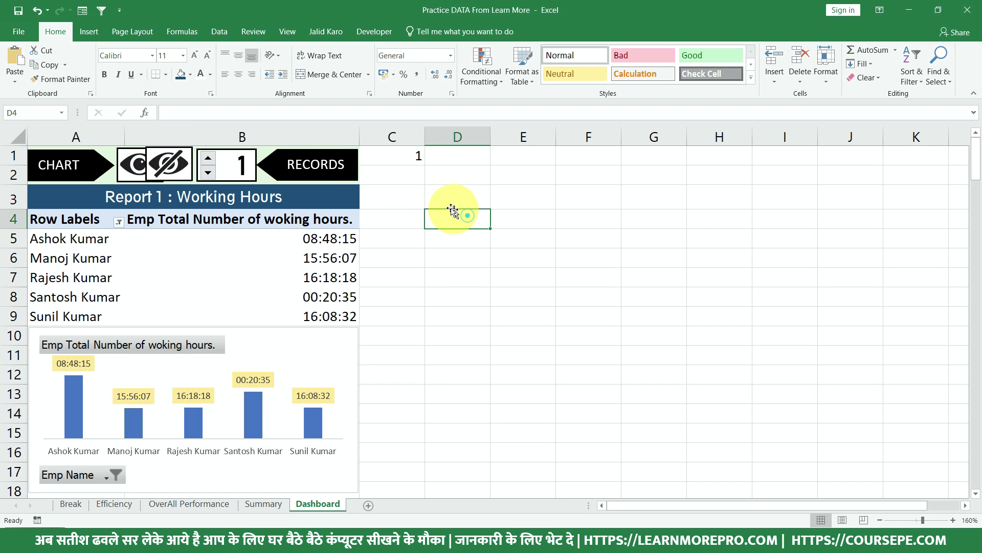
# Make C1's value white to hide it and narrow column C
pyautogui.click(410, 154)
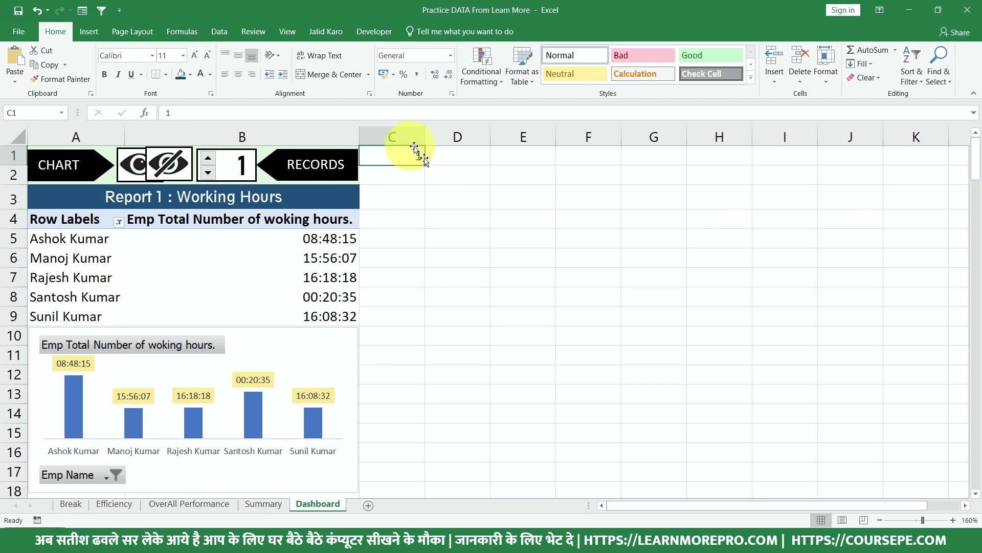
pyautogui.click(198, 73)
pyautogui.moveTo(423, 137); pyautogui.dragTo(398, 137)
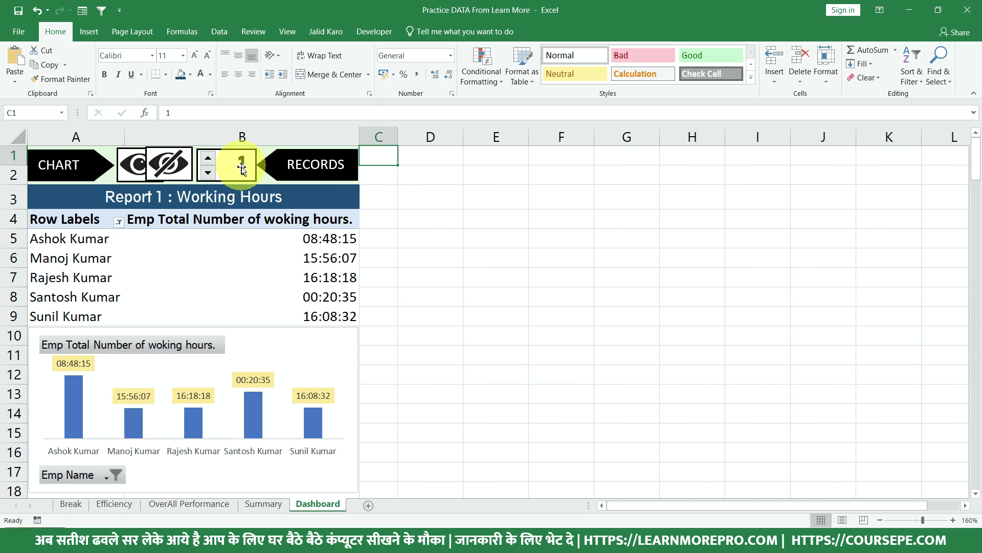
pyautogui.click(209, 160)
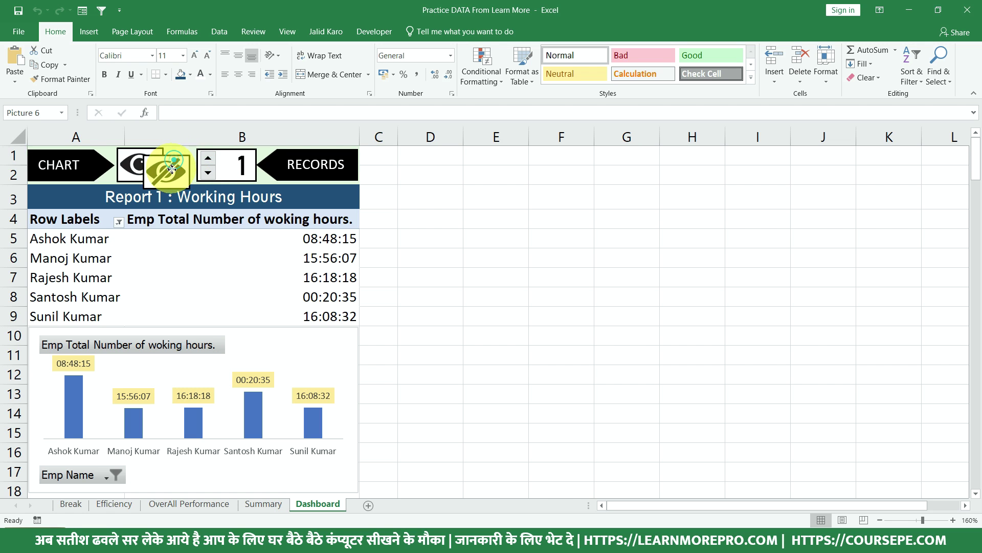
# Move the crossed-eye icon to D1, raise the record count to 5, and show the Developer tab
pyautogui.moveTo(174, 161); pyautogui.dragTo(463, 166)
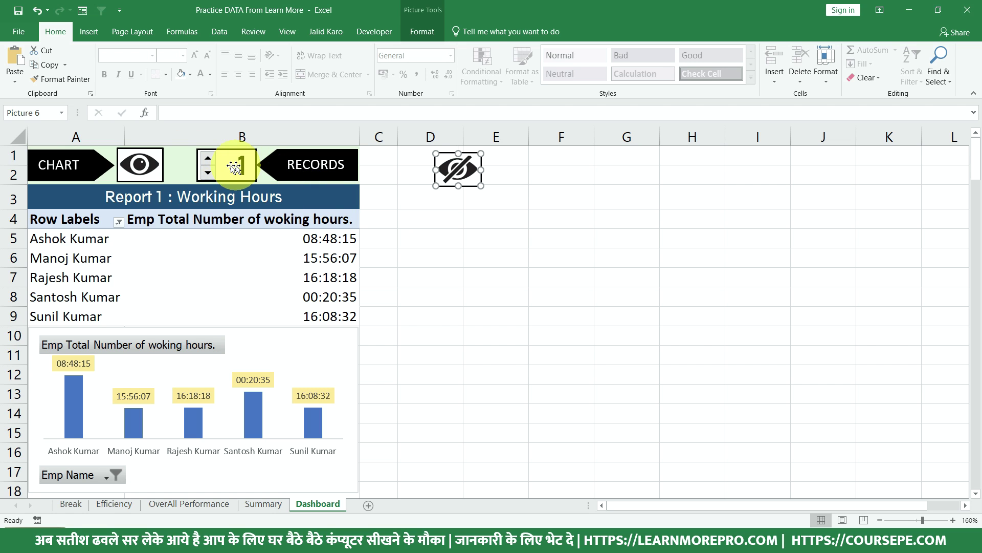
pyautogui.click(208, 159)
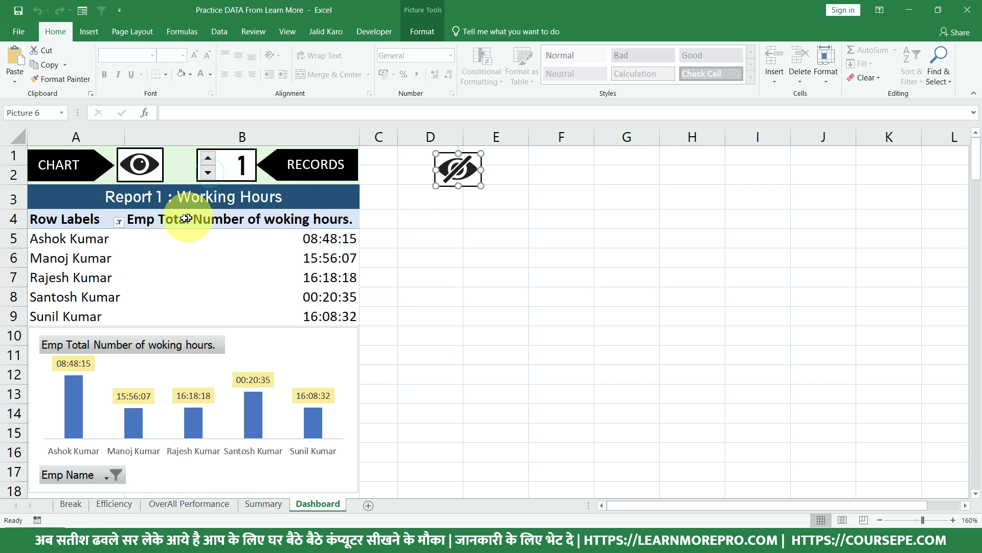
pyautogui.moveTo(89, 237); pyautogui.dragTo(251, 315)
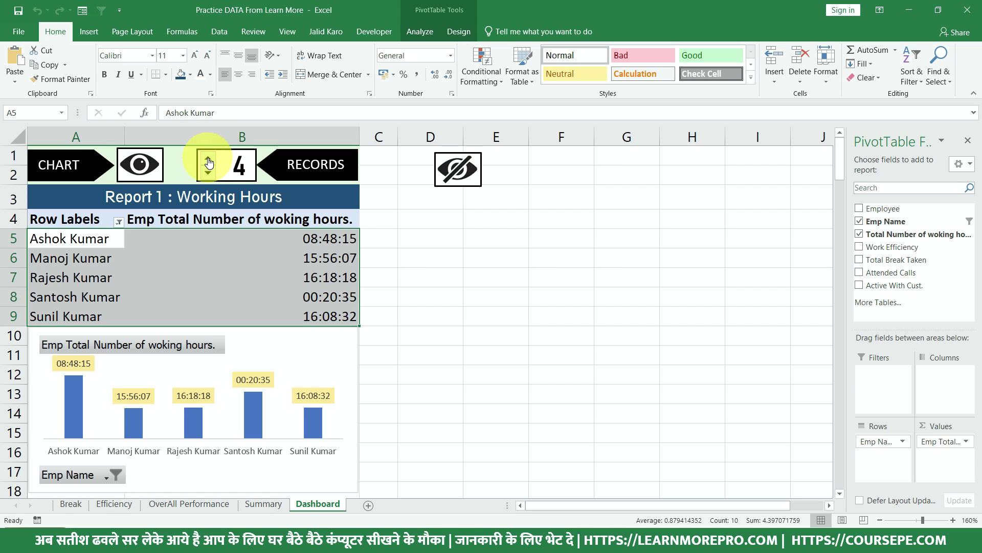
pyautogui.click(208, 157)
pyautogui.click(199, 236)
pyautogui.click(185, 218)
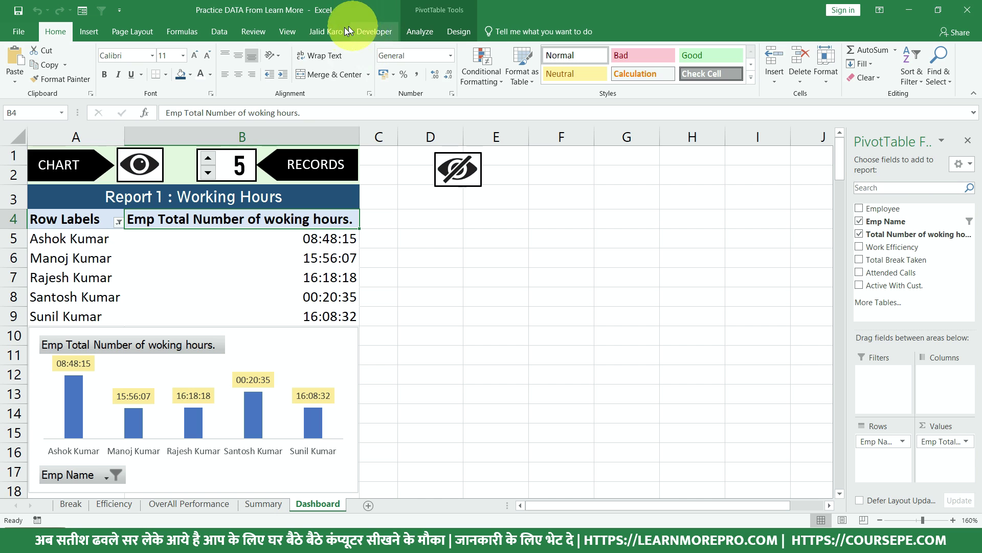
pyautogui.click(381, 33)
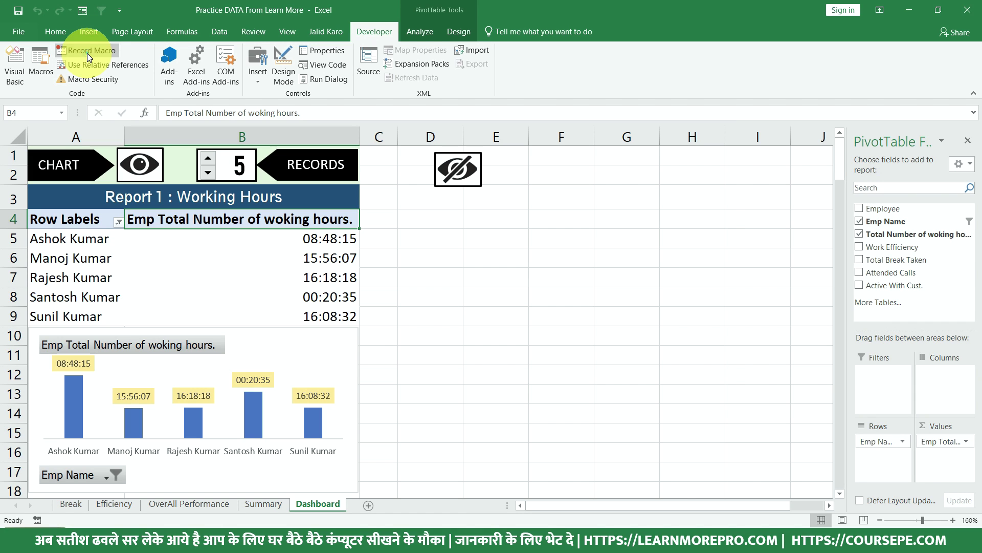
# Check the Row Labels filter, select a row label in A6, and open Record Macro with default name Macro8
pyautogui.click(87, 51)
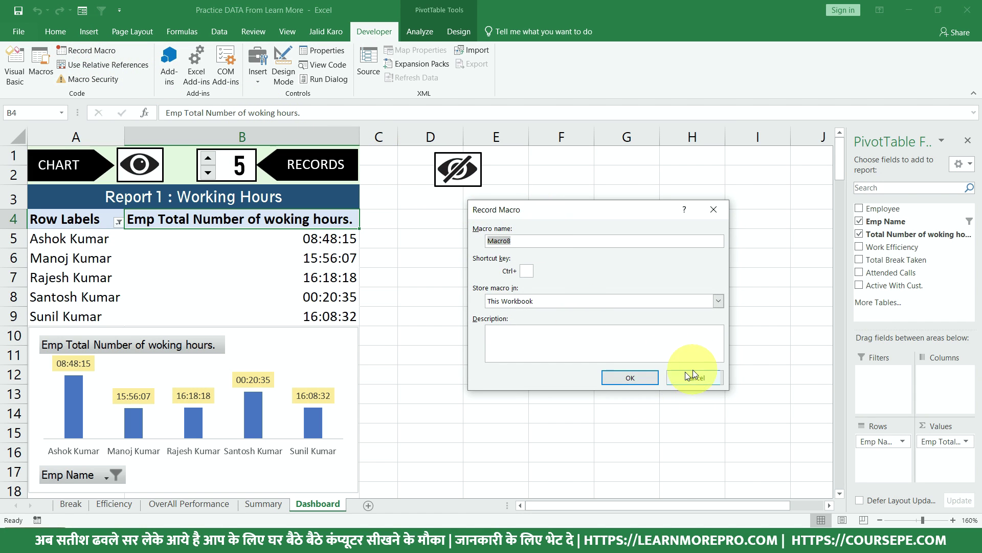
pyautogui.click(714, 209)
pyautogui.click(80, 220)
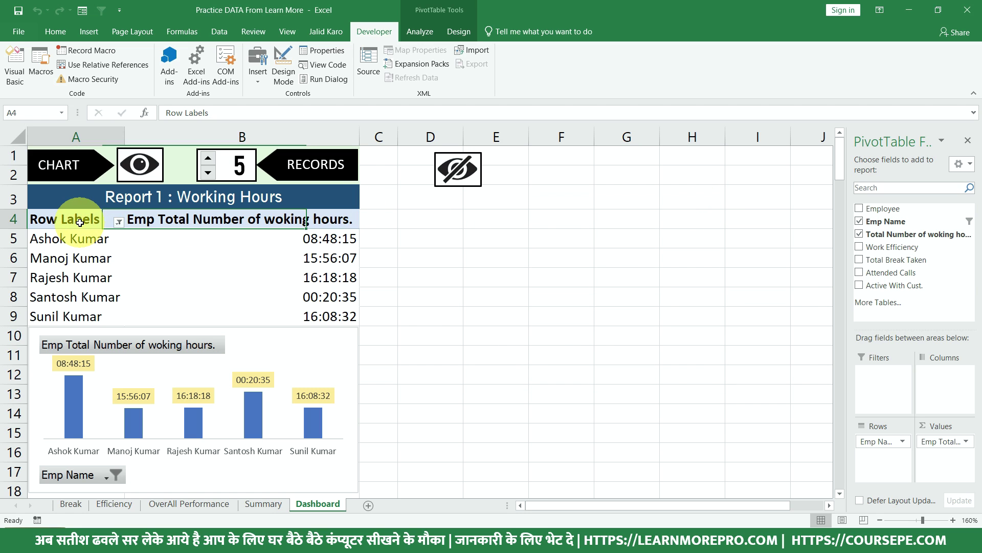
pyautogui.click(119, 223)
pyautogui.moveTo(40, 314)
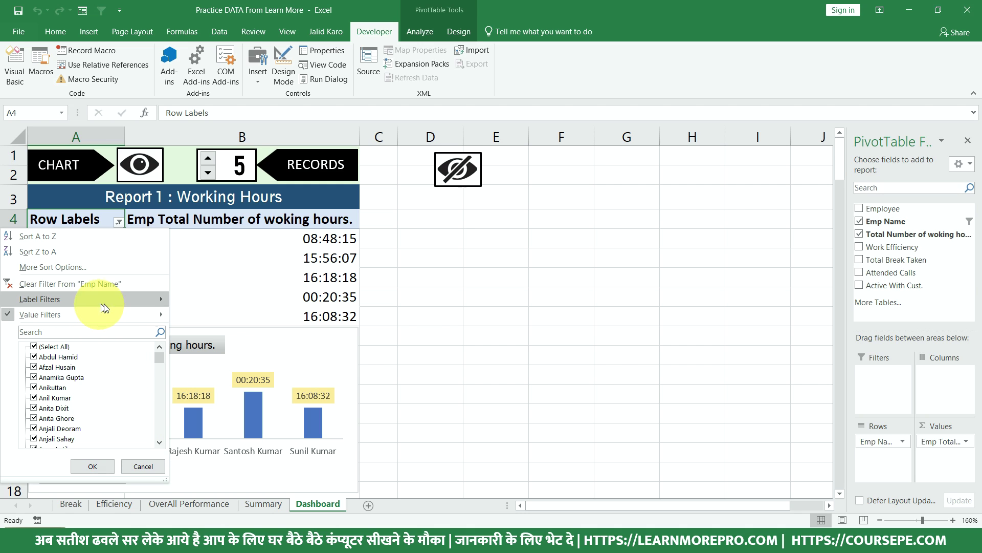
pyautogui.click(261, 274)
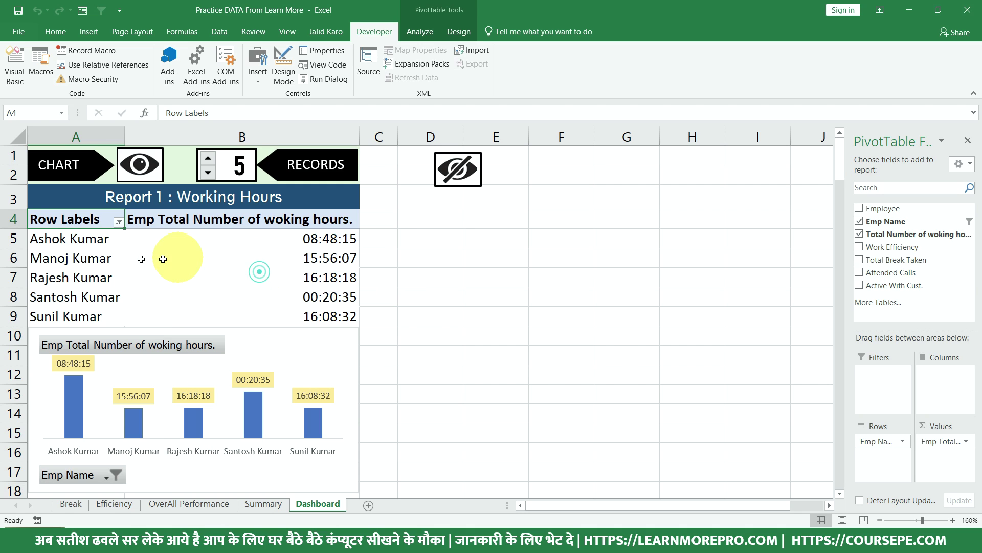
pyautogui.click(119, 223)
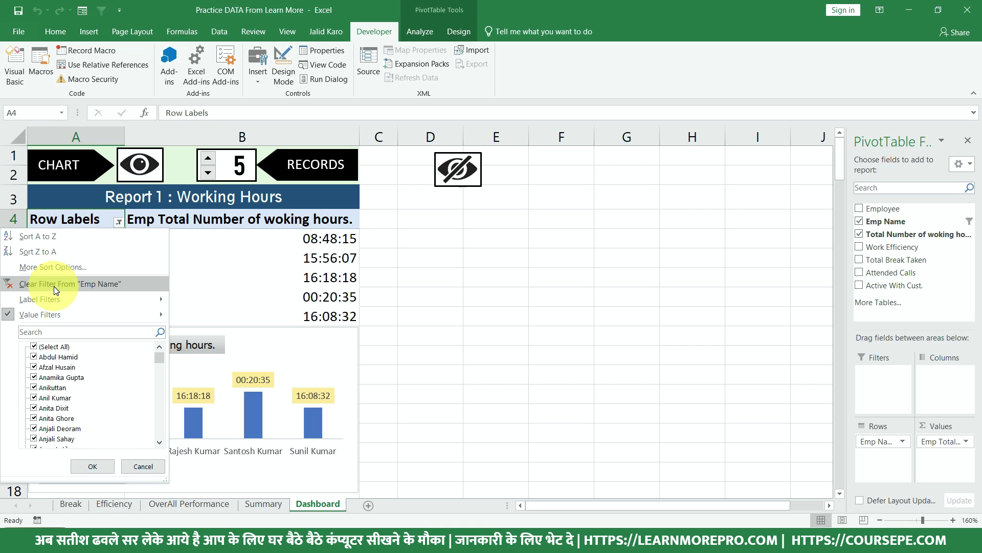
pyautogui.click(253, 265)
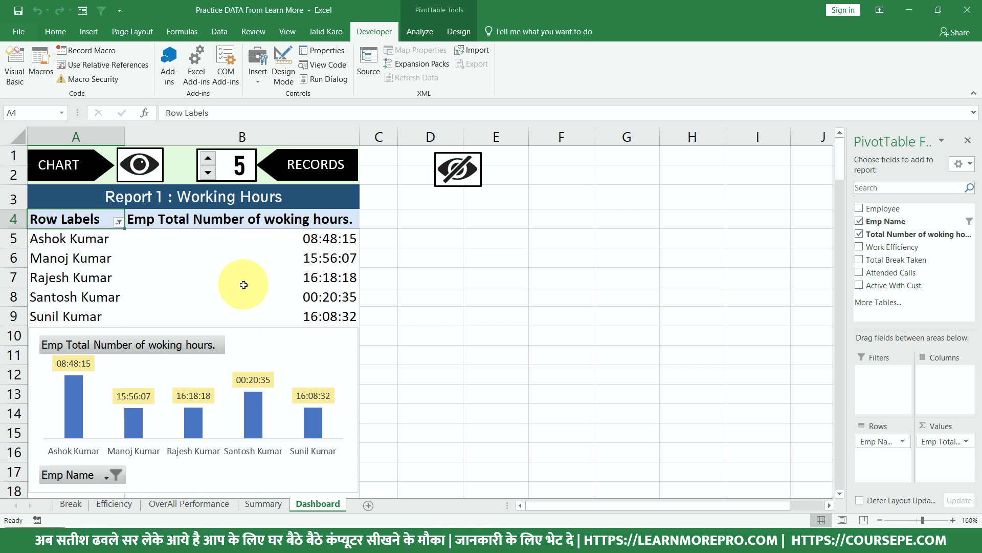
pyautogui.click(111, 266)
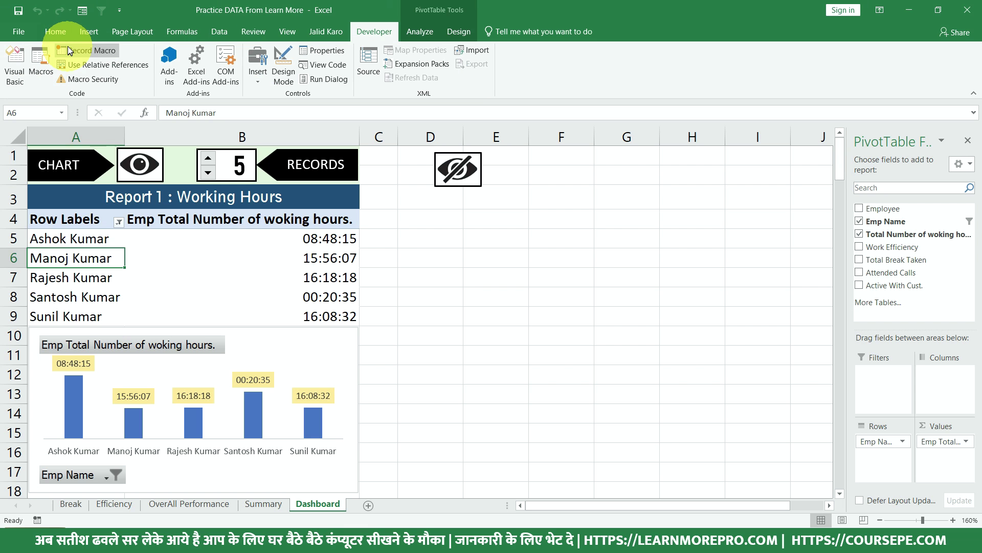
pyautogui.click(68, 50)
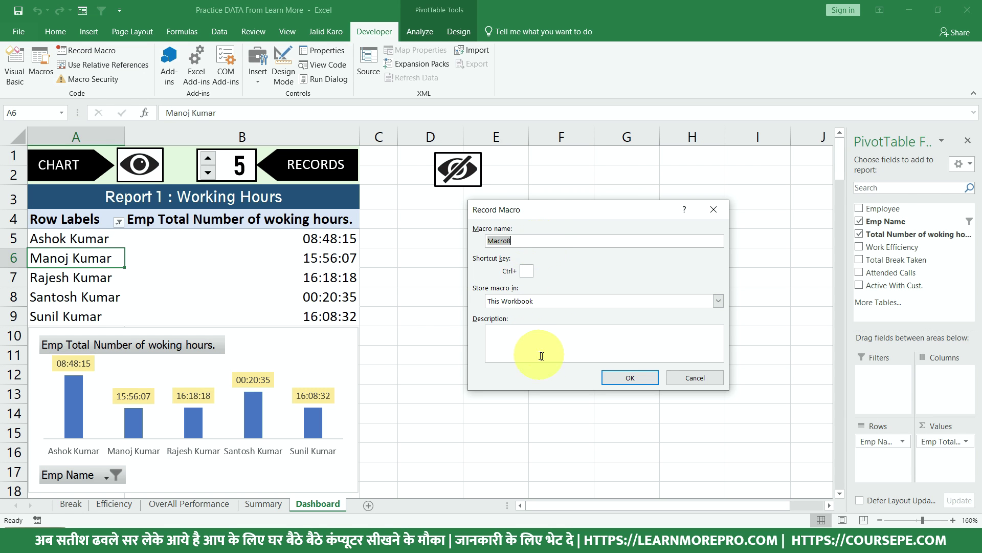
# Start recording the macro and clear the Emp Name filter to show all employees
pyautogui.click(623, 377)
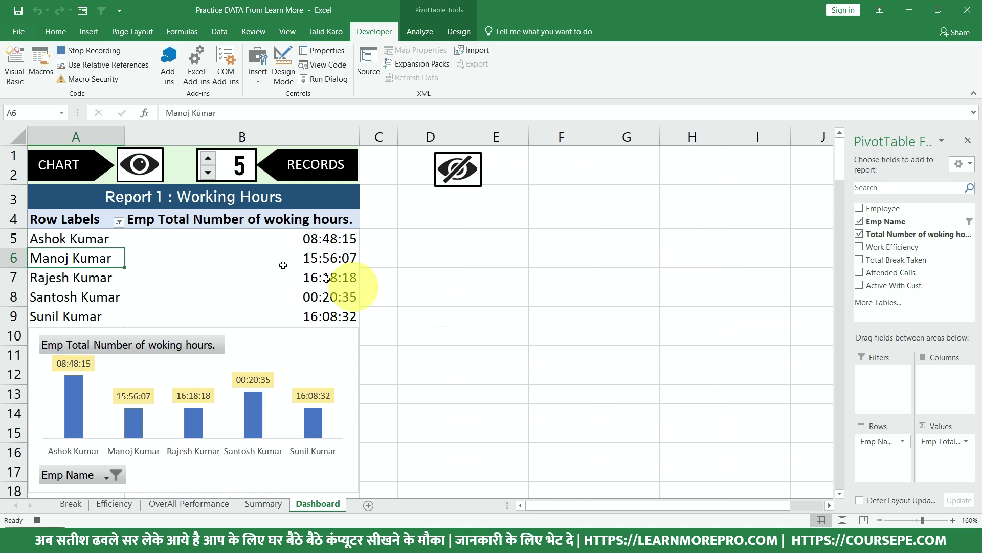
pyautogui.click(96, 221)
pyautogui.click(118, 223)
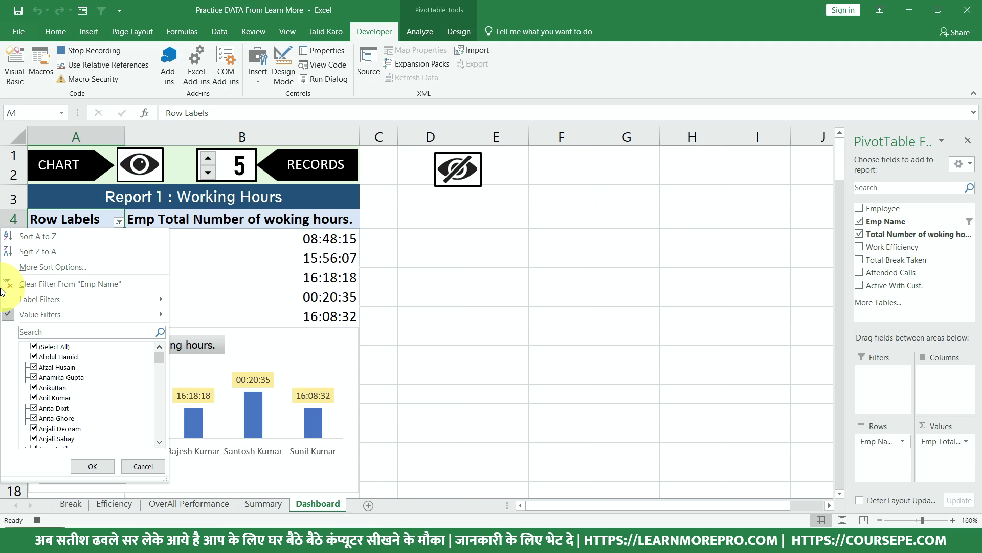
pyautogui.click(64, 283)
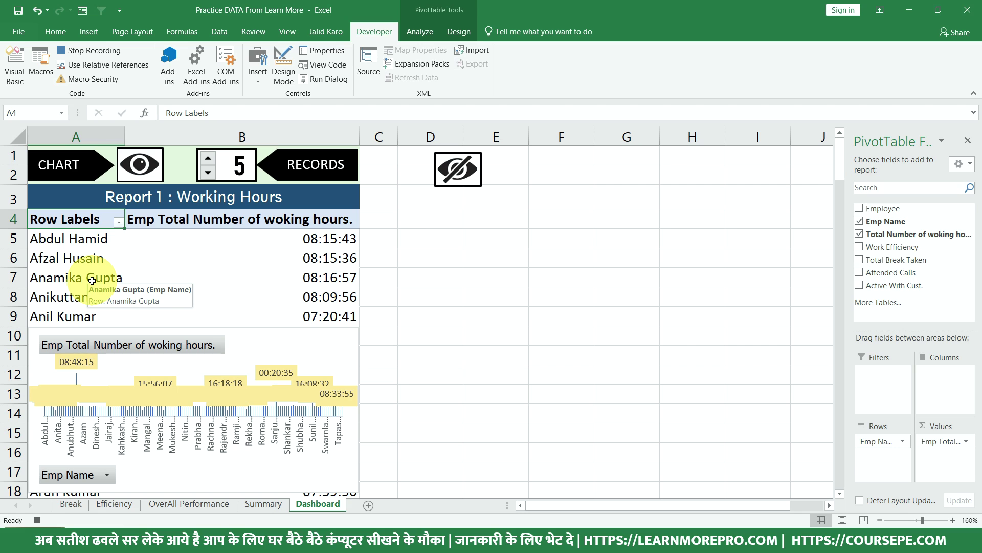
# Apply a Top 5 value filter to the employee Row Labels
pyautogui.click(119, 222)
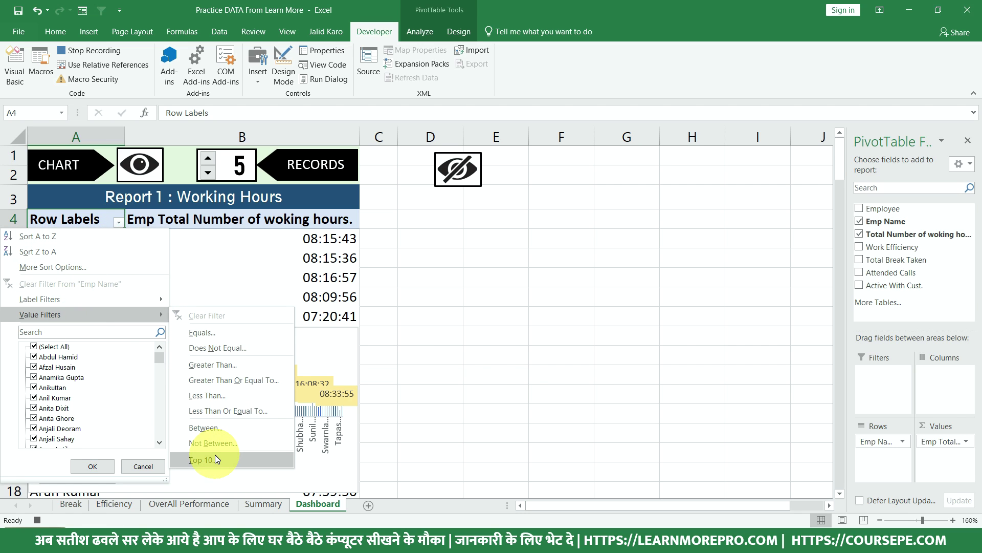
pyautogui.click(214, 456)
pyautogui.doubleClick(504, 299)
pyautogui.write('5')
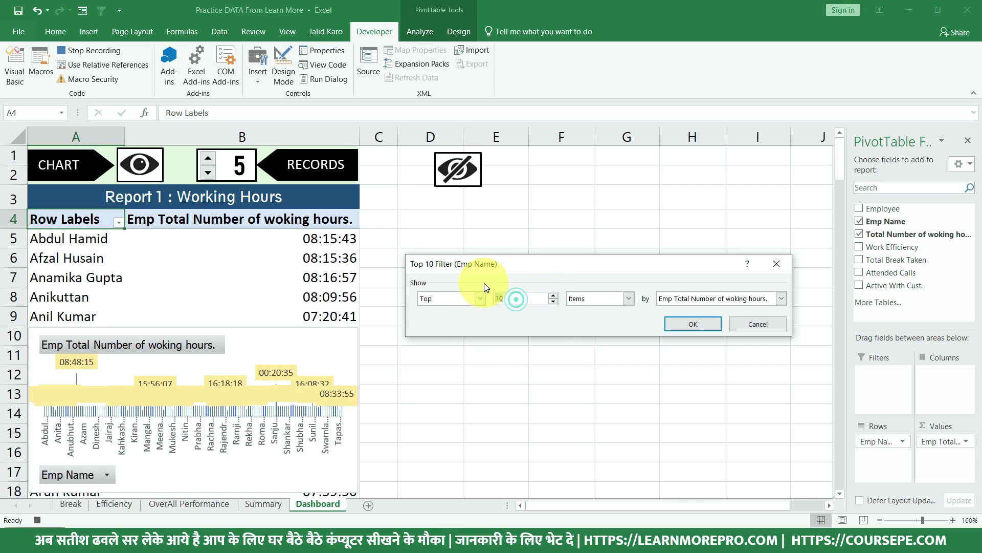
pyautogui.click(693, 324)
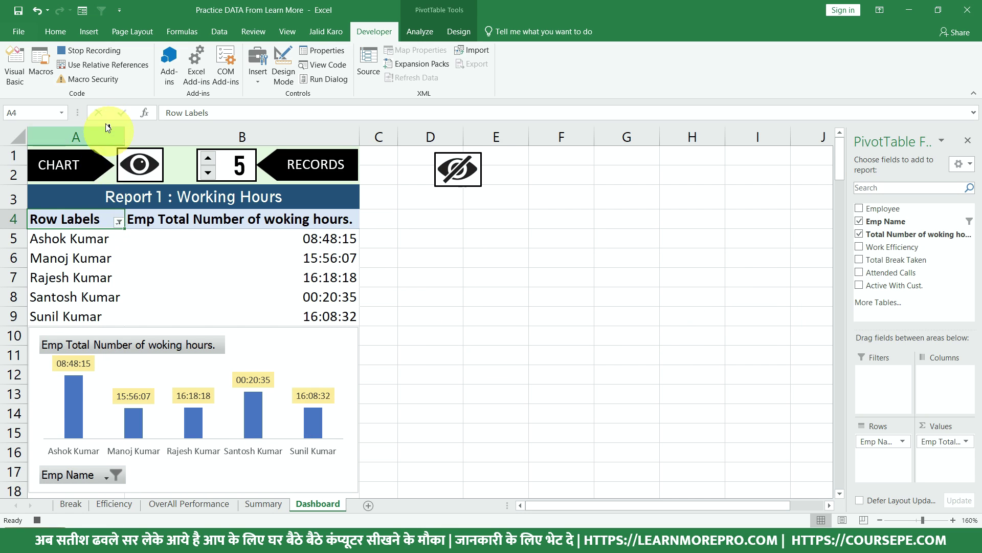
# Stop the macro recording and select the Row Labels header cell
pyautogui.click(89, 53)
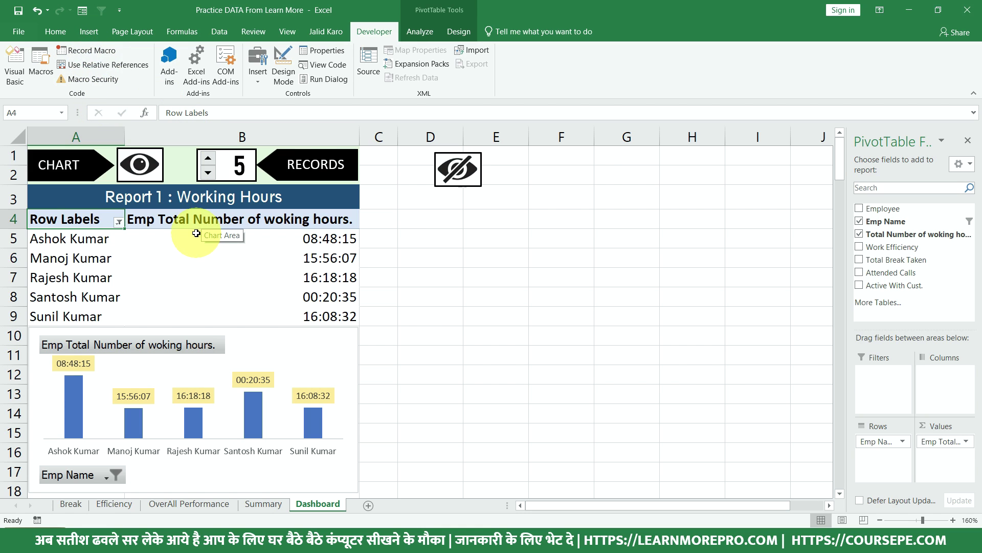
pyautogui.moveTo(184, 235)
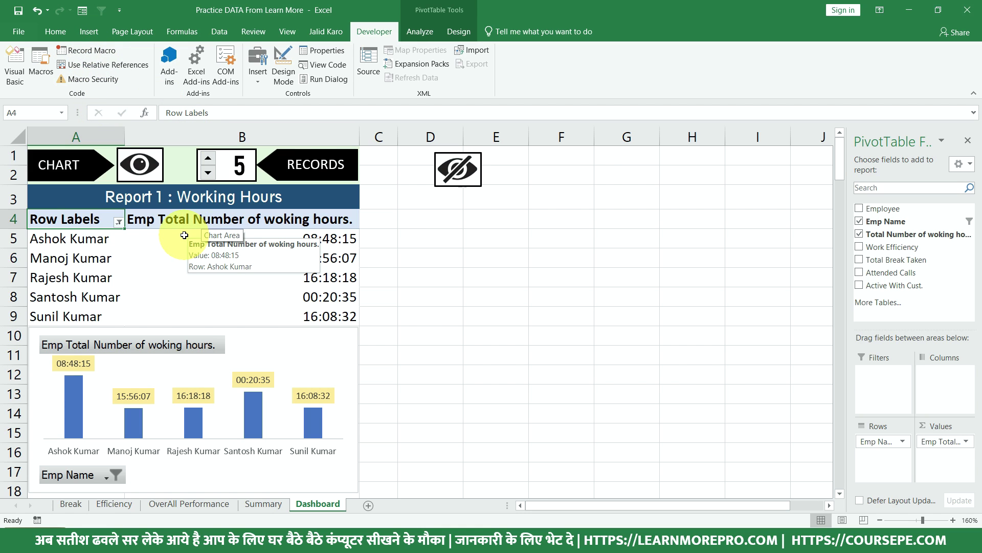
pyautogui.click(184, 220)
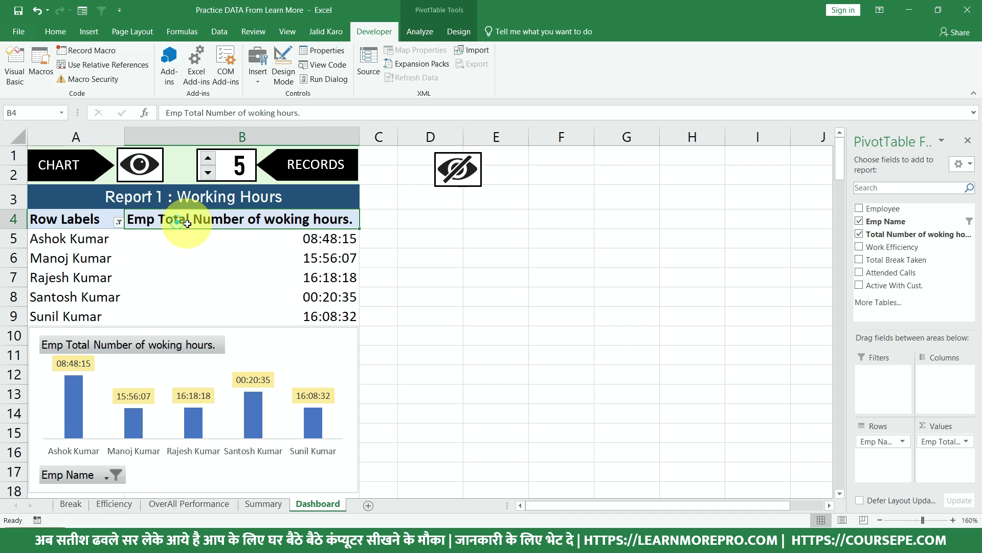
pyautogui.click(88, 224)
pyautogui.click(184, 224)
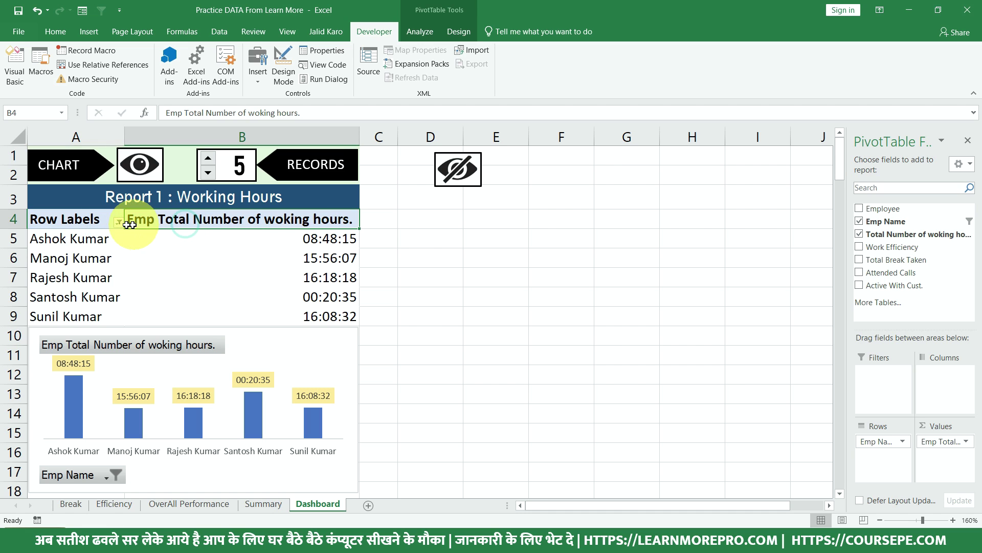
pyautogui.click(103, 221)
pyautogui.click(134, 224)
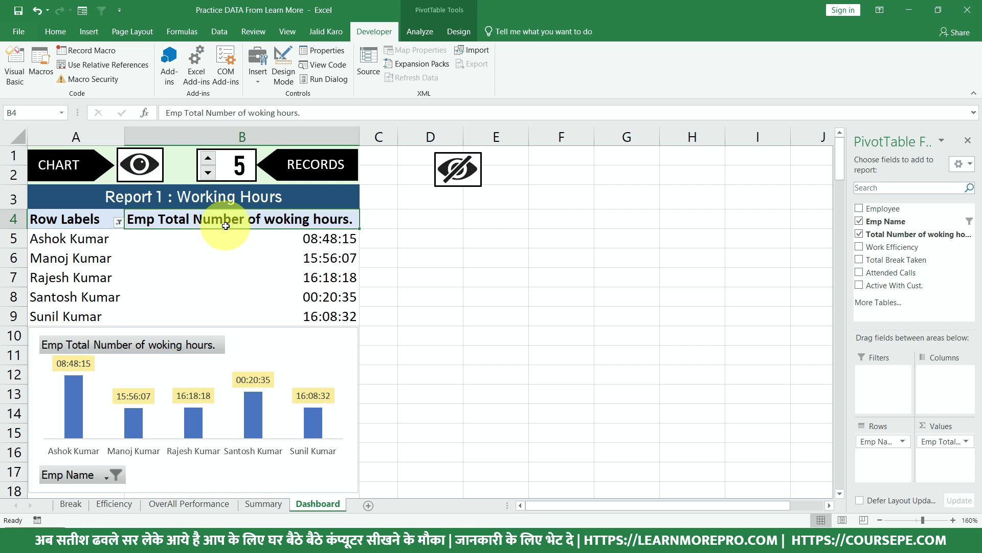
# Select the pivot headers, the five listed employee names and their working hours
pyautogui.click(97, 220)
pyautogui.click(159, 220)
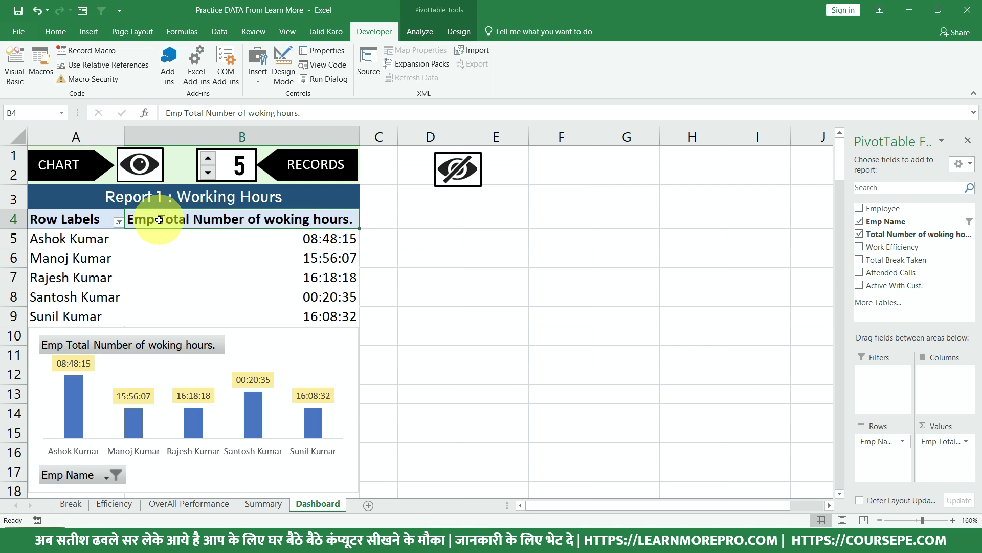
pyautogui.click(79, 220)
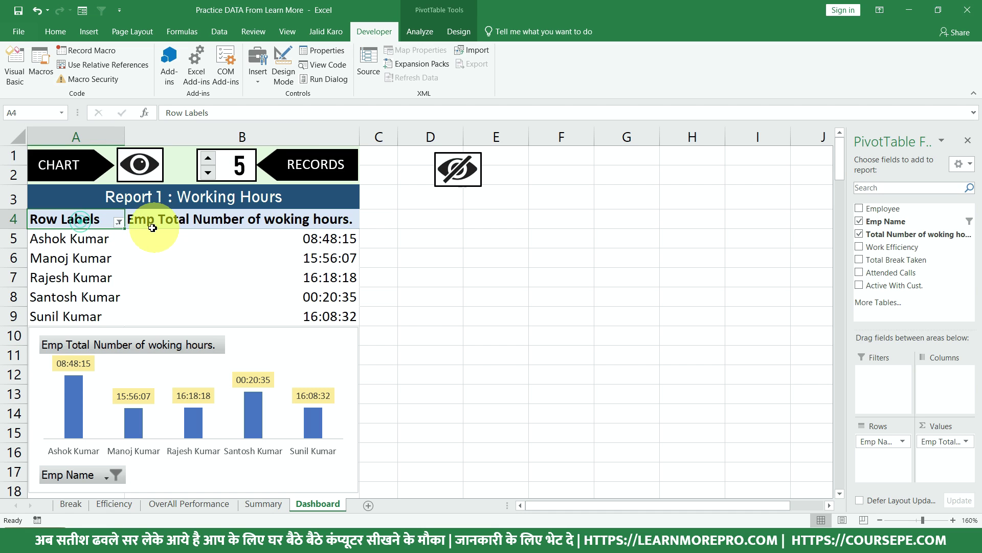
pyautogui.click(176, 221)
pyautogui.moveTo(71, 239); pyautogui.dragTo(77, 311)
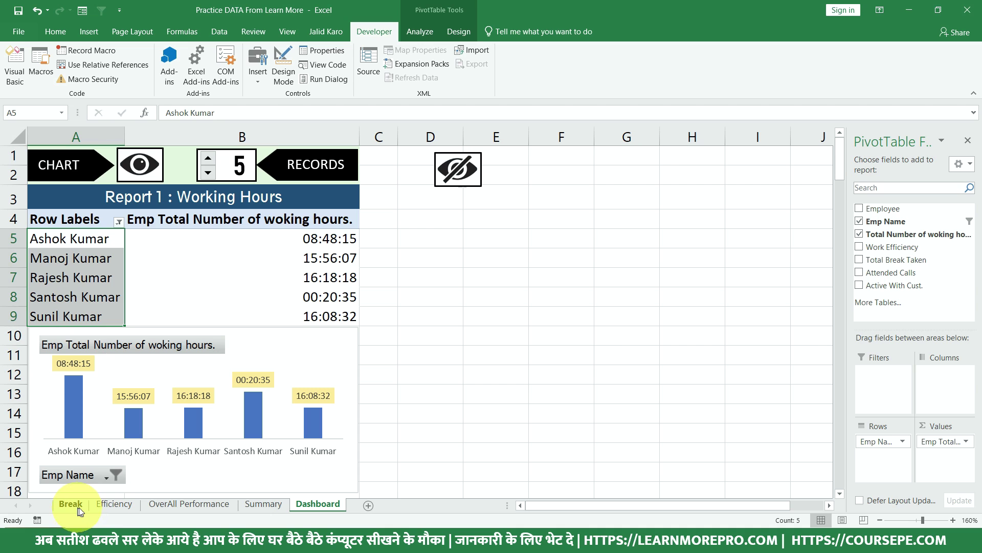
pyautogui.moveTo(93, 242)
pyautogui.mouseDown()
pyautogui.moveTo(193, 280)
pyautogui.moveTo(190, 204)
pyautogui.mouseUp()
pyautogui.click(96, 219)
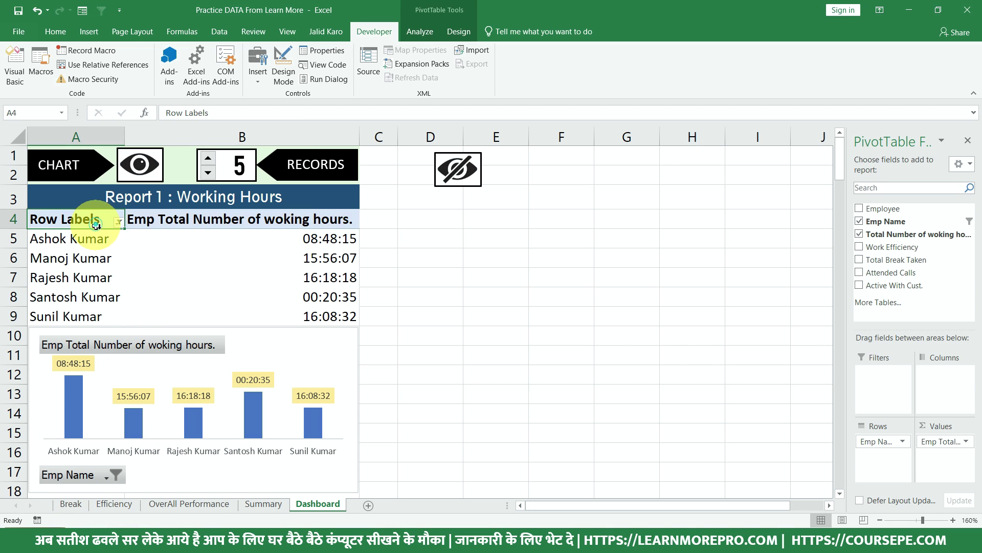
pyautogui.click(179, 222)
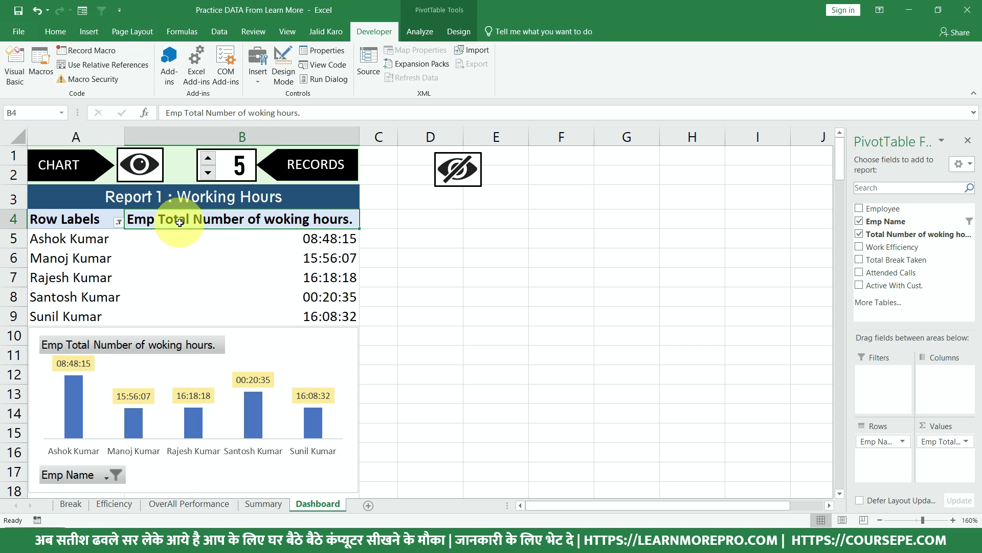
# Open the VBA editor with Alt+F11, maximize it, then close and reopen it
pyautogui.hotkey('alt', 'F11')
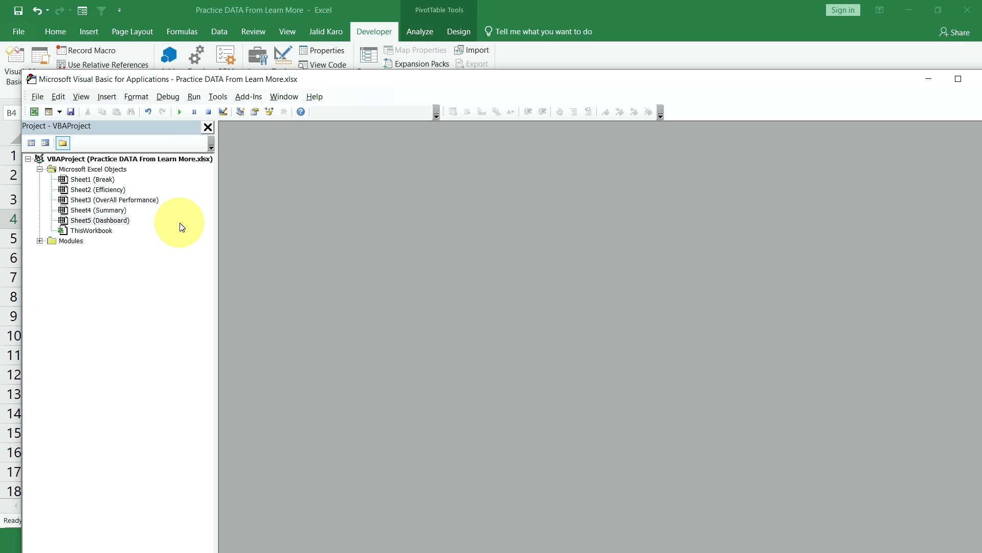
pyautogui.doubleClick(431, 78)
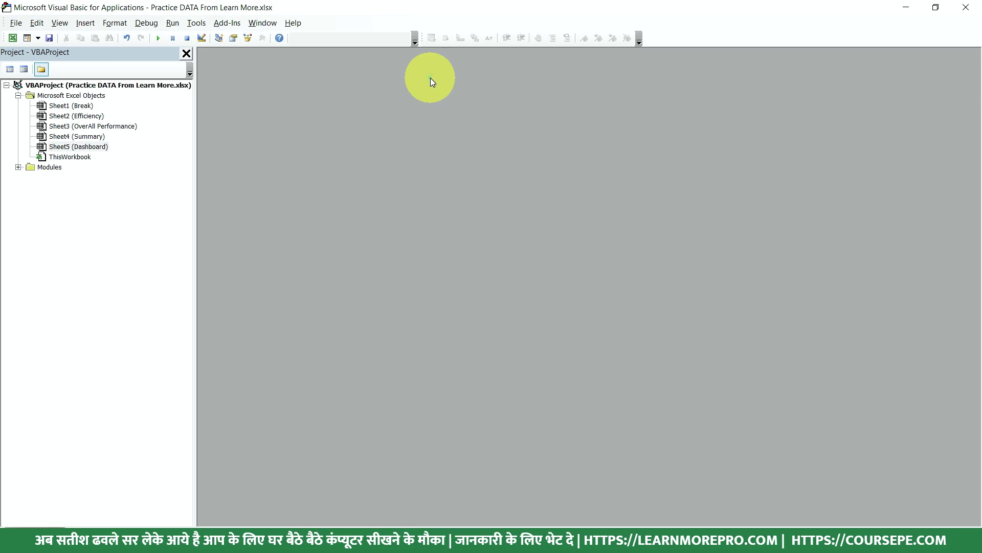
pyautogui.click(966, 7)
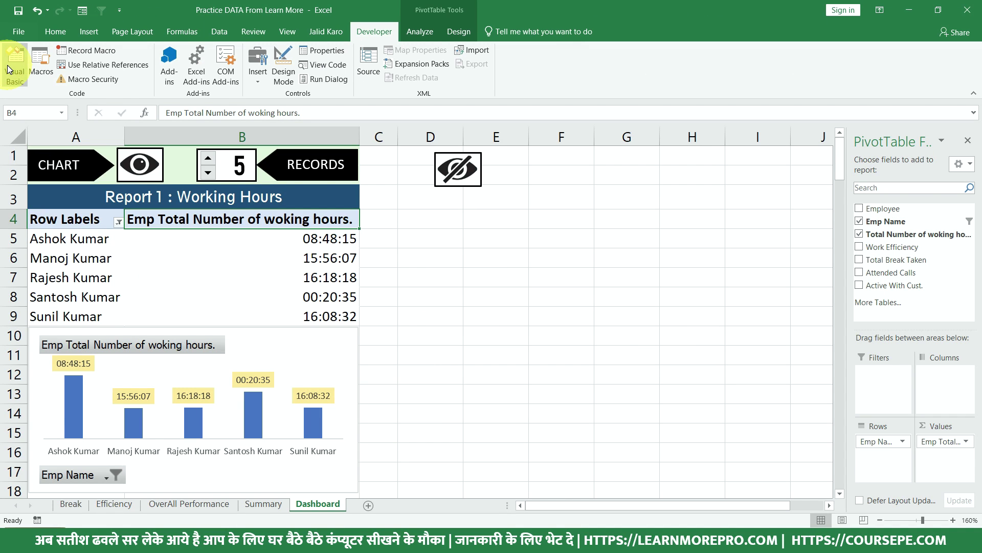
pyautogui.click(7, 66)
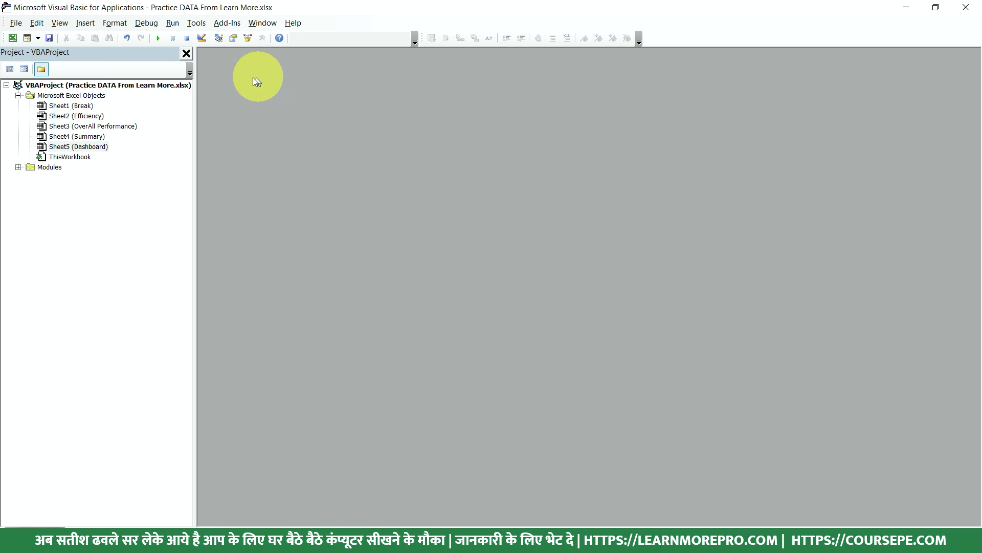
# Restore the Project Explorer panel and expand Modules to reveal Module1
pyautogui.click(185, 53)
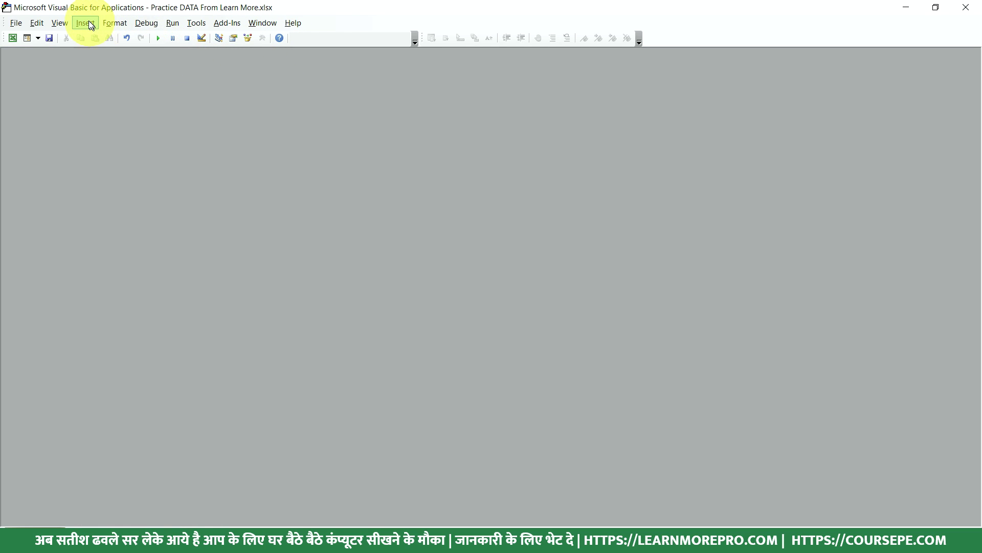
pyautogui.click(59, 23)
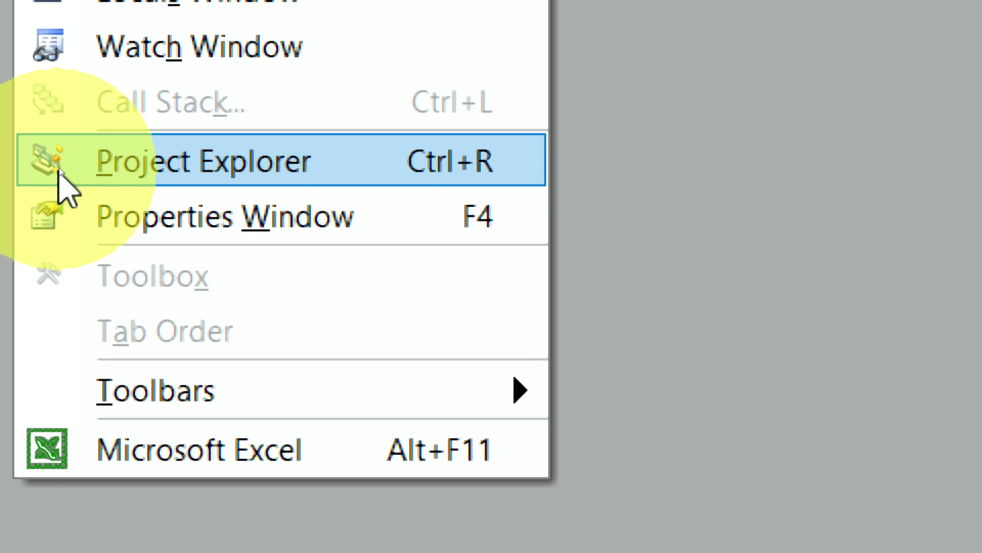
pyautogui.click(60, 167)
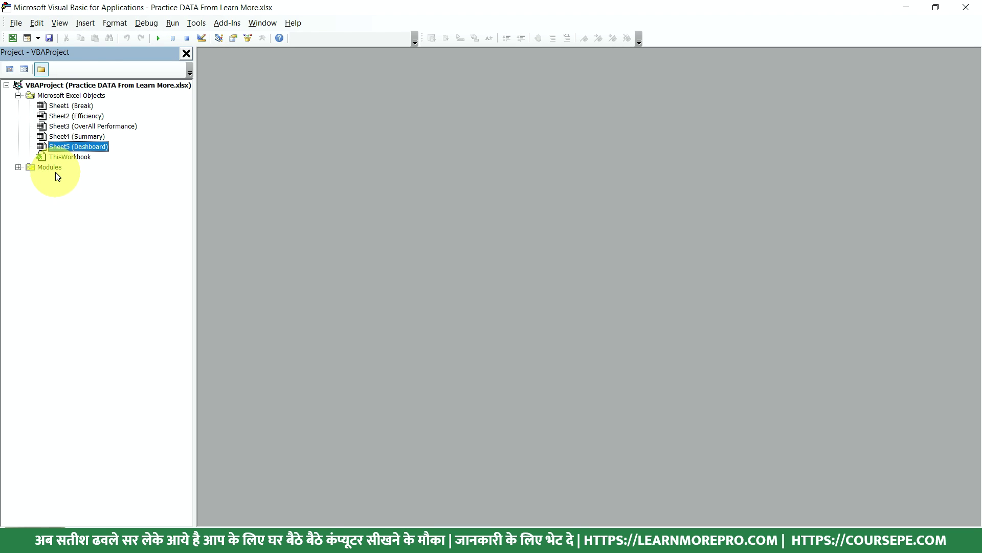
pyautogui.click(18, 167)
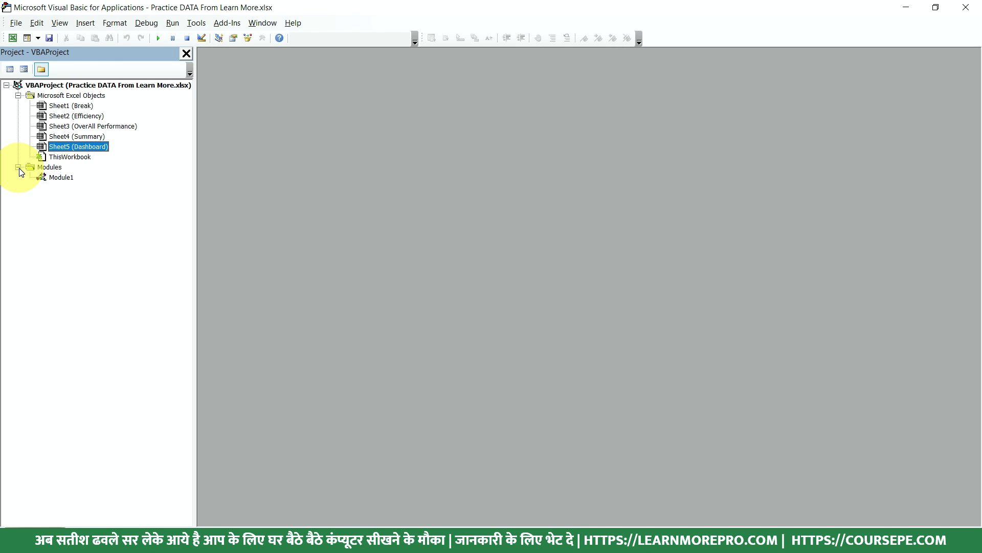
# Open Module1's Macro8 code and delete the line that selects cell A4
pyautogui.doubleClick(64, 178)
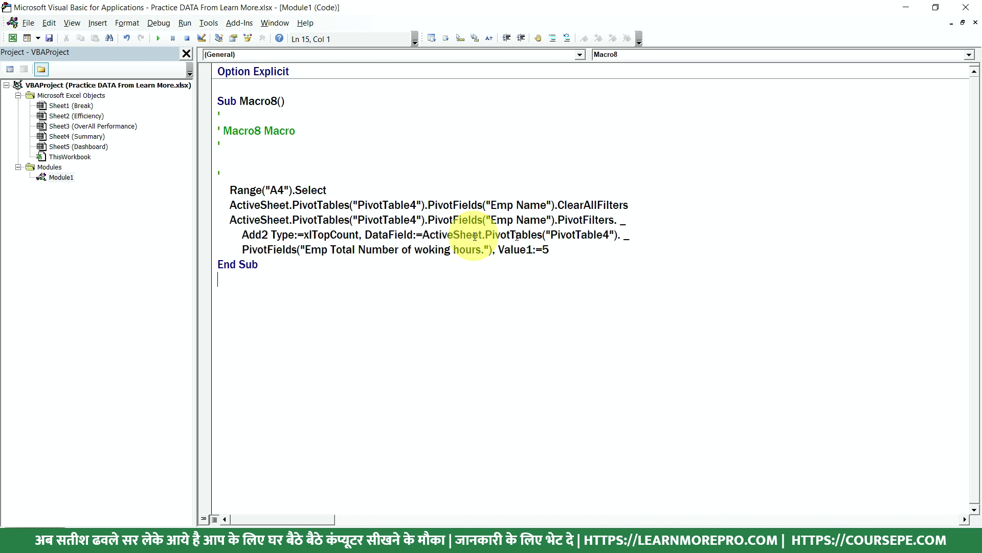
pyautogui.moveTo(245, 102); pyautogui.dragTo(284, 102)
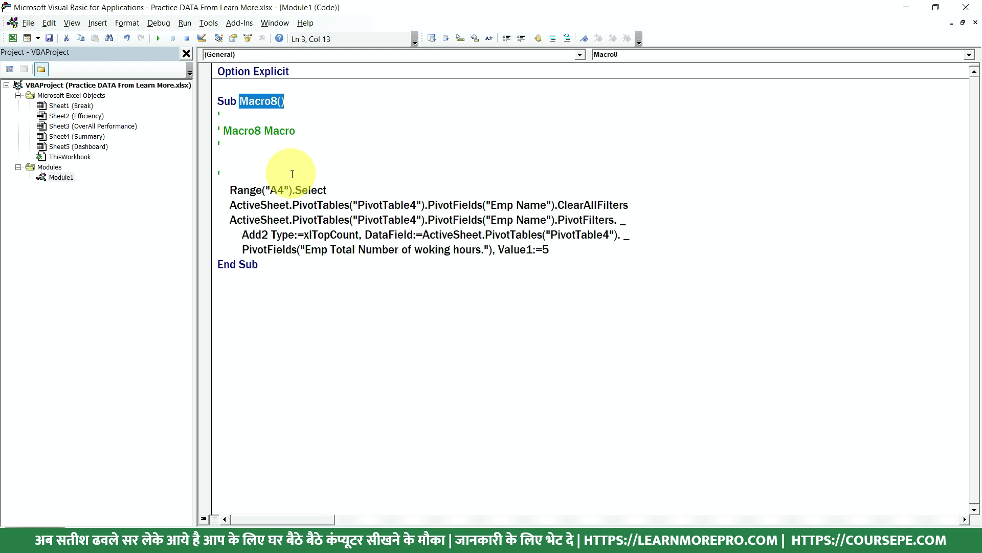
pyautogui.moveTo(235, 190)
pyautogui.mouseDown()
pyautogui.moveTo(400, 210)
pyautogui.moveTo(520, 249)
pyautogui.mouseUp()
pyautogui.click(566, 249)
pyautogui.moveTo(338, 190)
pyautogui.mouseDown()
pyautogui.moveTo(236, 194)
pyautogui.moveTo(390, 208)
pyautogui.moveTo(564, 250)
pyautogui.mouseUp()
pyautogui.press('Delete')
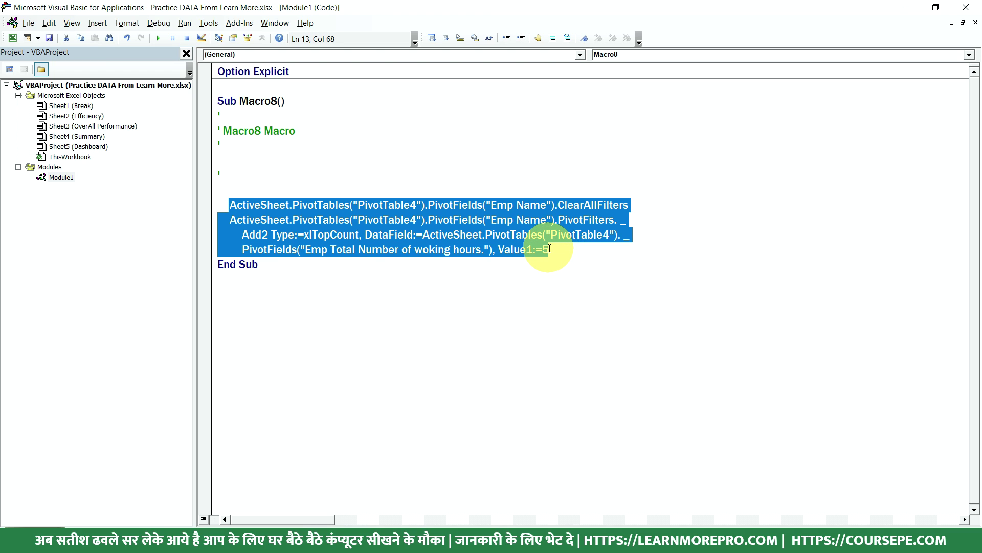
# Delete Macro8's auto-generated comment lines
pyautogui.moveTo(628, 205); pyautogui.dragTo(230, 205)
pyautogui.moveTo(550, 249); pyautogui.dragTo(231, 211)
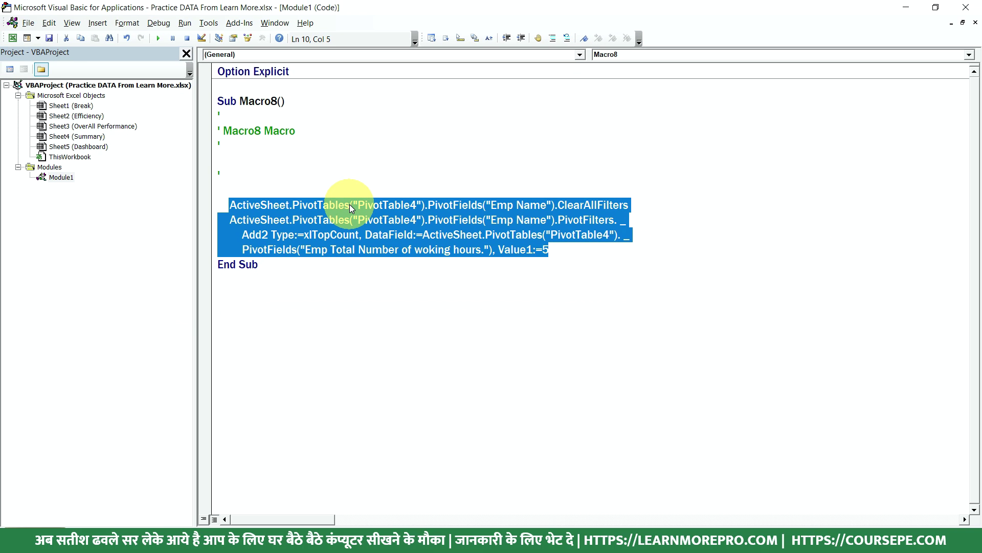
pyautogui.click(263, 171)
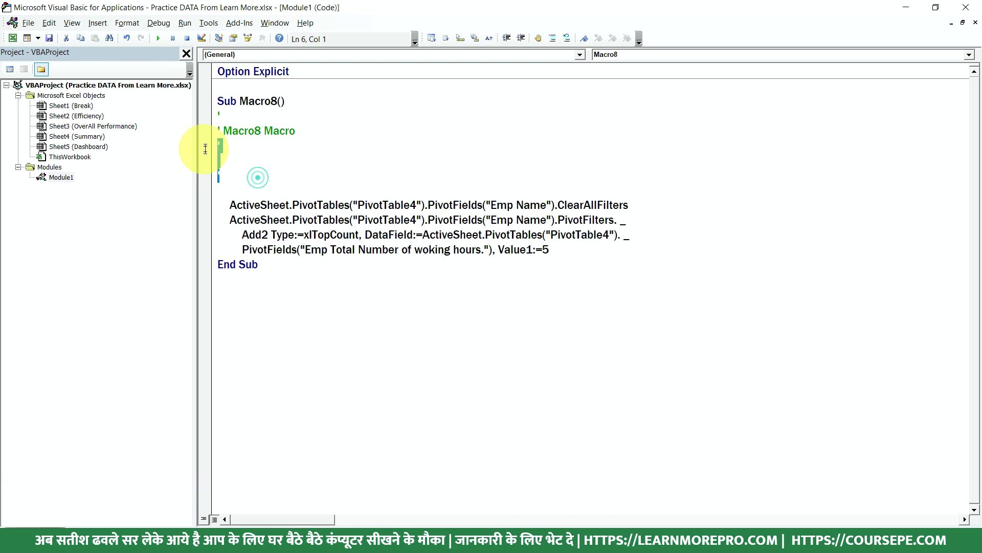
pyautogui.moveTo(256, 174)
pyautogui.mouseDown()
pyautogui.moveTo(217, 126)
pyautogui.moveTo(217, 113)
pyautogui.mouseUp()
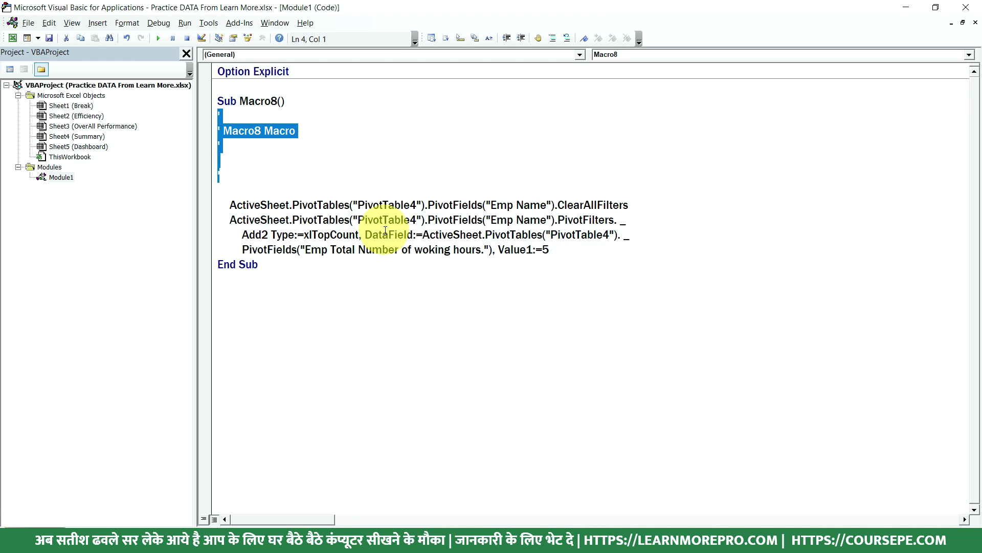
pyautogui.press('Delete')
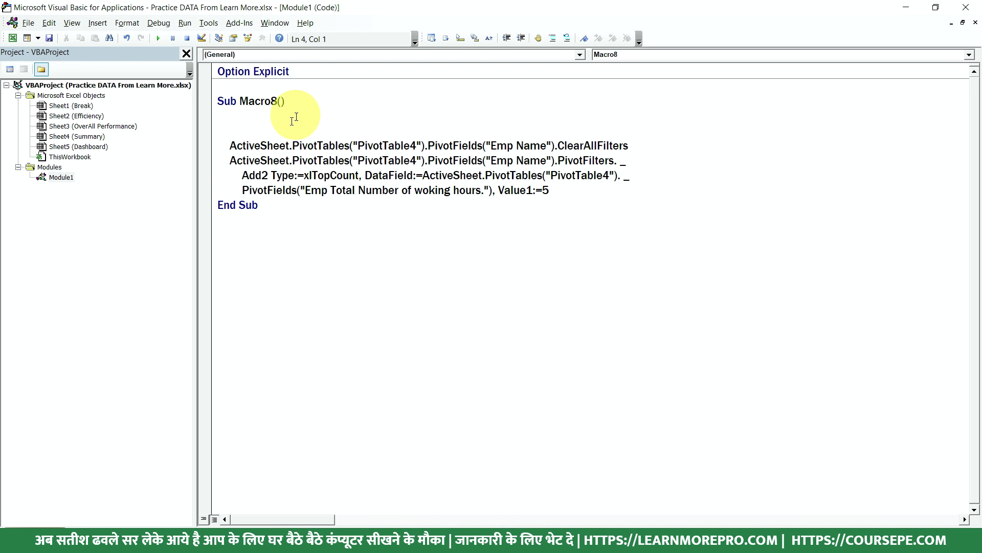
# Add a blank line after the Value1:=5 statement, select the hard-coded 5, and return to Excel
pyautogui.click(557, 191)
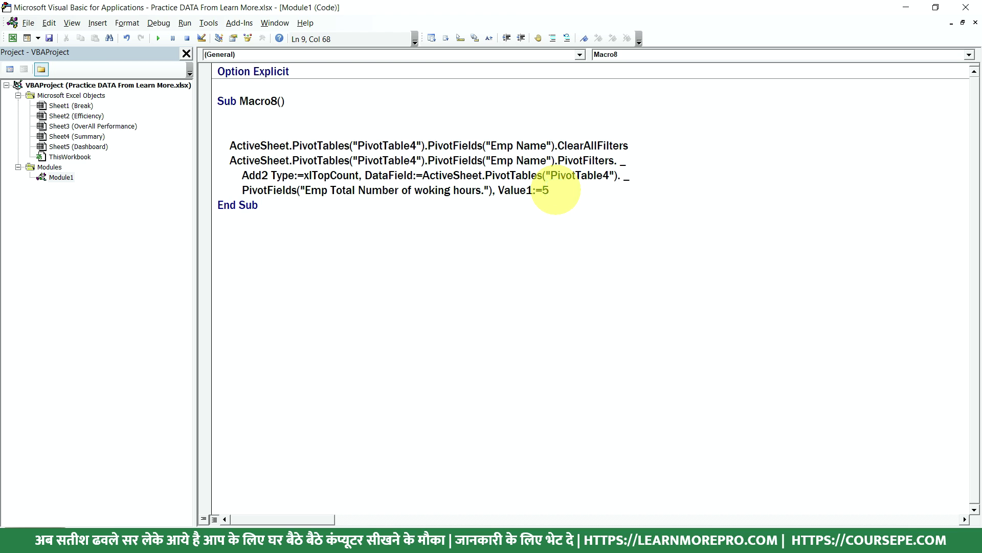
pyautogui.press('Return')
pyautogui.press('Return')
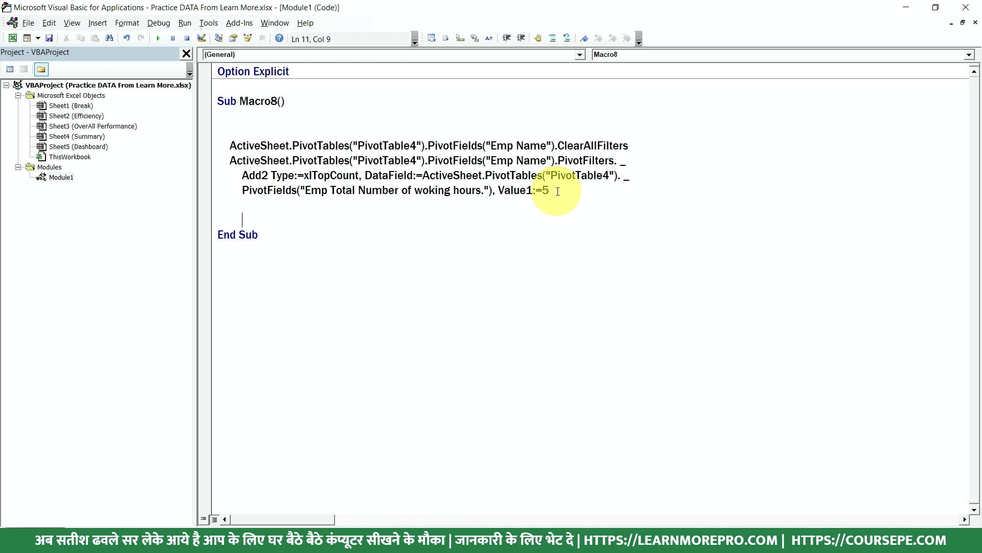
pyautogui.moveTo(555, 191); pyautogui.dragTo(542, 190)
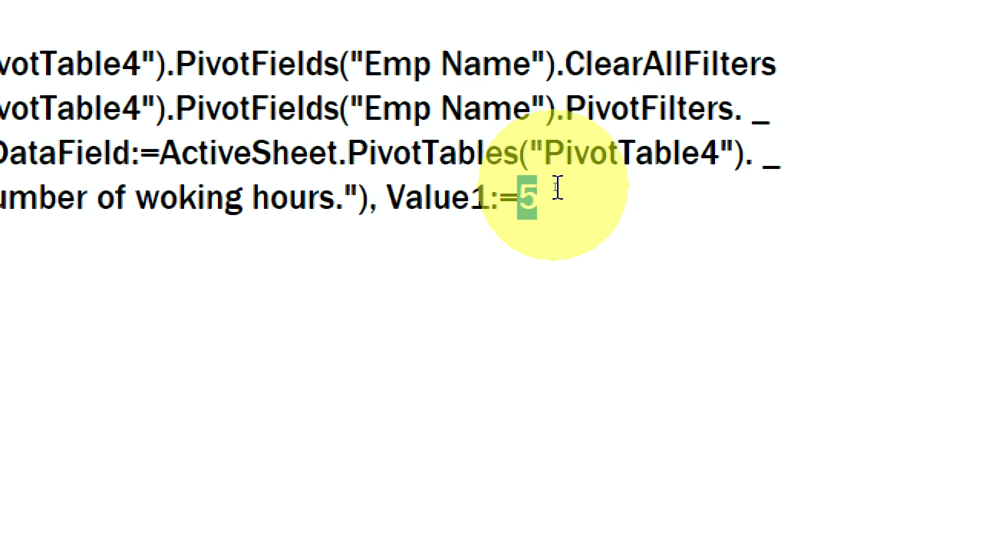
pyautogui.hotkey('alt', 'F11')
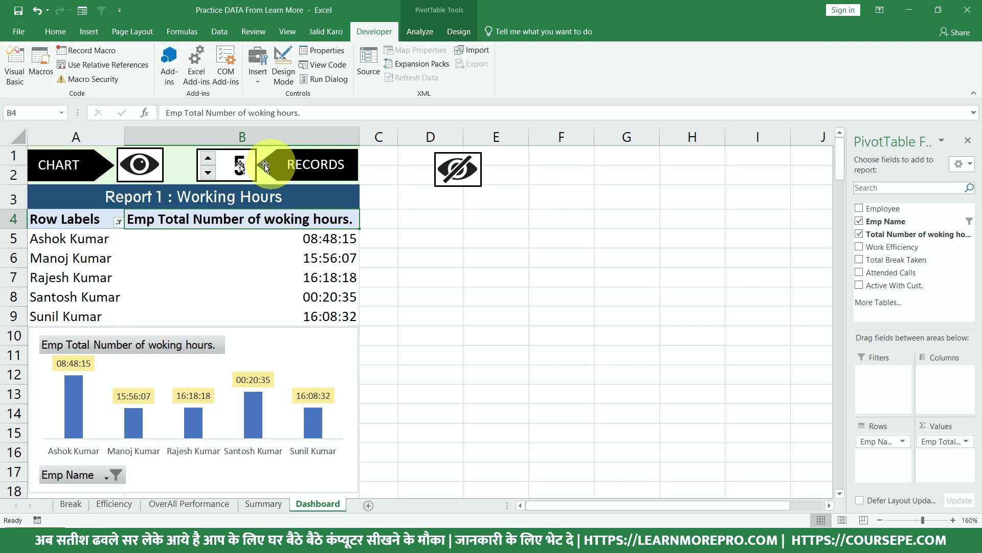
# Confirm cell C1 shows the spinner value 5, then go back to the VBA editor
pyautogui.click(379, 155)
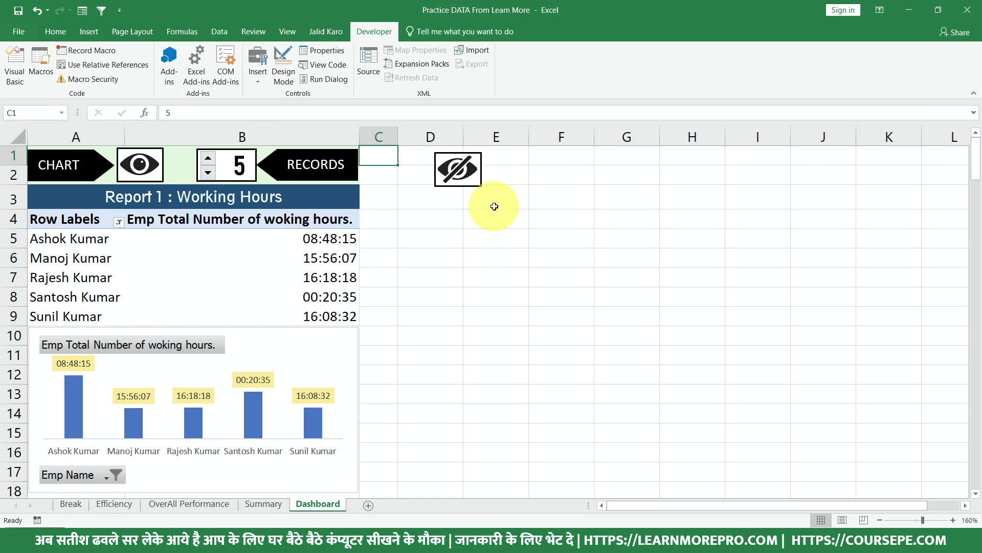
pyautogui.hotkey('alt', 'F11')
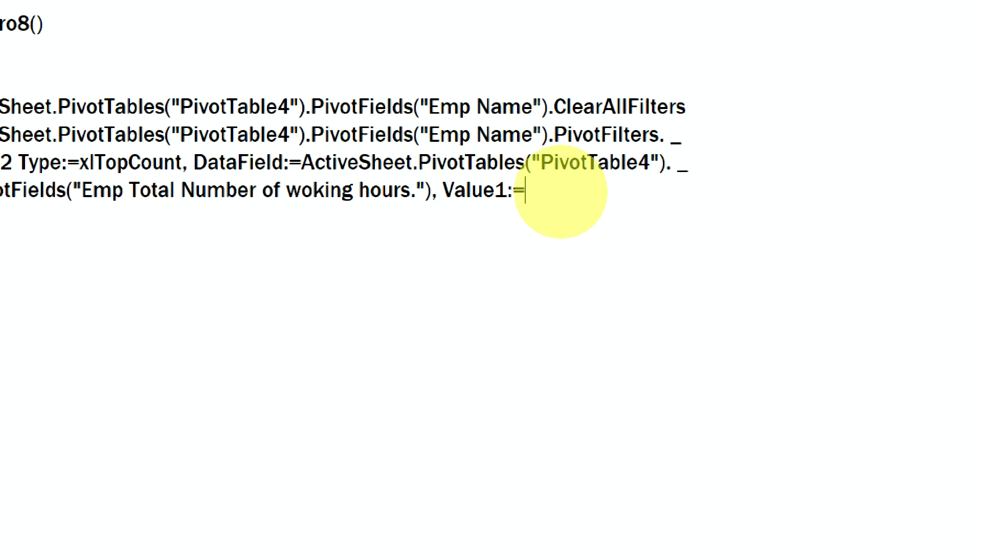
# Replace the fixed 5 after Value1:= with Sheet5.Range("C1").Value
pyautogui.write('SHEE')
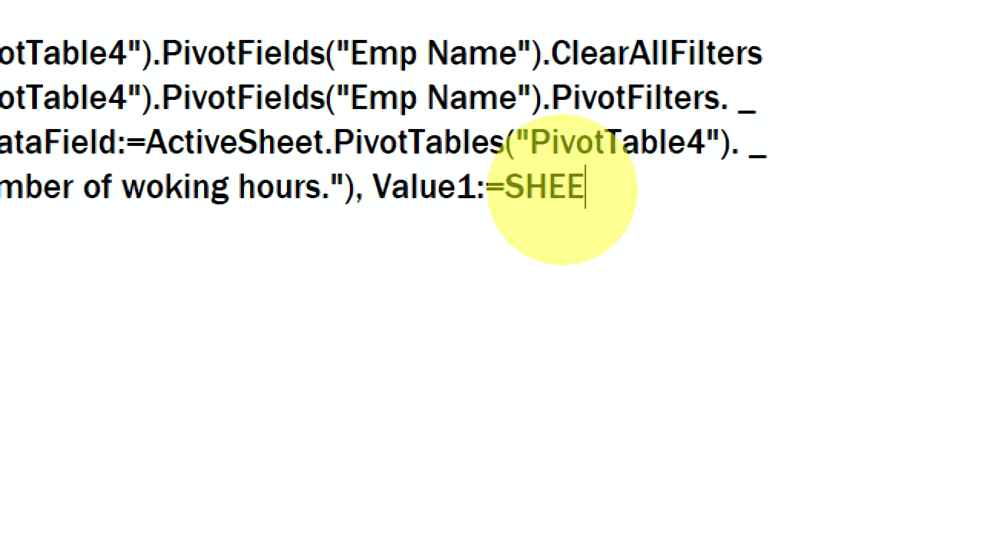
pyautogui.write('T1')
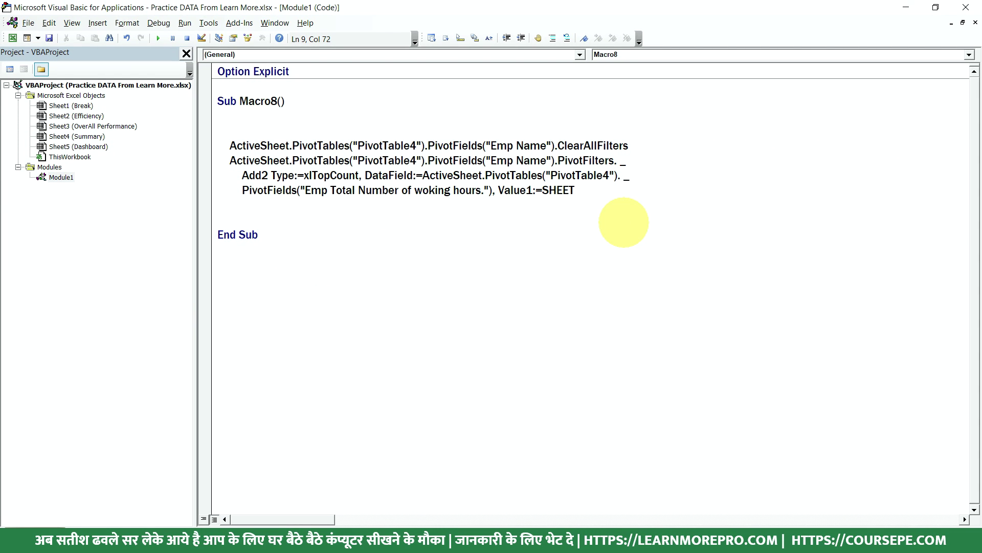
pyautogui.write('5')
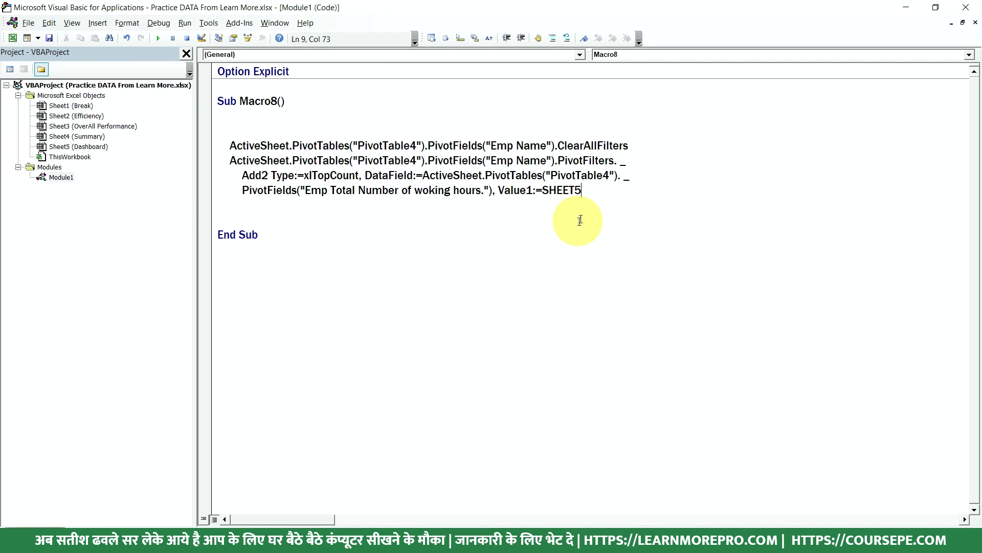
pyautogui.press('BackSpace')
pyautogui.press('BackSpace')
pyautogui.press('BackSpace')
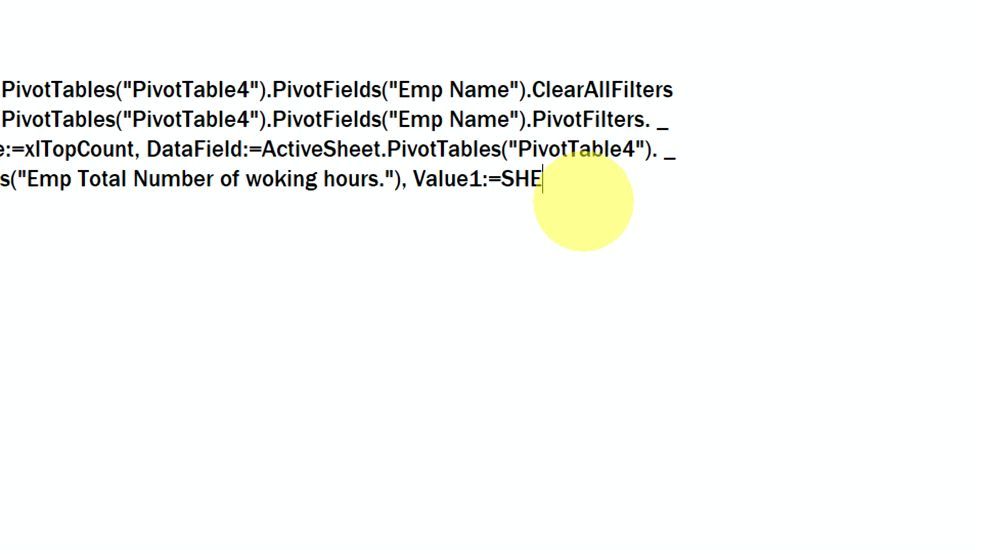
pyautogui.press('BackSpace')
pyautogui.press('BackSpace')
pyautogui.press('BackSpace')
pyautogui.write('sheet')
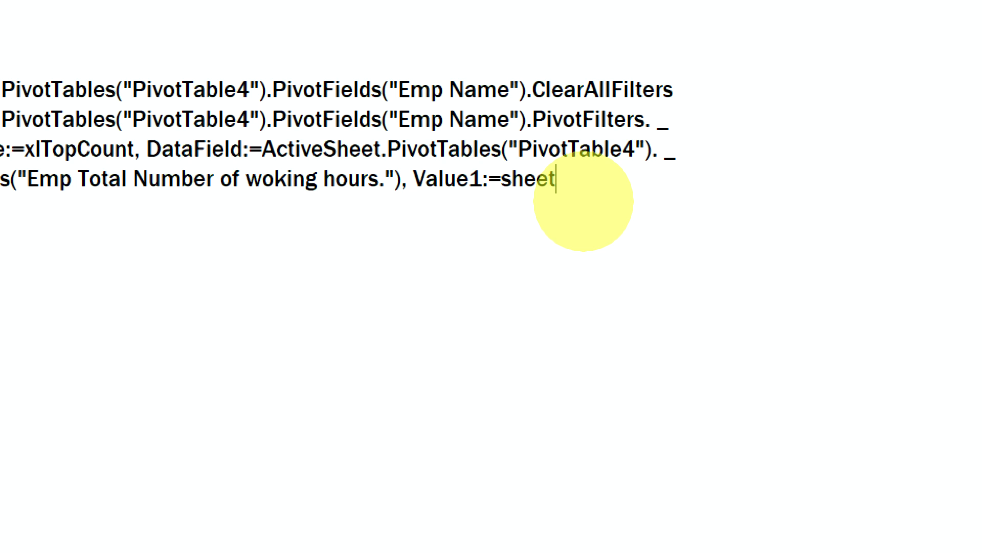
pyautogui.write('5.r')
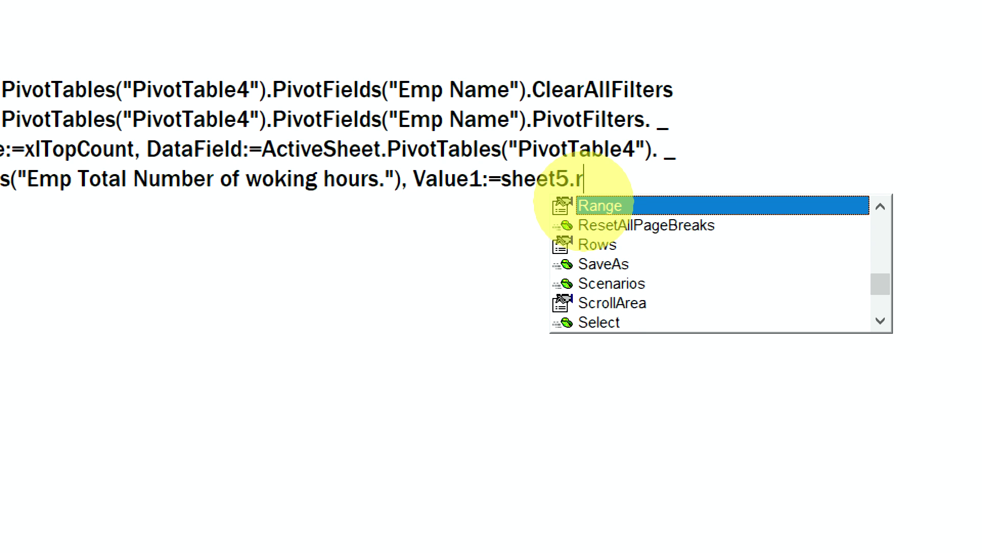
pyautogui.press('Tab')
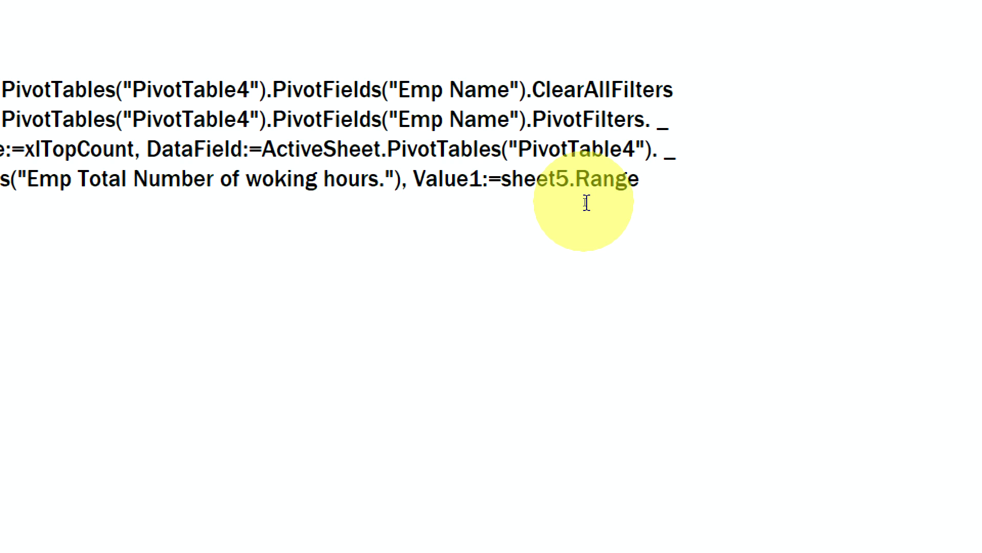
pyautogui.write('(')
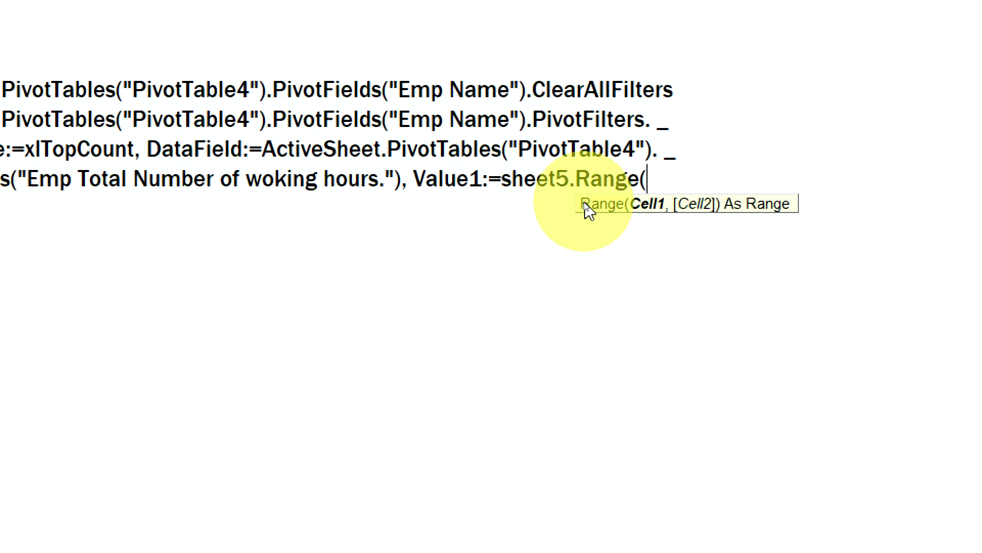
pyautogui.write('"')
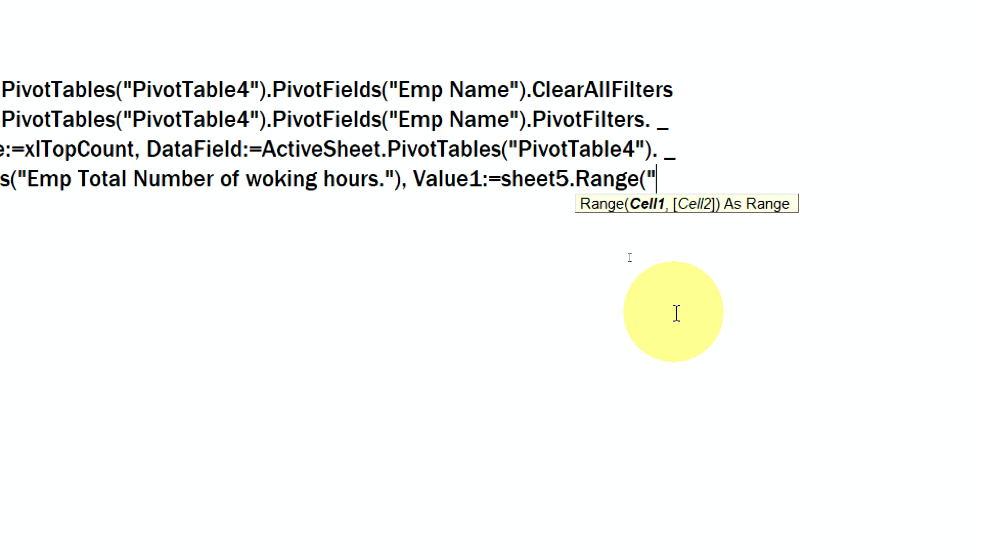
pyautogui.write('C1"')
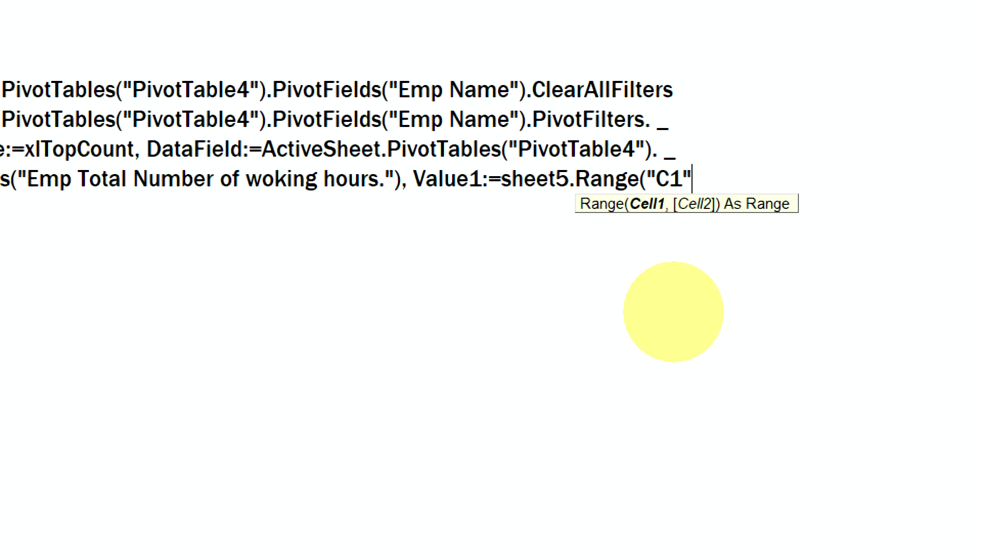
pyautogui.write(').value')
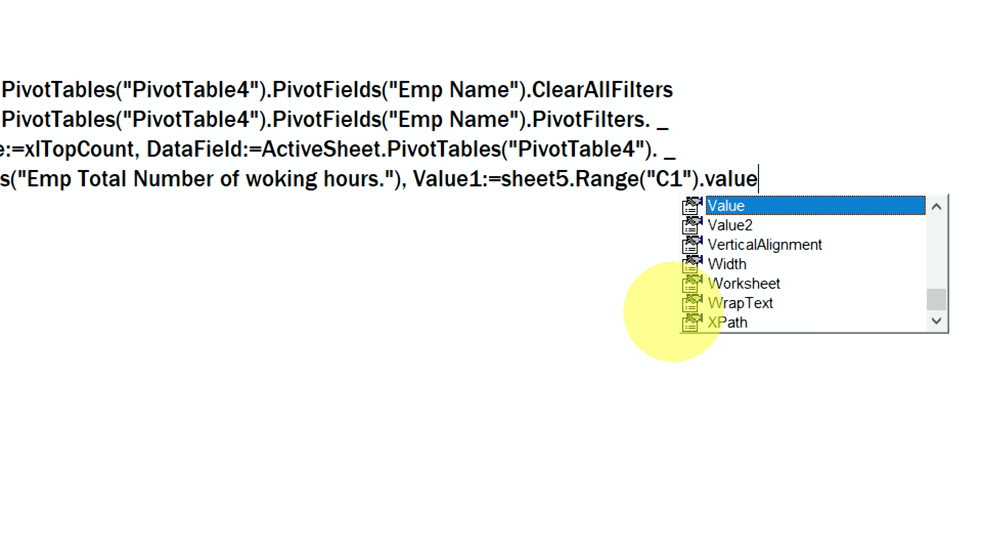
pyautogui.press('Tab')
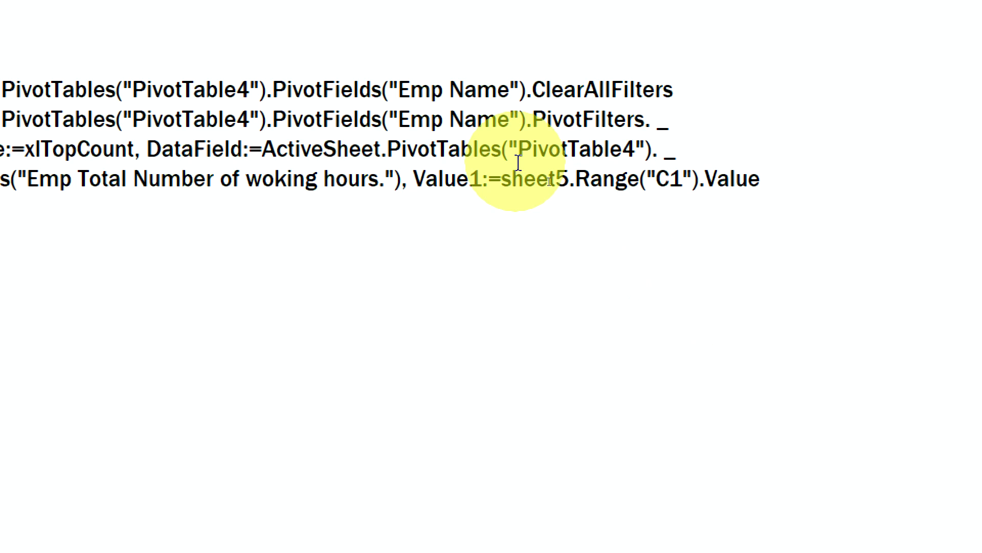
# Commit the edited line and review the Sheet5 reference and the Macro8 name
pyautogui.moveTo(501, 179); pyautogui.dragTo(766, 211)
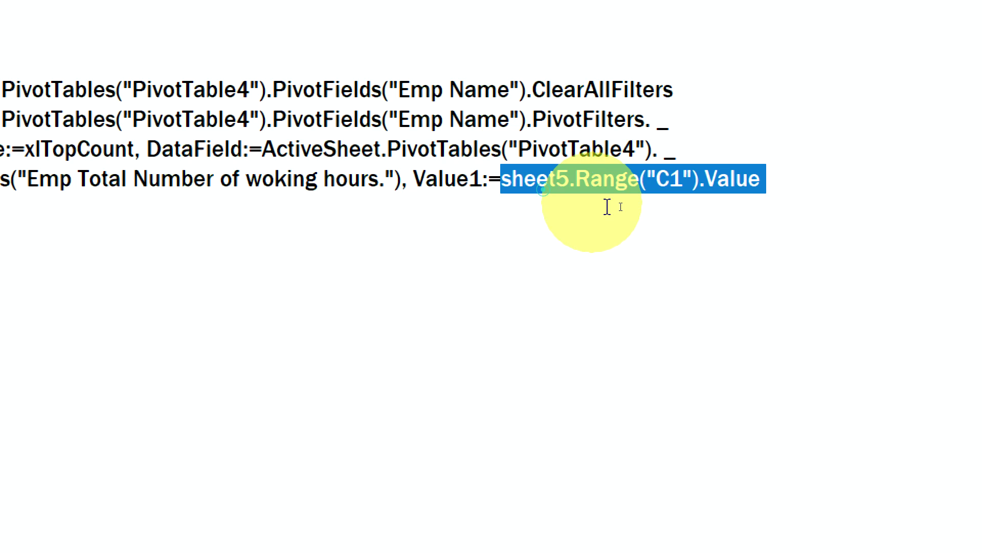
pyautogui.click(768, 179)
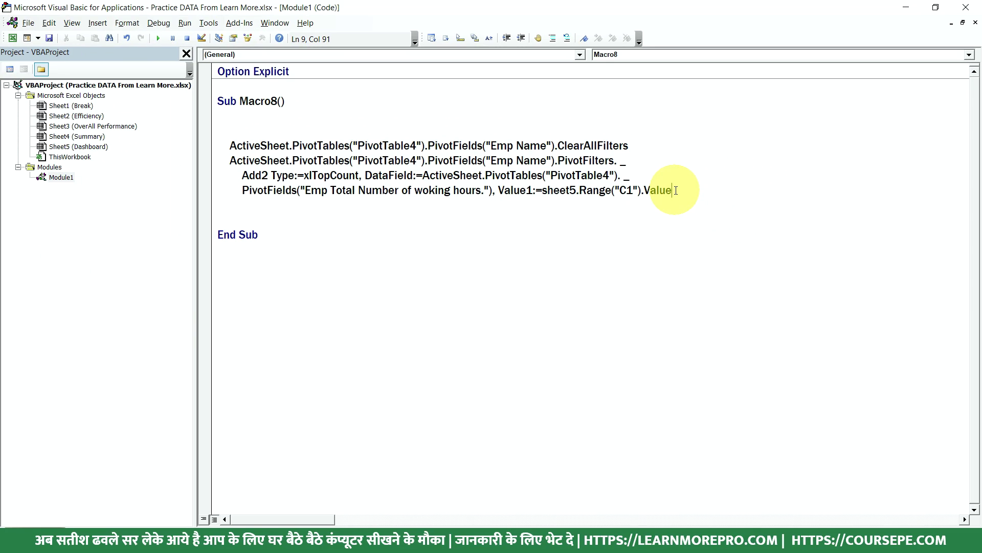
pyautogui.press('Return')
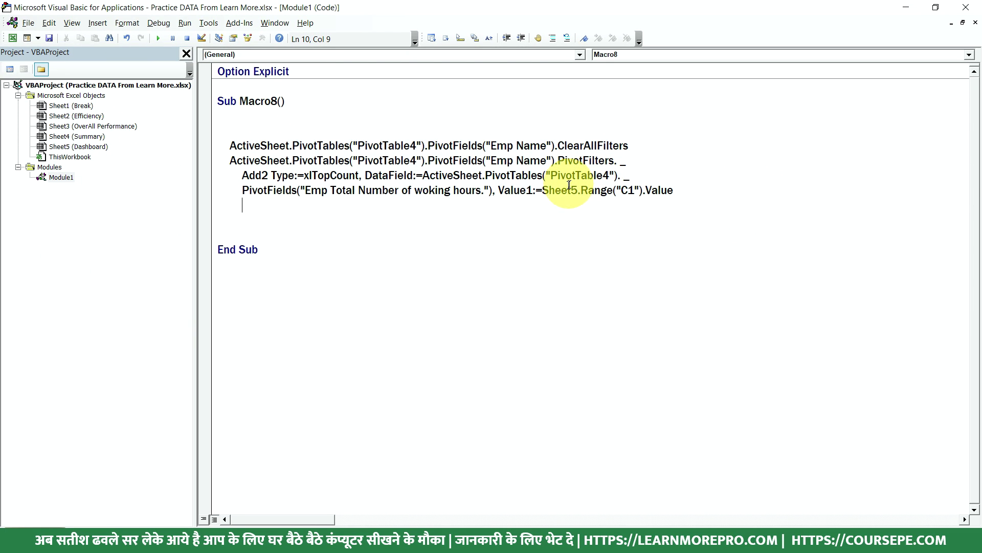
pyautogui.moveTo(556, 191)
pyautogui.mouseDown()
pyautogui.moveTo(674, 183)
pyautogui.moveTo(433, 184)
pyautogui.mouseUp()
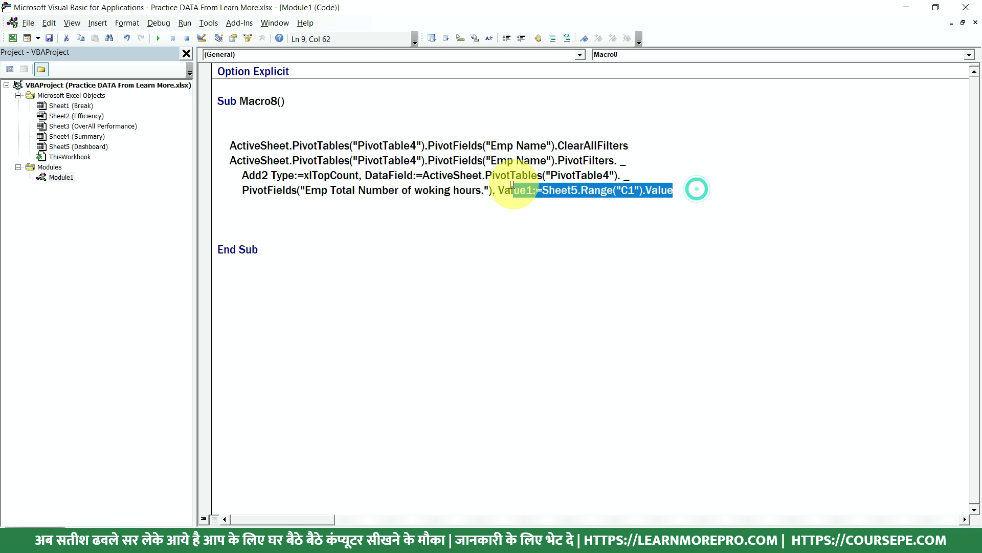
pyautogui.click(355, 205)
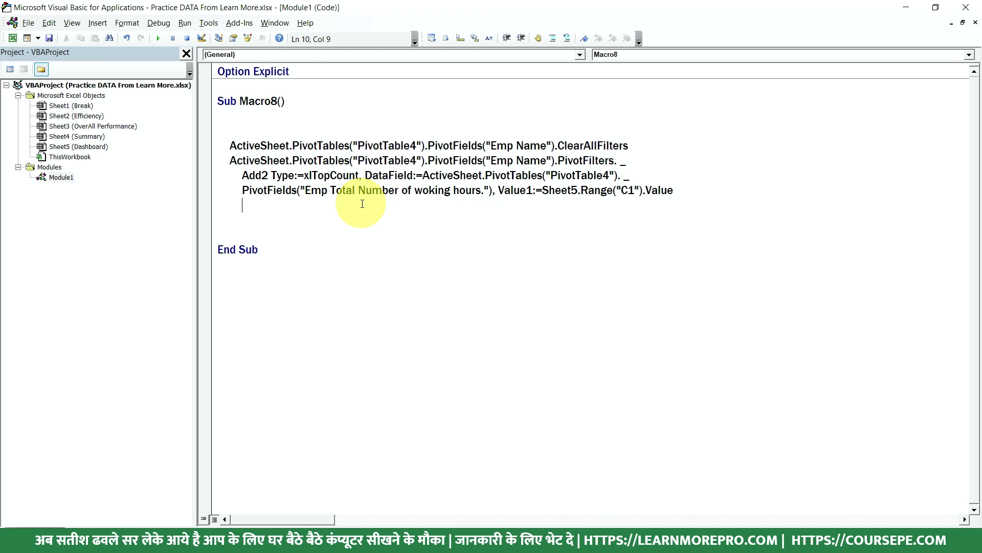
pyautogui.click(277, 103)
pyautogui.doubleClick(253, 100)
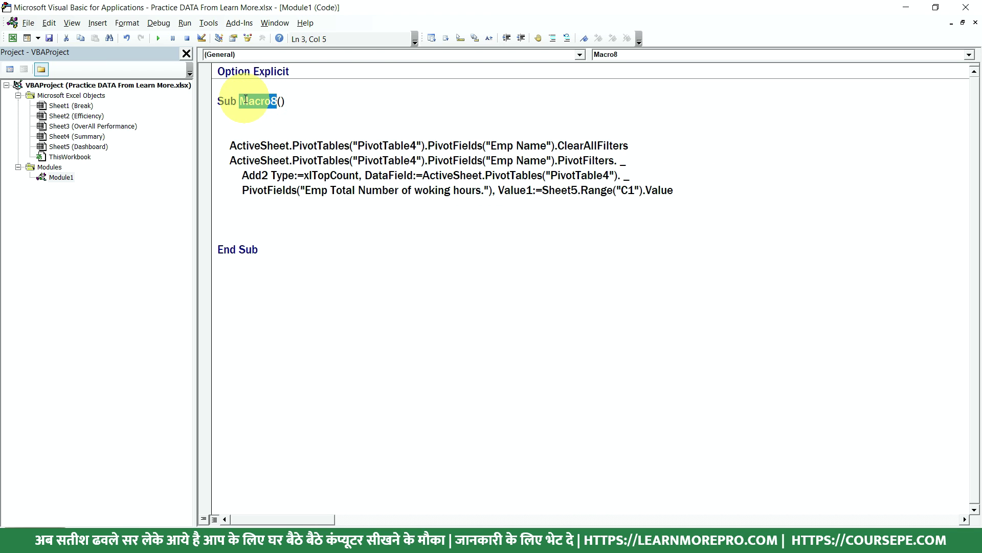
# Switch to the Dashboard and select the spinner control
pyautogui.click(325, 157)
pyautogui.hotkey('alt', 'F11')
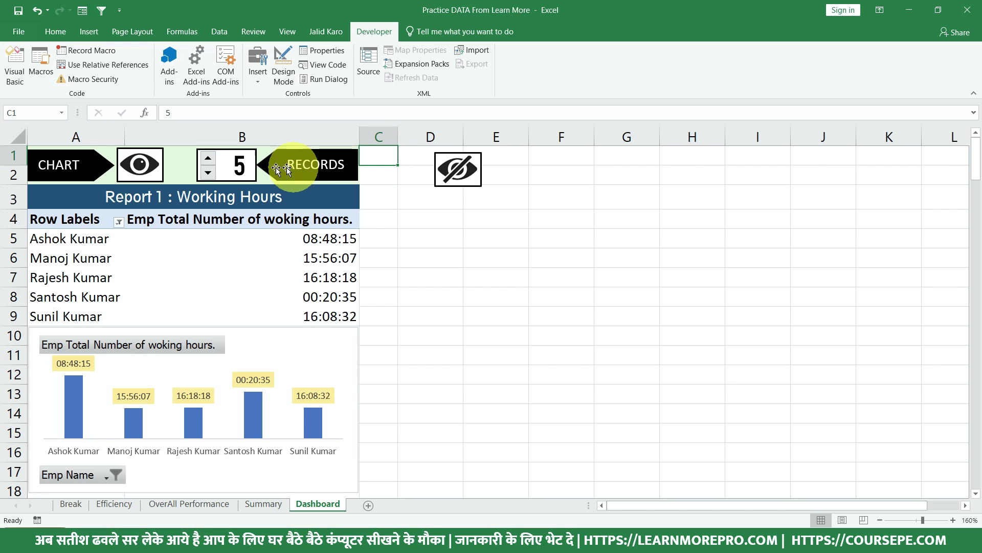
pyautogui.rightClick(212, 167)
pyautogui.press('Escape')
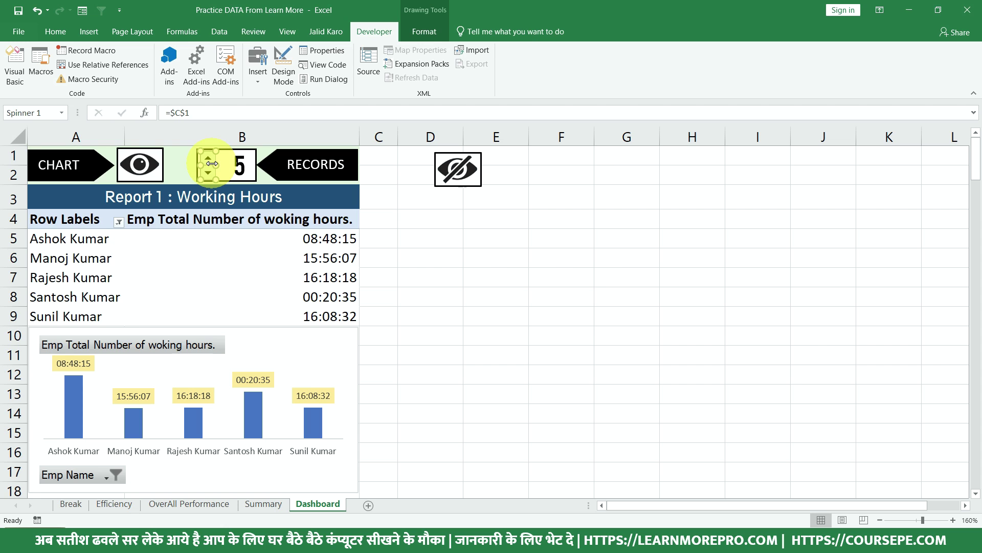
pyautogui.hotkey('alt', 'F11')
pyautogui.hotkey('alt', 'F11')
# Hide and reshow Spinner 1 from the Selection Pane, then return to the Macro8 code
pyautogui.click(412, 33)
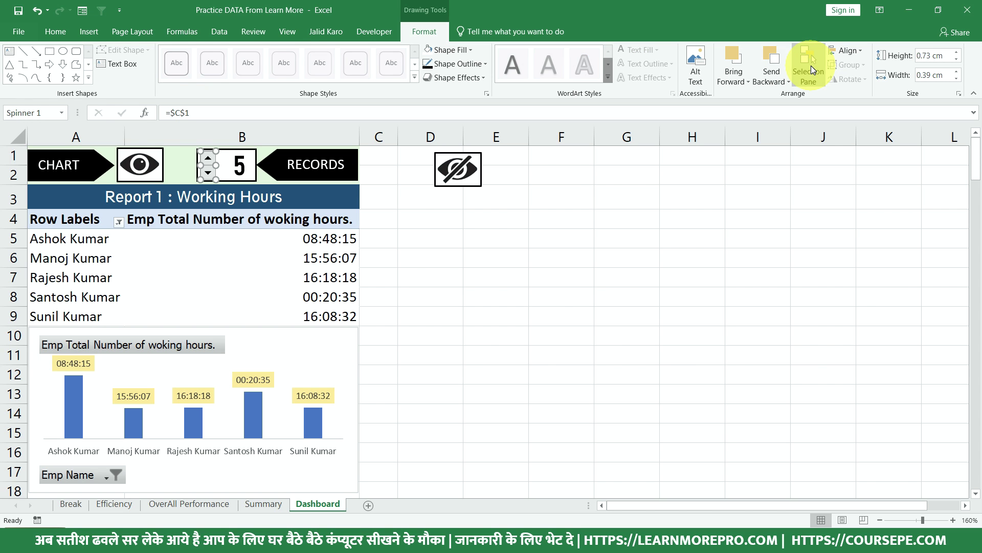
pyautogui.click(812, 65)
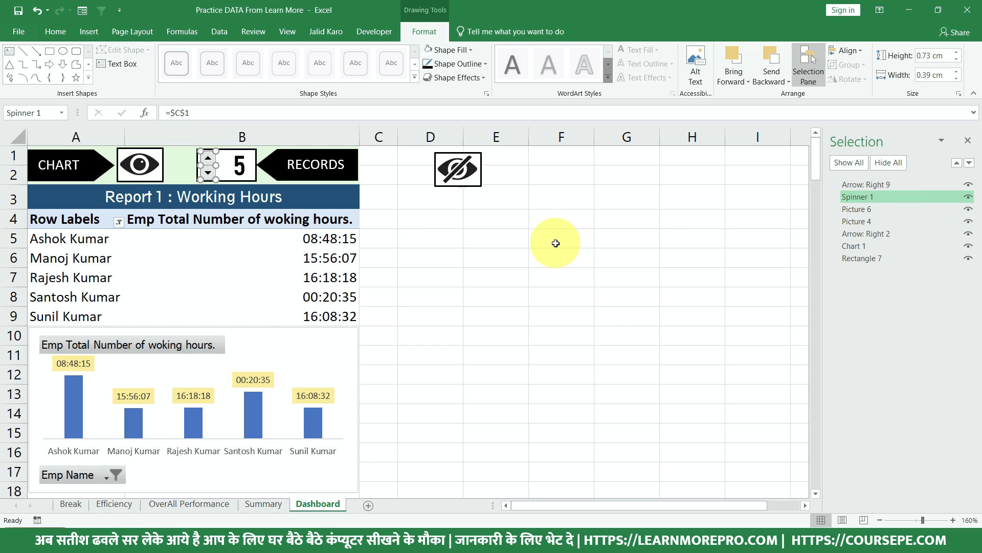
pyautogui.click(970, 197)
pyautogui.click(971, 197)
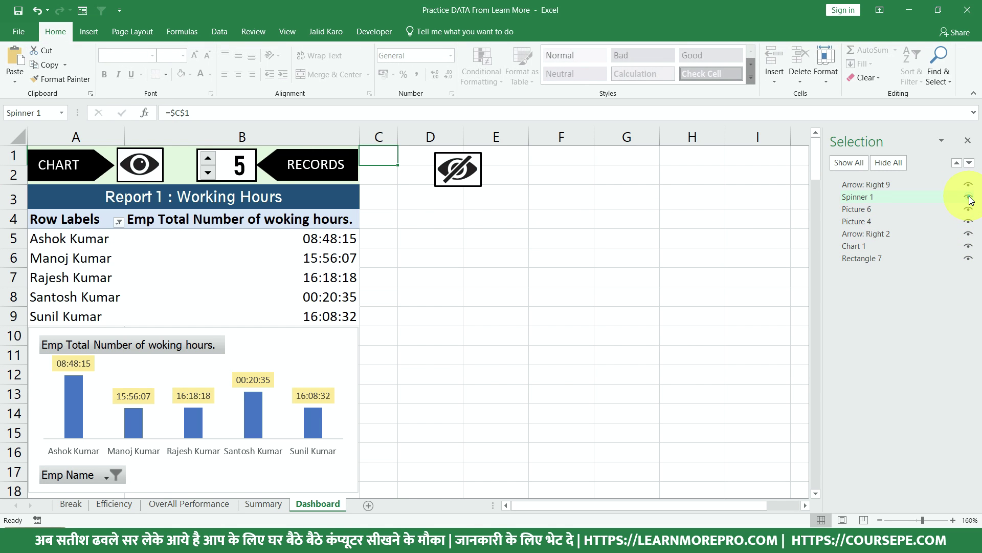
pyautogui.hotkey('alt', 'F11')
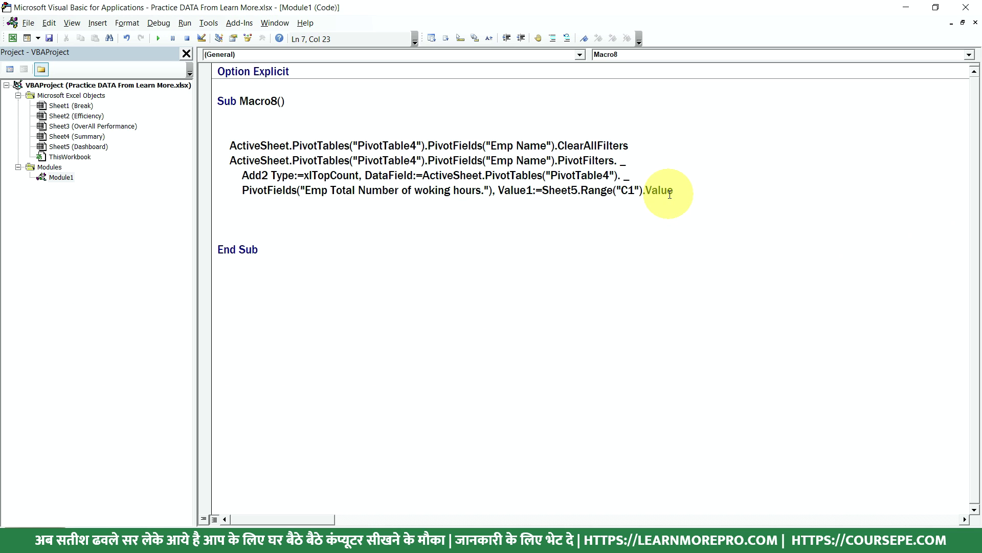
# Change the Sub name Macro8 to Spinner1_Code and switch back to Excel
pyautogui.click(676, 191)
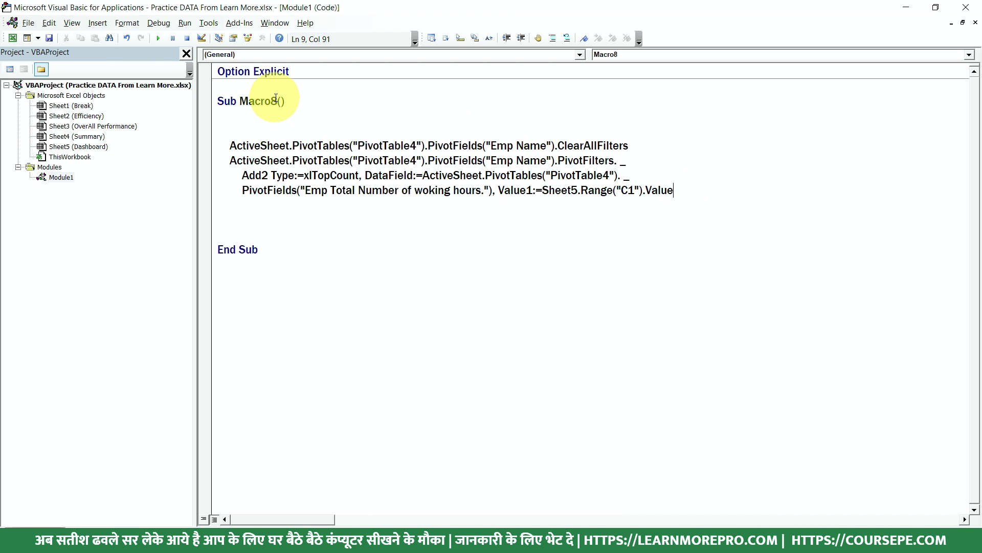
pyautogui.moveTo(277, 102); pyautogui.dragTo(248, 99)
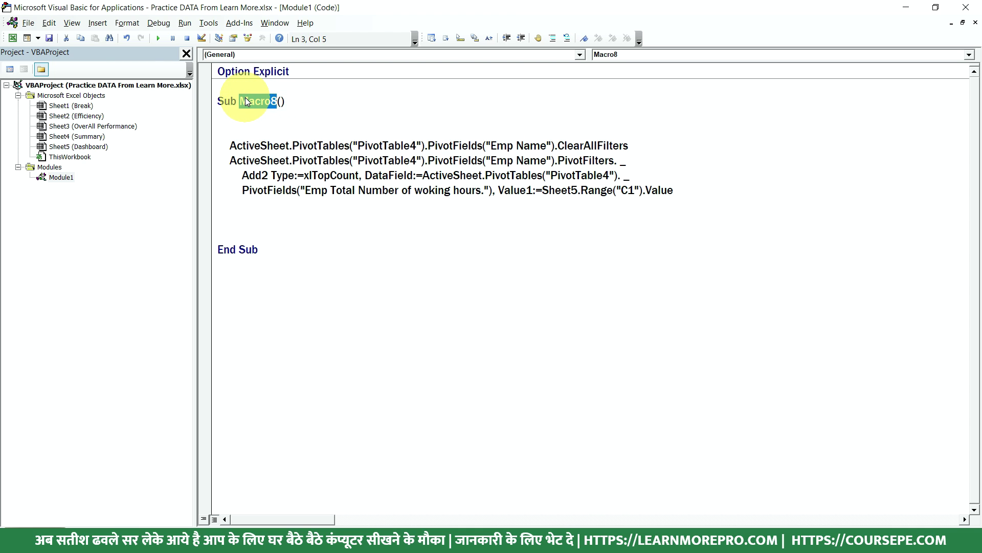
pyautogui.write('Spinner1Code')
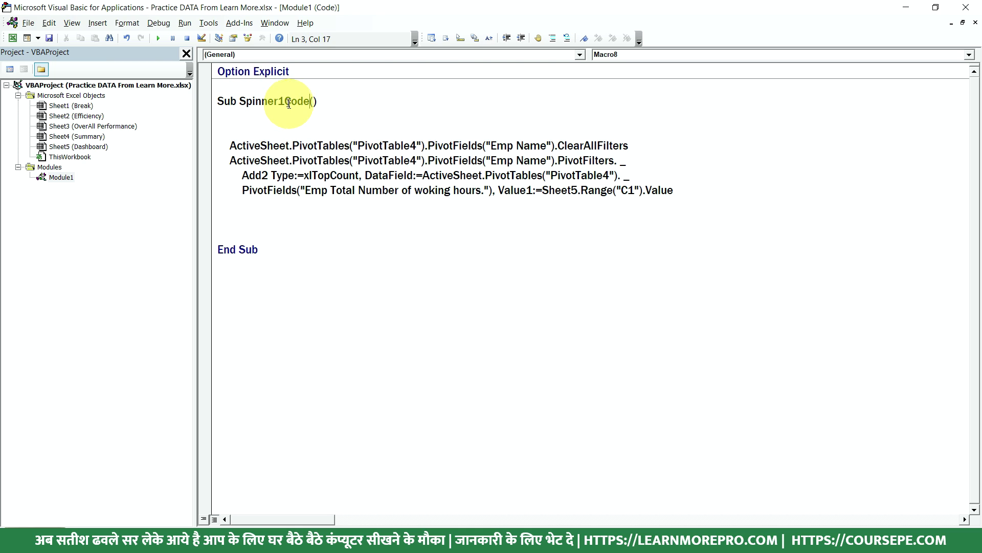
pyautogui.click(285, 101)
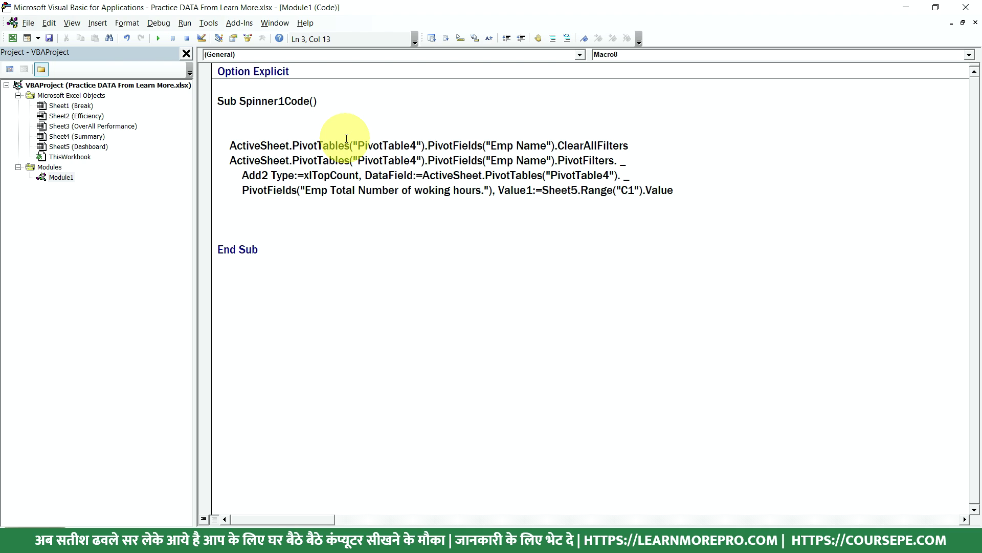
pyautogui.write('_')
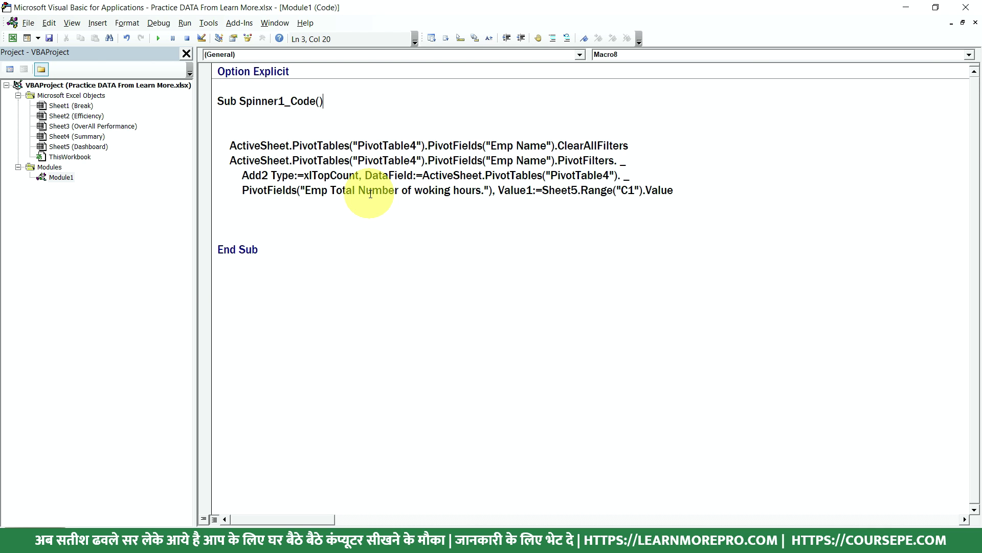
pyautogui.hotkey('alt', 'F11')
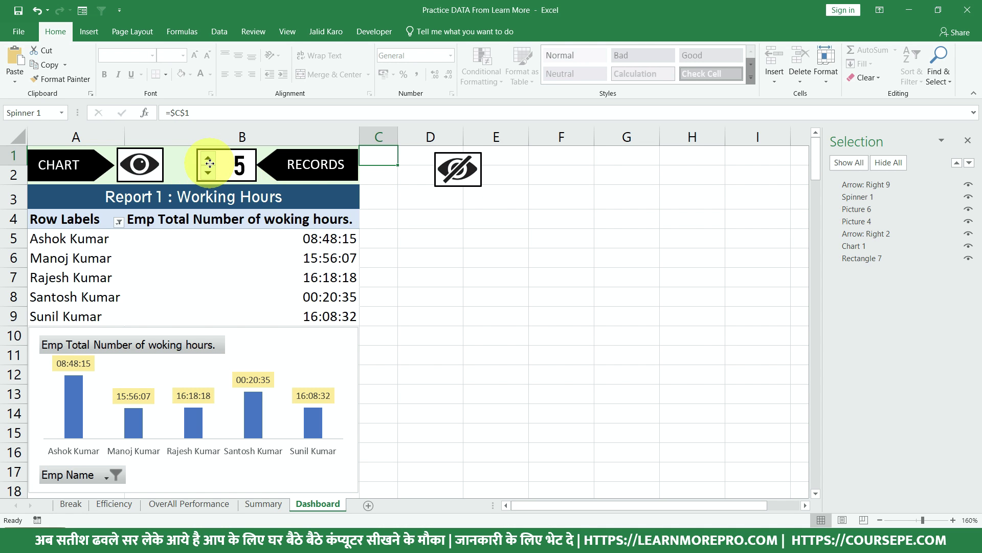
# Assign the Spinner1_Code macro to the records spinner
pyautogui.rightClick(210, 164)
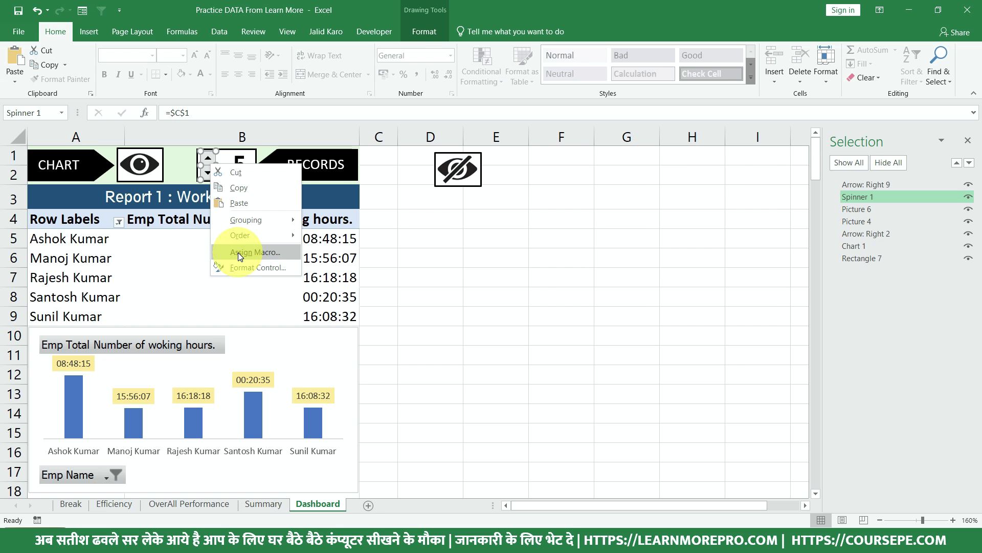
pyautogui.click(238, 253)
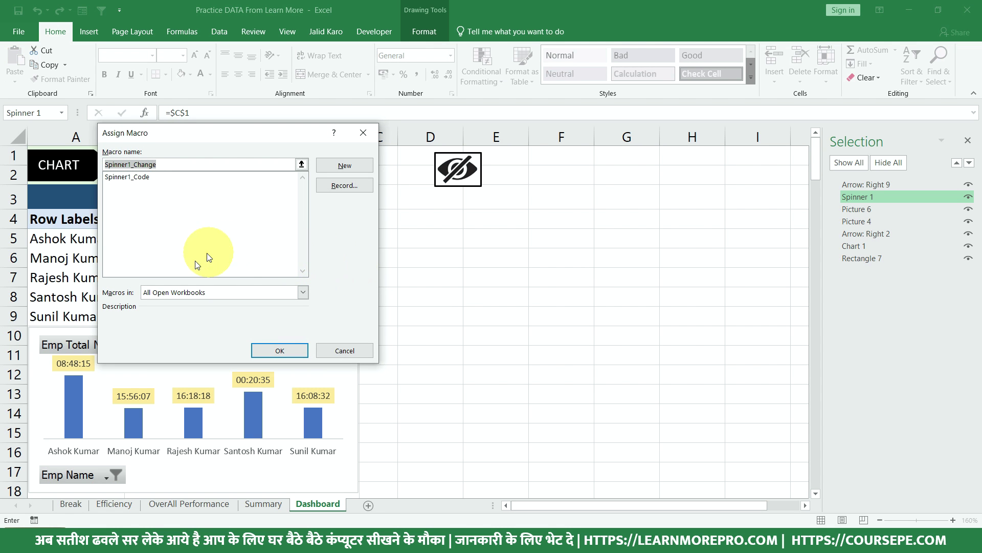
pyautogui.click(137, 178)
pyautogui.click(276, 353)
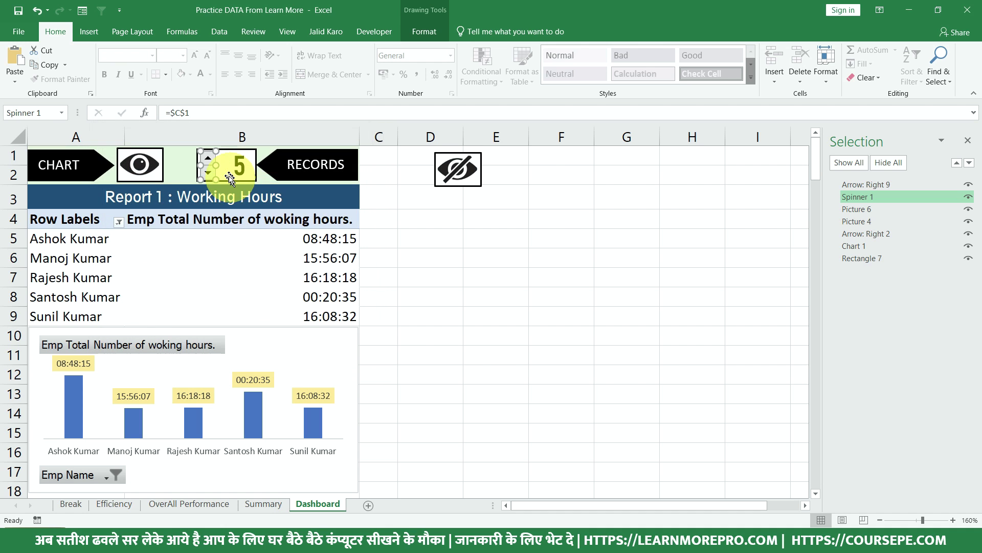
pyautogui.click(478, 284)
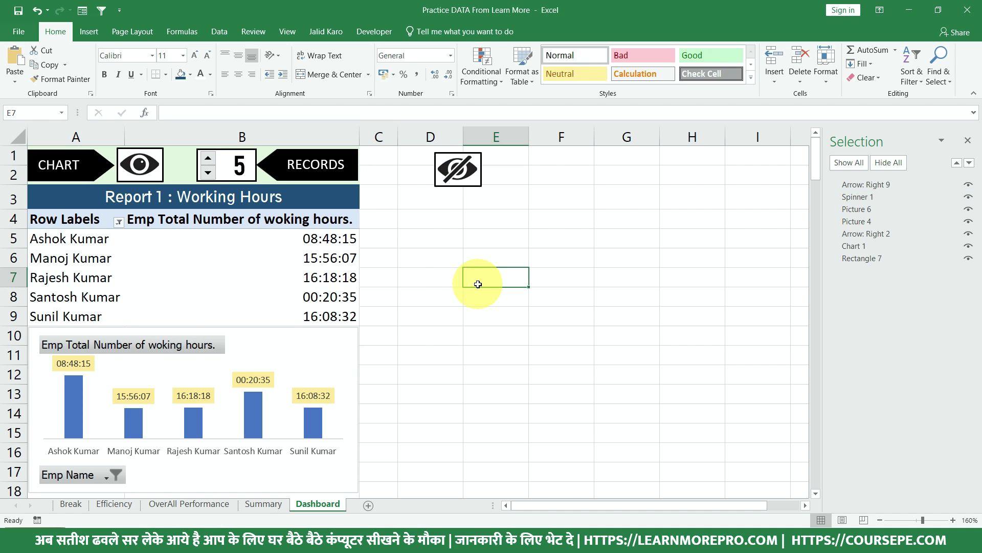
# Reopen Assign Macro to verify the spinner uses Spinner1_Code
pyautogui.rightClick(207, 164)
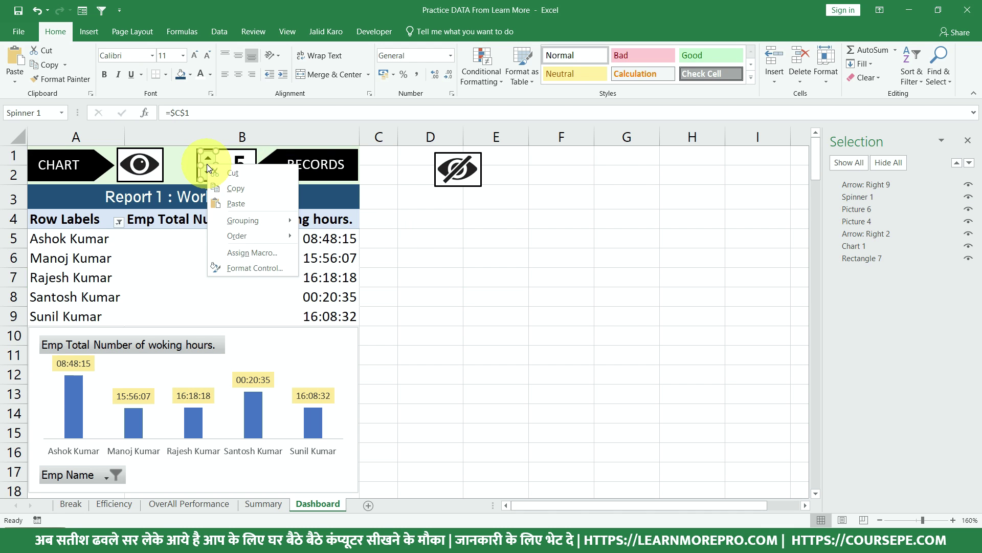
pyautogui.click(253, 257)
pyautogui.click(141, 183)
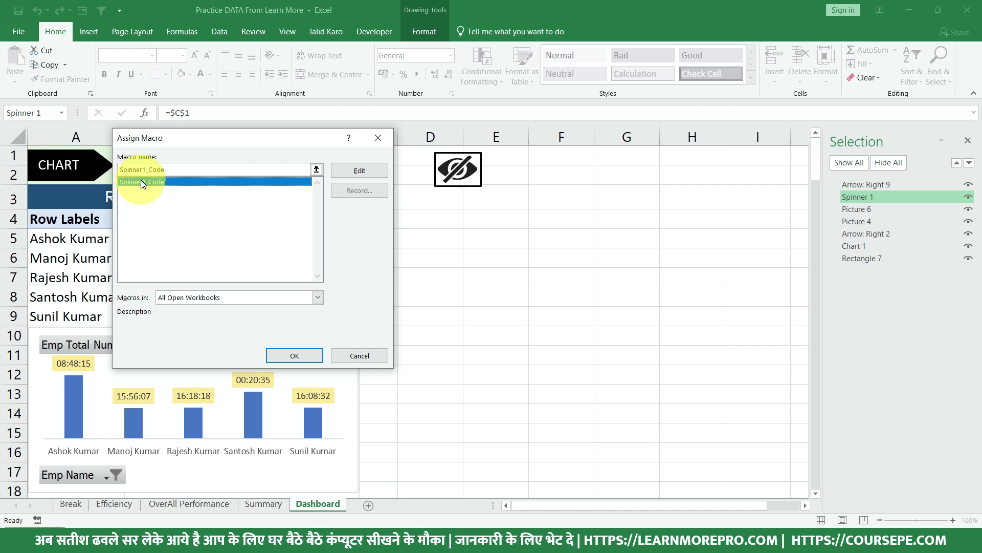
pyautogui.click(307, 358)
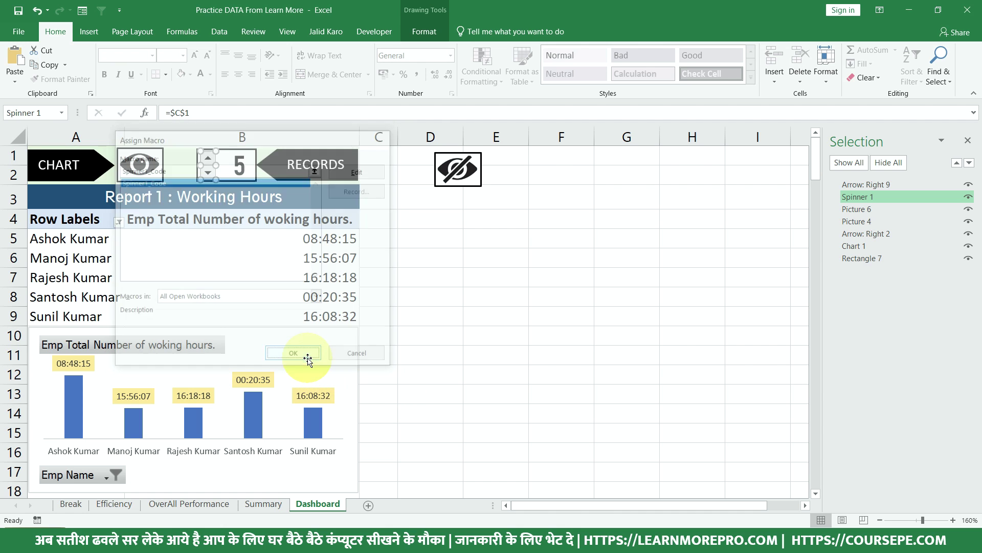
pyautogui.click(505, 301)
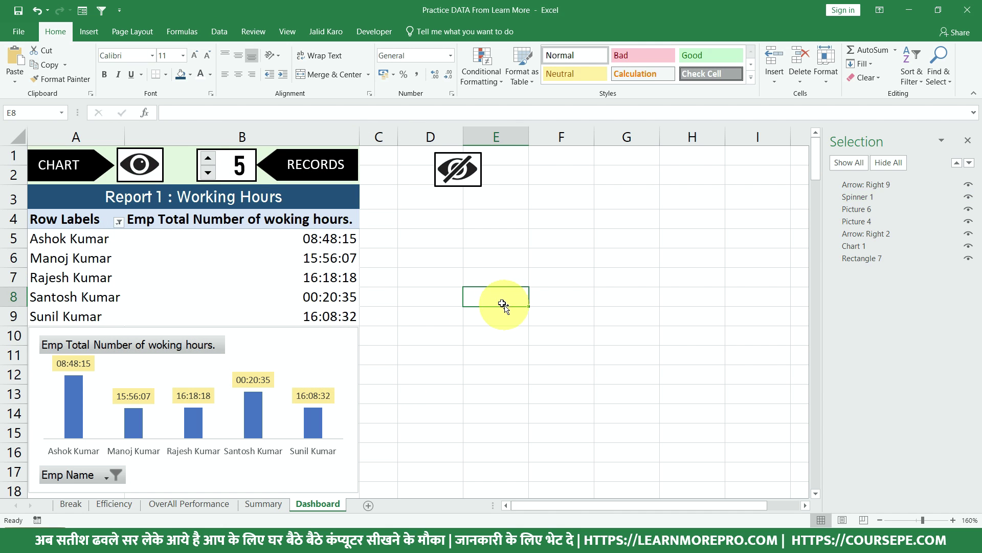
pyautogui.click(209, 173)
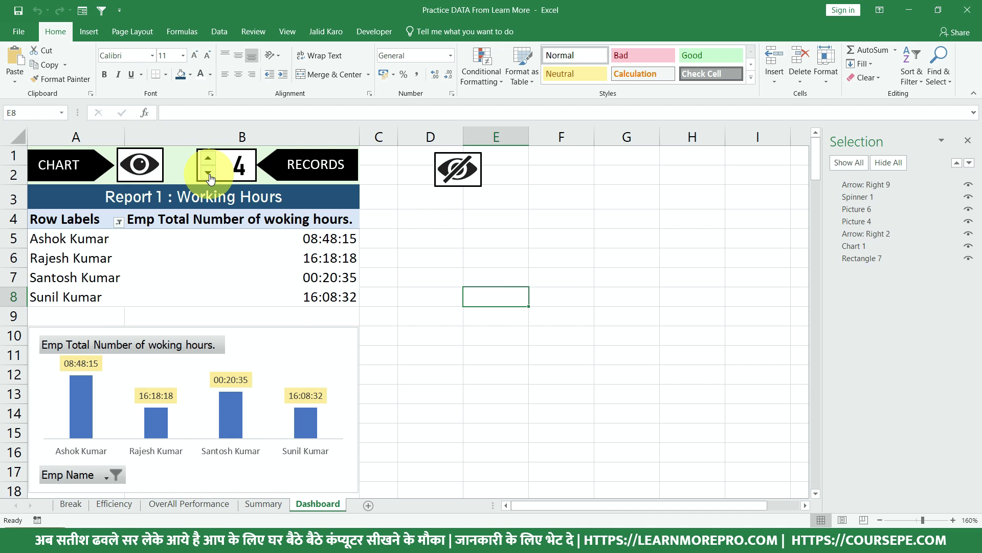
pyautogui.click(208, 173)
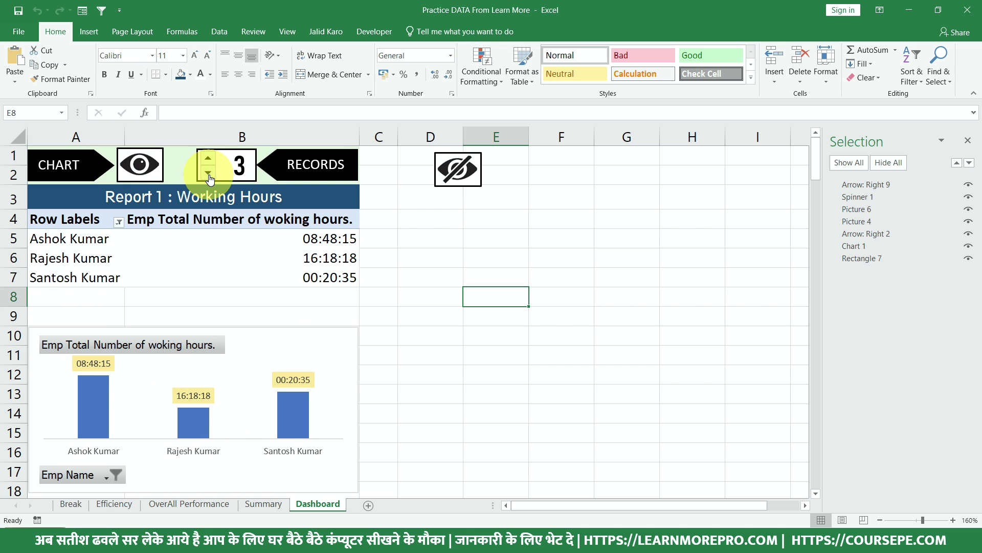
pyautogui.click(208, 173)
pyautogui.click(208, 160)
pyautogui.click(207, 161)
pyautogui.click(208, 173)
pyautogui.click(208, 159)
pyautogui.click(208, 173)
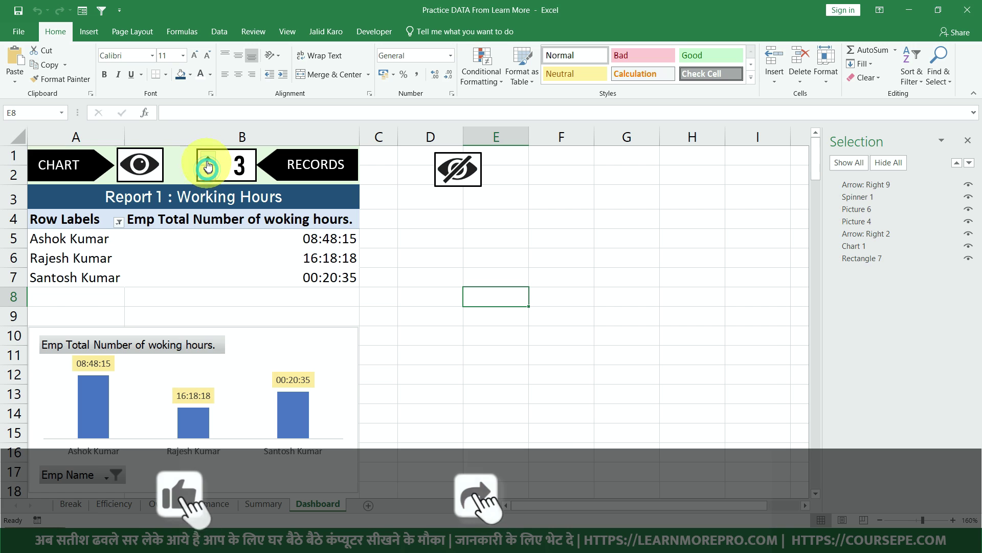
pyautogui.click(208, 159)
pyautogui.click(208, 160)
pyautogui.click(208, 173)
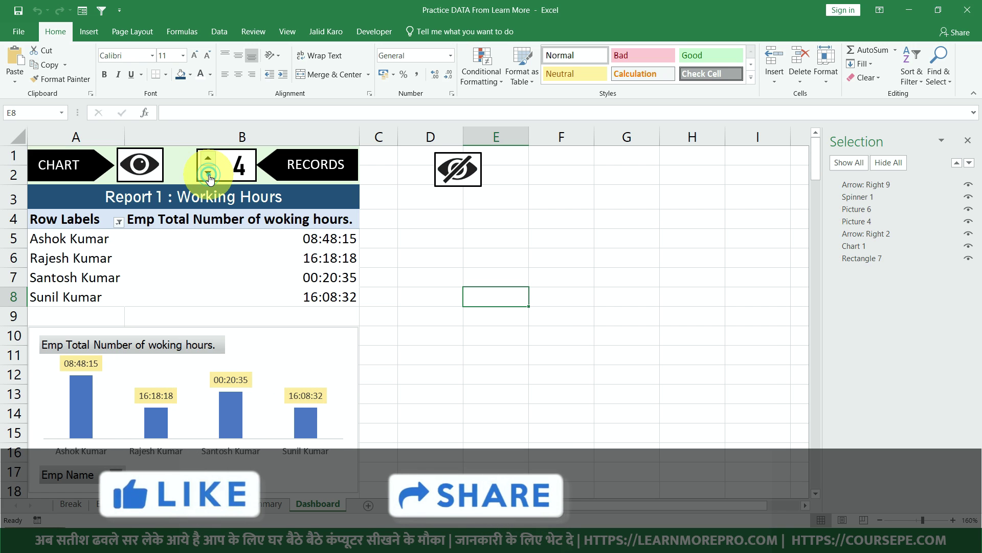
pyautogui.click(212, 160)
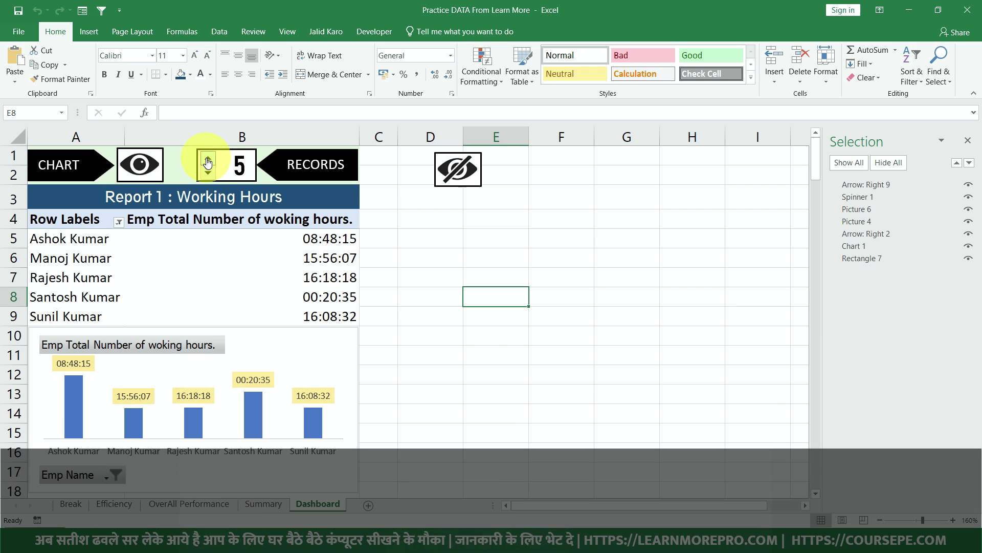
pyautogui.click(208, 159)
pyautogui.click(210, 174)
pyautogui.click(209, 174)
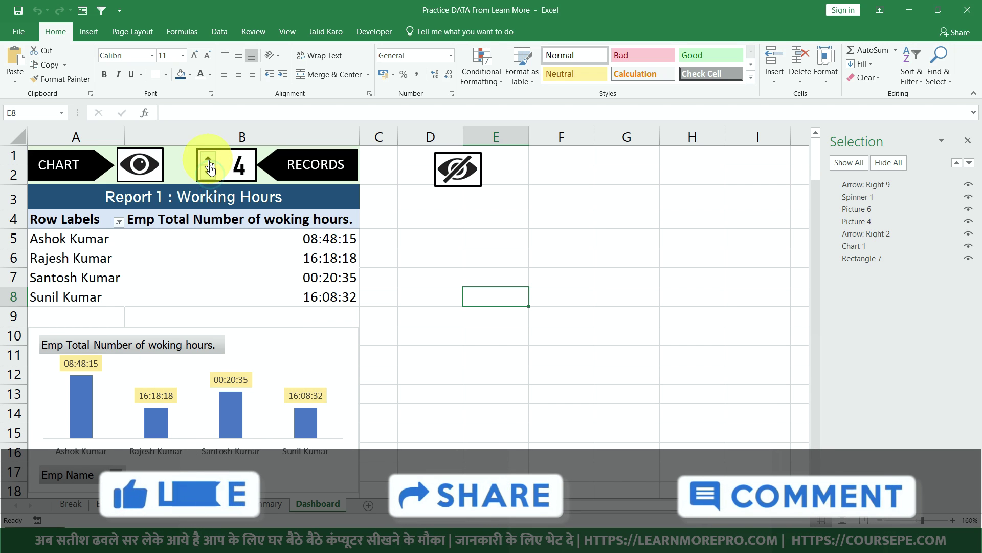
pyautogui.click(209, 173)
pyautogui.click(208, 159)
pyautogui.click(209, 159)
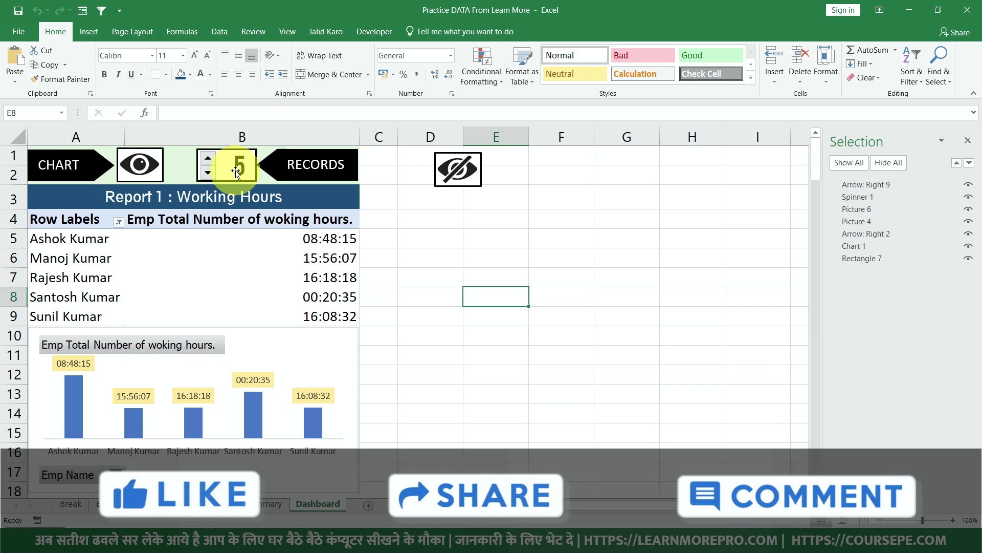
pyautogui.click(209, 159)
pyautogui.click(209, 172)
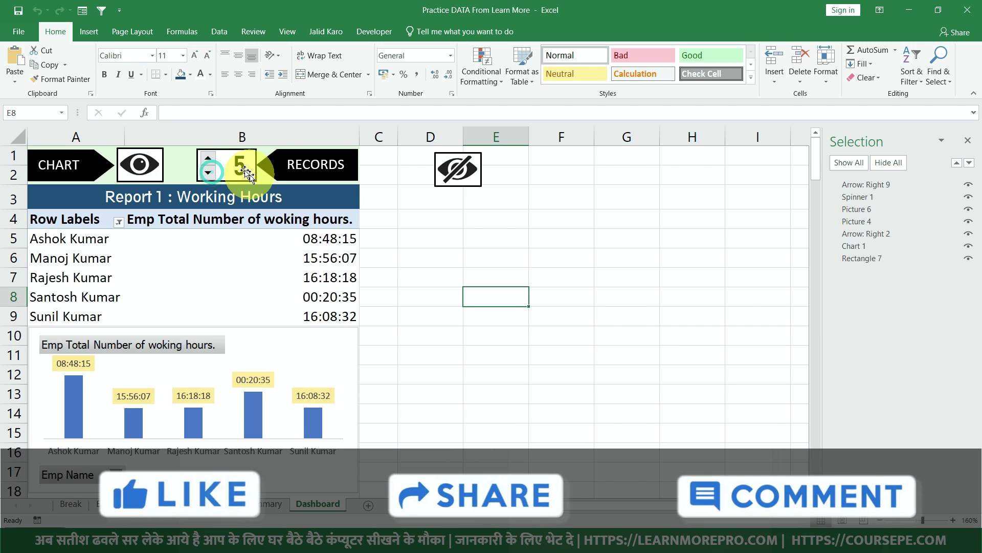
pyautogui.click(213, 174)
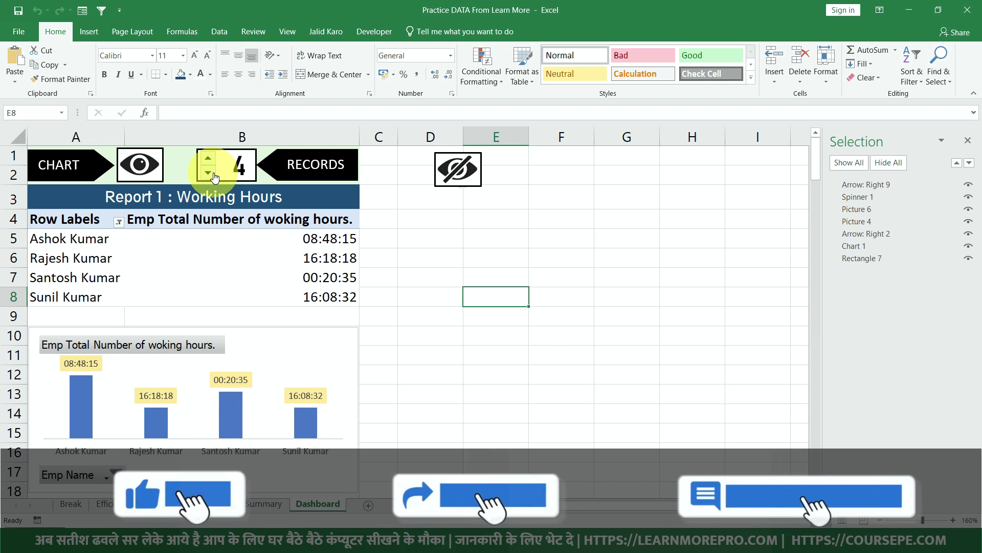
pyautogui.click(212, 160)
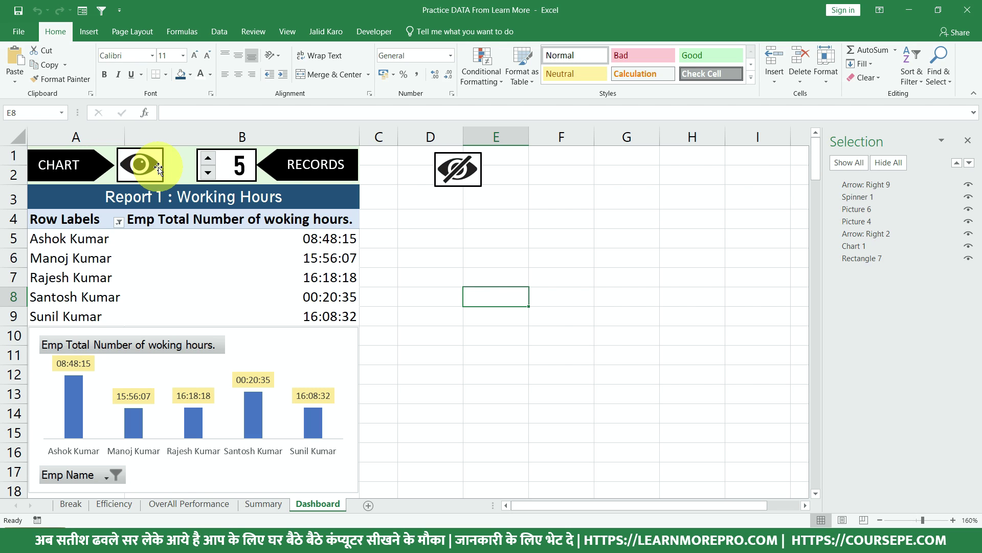
# Select and deselect the working-hours chart, then show the Developer tab
pyautogui.click(289, 348)
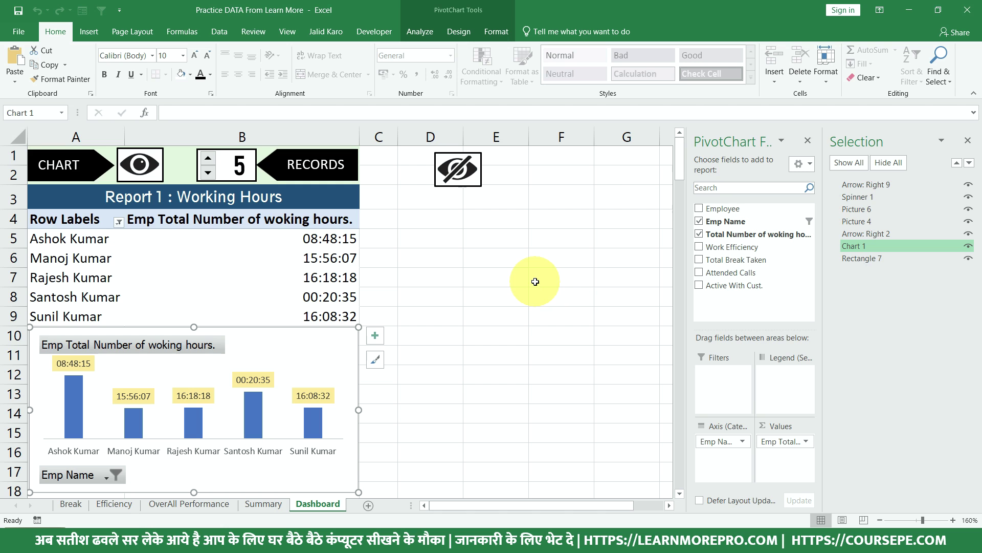
pyautogui.click(491, 299)
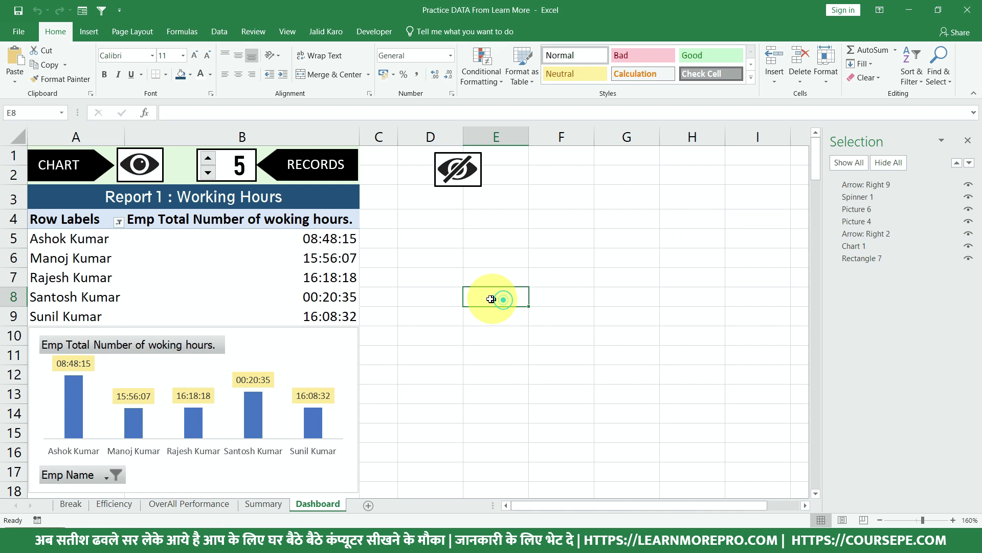
pyautogui.click(373, 32)
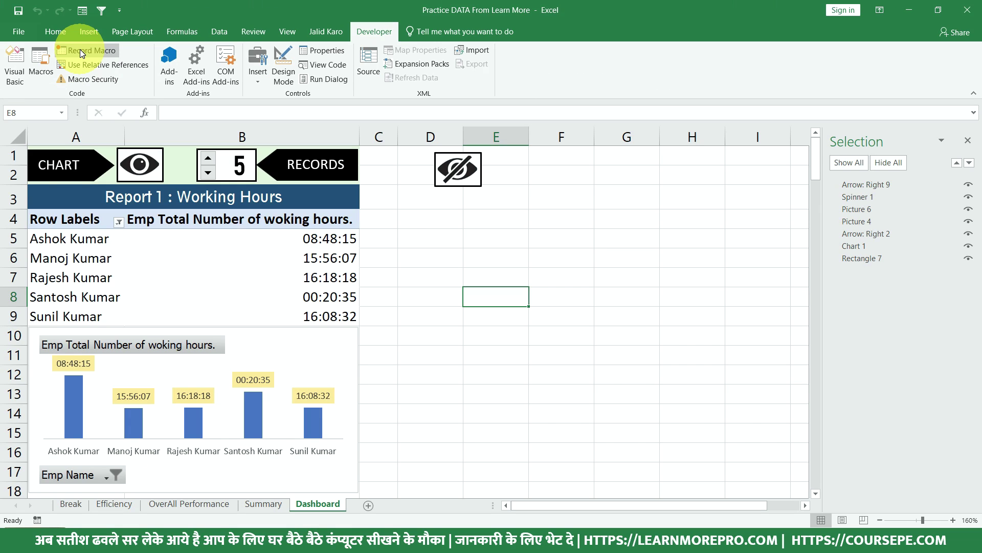
# Start recording a new macro and select the working-hours chart
pyautogui.click(80, 50)
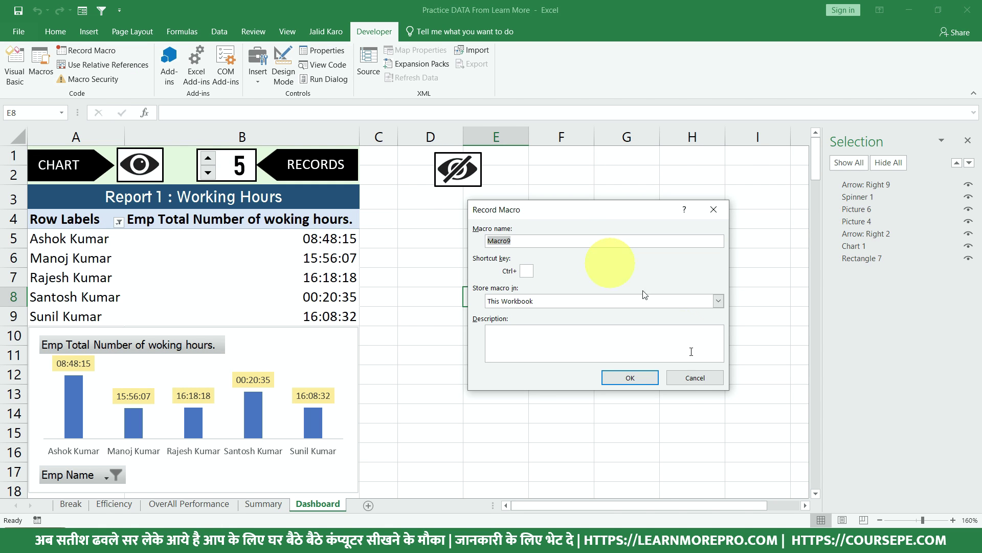
pyautogui.click(640, 373)
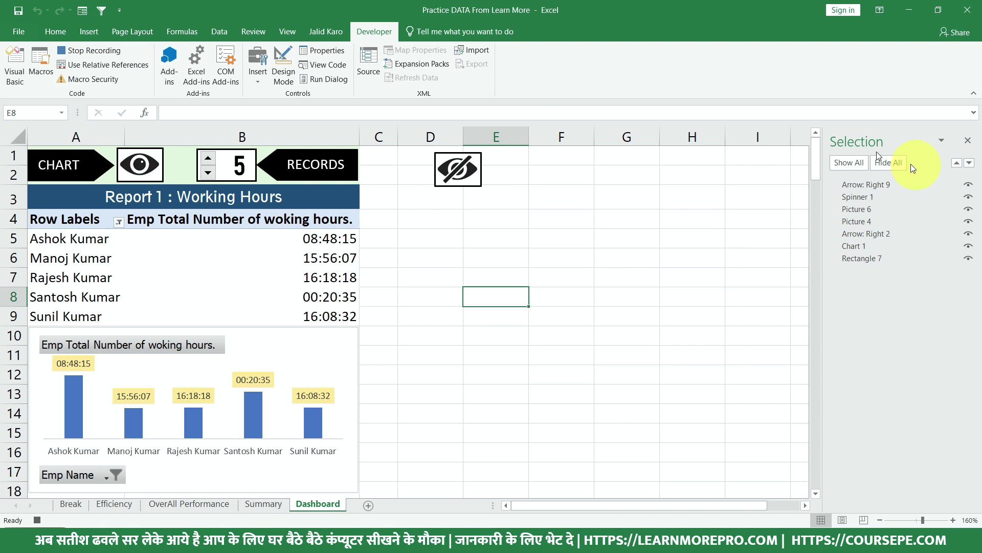
pyautogui.click(314, 342)
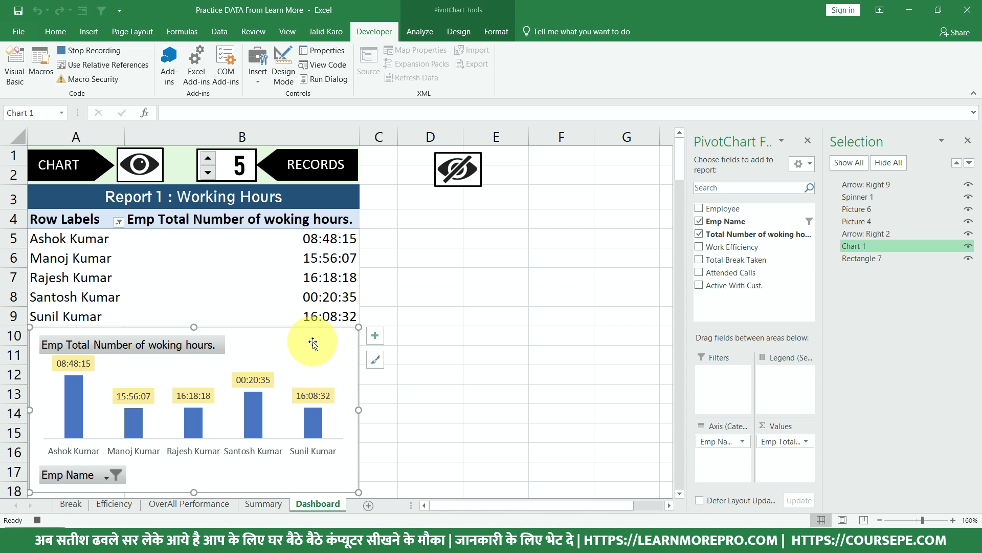
pyautogui.click(968, 140)
pyautogui.click(968, 140)
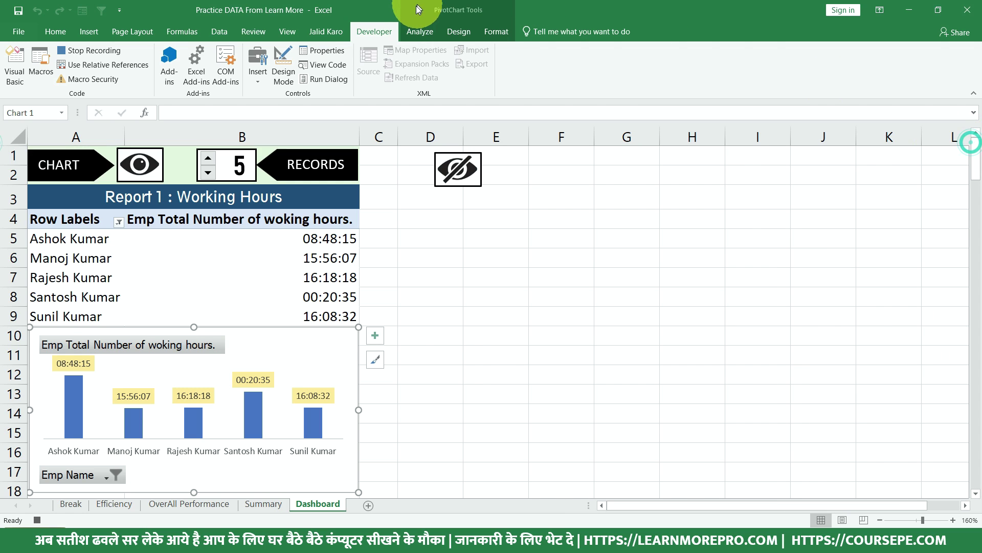
pyautogui.click(493, 33)
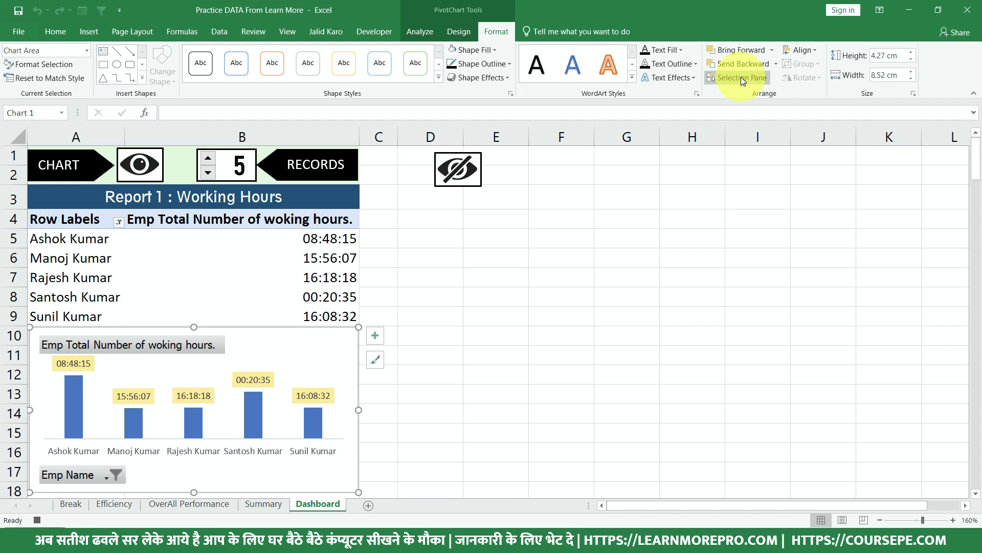
# Hide and reshow Chart 1, the eye picture and the crossed-eye picture in the Selection Pane
pyautogui.click(741, 77)
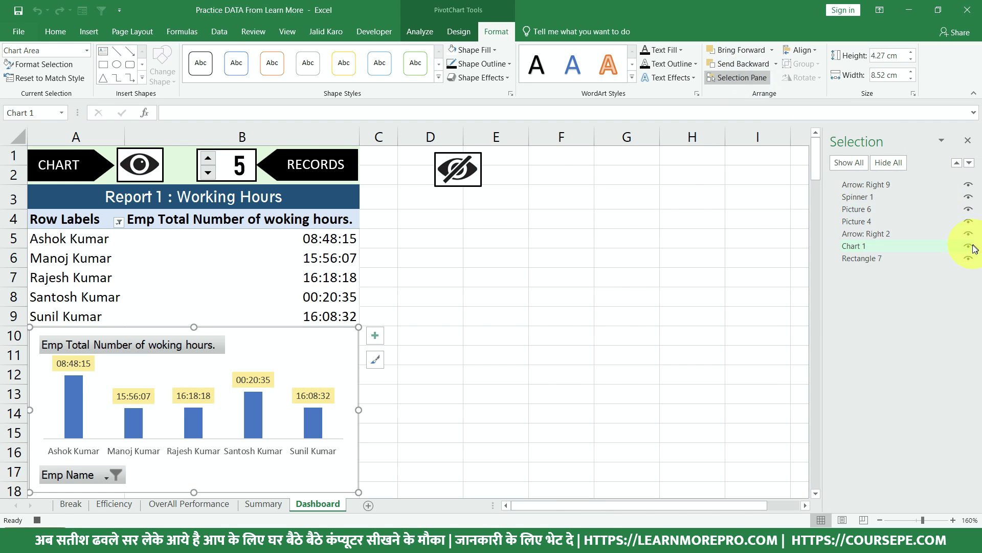
pyautogui.click(969, 247)
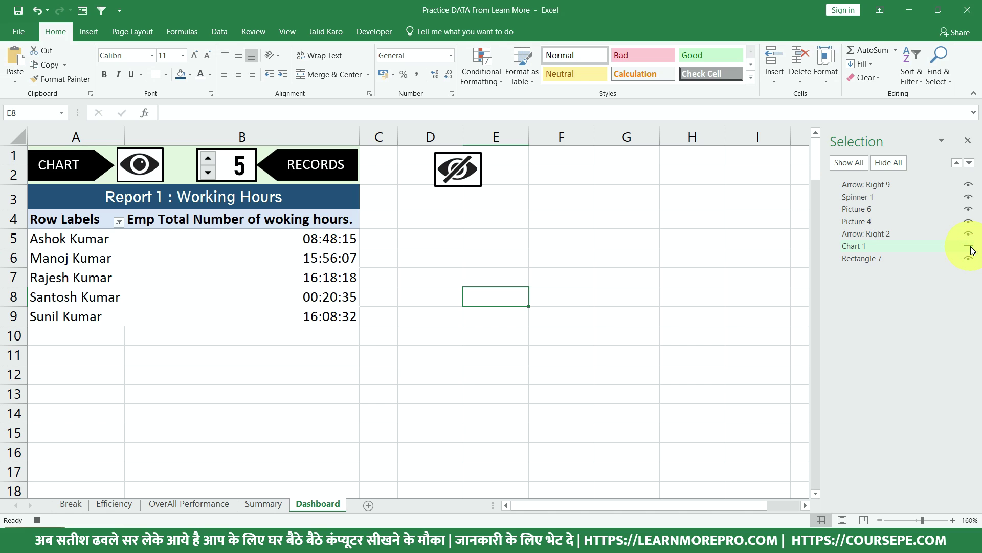
pyautogui.click(970, 247)
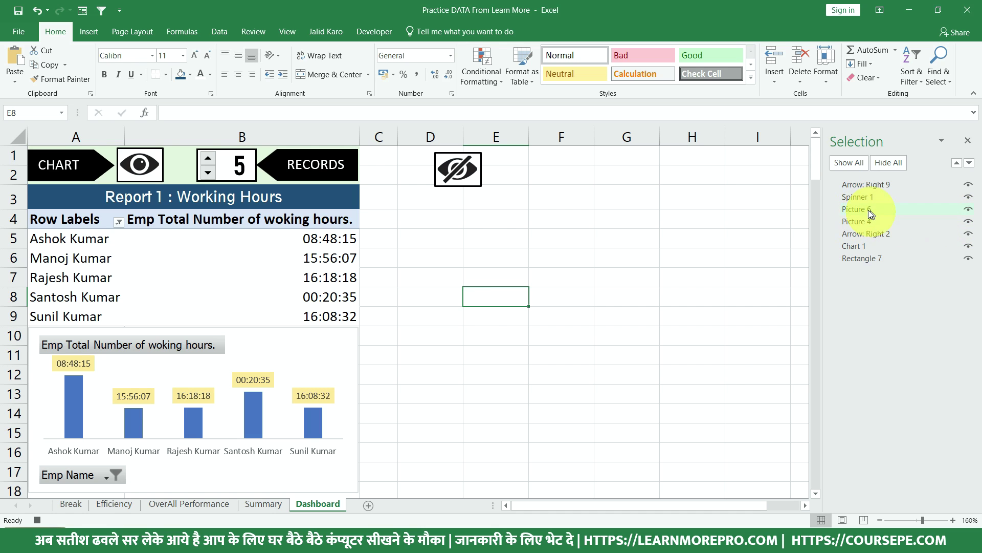
pyautogui.click(969, 222)
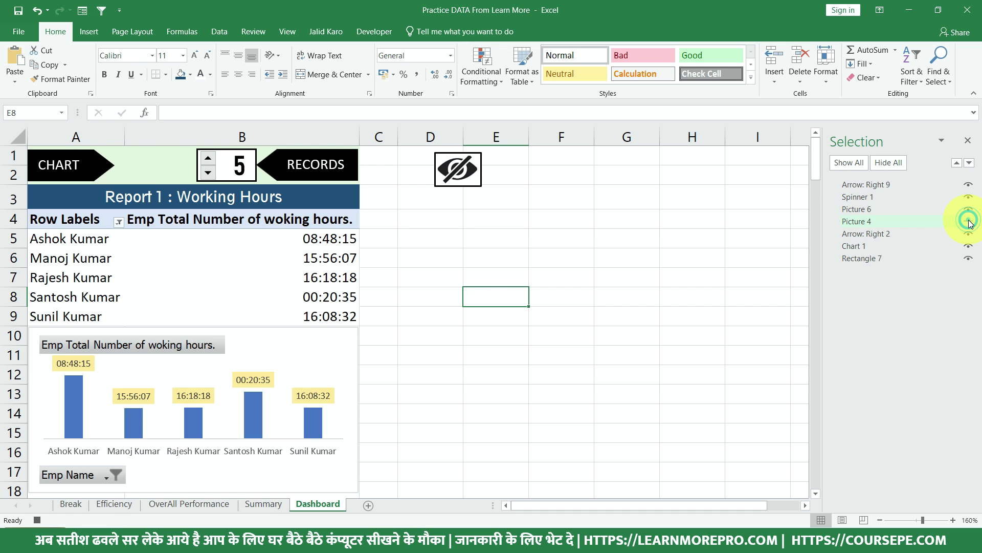
pyautogui.click(969, 222)
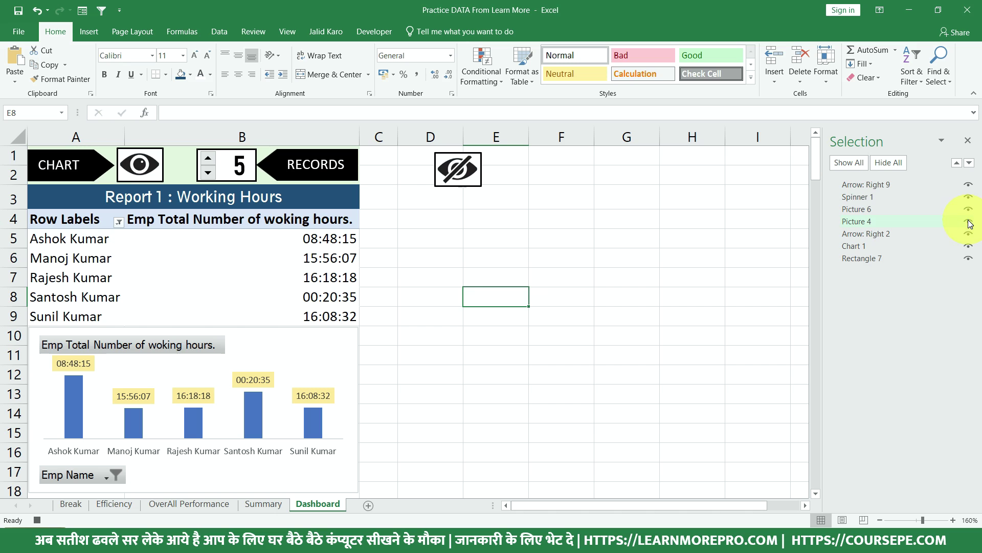
pyautogui.click(970, 209)
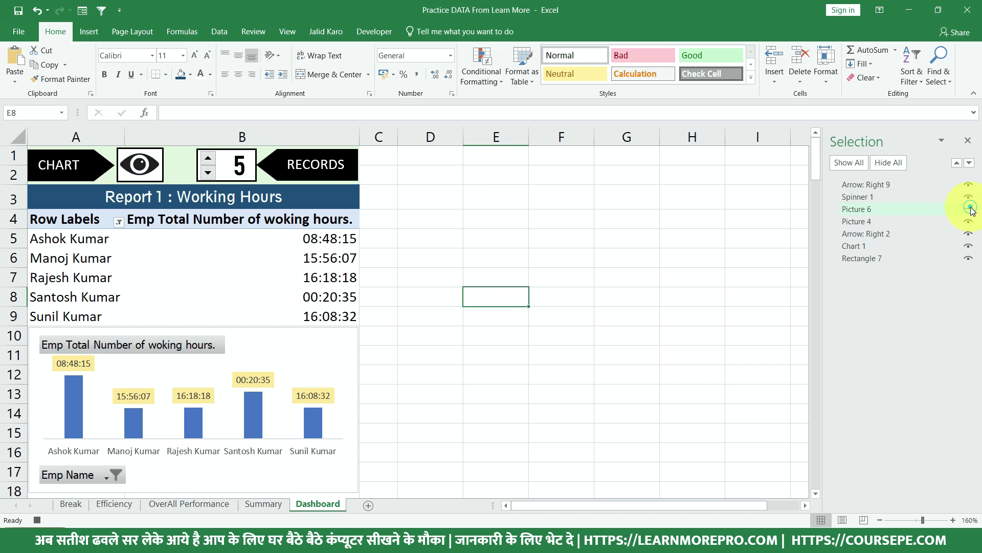
pyautogui.click(969, 210)
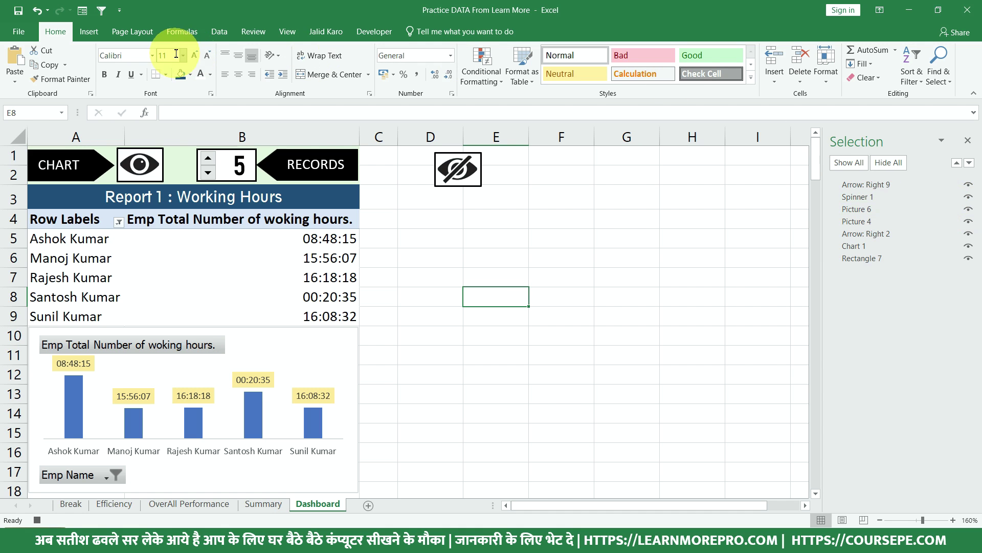
pyautogui.click(374, 31)
# Stop recording and delete Macro9's chart-activation, pane and comment lines in the VBA editor
pyautogui.click(103, 49)
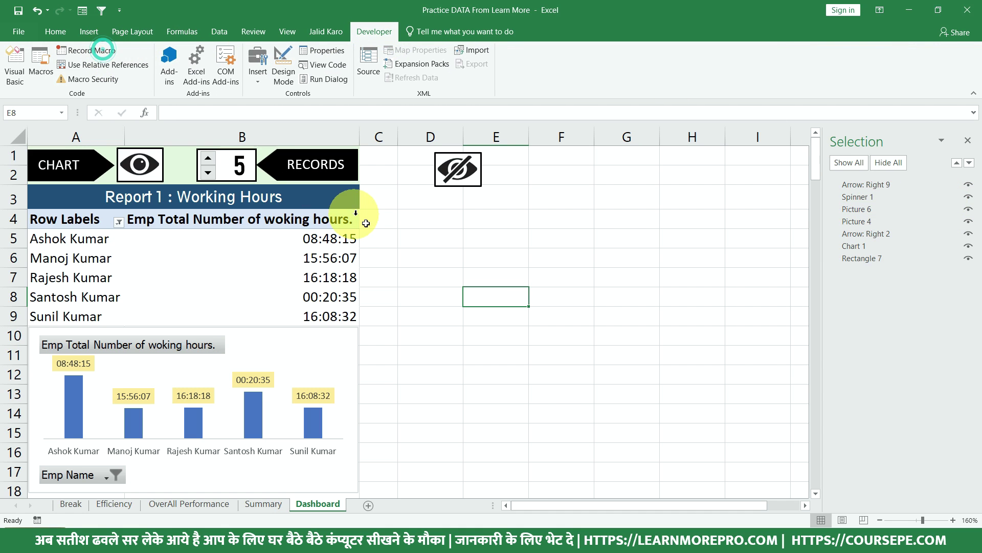
pyautogui.click(392, 269)
pyautogui.hotkey('alt', 'F11')
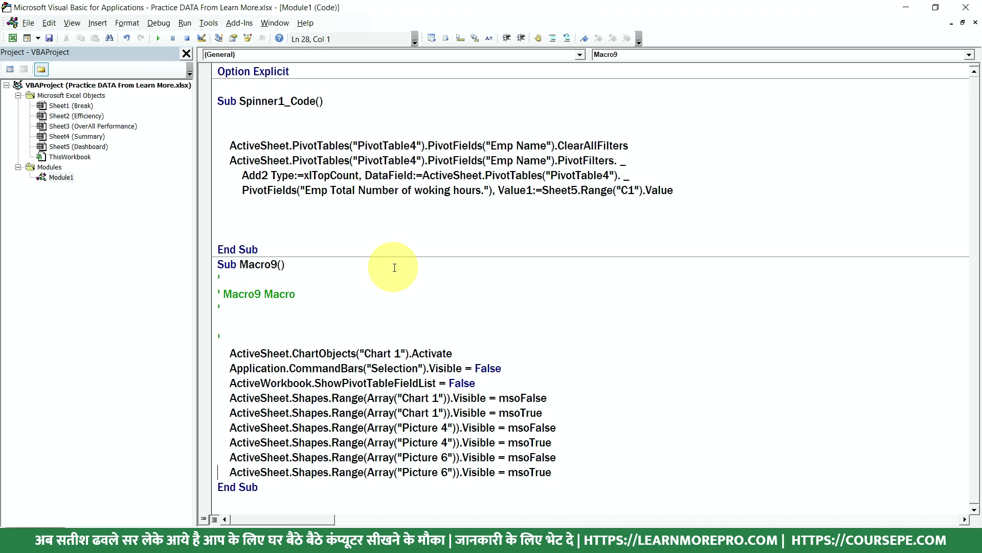
pyautogui.click(268, 368)
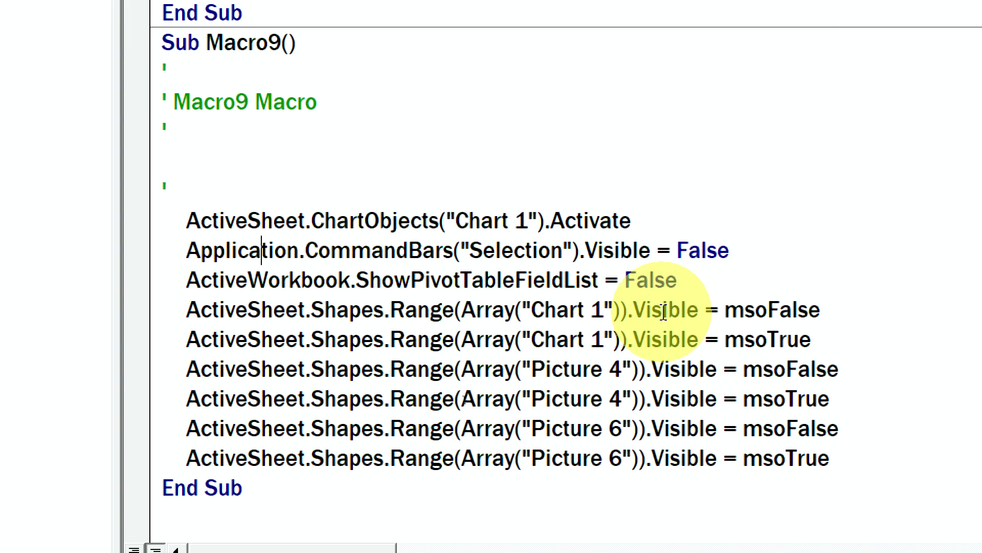
pyautogui.moveTo(632, 309)
pyautogui.mouseDown()
pyautogui.moveTo(718, 369)
pyautogui.moveTo(742, 459)
pyautogui.mouseUp()
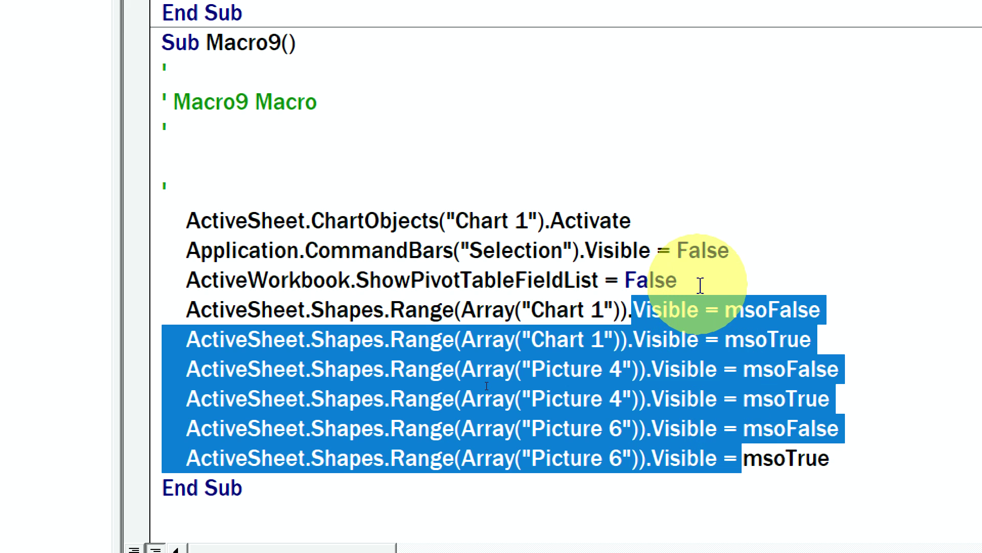
pyautogui.moveTo(696, 282); pyautogui.dragTo(192, 224)
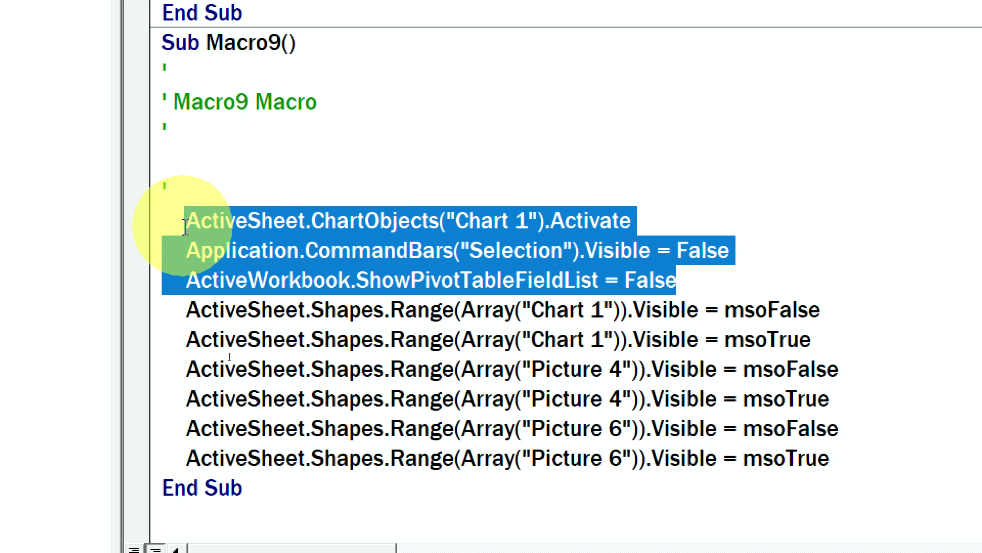
pyautogui.press('Delete')
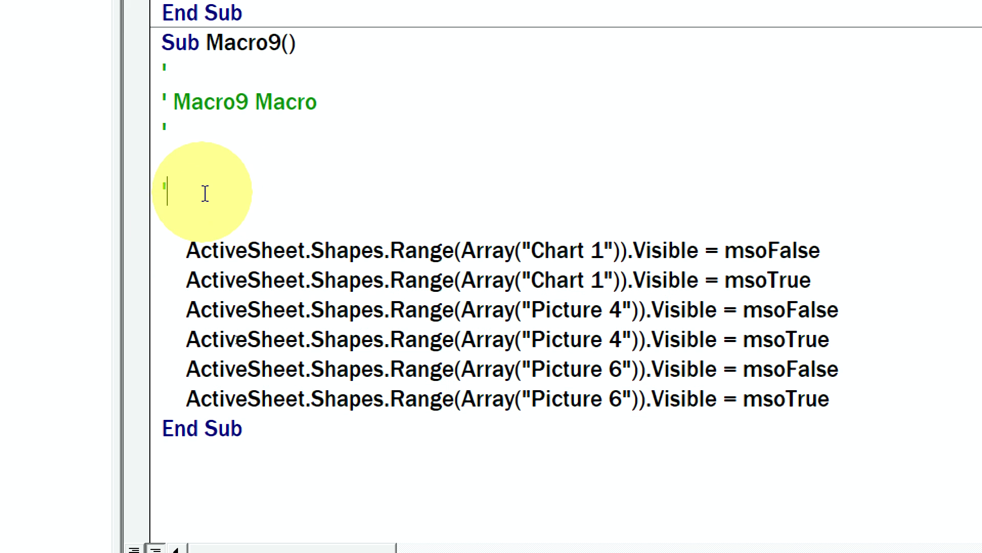
pyautogui.moveTo(204, 193); pyautogui.dragTo(137, 67)
pyautogui.press('Delete')
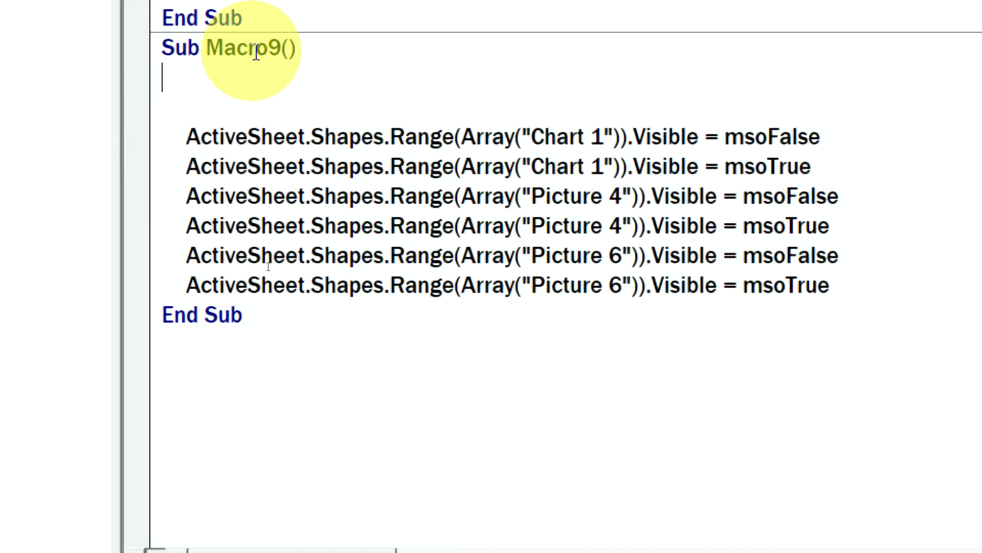
# Rename Macro9 to Show_Chart1 and select the whole macro
pyautogui.click(281, 43)
pyautogui.press('BackSpace')
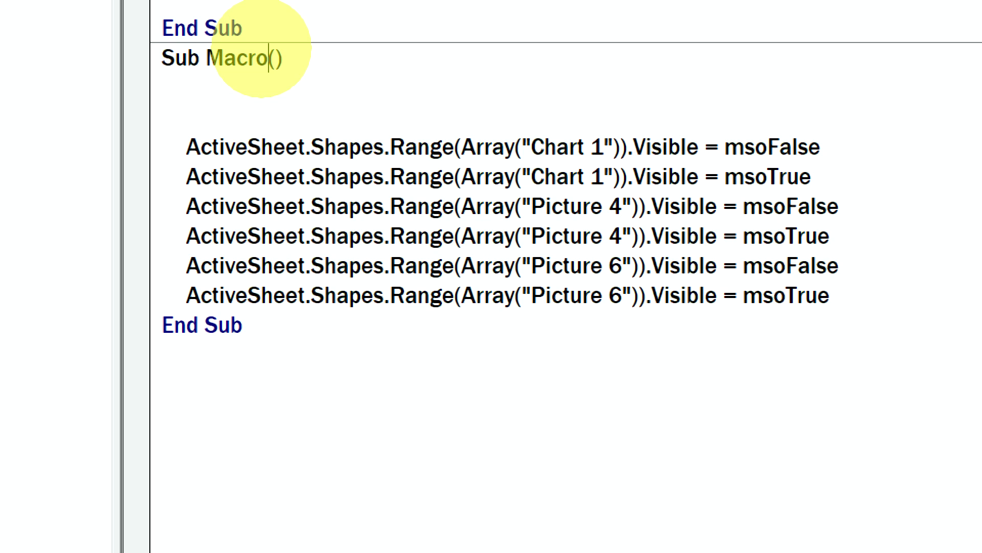
pyautogui.press('BackSpace')
pyautogui.press('BackSpace')
pyautogui.press('BackSpace')
pyautogui.press('BackSpace')
pyautogui.press('BackSpace')
pyautogui.write('Show')
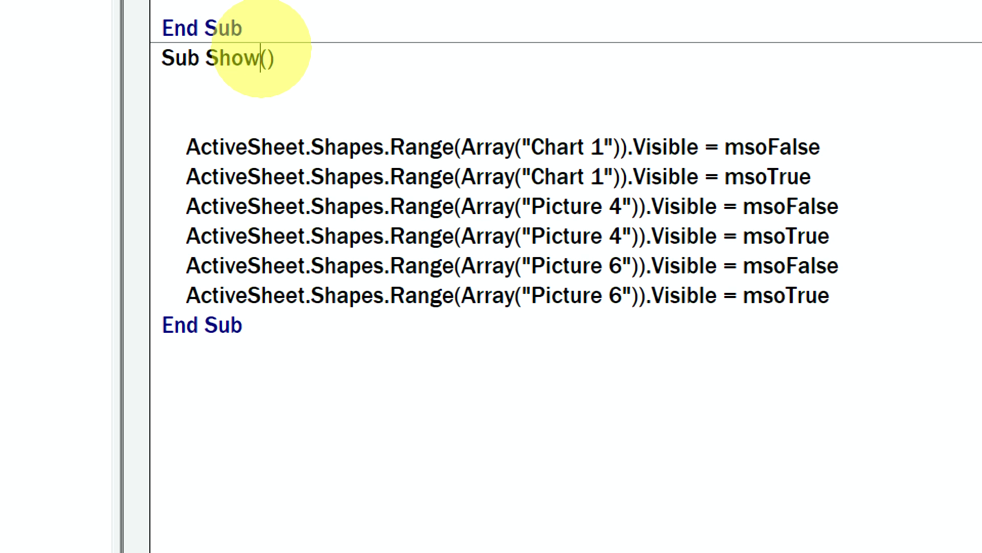
pyautogui.write('Chart')
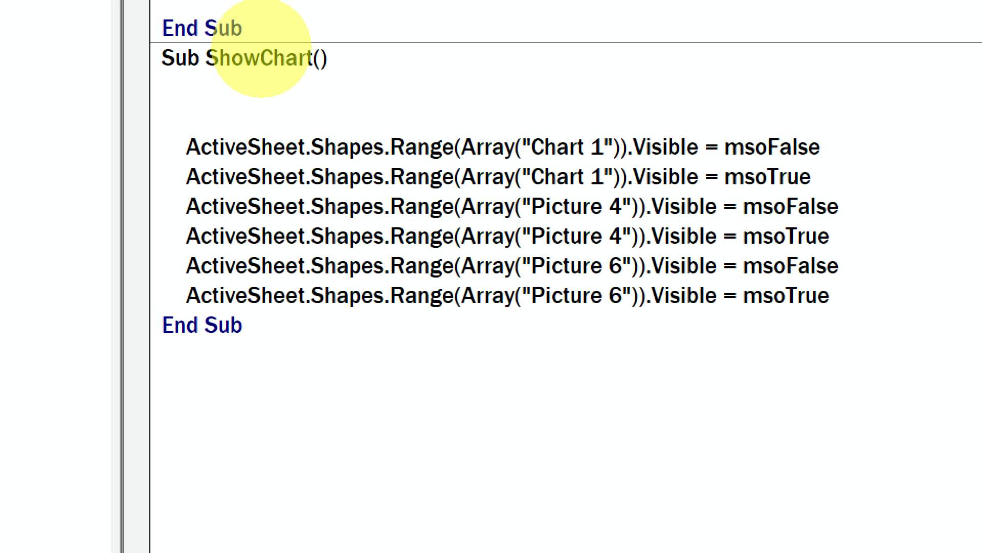
pyautogui.write('1')
pyautogui.click(262, 57)
pyautogui.write('_')
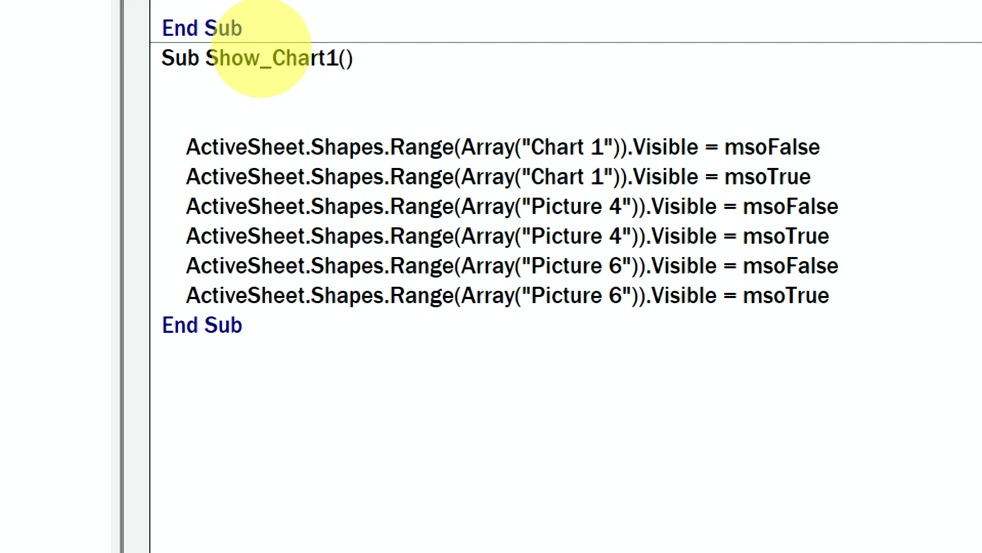
pyautogui.moveTo(263, 327); pyautogui.dragTo(161, 57)
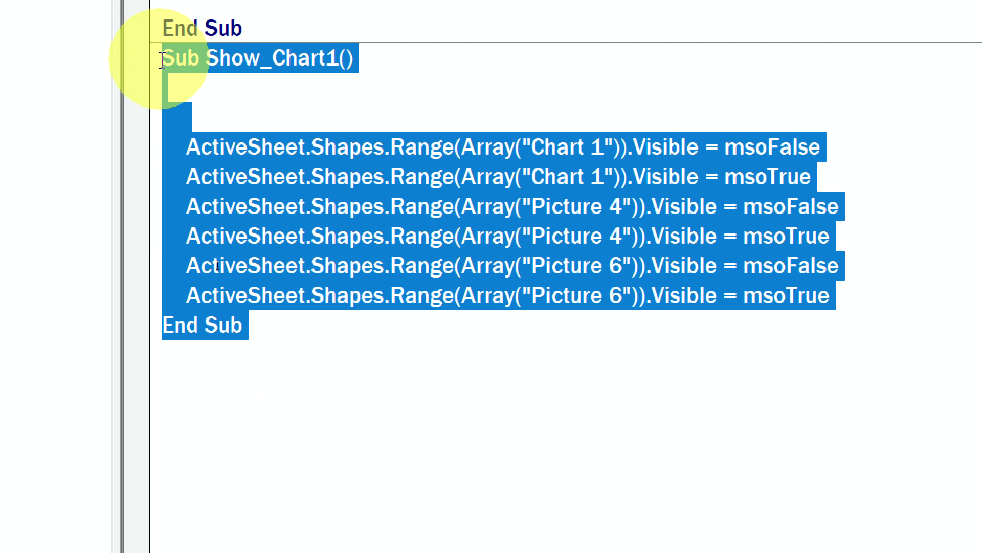
pyautogui.click(283, 402)
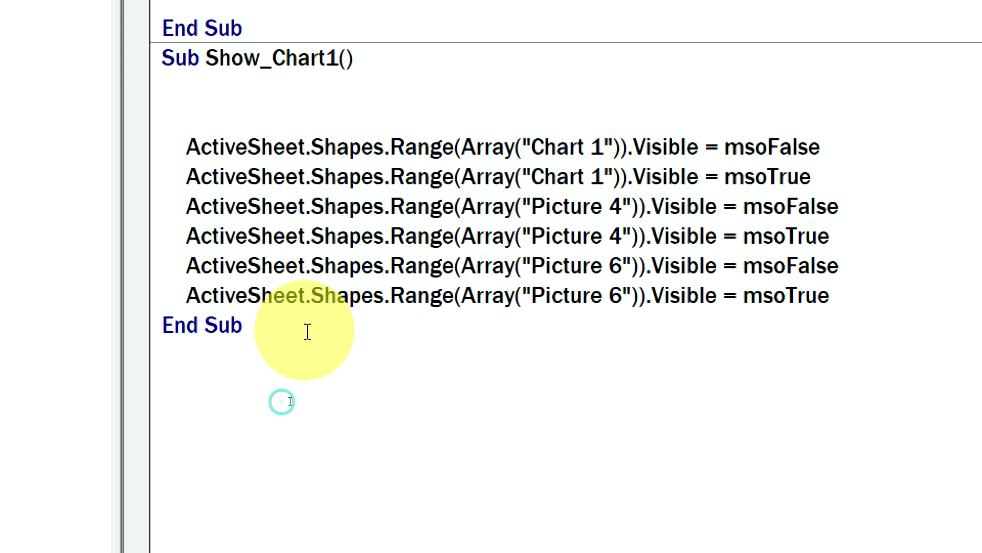
pyautogui.write('Sub Show_Chart1()       ActiveSheet.Shapes.Range(Array("Chart 1")).Visible = msoFalse     ActiveSheet.Shapes.Range(Array("Chart 1")).Visible = msoTrue     ActiveSheet.Shapes.Range(Array("Picture 4")).Visible = msoFalse     ActiveSheet.Shapes.Range(Array("Picture 4")).Visible = msoTrue     ActiveSheet.Shapes.Range(Array("Picture 6")).Visible = msoFalse     ActiveSheet.Shapes.Range(Array("Picture 6")).Visible = msoTrue End Sub')
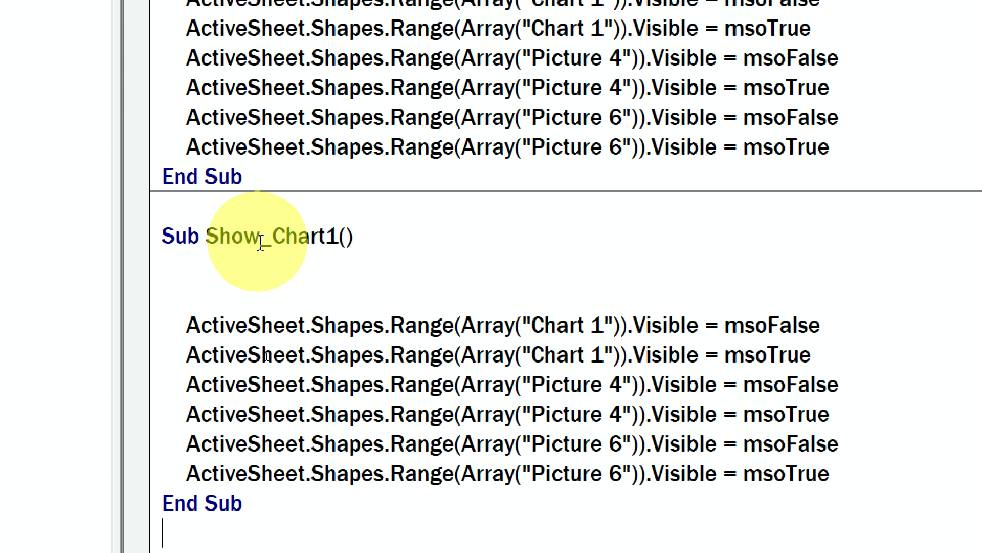
pyautogui.moveTo(260, 241); pyautogui.dragTo(205, 241)
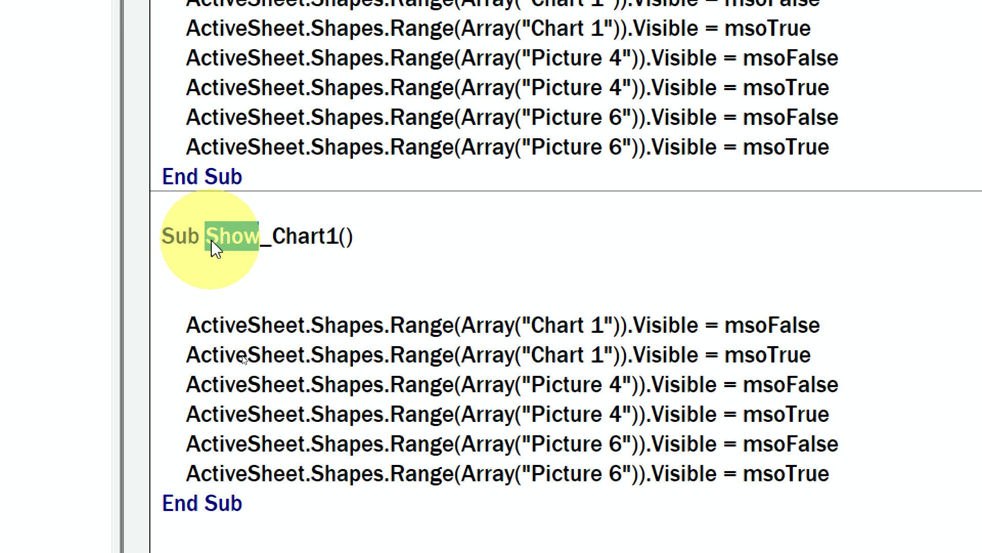
pyautogui.write('Hide')
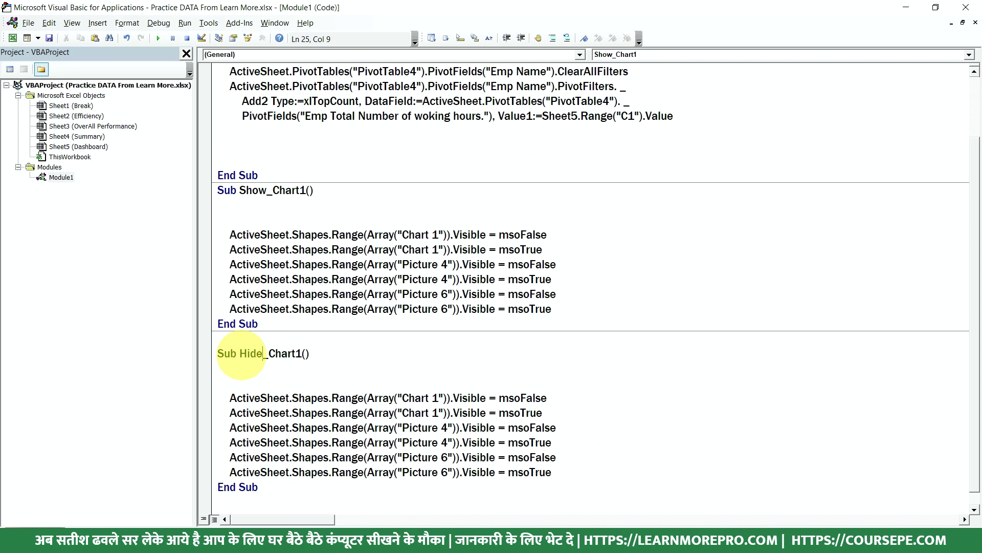
pyautogui.click(553, 309)
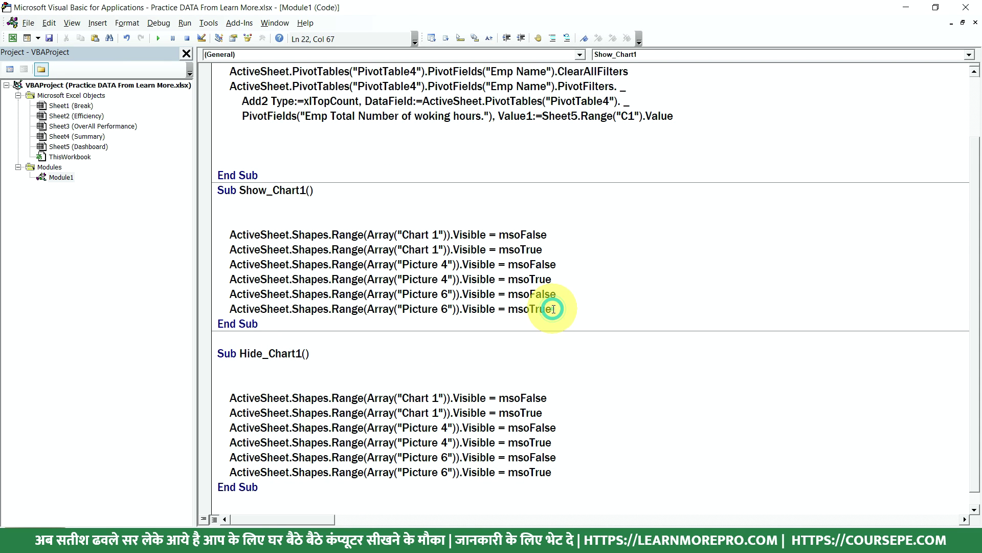
pyautogui.click(238, 205)
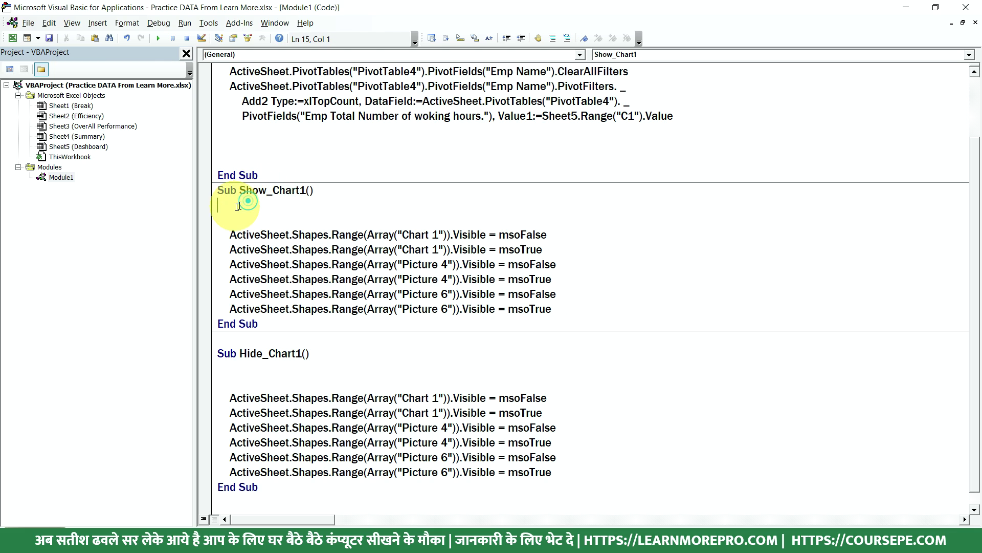
pyautogui.press('Delete')
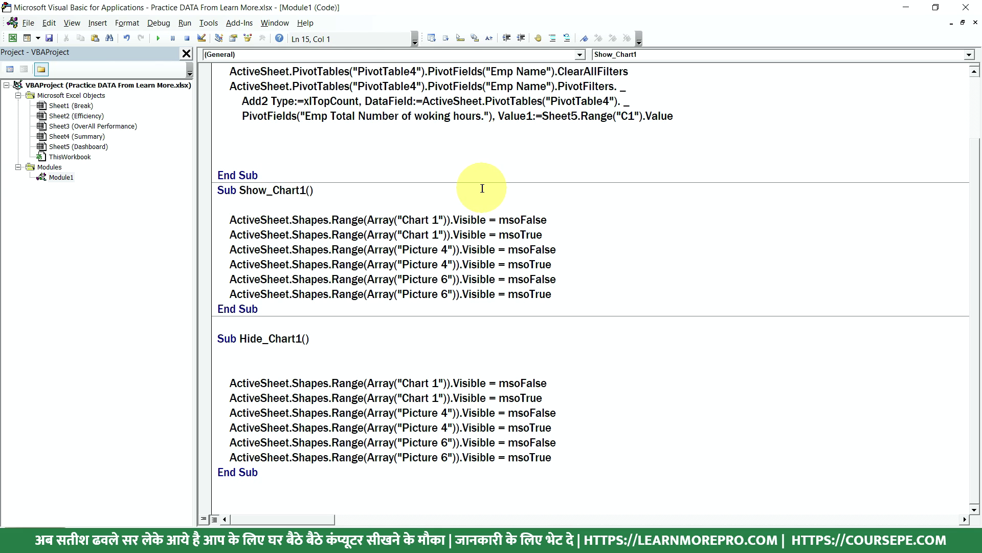
pyautogui.moveTo(545, 234); pyautogui.dragTo(229, 235)
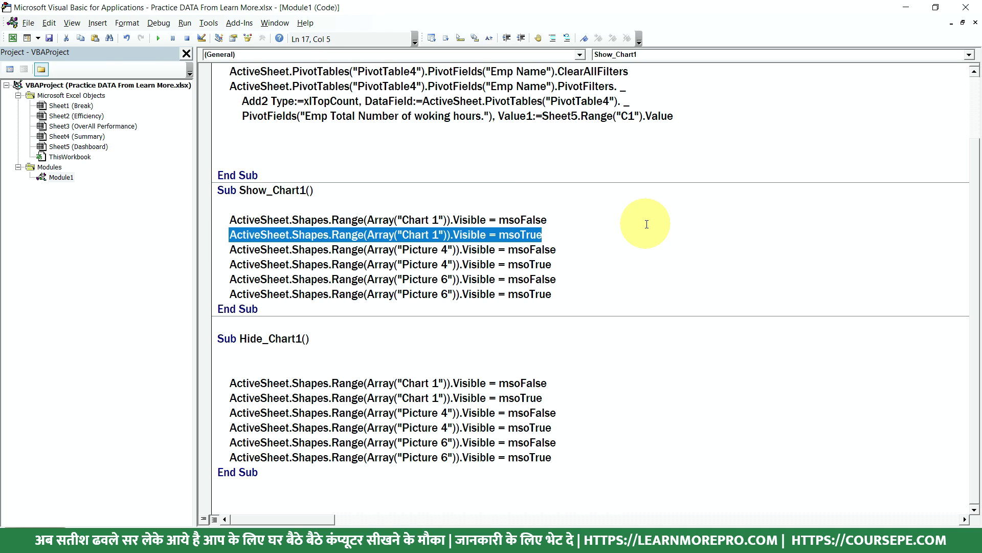
pyautogui.moveTo(547, 219); pyautogui.dragTo(224, 221)
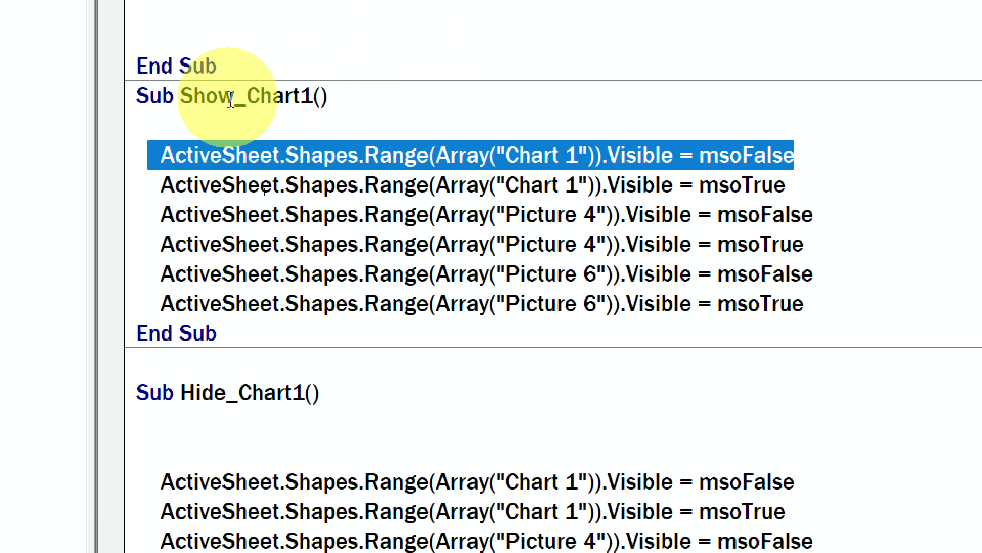
# Delete the statement that hides Chart 1, keeping the one that shows it
pyautogui.press('Delete')
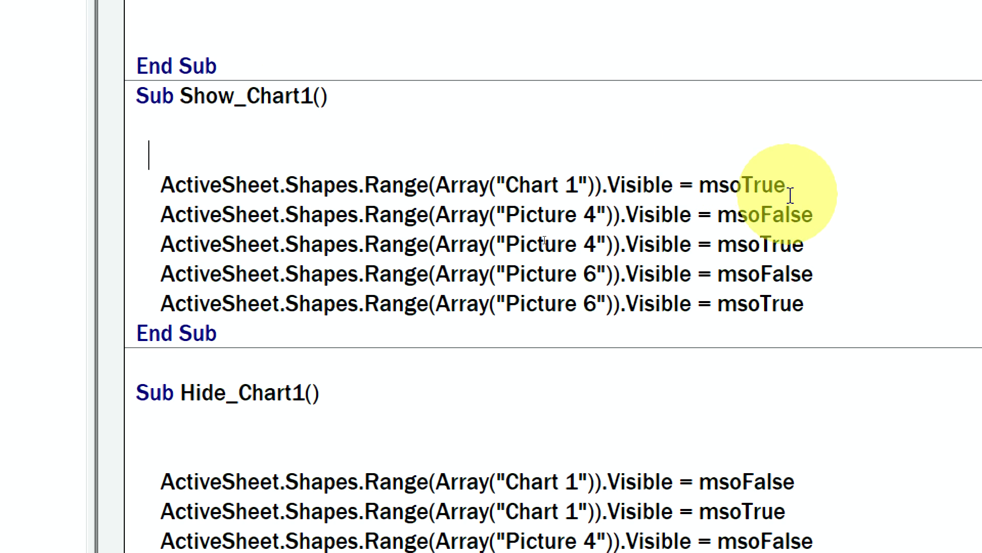
pyautogui.moveTo(790, 185); pyautogui.dragTo(467, 193)
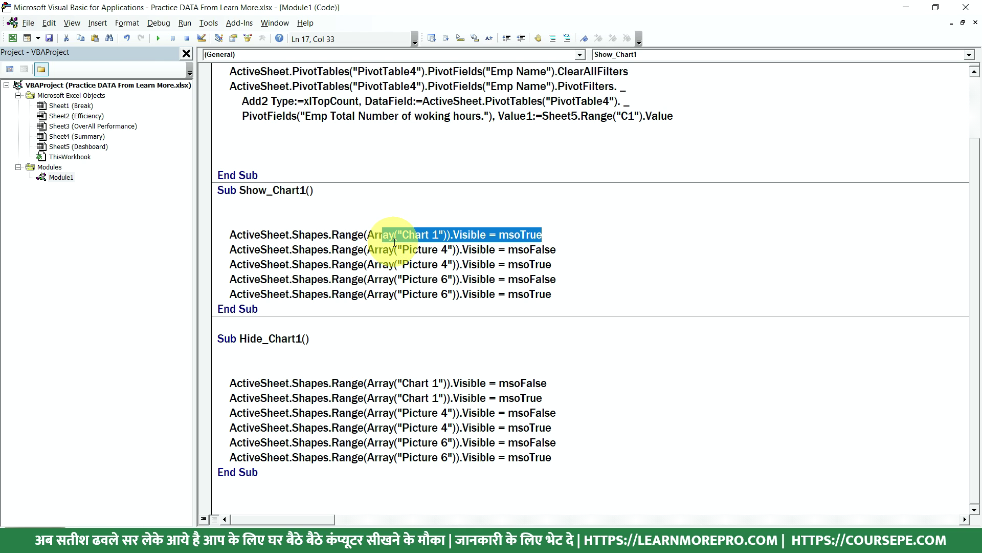
pyautogui.hotkey('alt', 'F11')
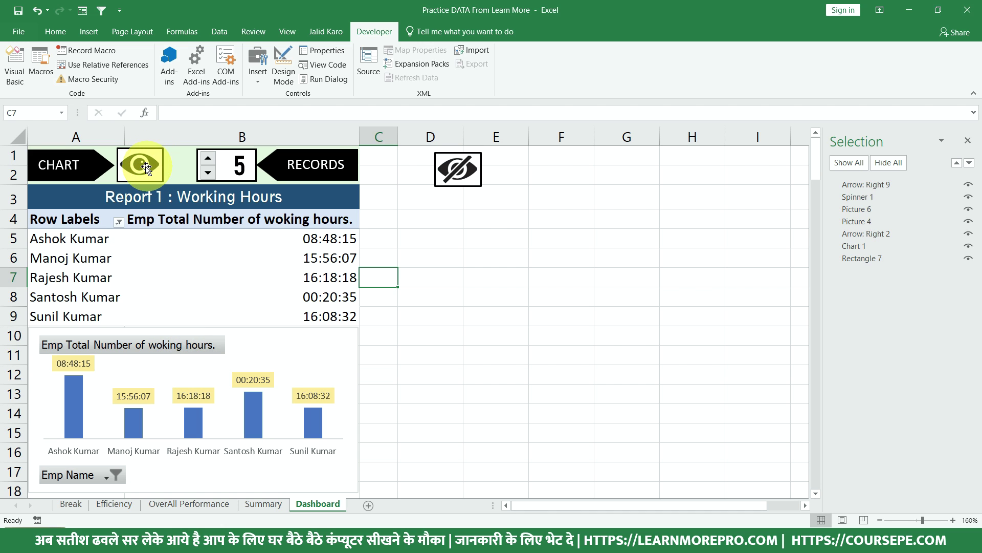
pyautogui.hotkey('alt', 'F11')
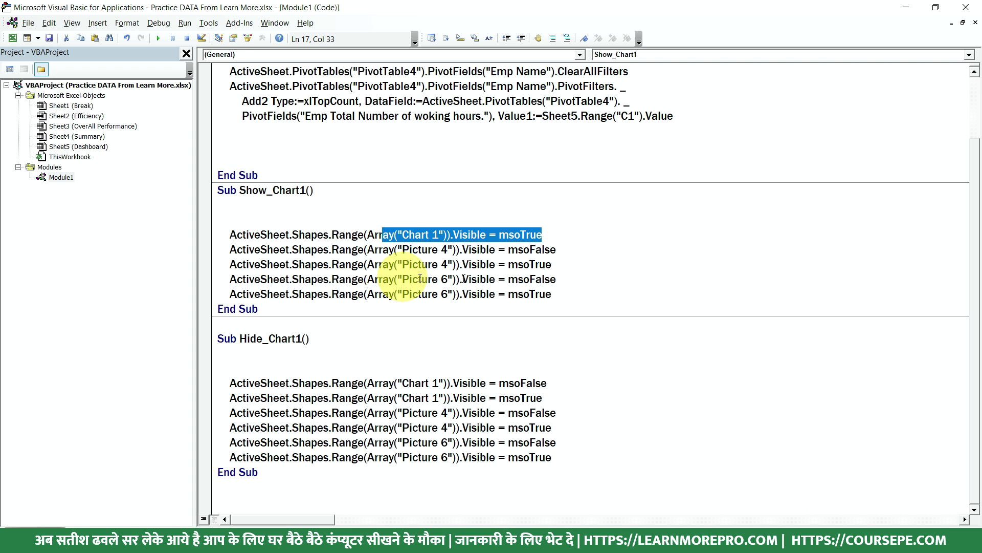
pyautogui.click(563, 264)
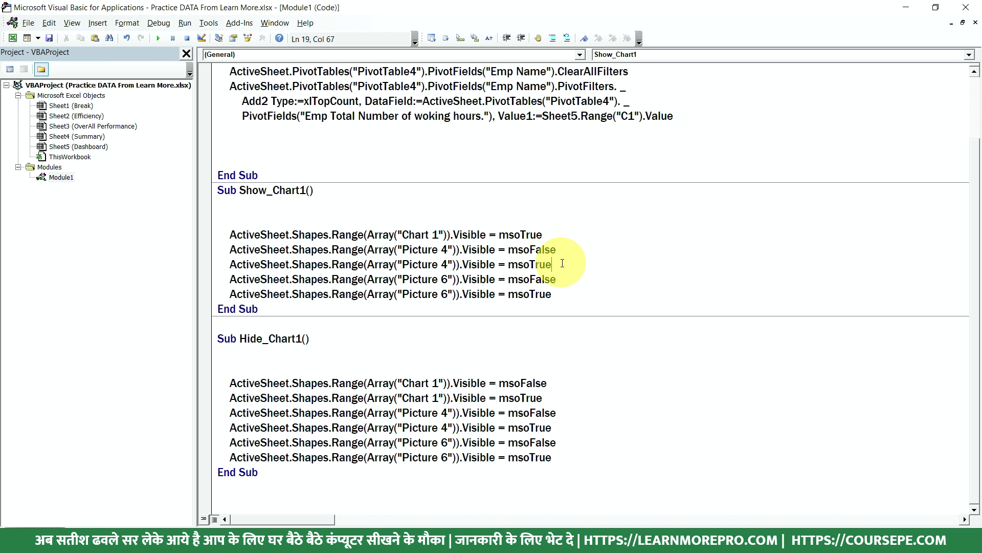
# Check the eye picture's name on the dashboard and select the statement hiding Picture 4
pyautogui.hotkey('alt', 'F11')
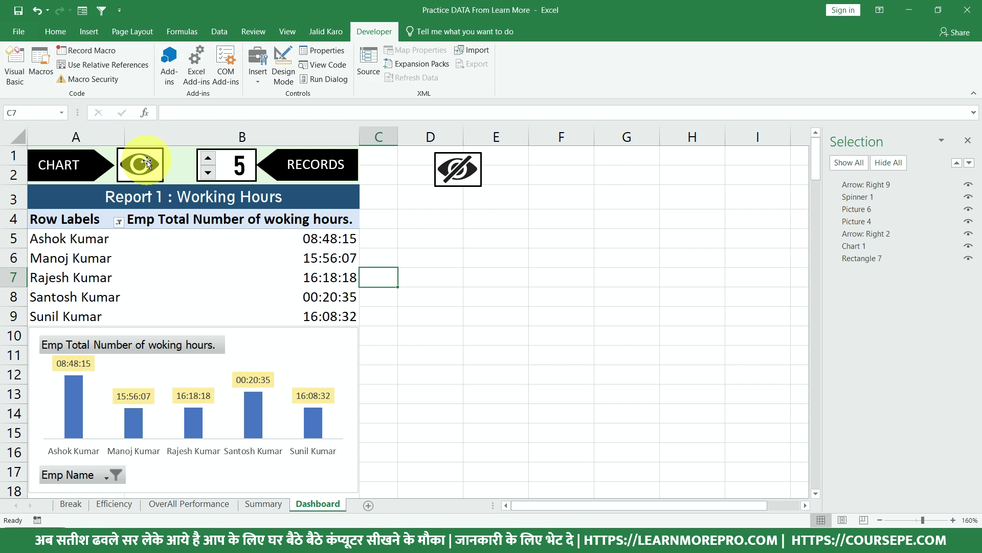
pyautogui.click(139, 156)
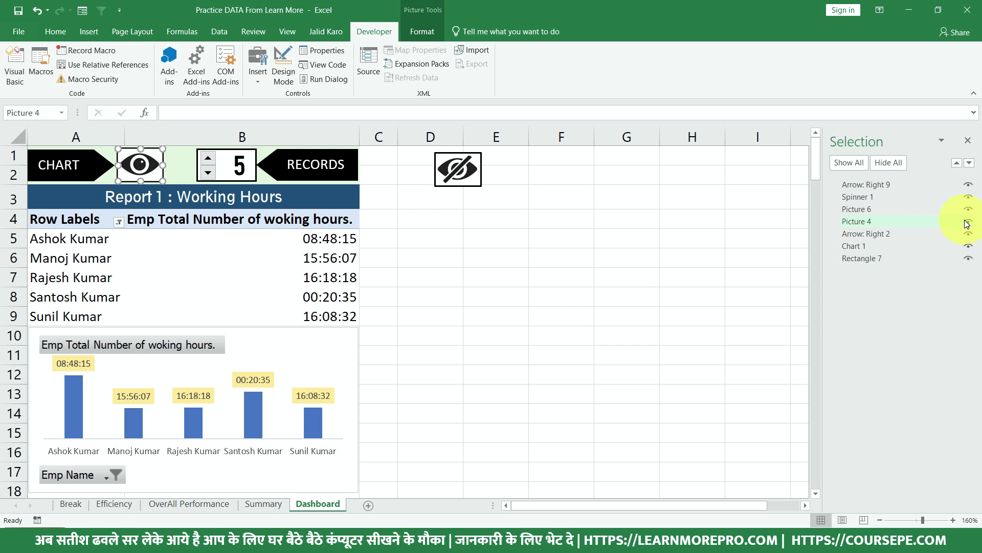
pyautogui.hotkey('alt', 'Tab')
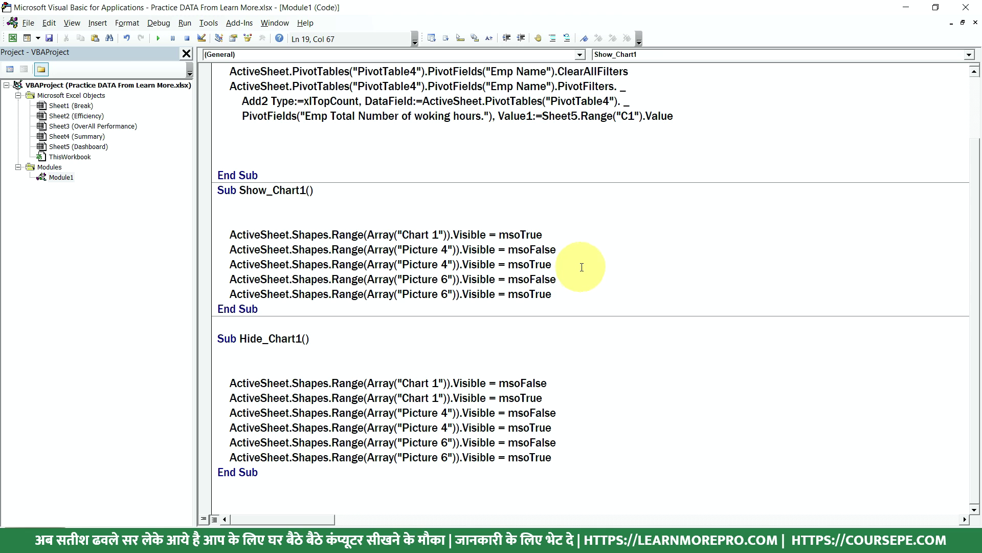
pyautogui.moveTo(570, 265)
pyautogui.mouseDown()
pyautogui.moveTo(323, 277)
pyautogui.moveTo(221, 265)
pyautogui.mouseUp()
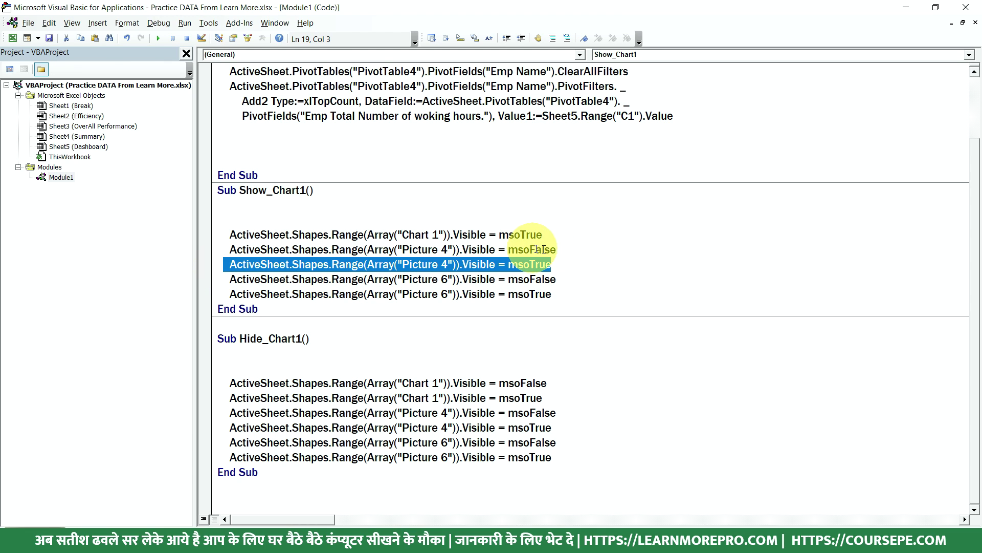
pyautogui.moveTo(558, 249); pyautogui.dragTo(229, 255)
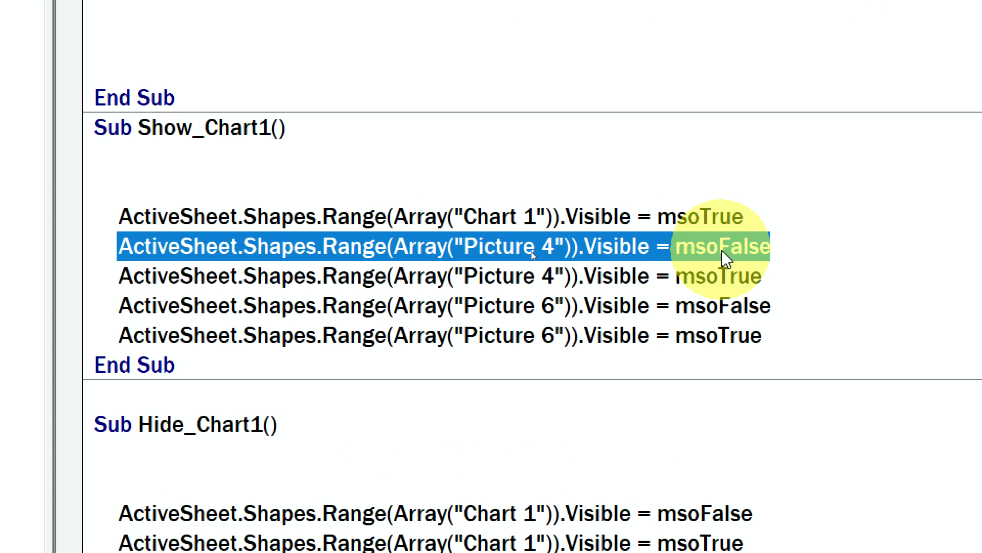
# Delete the Picture 4 msoFalse and Picture 6 msoTrue statements after checking the crossed-eye picture's name
pyautogui.press('Delete')
pyautogui.press('Delete')
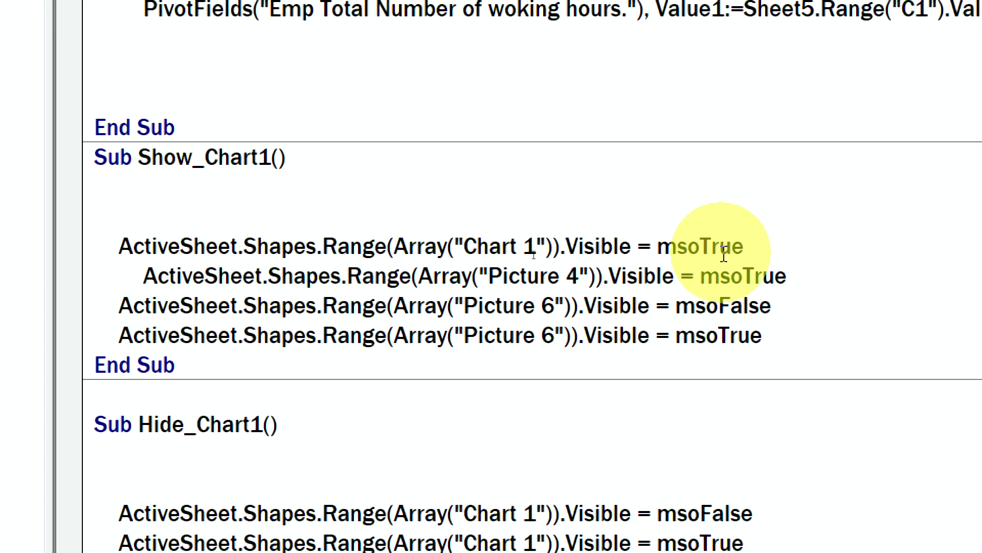
pyautogui.moveTo(788, 276); pyautogui.dragTo(461, 276)
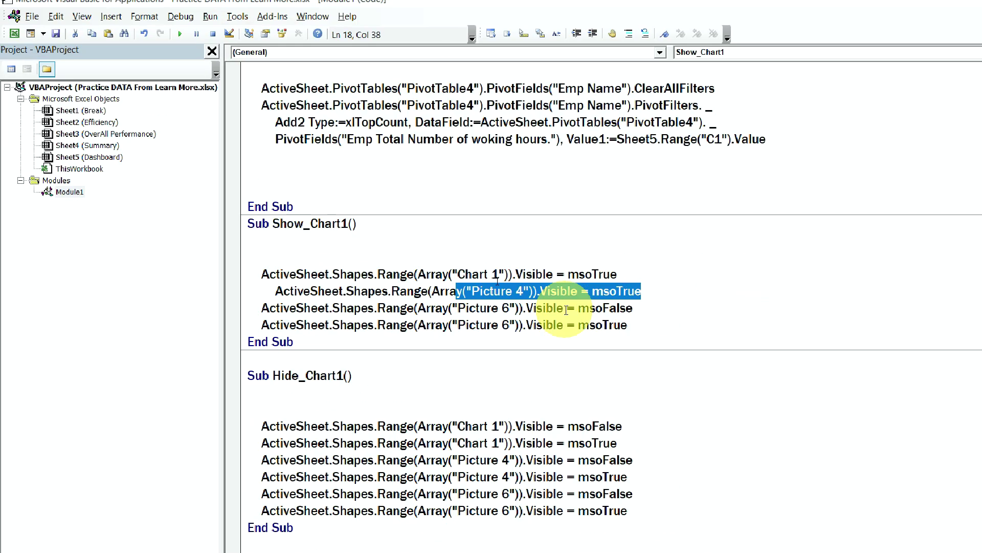
pyautogui.hotkey('alt', 'F11')
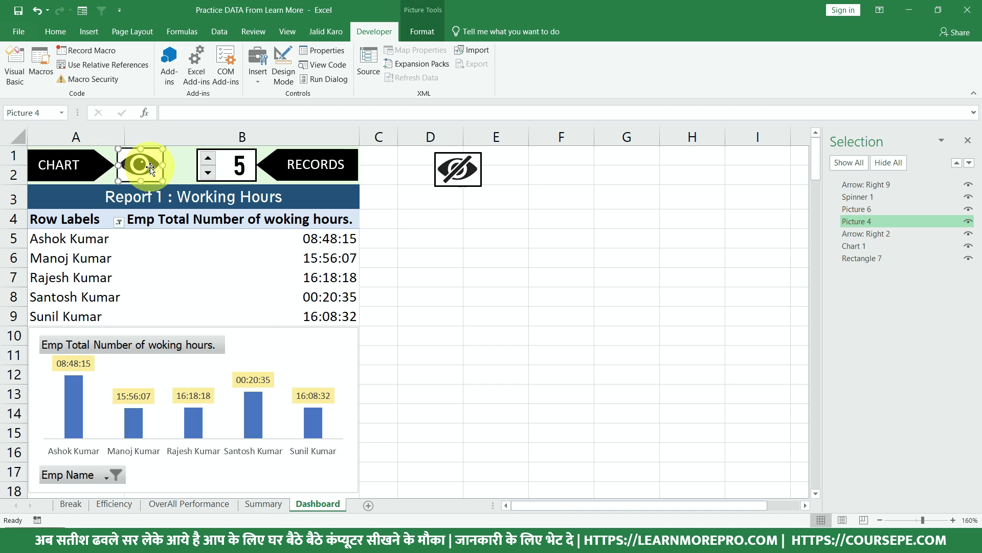
pyautogui.hotkey('alt', 'F11')
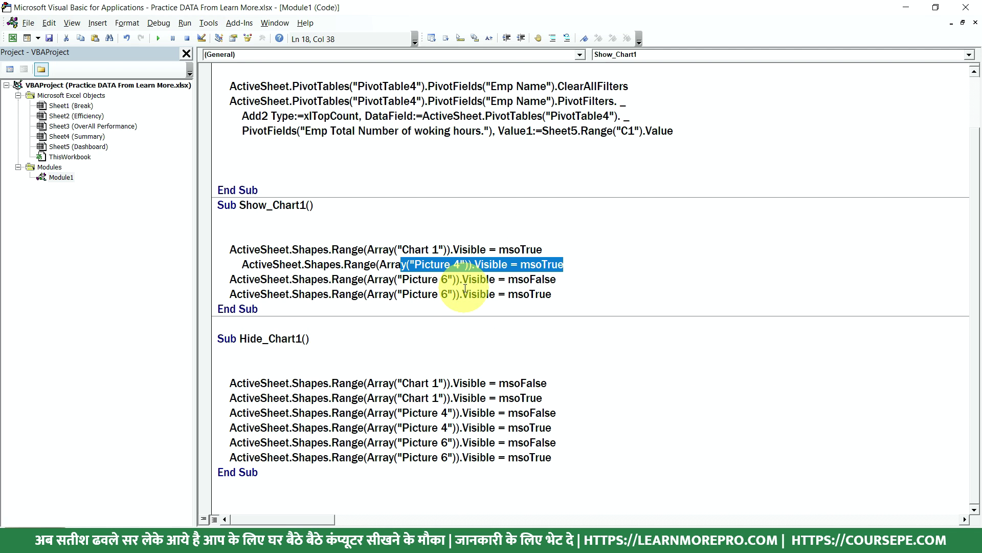
pyautogui.hotkey('alt', 'F11')
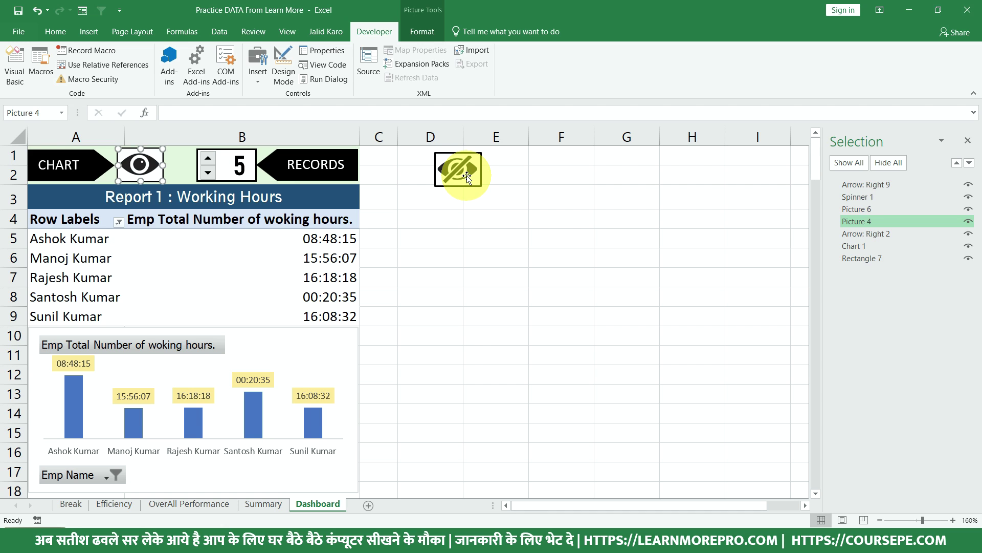
pyautogui.hotkey('alt', 'Tab')
pyautogui.moveTo(556, 294); pyautogui.dragTo(230, 297)
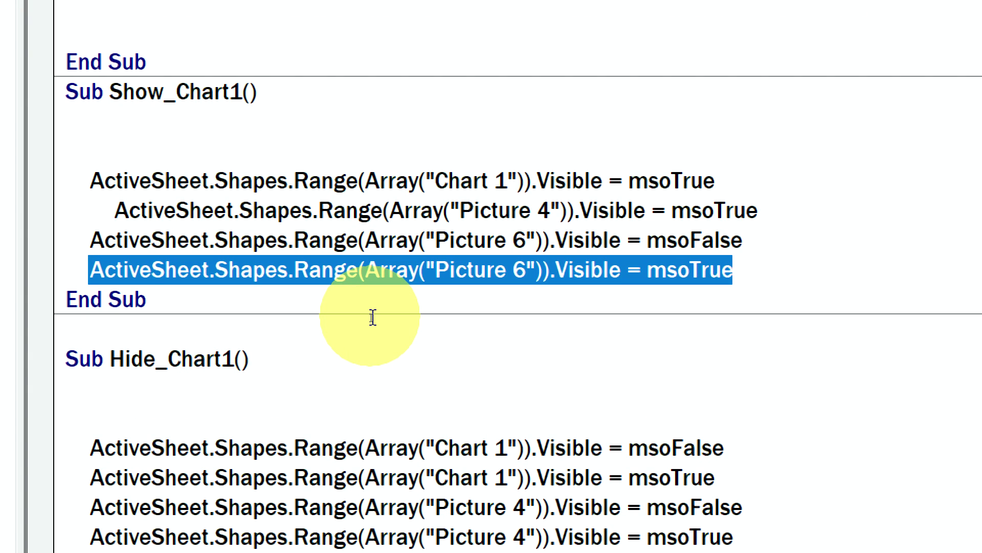
pyautogui.press('Delete')
# Review the remaining statements: Chart 1 and Picture 4 msoTrue, Picture 6 msoFalse
pyautogui.doubleClick(655, 240)
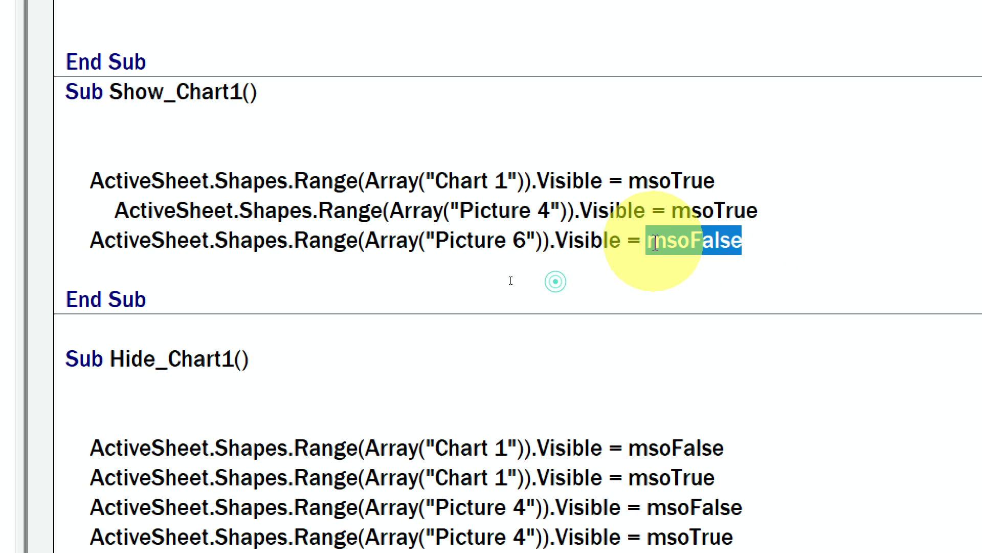
pyautogui.doubleClick(681, 210)
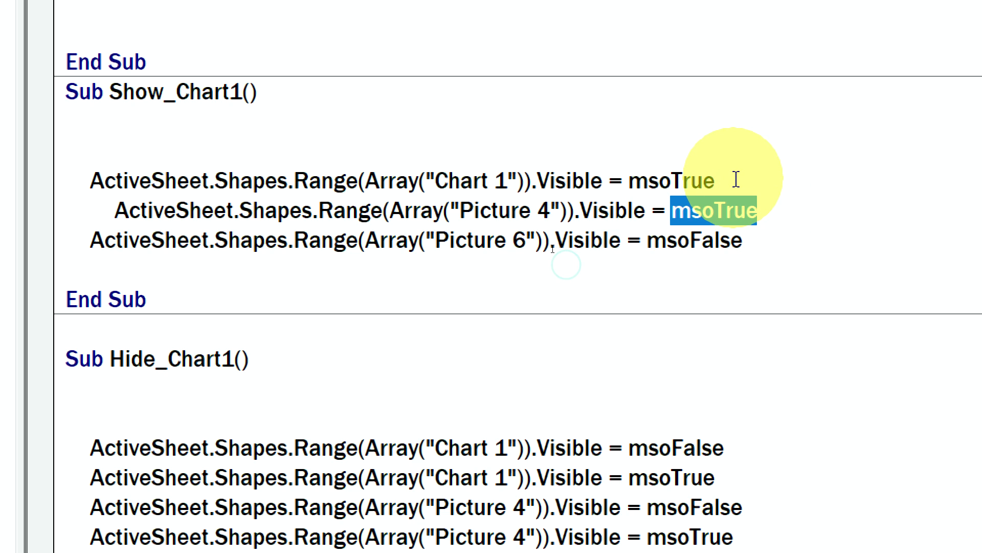
pyautogui.moveTo(735, 180); pyautogui.dragTo(621, 190)
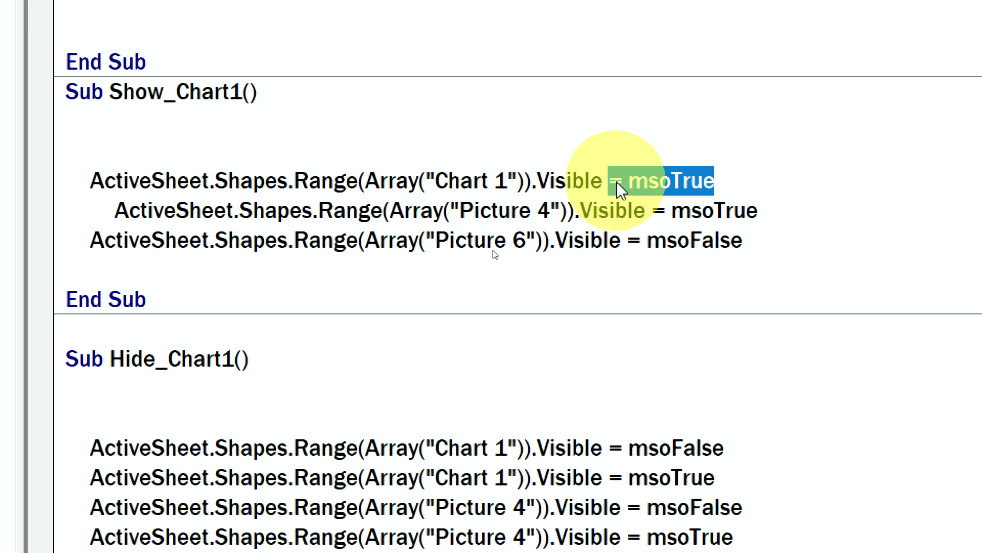
pyautogui.click(669, 239)
pyautogui.moveTo(778, 239); pyautogui.dragTo(66, 179)
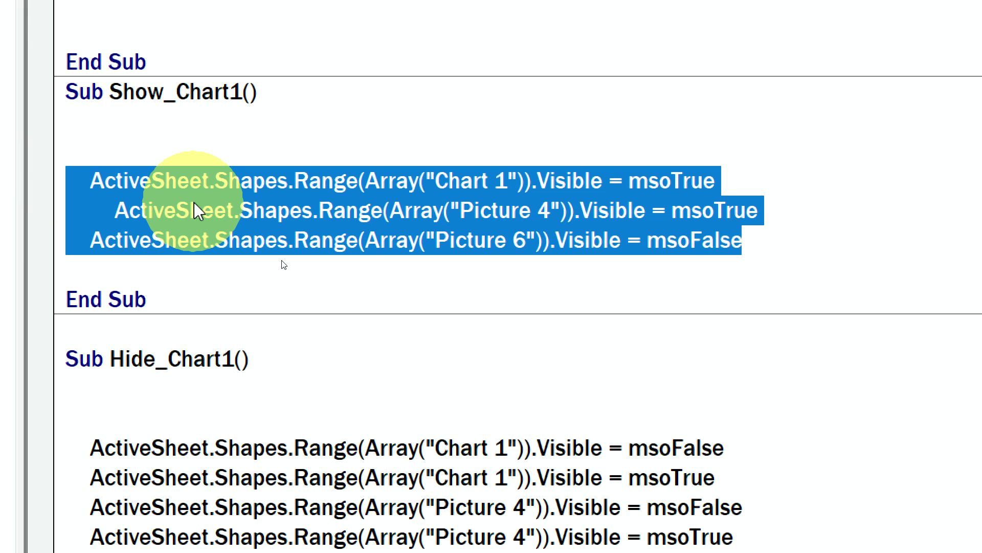
pyautogui.moveTo(746, 176); pyautogui.dragTo(623, 179)
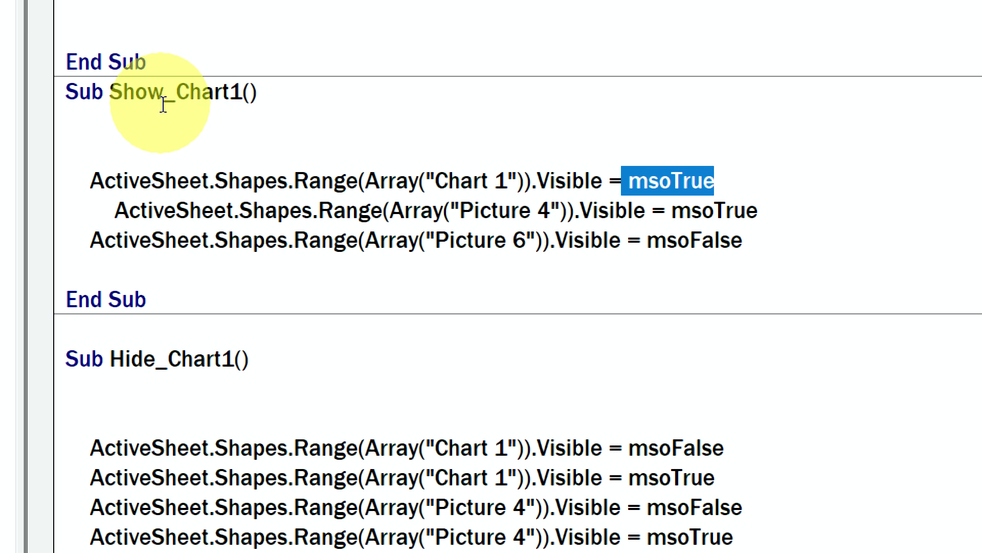
pyautogui.click(804, 210)
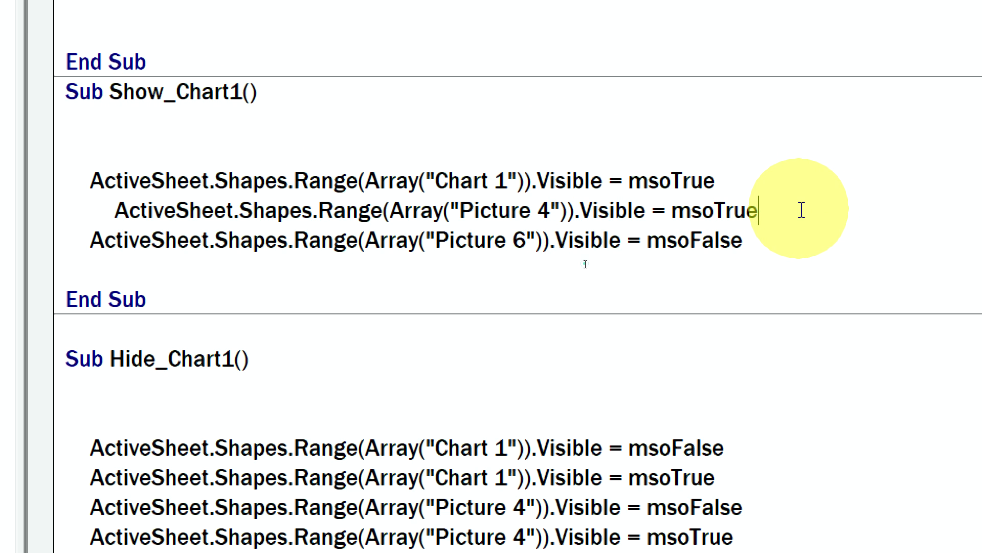
pyautogui.moveTo(769, 210); pyautogui.dragTo(390, 213)
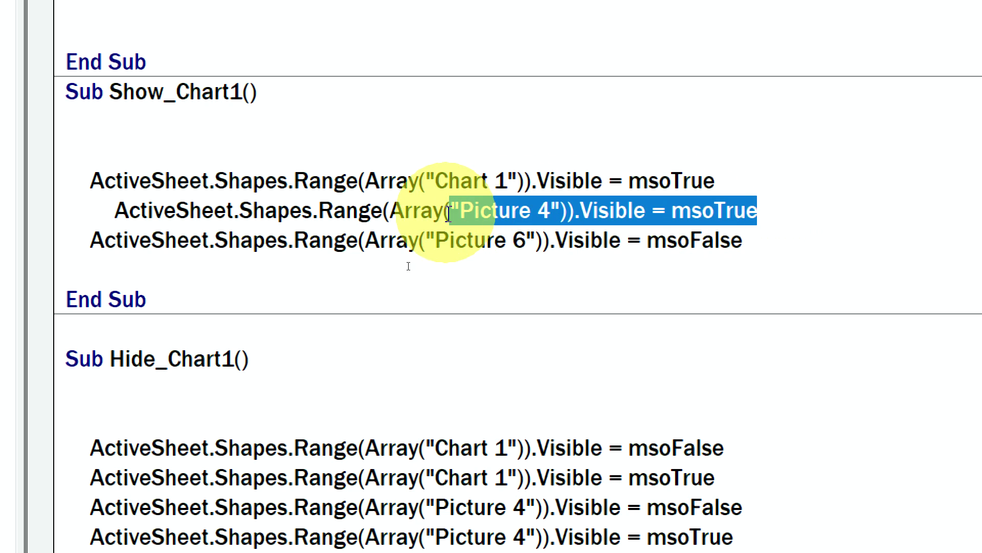
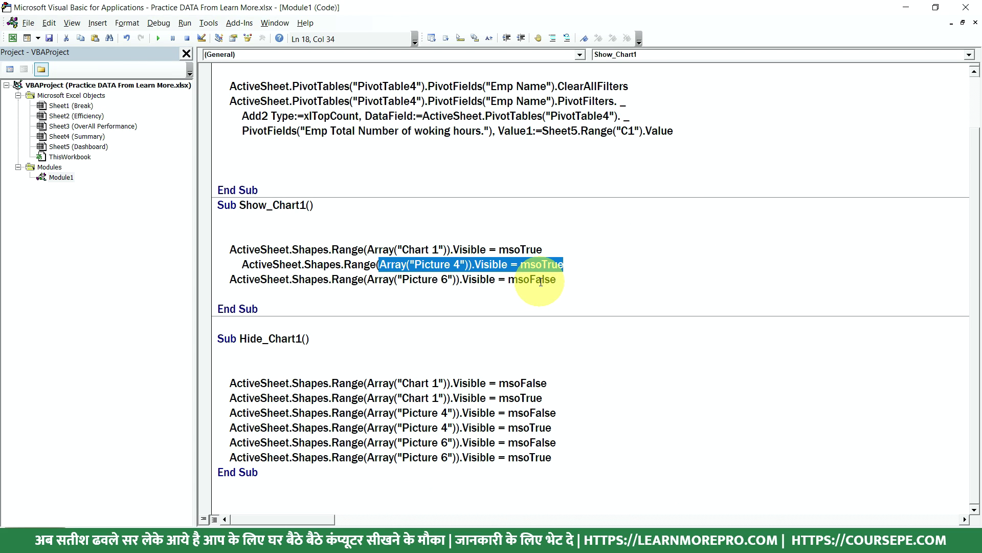
# Delete the Chart 1 msoTrue line from Hide_Chart1
pyautogui.moveTo(557, 279); pyautogui.dragTo(231, 279)
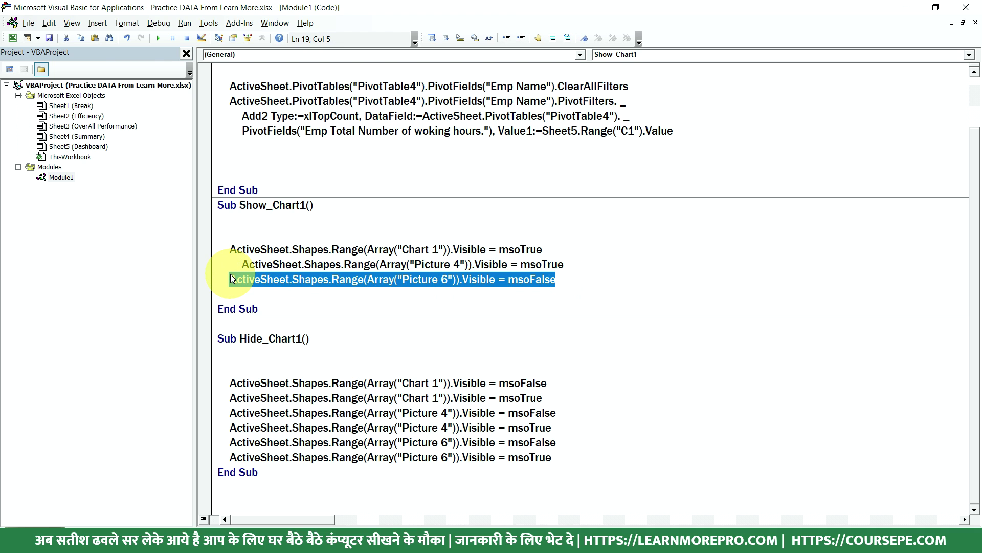
pyautogui.click(343, 263)
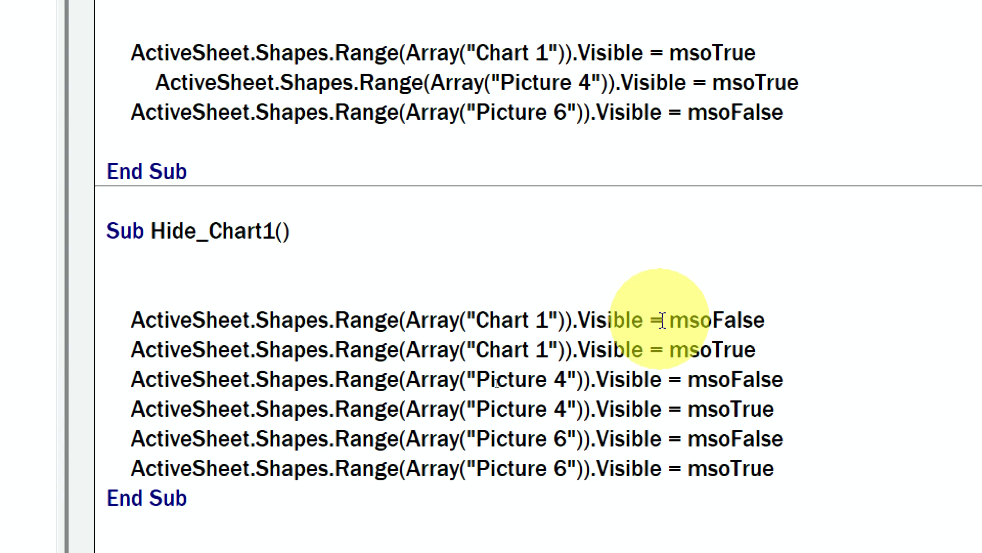
pyautogui.moveTo(765, 321); pyautogui.dragTo(217, 321)
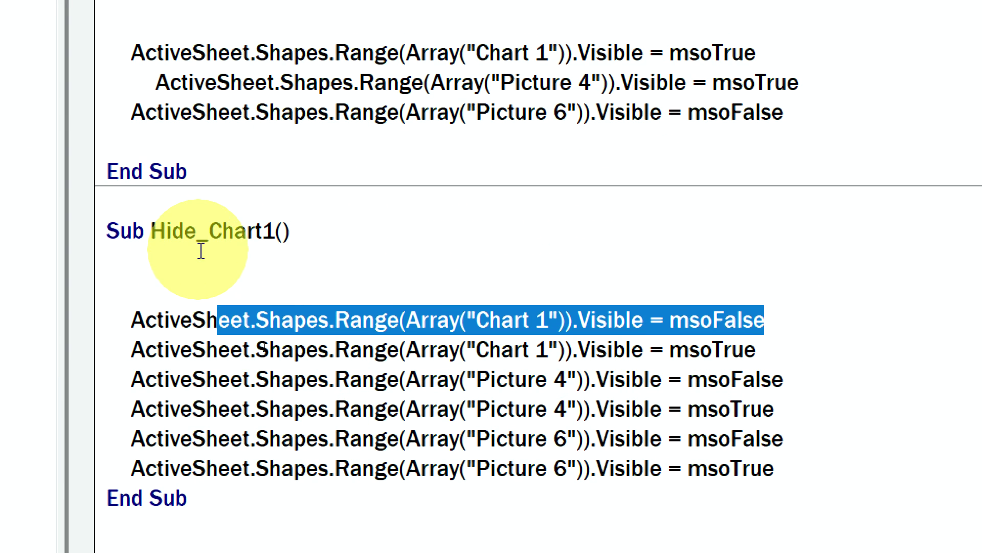
pyautogui.click(676, 346)
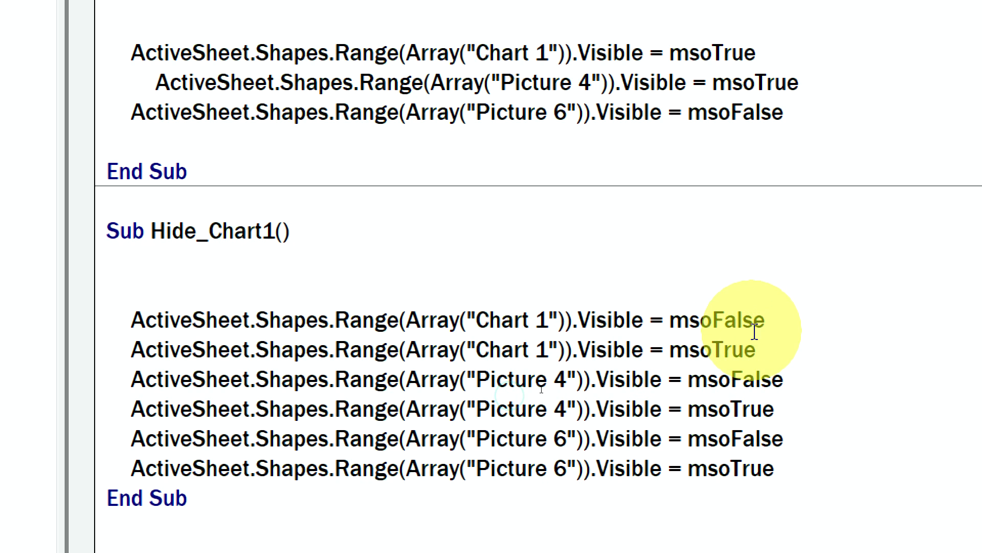
pyautogui.moveTo(757, 321); pyautogui.dragTo(486, 321)
pyautogui.moveTo(756, 350); pyautogui.dragTo(187, 358)
pyautogui.click(87, 351)
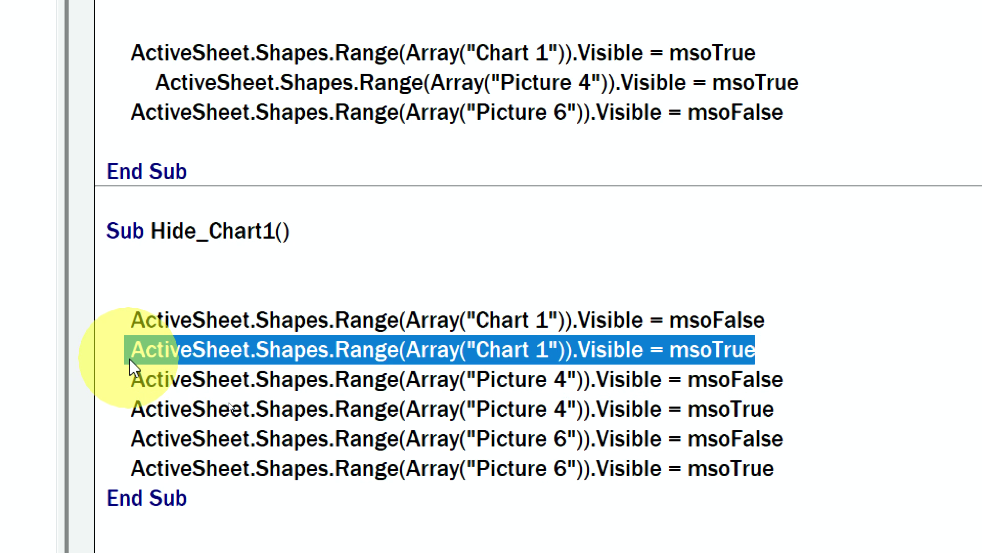
pyautogui.press('Delete')
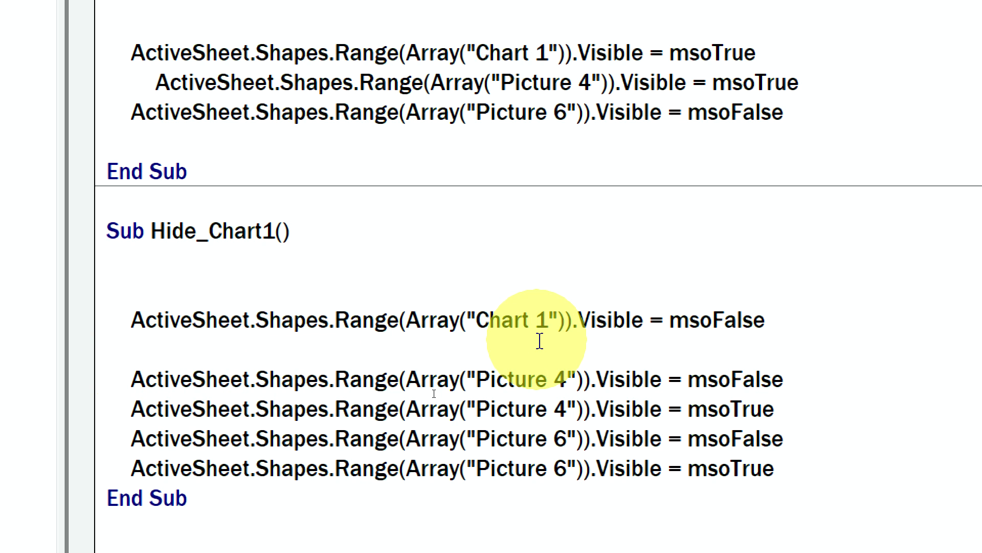
pyautogui.hotkey('ctrl', 'z')
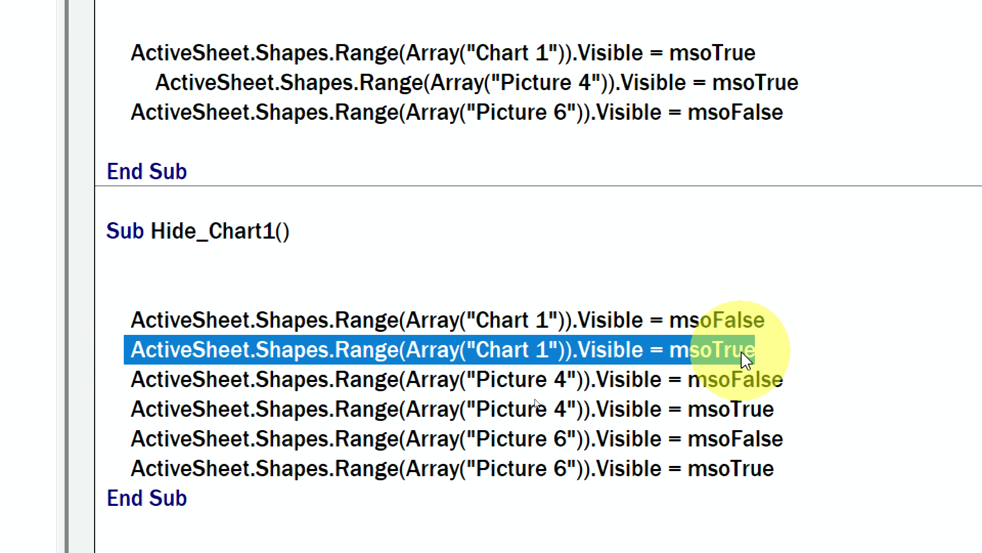
pyautogui.press('Delete')
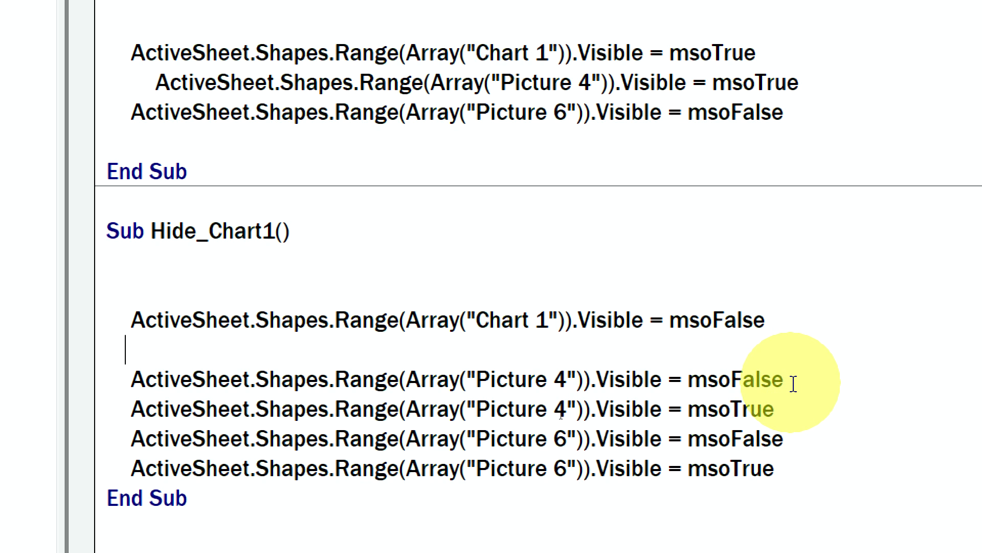
# Delete the Picture 4 msoTrue and Picture 6 msoFalse lines from Hide_Chart1
pyautogui.moveTo(775, 409)
pyautogui.mouseDown()
pyautogui.moveTo(137, 424)
pyautogui.moveTo(131, 412)
pyautogui.mouseUp()
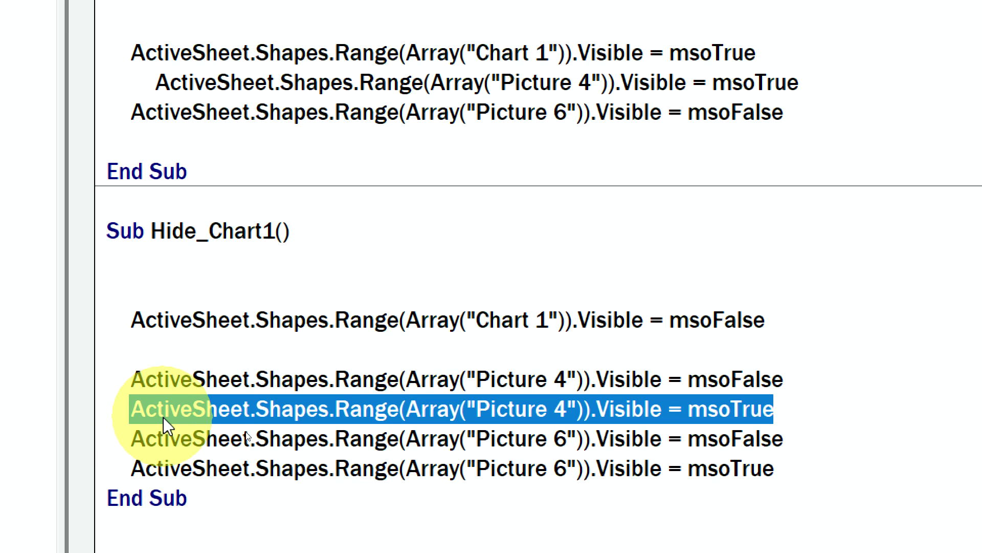
pyautogui.press('Delete')
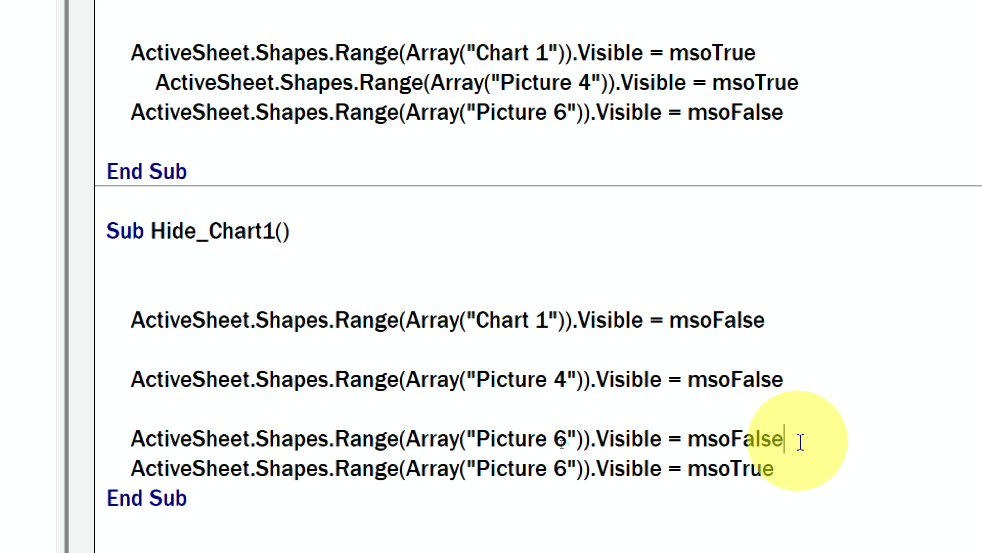
pyautogui.moveTo(788, 439); pyautogui.dragTo(121, 429)
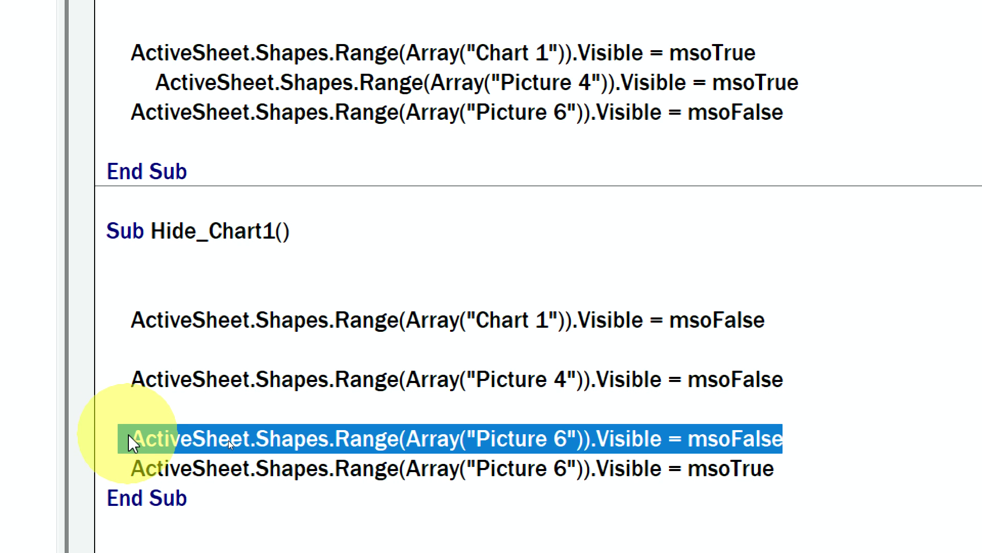
pyautogui.press('Delete')
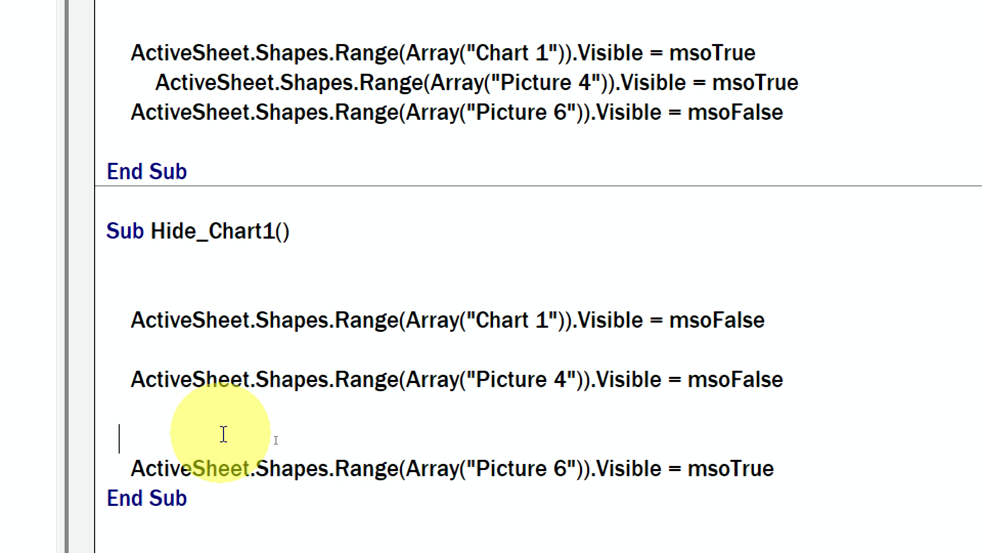
# Remove the leftover blank lines so Hide_Chart1 has three consecutive statements
pyautogui.press('BackSpace')
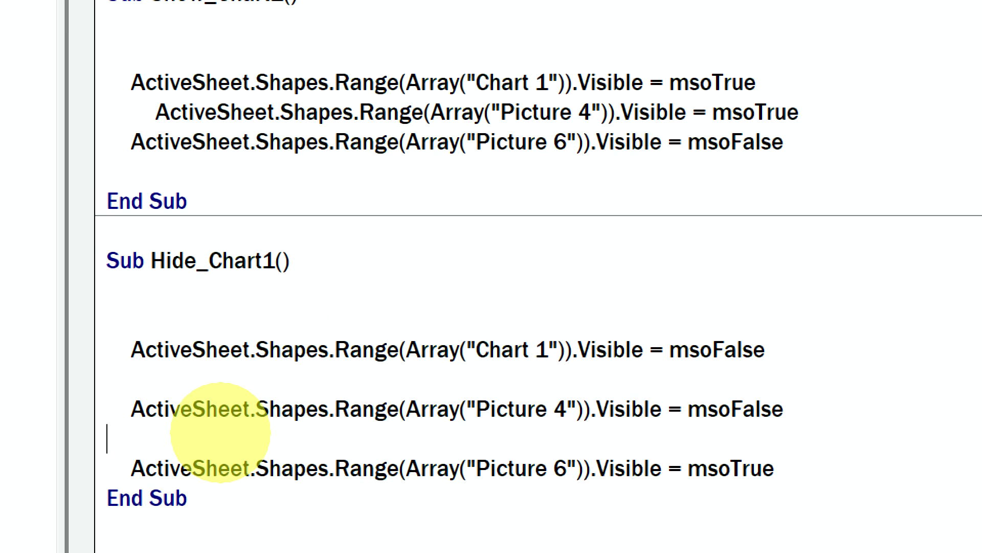
pyautogui.press('BackSpace')
pyautogui.click(121, 407)
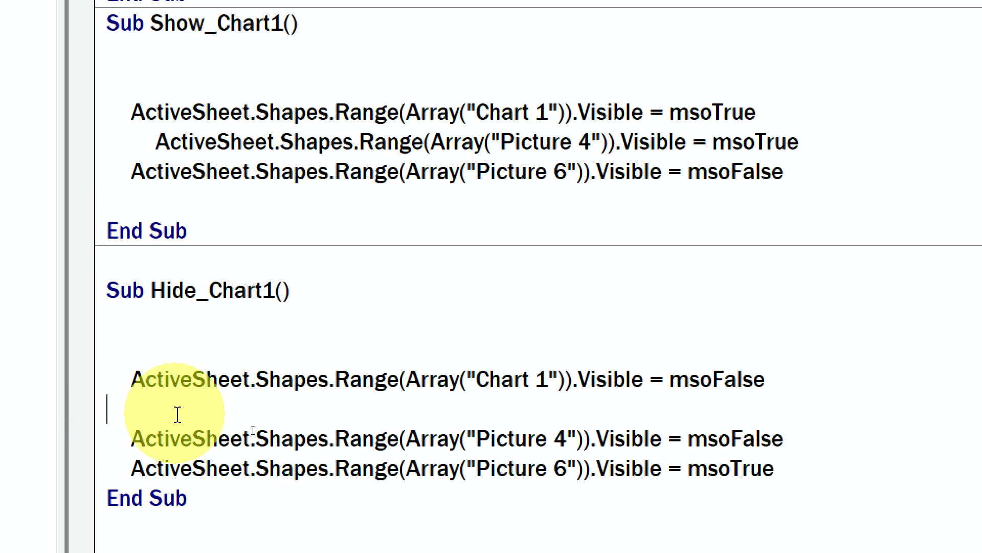
pyautogui.press('BackSpace')
pyautogui.click(178, 371)
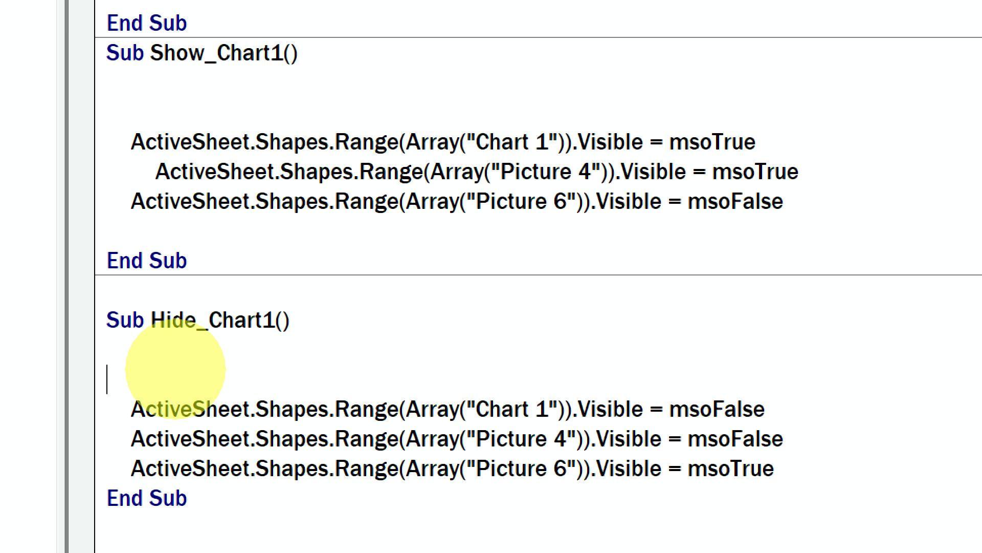
pyautogui.press('BackSpace')
pyautogui.press('BackSpace')
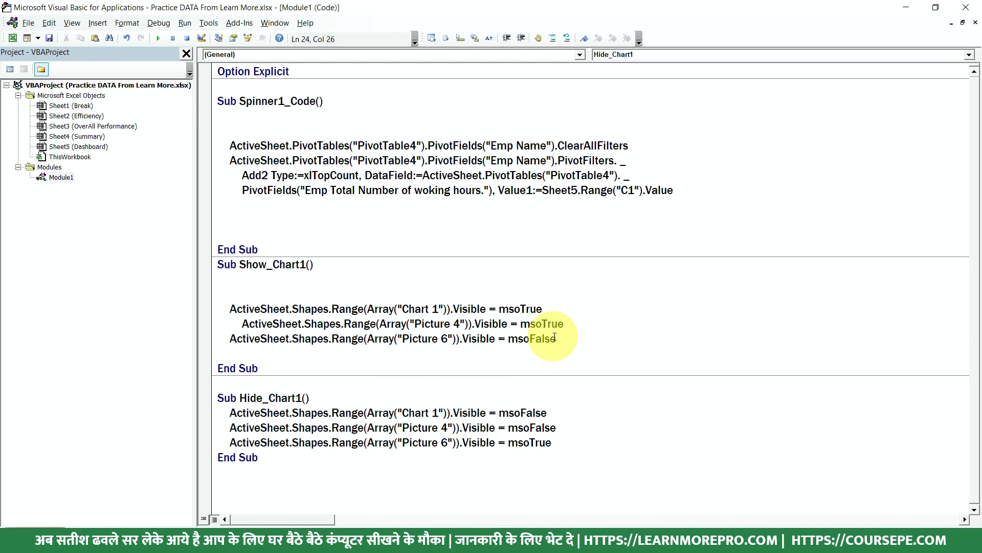
# Re-indent the Picture 4 line in Show_Chart1 to match its neighbouring lines
pyautogui.moveTo(556, 339); pyautogui.dragTo(228, 314)
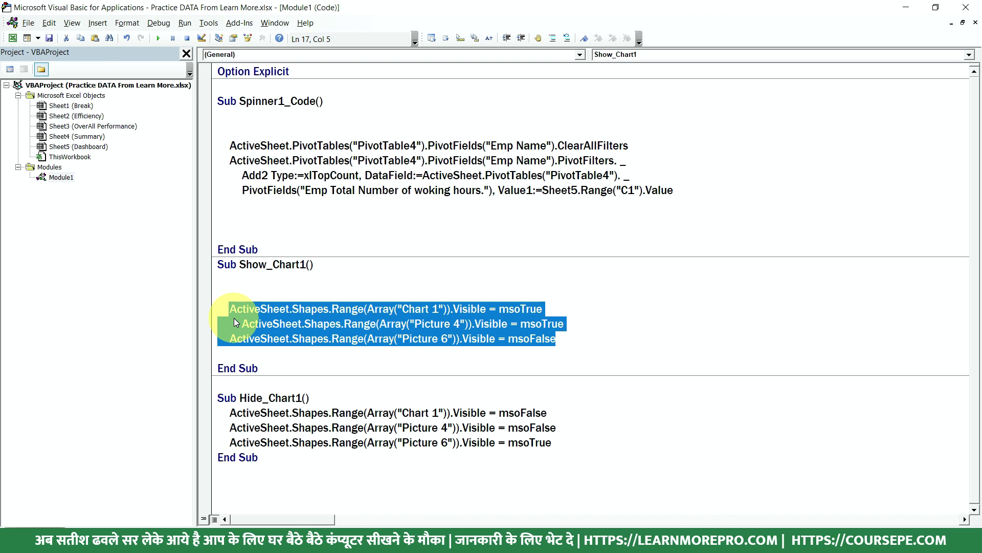
pyautogui.click(262, 324)
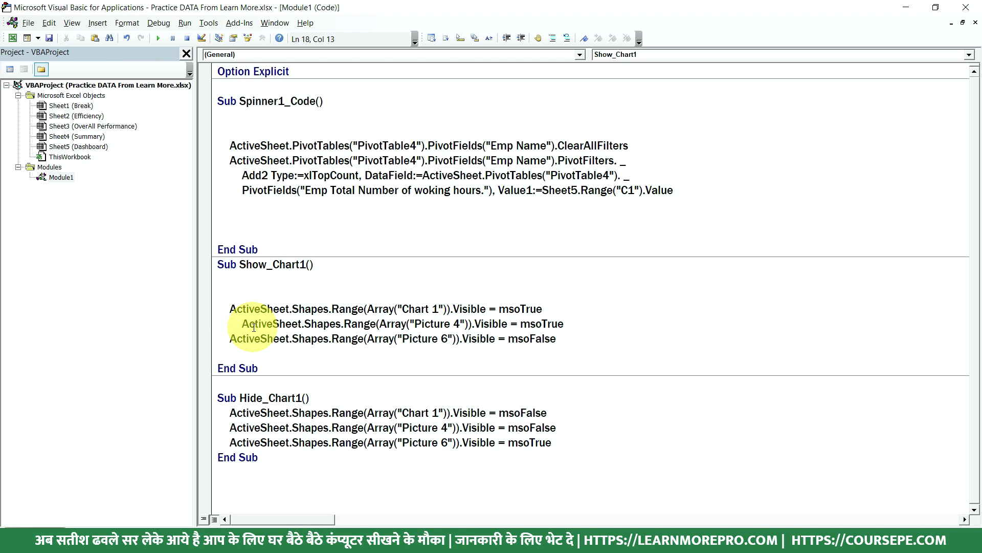
pyautogui.press('Home')
pyautogui.press('BackSpace')
pyautogui.press('BackSpace')
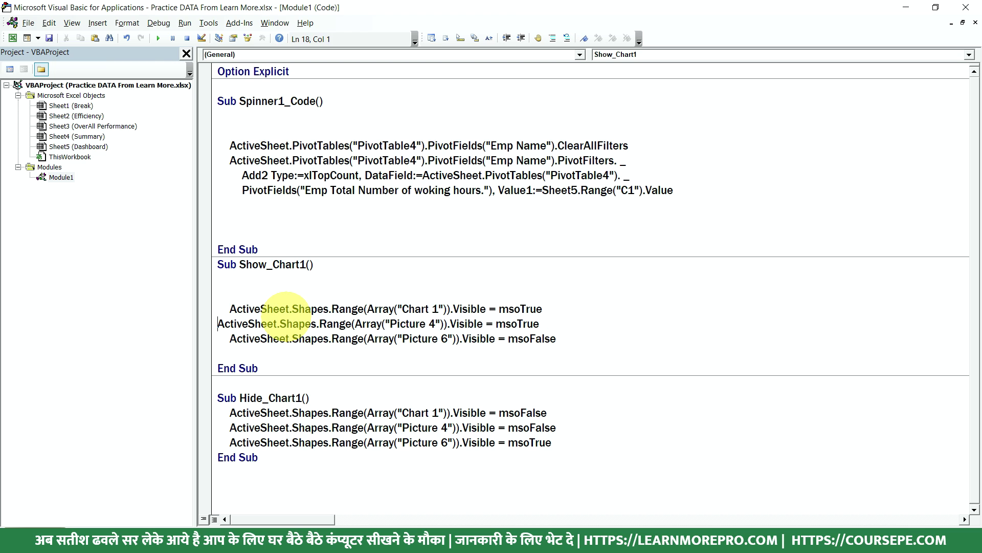
pyautogui.press('Tab')
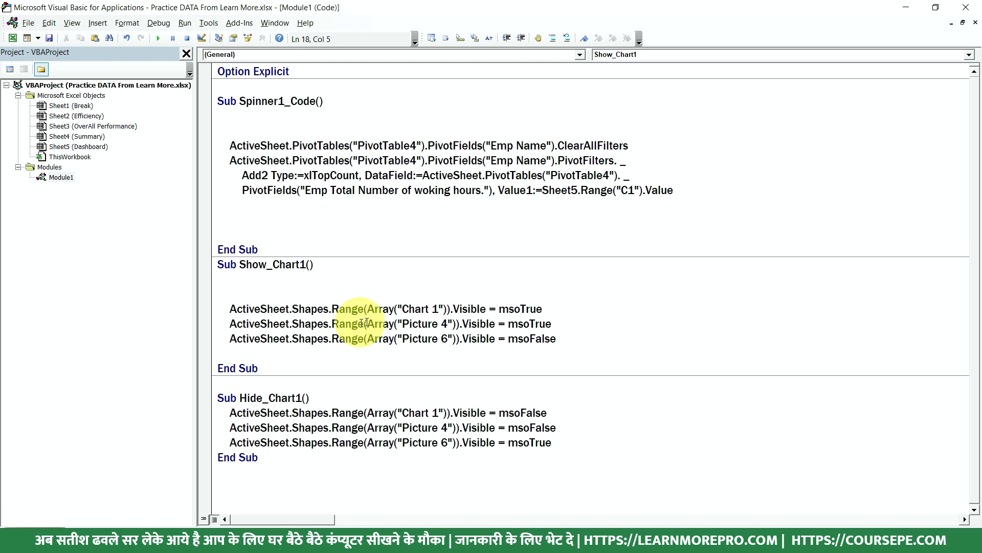
pyautogui.click(427, 324)
pyautogui.moveTo(557, 338); pyautogui.dragTo(220, 310)
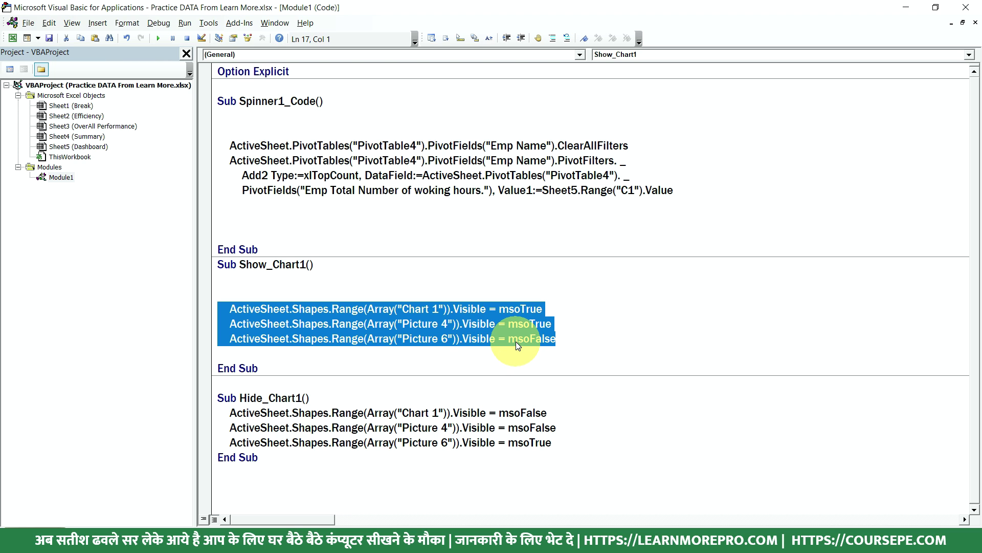
# Review the Show_Chart1 and Hide_Chart1 macro names, then return to the Excel workbook
pyautogui.click(324, 287)
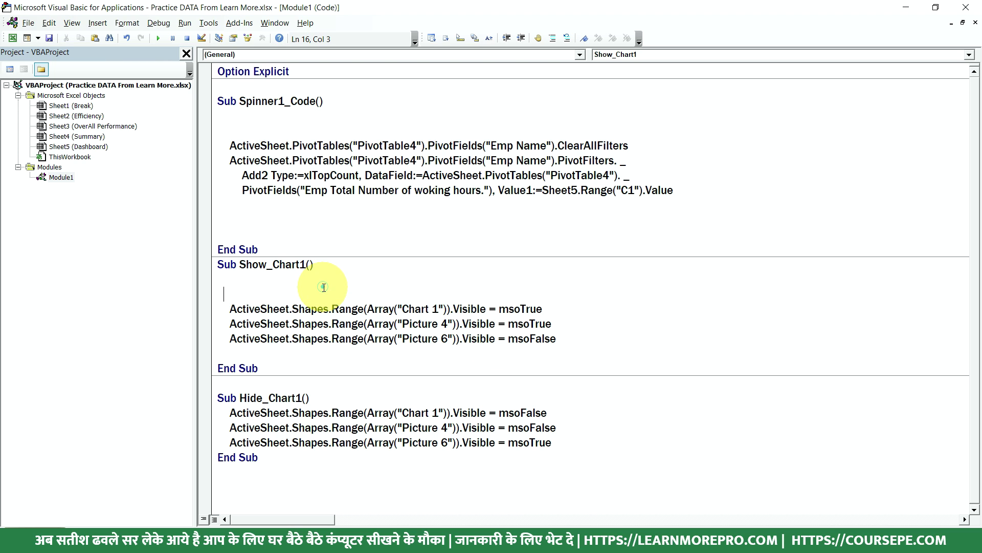
pyautogui.moveTo(285, 264); pyautogui.dragTo(327, 264)
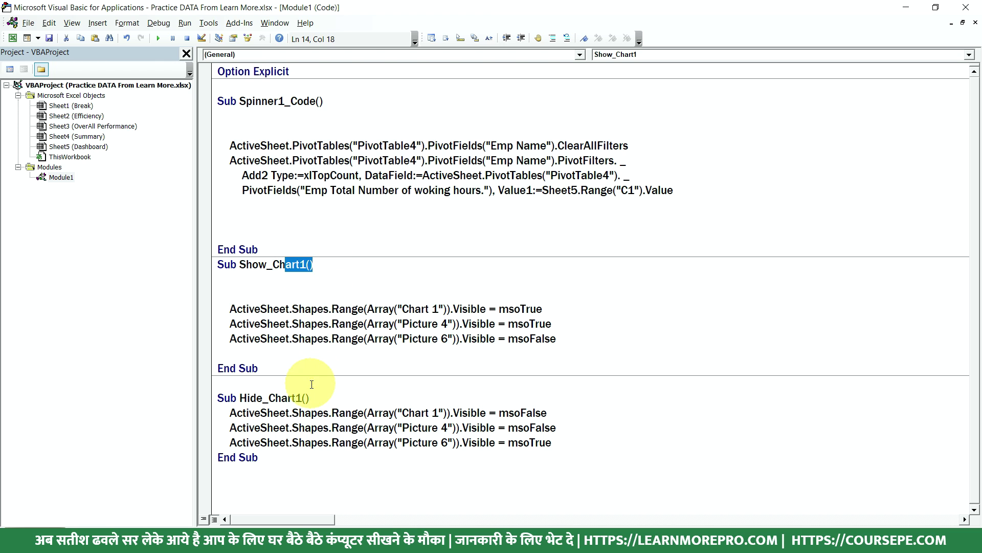
pyautogui.moveTo(268, 397); pyautogui.dragTo(315, 398)
pyautogui.hotkey('alt', 'F11')
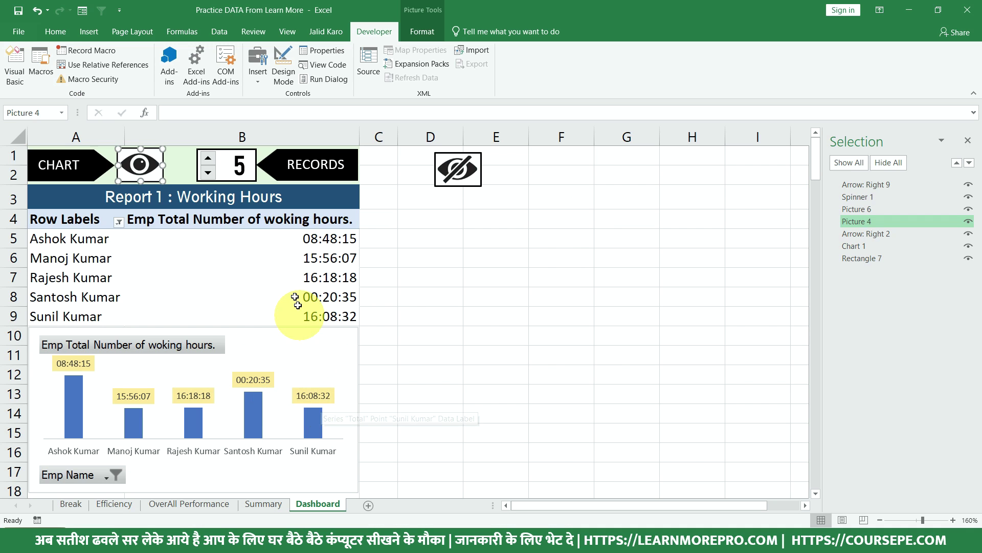
# Assign the Show_Chart1 macro to the crossed-out eye picture, Picture 6
pyautogui.click(320, 277)
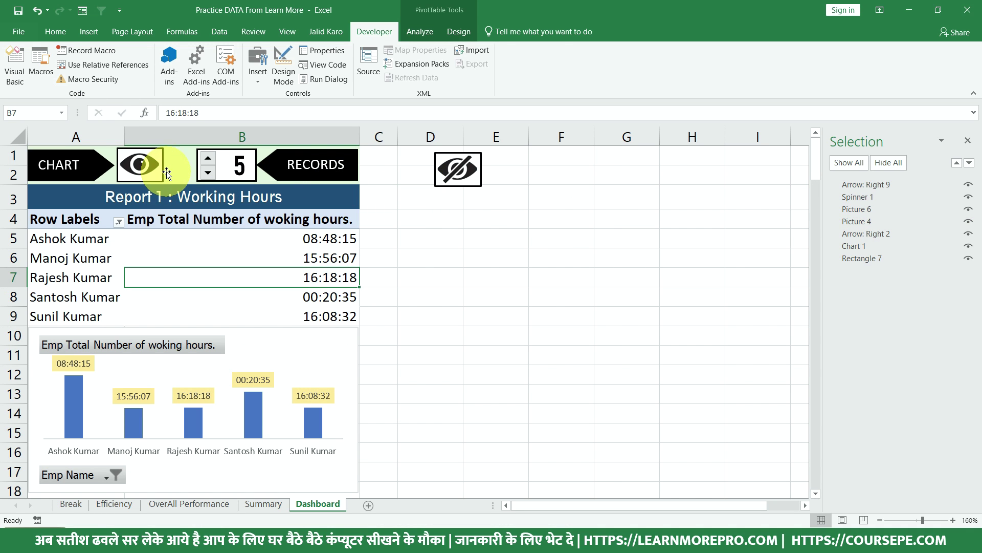
pyautogui.click(463, 171)
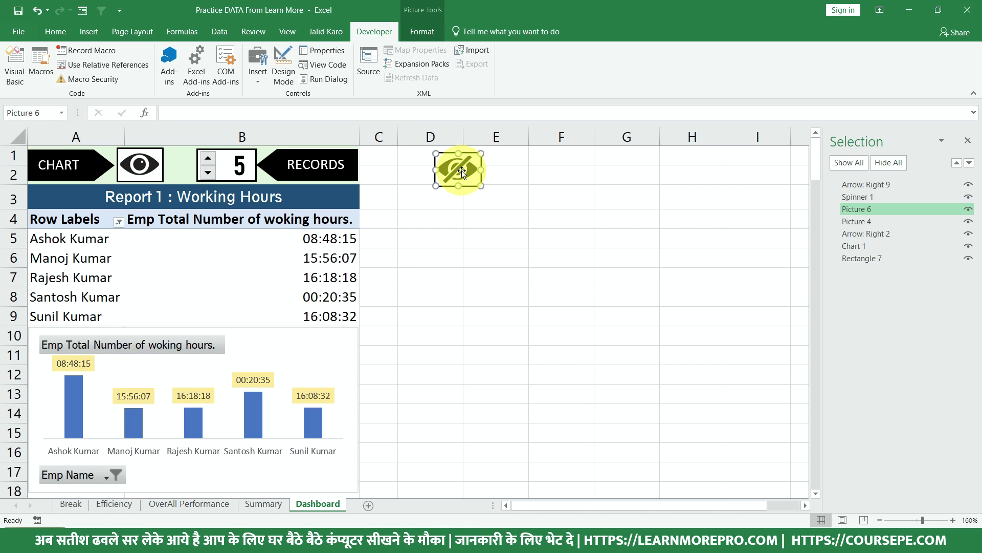
pyautogui.rightClick(462, 171)
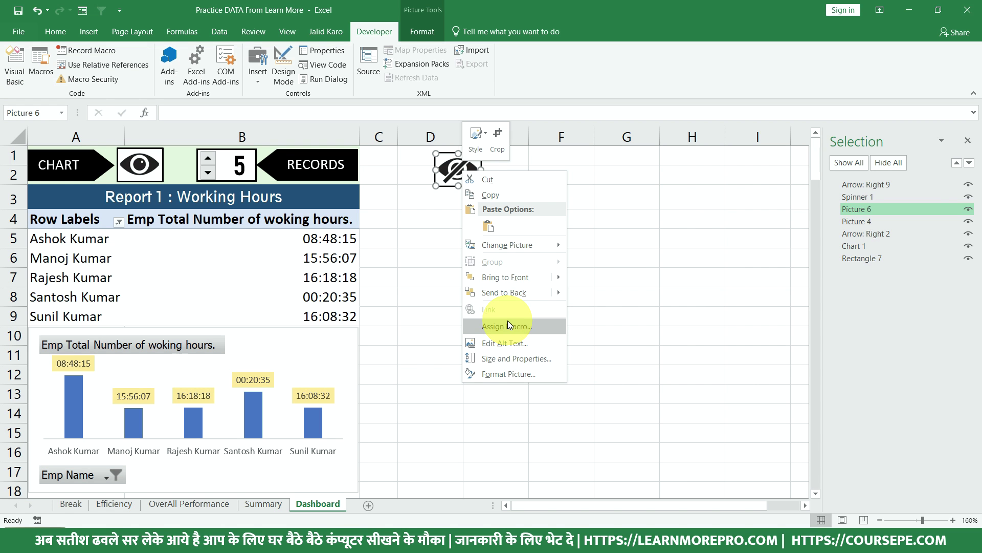
pyautogui.click(508, 324)
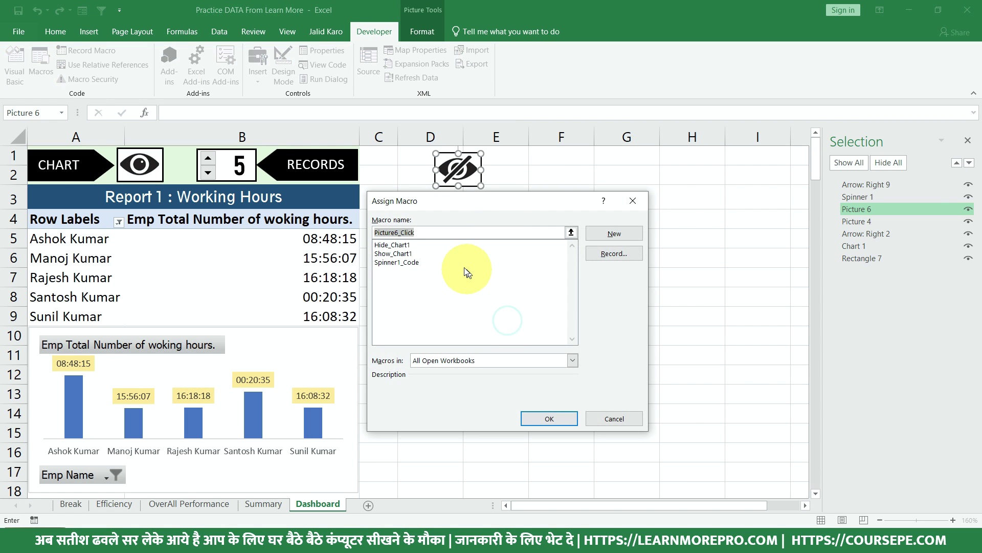
pyautogui.click(400, 253)
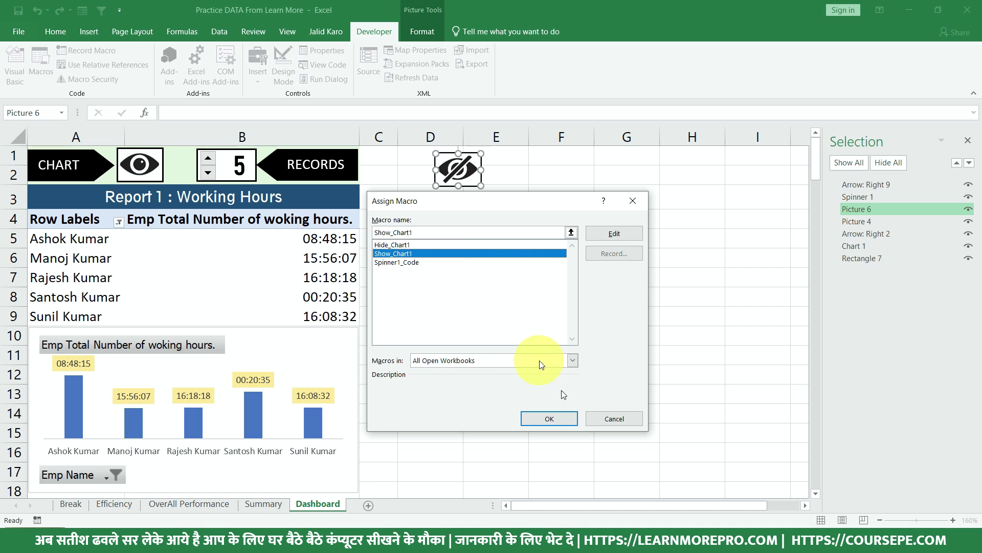
pyautogui.click(560, 416)
pyautogui.click(511, 373)
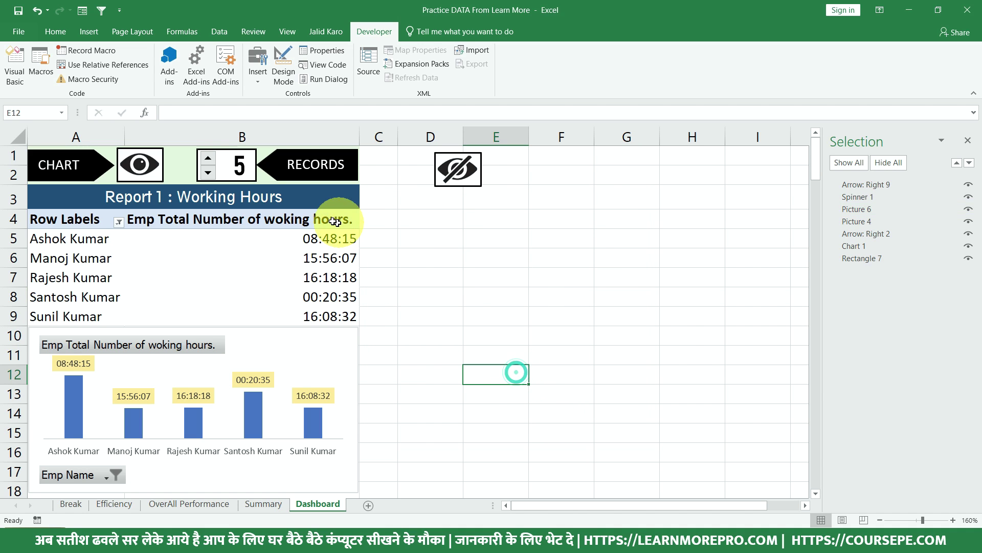
# Assign the Hide_Chart1 macro to the open-eye picture, Picture 4
pyautogui.click(152, 171)
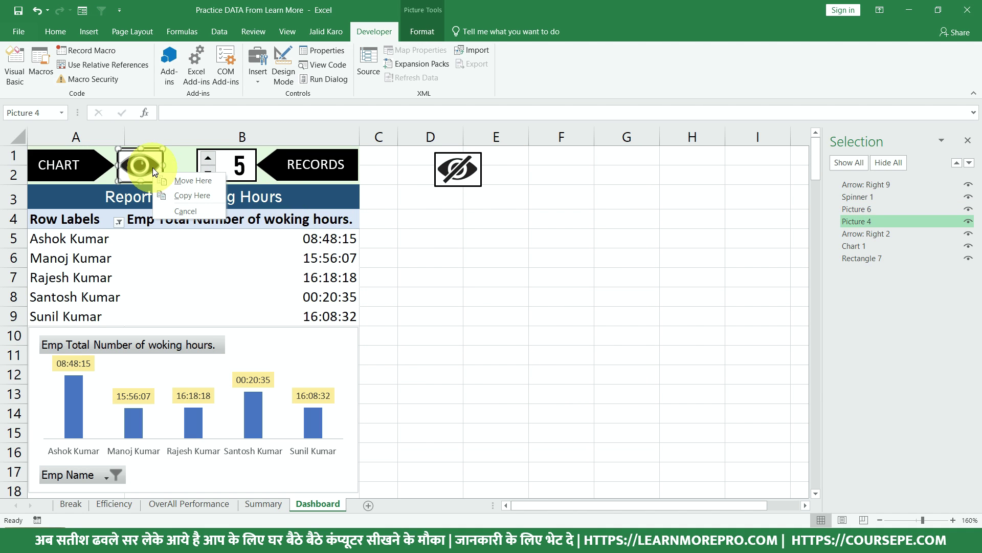
pyautogui.click(153, 167)
pyautogui.rightClick(155, 163)
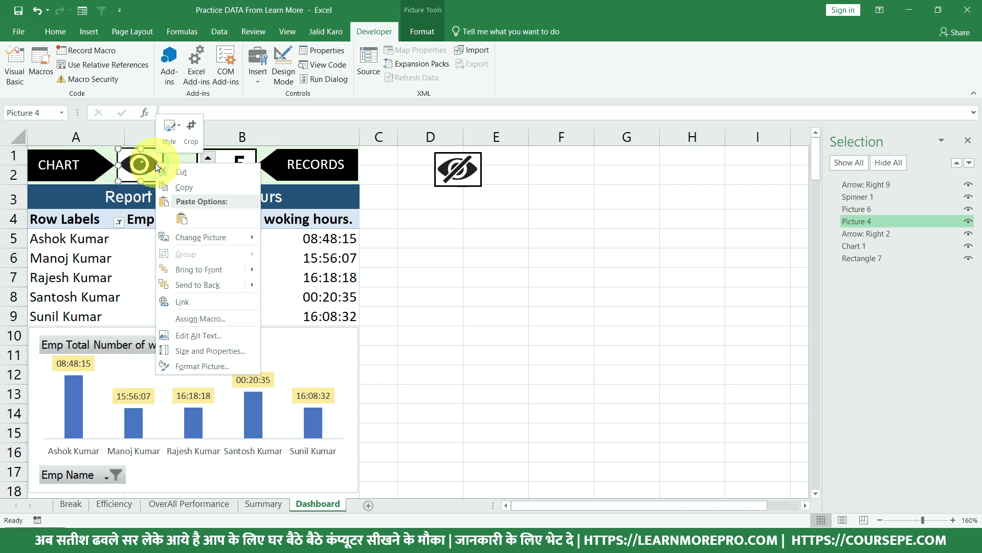
pyautogui.click(194, 318)
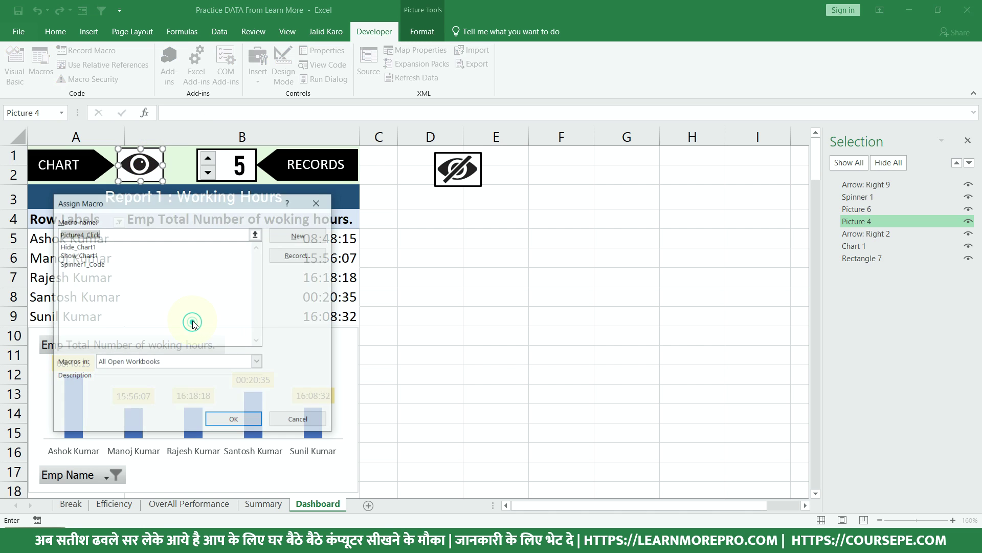
pyautogui.click(67, 247)
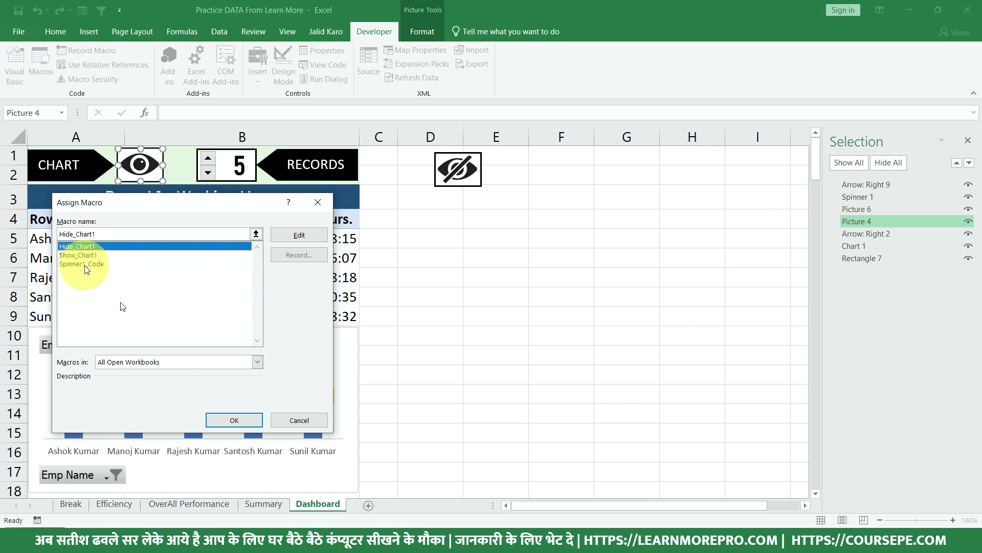
pyautogui.click(232, 419)
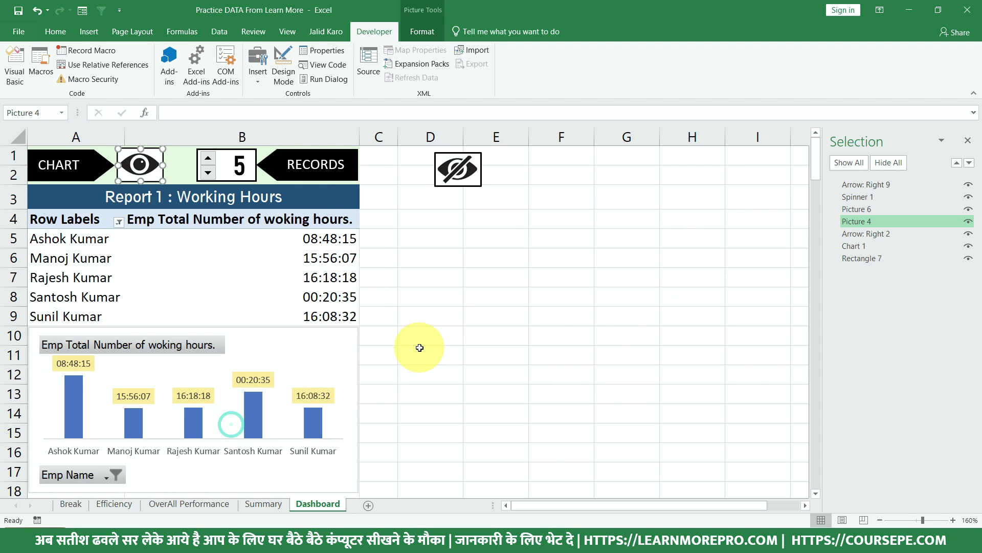
pyautogui.click(452, 314)
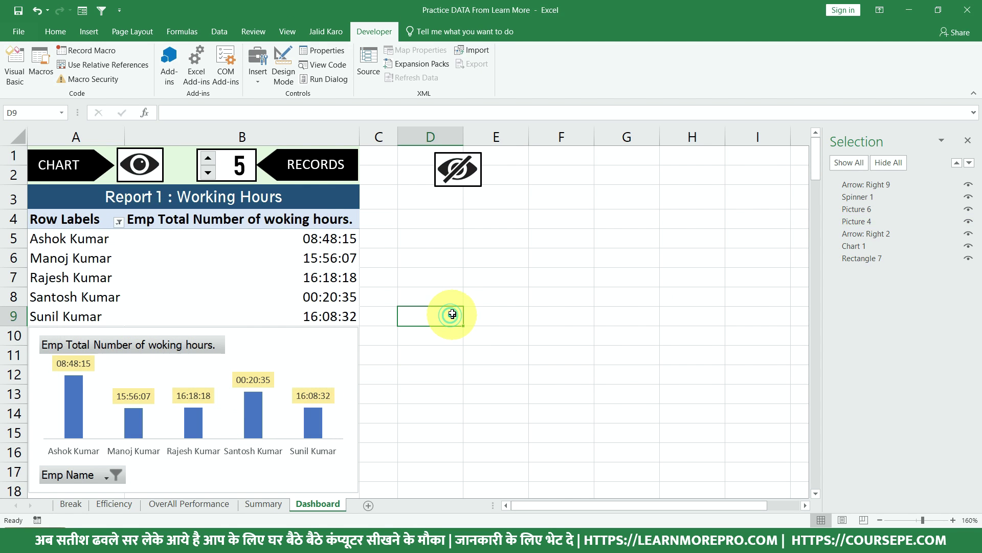
# Test both pictures, showing and hiding the chart with each macro
pyautogui.click(453, 175)
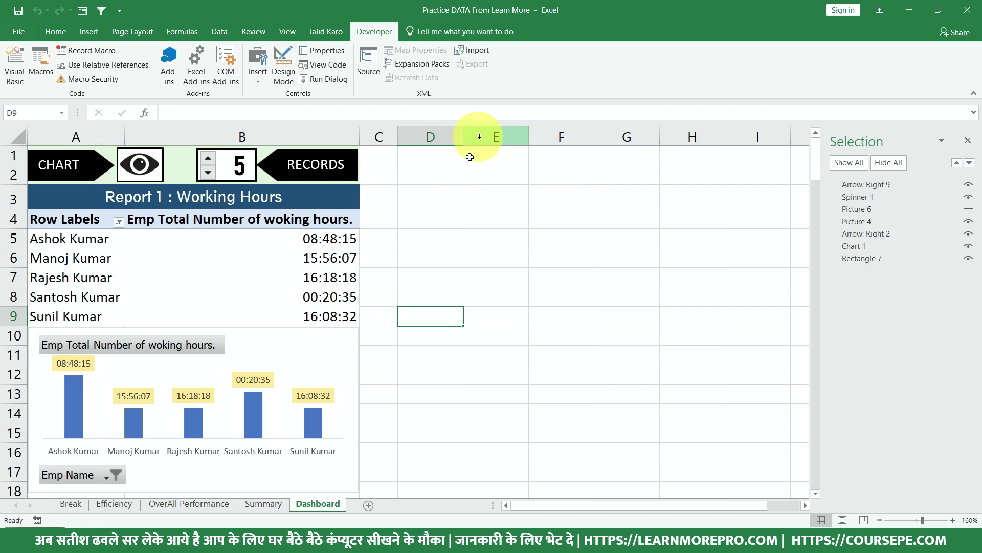
pyautogui.click(138, 164)
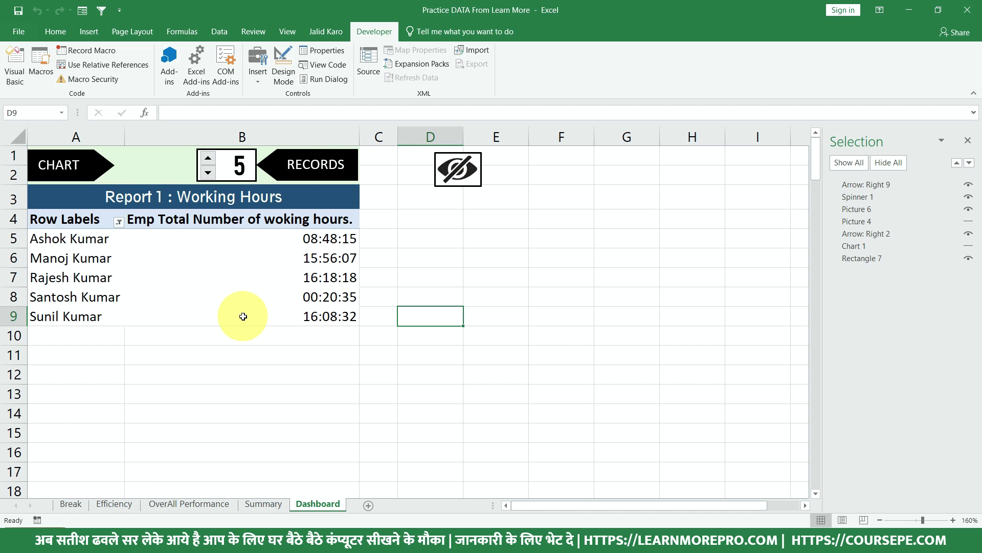
pyautogui.click(454, 180)
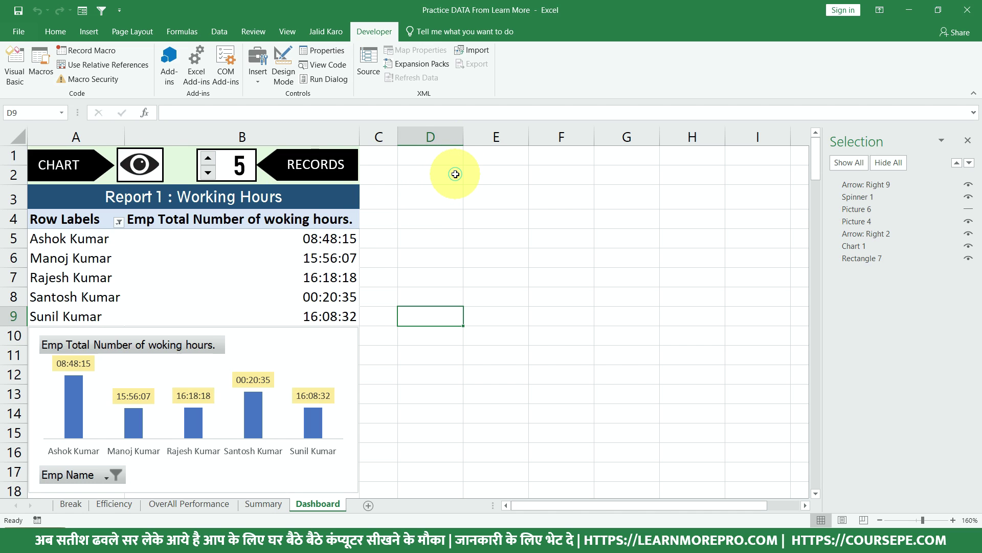
pyautogui.click(162, 176)
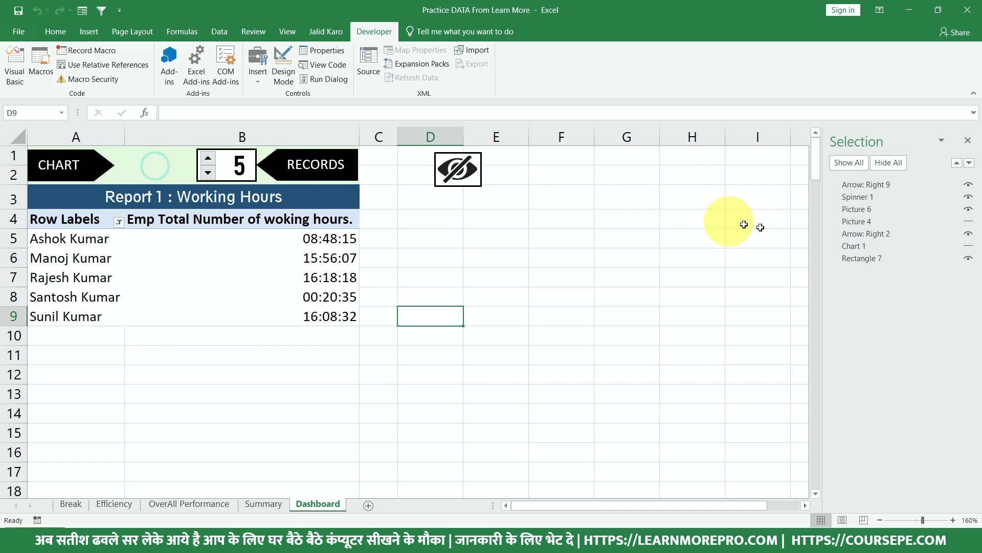
# Unhide Picture 4 and place the crossed-eye picture over the eye icon in A1:B2
pyautogui.click(970, 221)
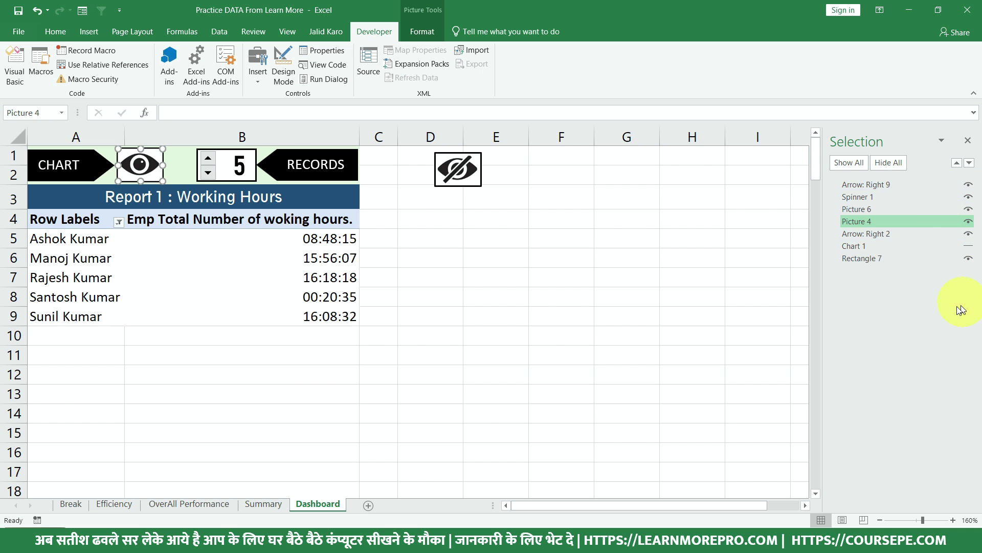
pyautogui.click(467, 166)
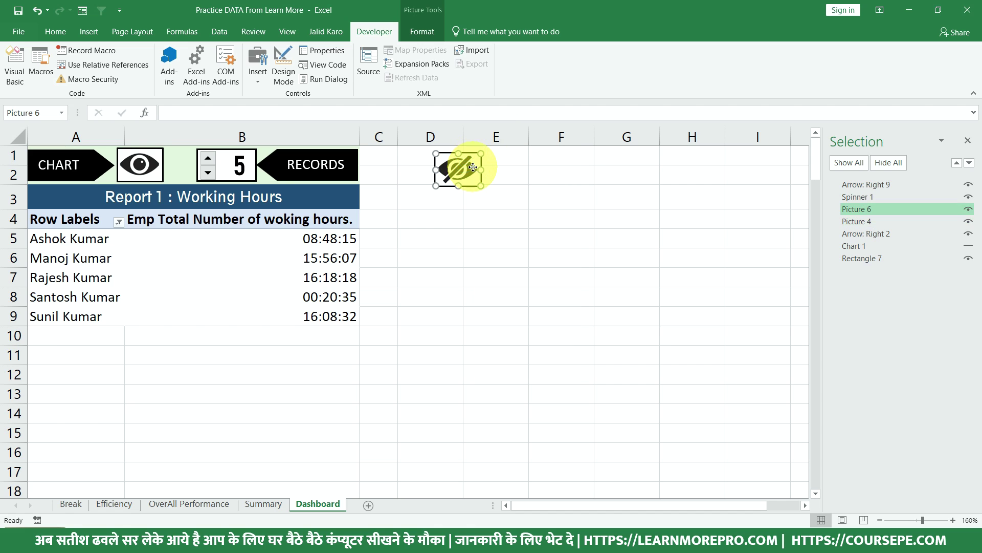
pyautogui.moveTo(473, 166); pyautogui.dragTo(142, 163)
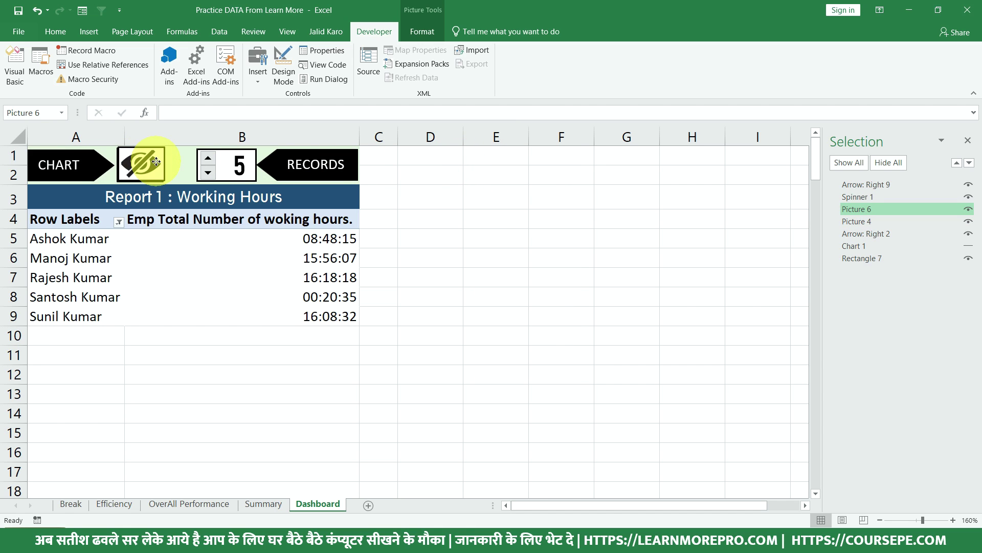
pyautogui.click(593, 295)
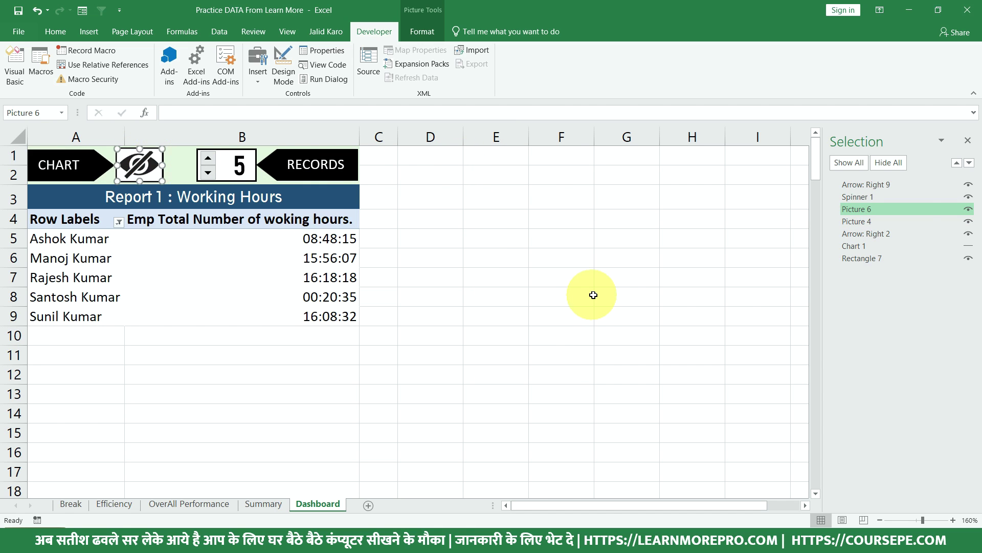
# Toggle the chart repeatedly with the stacked eye icon, leaving it visible
pyautogui.click(149, 164)
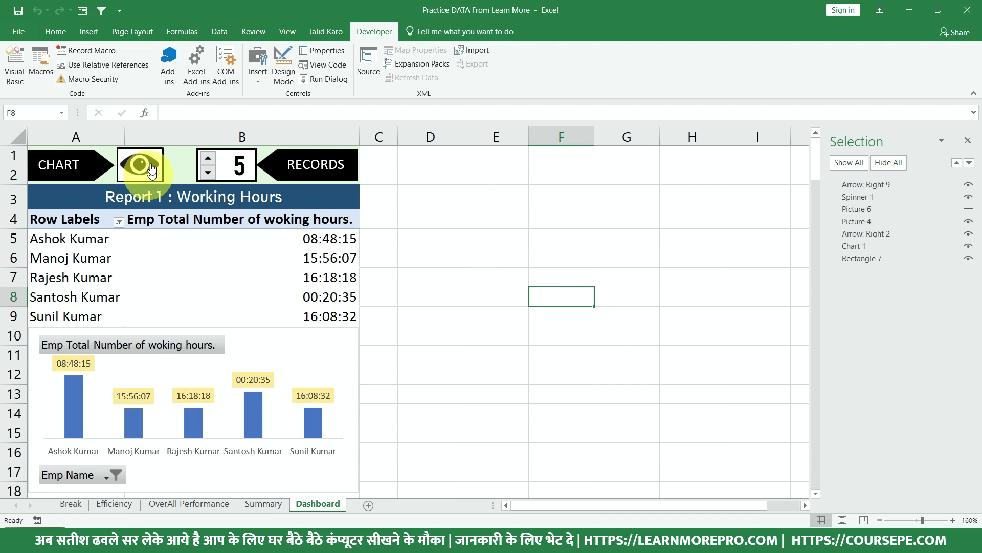
pyautogui.click(146, 163)
pyautogui.click(148, 164)
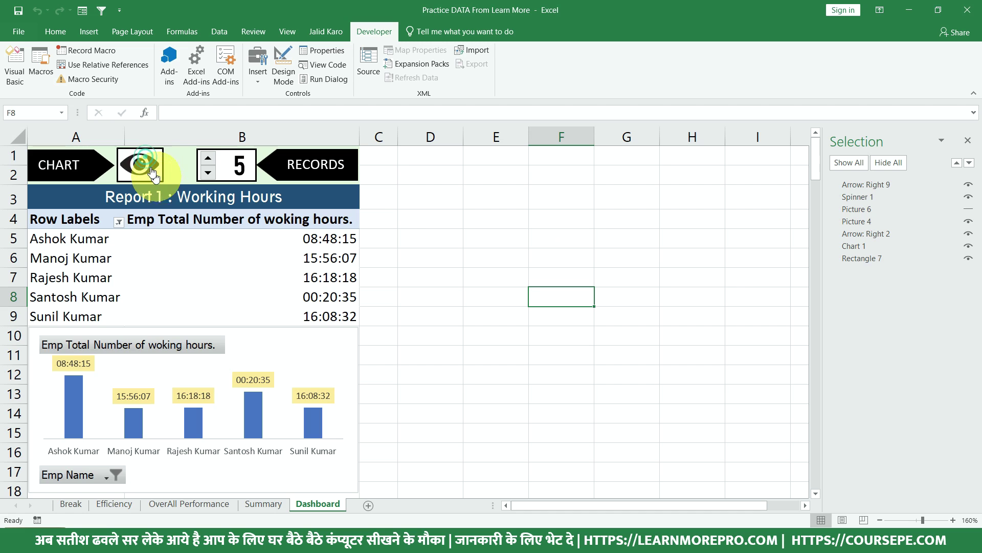
pyautogui.click(147, 165)
pyautogui.click(149, 167)
pyautogui.click(149, 171)
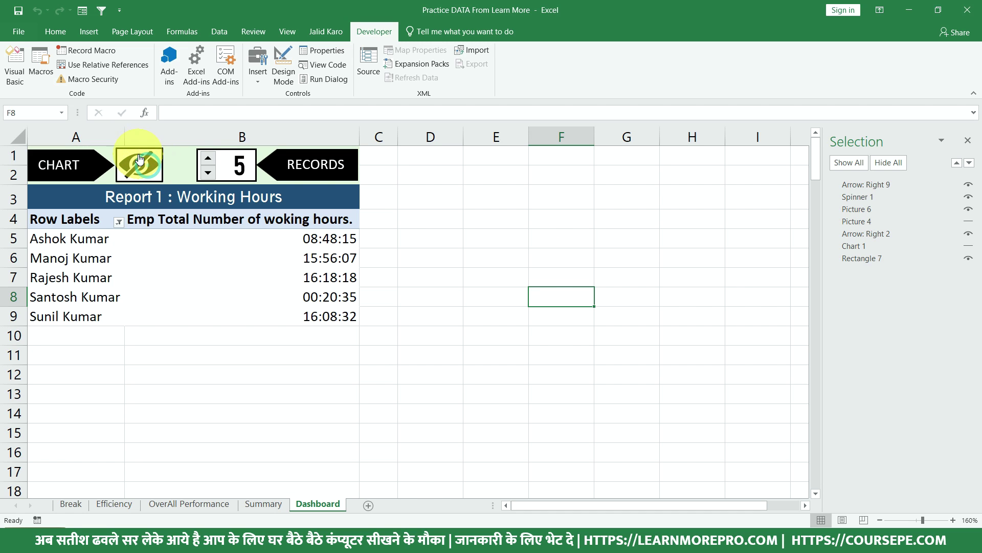
pyautogui.click(151, 164)
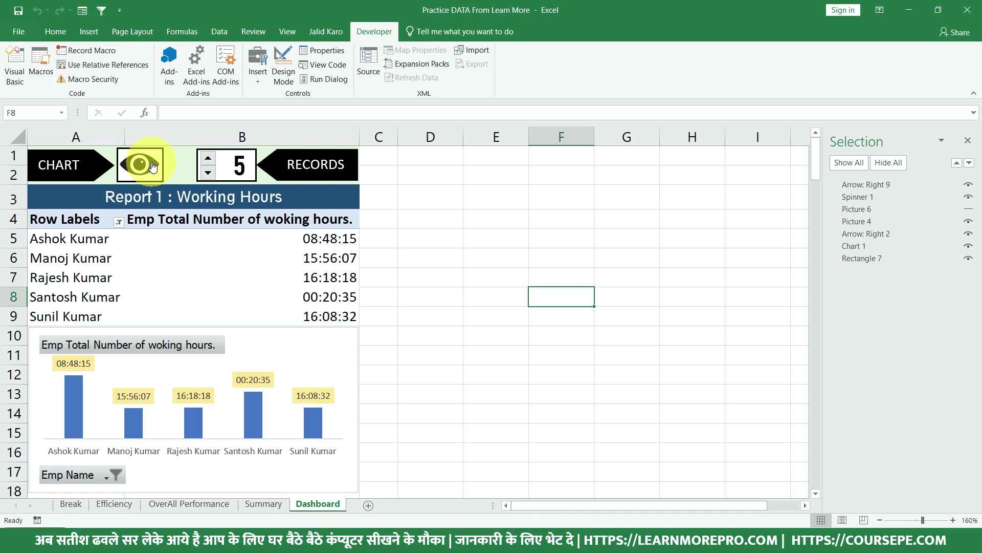
pyautogui.click(152, 165)
pyautogui.click(152, 165)
pyautogui.click(152, 165)
pyautogui.click(152, 165)
pyautogui.click(152, 166)
pyautogui.click(152, 167)
pyautogui.click(152, 167)
pyautogui.click(153, 167)
pyautogui.click(153, 168)
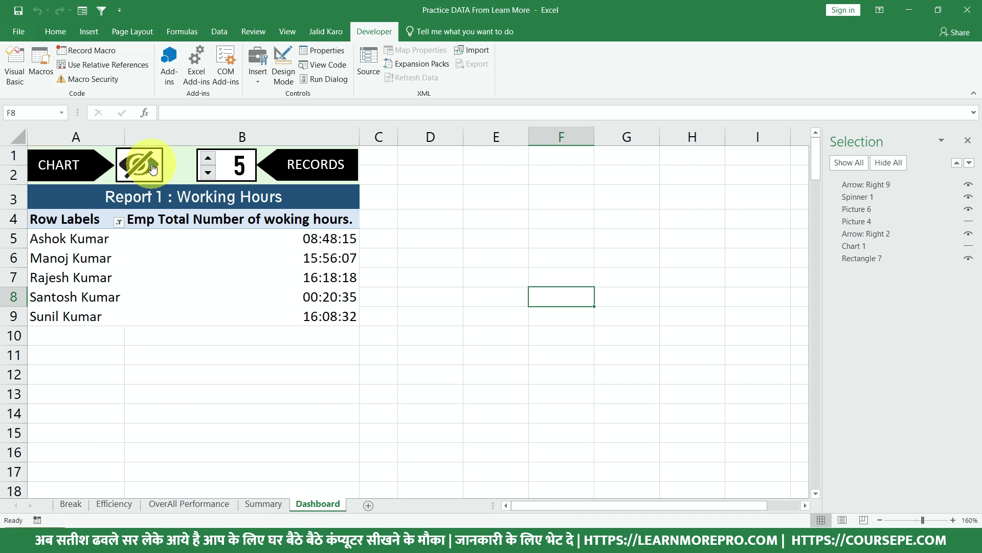
pyautogui.click(152, 168)
pyautogui.click(152, 168)
pyautogui.click(152, 168)
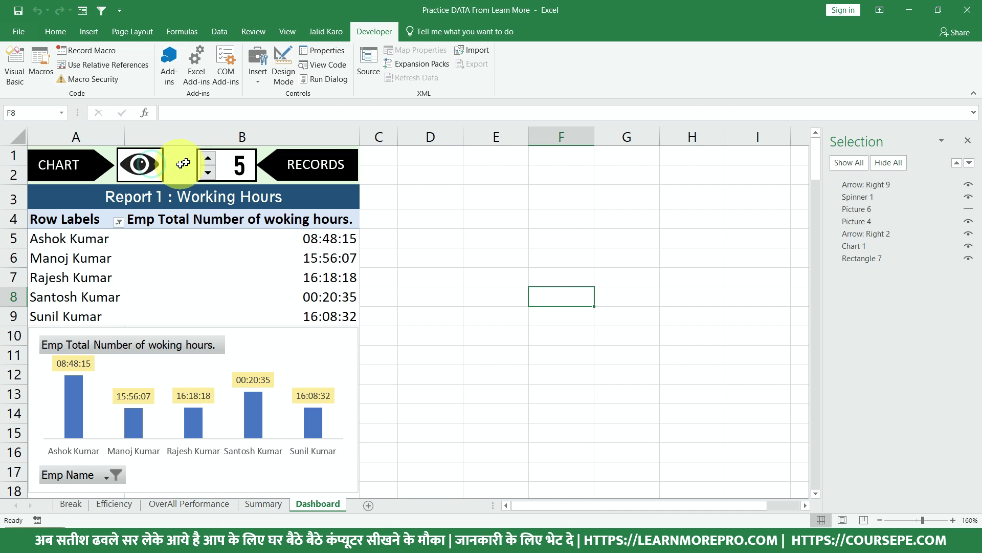
# Duplicate the records spinner and place the copy at the chart's top-right corner
pyautogui.rightClick(208, 155)
pyautogui.press('Escape')
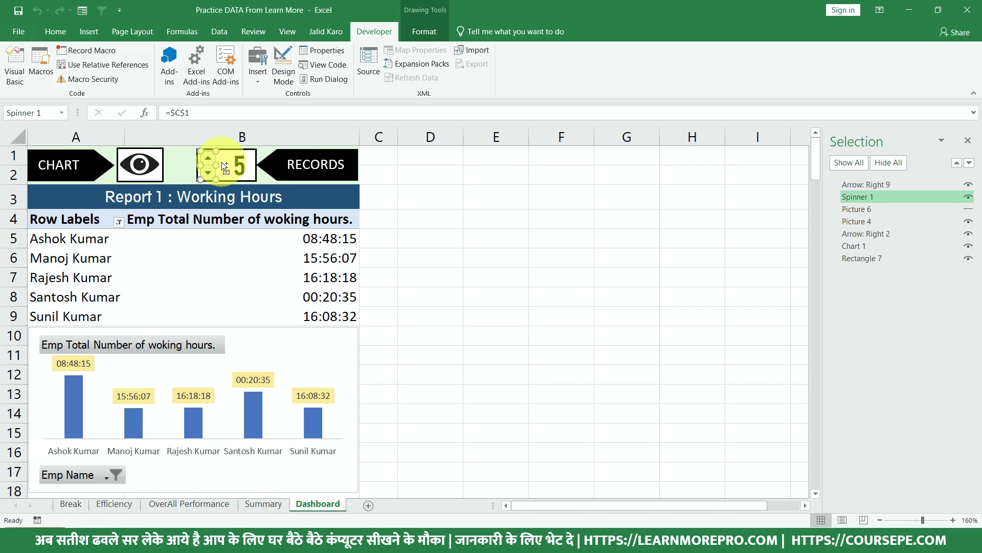
pyautogui.hotkey('ctrl', 'd')
pyautogui.moveTo(223, 172); pyautogui.dragTo(339, 339)
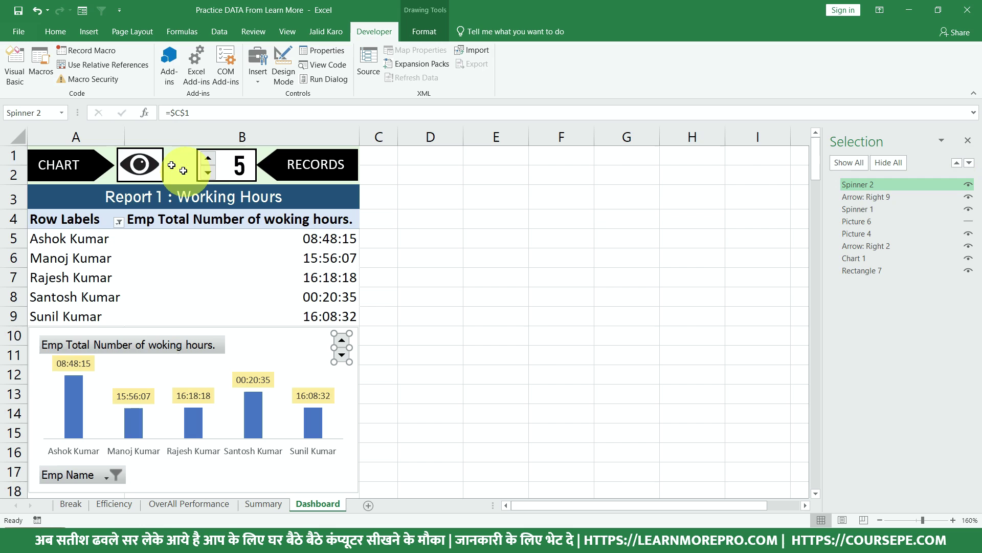
# Test the eye toggle with the chart left visible, then return to the Module1 code
pyautogui.click(156, 168)
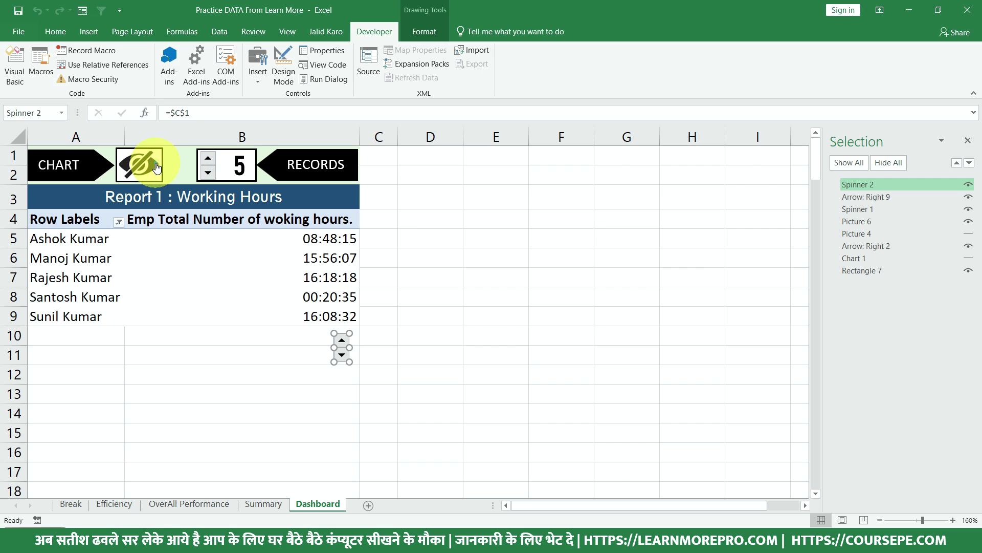
pyautogui.click(366, 354)
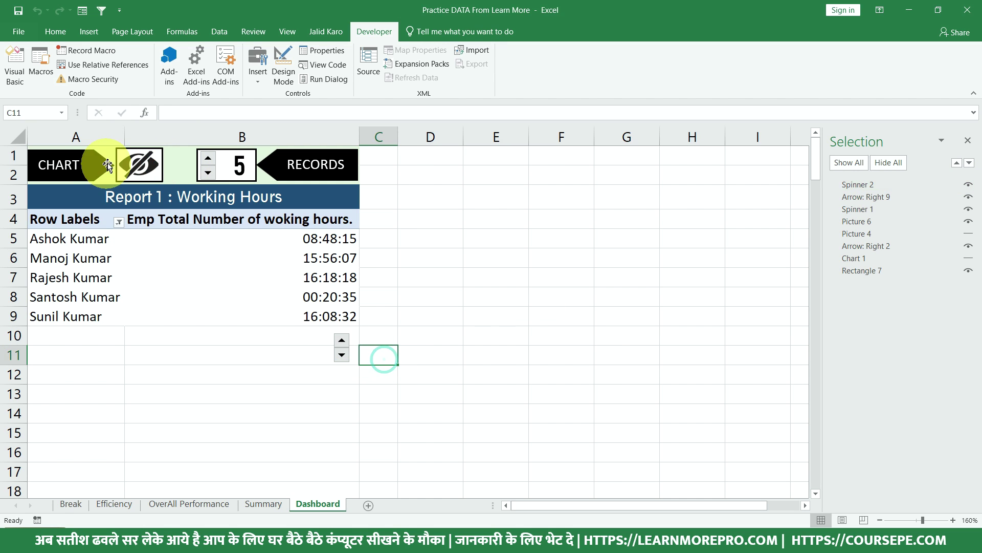
pyautogui.click(145, 171)
pyautogui.click(145, 171)
pyautogui.click(145, 172)
pyautogui.click(145, 171)
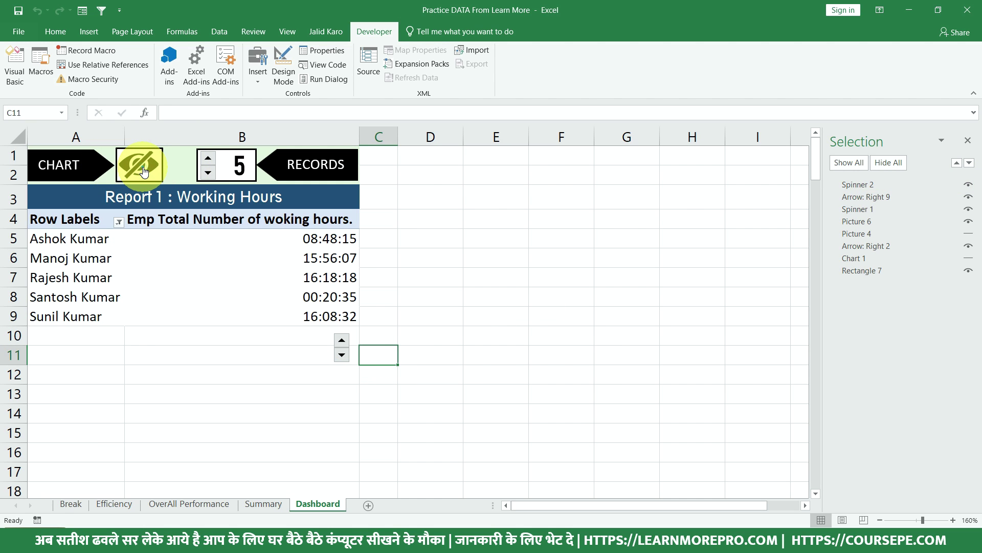
pyautogui.click(144, 172)
pyautogui.click(448, 275)
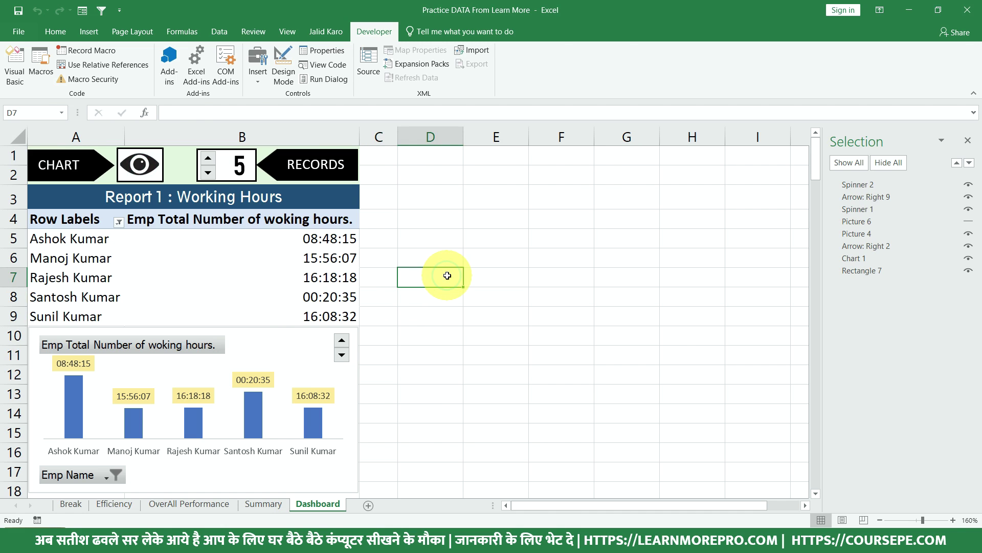
pyautogui.hotkey('alt', 'F11')
pyautogui.click(495, 414)
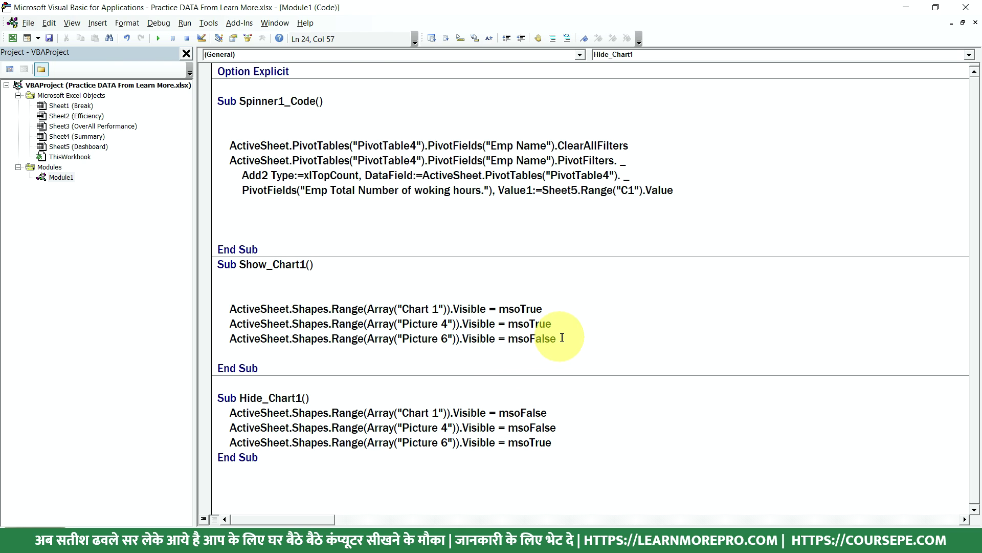
# Add a Spinner 2 visibility line to Show_Chart1 by copying and renaming the Picture 4 statement
pyautogui.moveTo(556, 338); pyautogui.dragTo(232, 344)
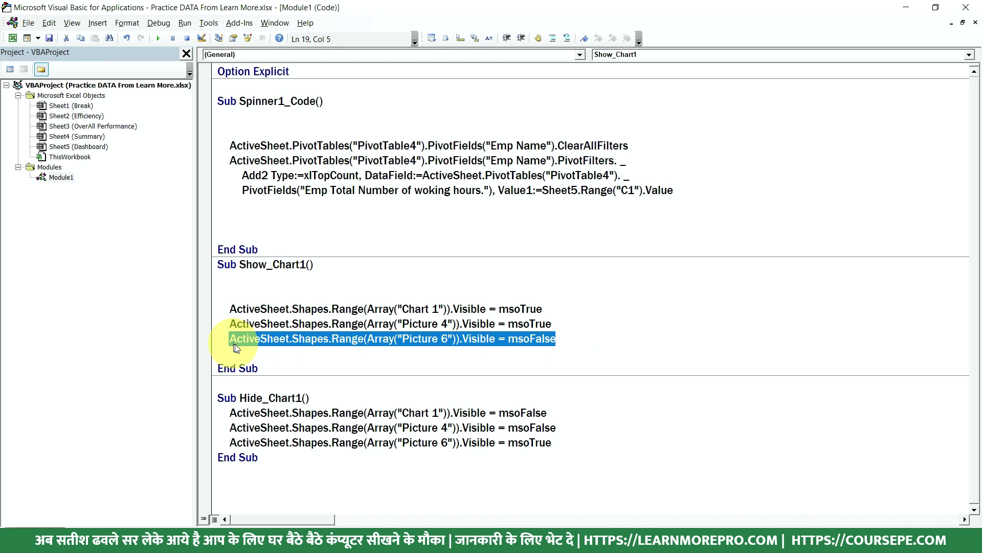
pyautogui.click(577, 332)
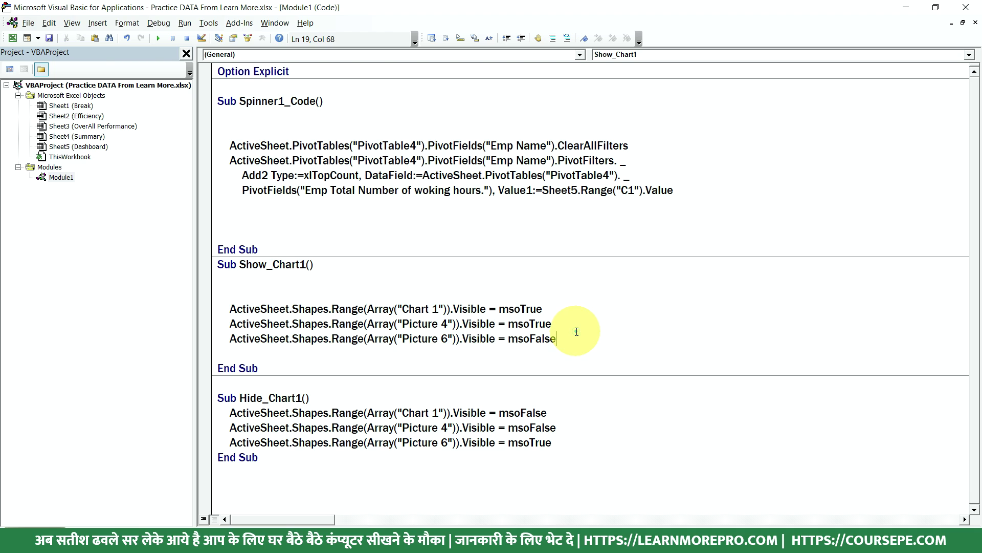
pyautogui.press('Return')
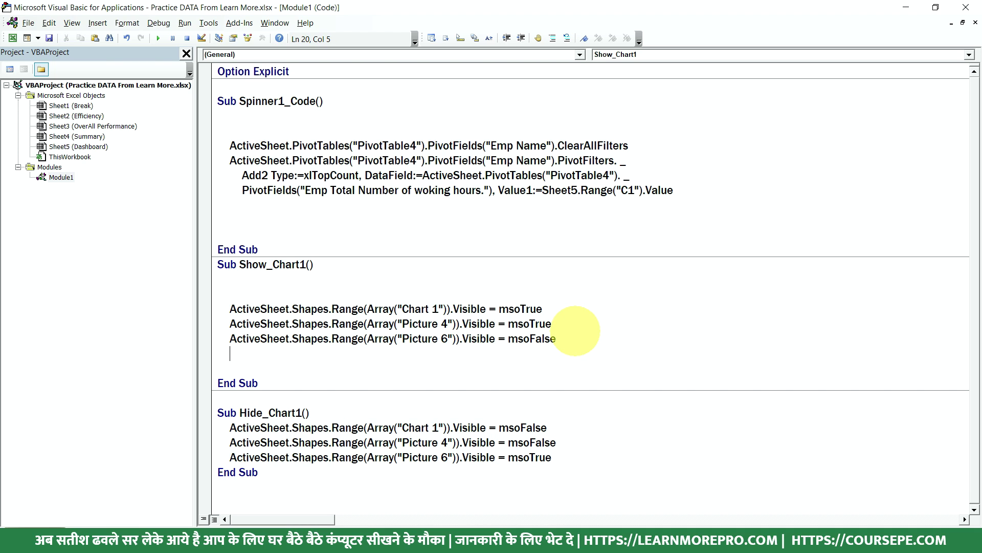
pyautogui.moveTo(564, 328); pyautogui.dragTo(216, 330)
pyautogui.hotkey('ctrl', 'c')
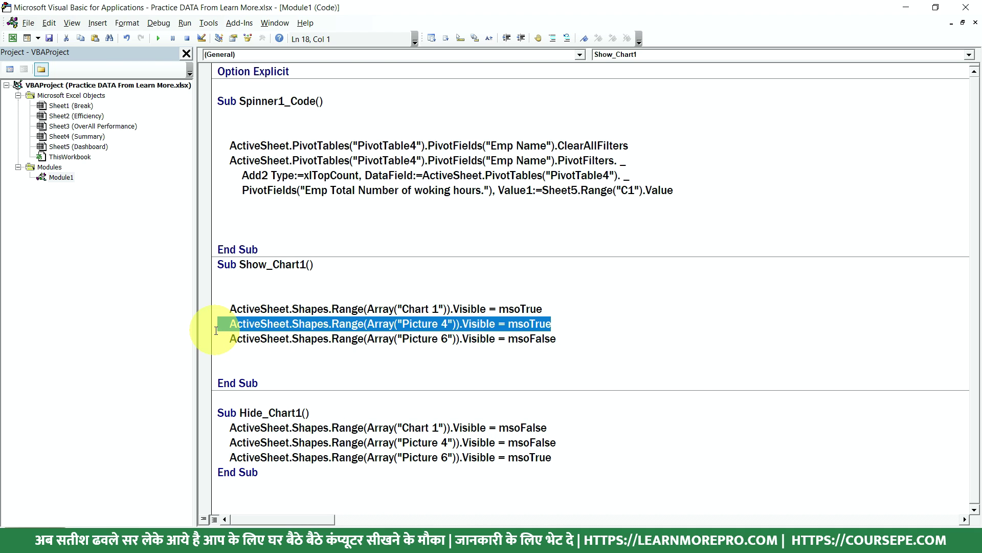
pyautogui.click(551, 328)
pyautogui.press('Return')
pyautogui.hotkey('ctrl', 'v')
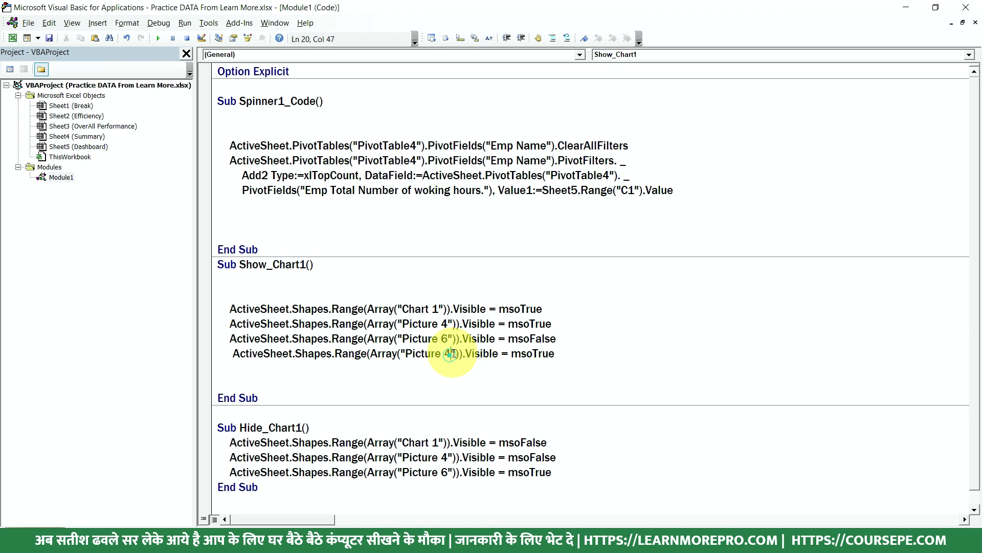
pyautogui.press('BackSpace')
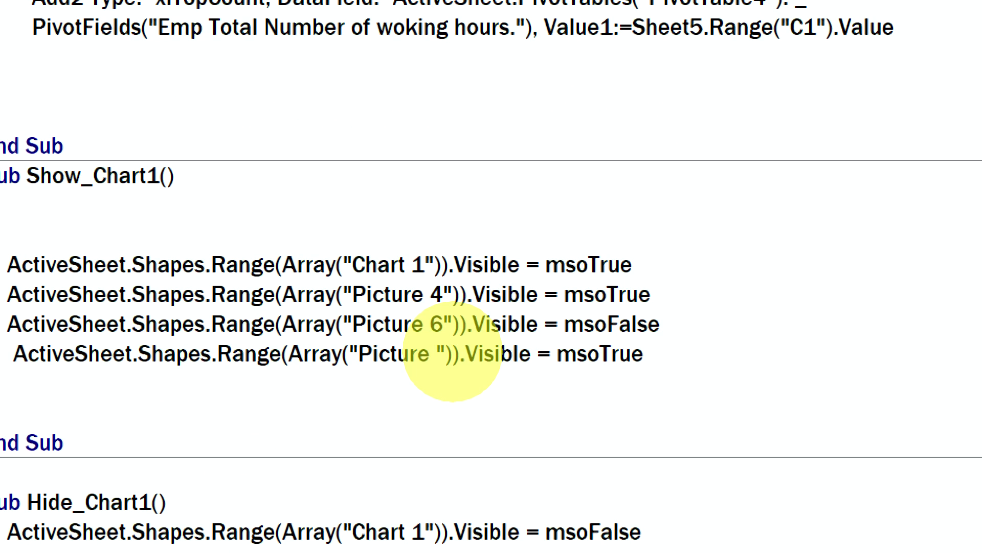
pyautogui.write('2')
pyautogui.press('BackSpace')
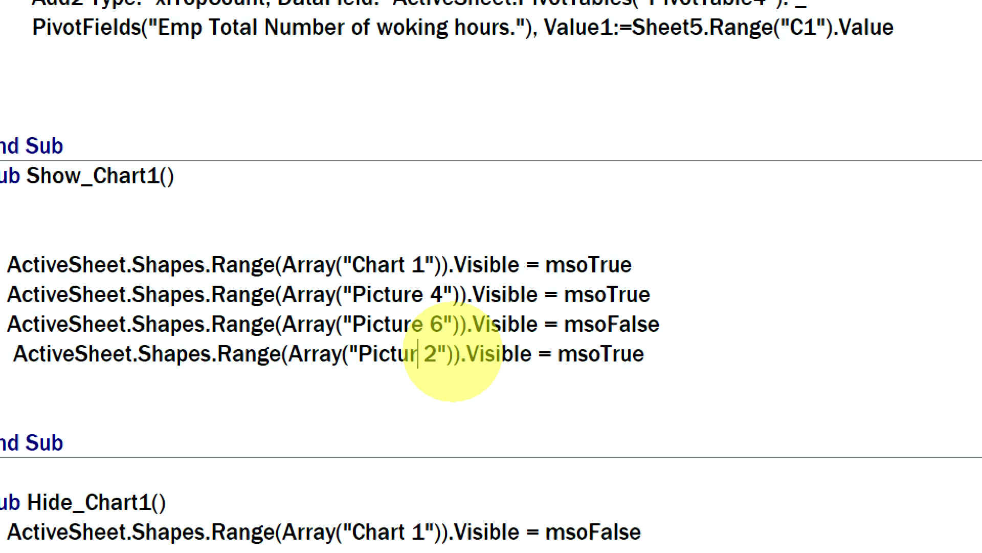
pyautogui.press('BackSpace')
pyautogui.press('BackSpace')
pyautogui.press('BackSpace')
pyautogui.press('BackSpace')
pyautogui.press('BackSpace')
pyautogui.write('Spin')
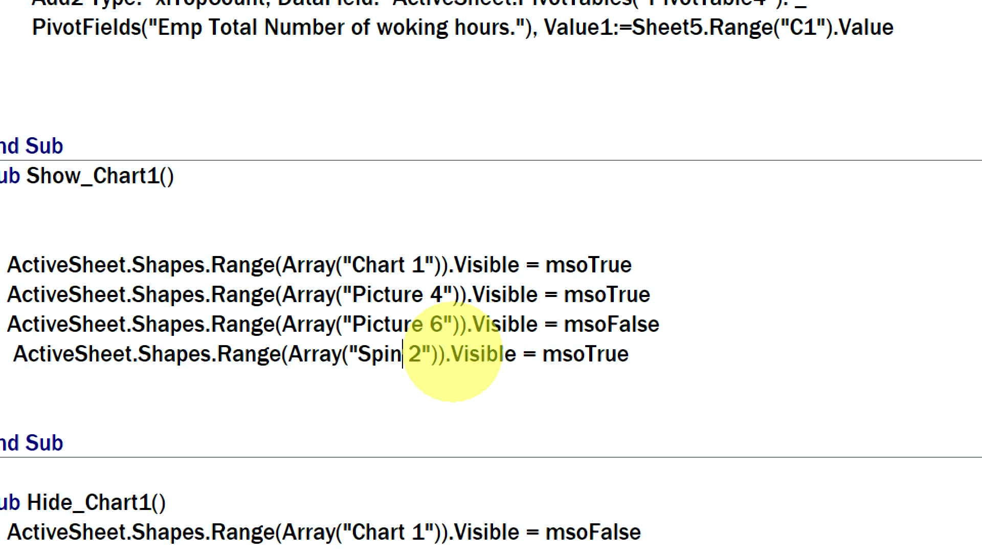
pyautogui.write('ner')
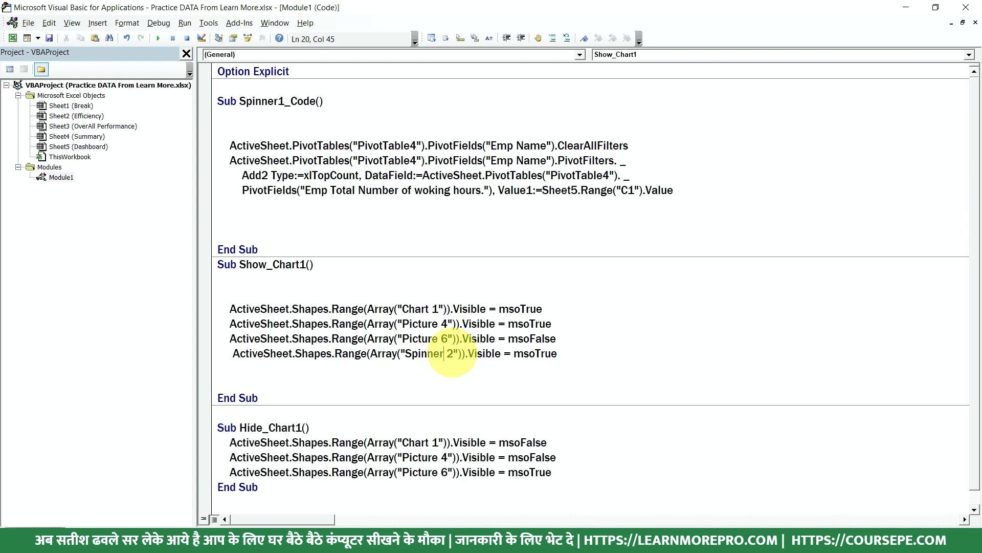
# Paste the Spinner 2 line into Hide_Chart1 and change its msoTrue to msoFalse
pyautogui.click(565, 361)
pyautogui.moveTo(565, 361); pyautogui.dragTo(238, 360)
pyautogui.hotkey('ctrl', 'c')
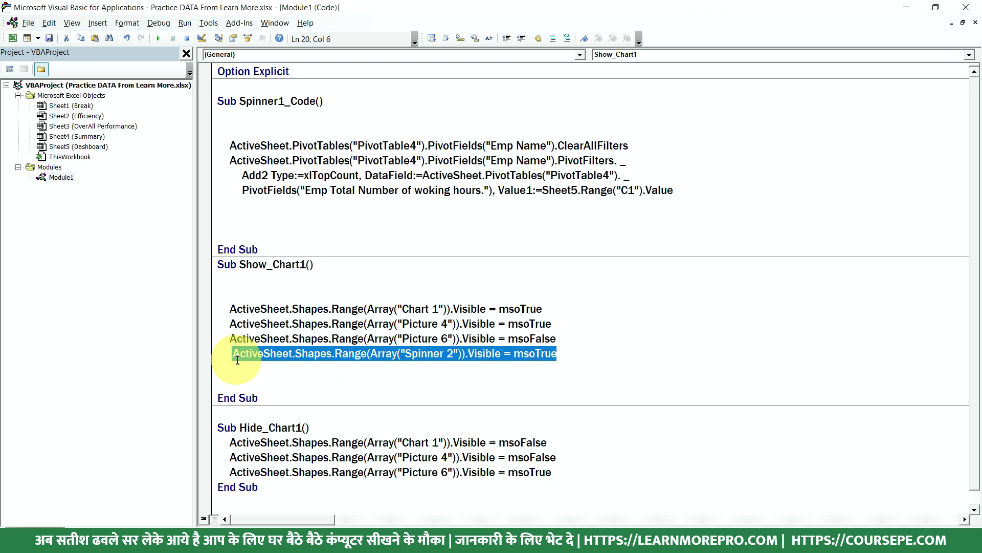
pyautogui.click(564, 466)
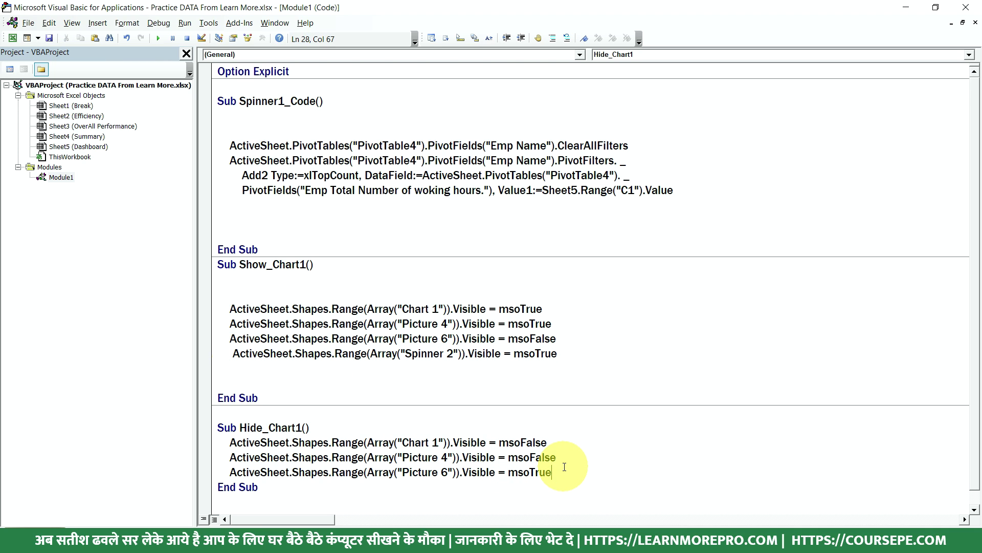
pyautogui.press('Return')
pyautogui.hotkey('ctrl', 'v')
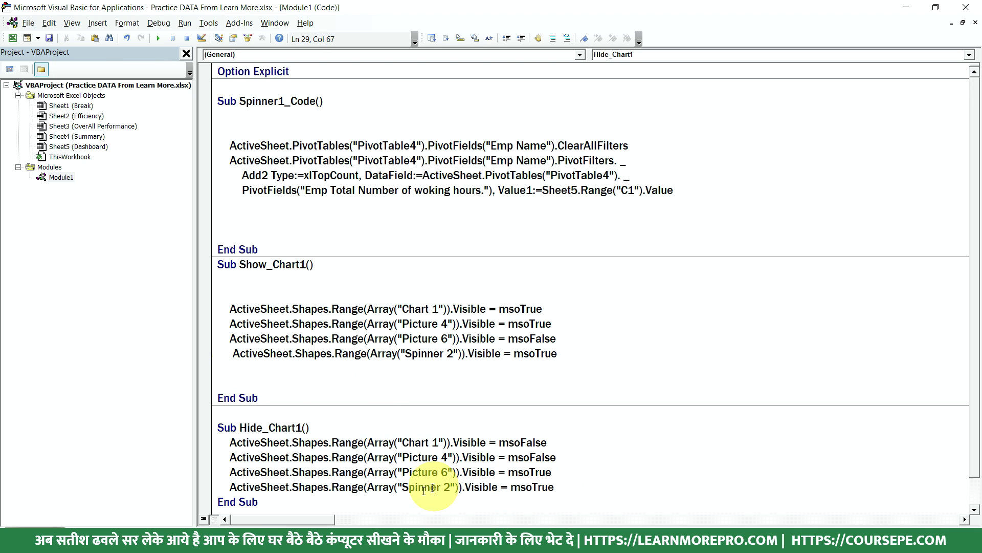
pyautogui.click(423, 490)
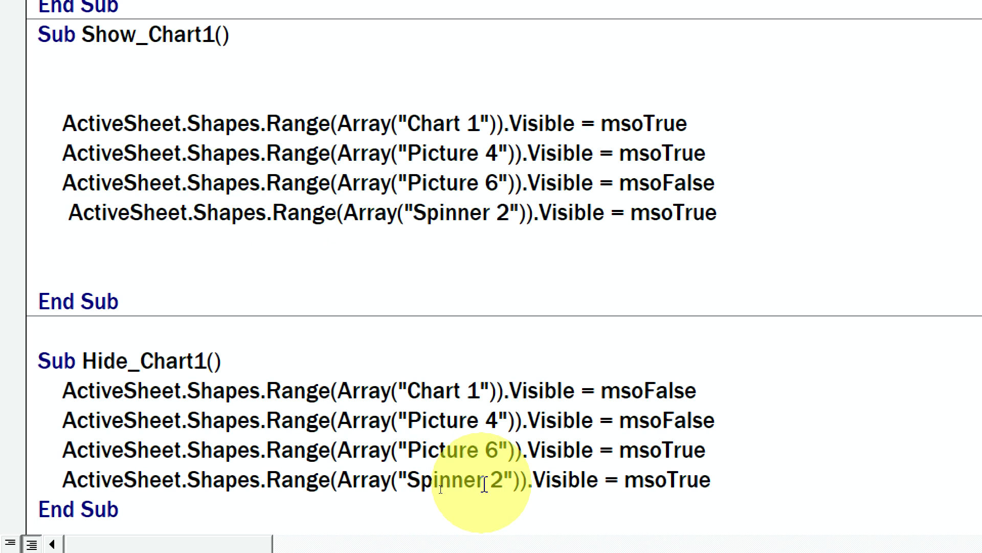
pyautogui.moveTo(711, 479); pyautogui.dragTo(674, 467)
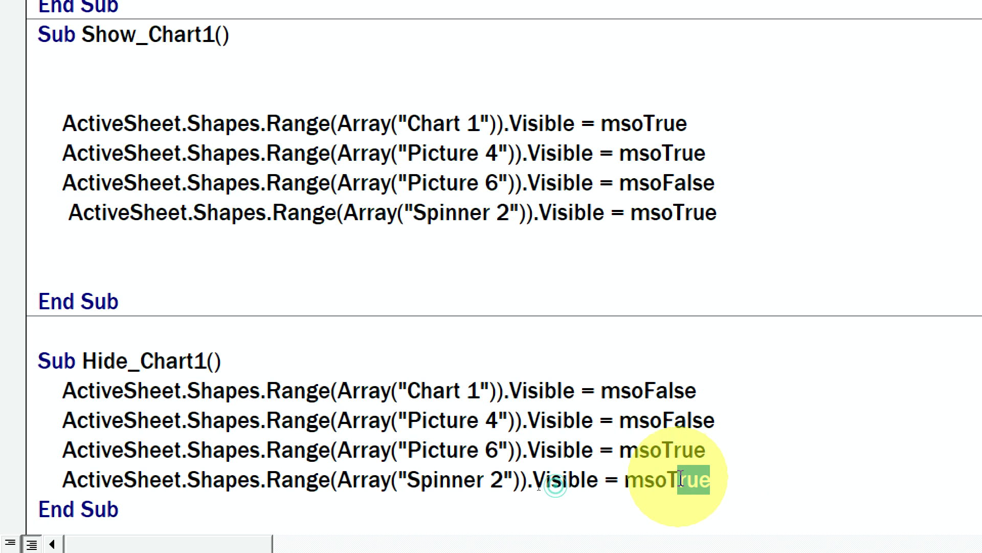
pyautogui.write('Fals')
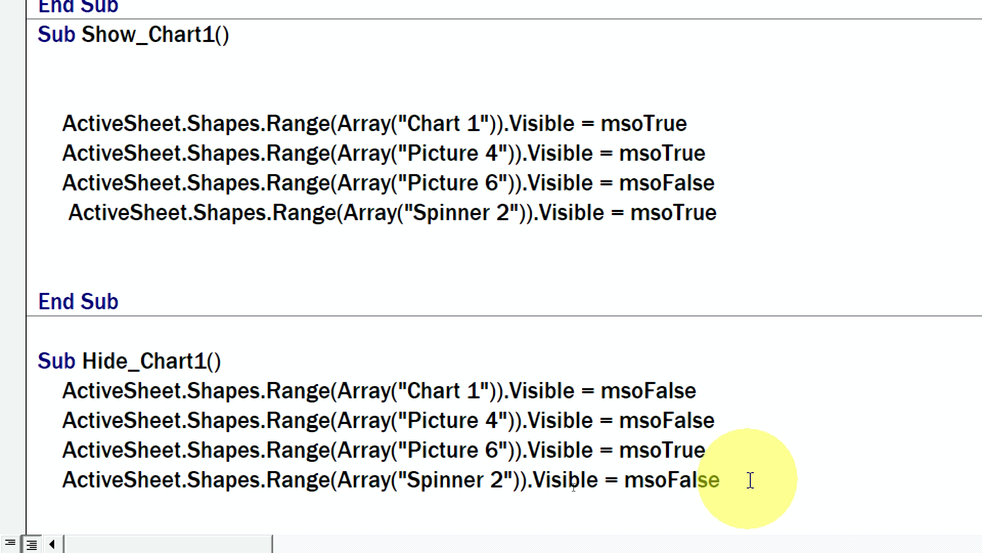
pyautogui.moveTo(721, 479); pyautogui.dragTo(30, 479)
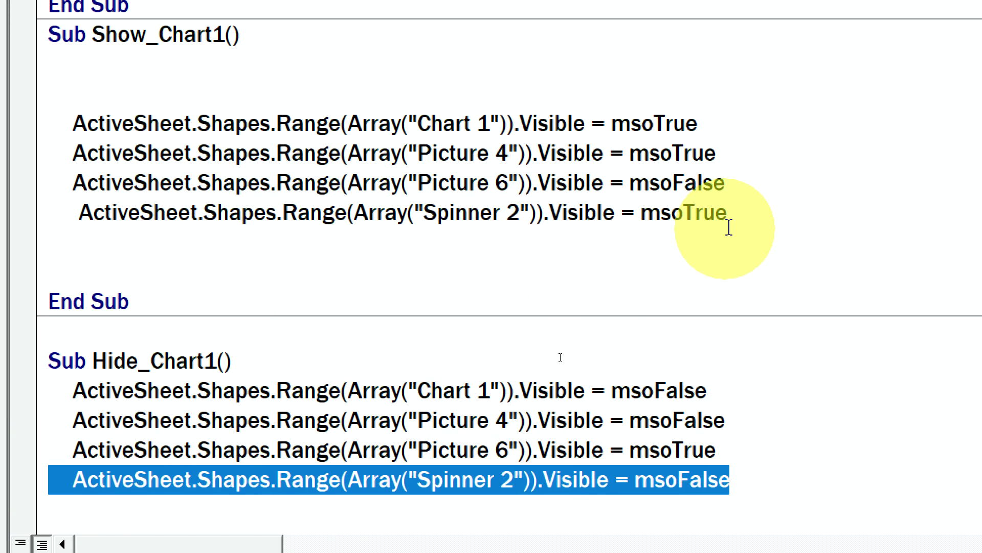
pyautogui.moveTo(746, 213); pyautogui.dragTo(59, 221)
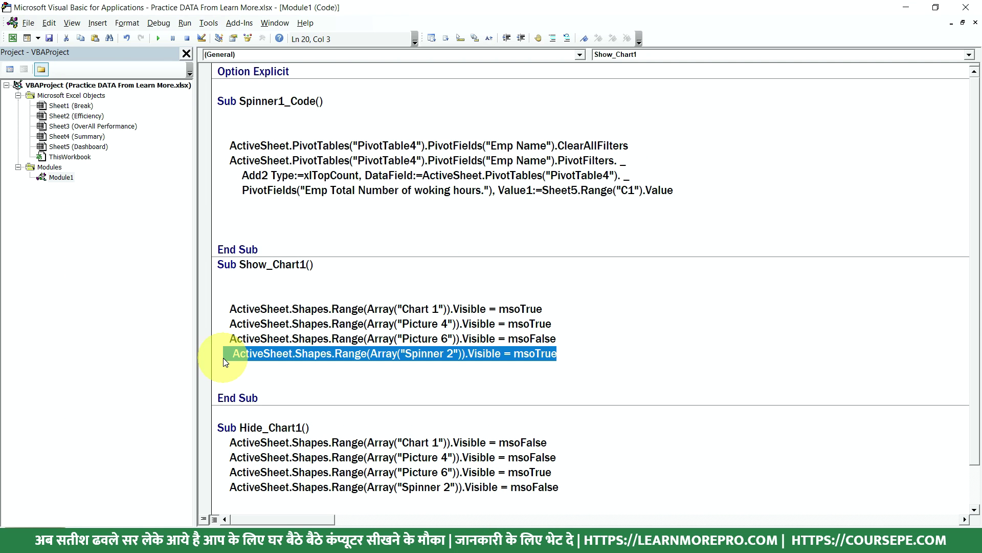
# Back in Excel, toggle the chart and its spinner several times, ending visible
pyautogui.click(449, 353)
pyautogui.hotkey('alt', 'F11')
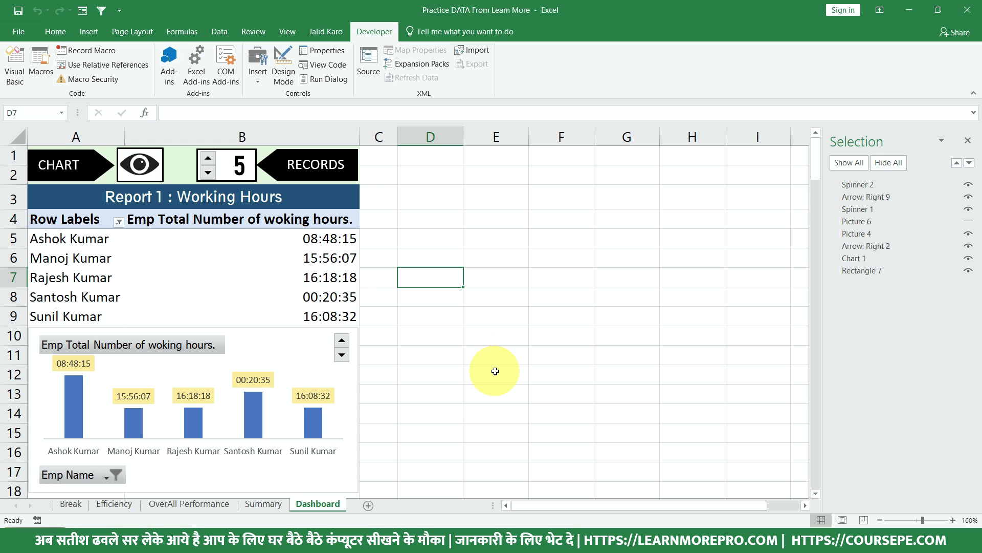
pyautogui.click(339, 266)
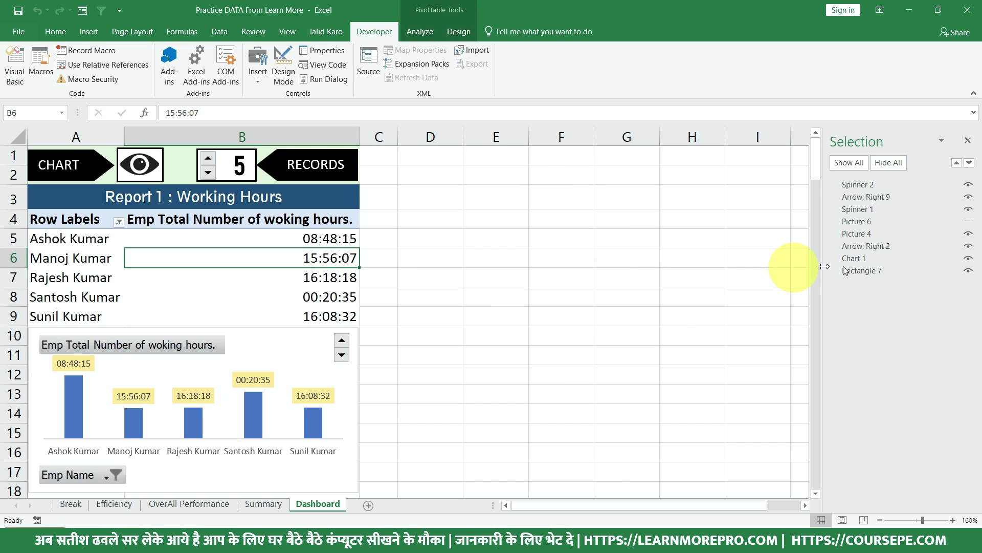
pyautogui.click(153, 174)
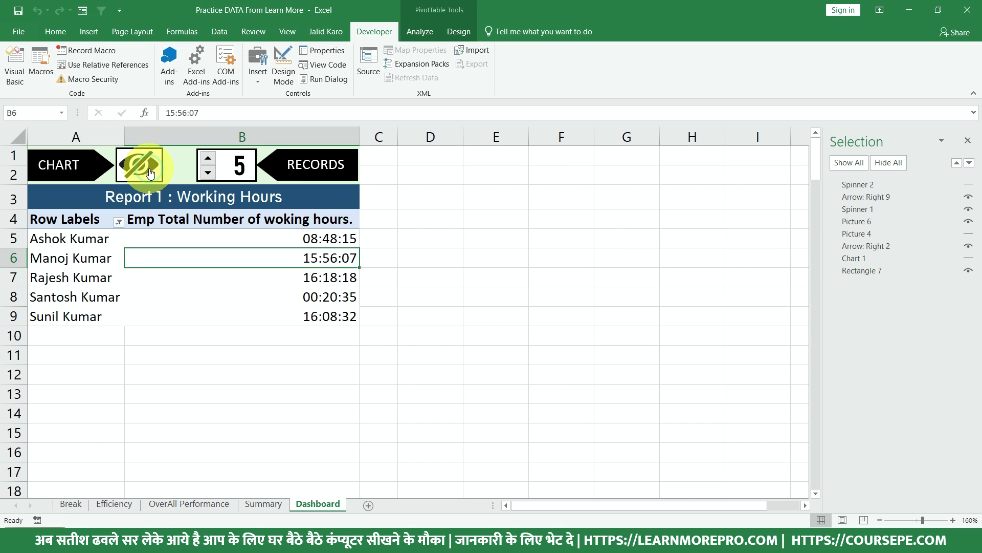
pyautogui.click(150, 173)
pyautogui.click(144, 171)
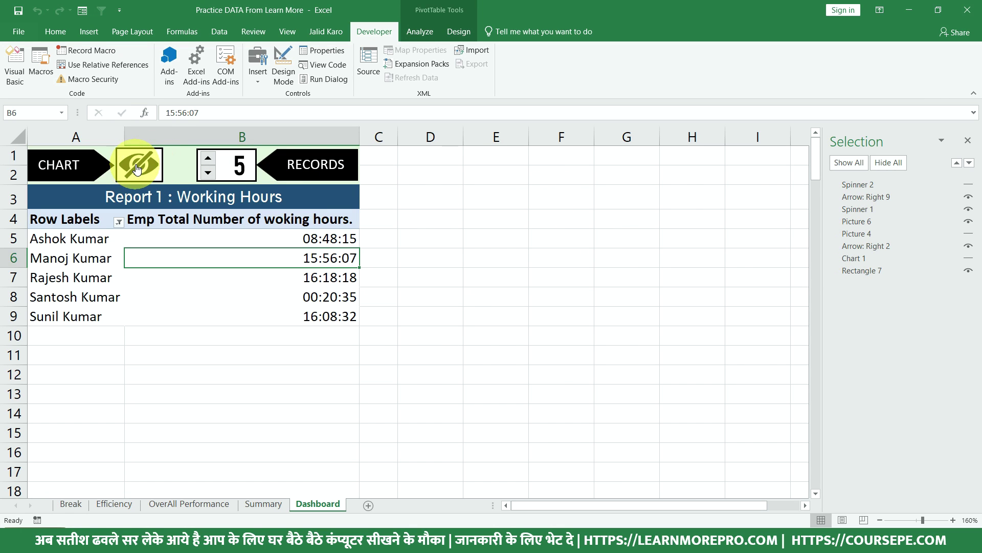
pyautogui.click(137, 169)
pyautogui.click(139, 166)
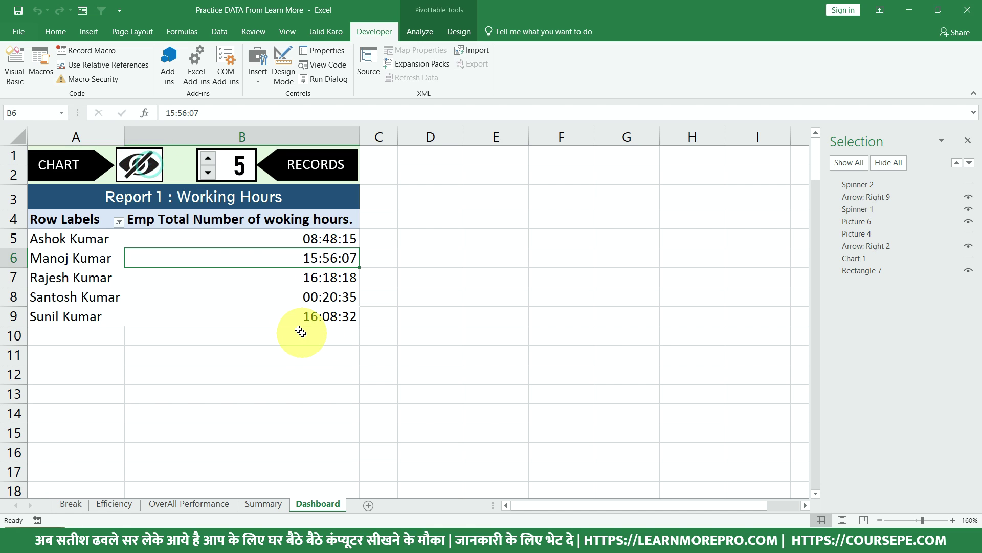
pyautogui.click(137, 169)
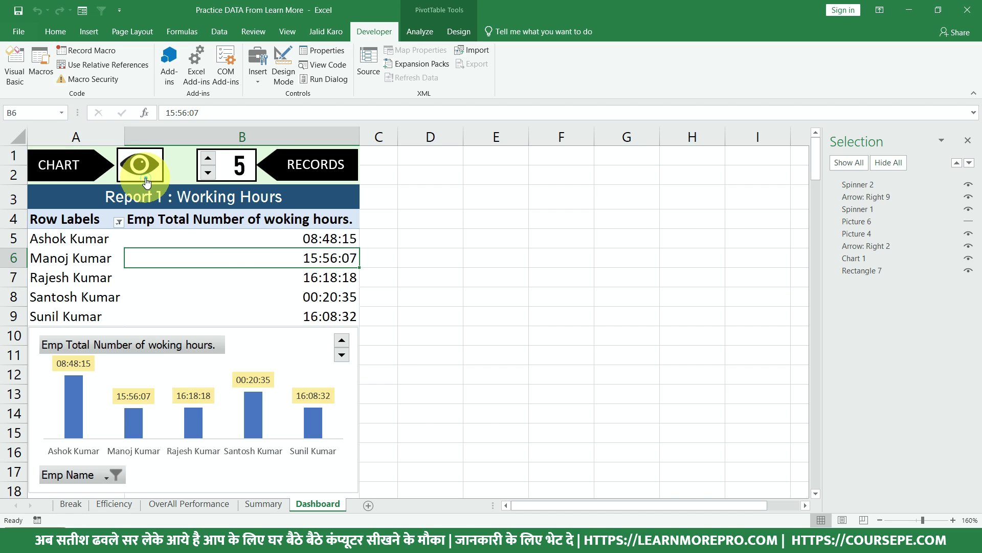
# Change the spinner's record count down to 3, then restore it to 5
pyautogui.click(341, 341)
pyautogui.click(342, 354)
pyautogui.click(341, 355)
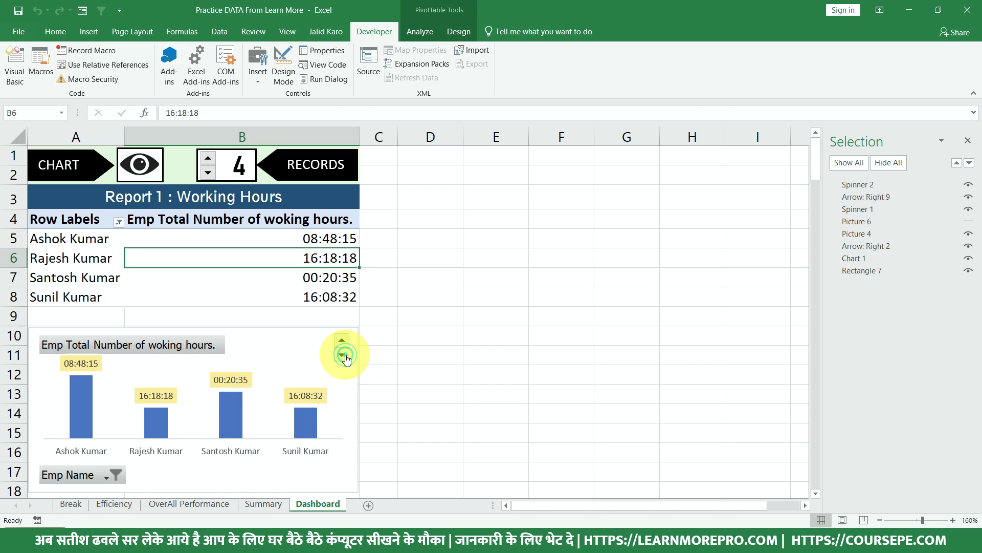
pyautogui.click(343, 355)
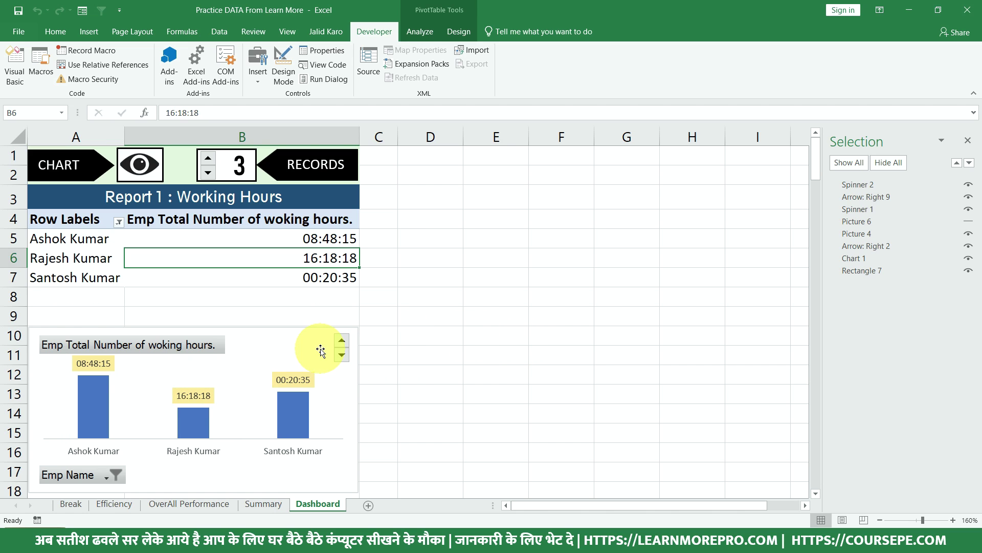
pyautogui.click(341, 342)
pyautogui.click(341, 341)
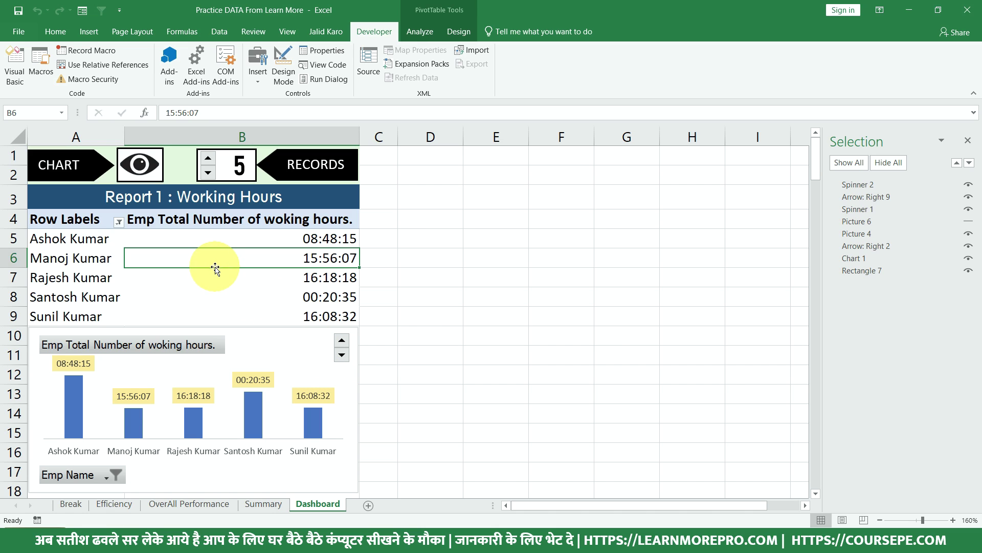
# Copy the Working Hours pivot table from A4:B9 to a new position starting at D4
pyautogui.click(967, 142)
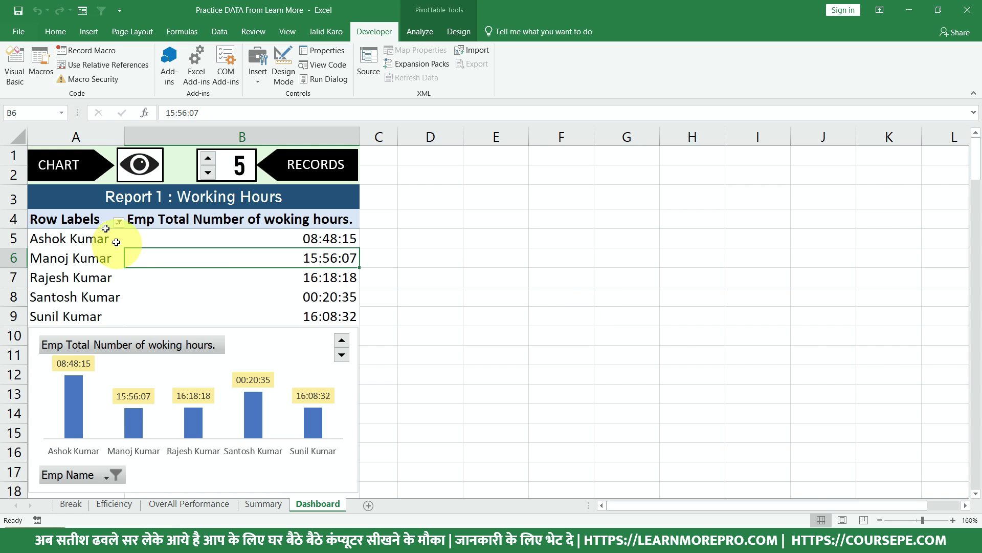
pyautogui.moveTo(66, 220); pyautogui.dragTo(283, 311)
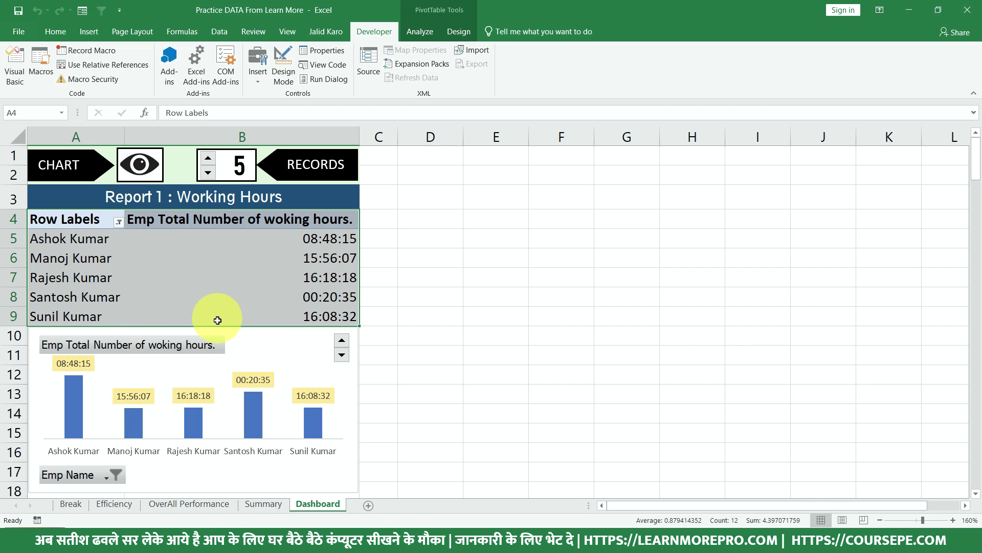
pyautogui.moveTo(220, 327); pyautogui.dragTo(361, 320)
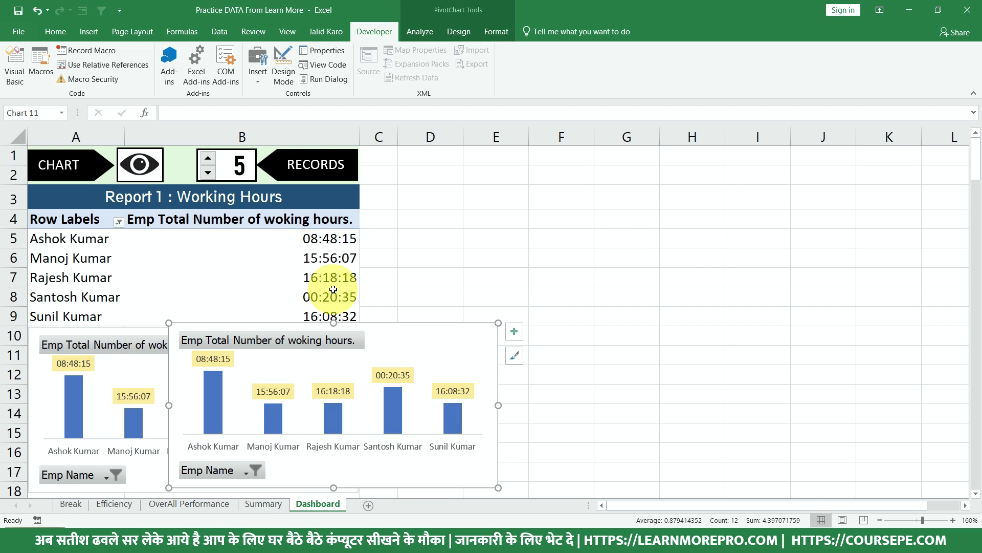
pyautogui.hotkey('ctrl', 'z')
pyautogui.moveTo(312, 219)
pyautogui.mouseDown()
pyautogui.moveTo(309, 287)
pyautogui.moveTo(82, 316)
pyautogui.mouseUp()
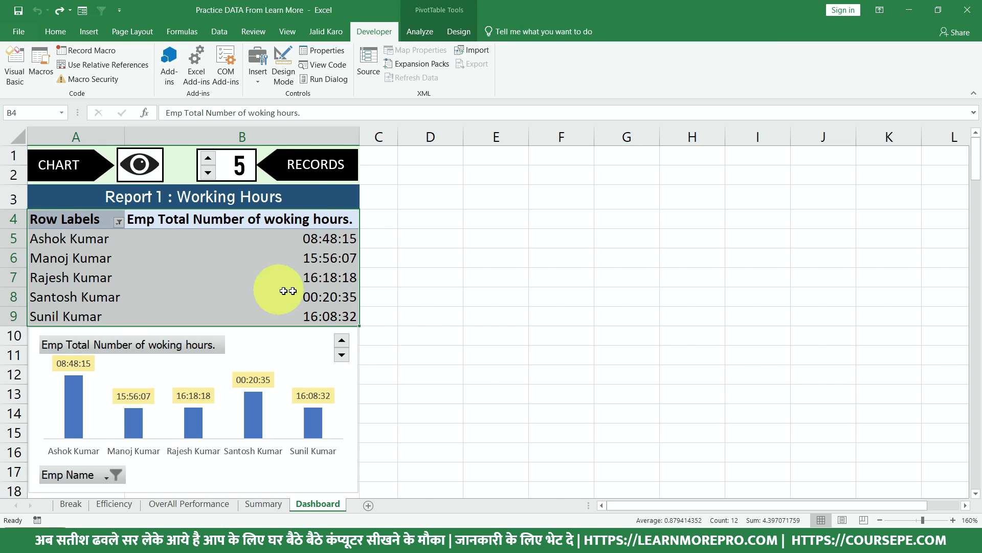
pyautogui.moveTo(359, 276); pyautogui.dragTo(528, 277)
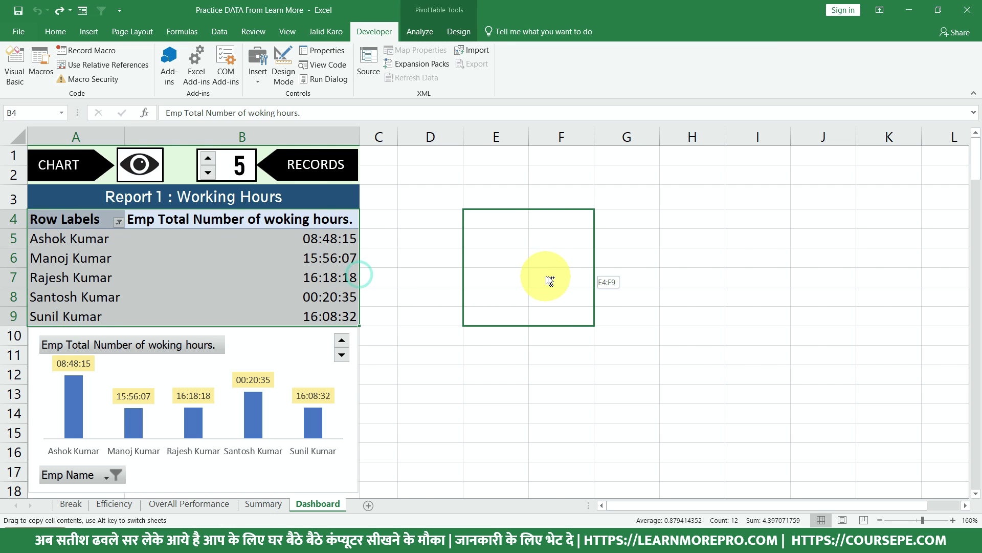
# Widen columns D and E and replace the copied pivot's working-hours values with Sum of Active With Cust
pyautogui.moveTo(529, 137); pyautogui.dragTo(651, 136)
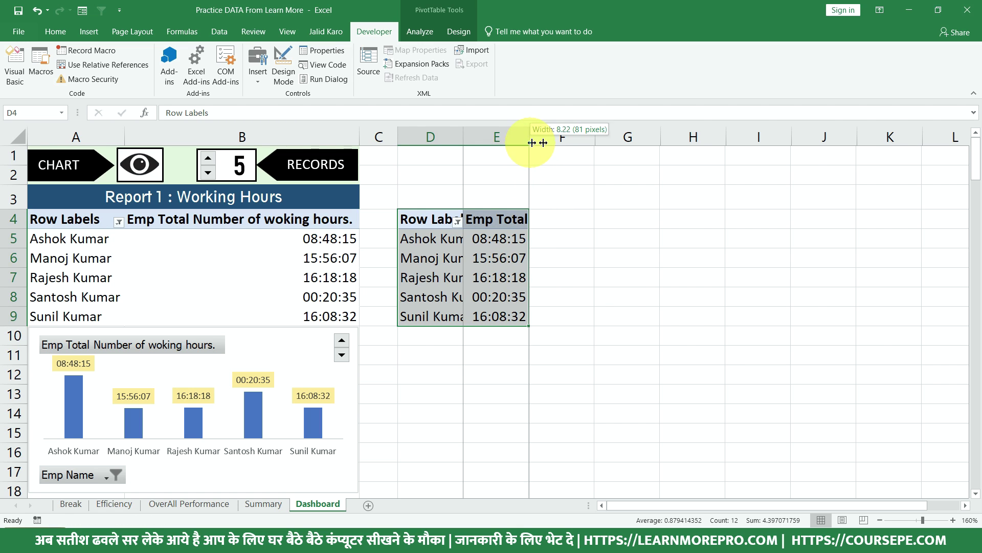
pyautogui.moveTo(471, 132); pyautogui.dragTo(546, 136)
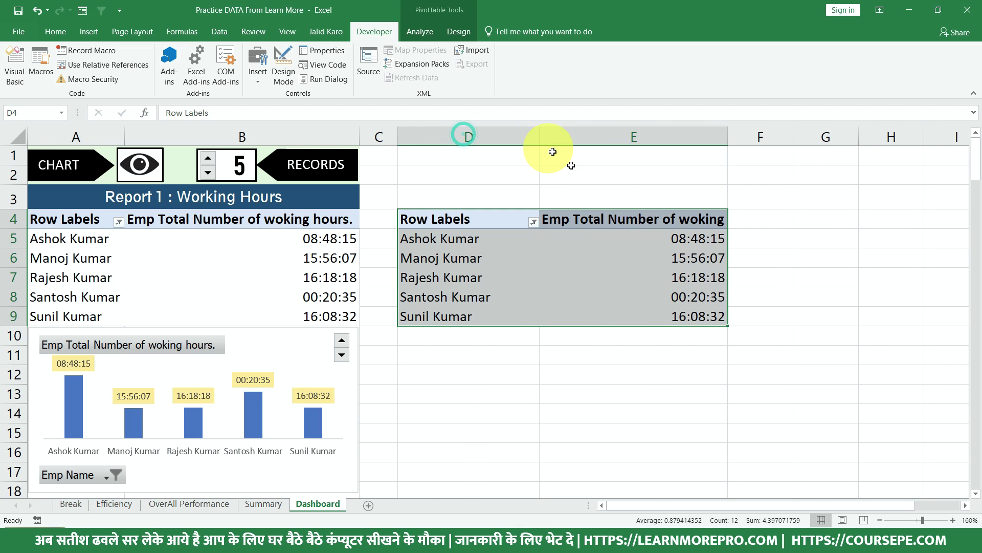
pyautogui.click(655, 223)
pyautogui.click(657, 239)
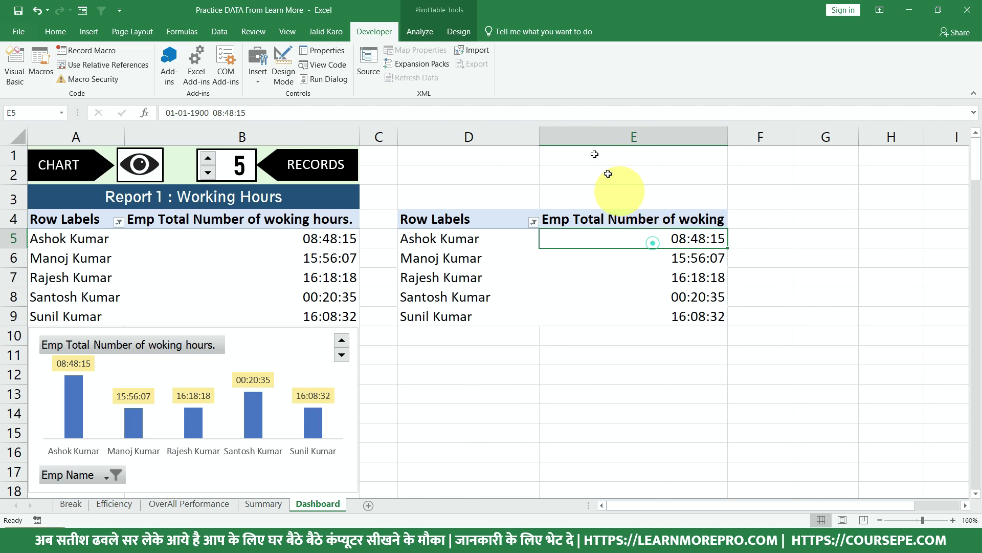
pyautogui.click(420, 31)
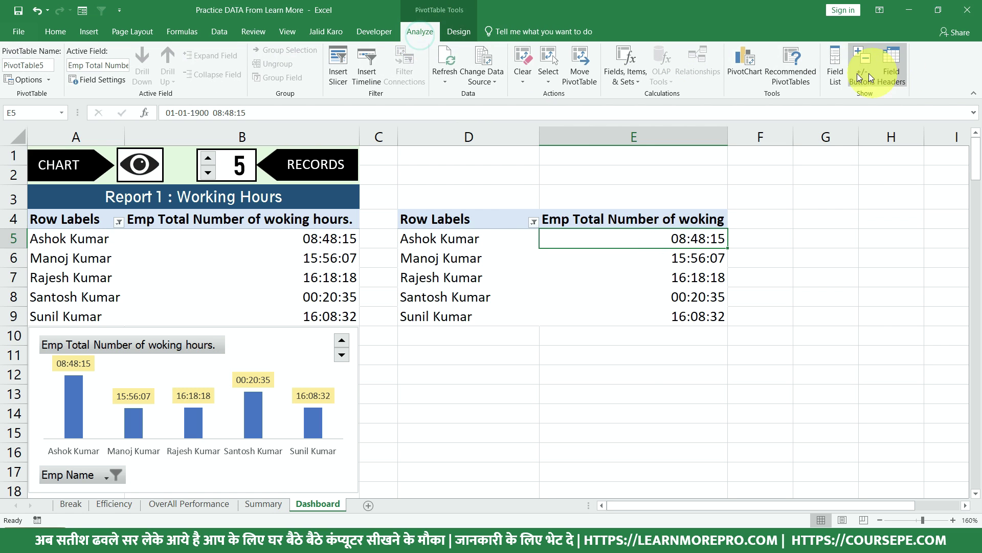
pyautogui.click(835, 69)
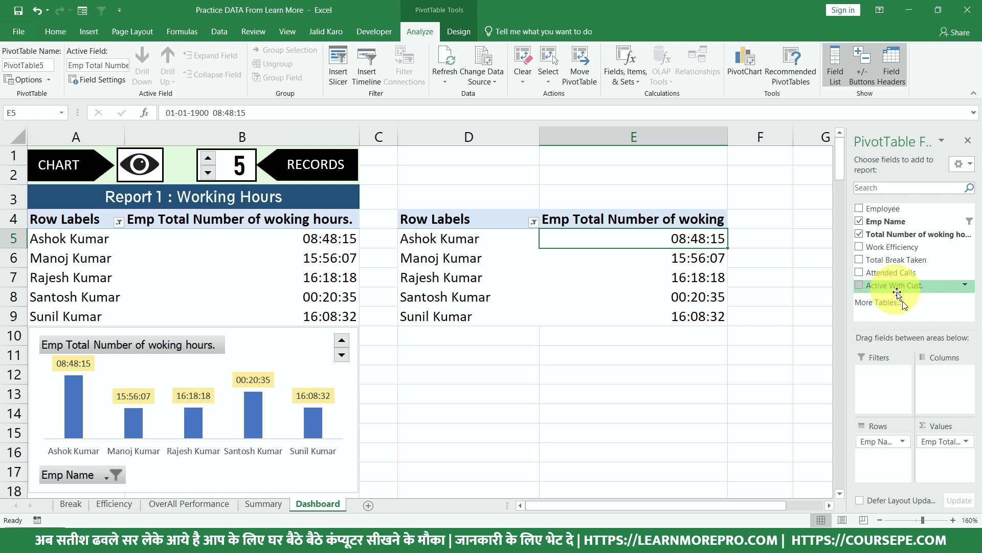
pyautogui.moveTo(944, 441)
pyautogui.mouseDown()
pyautogui.moveTo(906, 309)
pyautogui.moveTo(947, 440)
pyautogui.mouseUp()
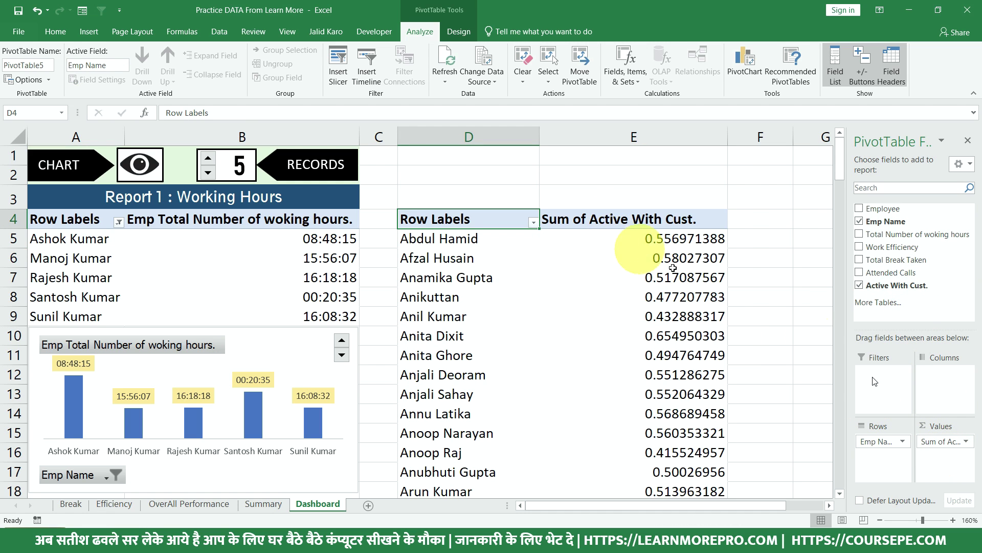
# Format the Sum of Active With Cust. values in the copied pivot as Percentage
pyautogui.click(941, 442)
pyautogui.click(917, 430)
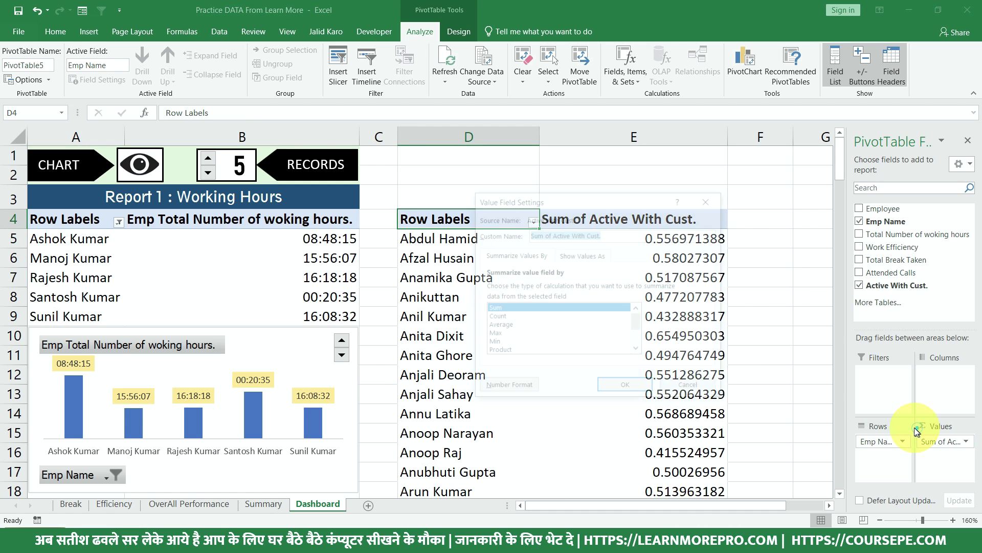
pyautogui.click(499, 387)
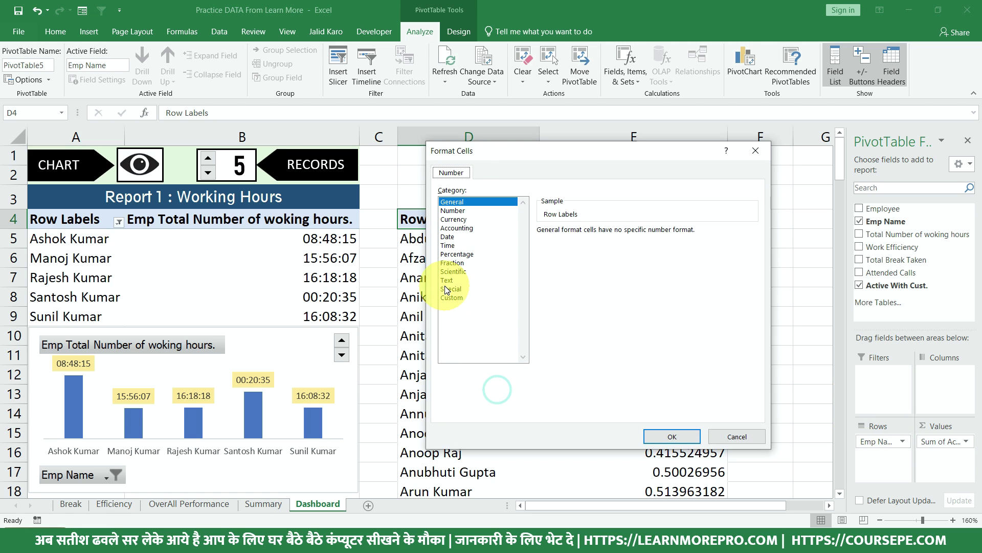
pyautogui.click(457, 254)
pyautogui.click(665, 436)
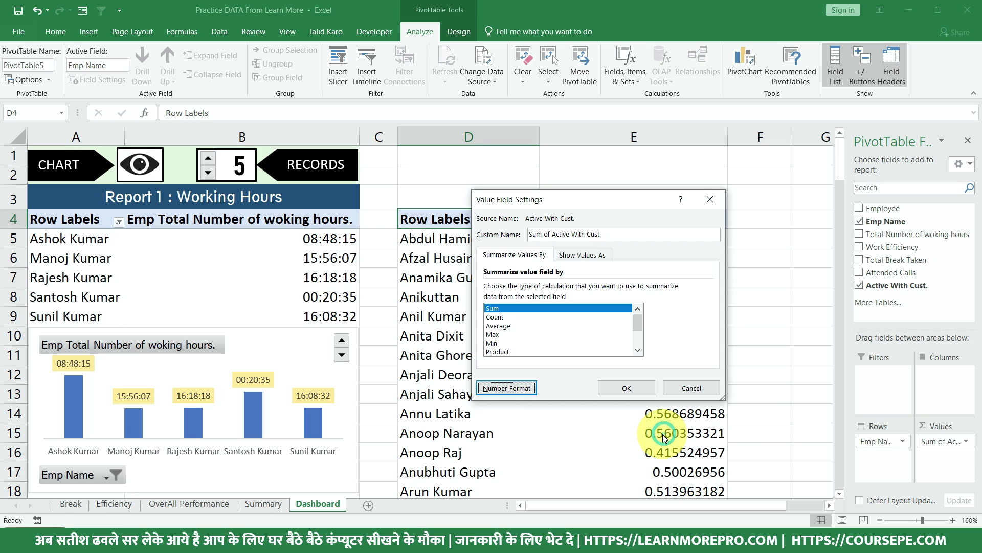
pyautogui.click(627, 388)
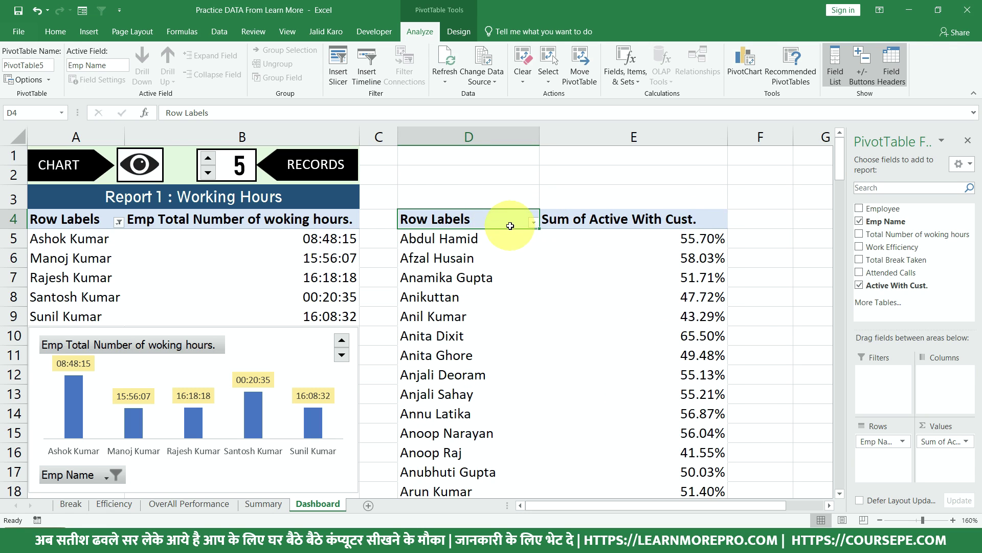
# Apply a Top 5 value filter to the employee names in the copied pivot
pyautogui.moveTo(486, 226); pyautogui.dragTo(487, 222)
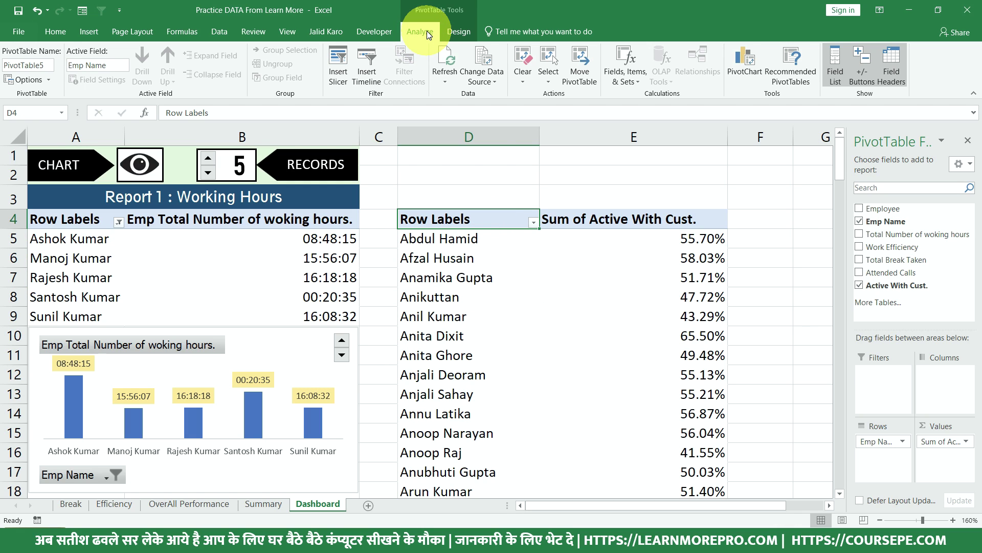
pyautogui.click(392, 31)
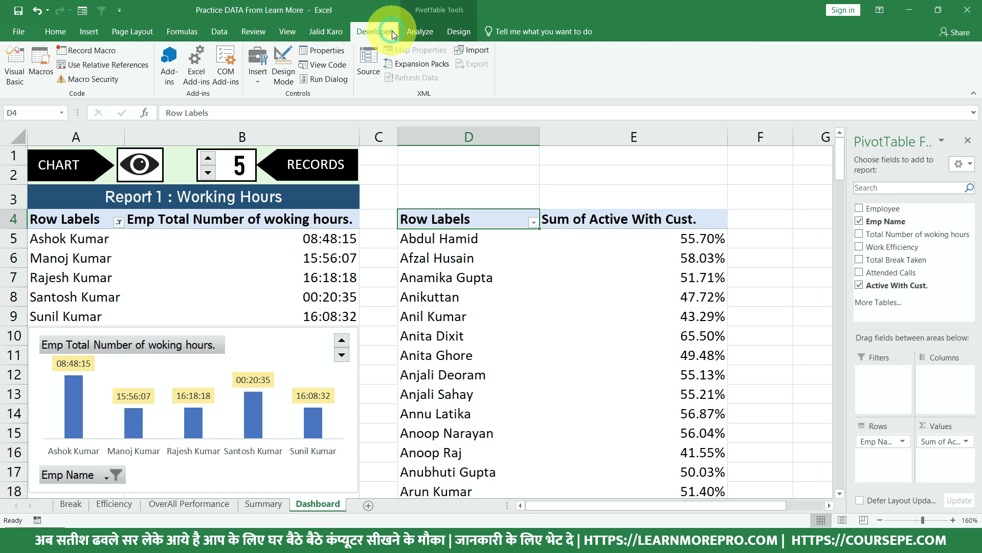
pyautogui.click(533, 222)
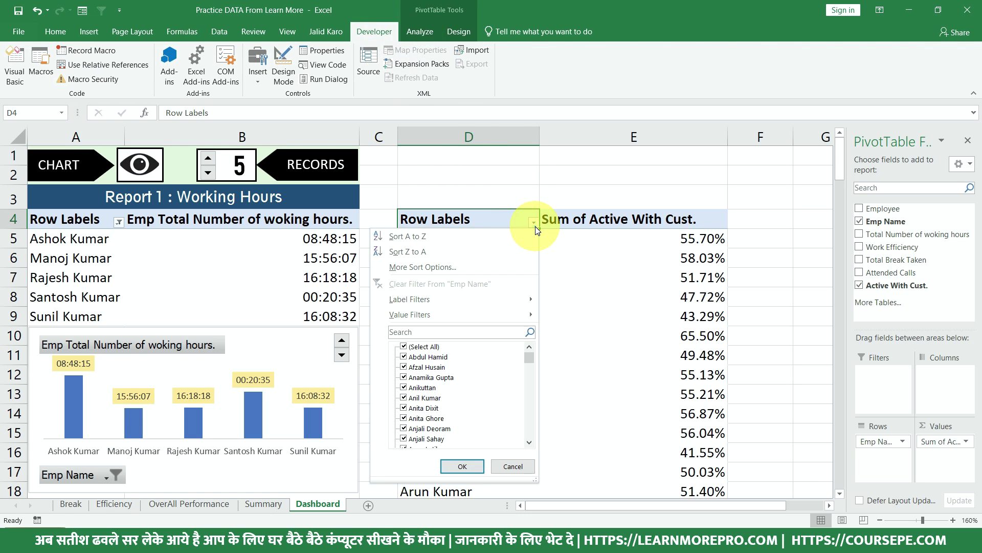
pyautogui.moveTo(430, 315)
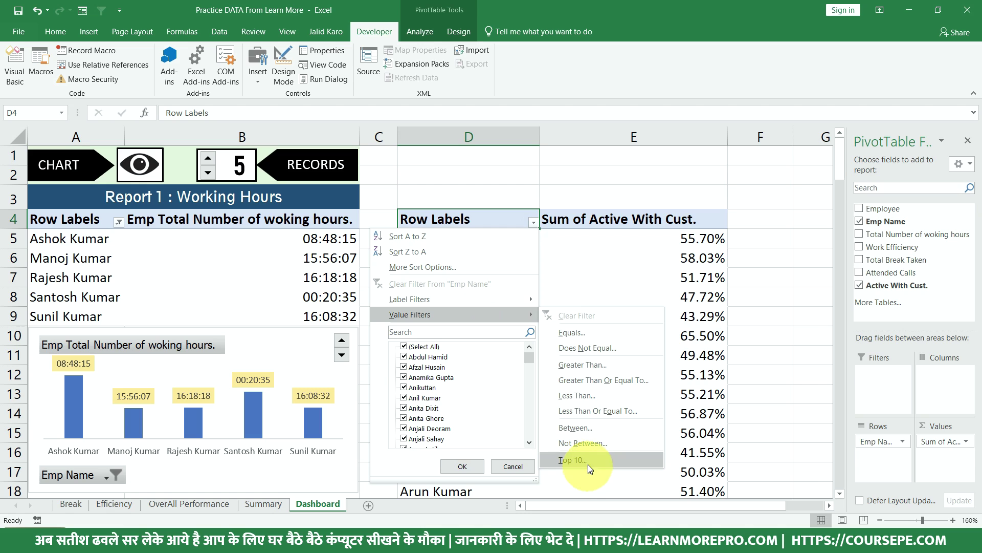
pyautogui.click(587, 457)
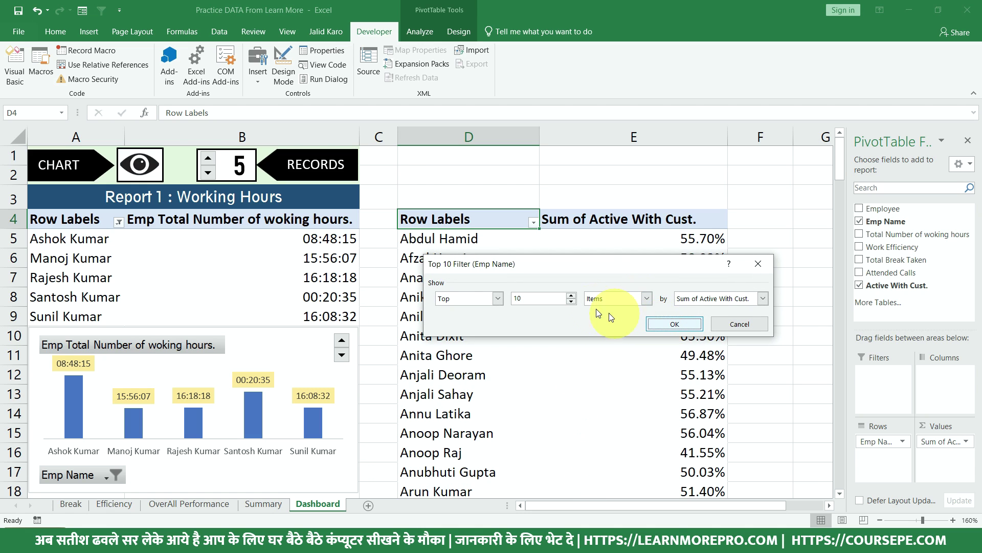
pyautogui.moveTo(546, 298); pyautogui.dragTo(485, 295)
pyautogui.write('5')
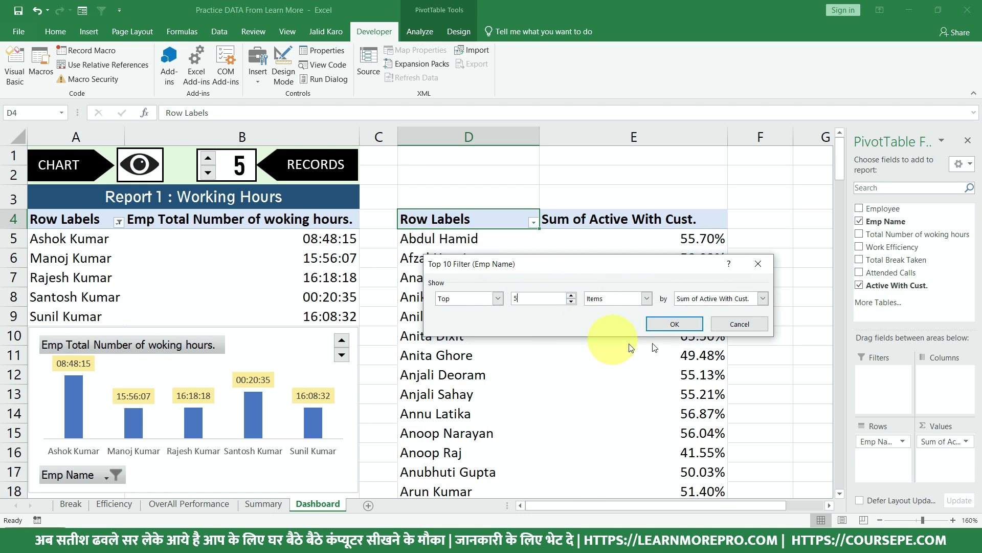
pyautogui.click(670, 324)
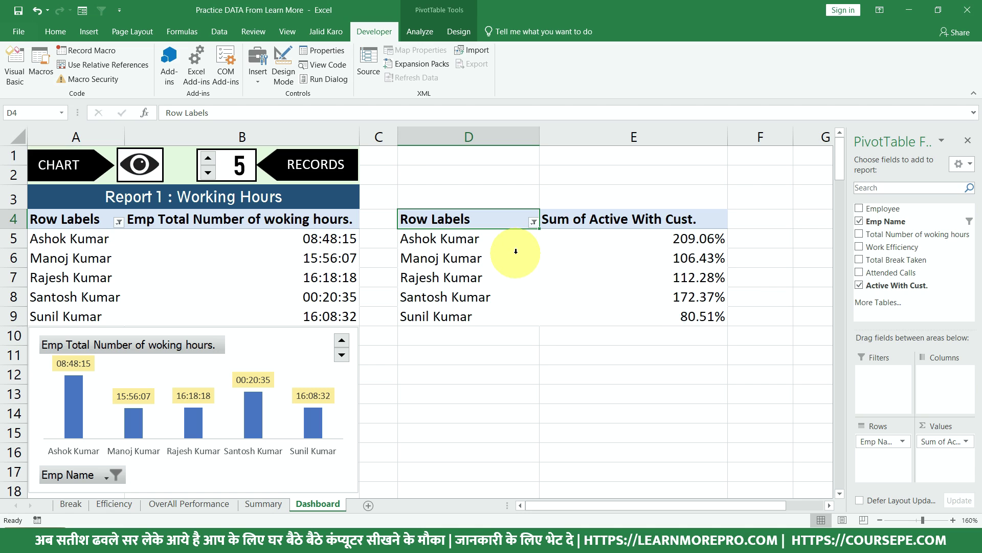
# Record a macro that clears the Emp Name filter and reapplies a Top 5 filter by Active With Cust
pyautogui.click(91, 52)
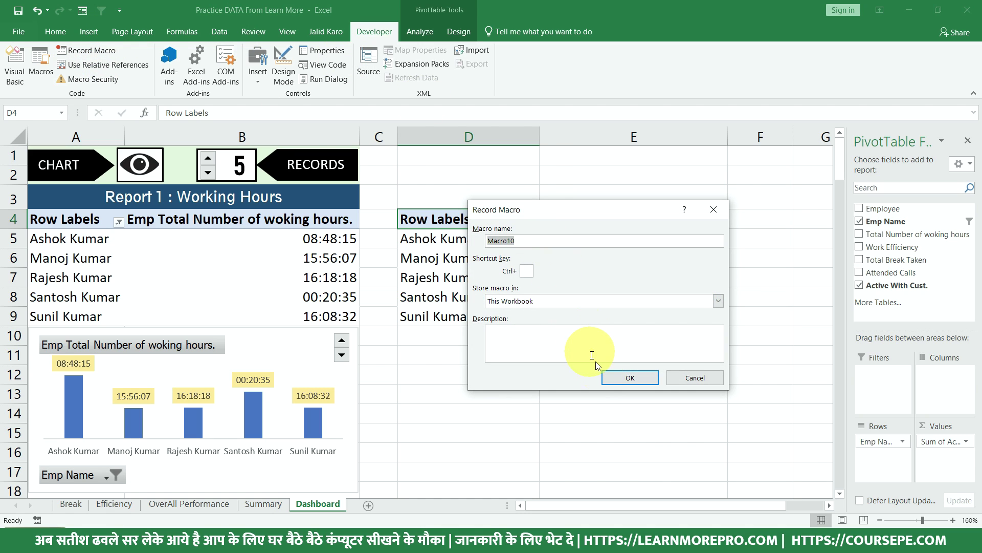
pyautogui.click(640, 378)
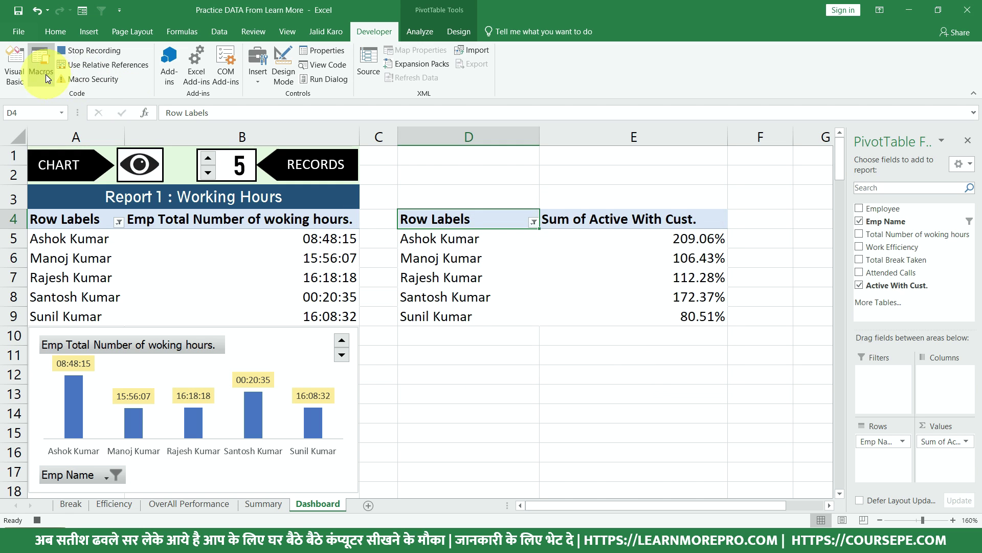
pyautogui.click(535, 224)
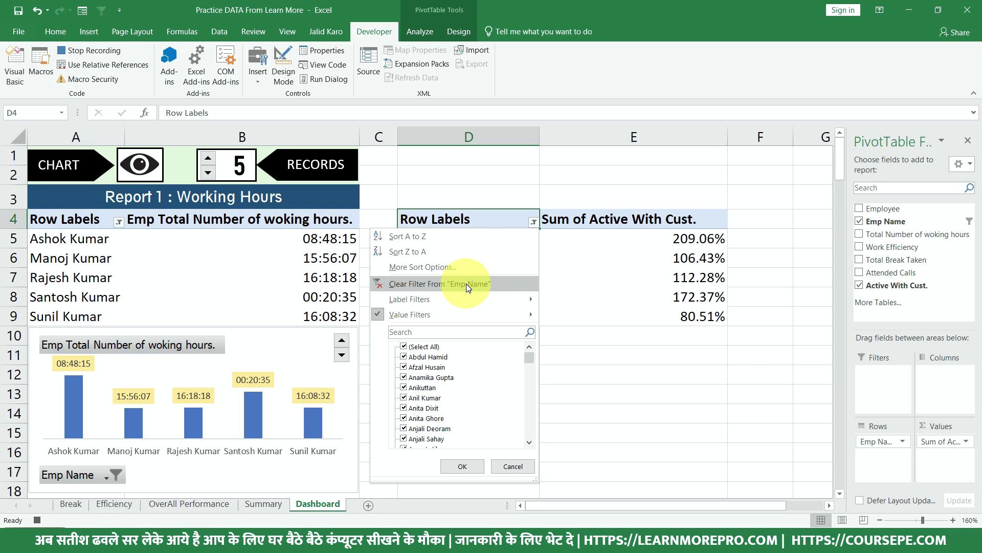
pyautogui.click(465, 284)
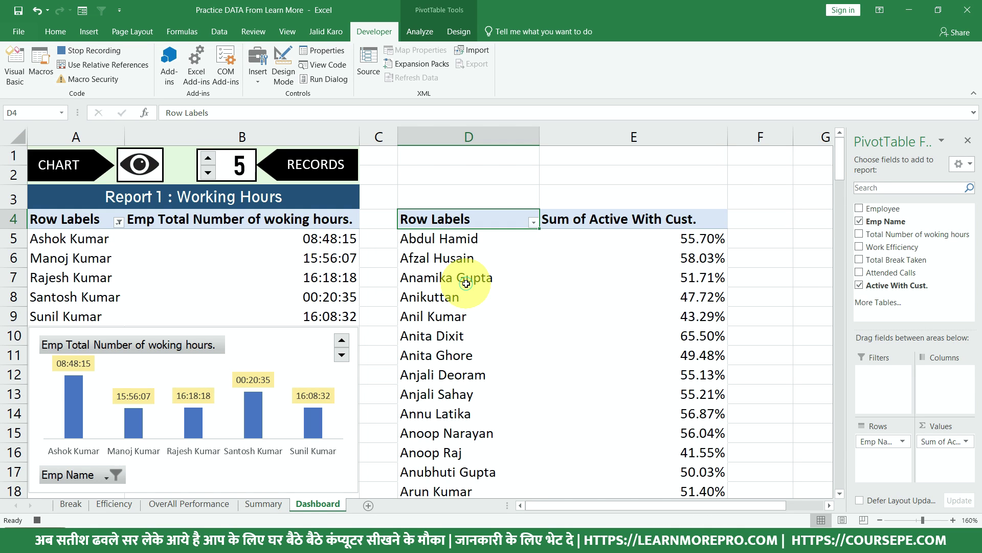
pyautogui.click(533, 223)
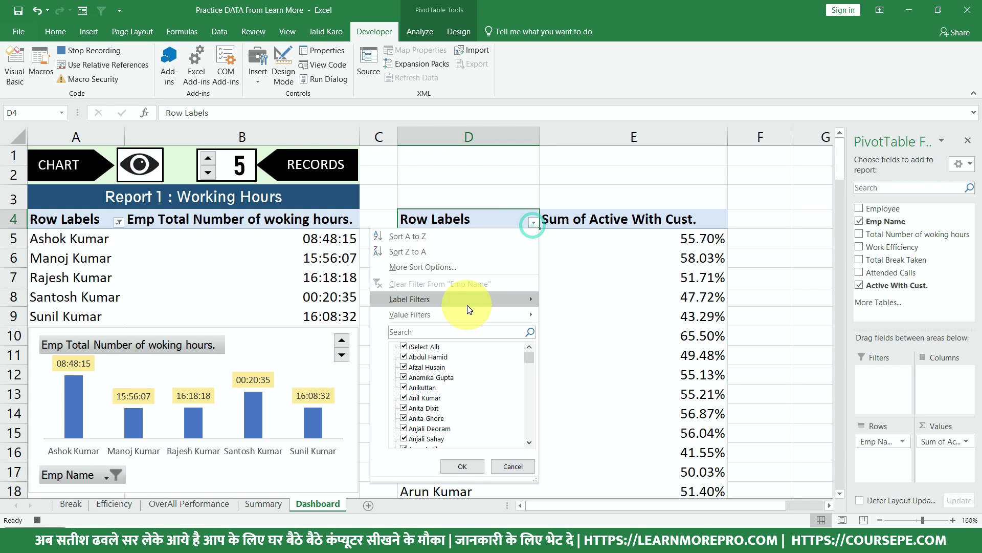
pyautogui.moveTo(410, 314)
pyautogui.click(628, 457)
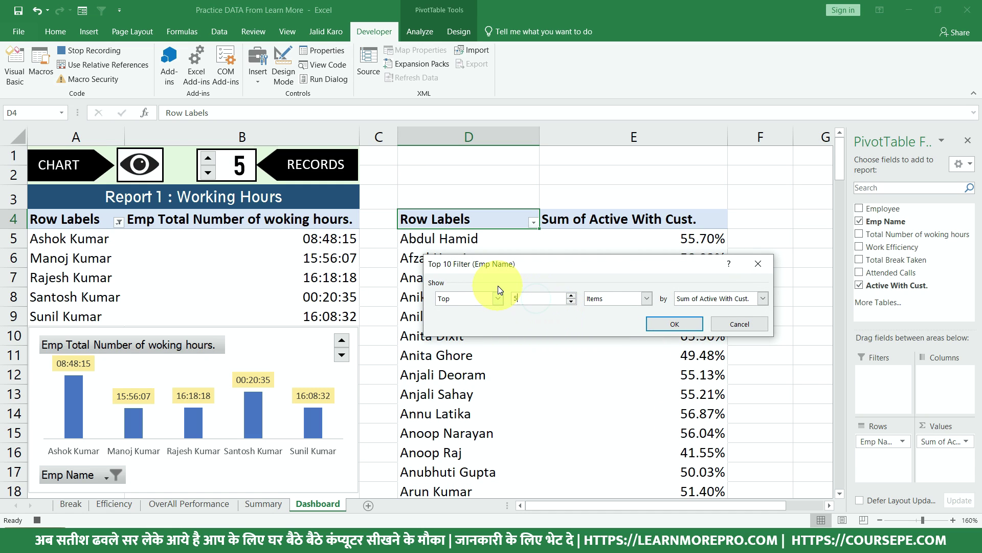
pyautogui.write('5')
pyautogui.click(657, 323)
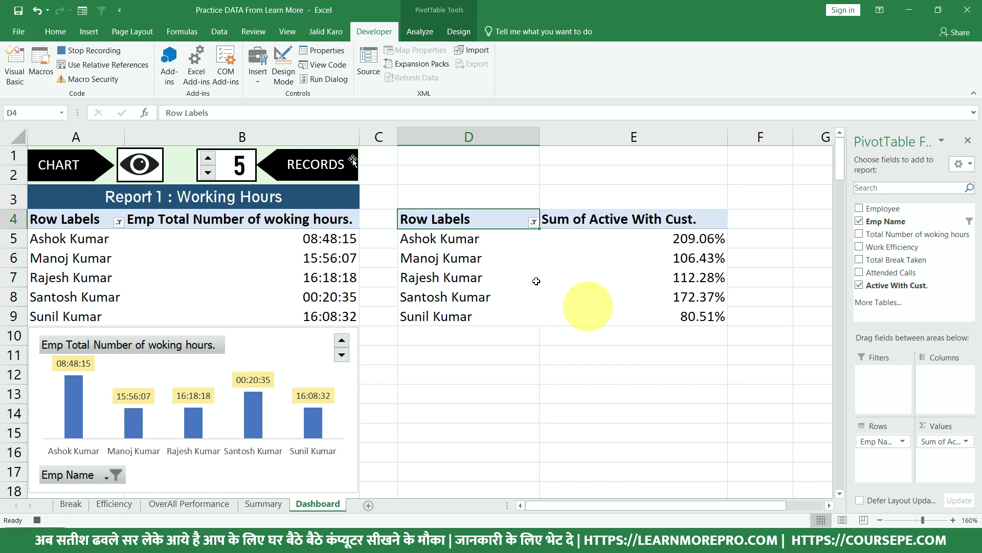
pyautogui.click(84, 51)
# Copy the CHART and RECORDS banner cells A1:B3 to D1 above the new pivot
pyautogui.click(505, 237)
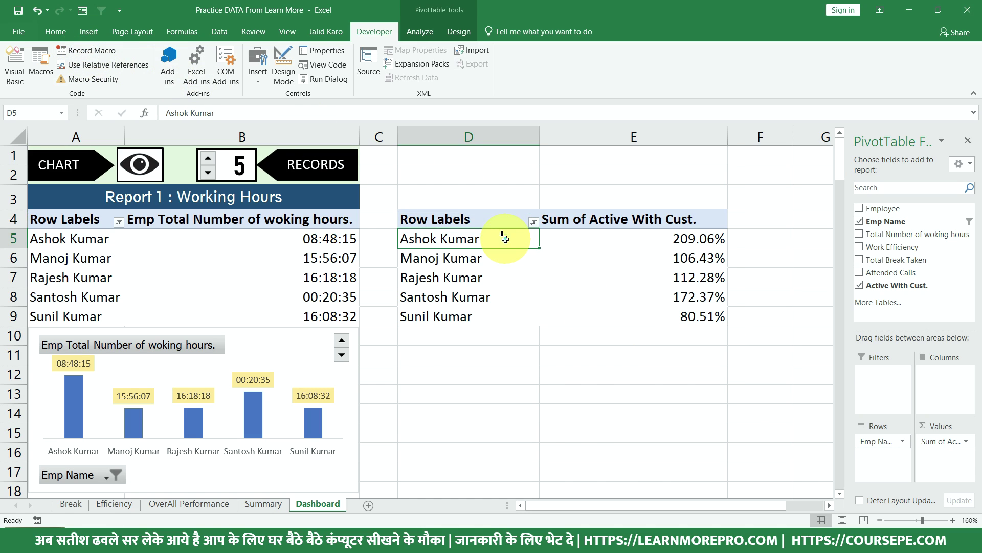
pyautogui.moveTo(110, 149); pyautogui.dragTo(309, 190)
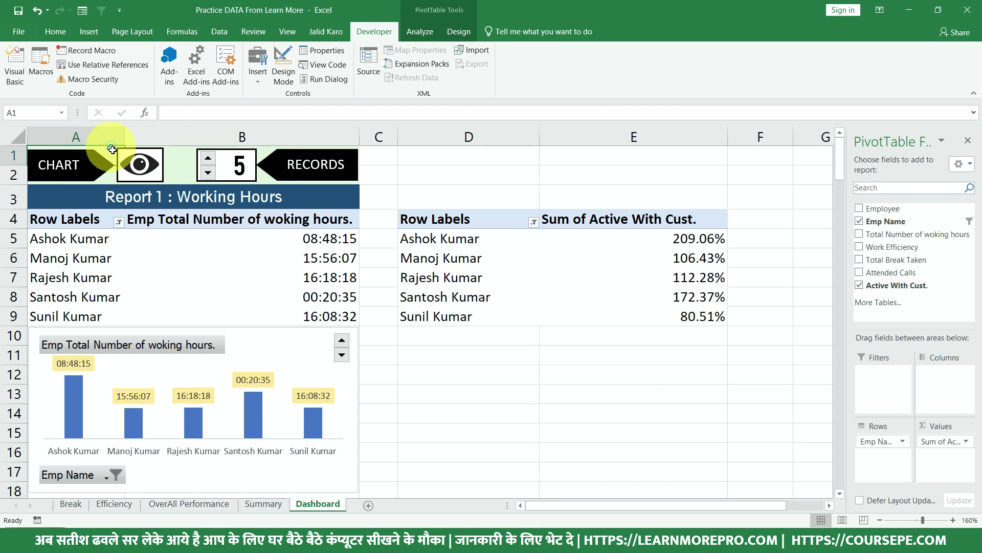
pyautogui.hotkey('ctrl', 'c')
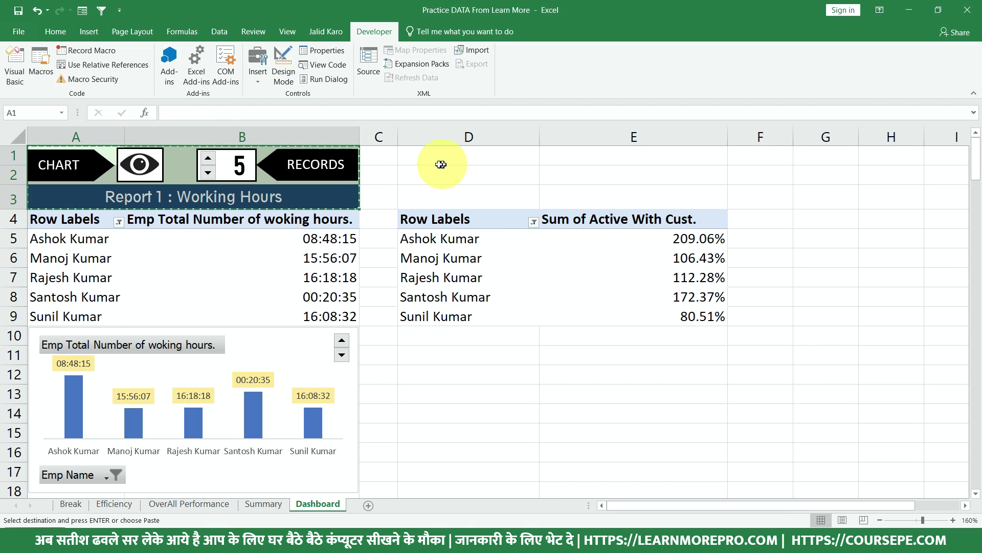
pyautogui.click(435, 156)
pyautogui.hotkey('ctrl', 'v')
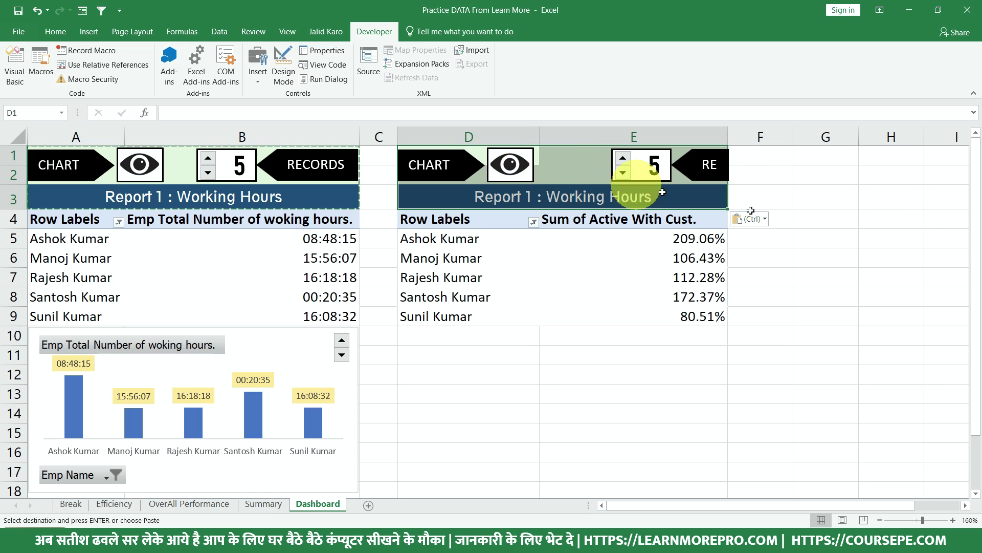
pyautogui.click(877, 241)
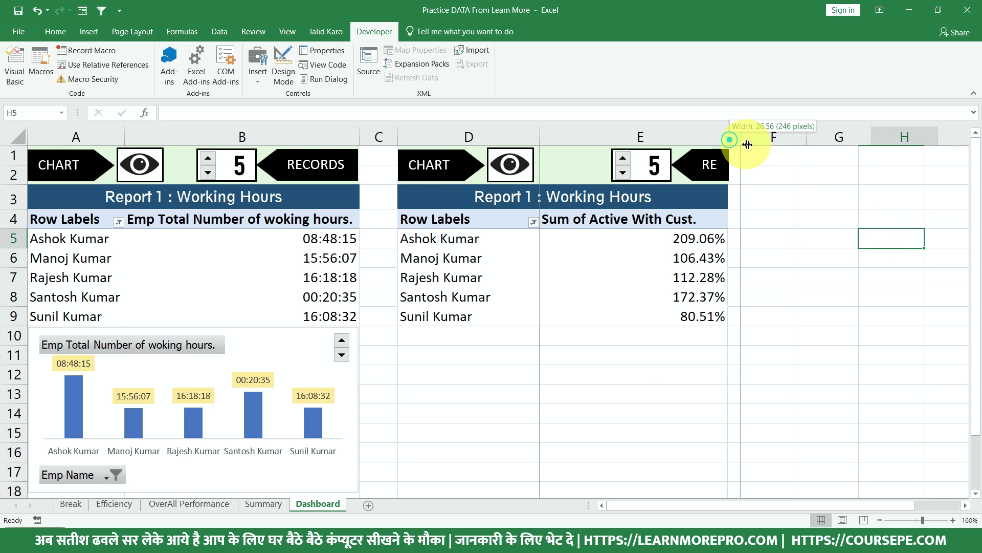
# Widen column E, move the spinner left of the count box, and hide Report 1's chart
pyautogui.moveTo(730, 140); pyautogui.dragTo(747, 141)
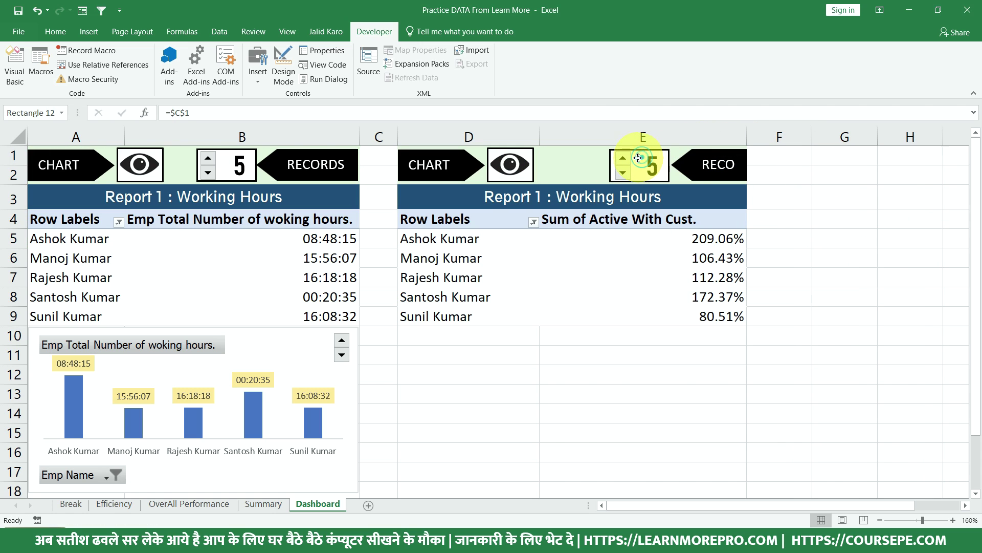
pyautogui.moveTo(643, 161); pyautogui.dragTo(610, 163)
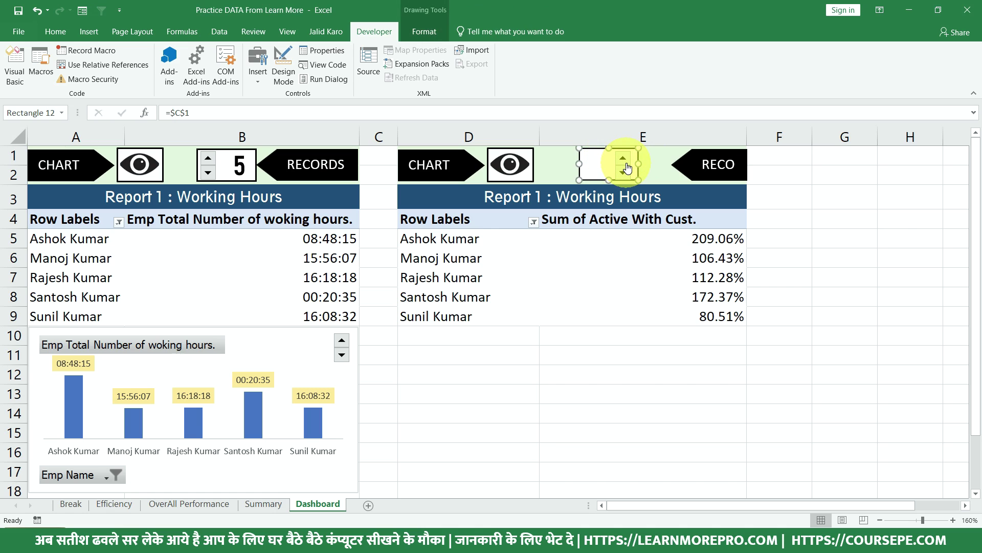
pyautogui.rightClick(625, 163)
pyautogui.press('Escape')
pyautogui.moveTo(625, 162); pyautogui.dragTo(598, 159)
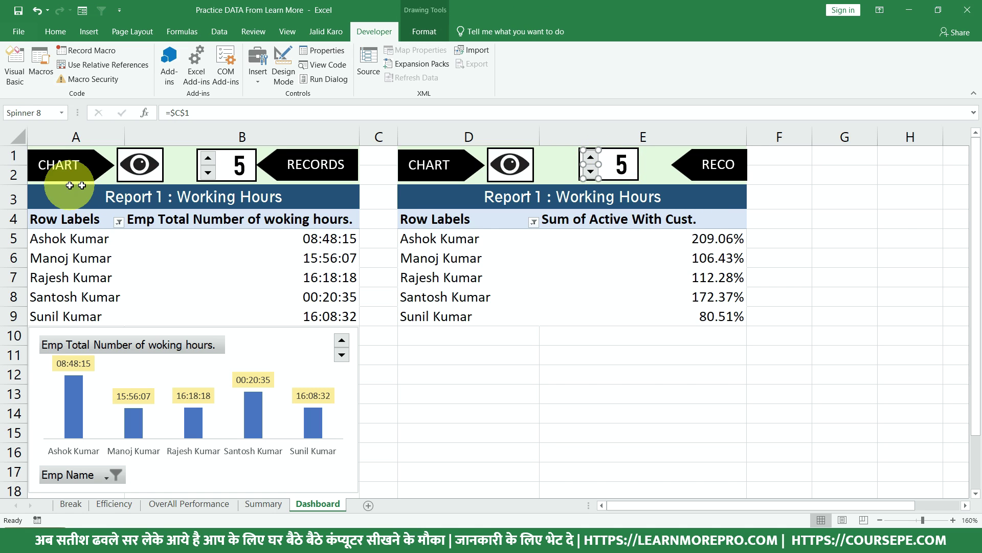
pyautogui.click(134, 177)
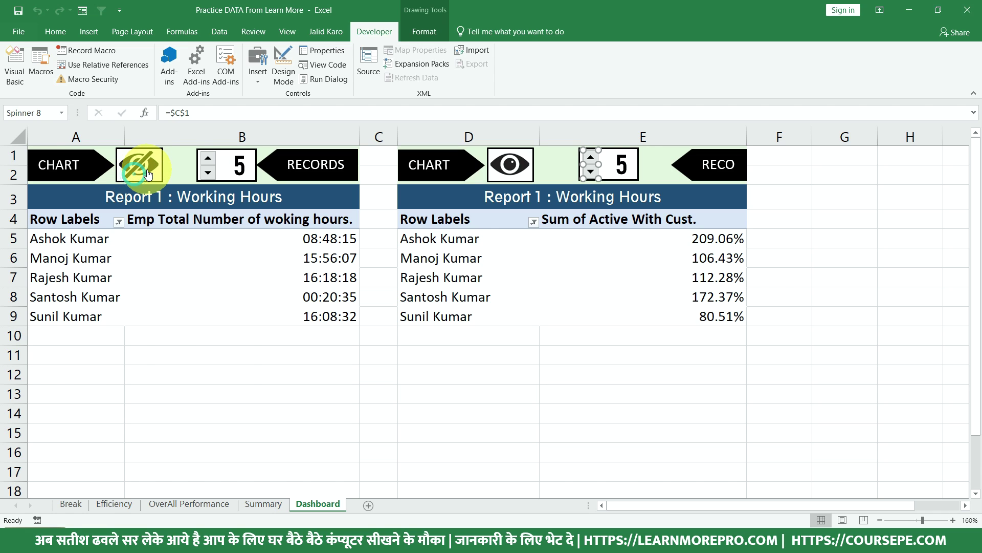
# Copy the crossed-eye picture next to the second report's eye icon
pyautogui.rightClick(146, 170)
pyautogui.press('Escape')
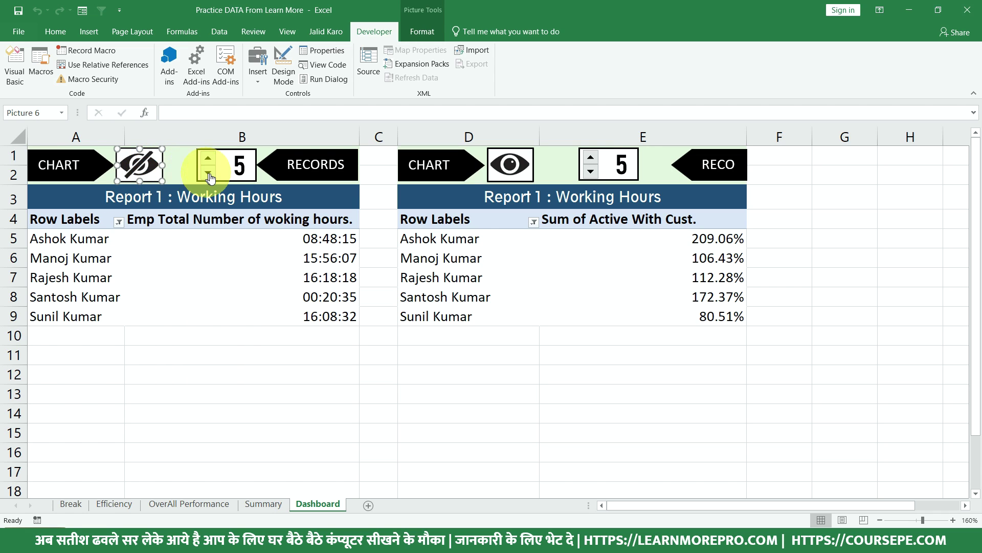
pyautogui.moveTo(155, 164)
pyautogui.mouseDown()
pyautogui.moveTo(172, 181)
pyautogui.moveTo(558, 163)
pyautogui.mouseUp()
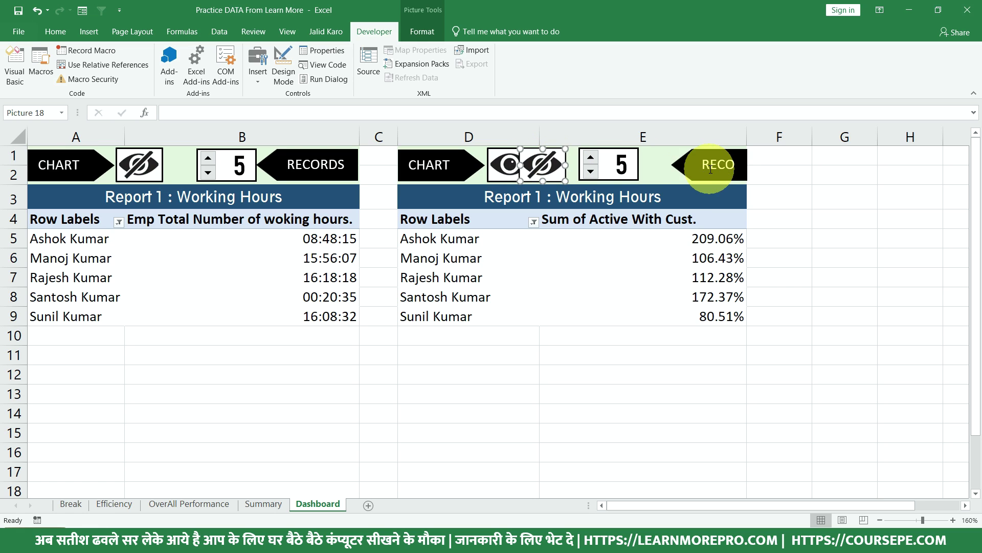
# Move the second header's RECORDS arrow left so it sits beside its spinner
pyautogui.moveTo(693, 164); pyautogui.dragTo(646, 165)
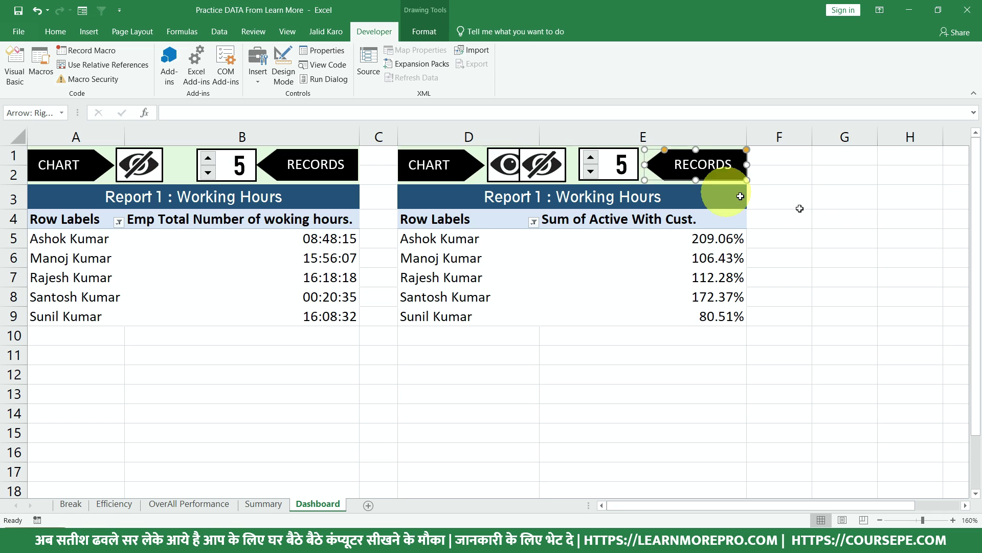
pyautogui.click(834, 215)
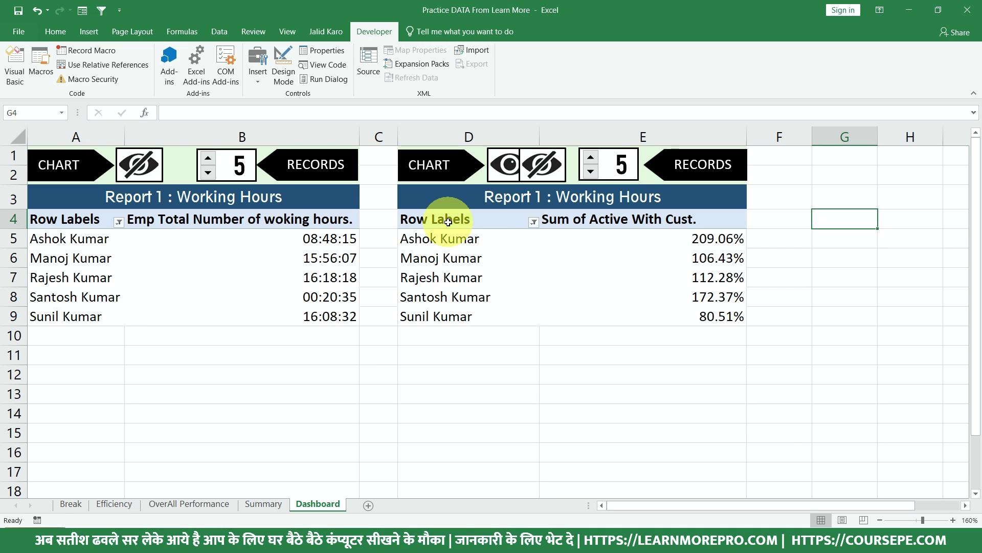
pyautogui.moveTo(449, 219); pyautogui.dragTo(635, 270)
# Insert a pie PivotChart from the second pivot table
pyautogui.click(634, 260)
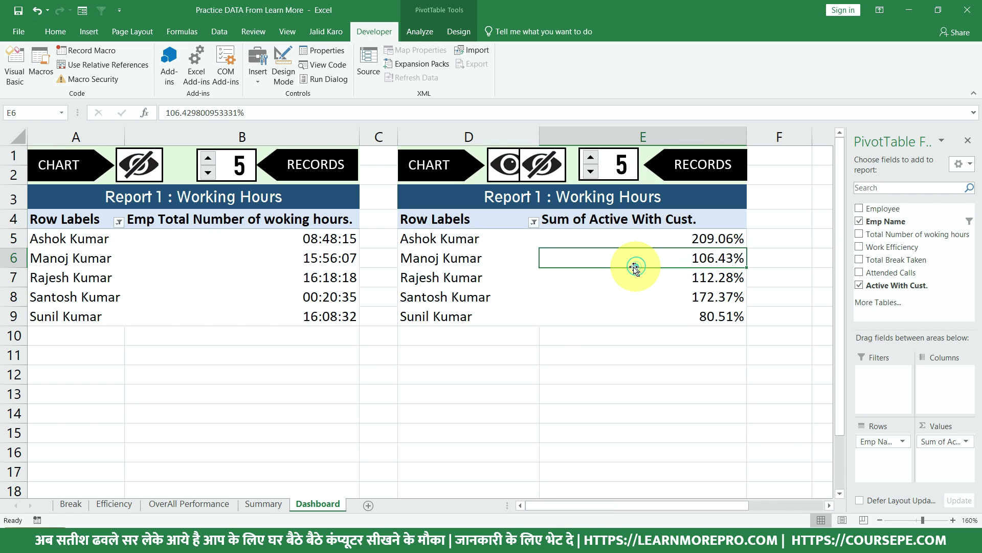
pyautogui.click(468, 226)
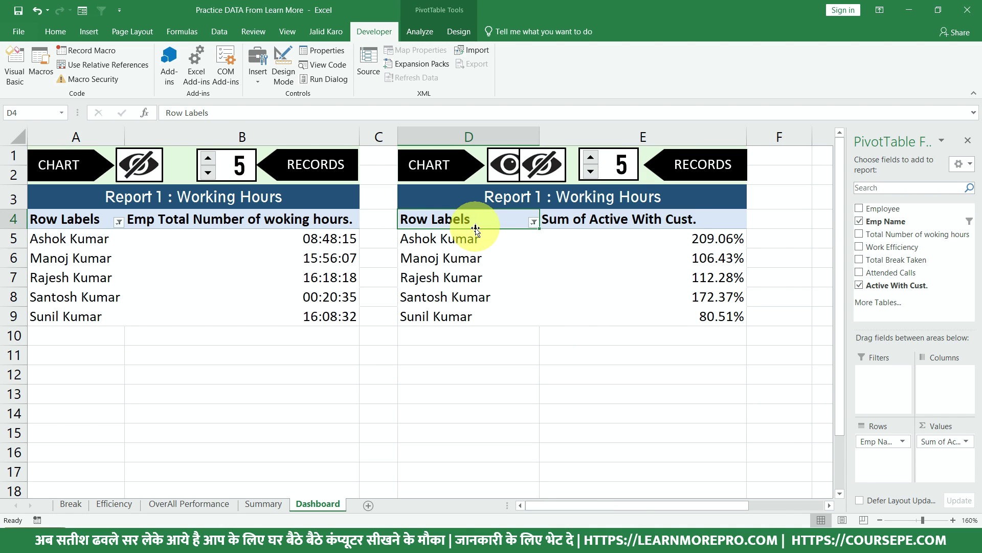
pyautogui.click(423, 31)
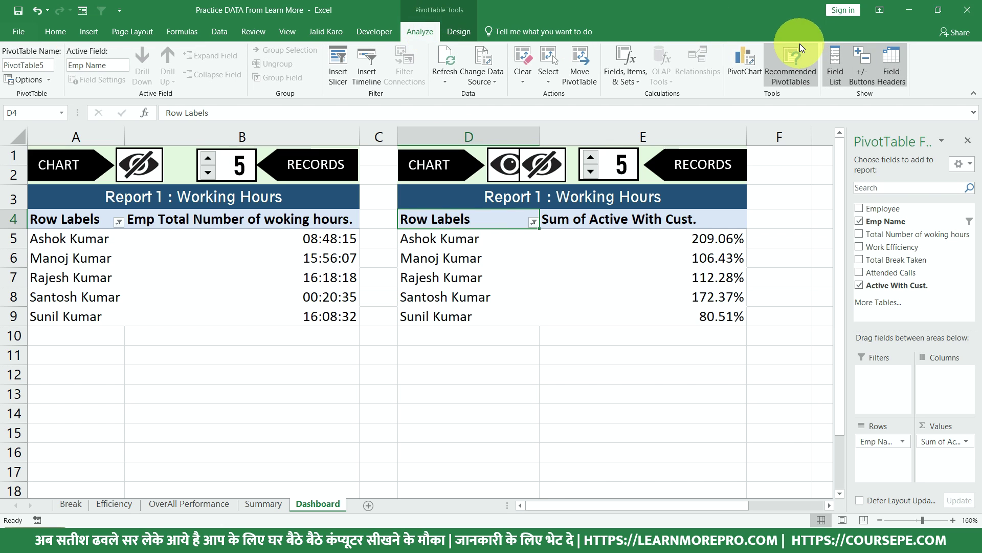
pyautogui.click(742, 66)
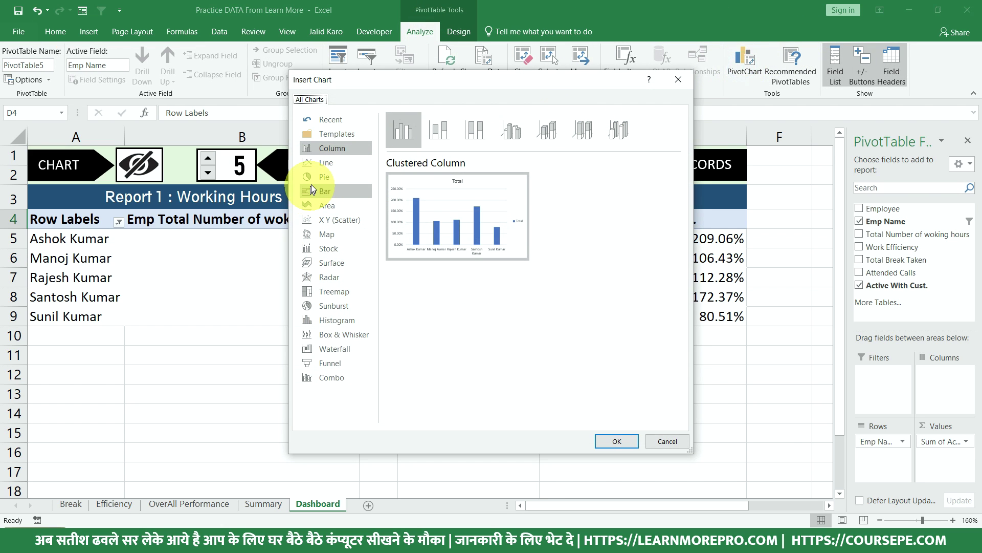
pyautogui.click(321, 177)
pyautogui.click(617, 442)
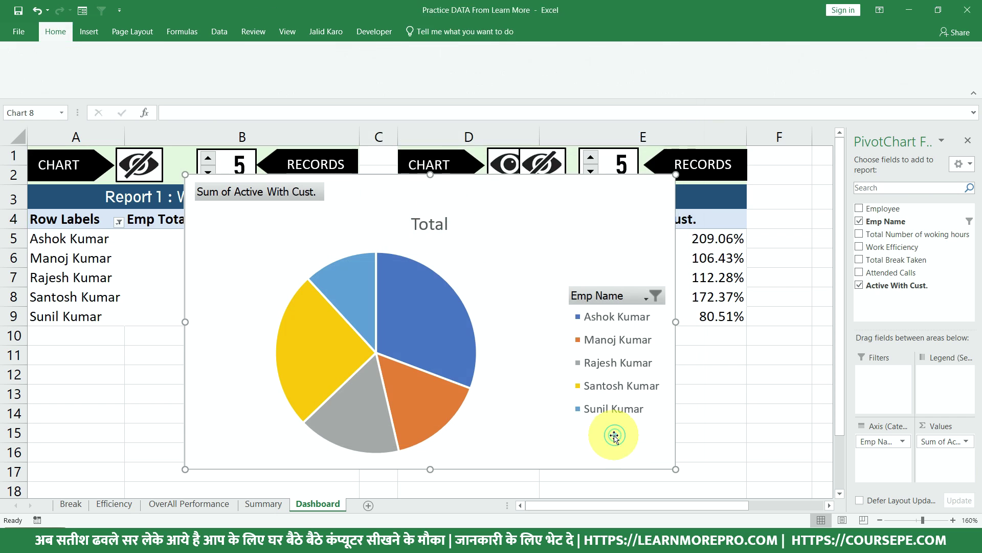
# Shrink the pie chart and position it directly beneath the second report's table
pyautogui.moveTo(552, 253)
pyautogui.mouseDown()
pyautogui.moveTo(685, 292)
pyautogui.moveTo(704, 331)
pyautogui.mouseUp()
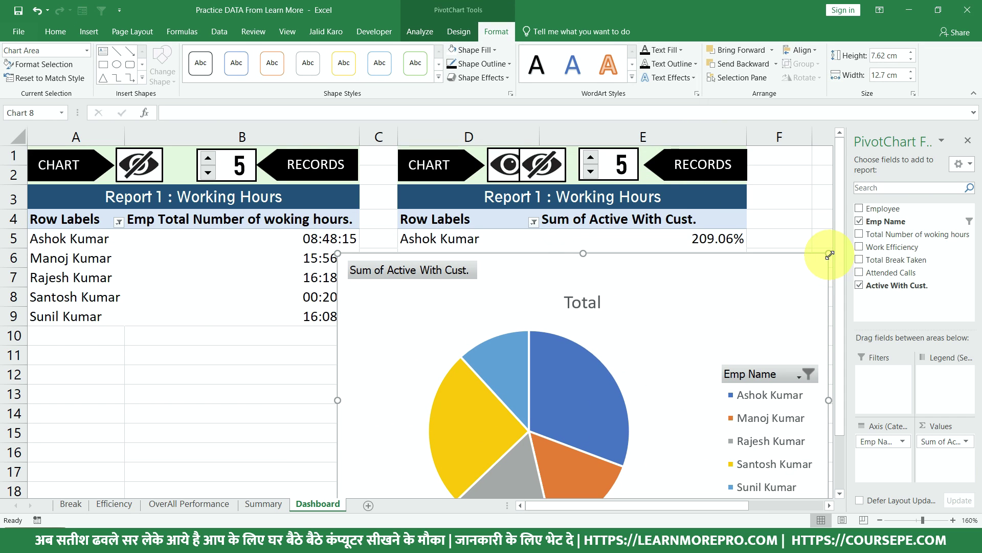
pyautogui.moveTo(829, 255)
pyautogui.mouseDown()
pyautogui.moveTo(695, 320)
pyautogui.moveTo(689, 336)
pyautogui.mouseUp()
pyautogui.moveTo(632, 356); pyautogui.dragTo(697, 343)
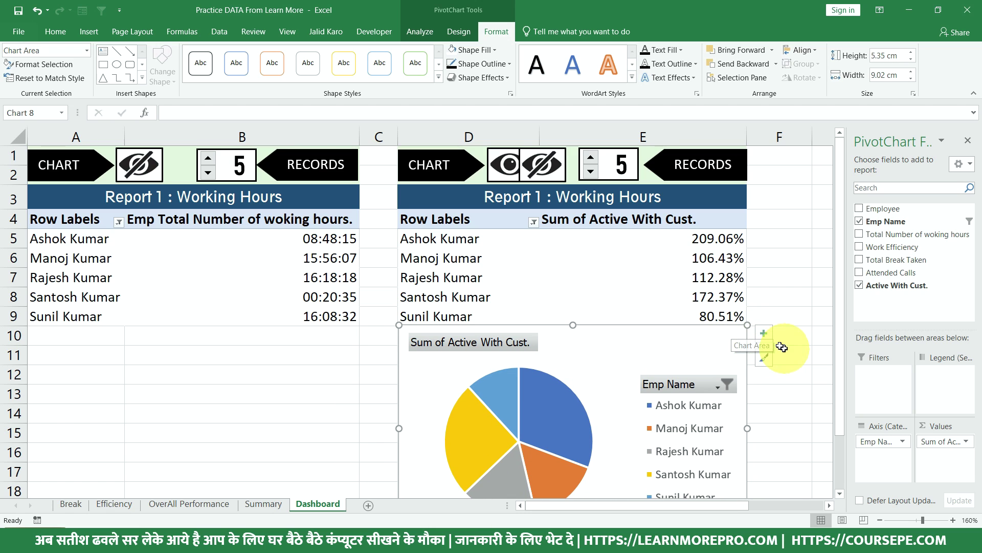
pyautogui.moveTo(728, 333); pyautogui.dragTo(729, 335)
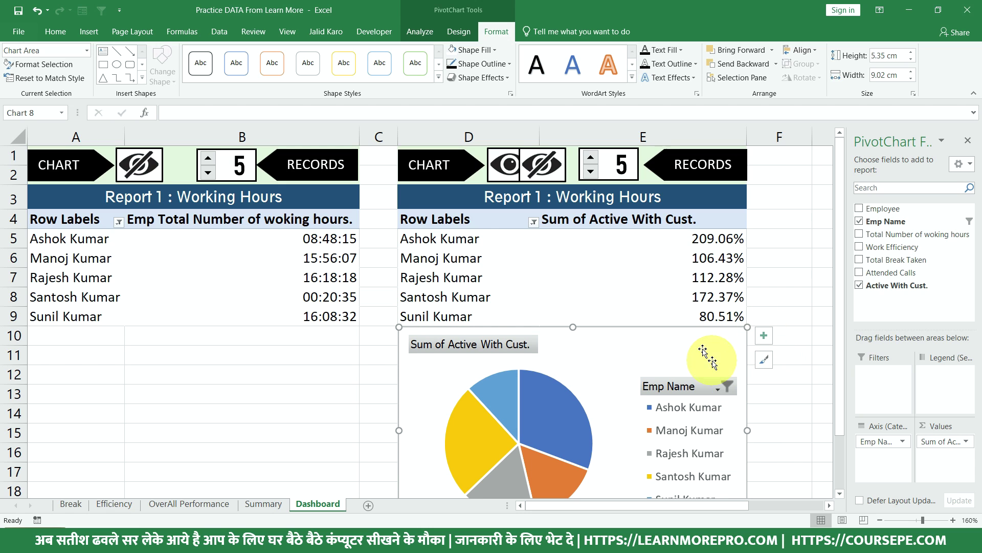
pyautogui.moveTo(399, 327); pyautogui.dragTo(404, 337)
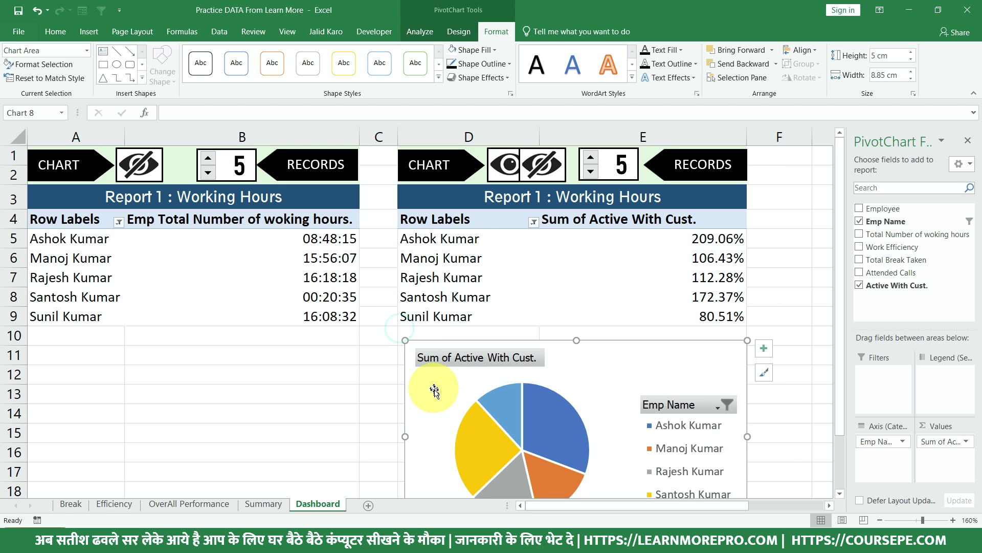
pyautogui.moveTo(439, 391); pyautogui.dragTo(435, 377)
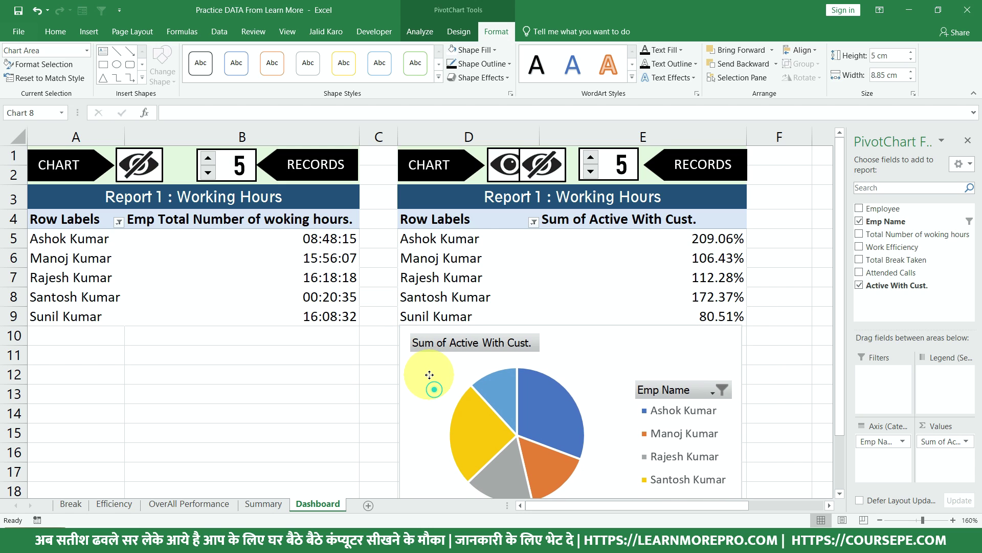
pyautogui.click(778, 278)
pyautogui.click(650, 280)
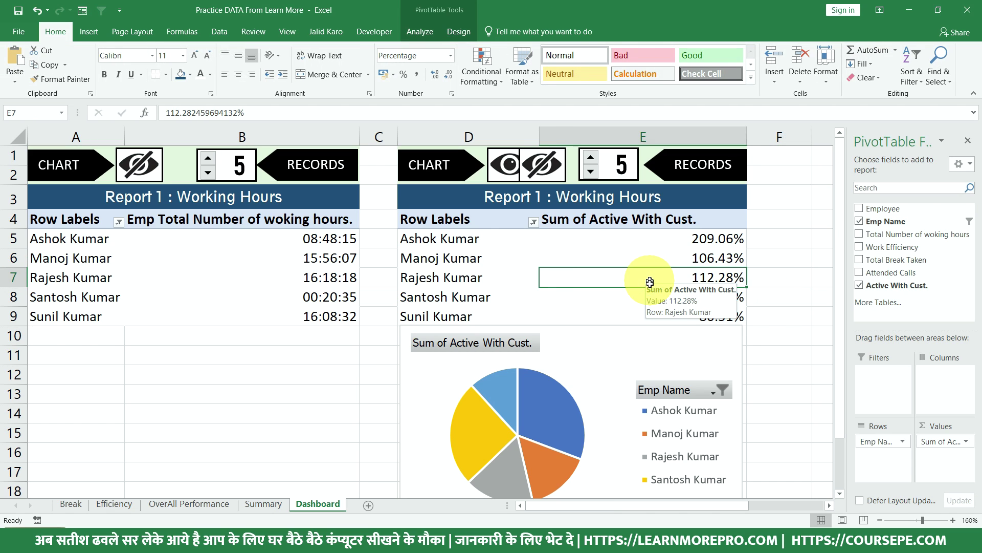
# Change the second spinner's cell link from C1 to $C$2 in Format Control
pyautogui.rightClick(594, 167)
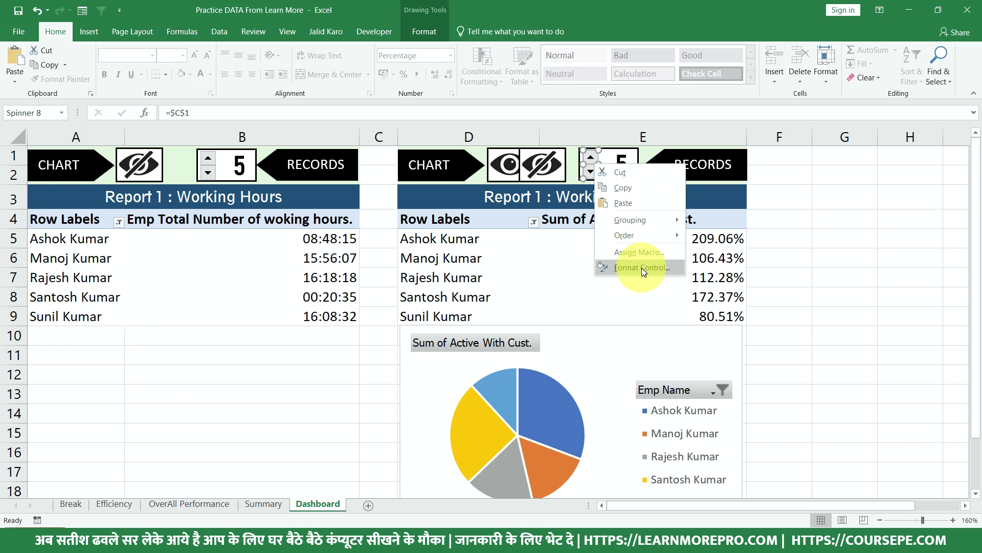
pyautogui.click(642, 268)
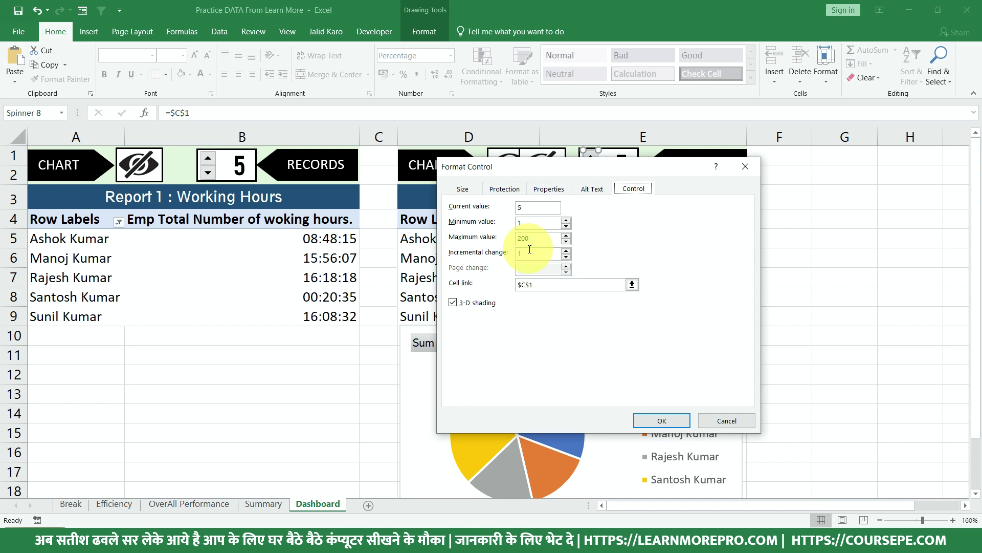
pyautogui.moveTo(541, 284); pyautogui.dragTo(517, 285)
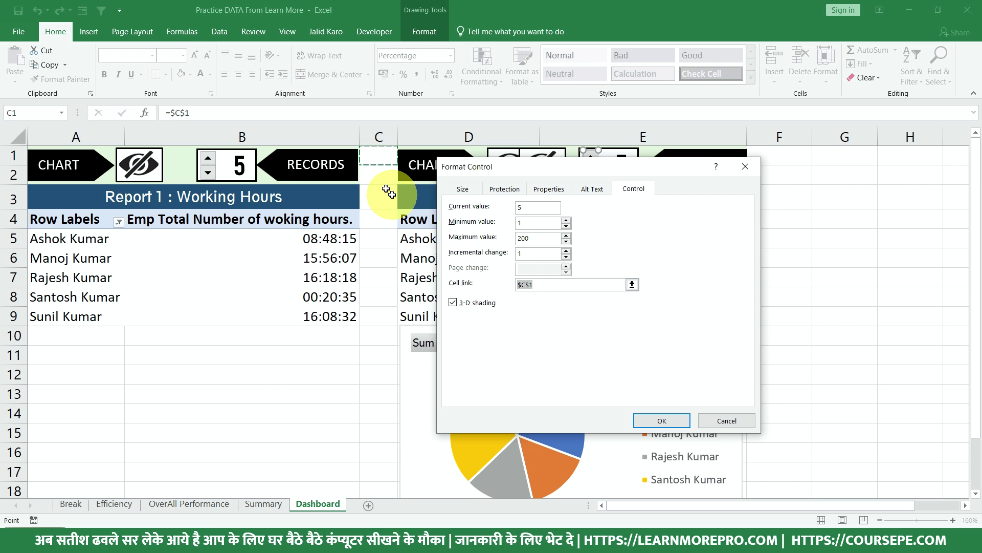
pyautogui.click(379, 174)
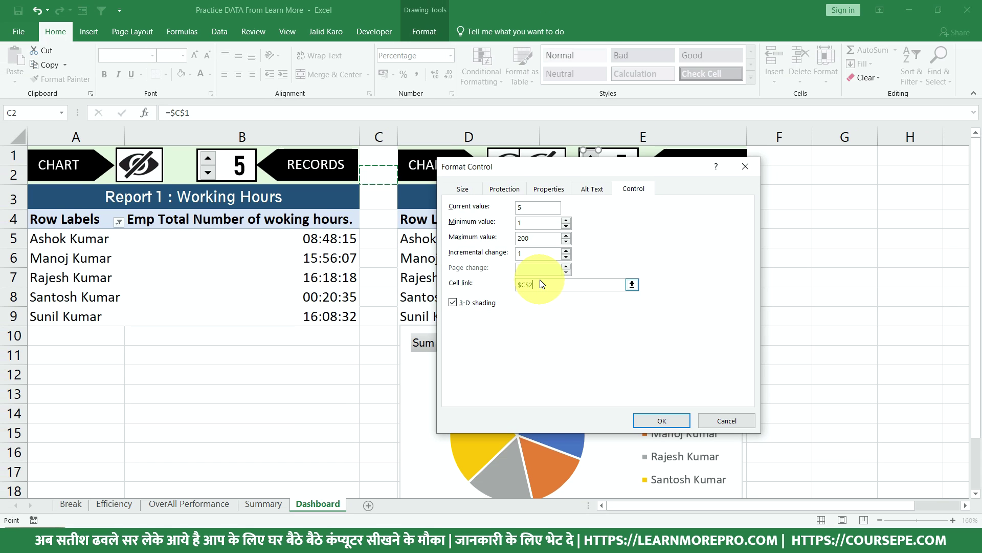
pyautogui.click(662, 419)
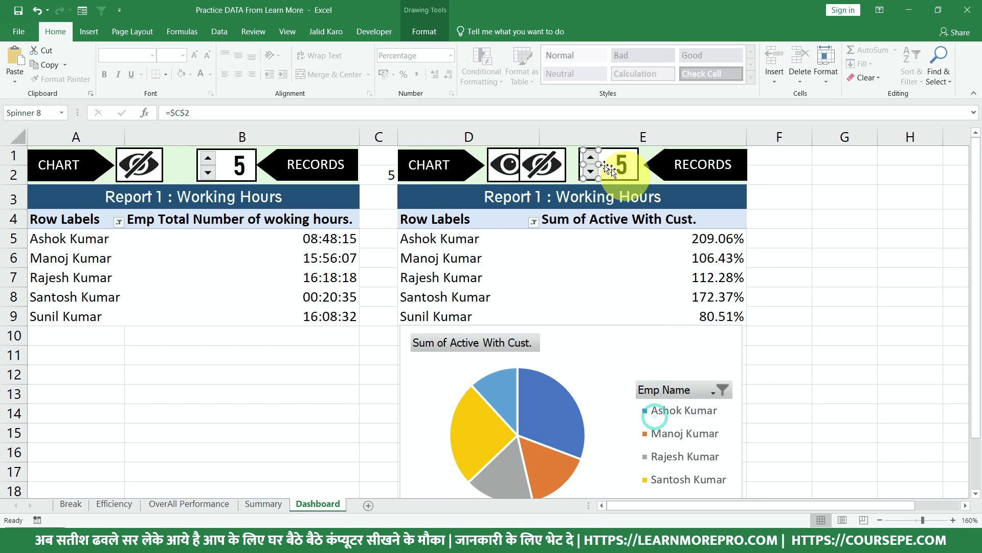
# Link the second report's count box to =$C$2 so it shows 5
pyautogui.click(817, 195)
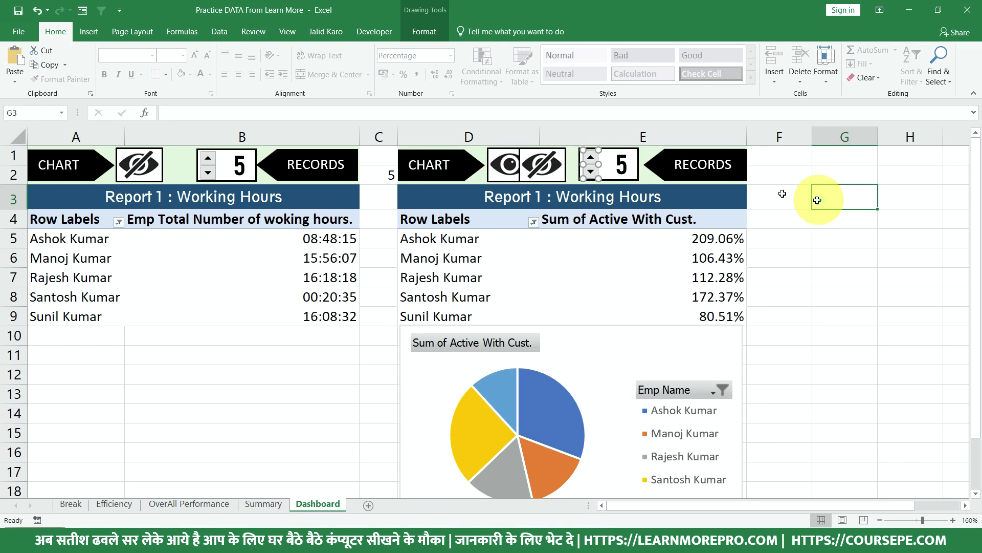
pyautogui.click(372, 180)
pyautogui.click(371, 179)
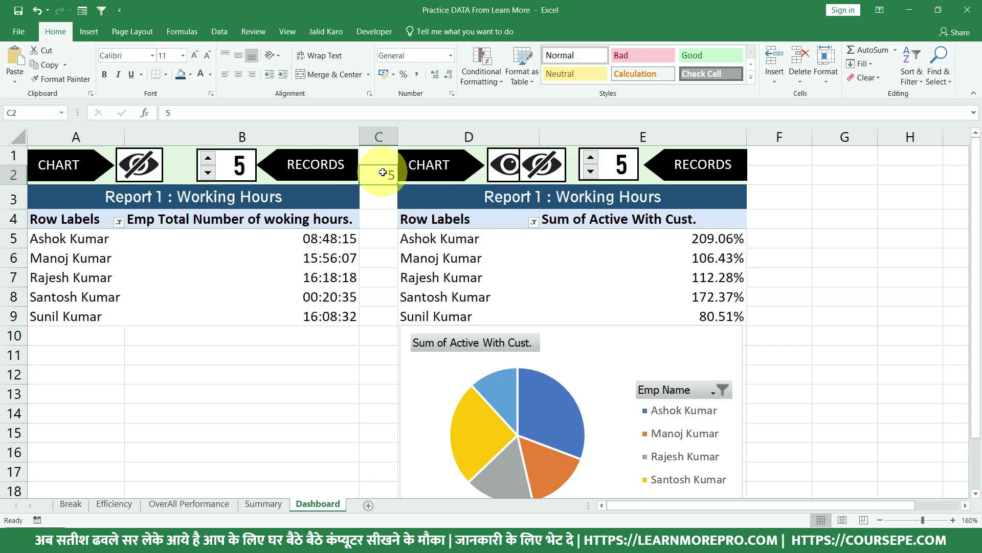
pyautogui.click(628, 169)
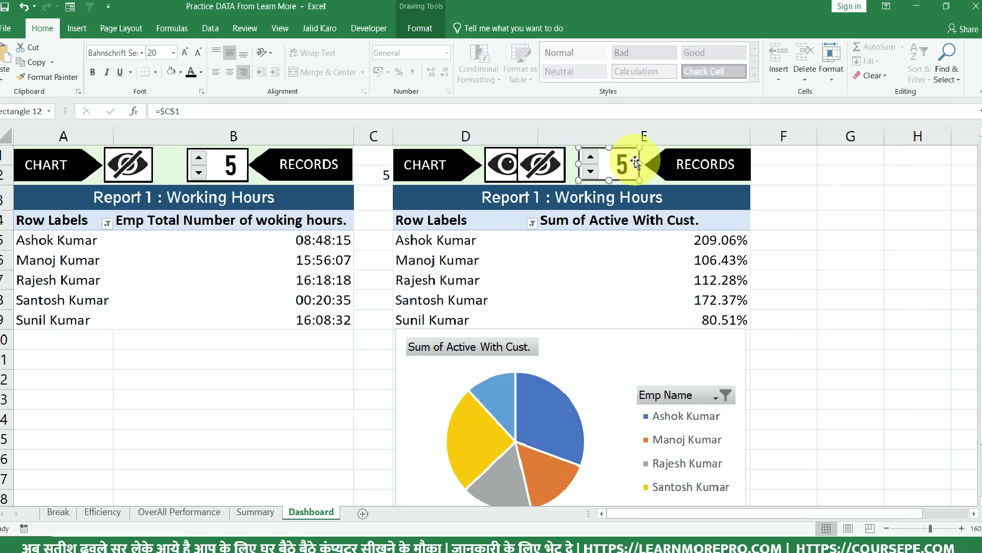
pyautogui.click(209, 111)
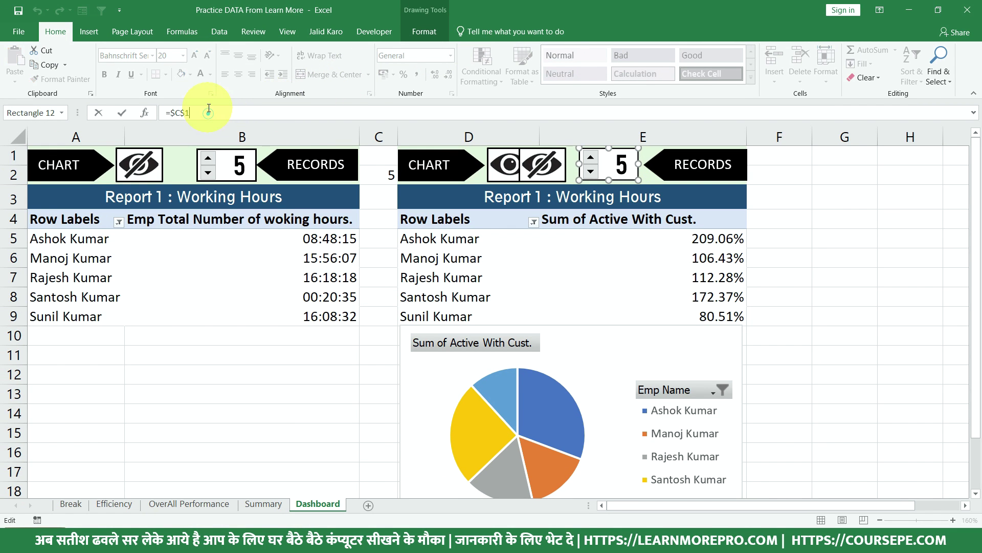
pyautogui.write('2')
pyautogui.press('Return')
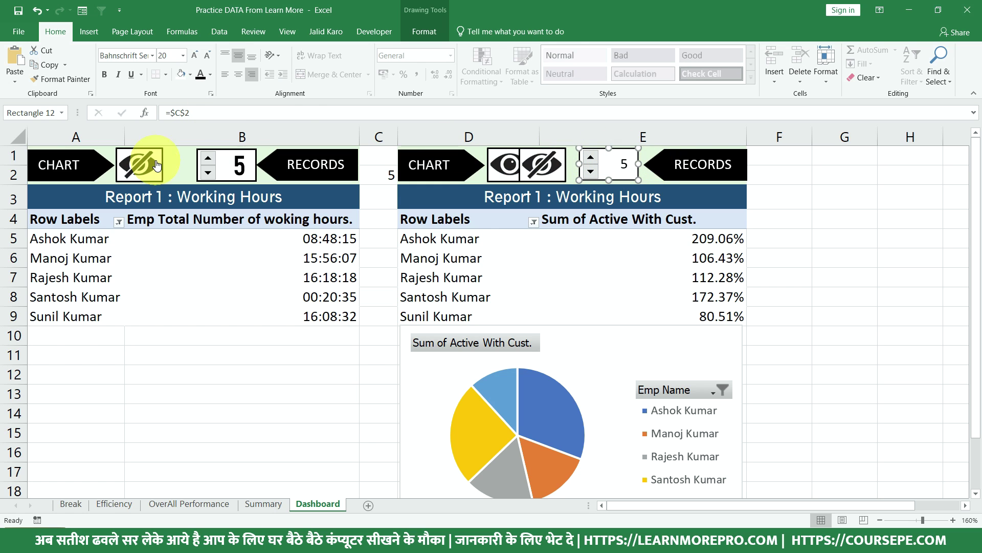
# Copy the first record-count box's large bold formatting onto the second box with Format Painter
pyautogui.click(246, 167)
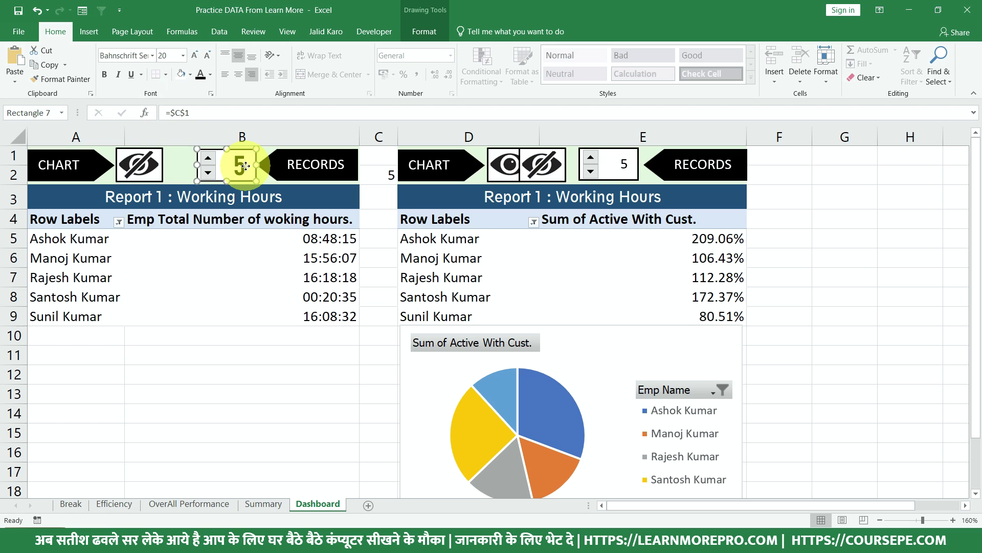
pyautogui.click(64, 81)
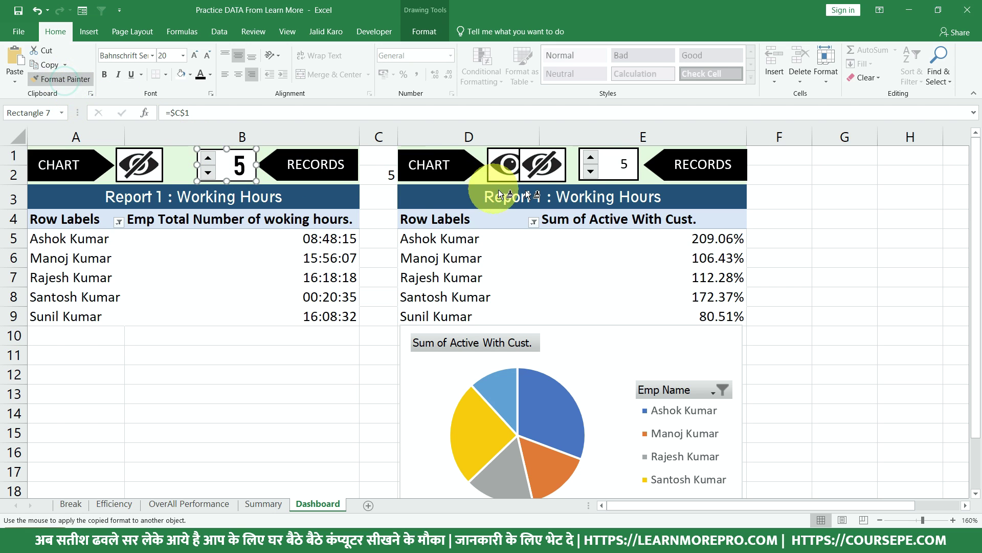
pyautogui.click(622, 168)
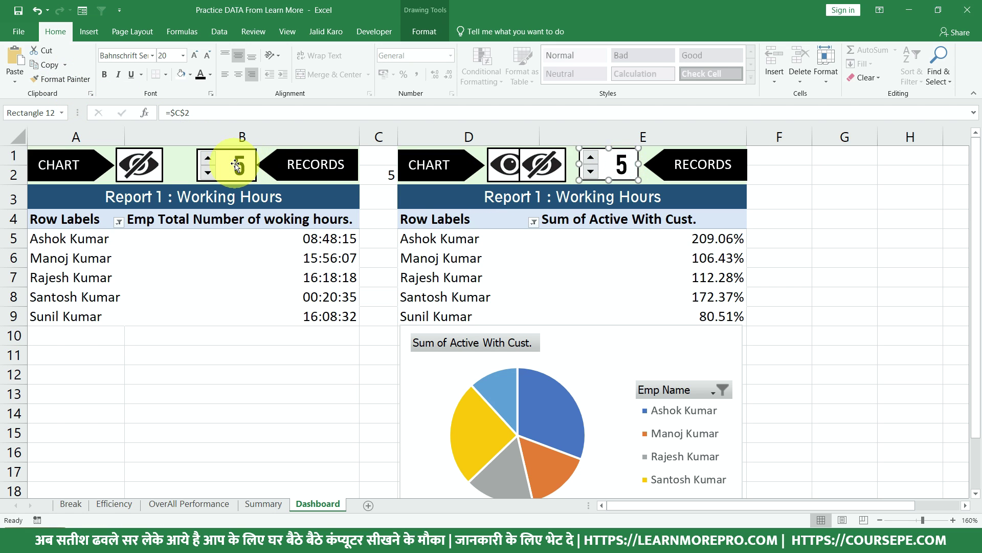
pyautogui.click(54, 81)
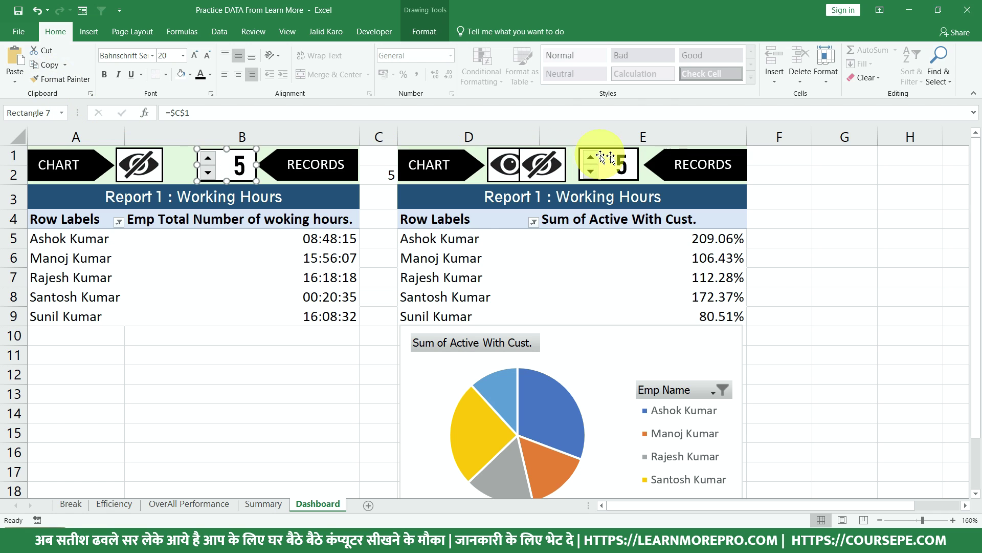
pyautogui.click(641, 166)
pyautogui.click(639, 164)
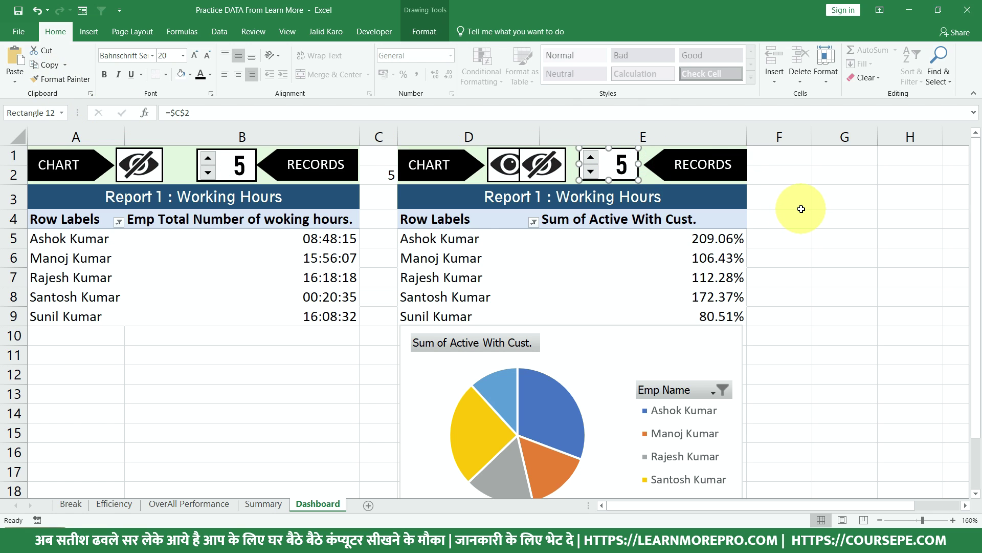
pyautogui.click(801, 207)
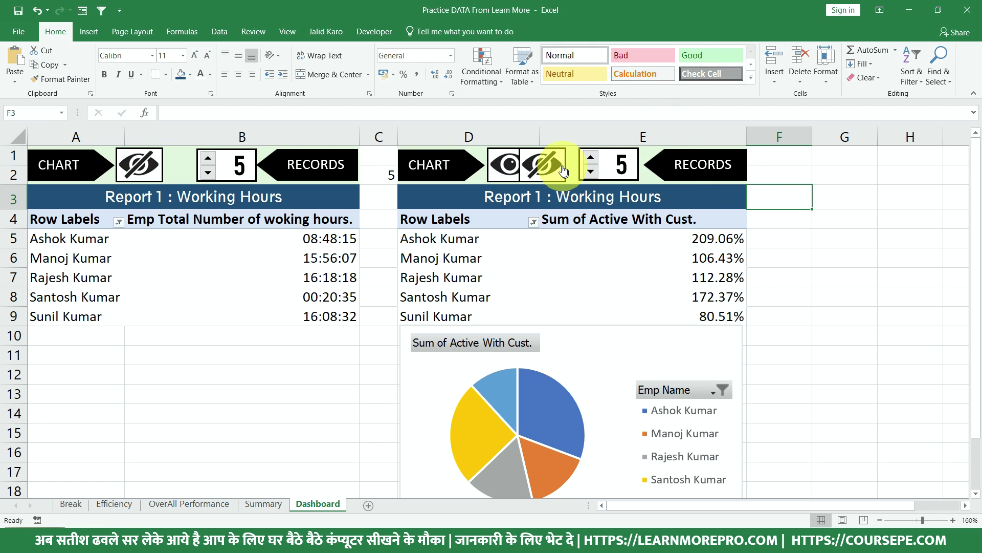
pyautogui.click(818, 245)
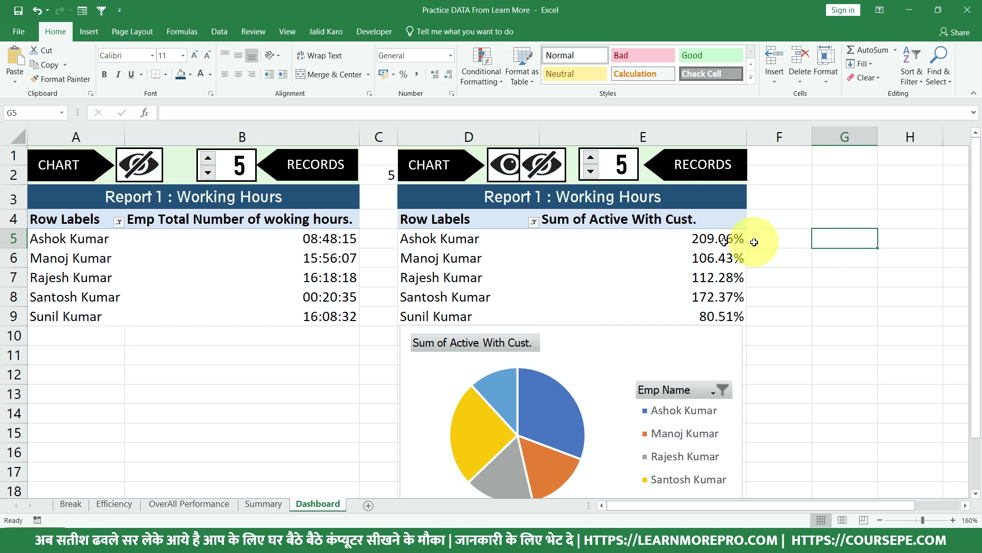
pyautogui.click(606, 242)
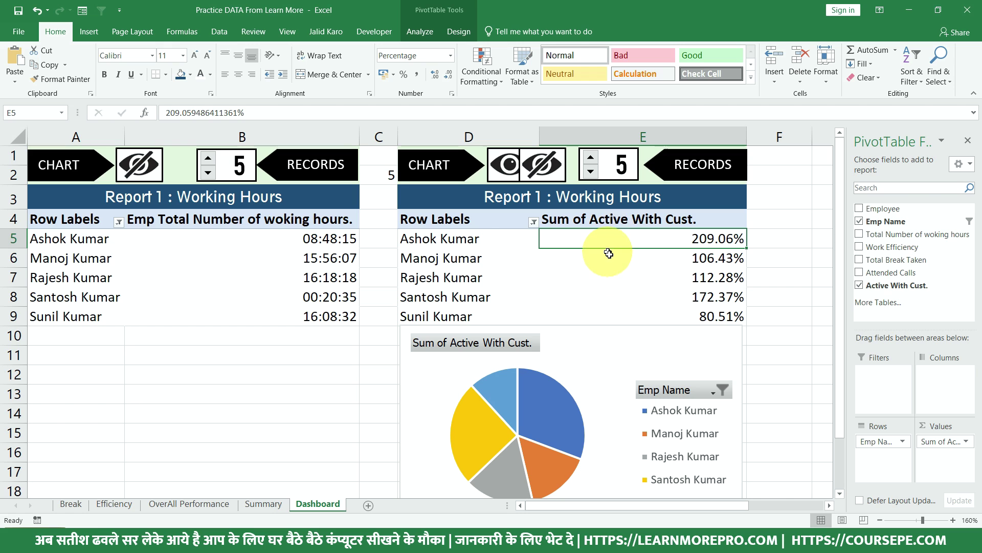
# In Module1, rename Macro10 to Spinner3_Code and delete its comment lines
pyautogui.hotkey('alt', 'F11')
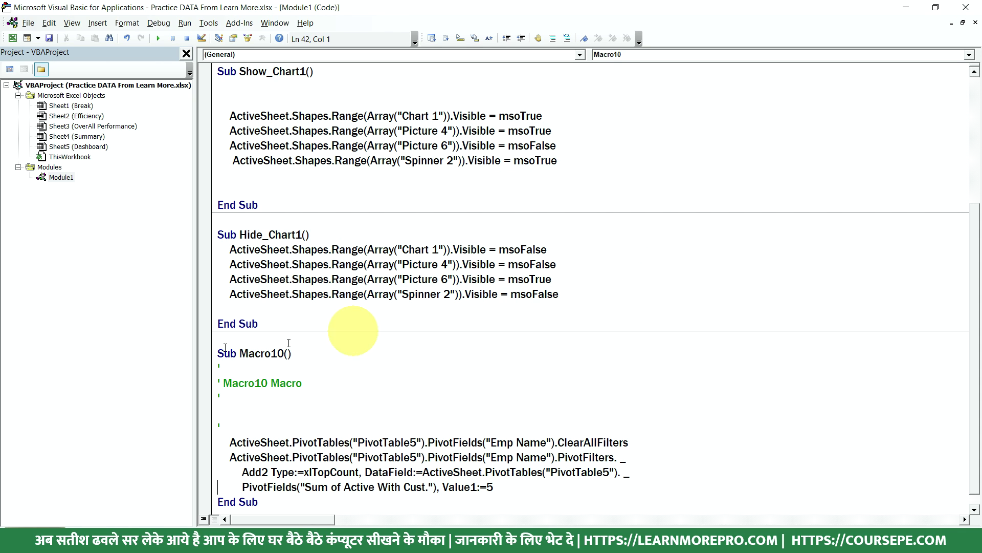
pyautogui.scroll(-1, 348, 225)
pyautogui.scroll(3, 383, 321)
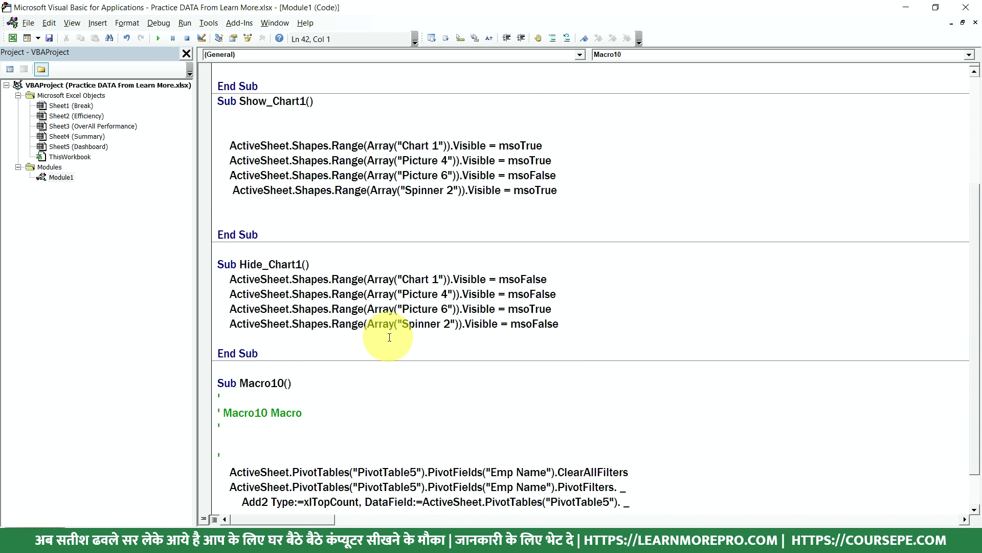
pyautogui.scroll(-3, 333, 389)
pyautogui.click(267, 455)
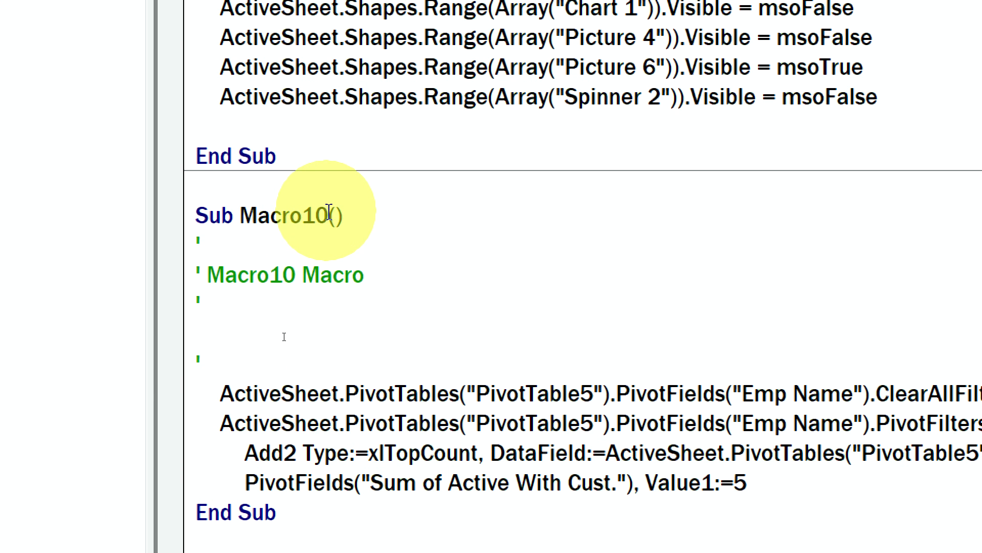
pyautogui.moveTo(329, 214); pyautogui.dragTo(245, 213)
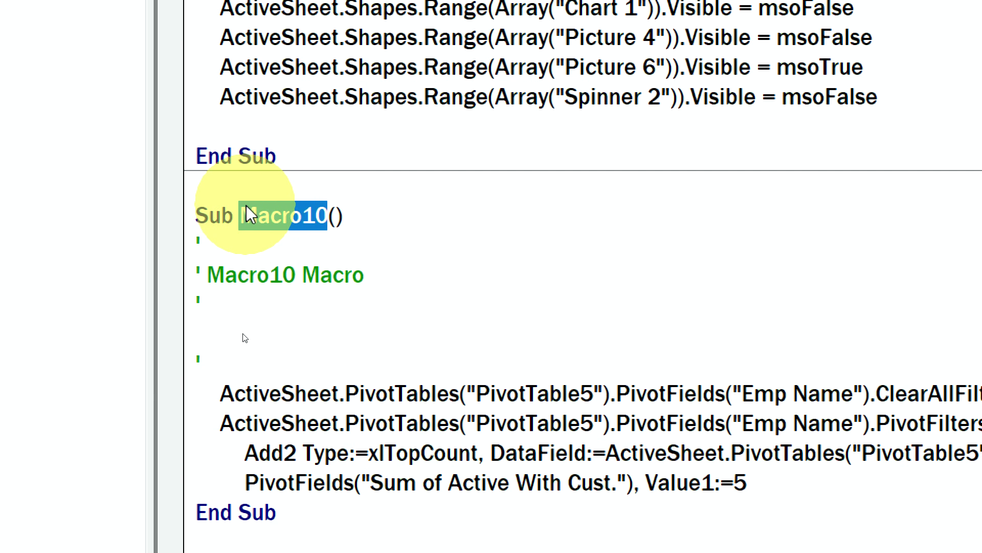
pyautogui.write('Spinner3_Code')
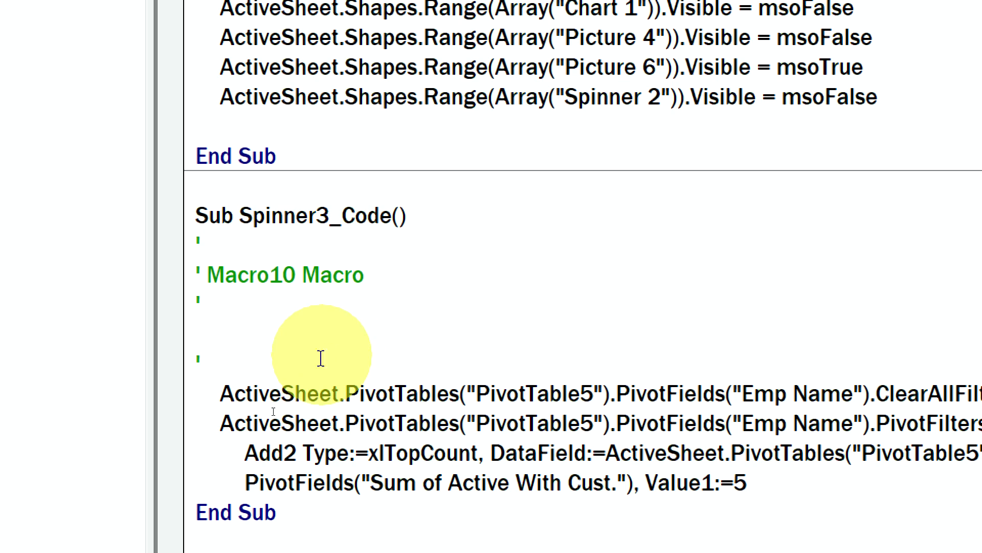
pyautogui.moveTo(320, 357); pyautogui.dragTo(182, 251)
pyautogui.press('Delete')
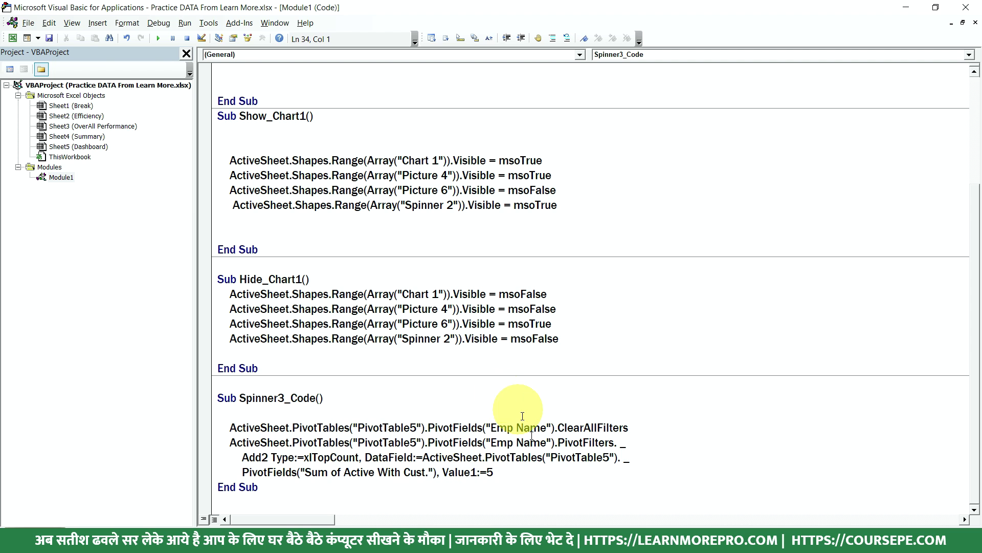
# Replace Value1:=5 with Sheet5.Range("C2").Value in the top-count filter line
pyautogui.click(504, 471)
pyautogui.write('sheet2')
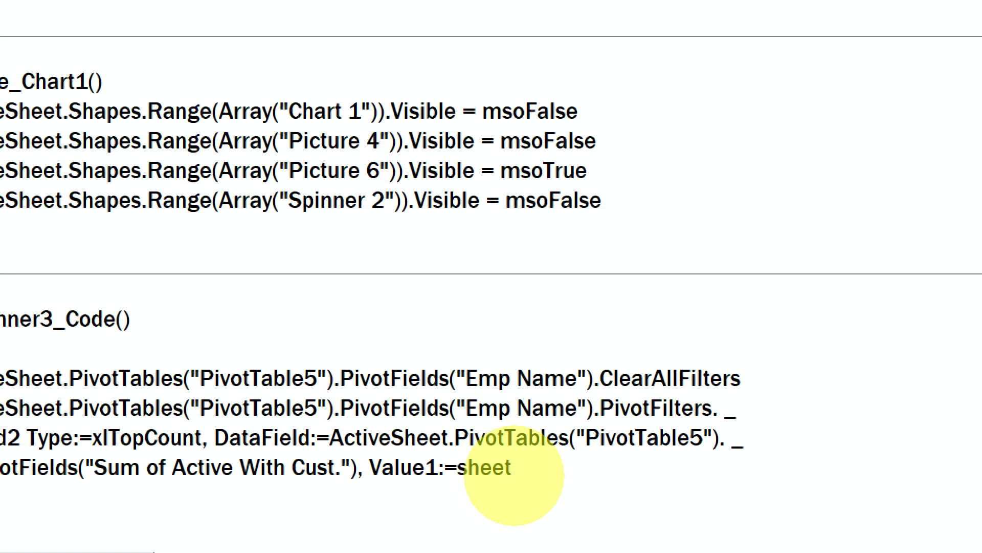
pyautogui.write('.')
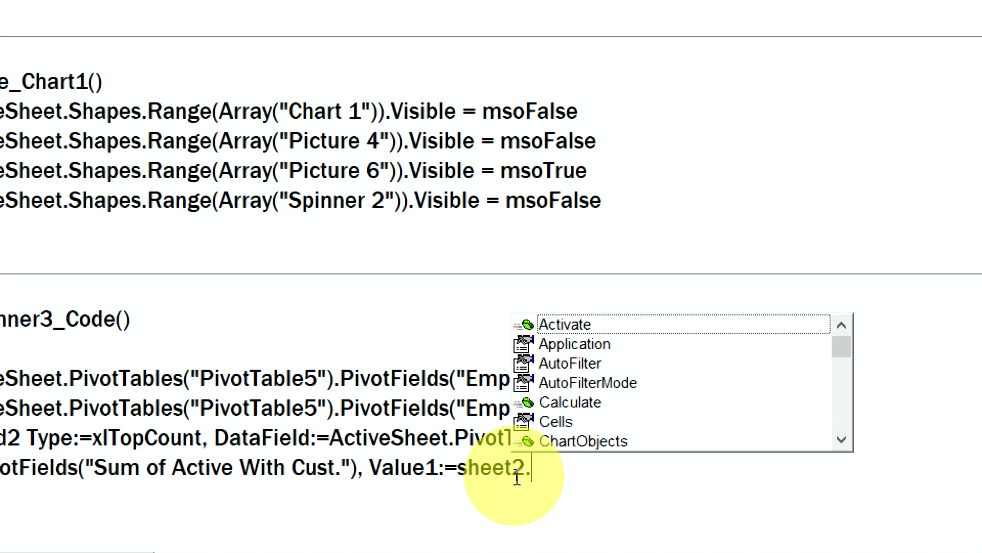
pyautogui.press('BackSpace')
pyautogui.press('BackSpace')
pyautogui.write('5.ra')
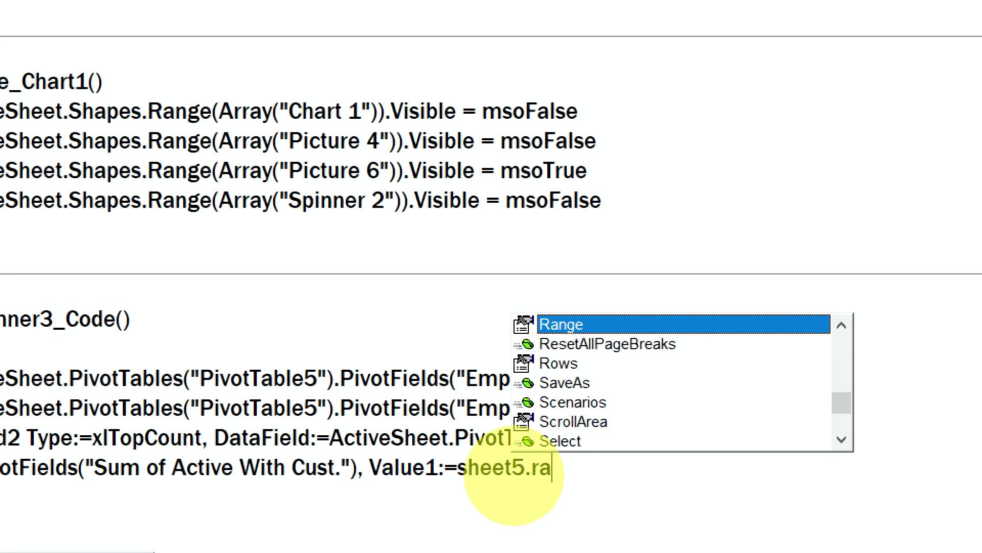
pyautogui.press('Tab')
pyautogui.write('("')
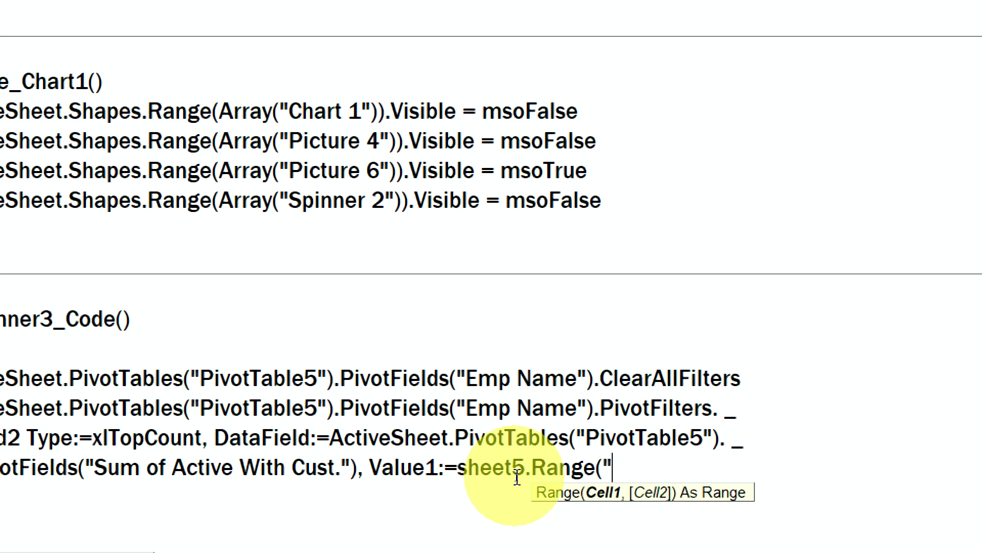
pyautogui.write('C2")')
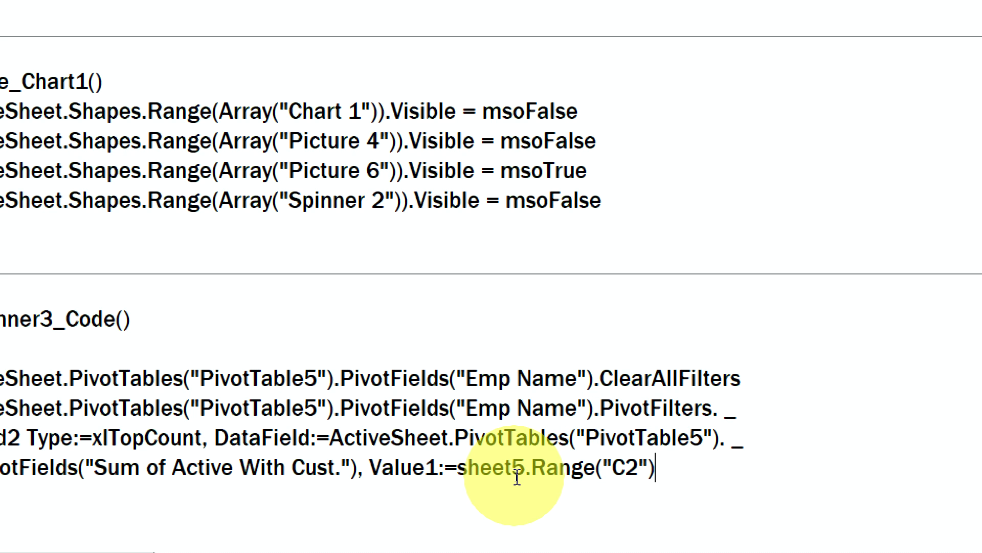
pyautogui.write('.val')
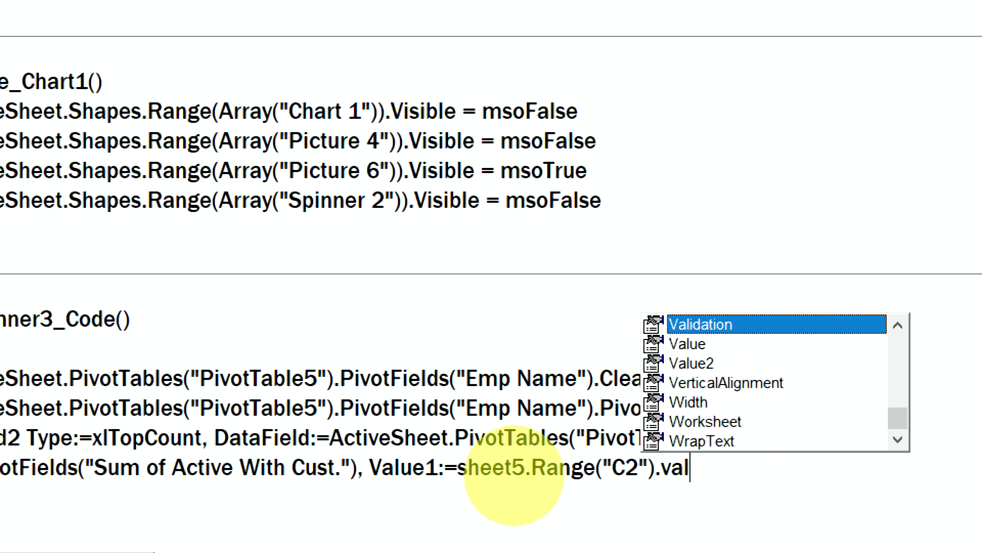
pyautogui.write('ue')
pyautogui.press('Return')
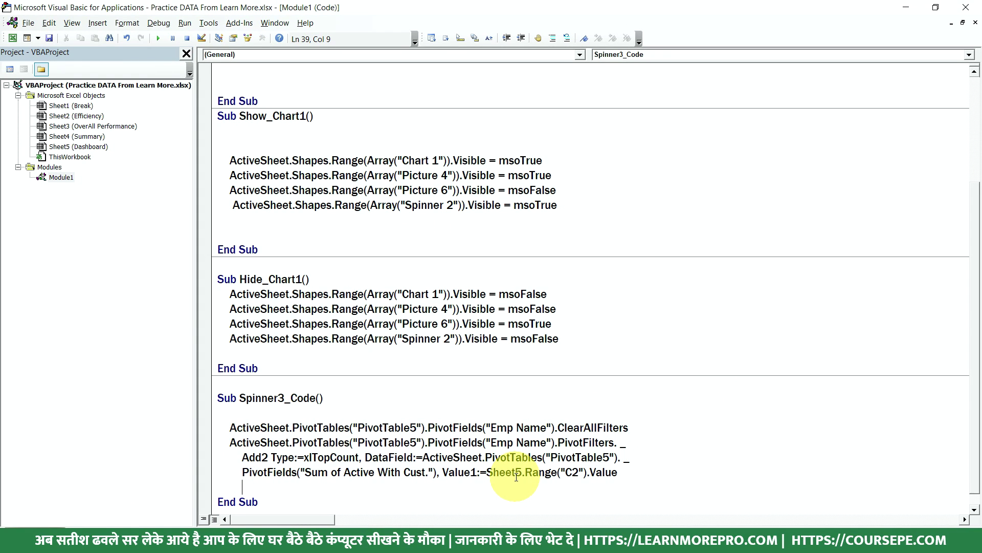
pyautogui.hotkey('alt', 'F11')
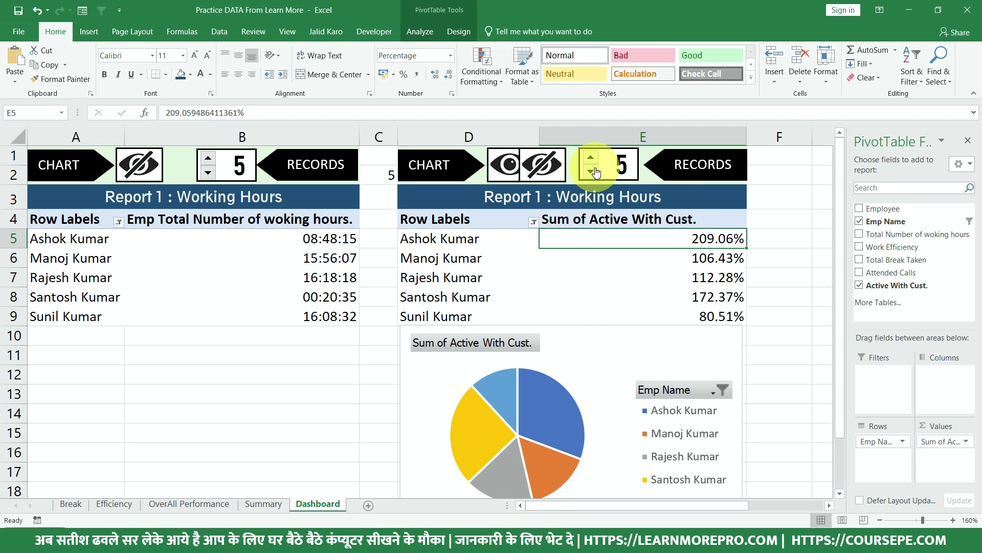
# Show the Selection Pane to confirm the second records spinner is named Spinner 8
pyautogui.rightClick(594, 164)
pyautogui.press('Escape')
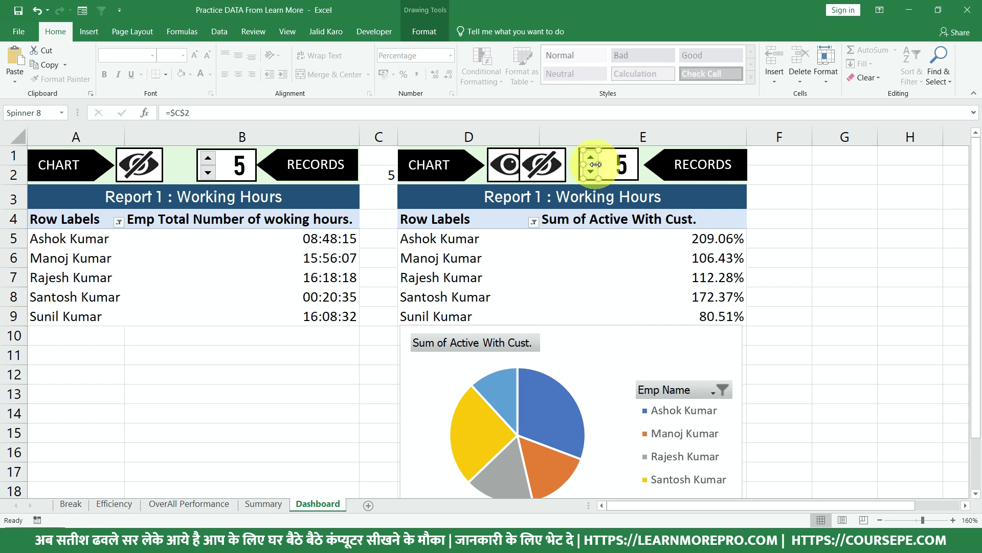
pyautogui.click(426, 26)
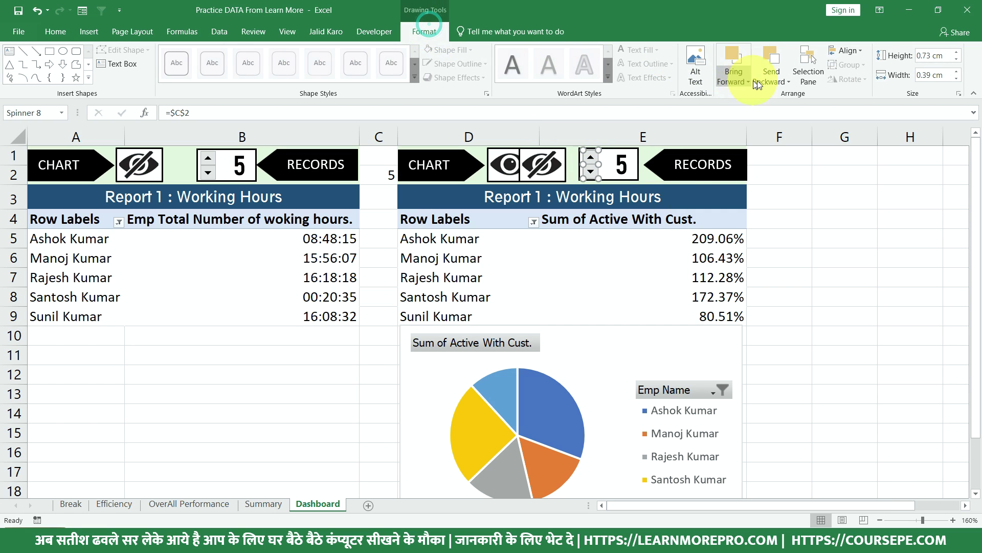
pyautogui.click(809, 72)
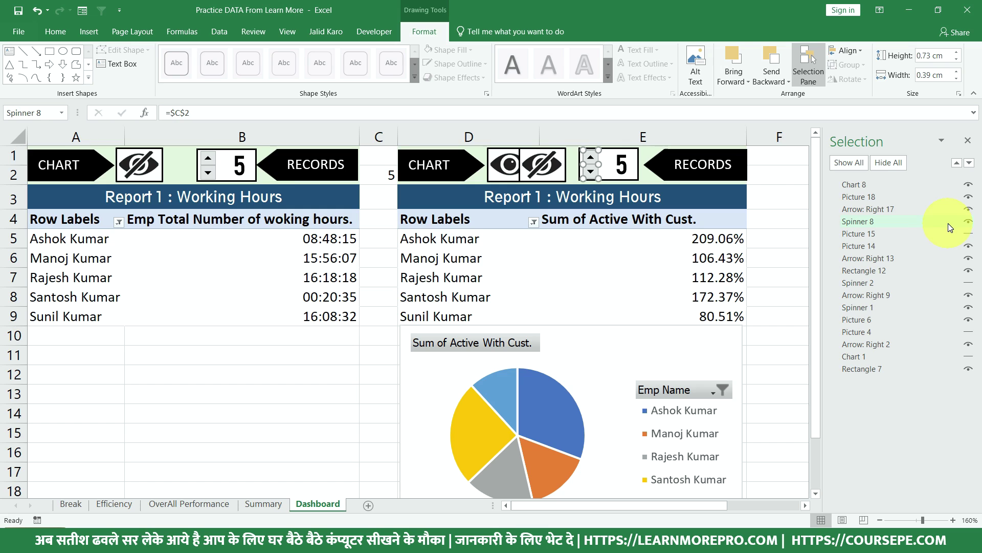
pyautogui.click(773, 269)
# Rename the recorded macro to Spinner8_Code in the VBA editor
pyautogui.hotkey('alt', 'F11')
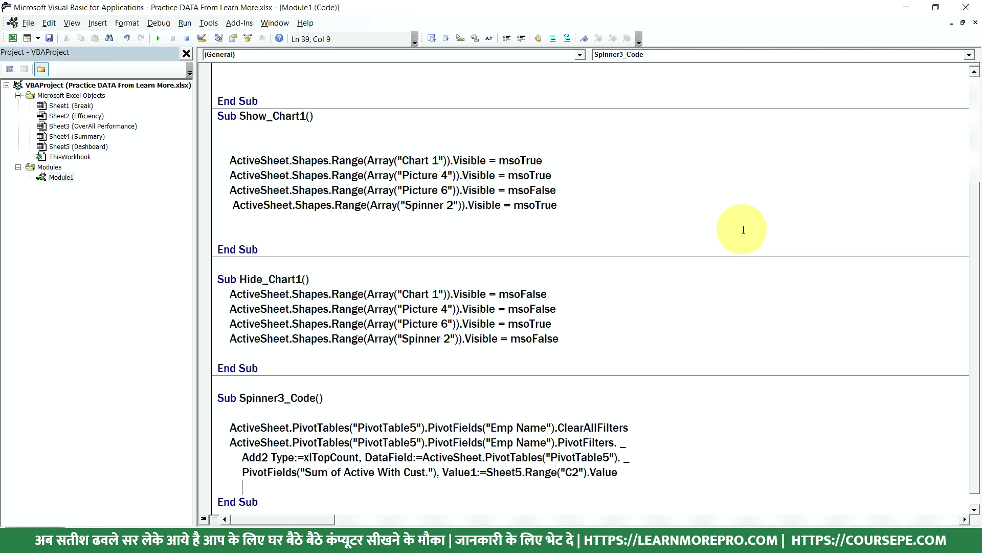
pyautogui.click(280, 397)
pyautogui.write('8')
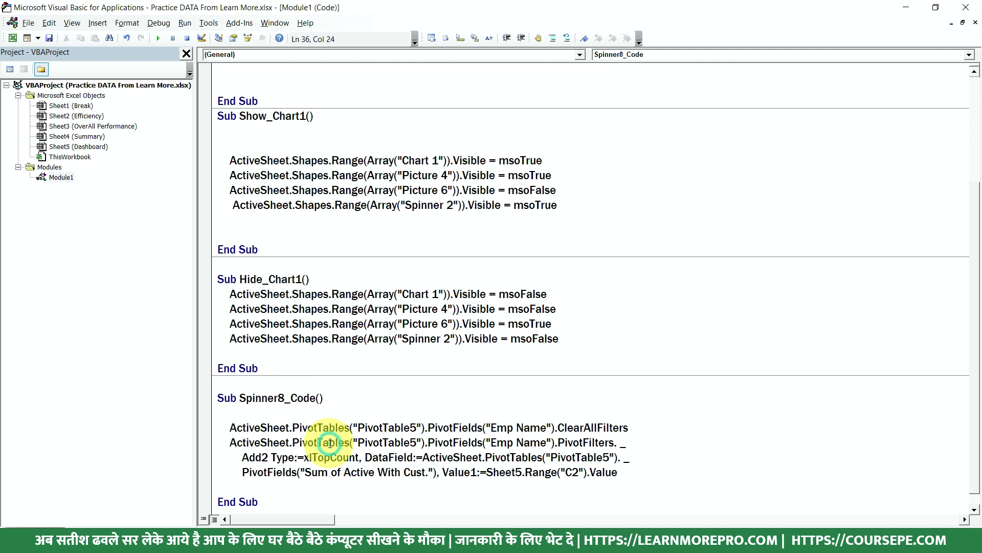
pyautogui.hotkey('alt', 'F11')
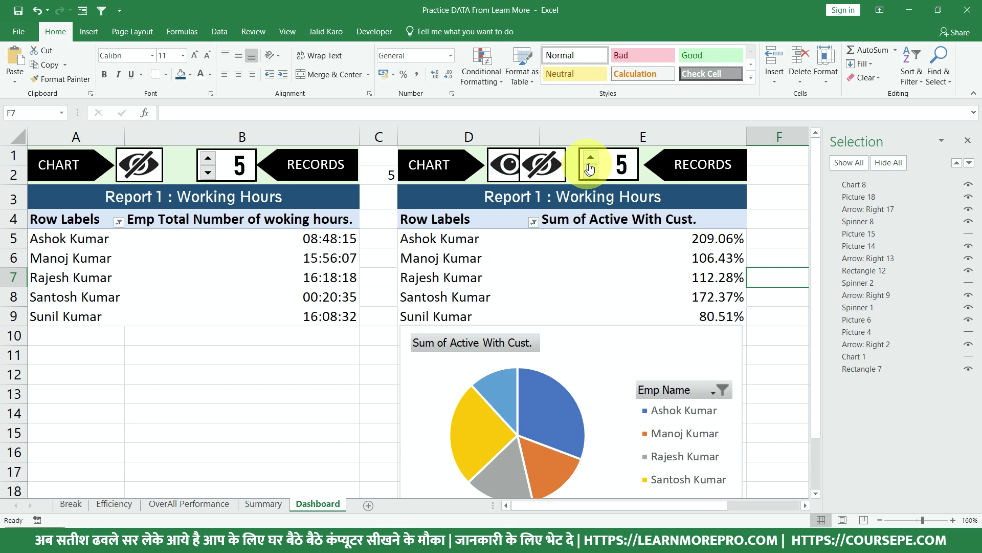
# Assign the Spinner8_Code macro to the second report's spinner
pyautogui.rightClick(590, 168)
pyautogui.click(625, 257)
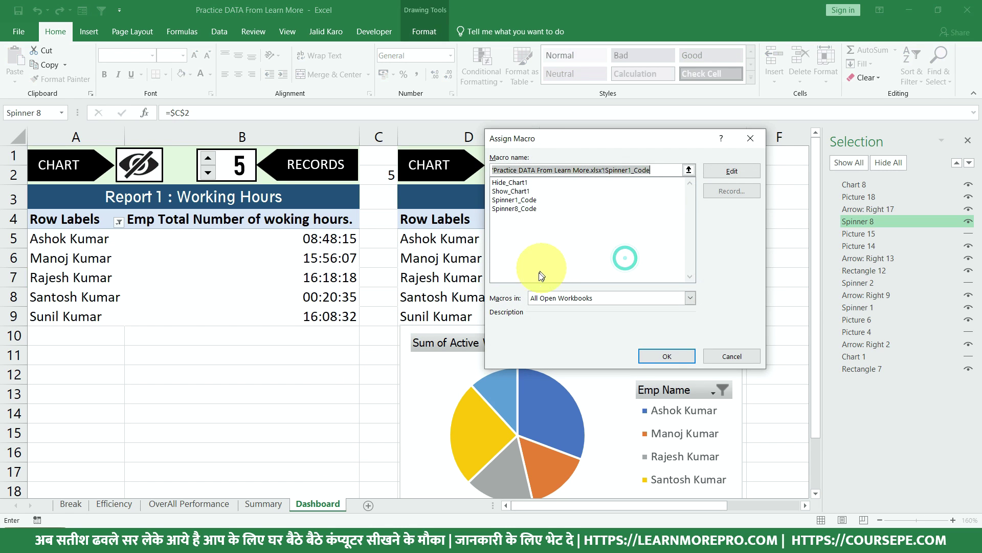
pyautogui.click(523, 209)
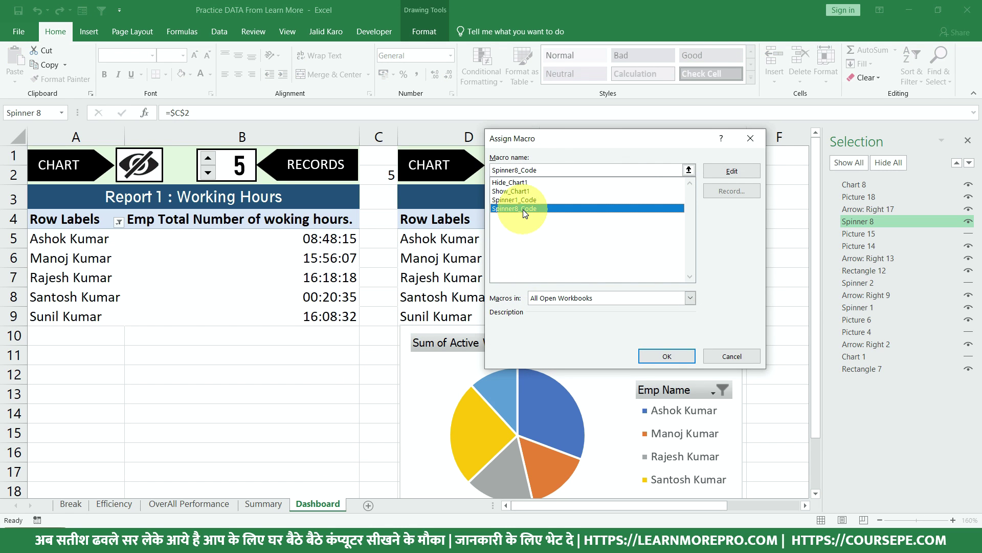
pyautogui.click(674, 358)
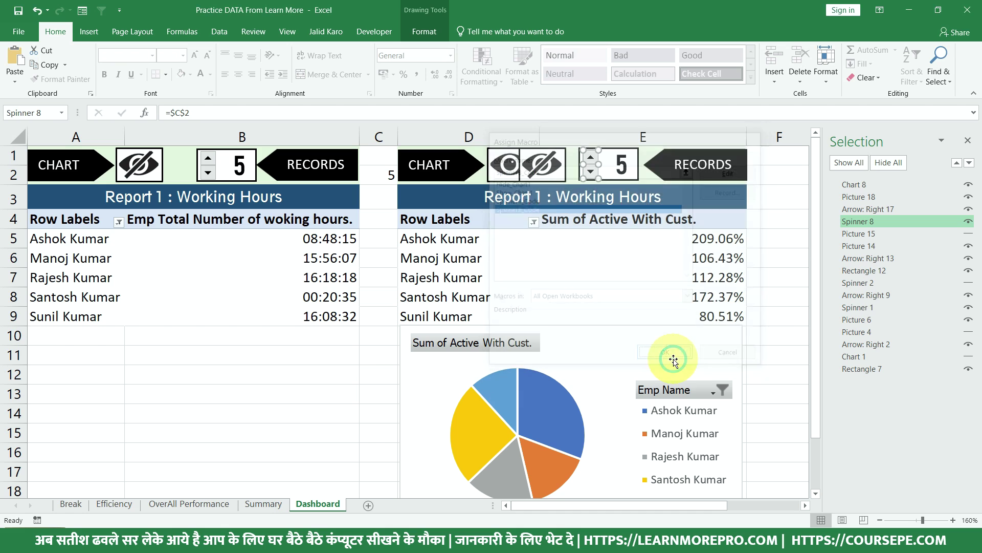
# Step the right spinner up and down between 1 and 5, watching the second report change
pyautogui.click(762, 256)
pyautogui.click(591, 159)
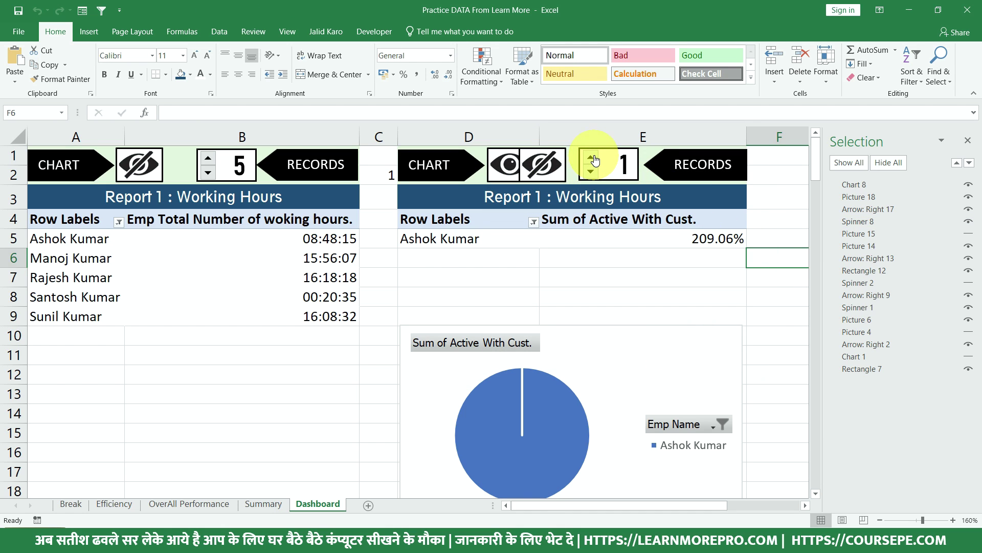
pyautogui.click(593, 158)
pyautogui.click(592, 159)
pyautogui.click(591, 158)
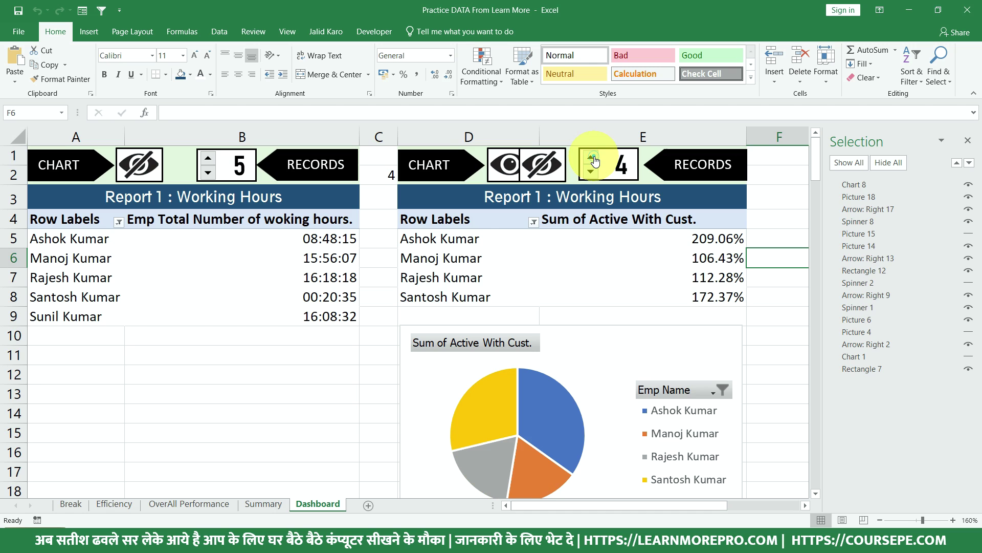
pyautogui.click(592, 172)
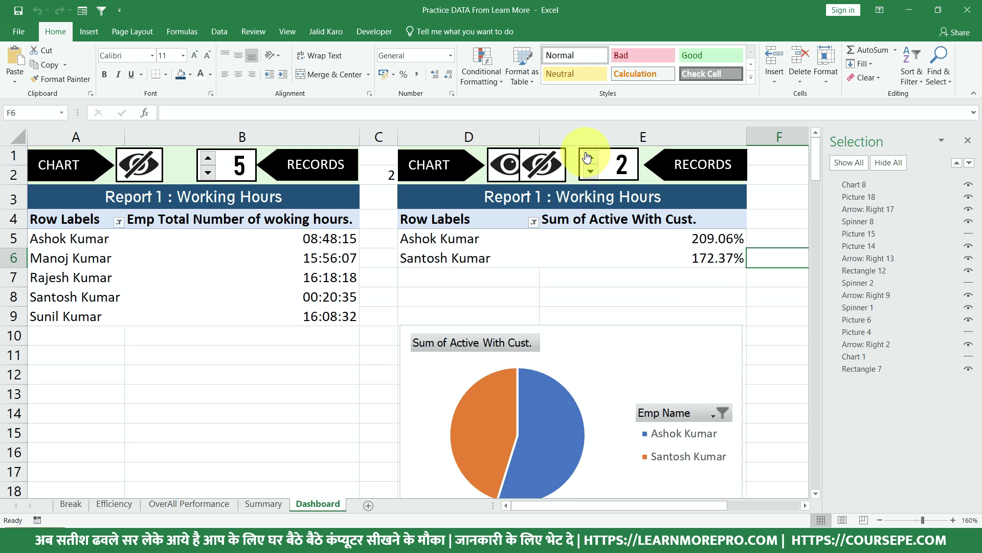
pyautogui.click(589, 156)
pyautogui.click(588, 156)
pyautogui.click(593, 174)
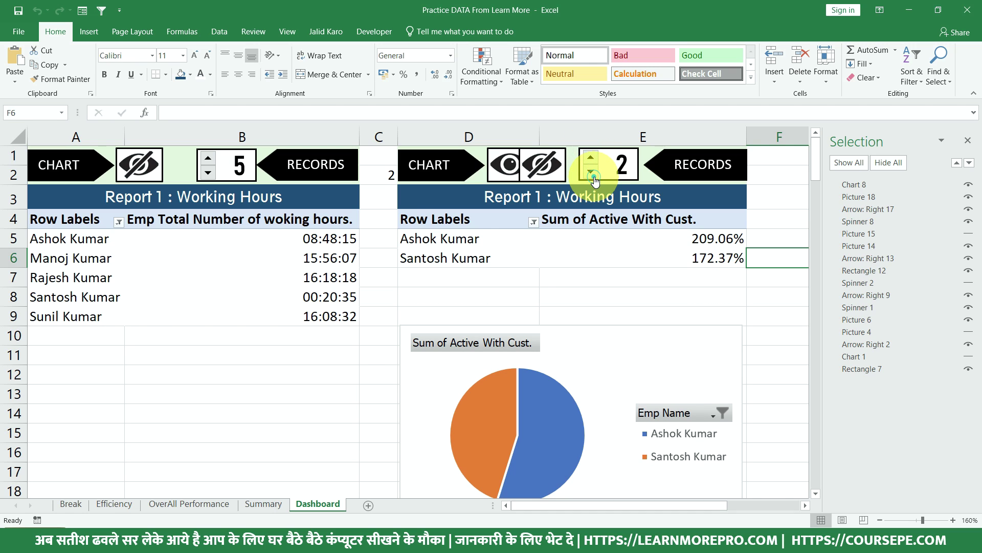
pyautogui.click(592, 159)
pyautogui.click(592, 159)
pyautogui.click(592, 160)
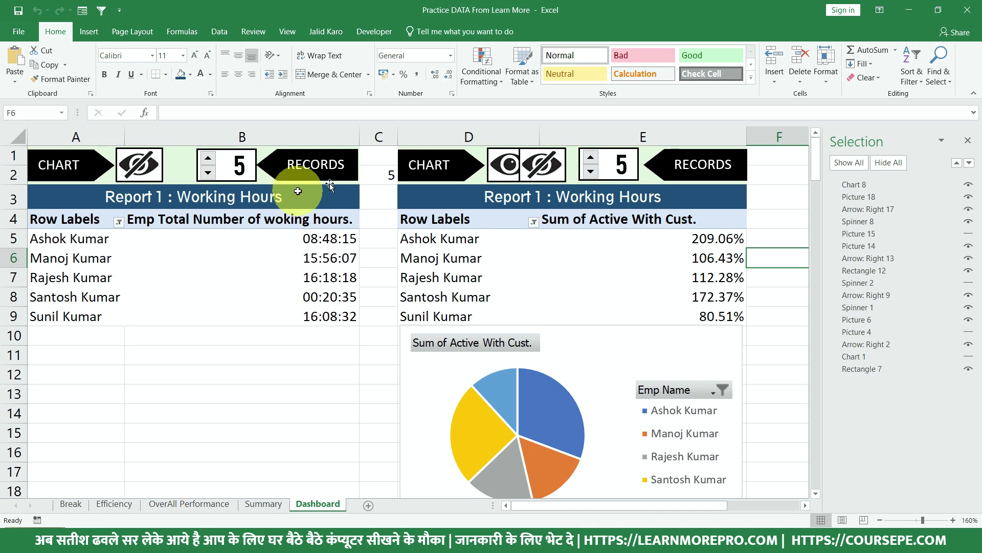
# Check the linked count in C2, then run the spinner from 6 down to 1 and back to 4
pyautogui.click(376, 174)
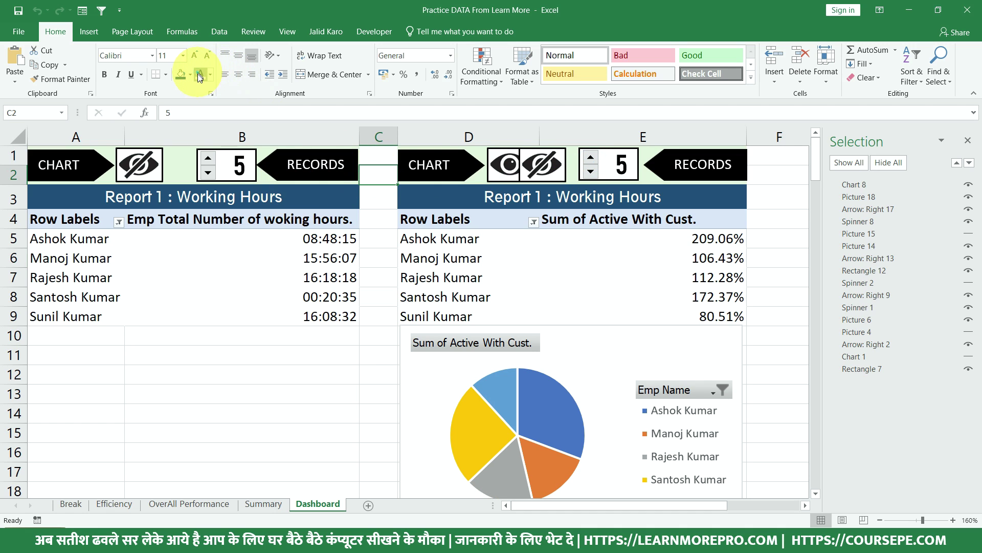
pyautogui.click(592, 161)
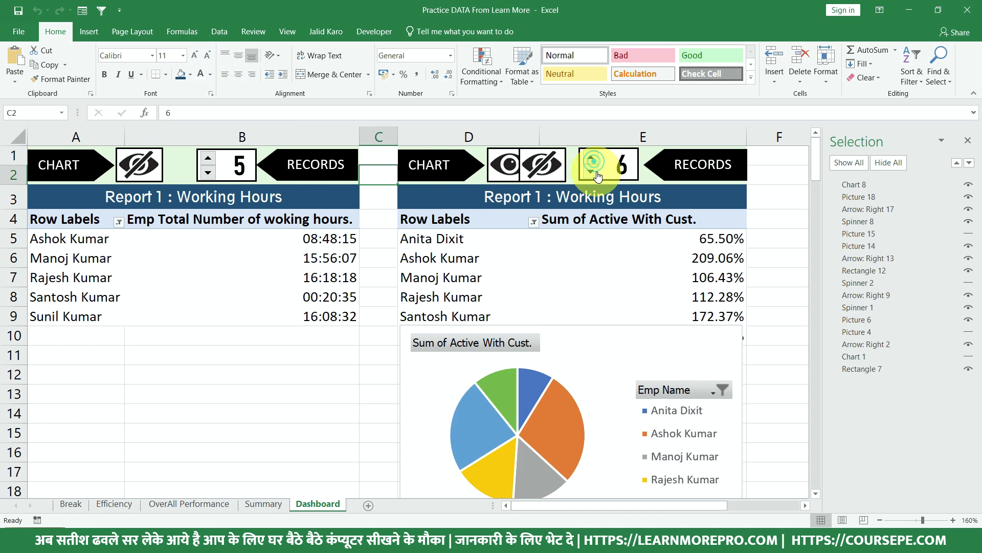
pyautogui.click(593, 173)
pyautogui.click(594, 173)
pyautogui.click(594, 173)
pyautogui.click(594, 173)
pyautogui.click(594, 173)
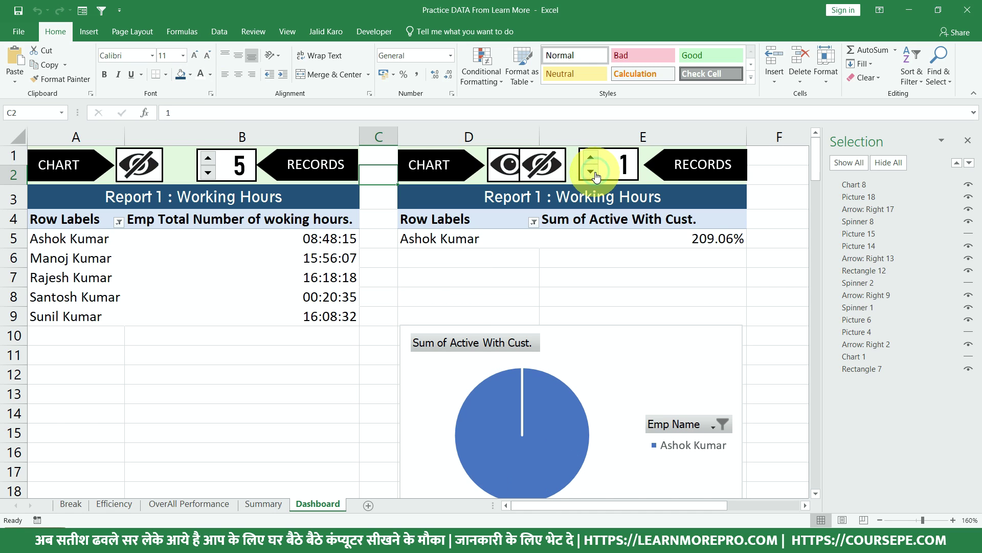
pyautogui.click(589, 158)
pyautogui.click(590, 158)
pyautogui.click(590, 158)
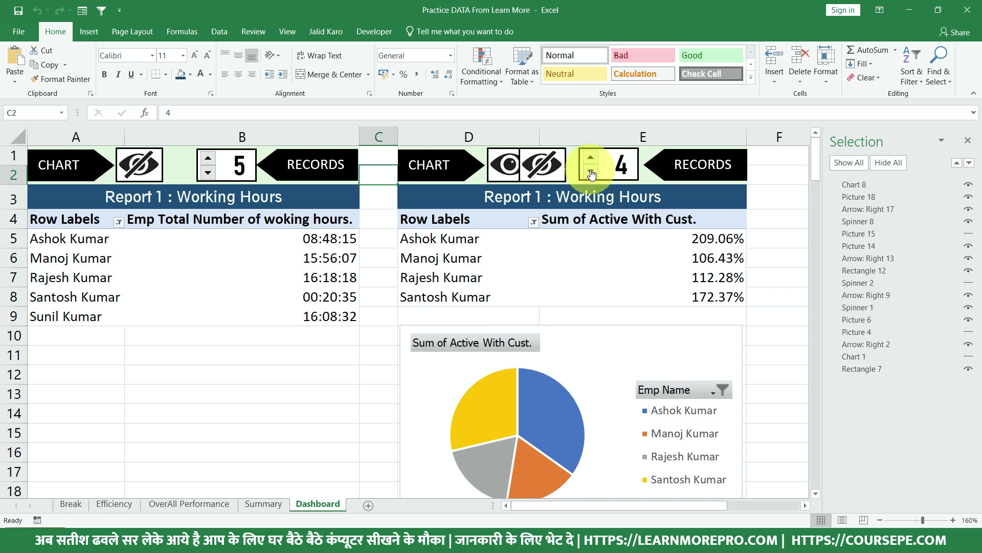
pyautogui.click(594, 174)
pyautogui.click(665, 237)
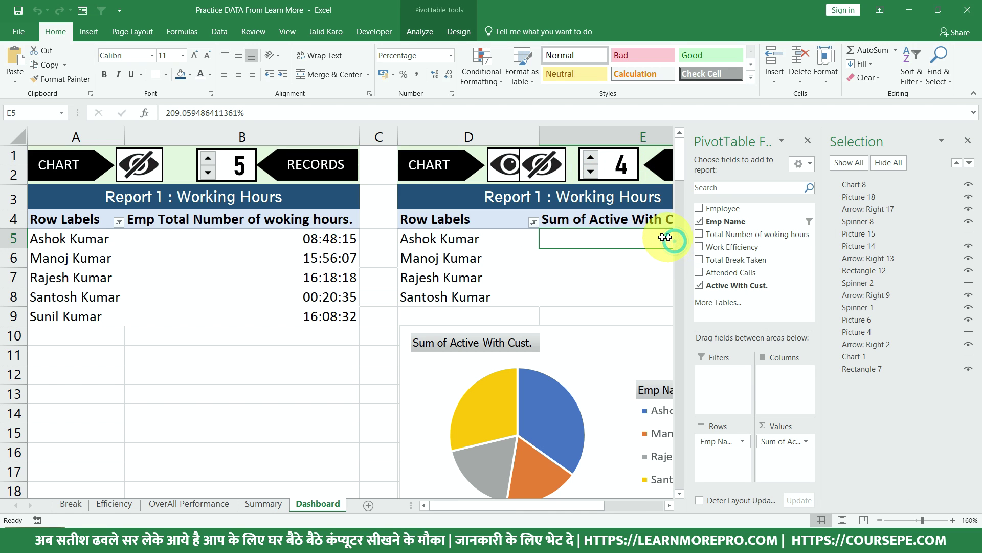
pyautogui.click(809, 141)
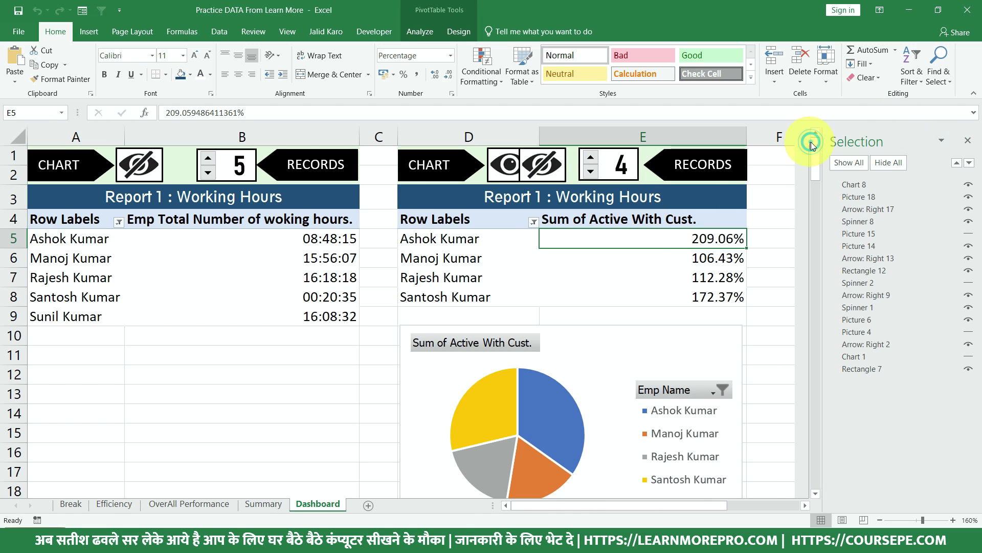
pyautogui.rightClick(535, 160)
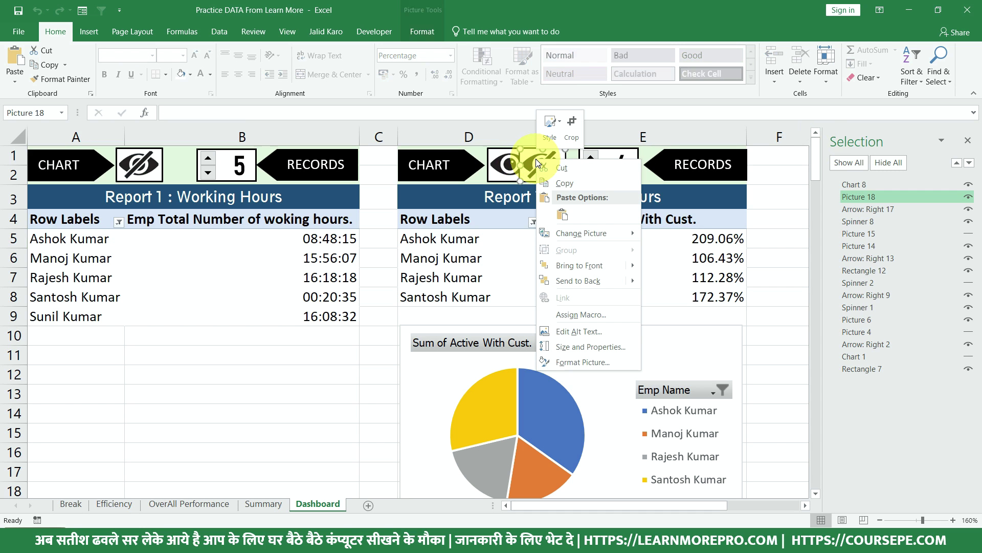
pyautogui.press('Escape')
pyautogui.click(879, 195)
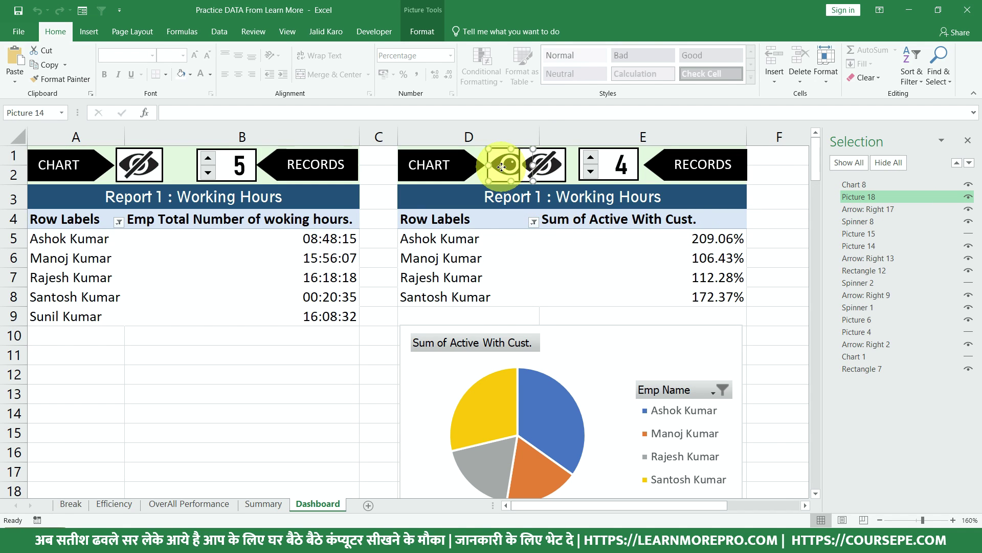
pyautogui.rightClick(501, 168)
pyautogui.click(502, 168)
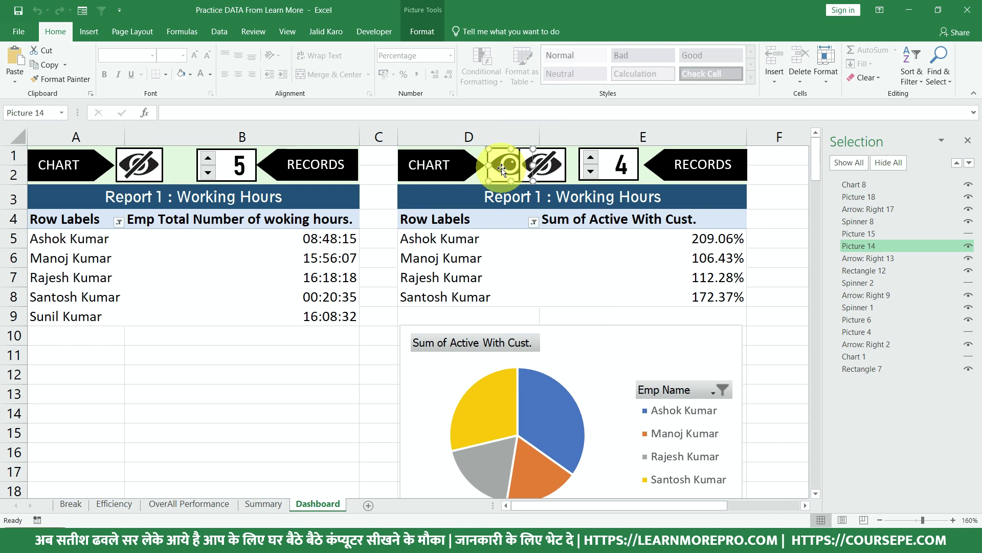
pyautogui.rightClick(547, 170)
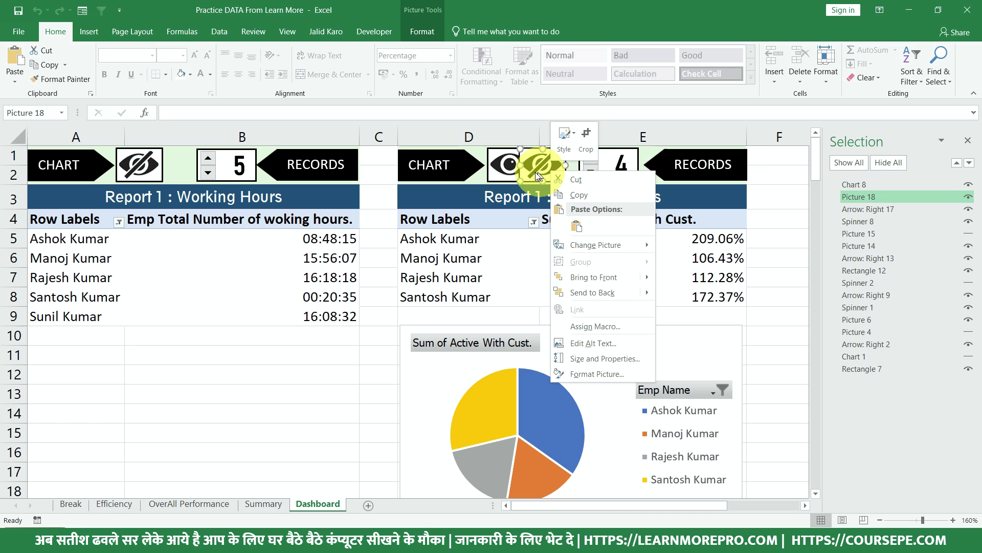
pyautogui.click(505, 166)
pyautogui.rightClick(503, 167)
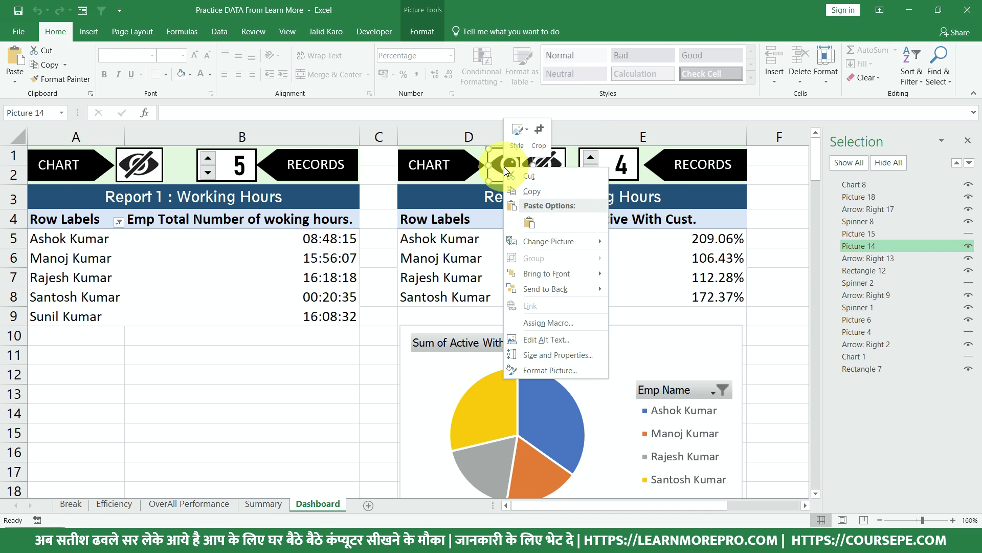
pyautogui.click(963, 500)
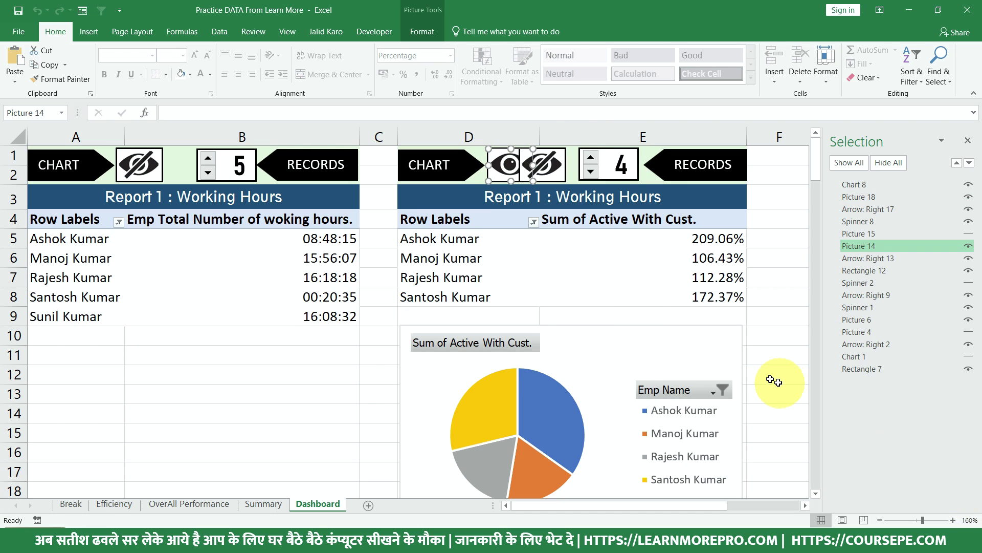
pyautogui.click(716, 343)
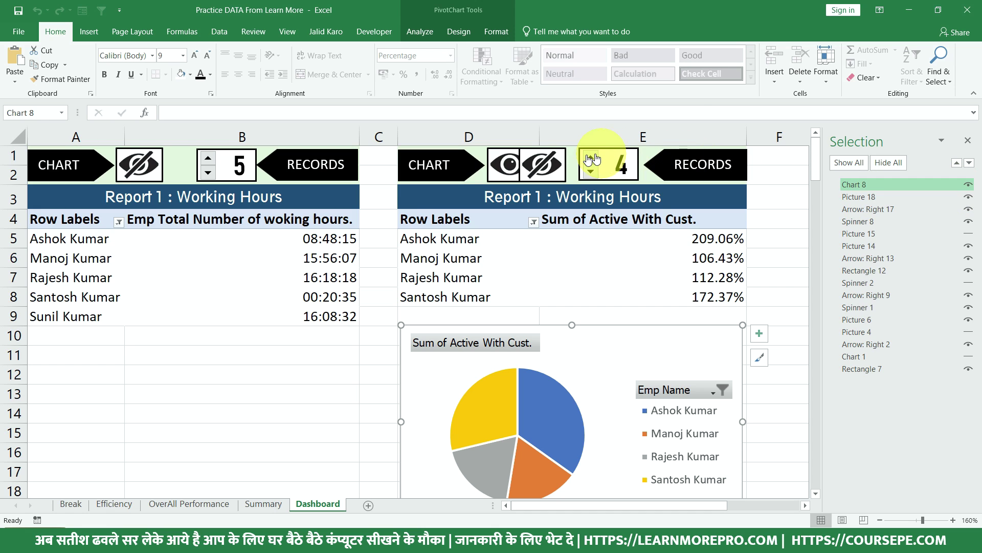
pyautogui.rightClick(553, 162)
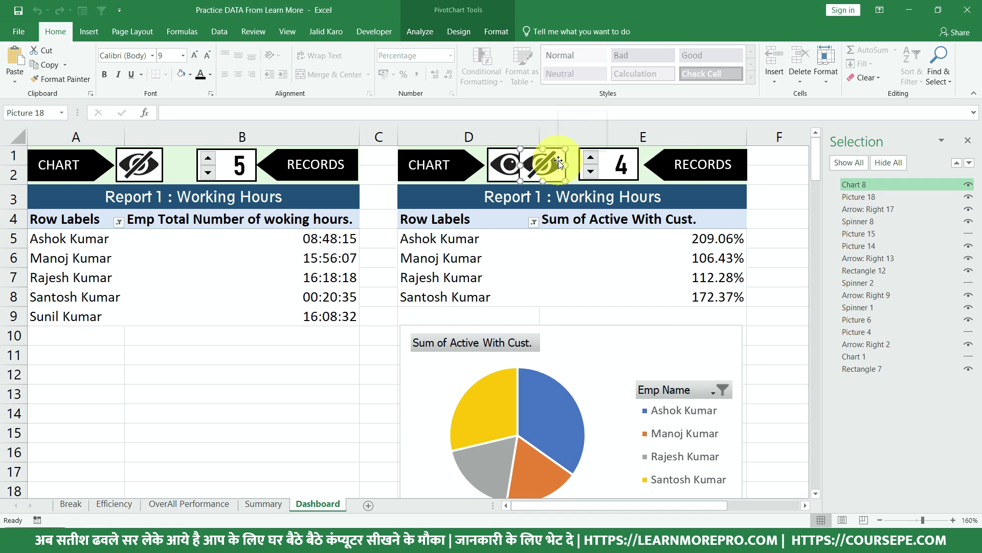
pyautogui.click(502, 167)
pyautogui.rightClick(499, 167)
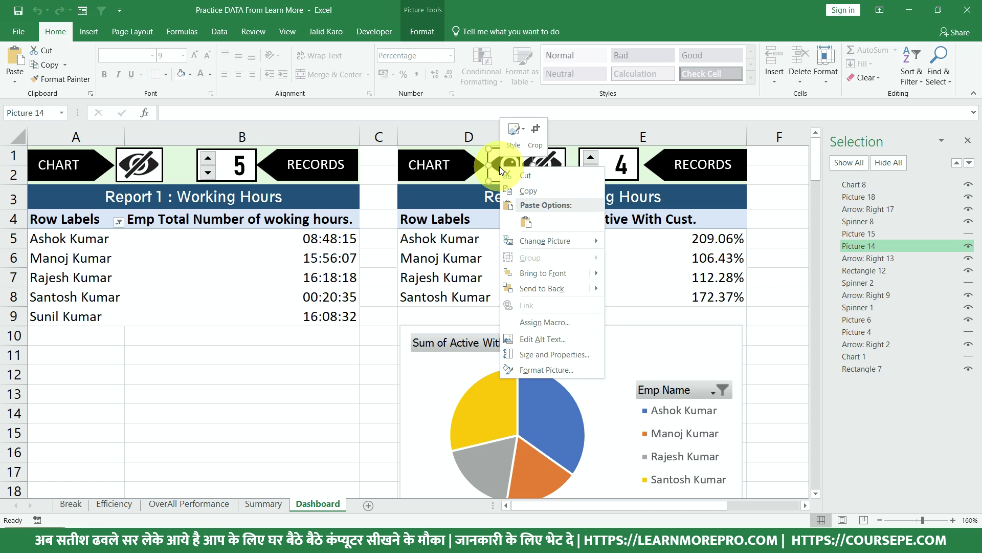
pyautogui.press('Escape')
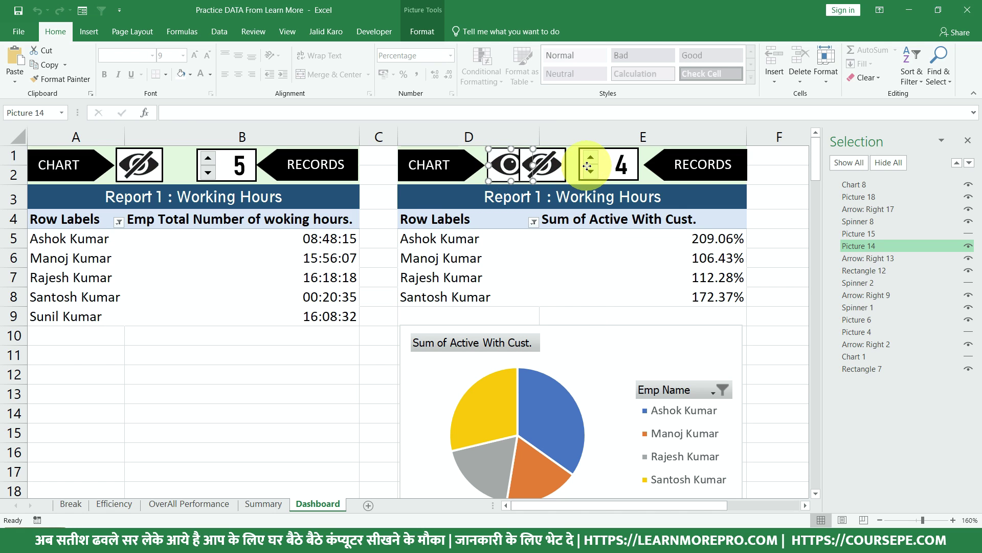
pyautogui.rightClick(591, 163)
pyautogui.press('Escape')
# Put a copy of the spinner at the pie chart's top-right and bring the bar chart back
pyautogui.moveTo(591, 164); pyautogui.dragTo(723, 342)
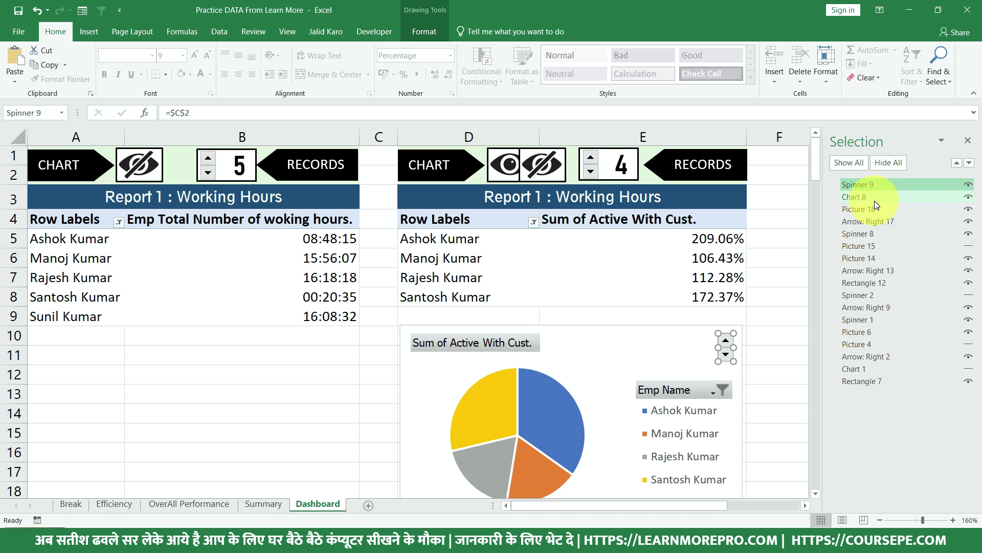
pyautogui.click(646, 352)
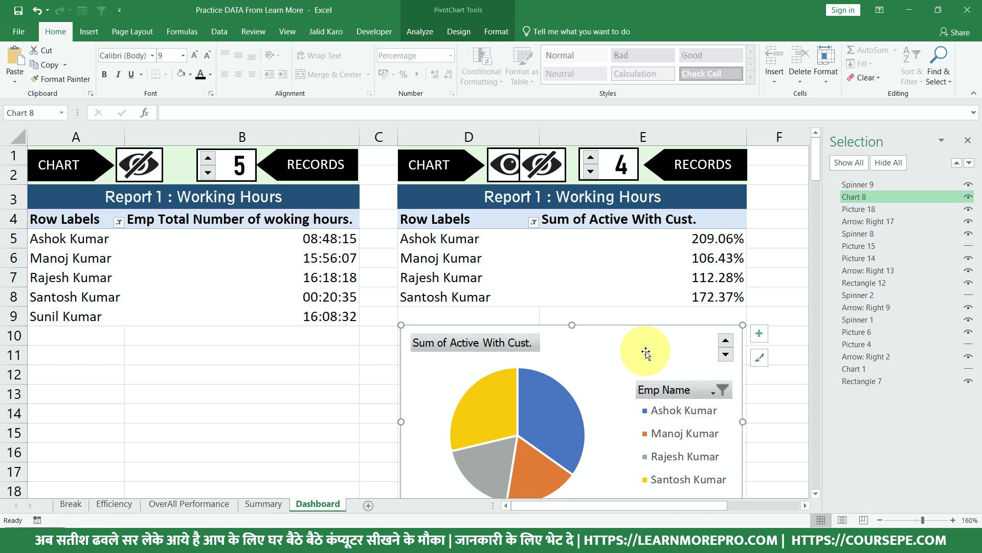
pyautogui.click(548, 165)
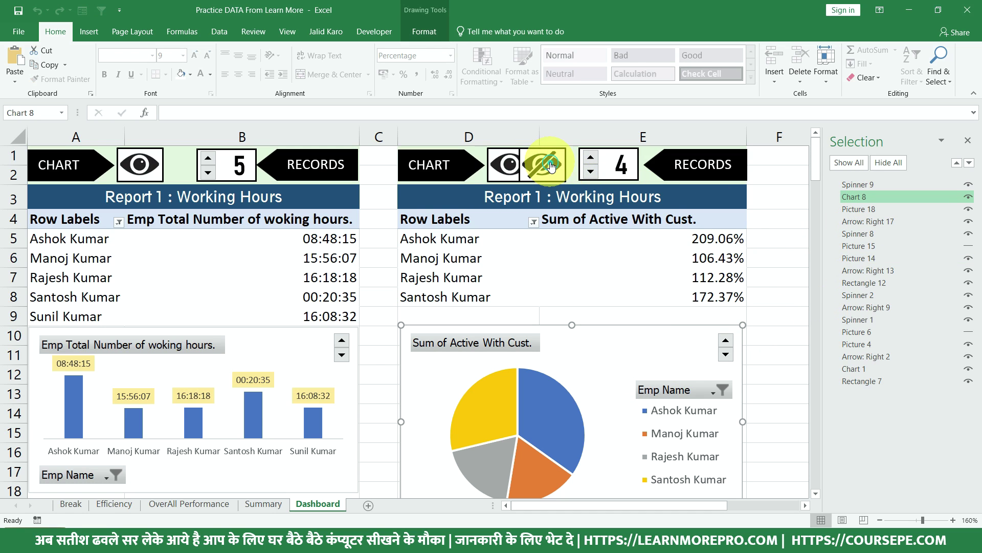
# Check the crossed-eye and open-eye pictures' shortcut menus, then dismiss the menu and deselect
pyautogui.rightClick(533, 166)
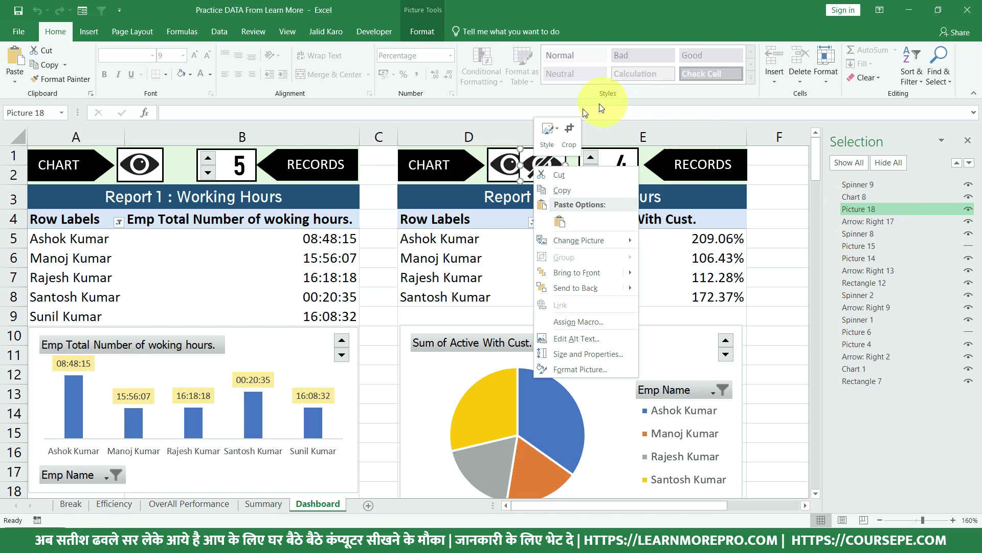
pyautogui.rightClick(506, 163)
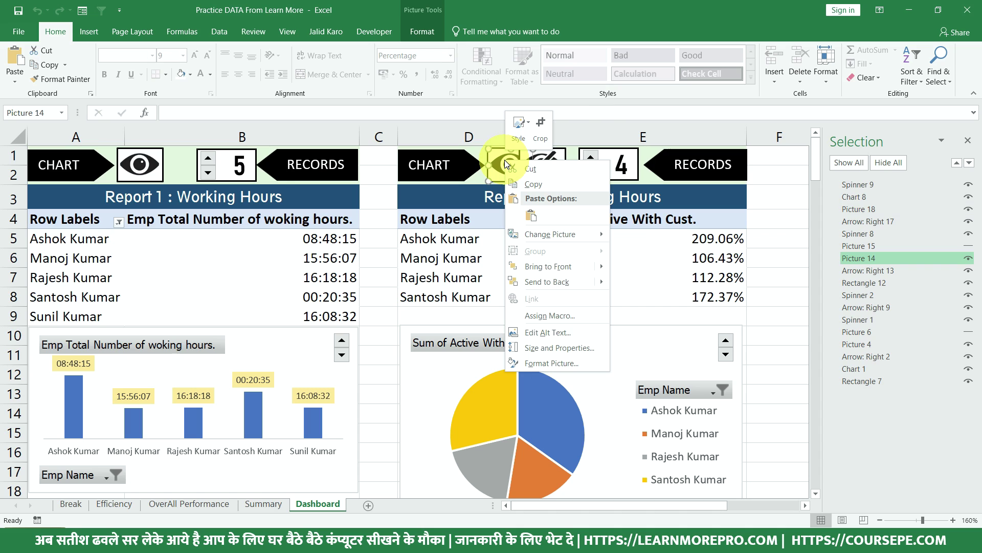
pyautogui.click(785, 309)
pyautogui.click(783, 305)
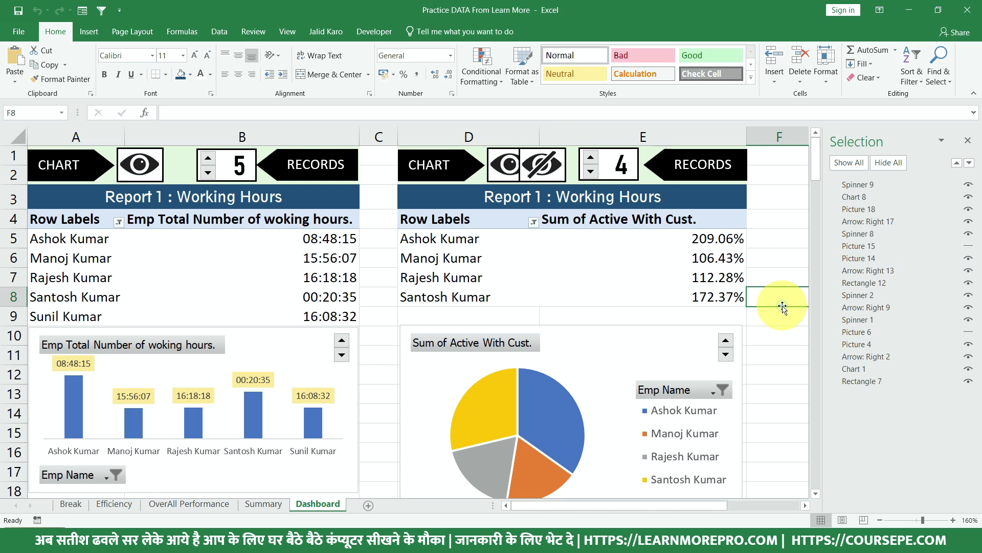
# Copy the Show_Chart1 and Hide_Chart1 macros and paste them below Spinner8_Code
pyautogui.hotkey('alt', 'F11')
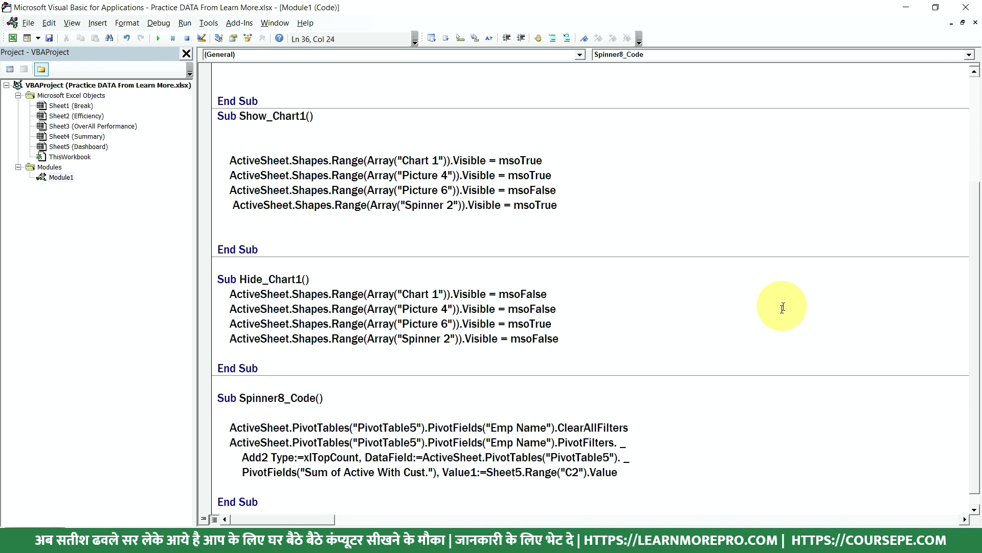
pyautogui.scroll(-1, 783, 308)
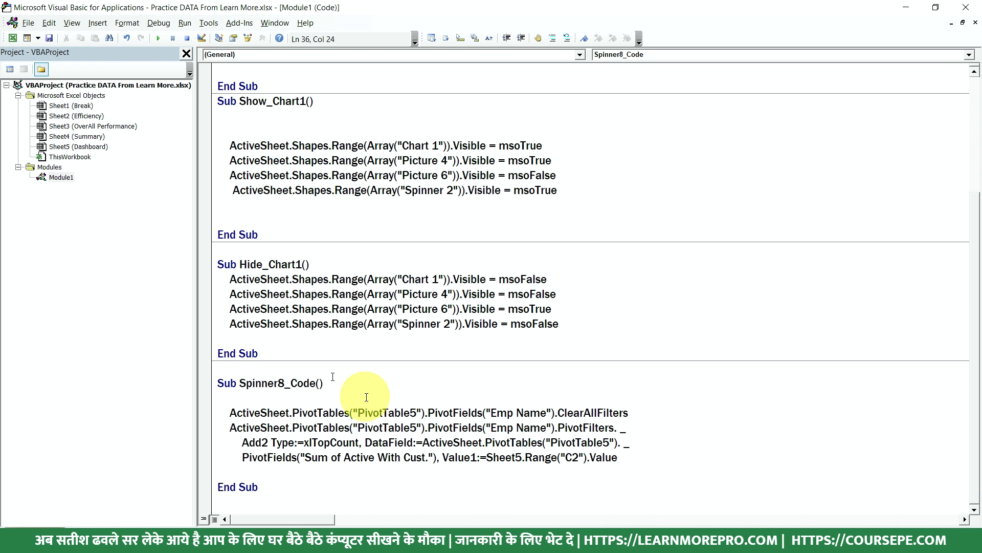
pyautogui.moveTo(260, 353); pyautogui.dragTo(205, 104)
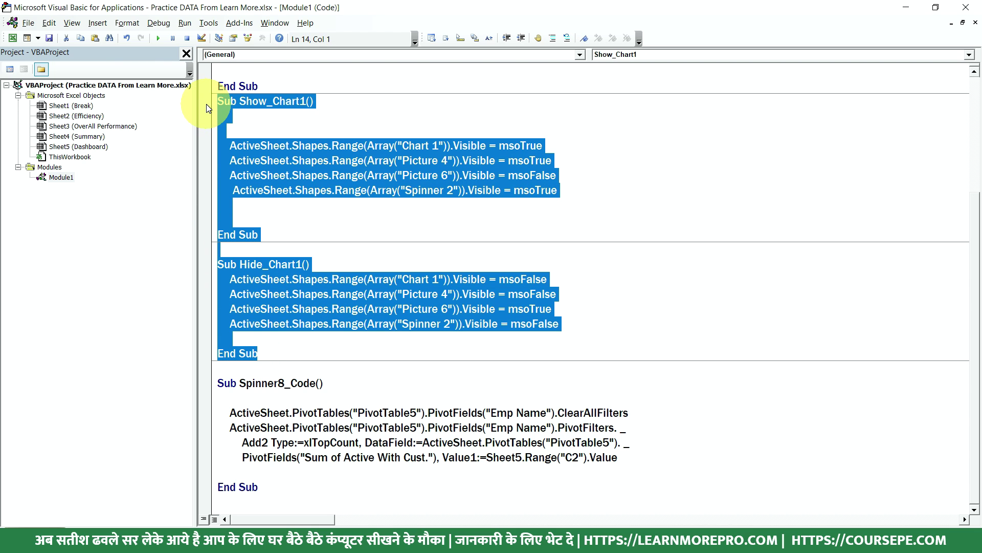
pyautogui.click(272, 356)
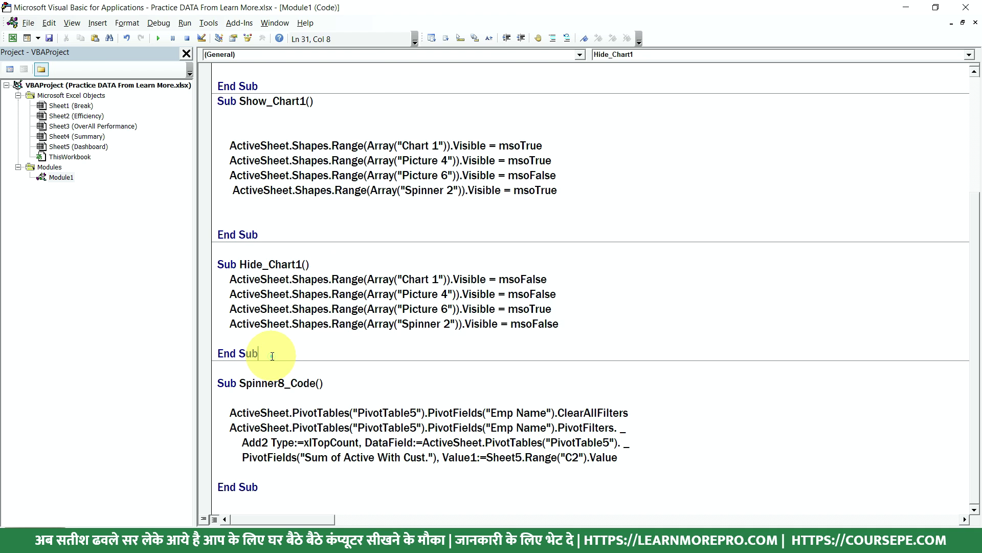
pyautogui.click(307, 497)
pyautogui.scroll(-1, 304, 489)
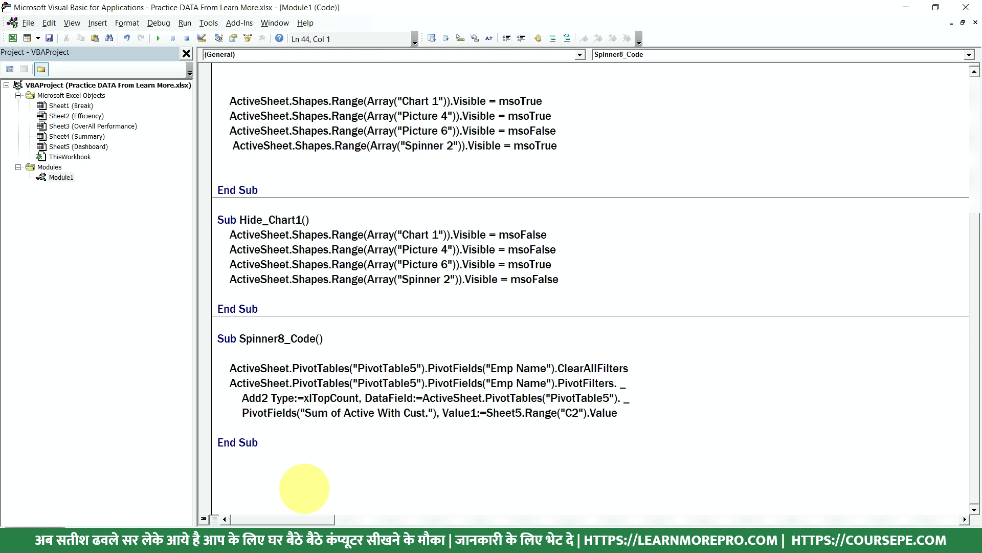
pyautogui.press('Return')
pyautogui.click(238, 475)
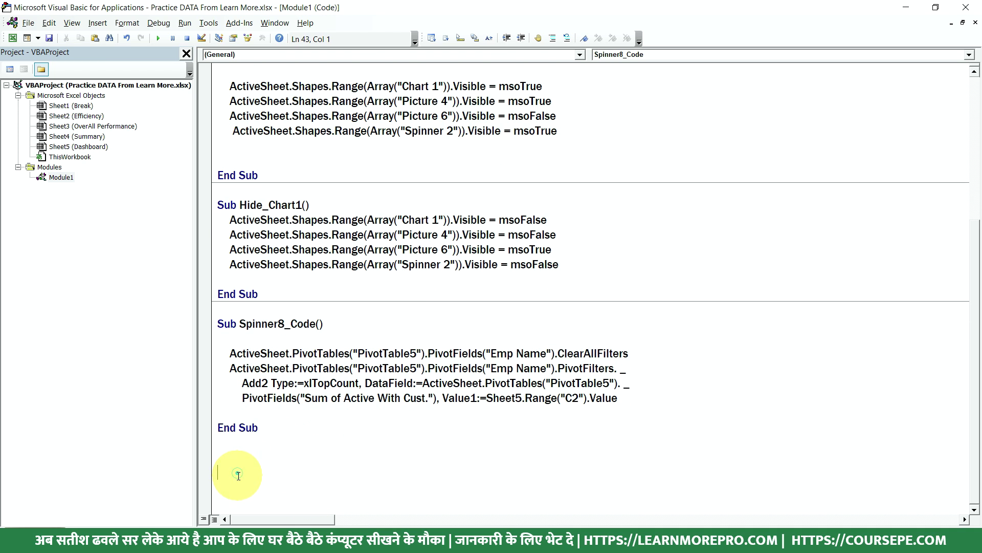
pyautogui.write('Sub Show_Chart1()       ActiveSheet.Shapes.Range(Array("Chart 1")).Visible = msoTrue     ActiveSheet.Shapes.Range(Array("Picture 4")).Visible = msoTrue     ActiveSheet.Shapes.Range(Array("Picture 6")).Visible = msoFalse      ActiveSheet.Shapes.Range(Array("Spinner 2")).Visible = msoTrue   End Sub  Sub Hide_Chart1()     ActiveSheet.Shapes.Range(Array("Chart 1")).Visible = msoFalse     ActiveSheet.Shapes.Range(Array("Picture 4")).Visible = msoFalse     ActiveSheet.Shapes.Range(Array("Picture 6")).Visible = msoTrue     ActiveSheet.Shapes.Range(Array("Spinner 2")).Visible = msoFalse  End Sub')
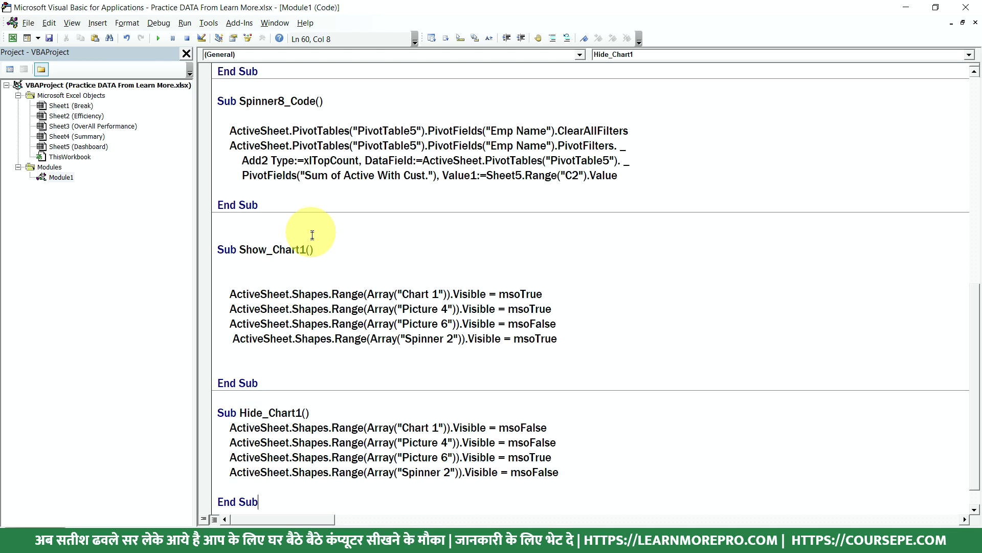
# Rename the copies Show_Chart8 and Hide_Chart8, retarget them to Chart 8, and change Picture 4 to Picture 14
pyautogui.click(309, 249)
pyautogui.click(308, 248)
pyautogui.write('8')
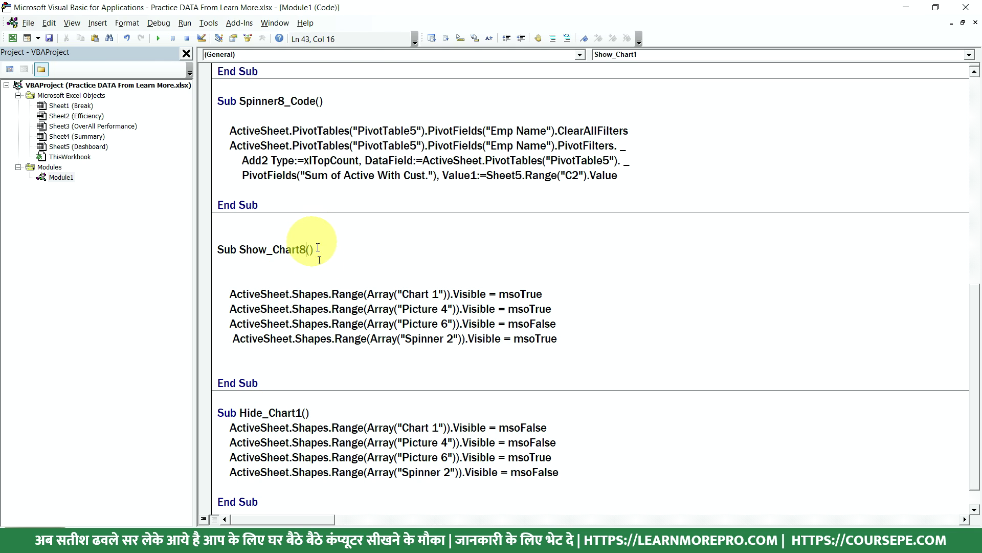
pyautogui.click(302, 412)
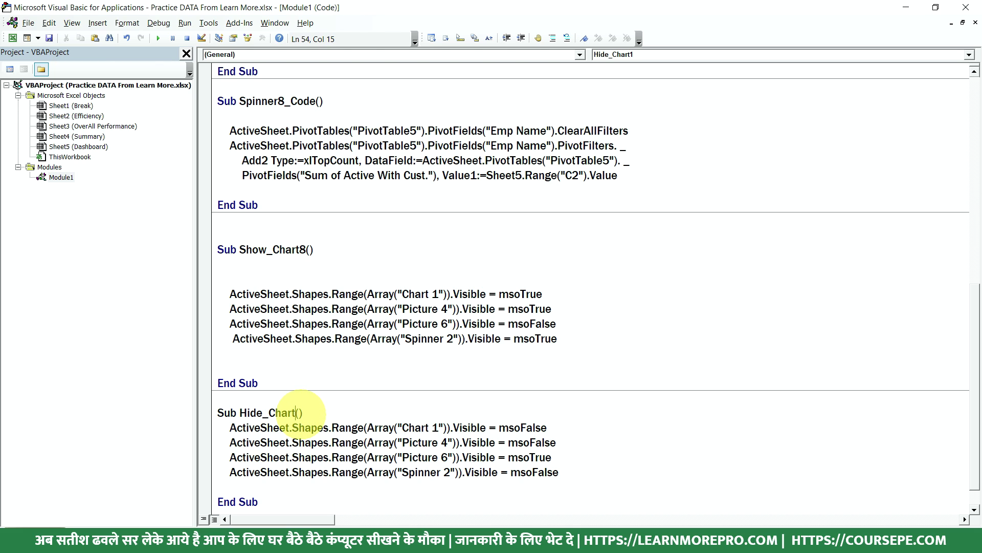
pyautogui.write('8')
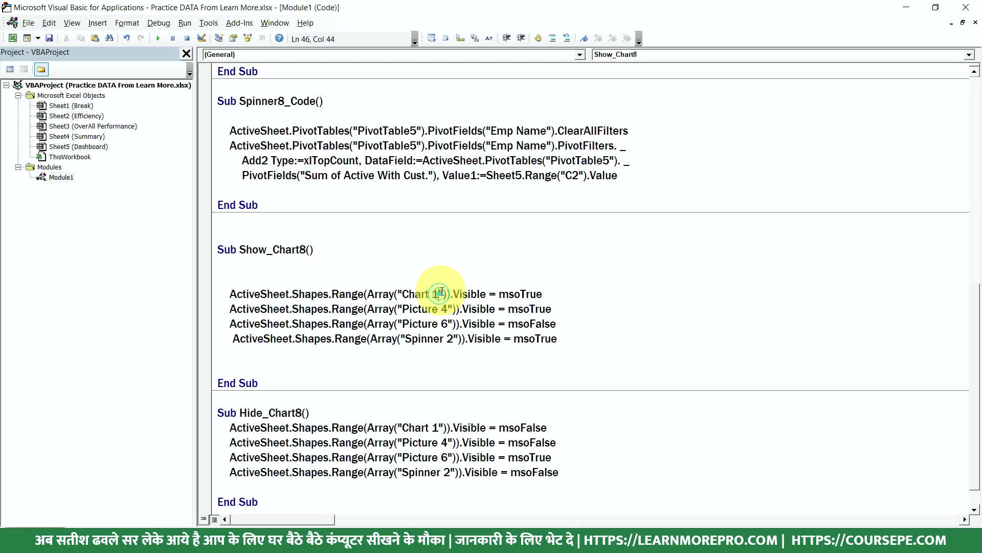
pyautogui.press('BackSpace')
pyautogui.write('8')
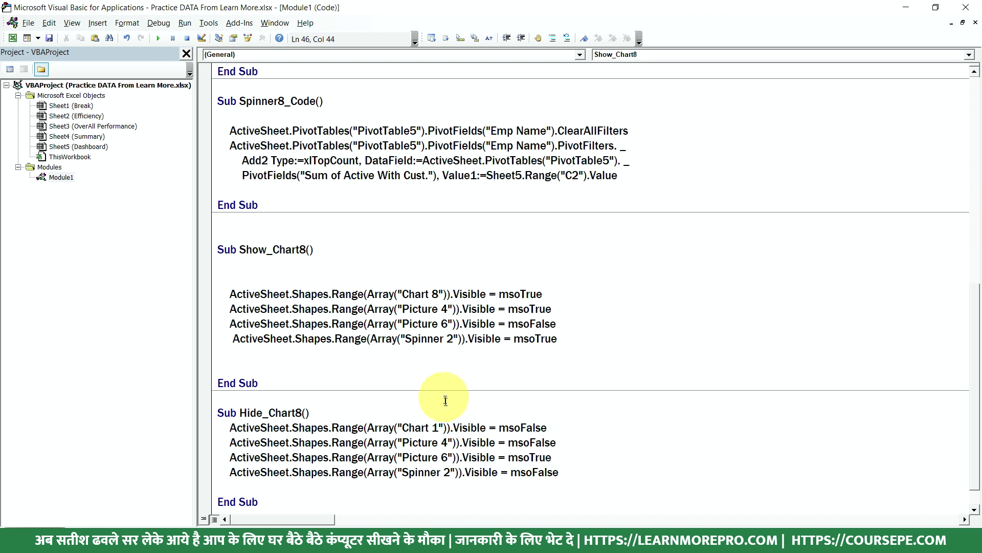
pyautogui.click(438, 428)
pyautogui.press('BackSpace')
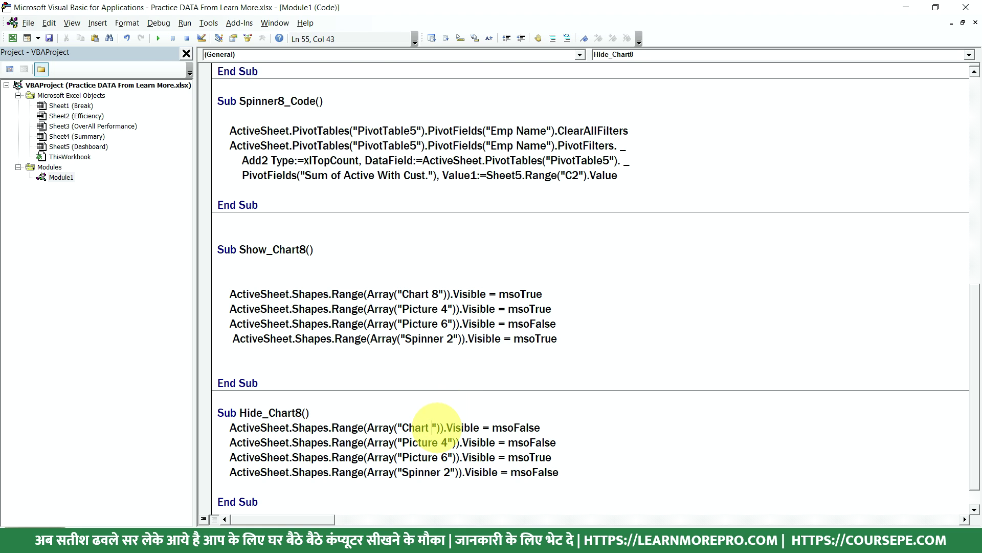
pyautogui.write('8')
pyautogui.doubleClick(402, 309)
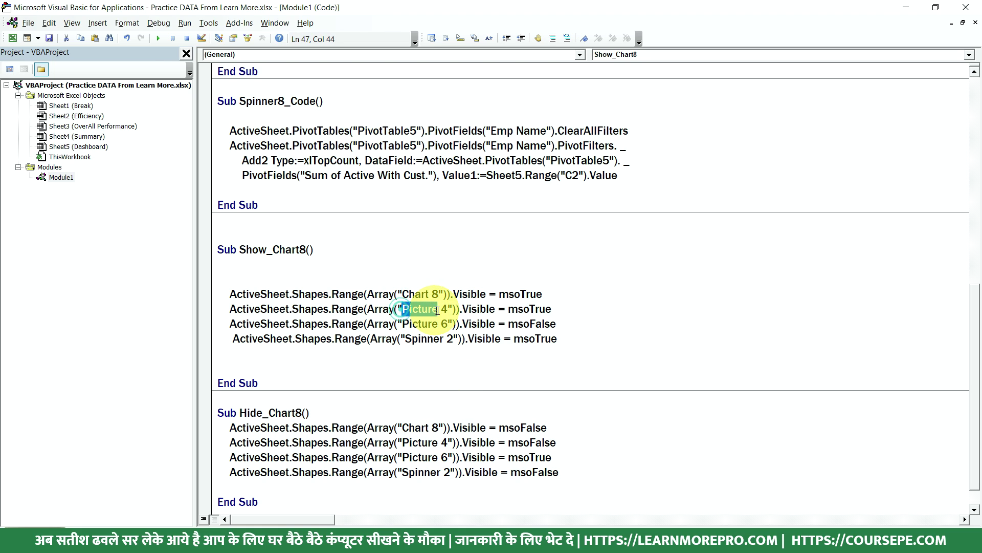
pyautogui.click(443, 309)
pyautogui.write('1')
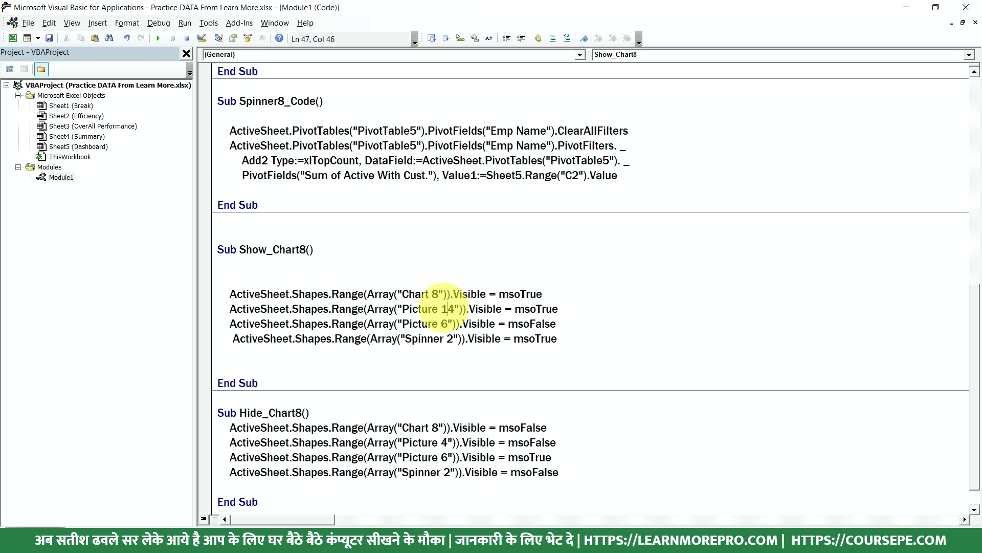
# Back on the dashboard, check the names of the open-eye and crossed-eye pictures
pyautogui.hotkey('alt', 'F11')
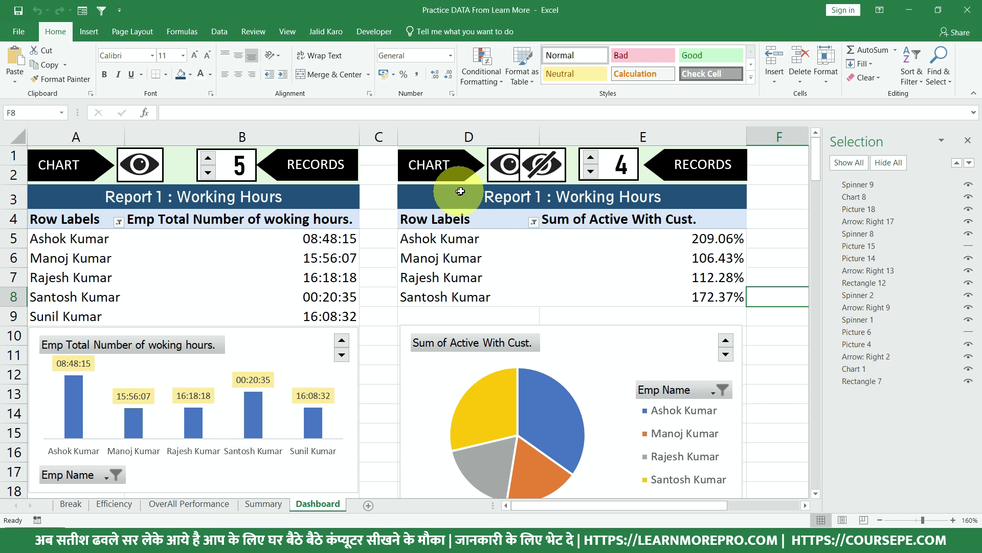
pyautogui.rightClick(495, 177)
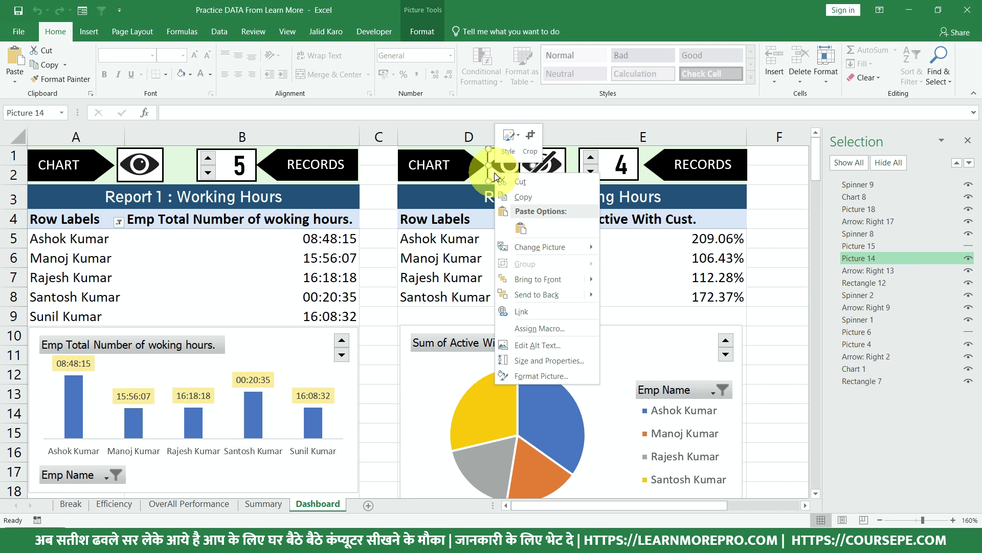
pyautogui.rightClick(550, 166)
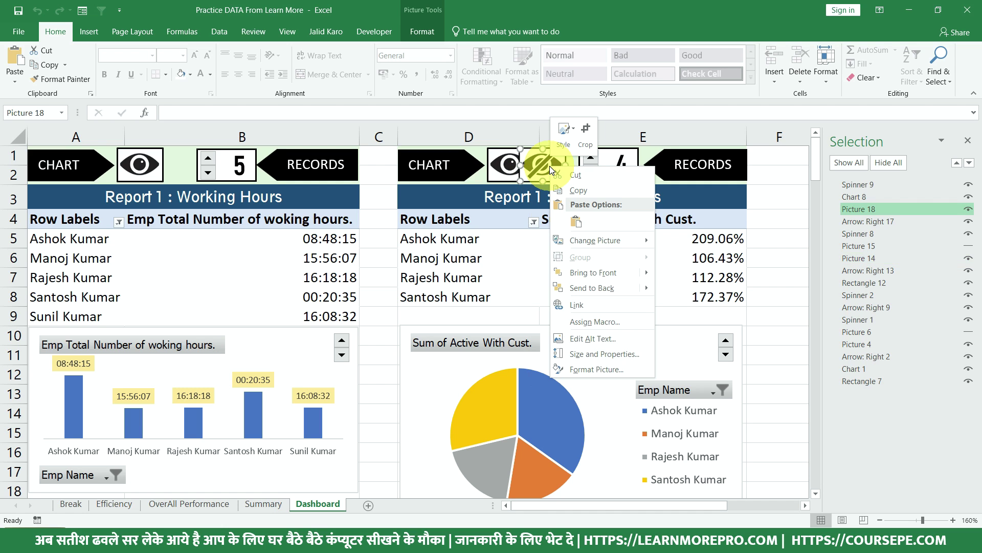
# In the new macros, change Picture 6 to Picture 18 and Hide_Chart8's Picture 4 to 14
pyautogui.press('Escape')
pyautogui.hotkey('alt', 'F11')
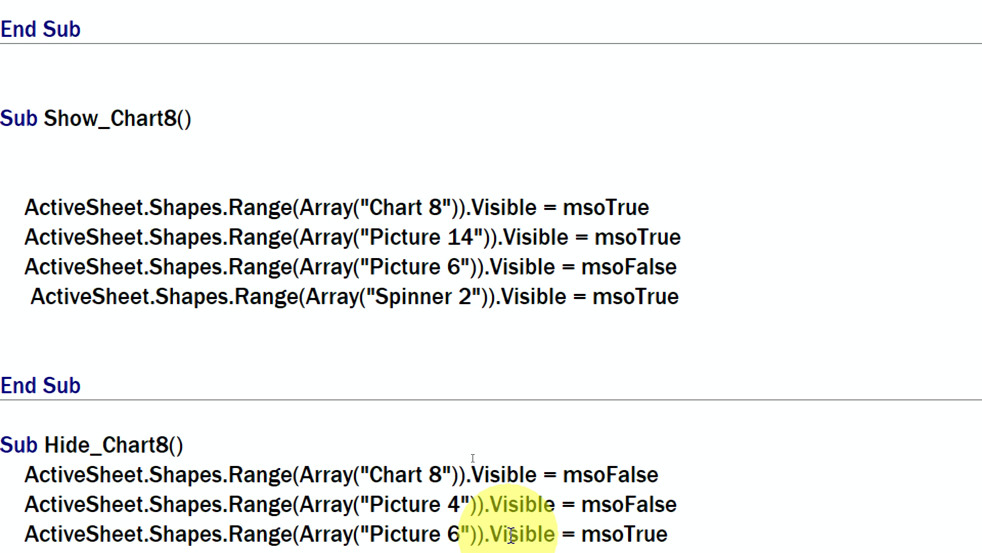
pyautogui.click(445, 322)
pyautogui.click(466, 266)
pyautogui.press('BackSpace')
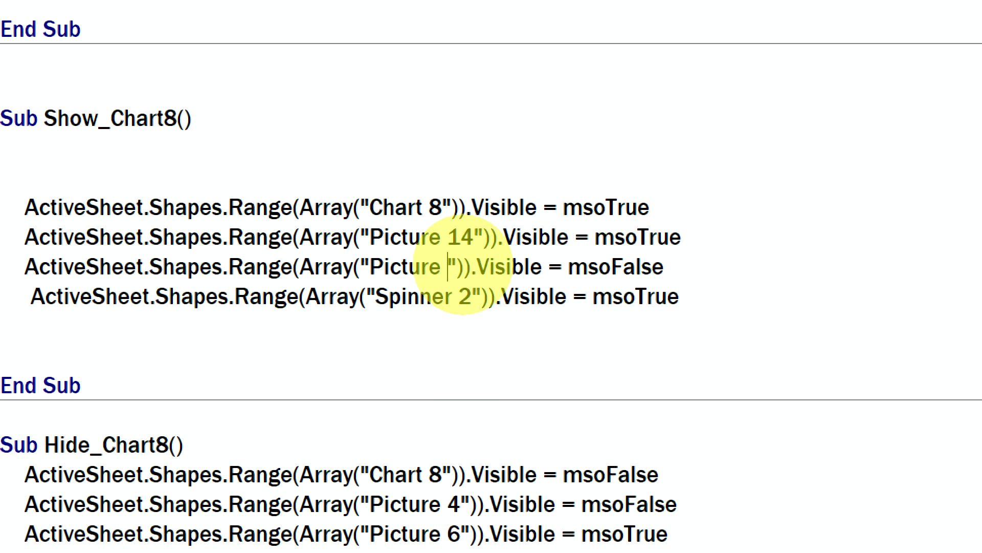
pyautogui.write('18')
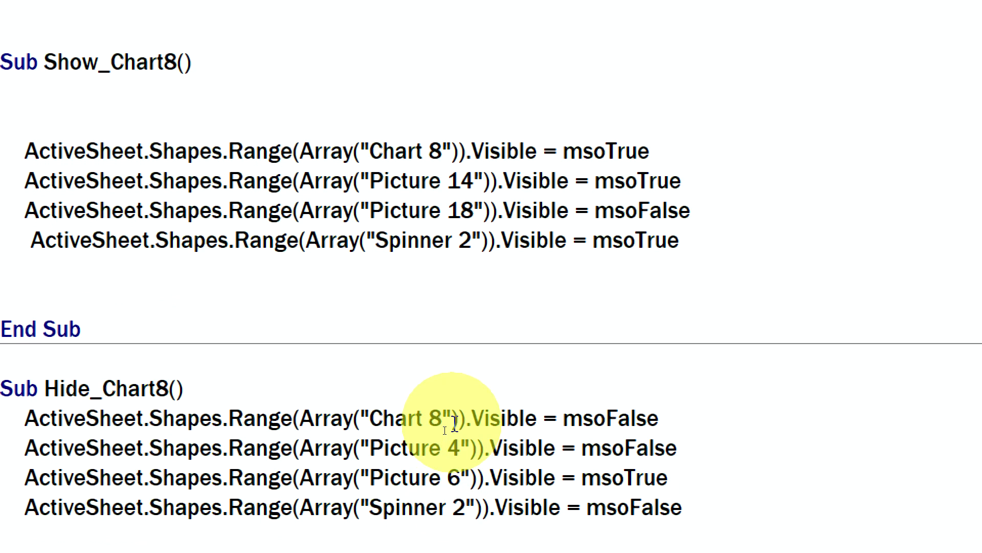
pyautogui.click(450, 448)
pyautogui.write('1')
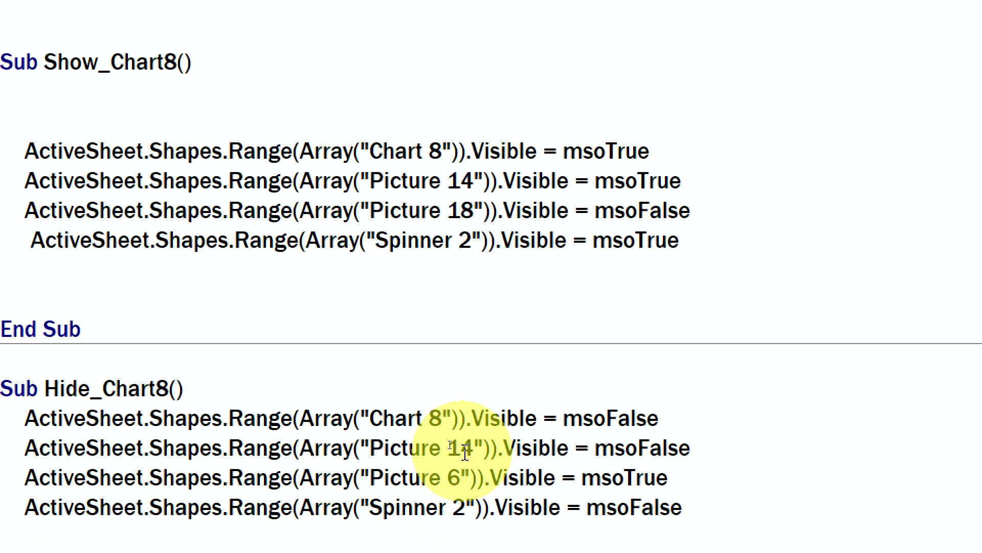
pyautogui.click(448, 478)
pyautogui.press('Delete')
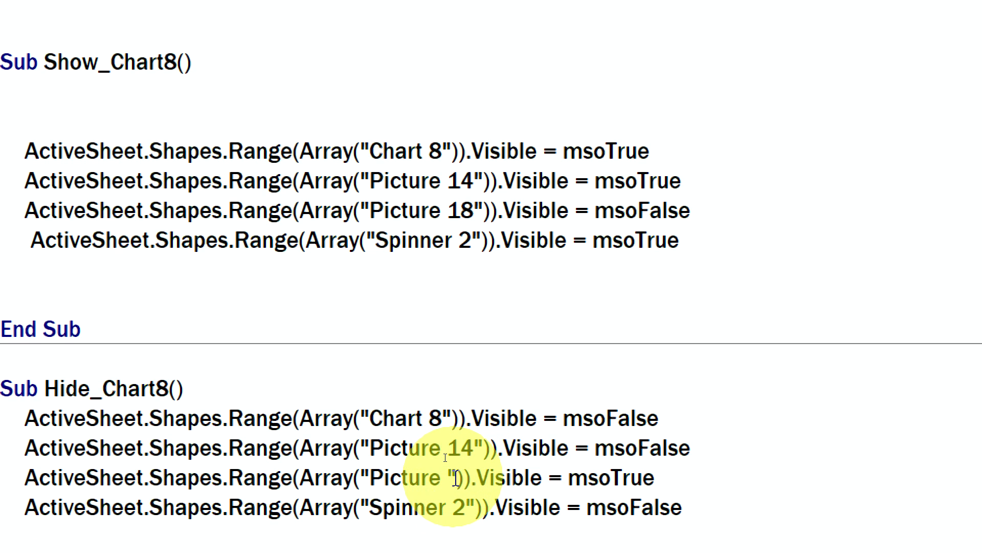
pyautogui.write('18')
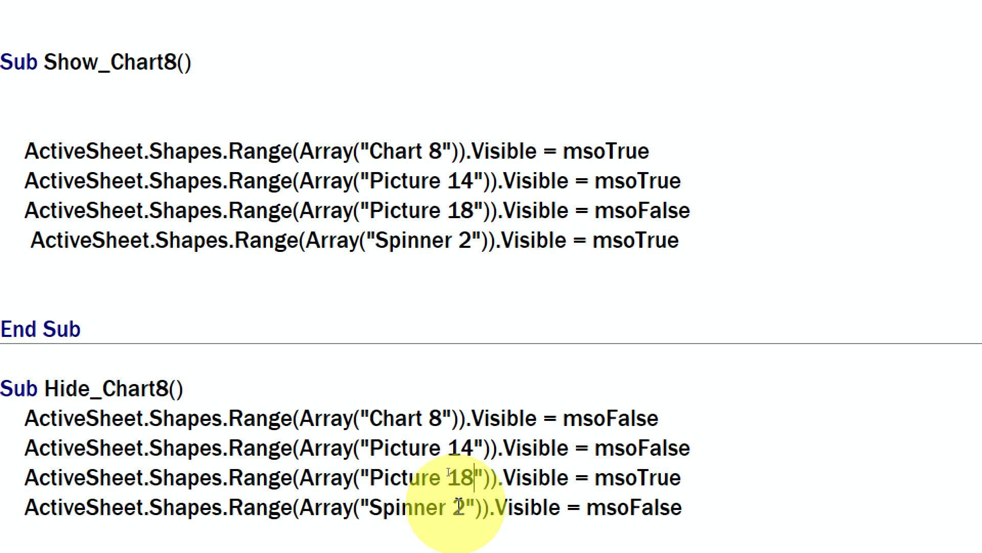
# Change Spinner 2 to Spinner 9 in both macros and review the updated references
pyautogui.click(465, 507)
pyautogui.press('BackSpace')
pyautogui.write('9')
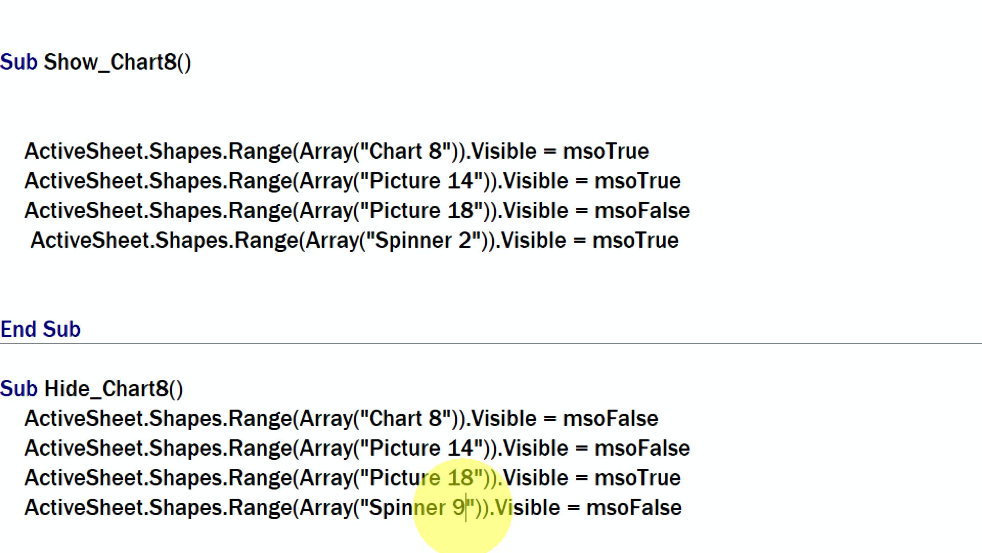
pyautogui.click(460, 239)
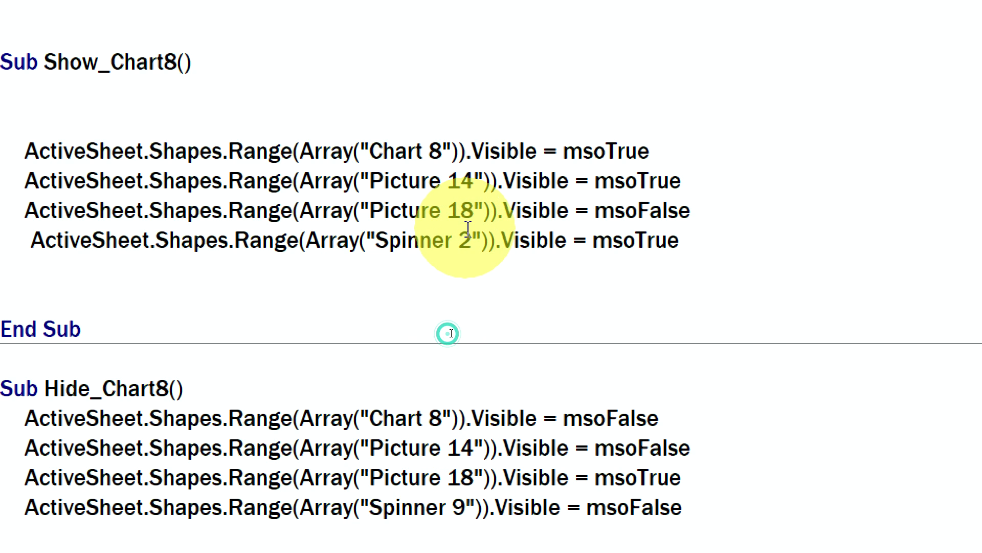
pyautogui.press('Delete')
pyautogui.write('9')
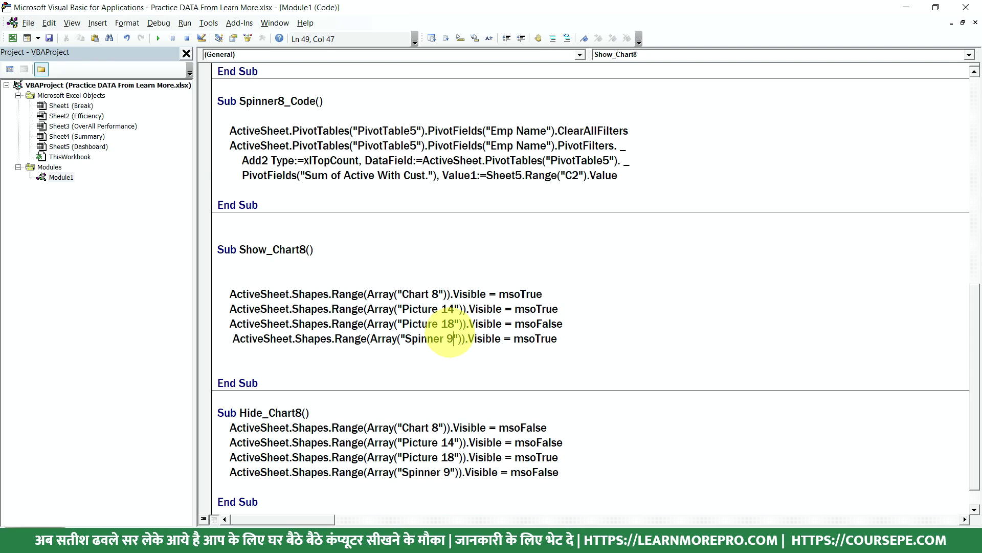
pyautogui.moveTo(264, 250); pyautogui.dragTo(307, 250)
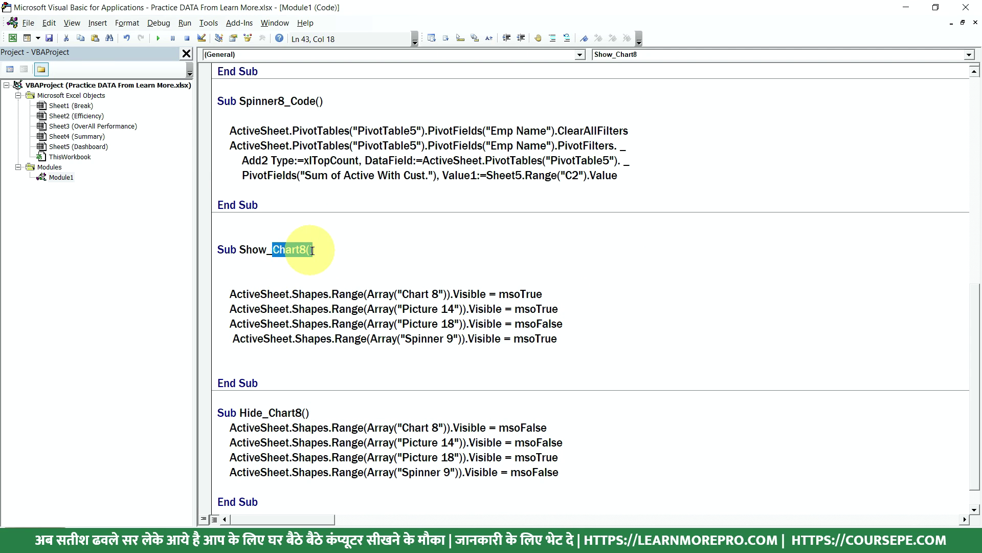
pyautogui.click(416, 294)
pyautogui.moveTo(424, 427); pyautogui.dragTo(464, 471)
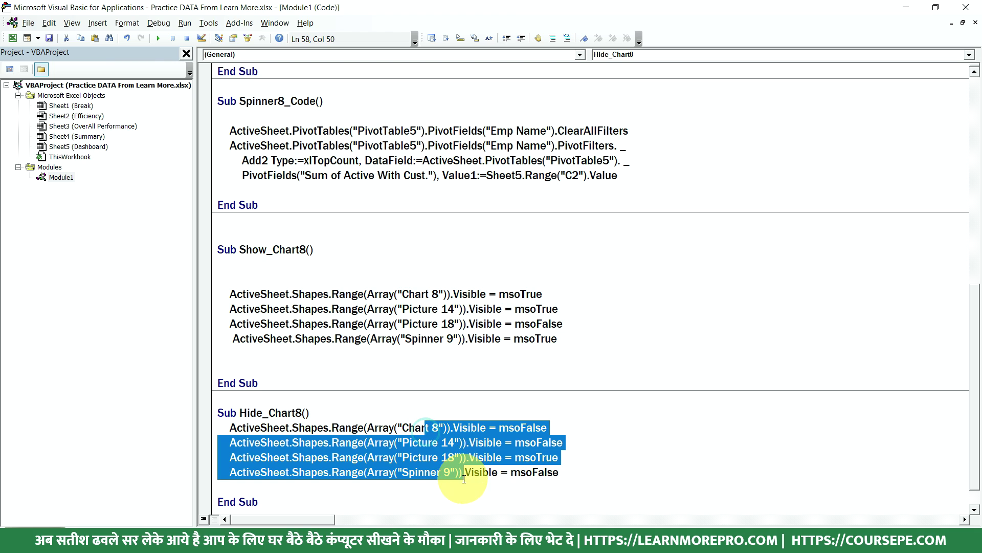
pyautogui.hotkey('alt', 'F11')
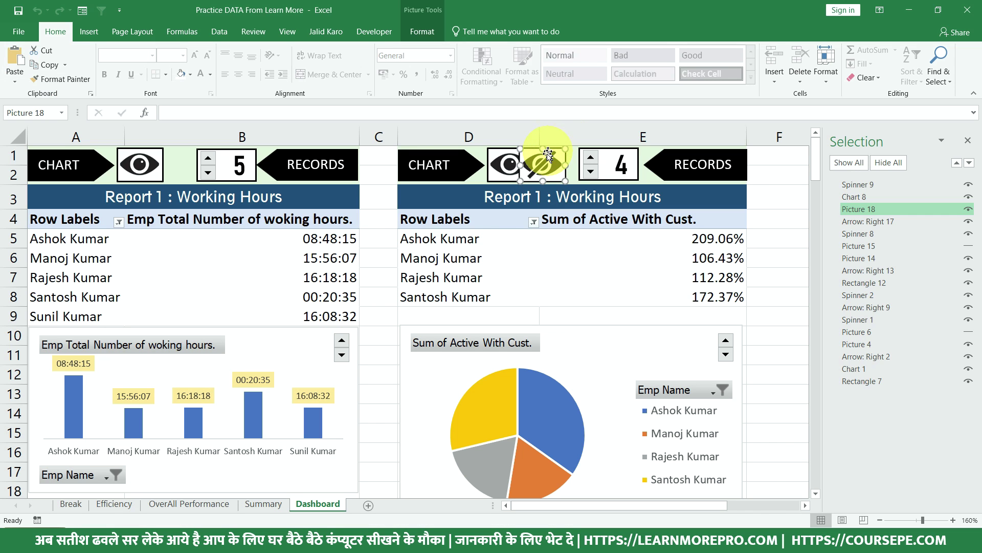
# Position the crossed-out eye picture exactly over the pie chart's eye box
pyautogui.moveTo(547, 160); pyautogui.dragTo(566, 197)
pyautogui.rightClick(565, 195)
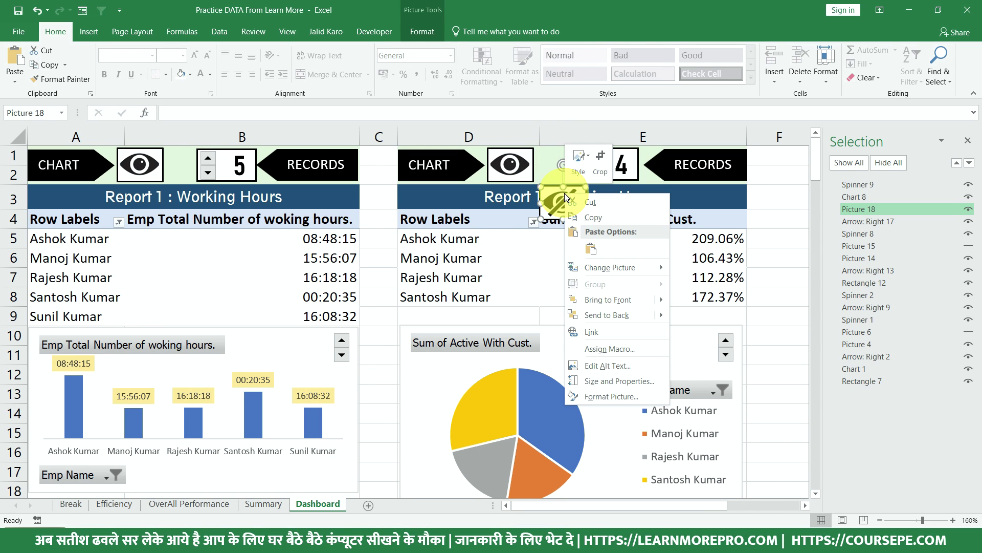
pyautogui.click(533, 186)
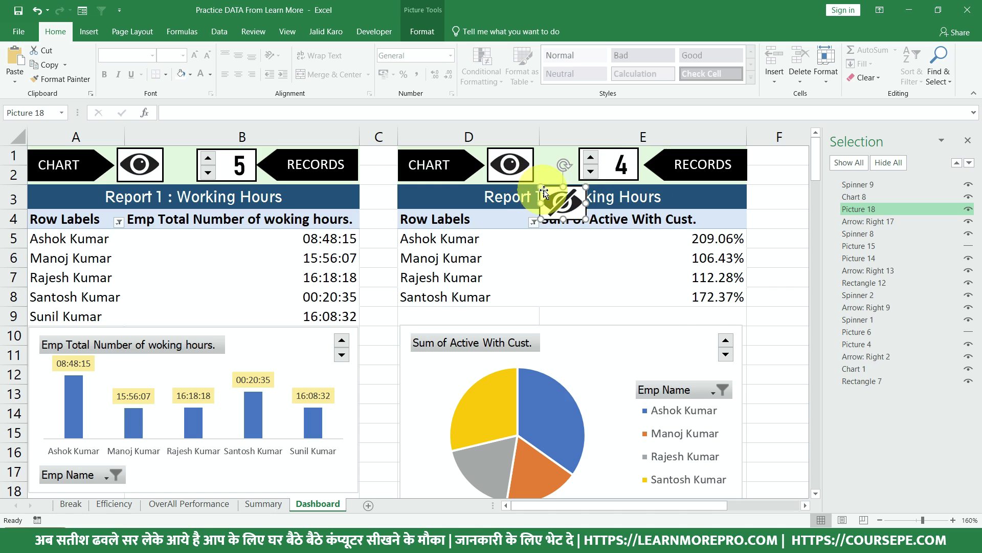
pyautogui.moveTo(552, 198); pyautogui.dragTo(498, 157)
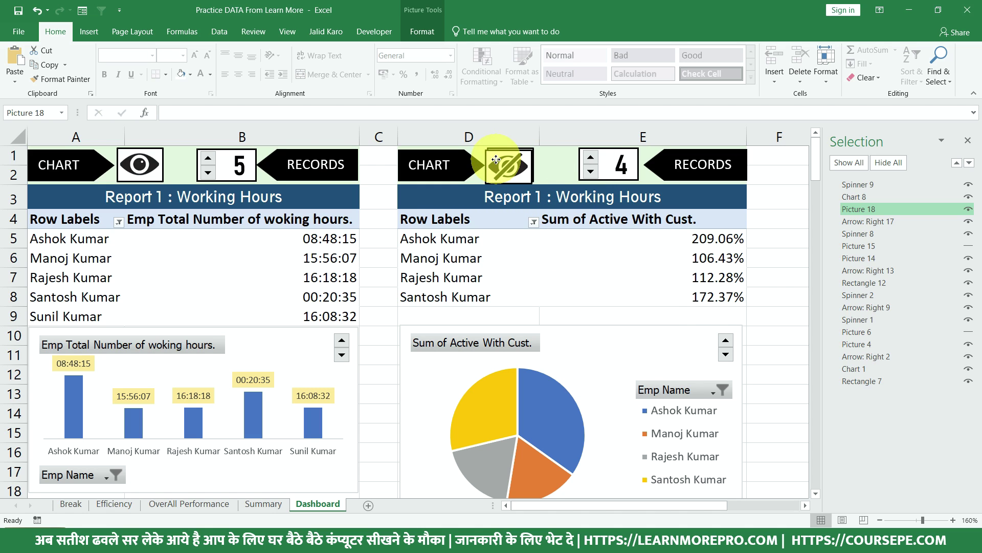
pyautogui.moveTo(498, 157); pyautogui.dragTo(500, 159)
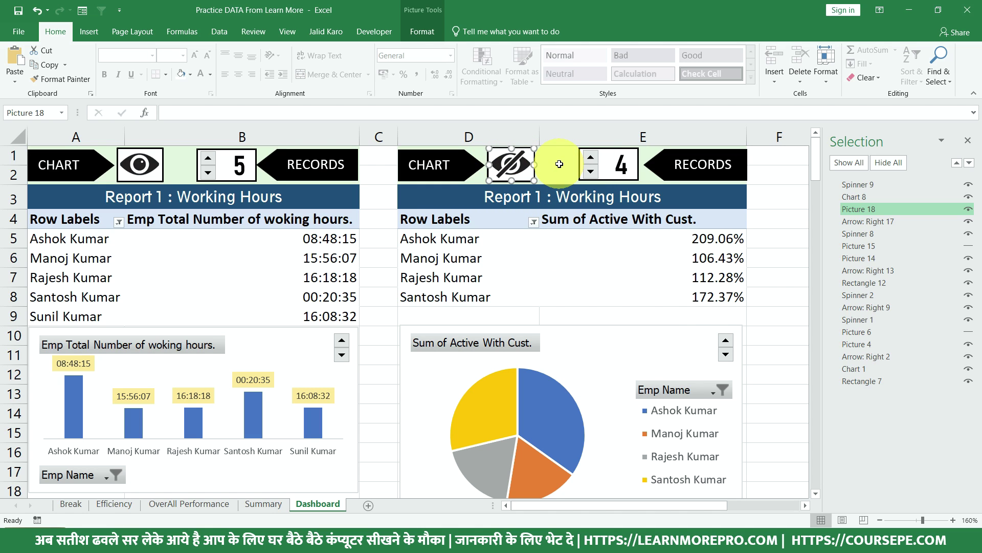
# Assign Show_Chart8 to the crossed-out eye and test it to show the pie chart
pyautogui.rightClick(524, 167)
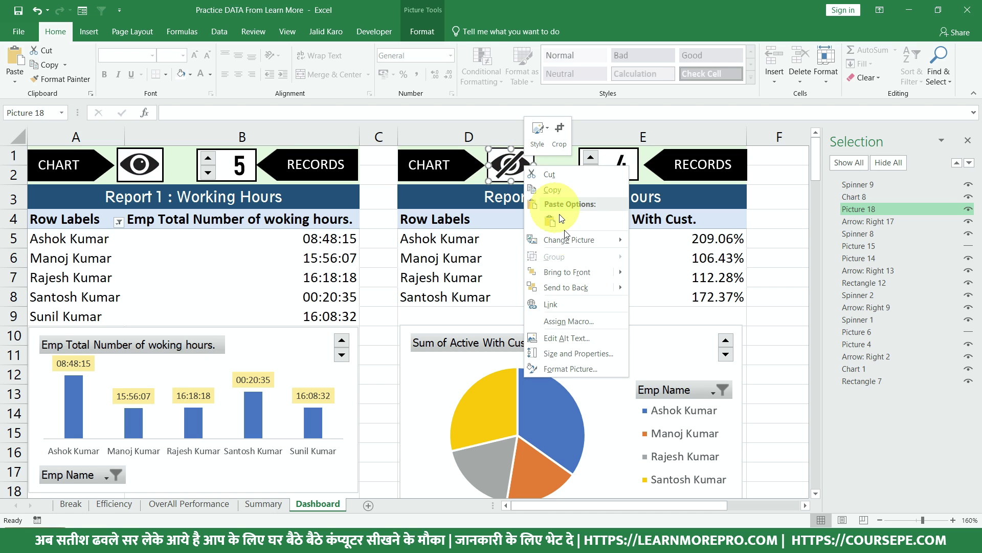
pyautogui.click(578, 335)
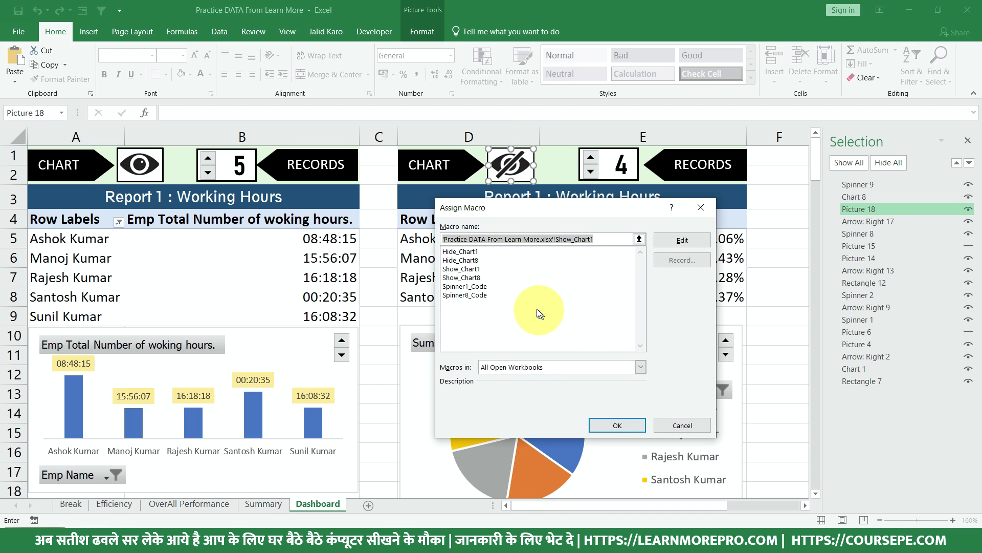
pyautogui.click(465, 277)
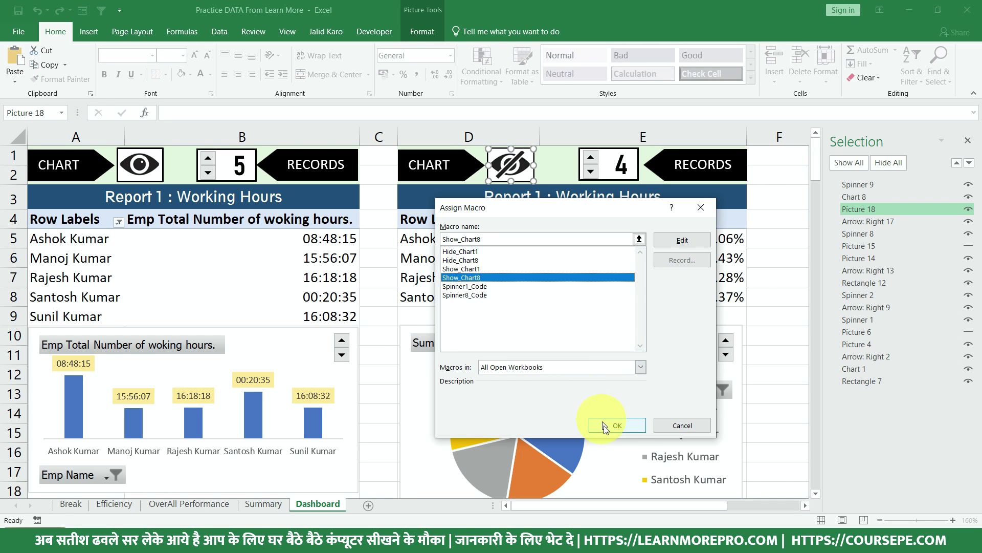
pyautogui.click(606, 426)
pyautogui.click(567, 251)
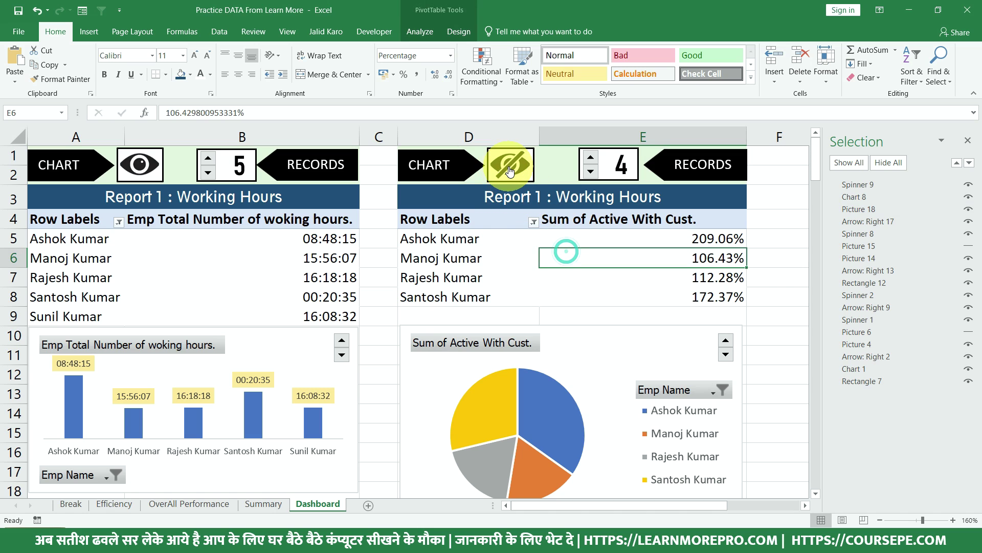
pyautogui.click(510, 169)
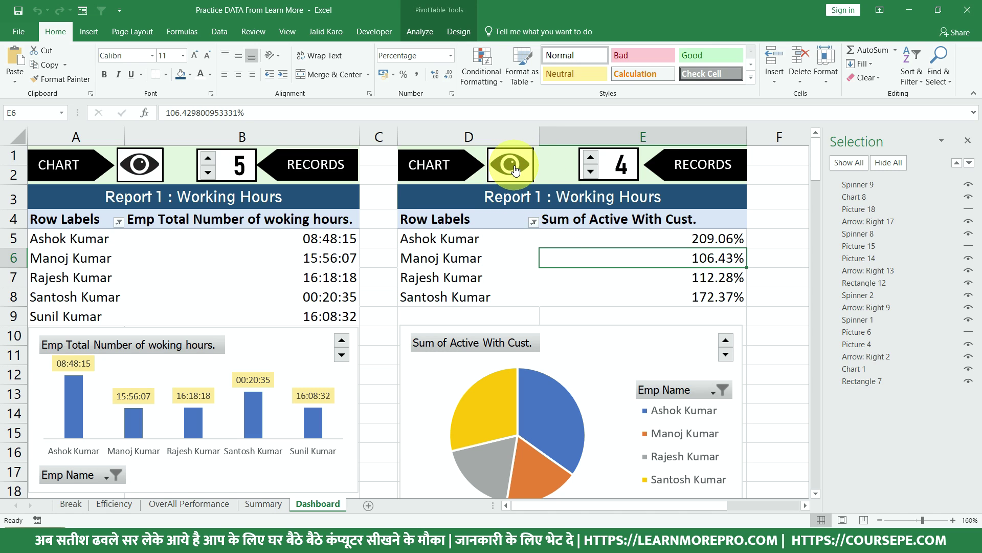
pyautogui.rightClick(514, 169)
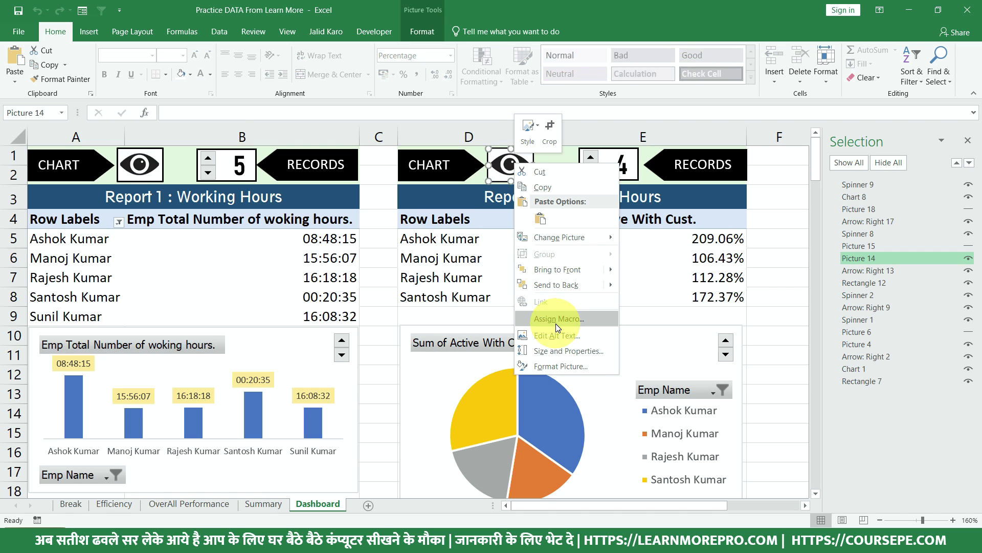
# Assign Hide_Chart8 to the open eye and toggle the pie chart on and off repeatedly
pyautogui.click(555, 323)
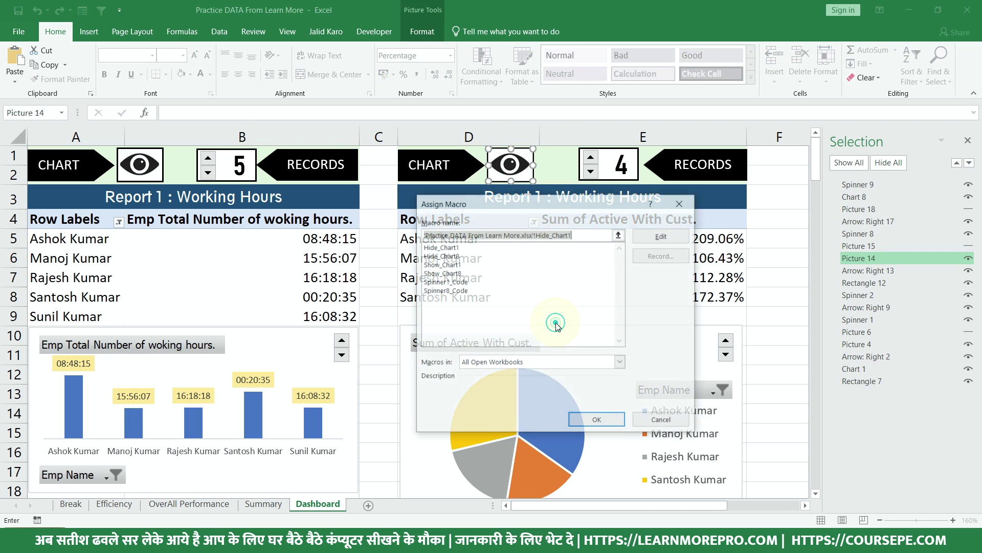
pyautogui.click(445, 255)
pyautogui.click(597, 420)
pyautogui.click(531, 280)
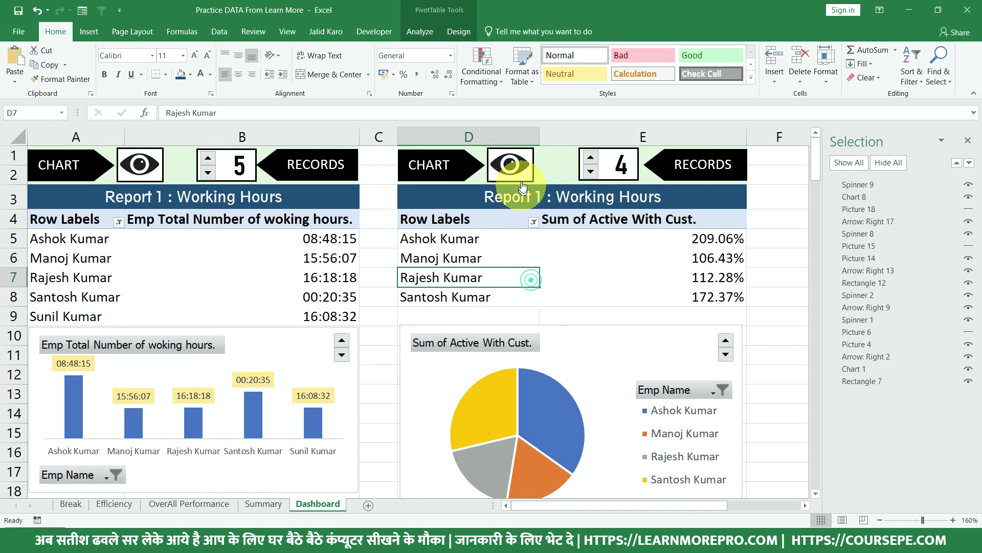
pyautogui.click(511, 165)
pyautogui.click(512, 165)
pyautogui.click(512, 165)
pyautogui.click(511, 165)
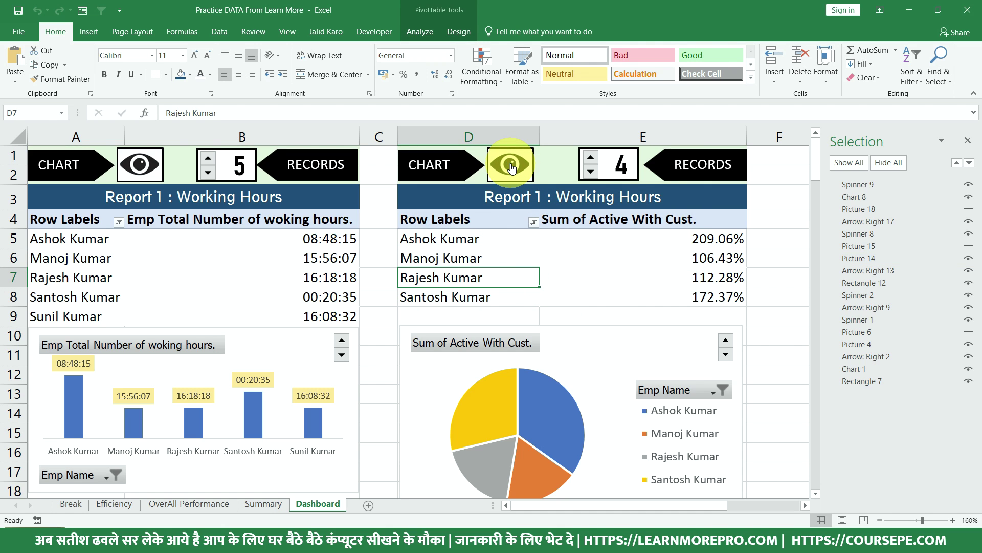
pyautogui.click(511, 165)
pyautogui.click(511, 165)
pyautogui.click(511, 165)
pyautogui.click(512, 165)
pyautogui.click(511, 165)
pyautogui.click(512, 165)
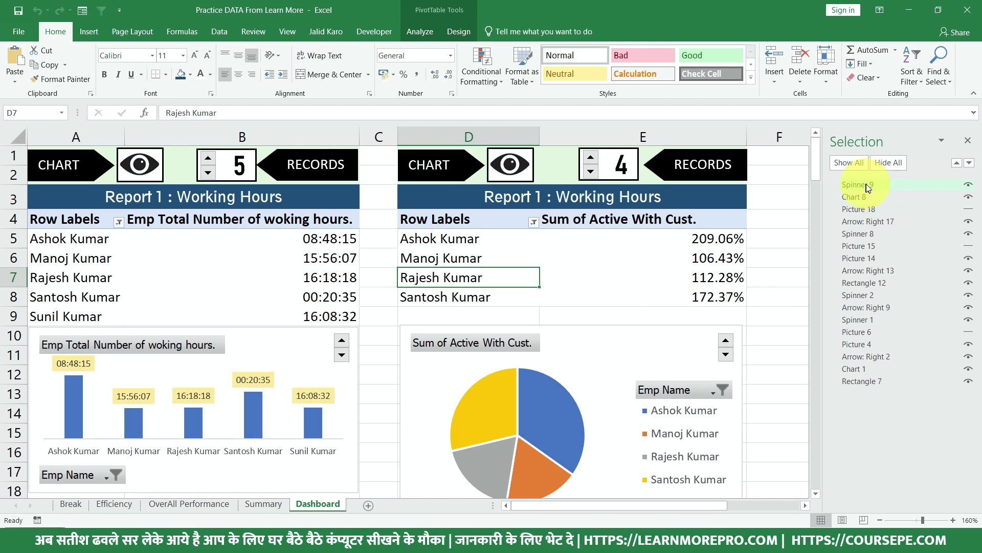
# Retest hiding and showing both the pie chart and the bar chart with their eye icons
pyautogui.click(526, 184)
pyautogui.click(522, 179)
pyautogui.click(521, 178)
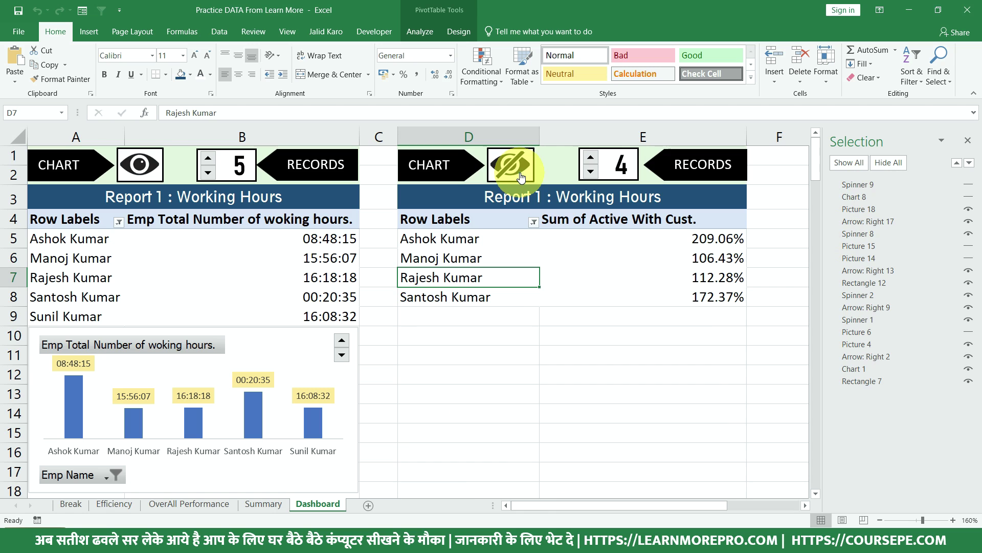
pyautogui.click(521, 172)
pyautogui.click(521, 172)
pyautogui.click(521, 172)
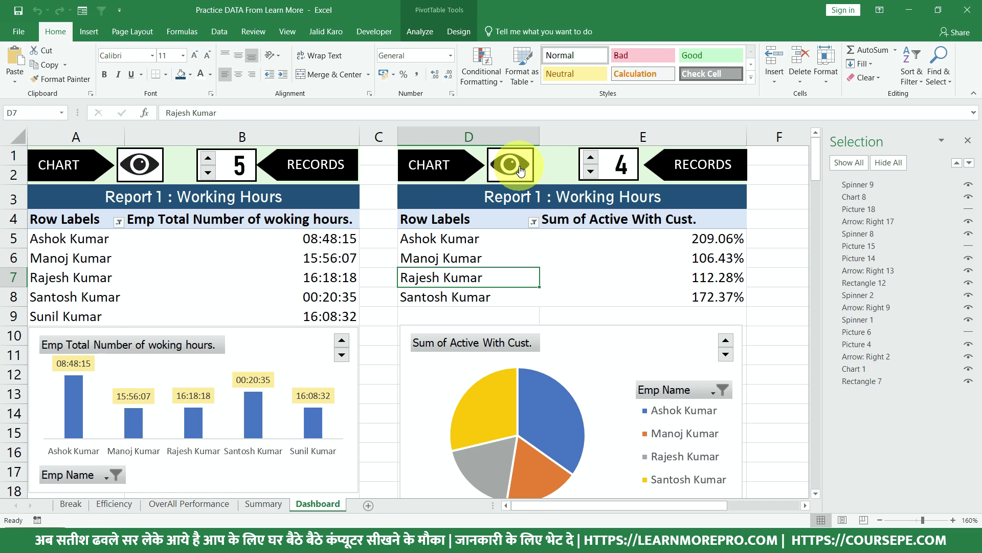
pyautogui.click(521, 170)
pyautogui.click(520, 171)
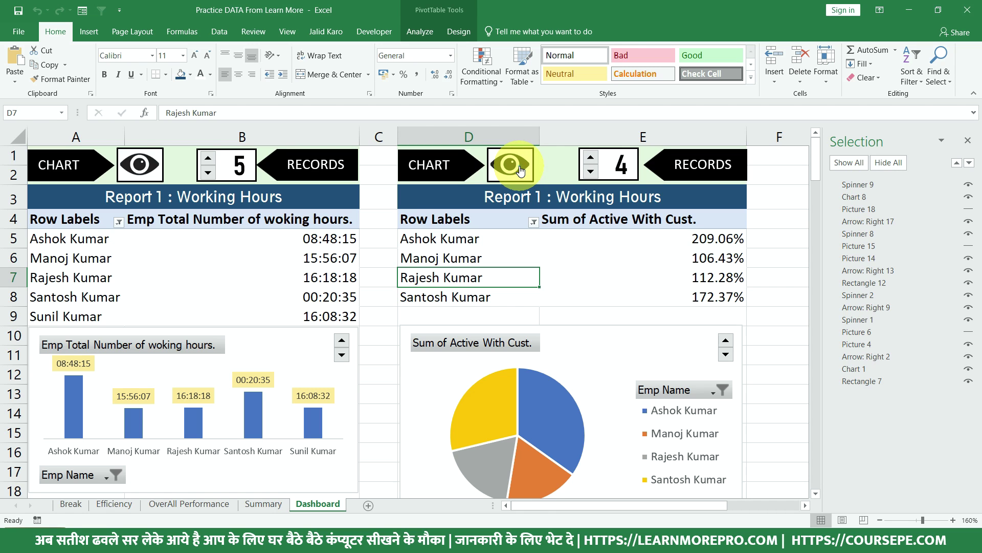
pyautogui.click(143, 167)
pyautogui.click(153, 177)
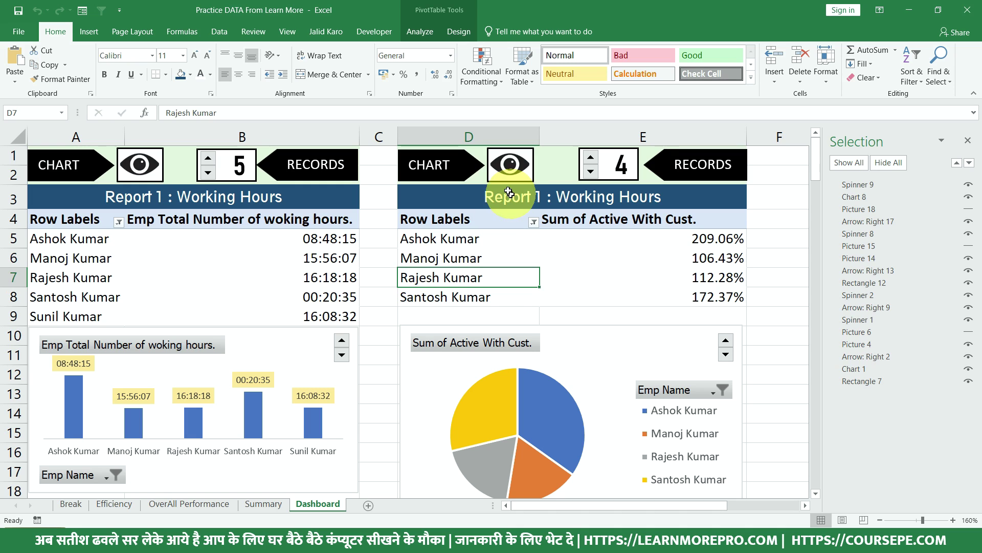
pyautogui.click(512, 166)
pyautogui.click(515, 169)
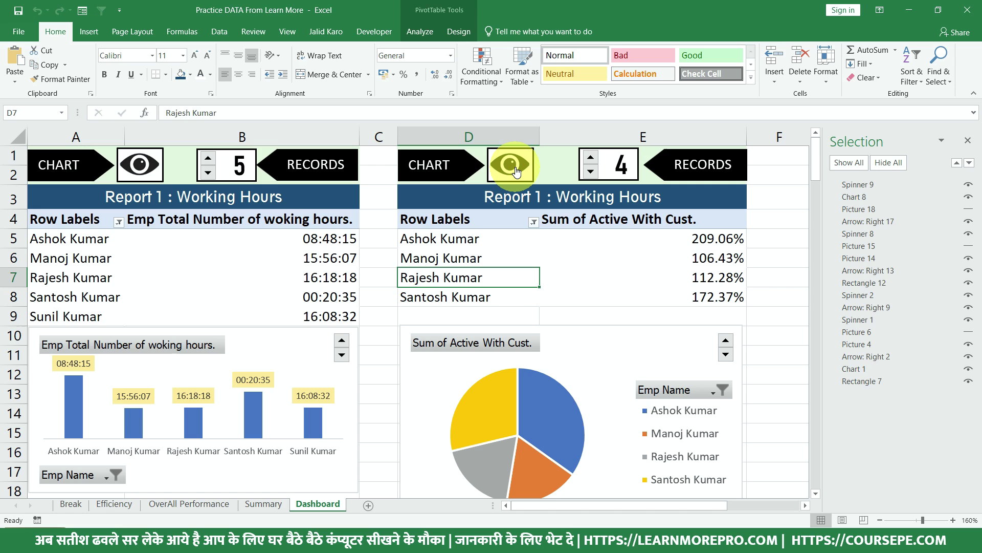
pyautogui.click(208, 253)
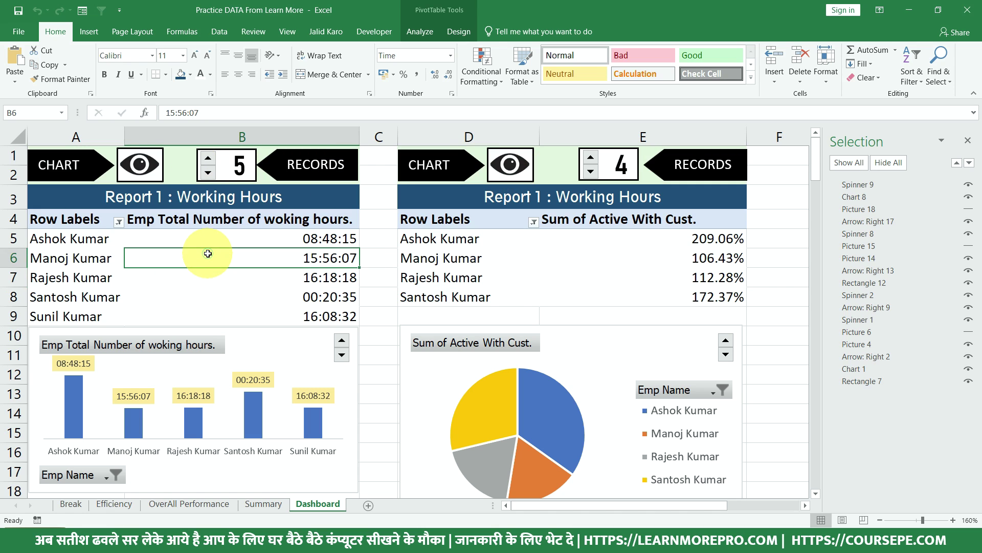
pyautogui.click(284, 236)
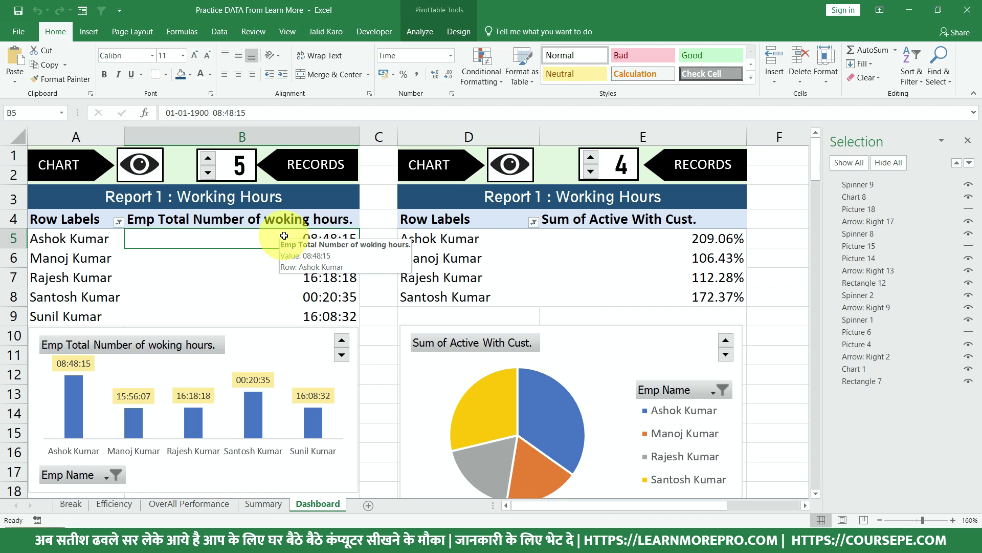
# Save As (F12) with the file type Excel Macro-Enabled Workbook
pyautogui.press('F12')
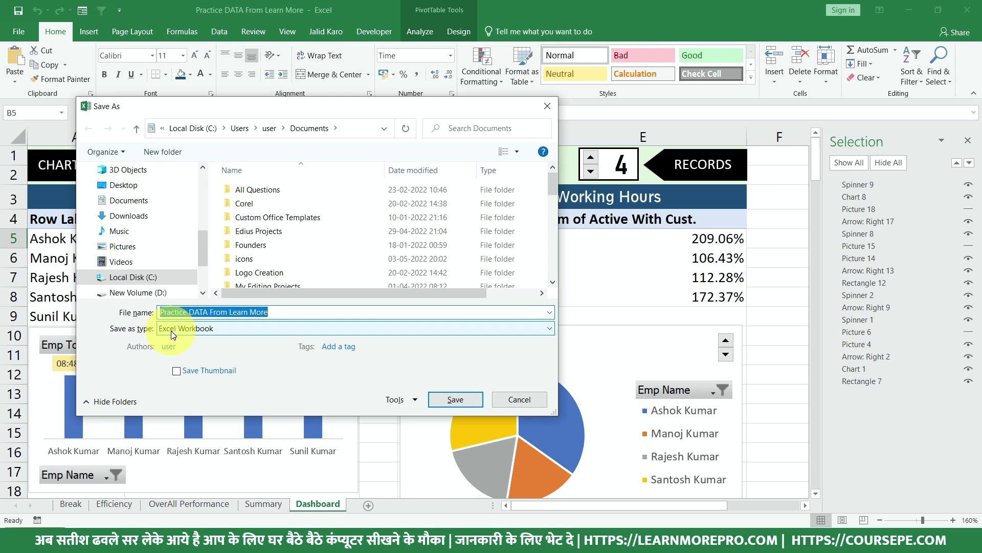
pyautogui.click(171, 331)
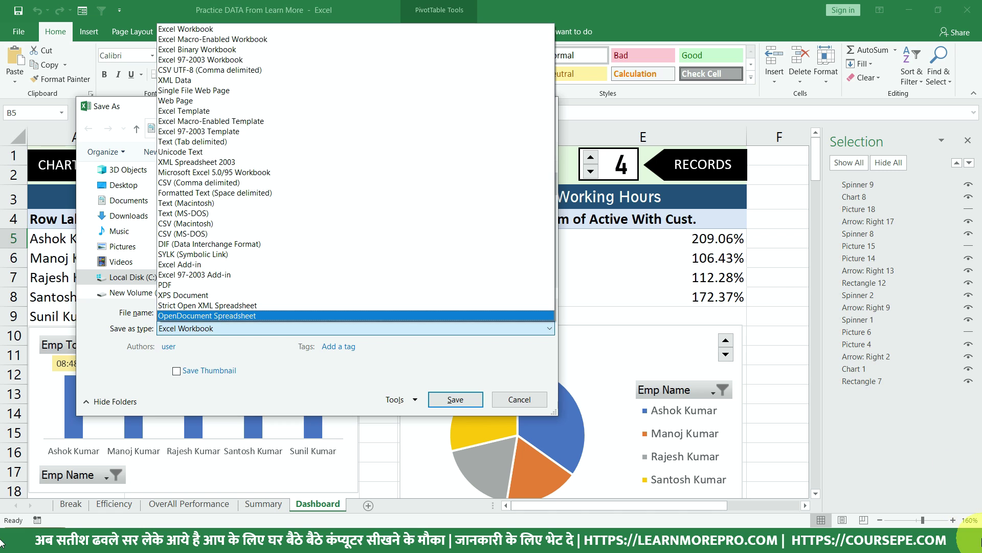
pyautogui.click(319, 40)
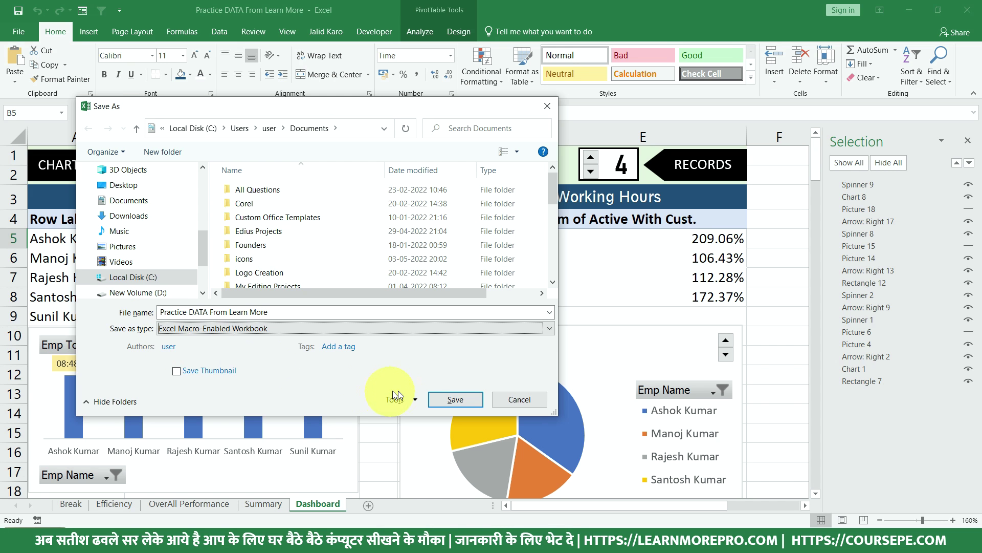
pyautogui.click(457, 398)
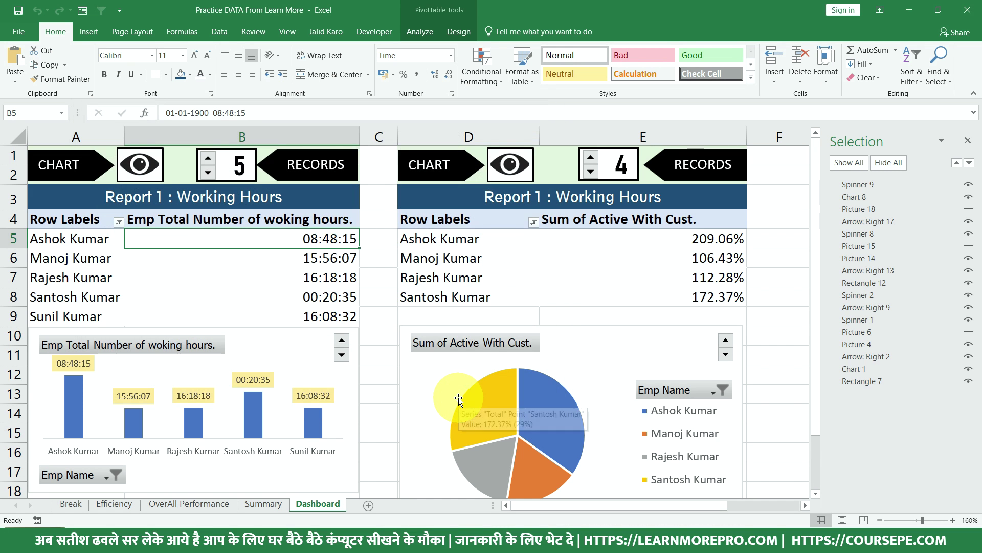
# Look over the Summary sheet, then return to the Dashboard
pyautogui.click(374, 319)
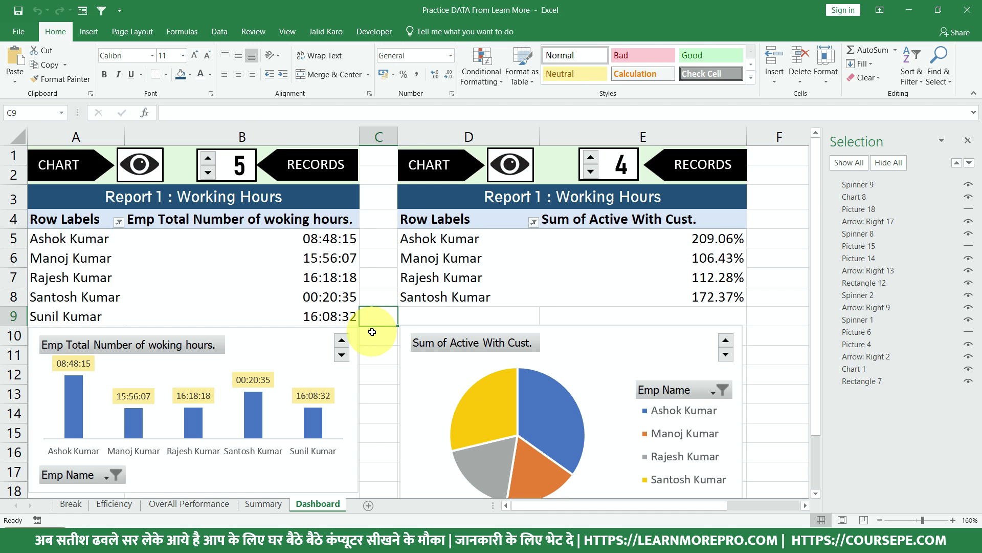
pyautogui.click(264, 504)
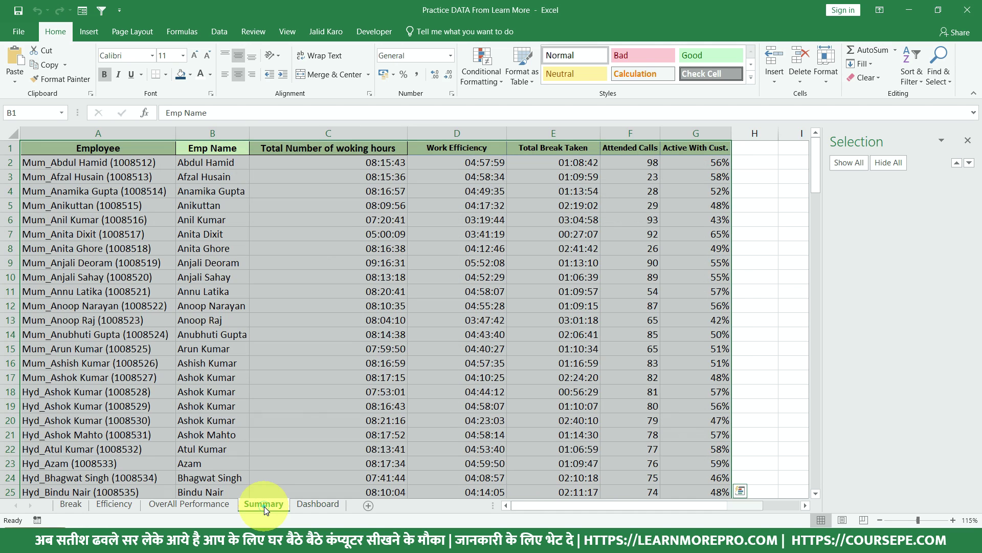
pyautogui.click(308, 505)
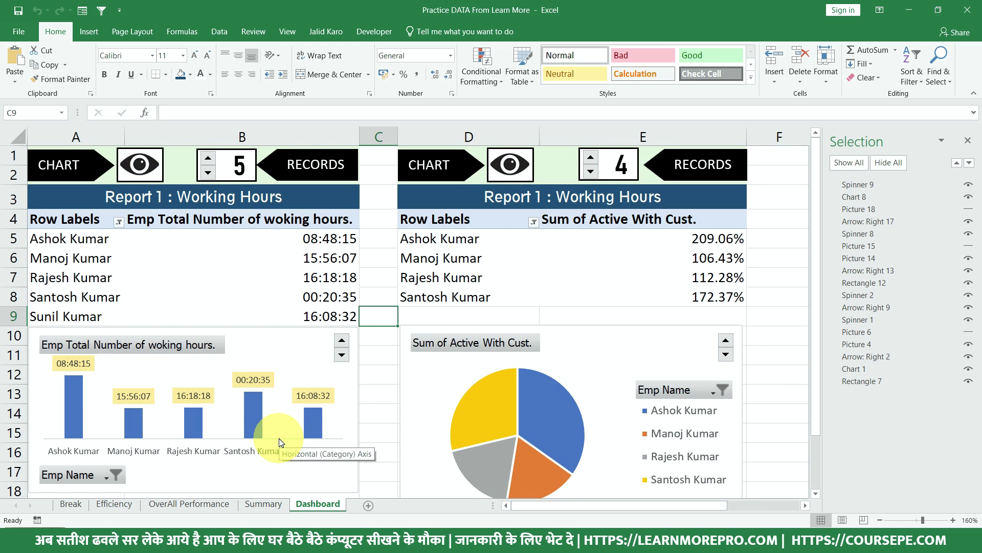